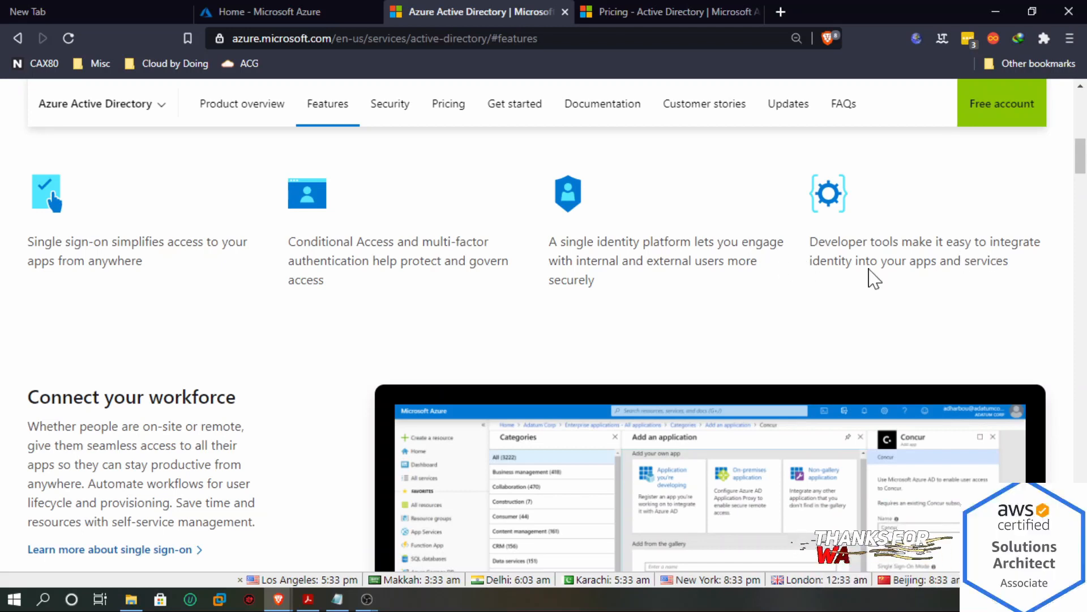
# Review the Security section of the Azure Active Directory product page and go on to its Pricing section.
pyautogui.click(407, 112)
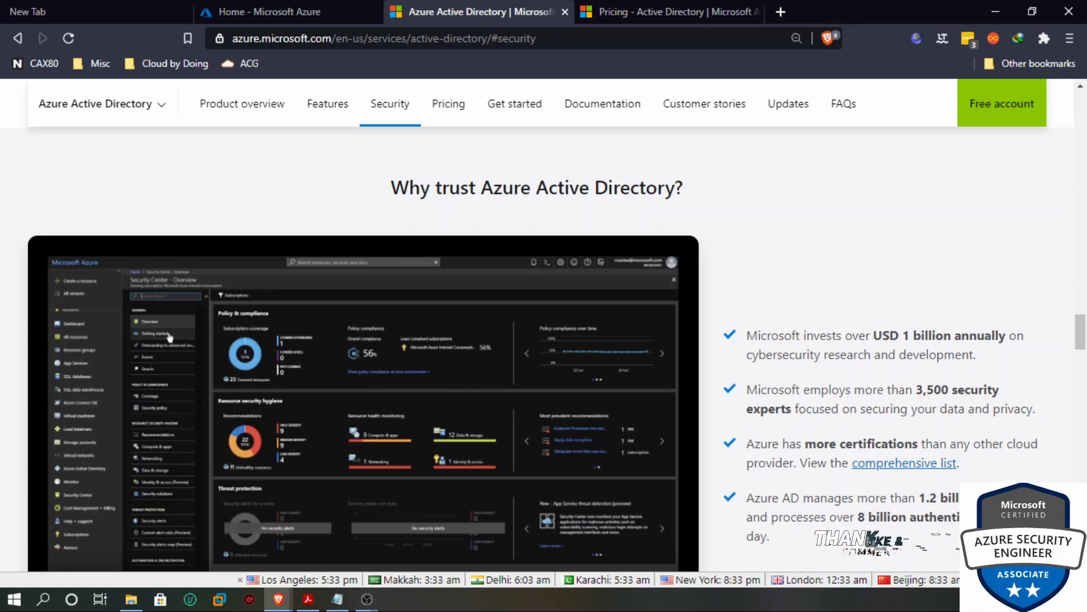
pyautogui.scroll(-1, 544, 340)
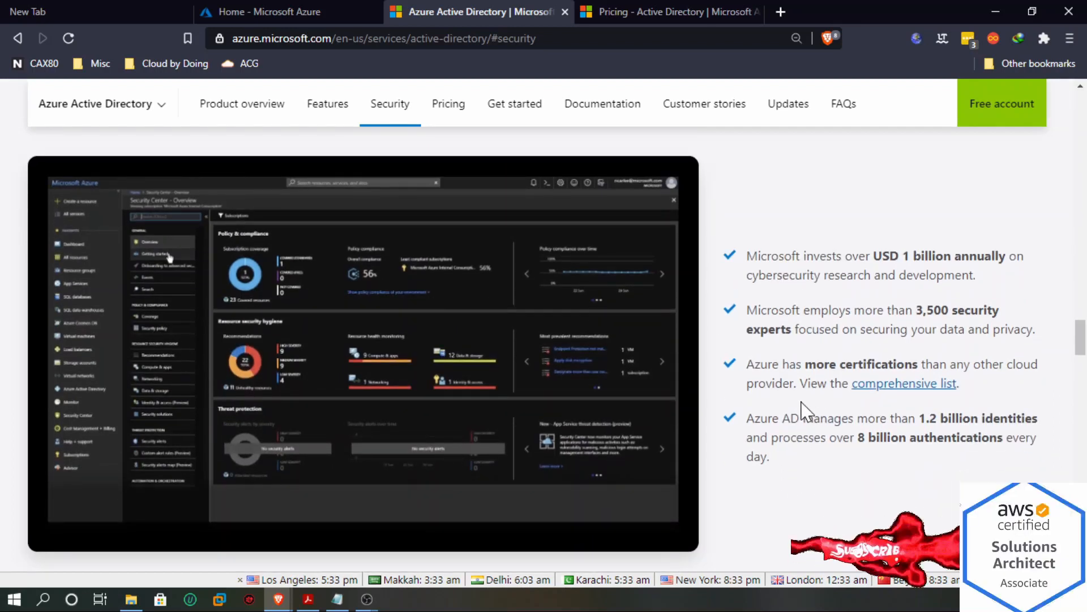
pyautogui.click(442, 116)
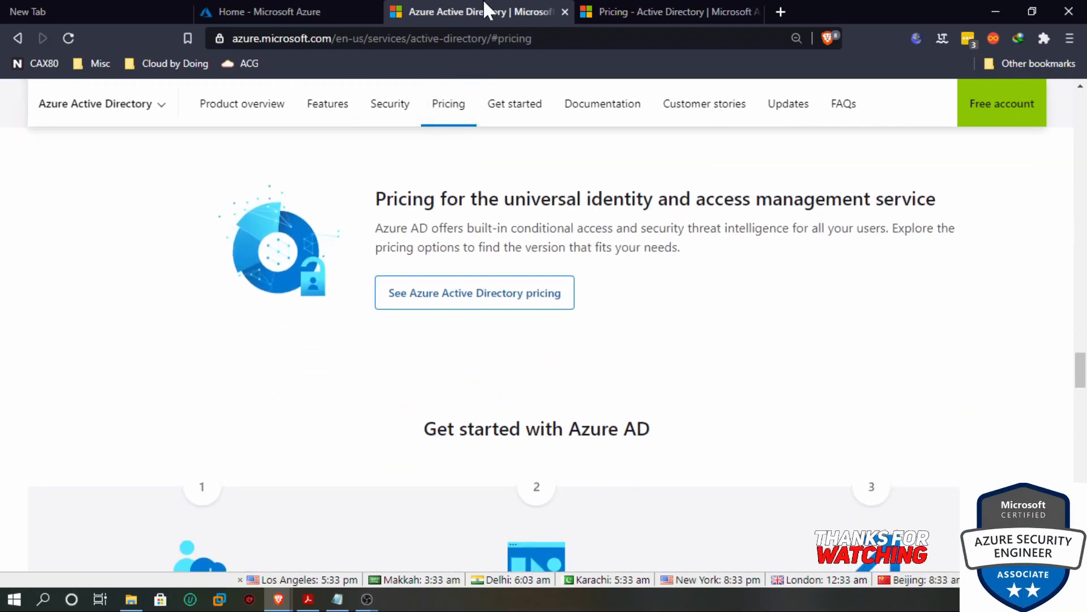
# Compare the features of the Free, Office 365 Apps, Premium P1 and Premium P2 editions on the Azure Active Directory pricing page.
pyautogui.click(648, 6)
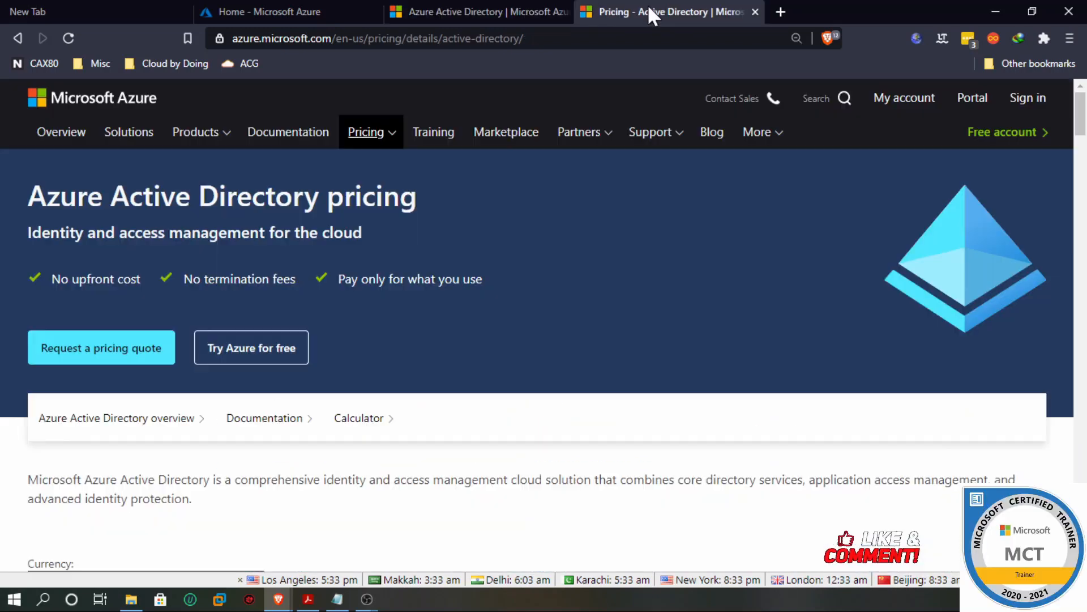
pyautogui.scroll(-1, 436, 340)
pyautogui.scroll(-6, 434, 348)
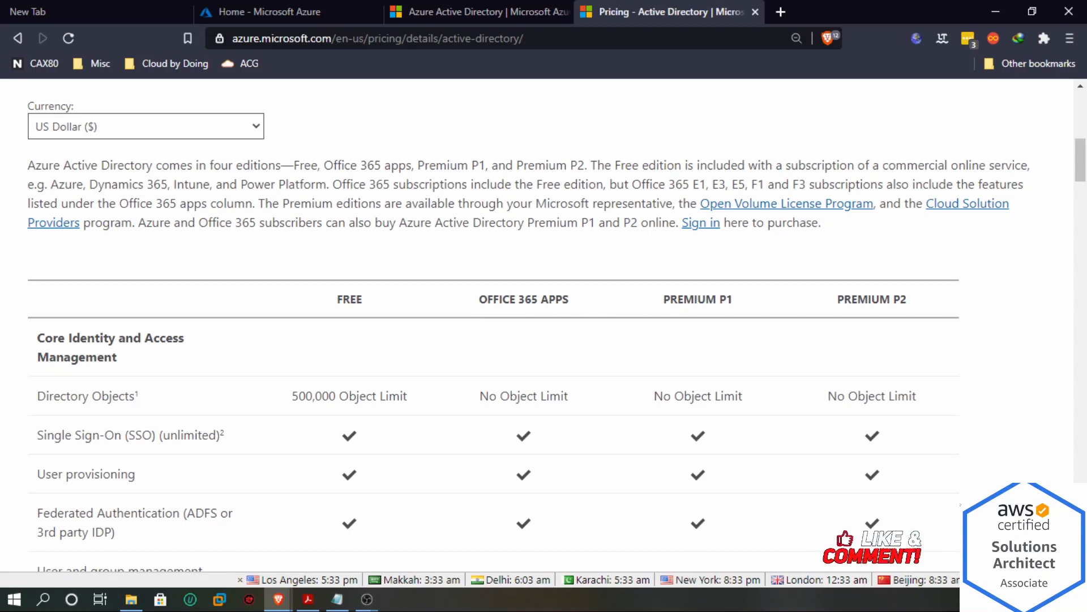
pyautogui.scroll(-4, 929, 308)
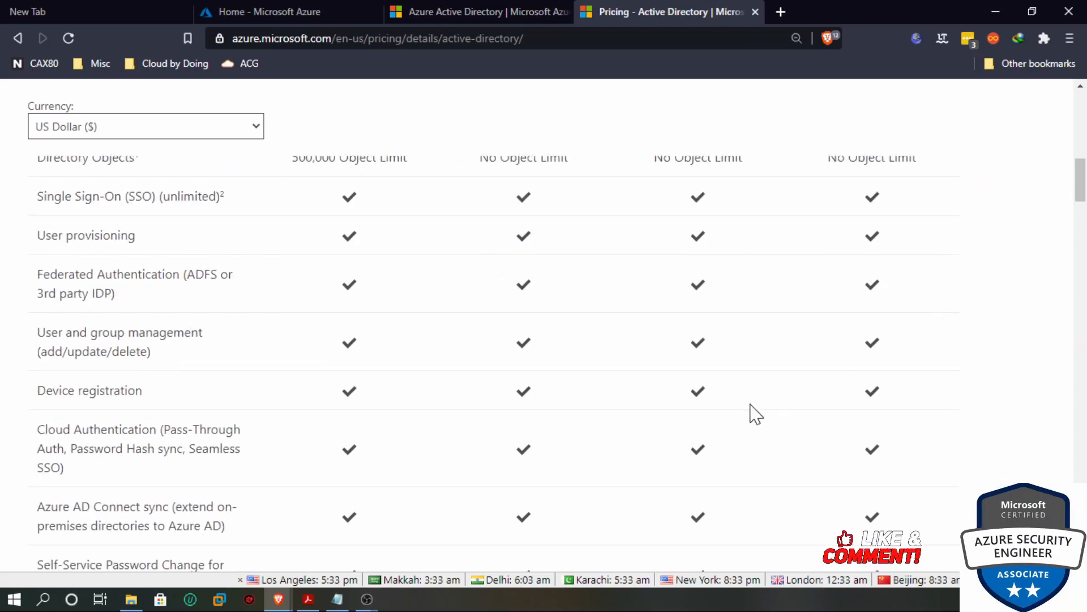
pyautogui.scroll(-9, 122, 303)
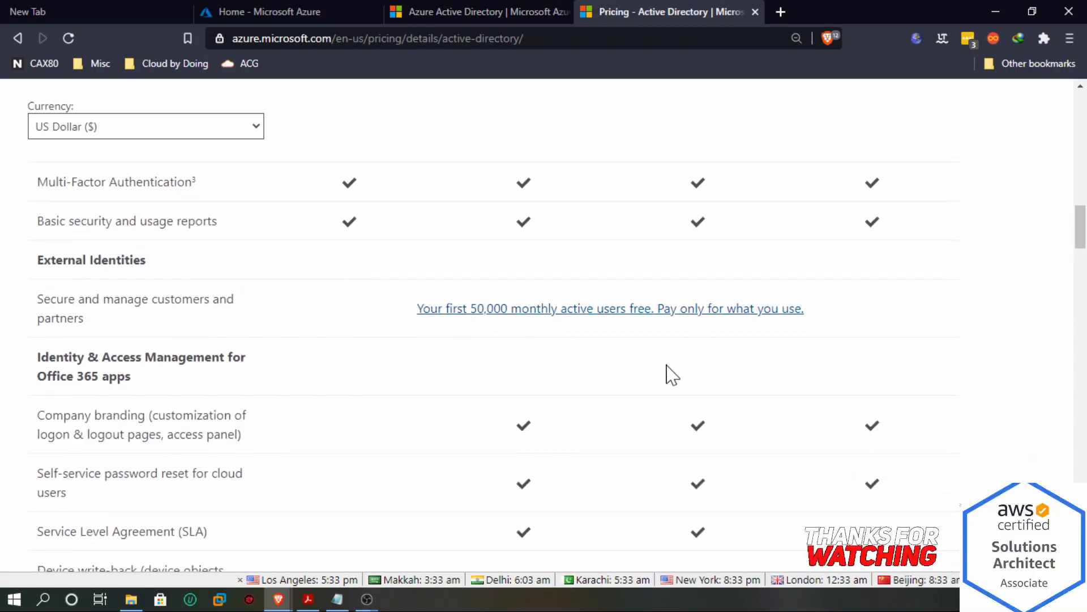
pyautogui.scroll(-6, 682, 381)
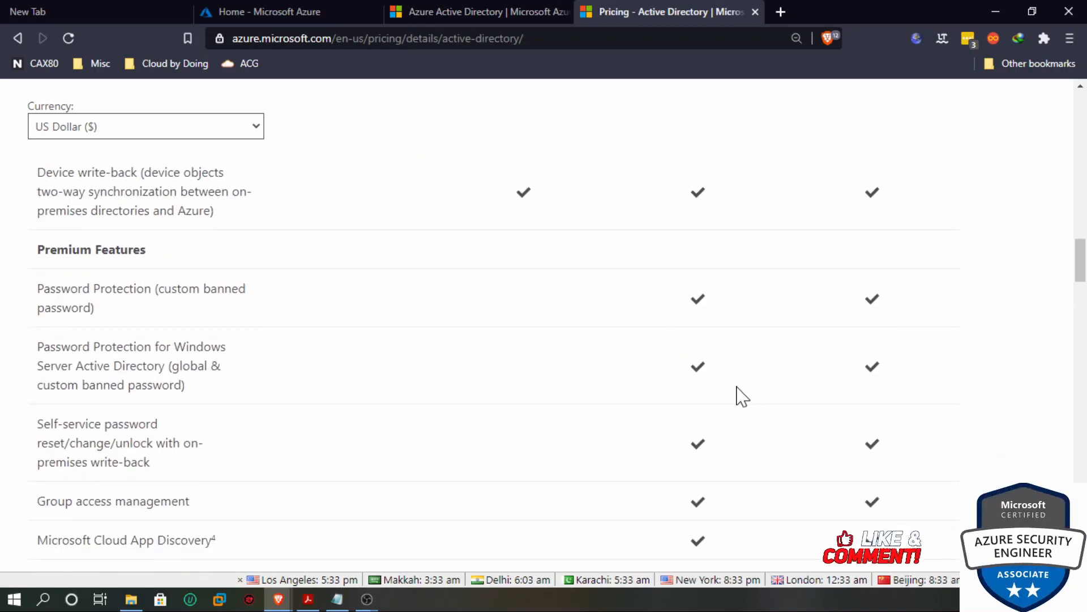
pyautogui.scroll(-3, 870, 388)
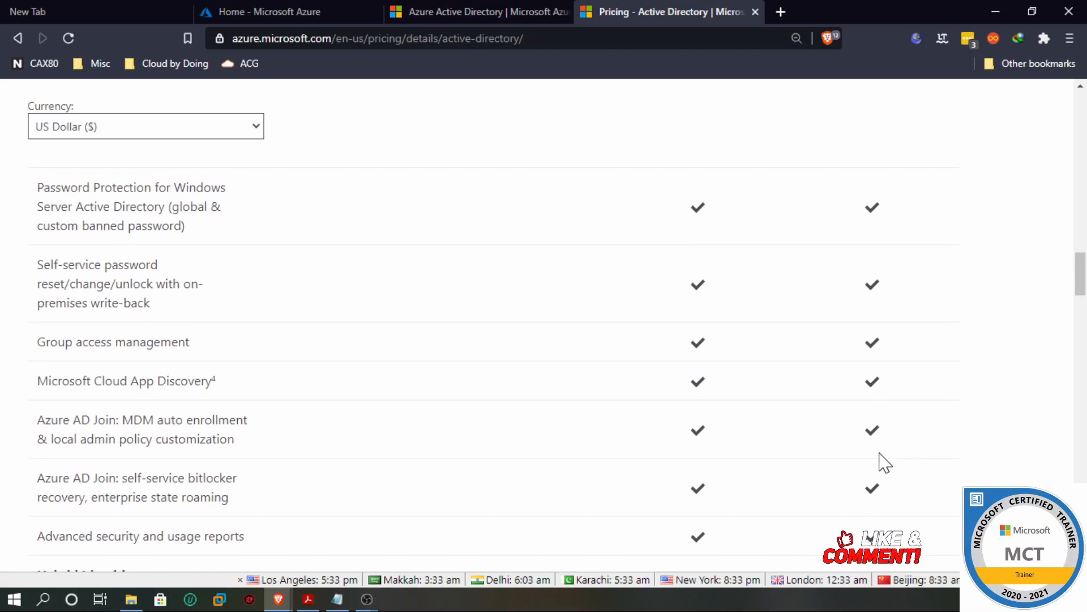
pyautogui.scroll(-6, 933, 372)
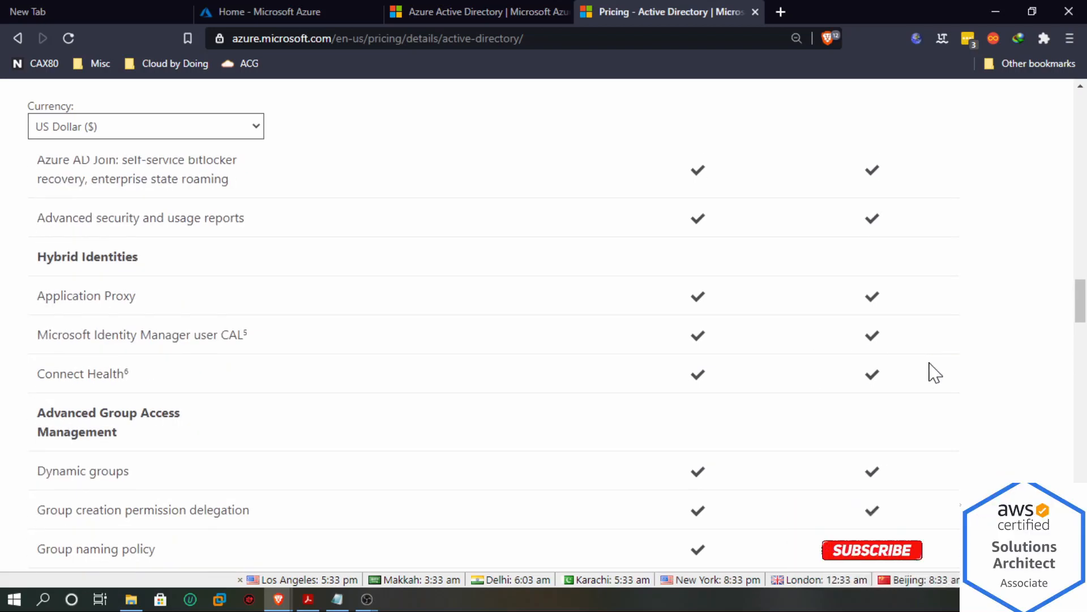
pyautogui.scroll(8, 917, 368)
# Look through the Get started and Documentation sections of the Azure Active Directory product page.
pyautogui.click(468, 10)
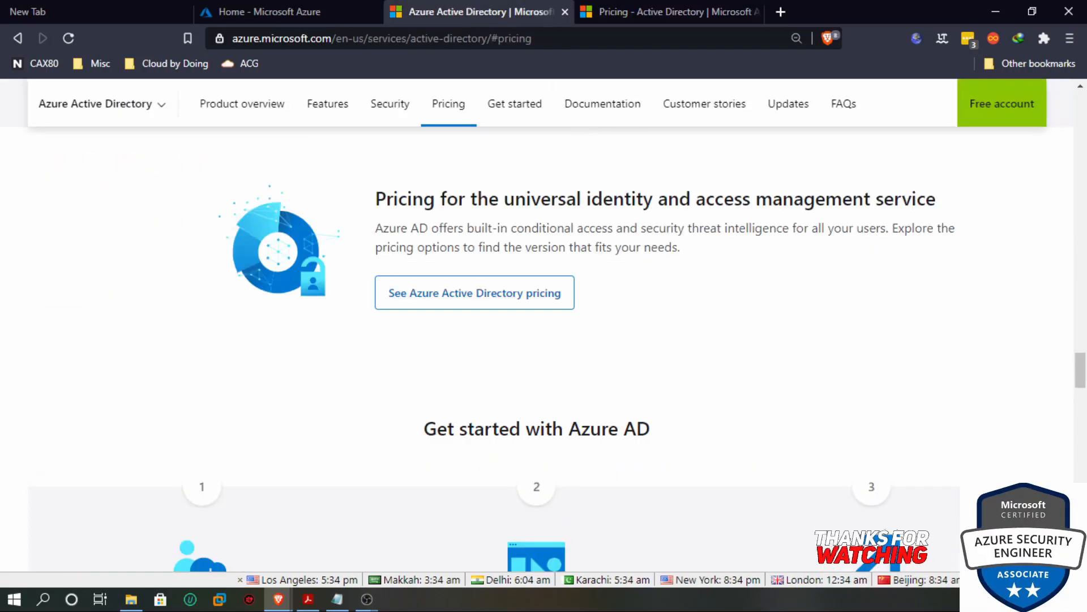
pyautogui.scroll(-4, 747, 406)
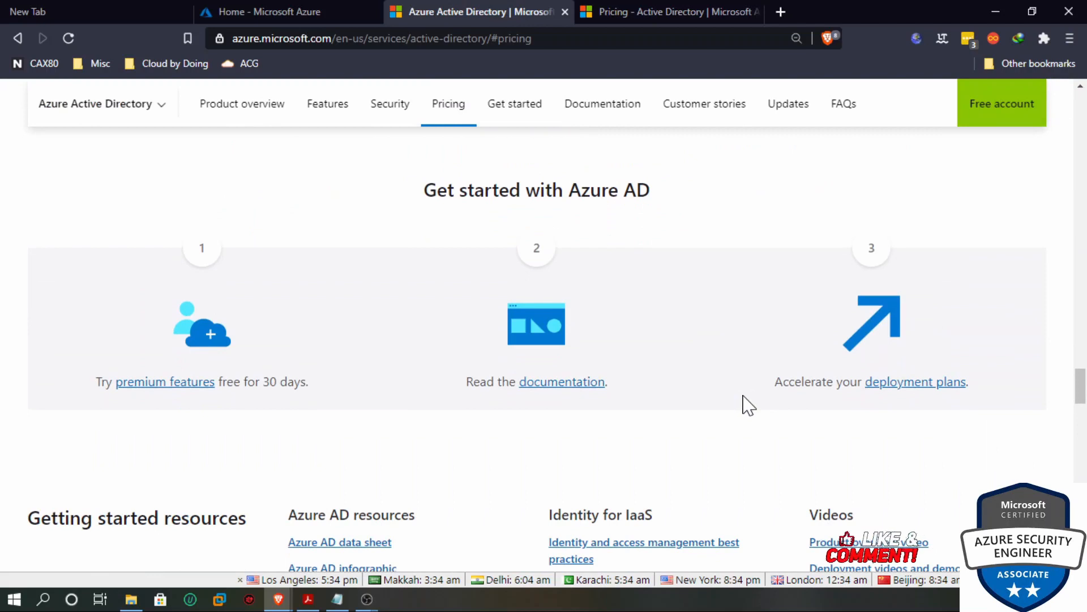
pyautogui.click(531, 113)
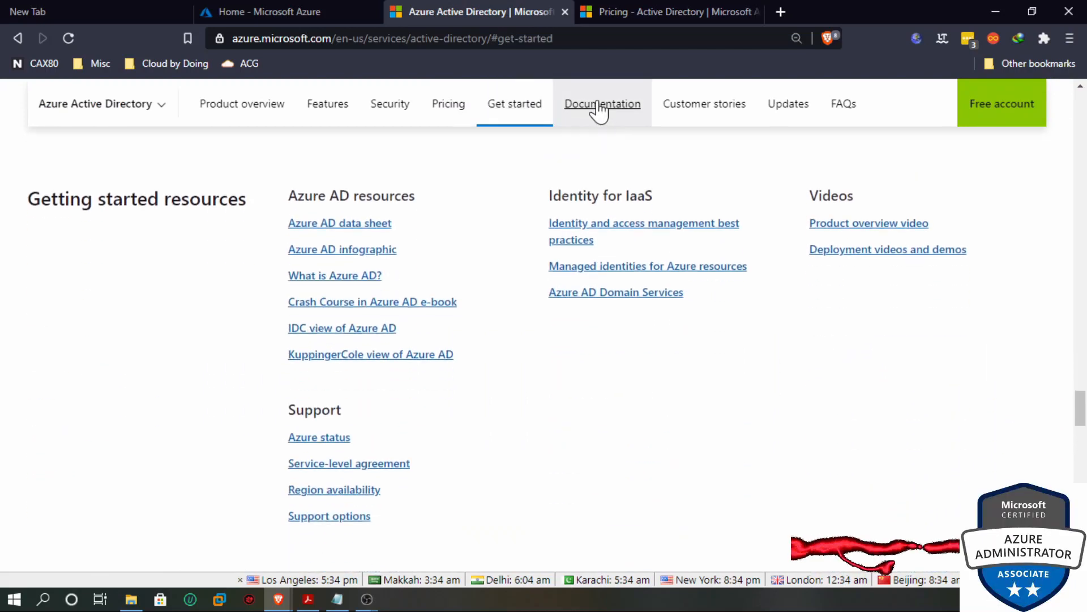
pyautogui.click(600, 108)
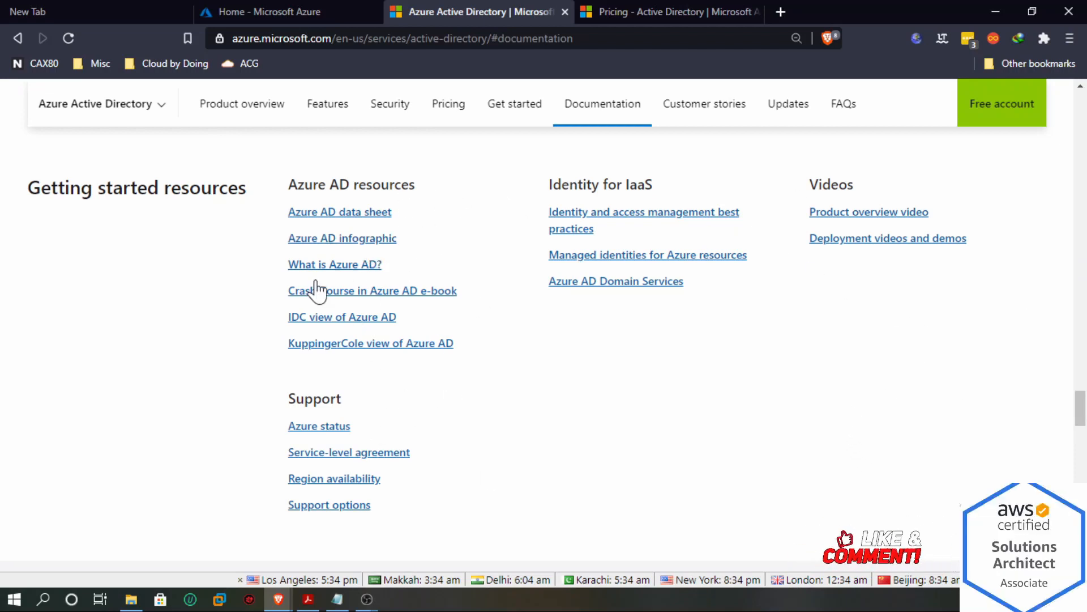
# Return to the Azure portal home page and open the Azure Active Directory overview.
pyautogui.click(639, 12)
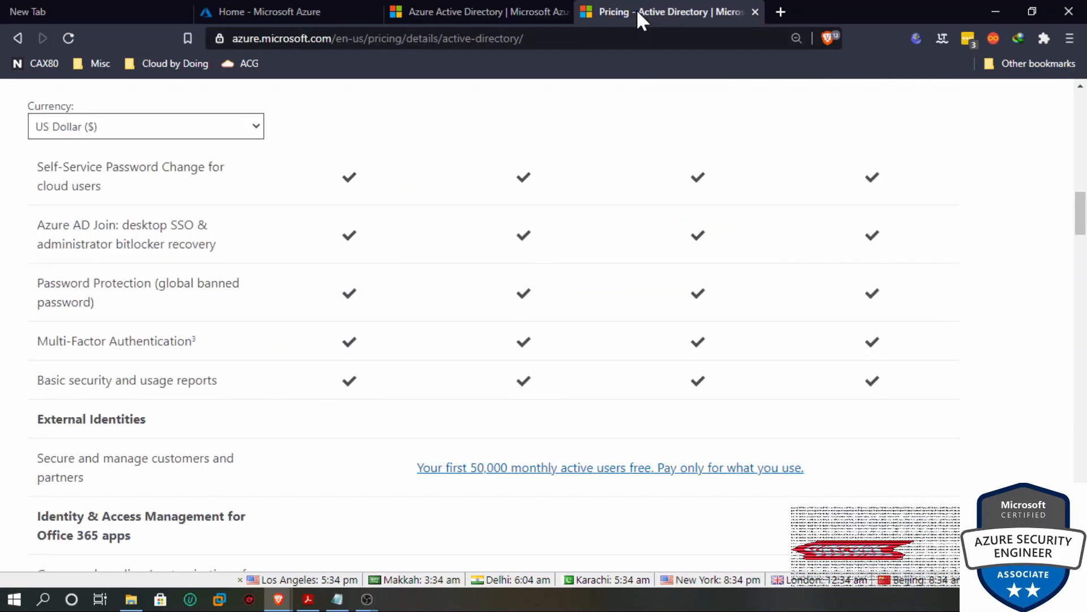
pyautogui.click(270, 4)
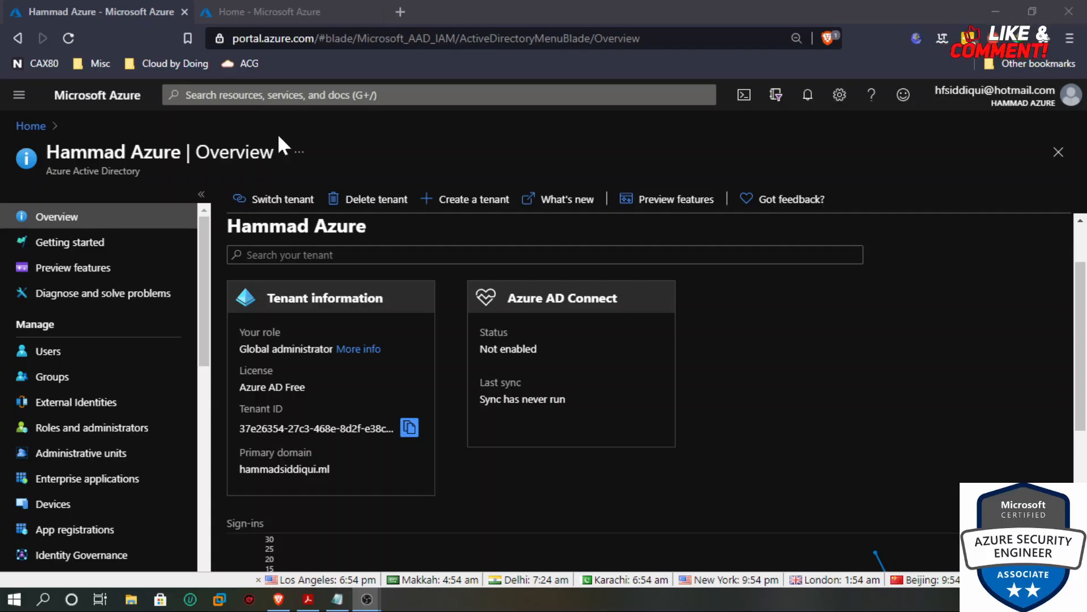
pyautogui.click(32, 126)
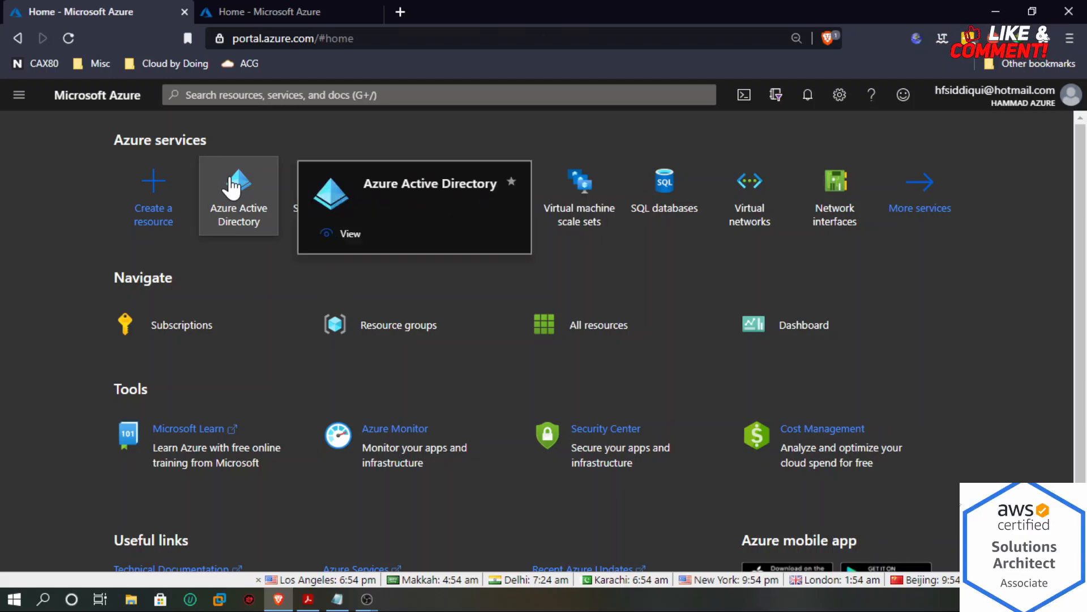
pyautogui.click(258, 192)
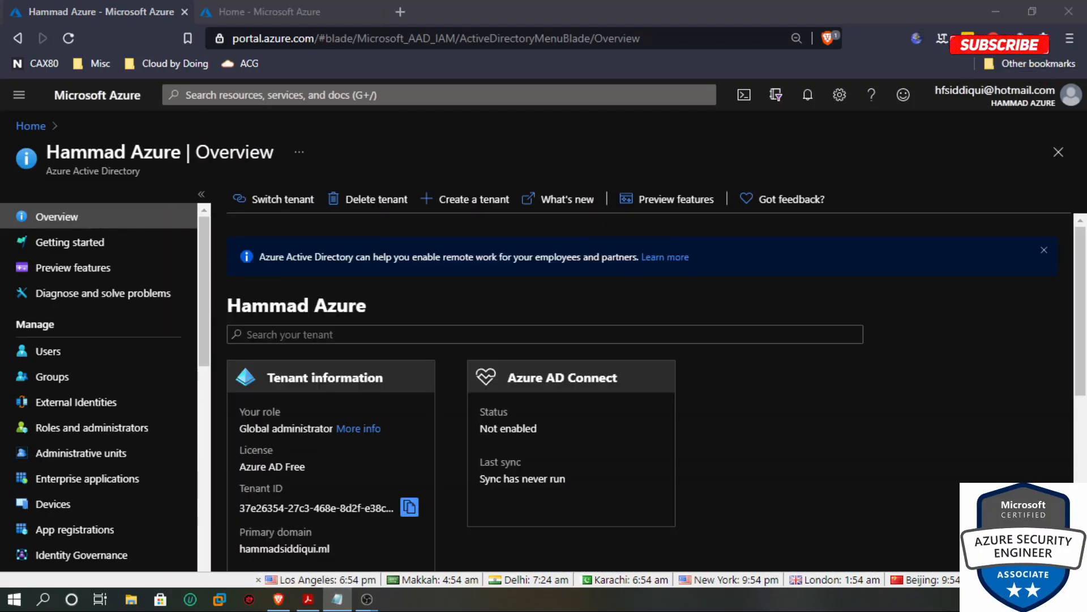
# Check the task list in Notepad, and examine the license in the tenant information on the directory overview.
pyautogui.moveTo(0, 85); pyautogui.dragTo(555, 109)
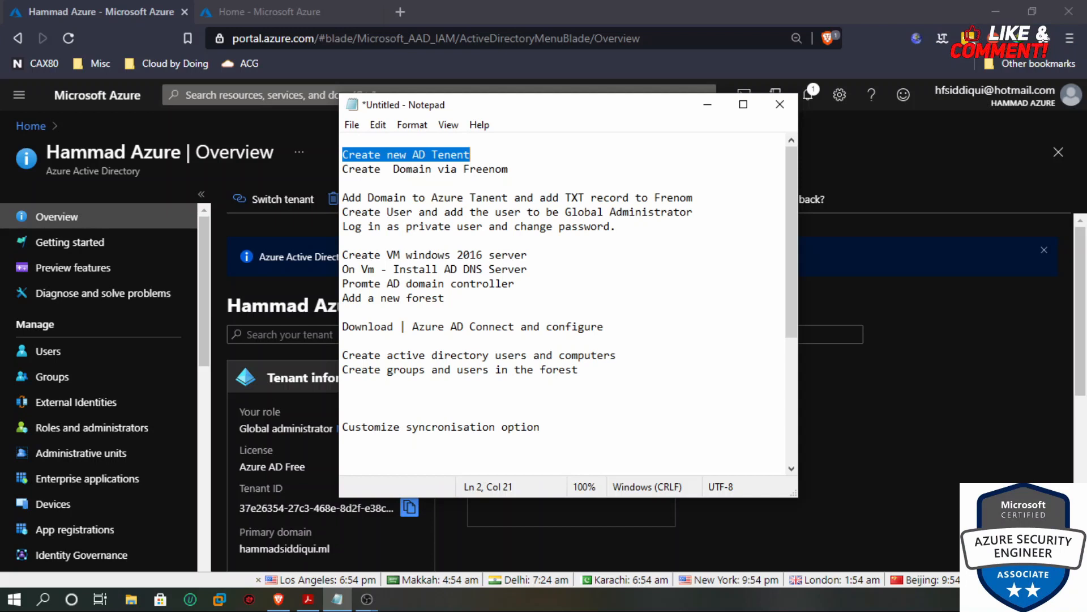
pyautogui.moveTo(539, 106); pyautogui.dragTo(0, 125)
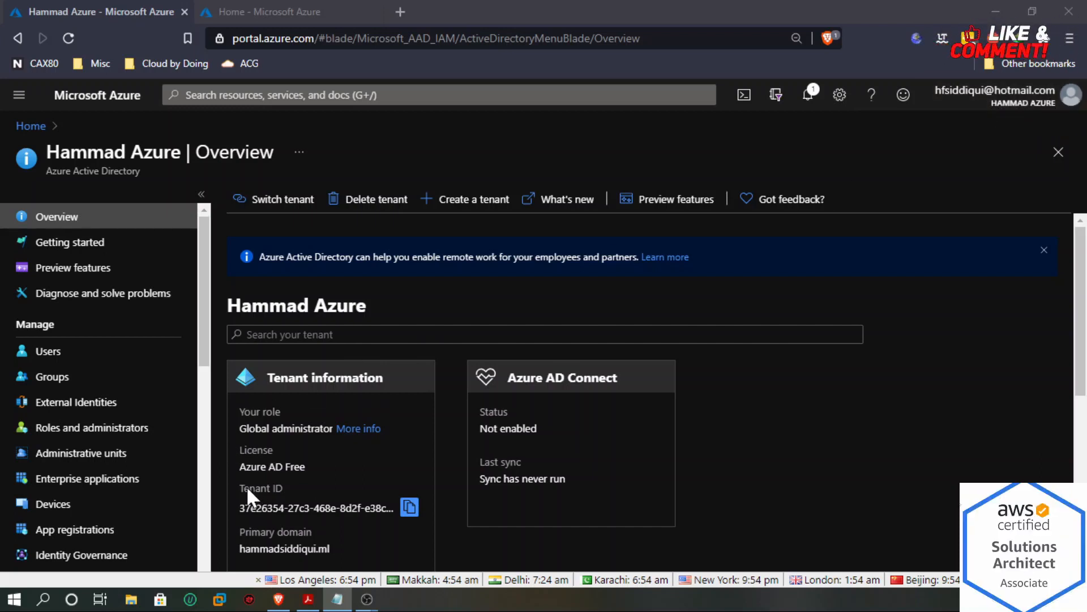
pyautogui.moveTo(236, 485); pyautogui.dragTo(314, 458)
pyautogui.scroll(-2, 386, 436)
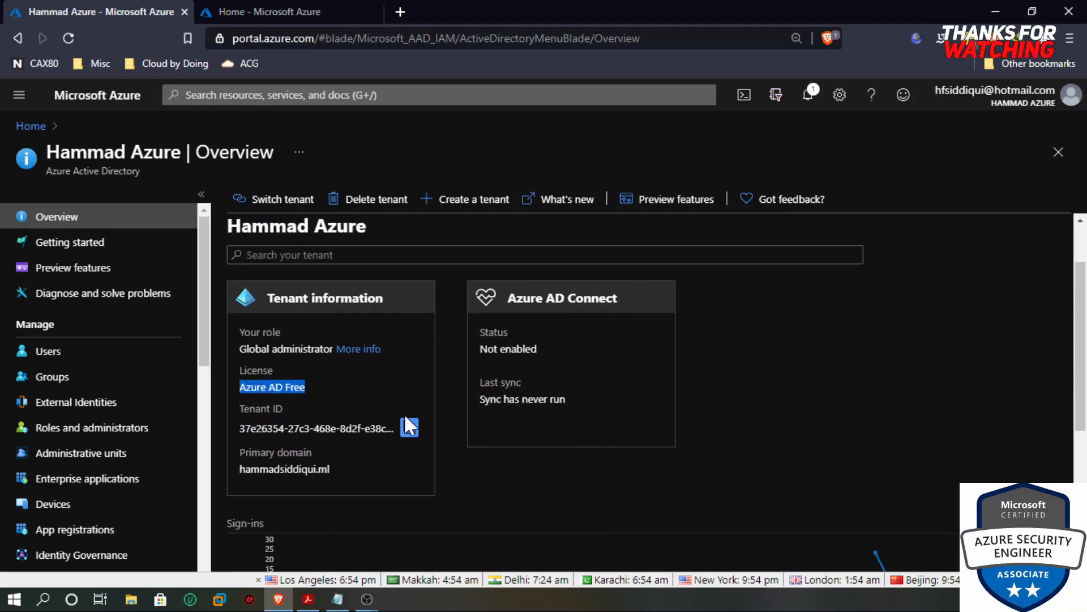
# Examine all directories available to the account under Directory + subscription without switching directory.
pyautogui.click(782, 97)
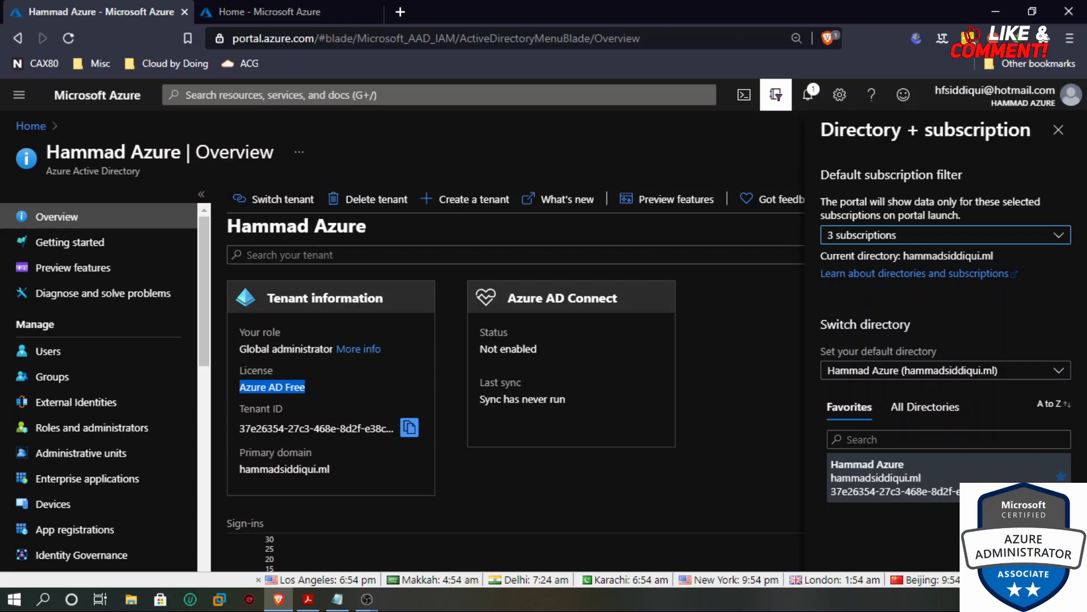
pyautogui.click(926, 409)
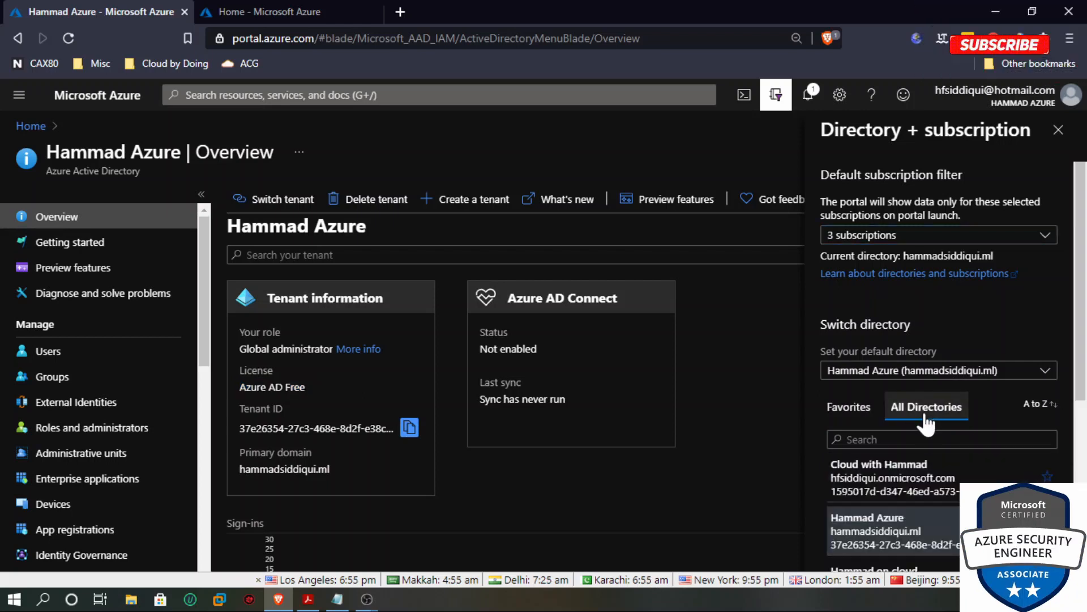
pyautogui.scroll(-3, 924, 419)
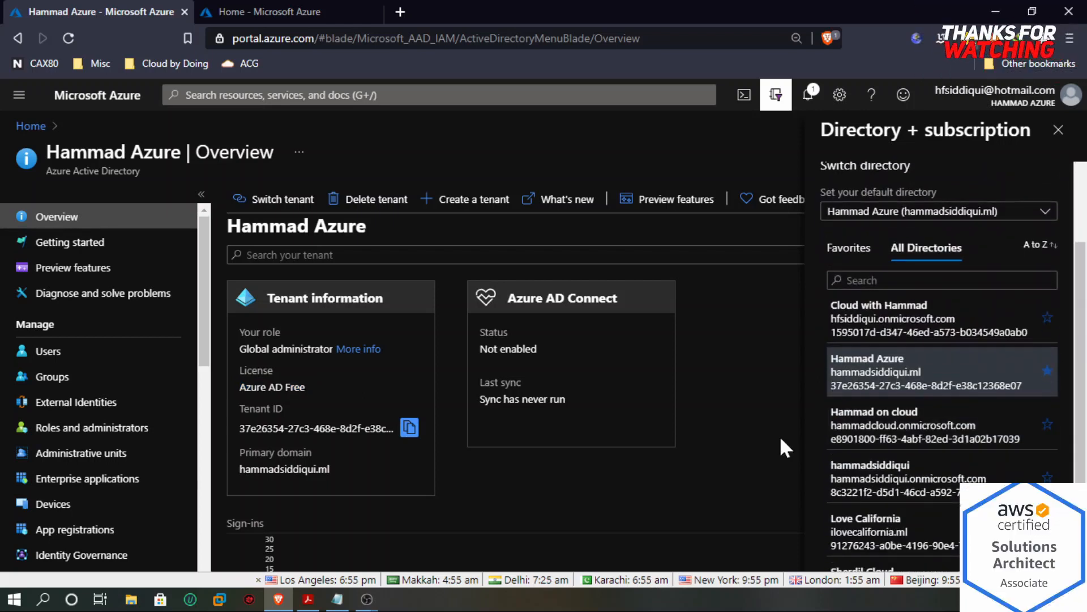
pyautogui.scroll(-3, 908, 380)
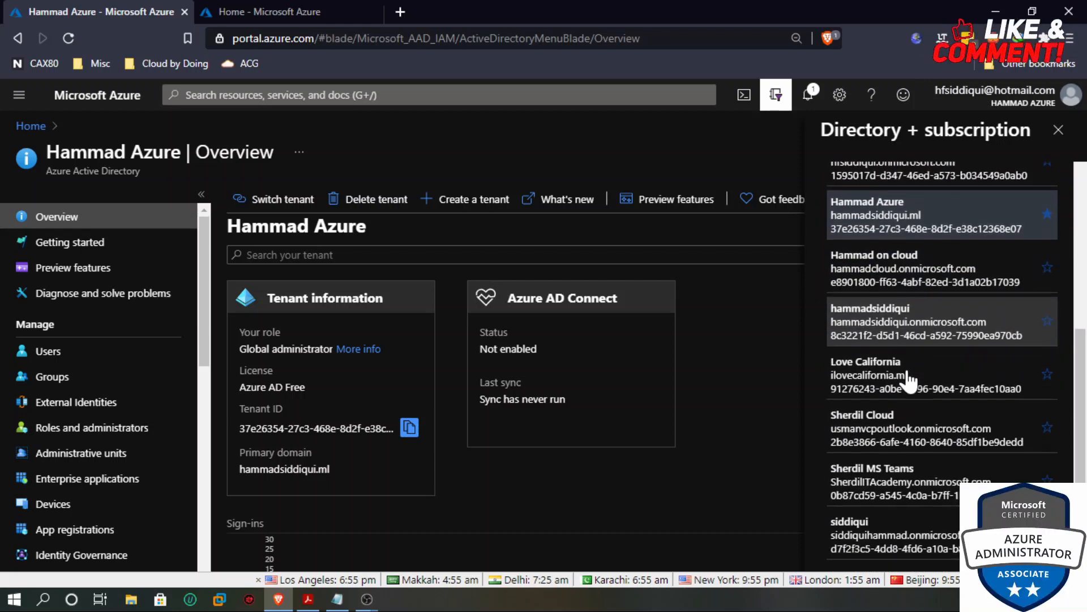
pyautogui.scroll(6, 908, 380)
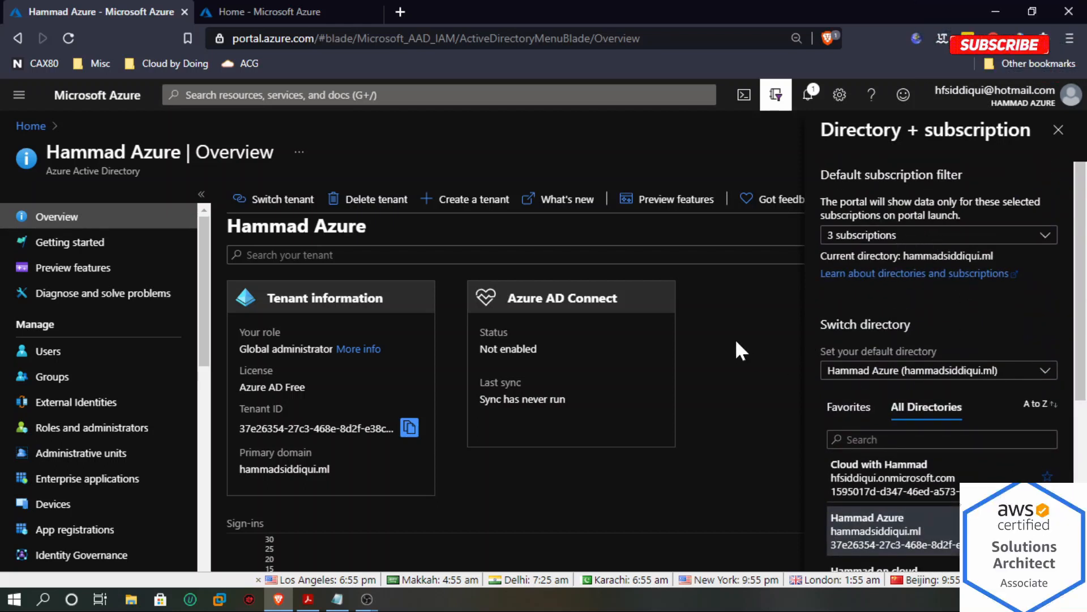
pyautogui.click(1056, 131)
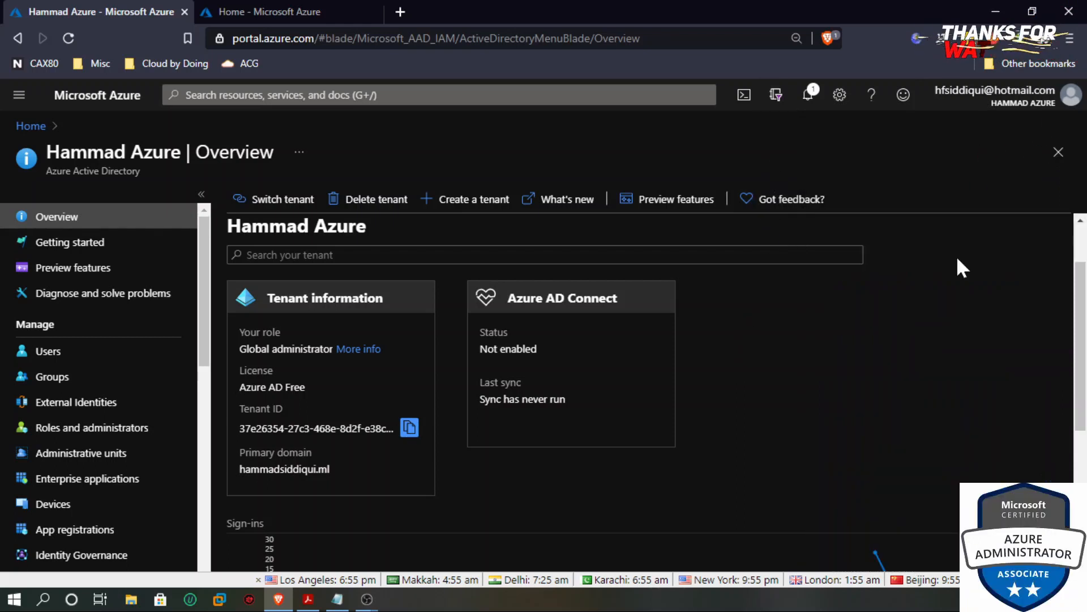
# Start creating a tenant of type Azure Active Directory and set its organization name to California Food Inc.
pyautogui.click(457, 202)
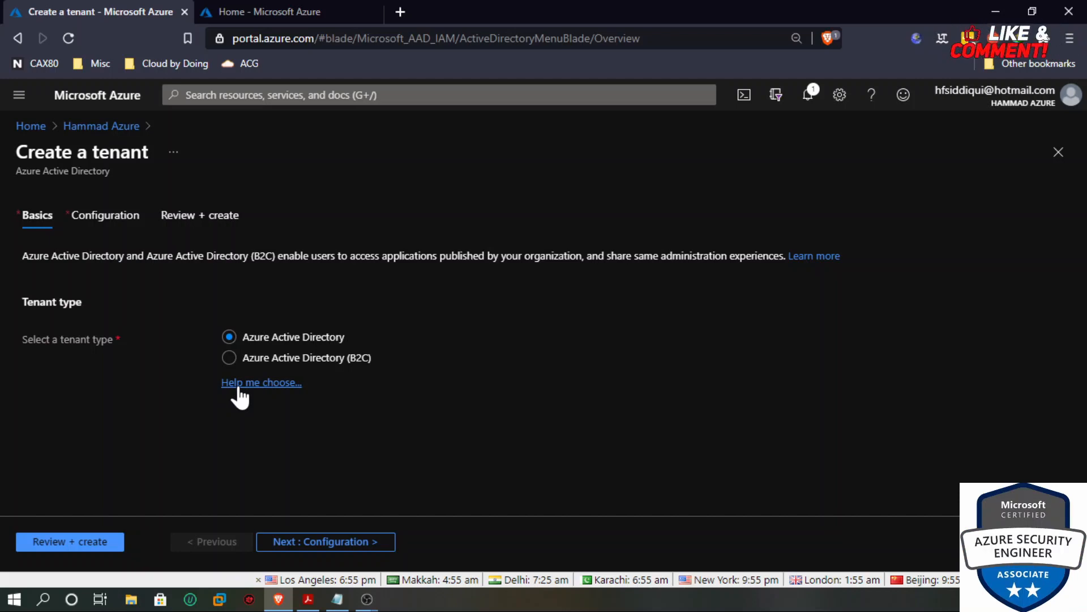
pyautogui.click(364, 544)
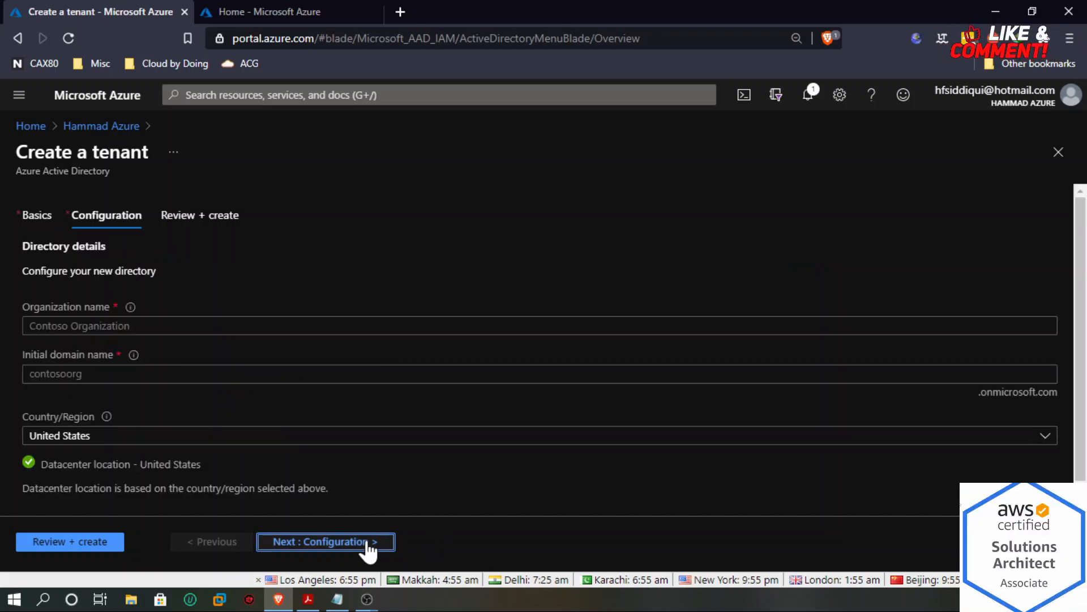
pyautogui.click(381, 318)
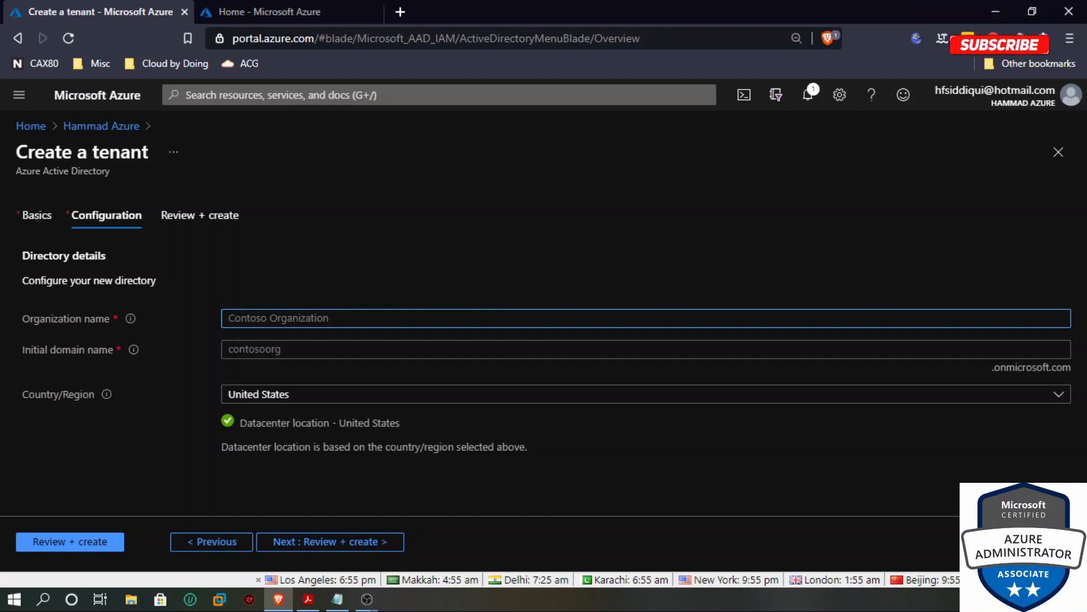
pyautogui.write('Califor')
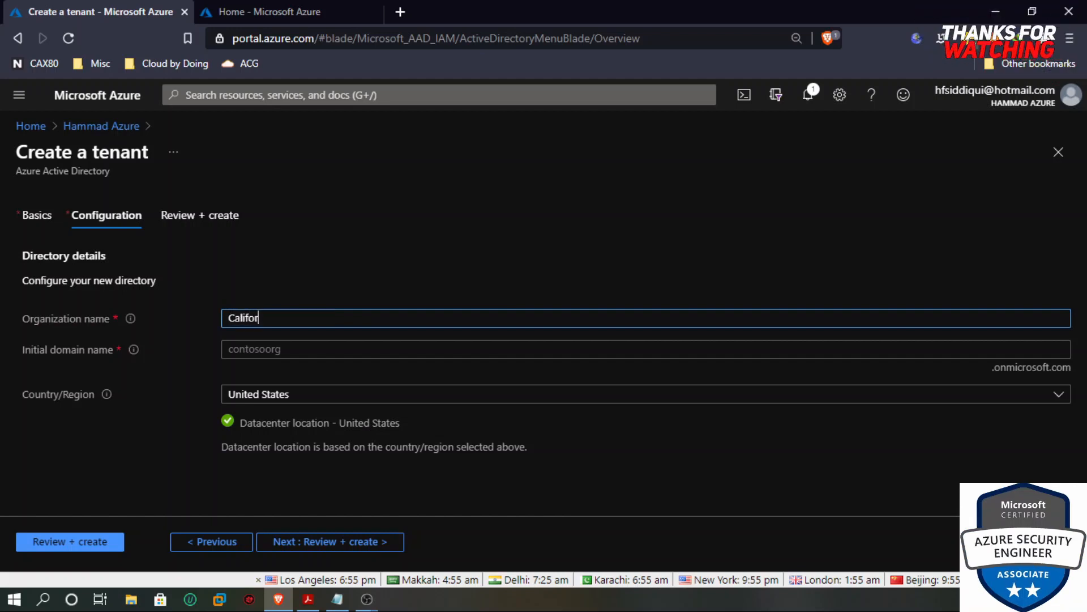
pyautogui.write('nia Food Inc')
pyautogui.press('Tab')
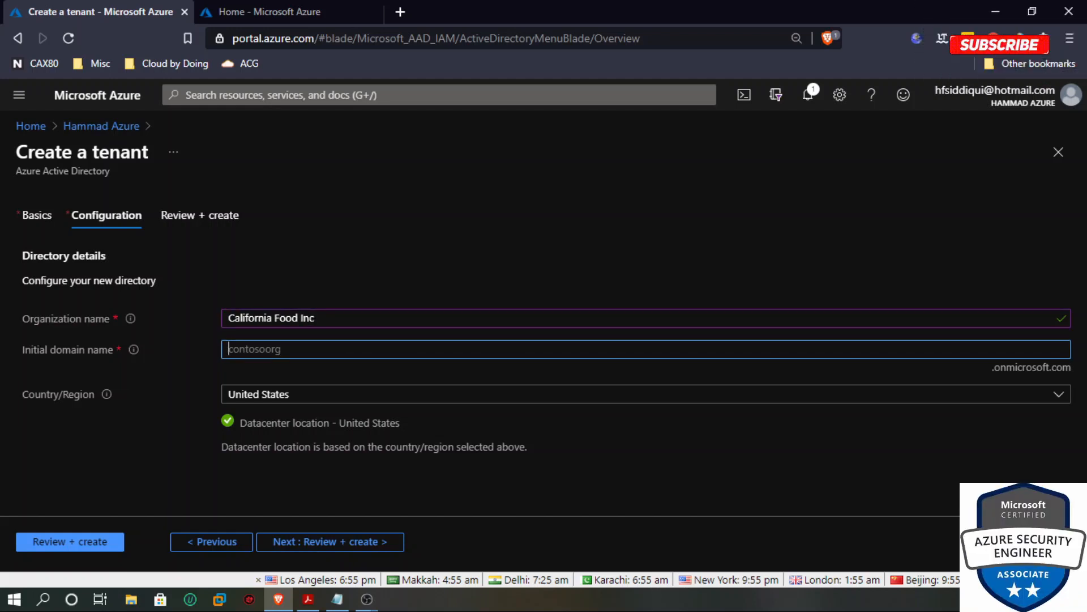
# Try californiafood as the tenant's initial domain name, and set it to californiafood1 instead.
pyautogui.write('cal"ifornia food".replace(" ","")')
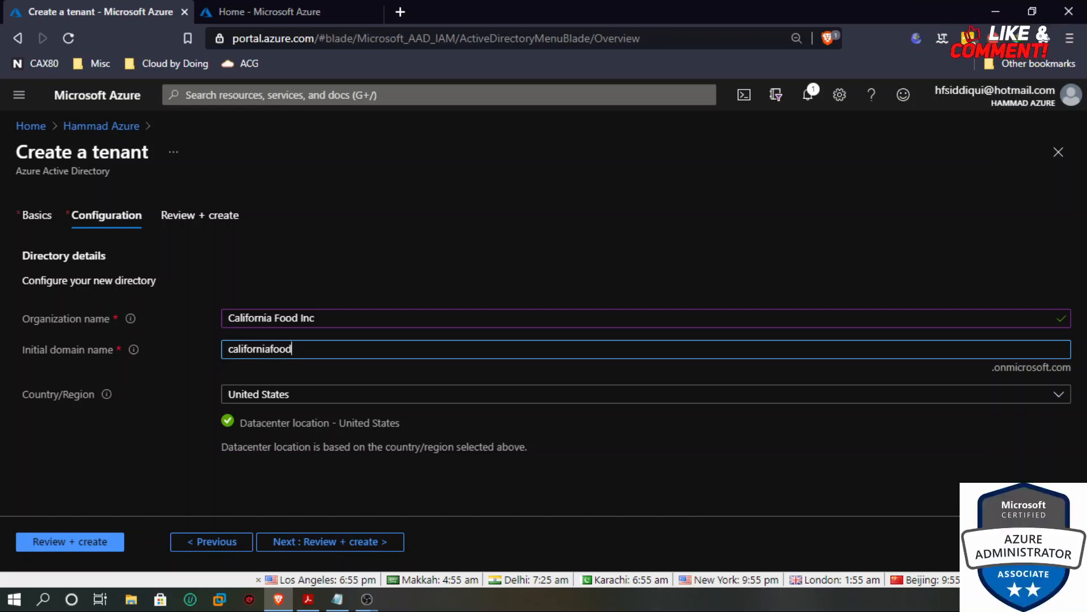
pyautogui.click(1080, 390)
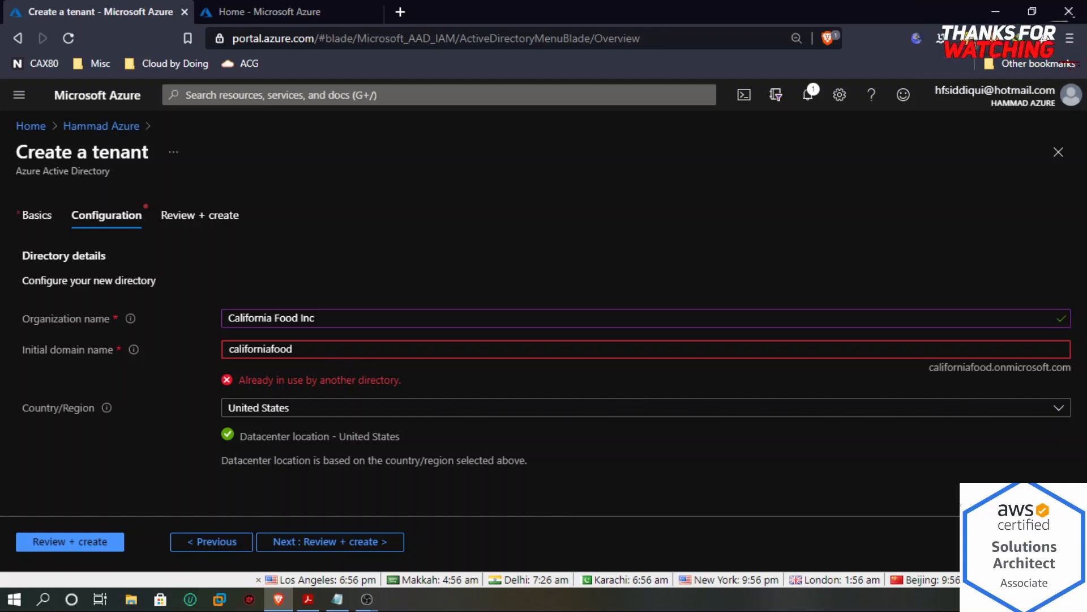
pyautogui.click(294, 350)
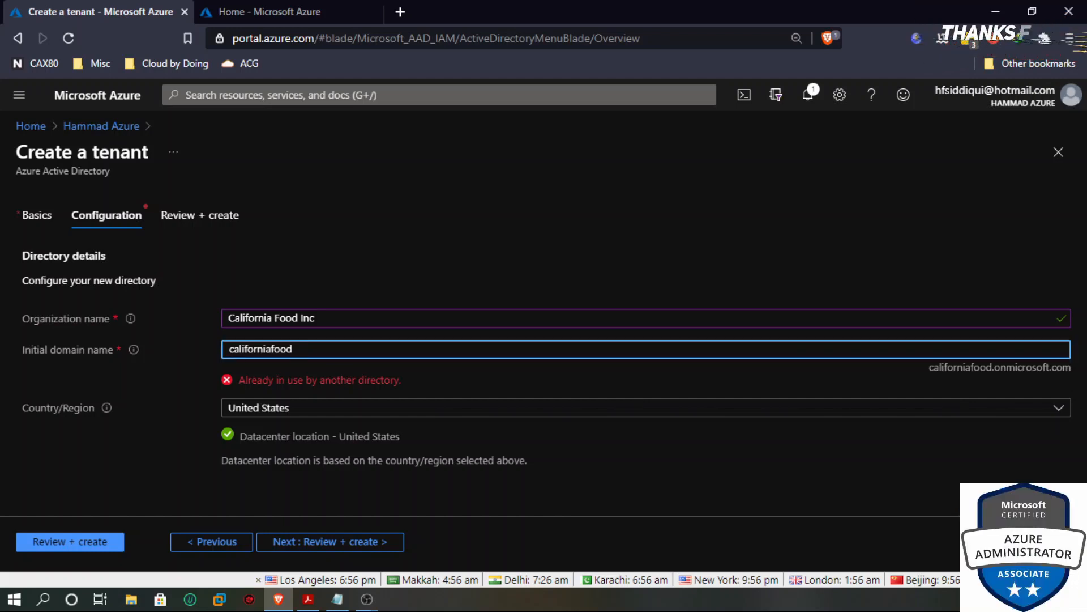
pyautogui.write('1')
pyautogui.click(427, 427)
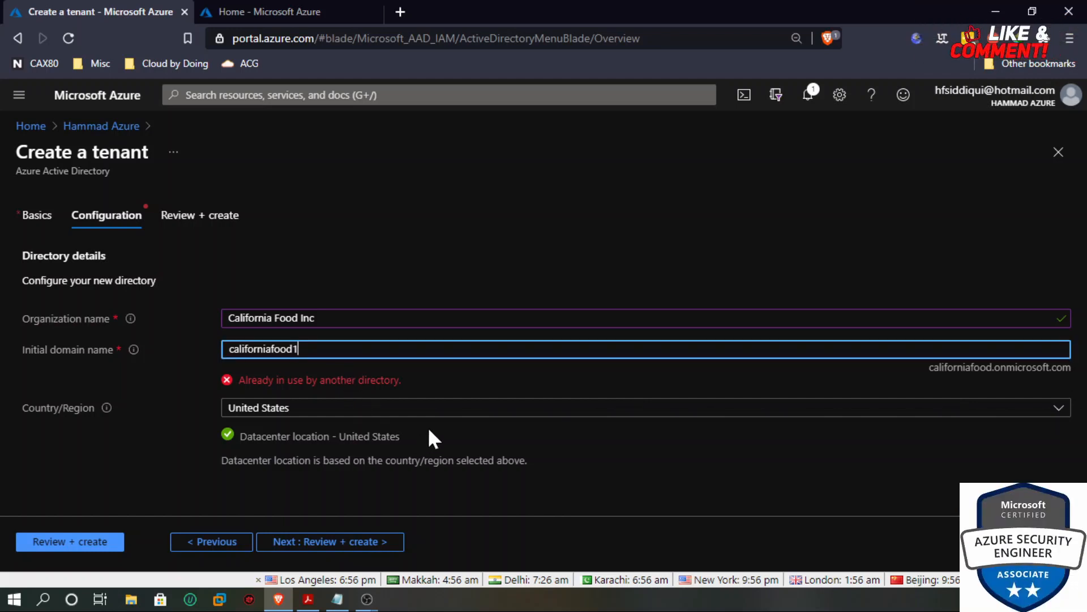
pyautogui.click(465, 394)
pyautogui.click(472, 445)
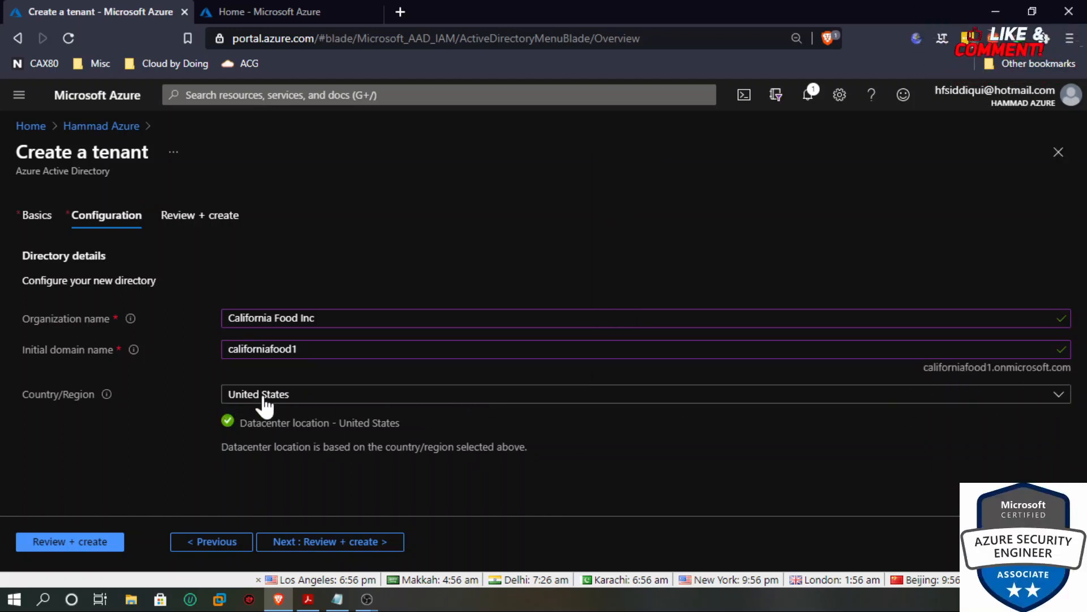
# Review the validated configuration of the California Food Inc tenant and create it.
pyautogui.click(328, 544)
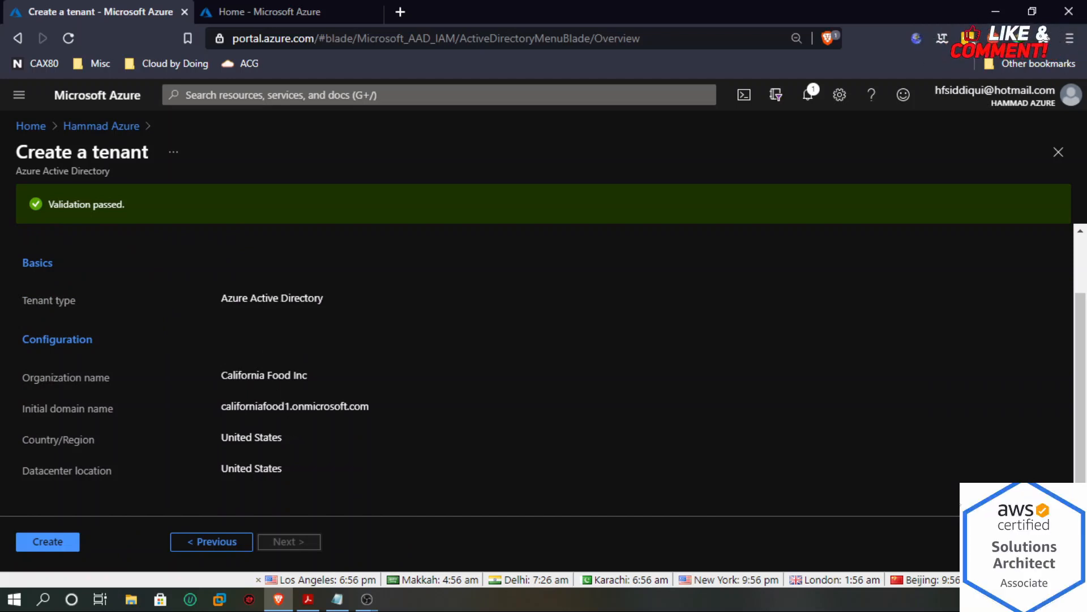
pyautogui.moveTo(134, 205); pyautogui.dragTo(49, 203)
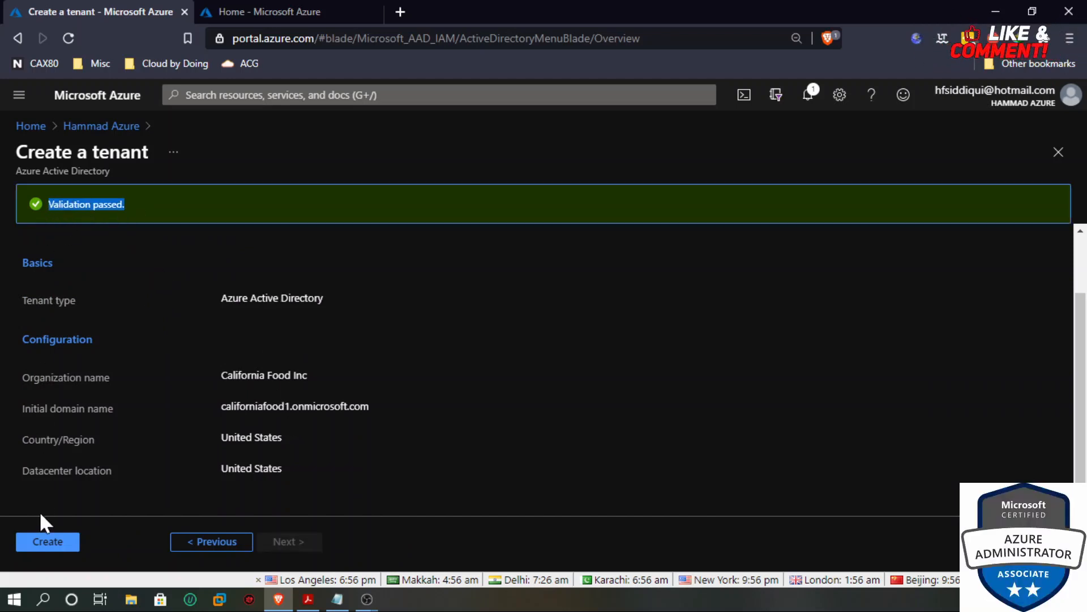
pyautogui.click(37, 547)
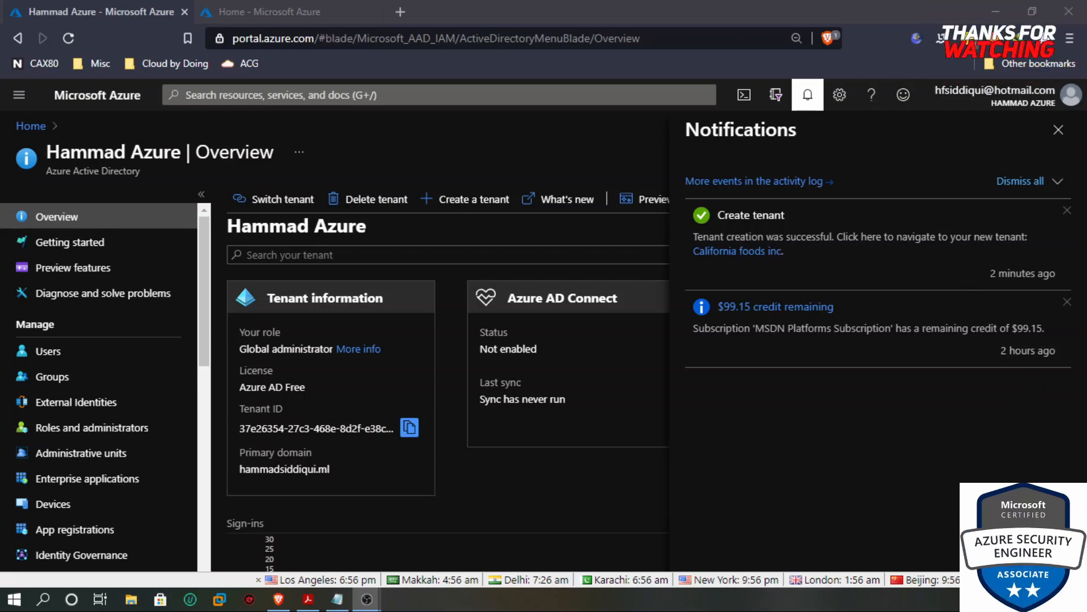
# Open the newly created California foods inc tenant and examine the list of available tenants without switching.
pyautogui.click(752, 251)
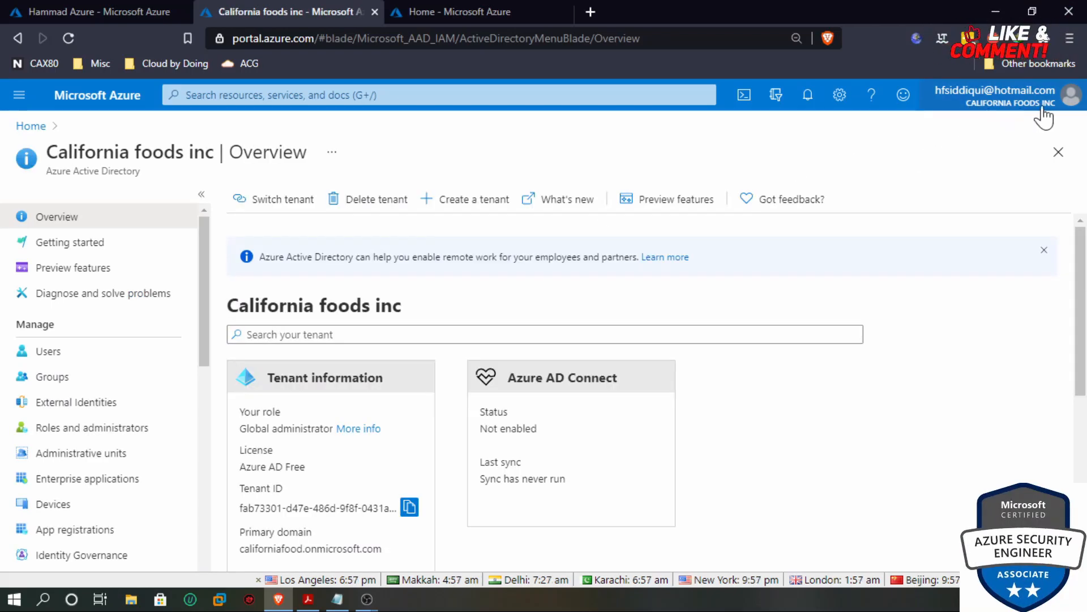
pyautogui.scroll(-1, 283, 493)
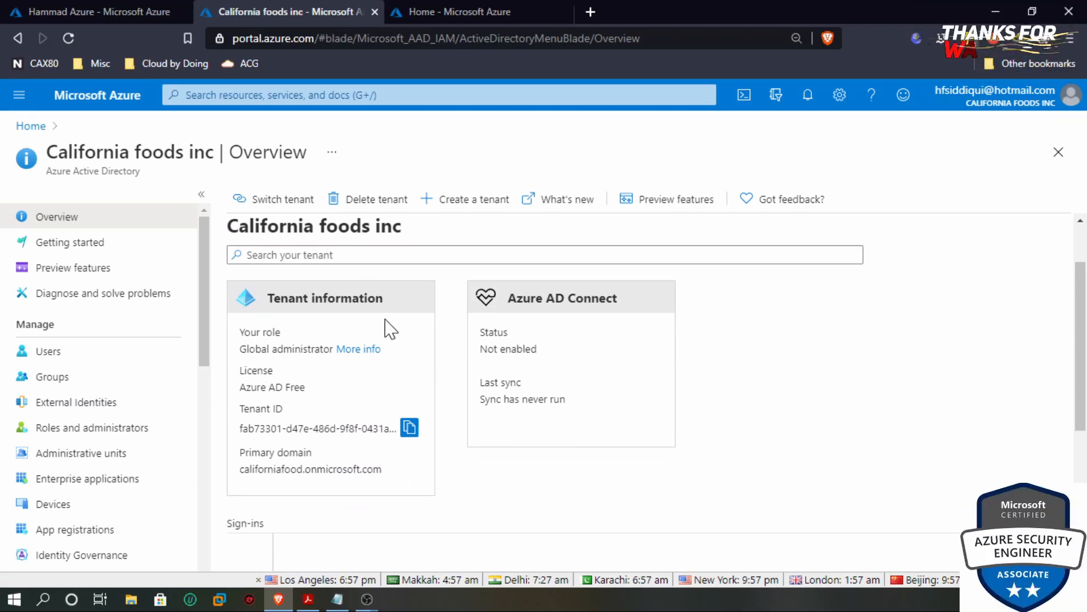
pyautogui.click(276, 205)
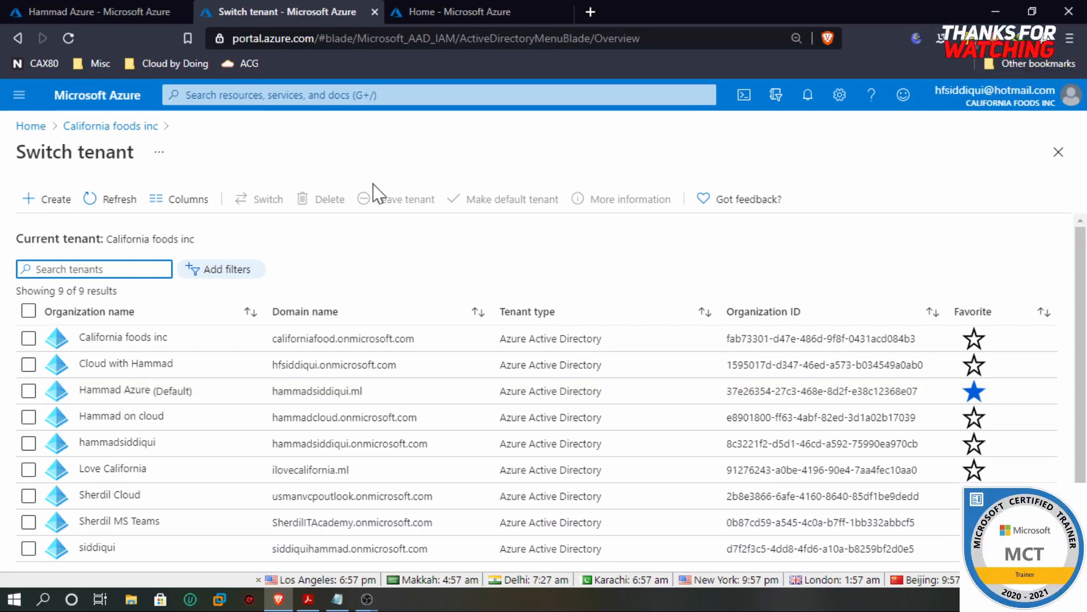
pyautogui.click(122, 126)
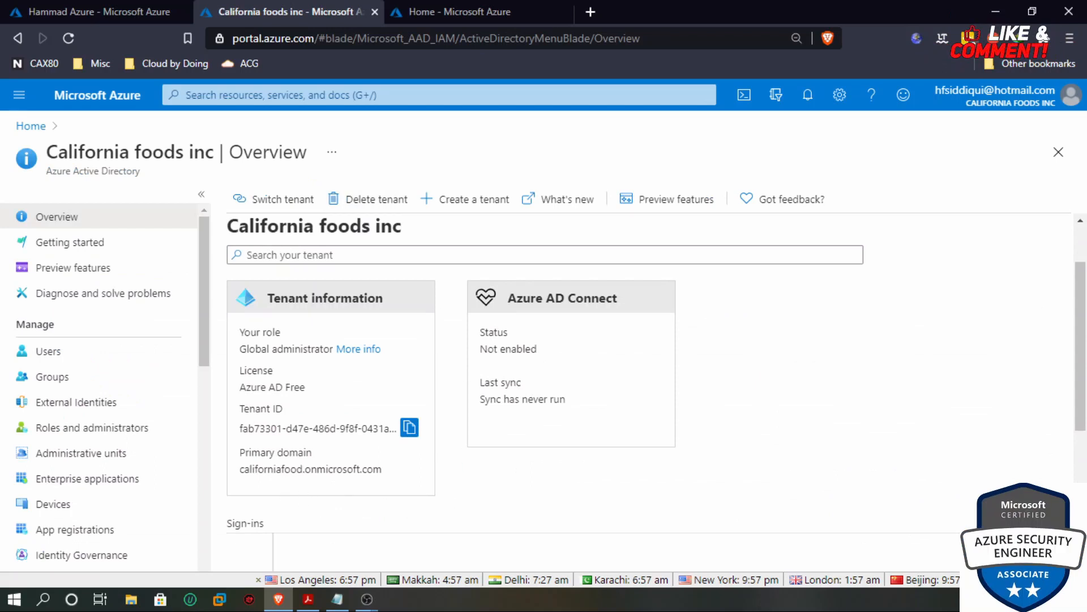
# Examine the tenant's primary domain, tenant ID and user list, widening the Name column, and return to the overview.
pyautogui.moveTo(239, 469); pyautogui.dragTo(382, 469)
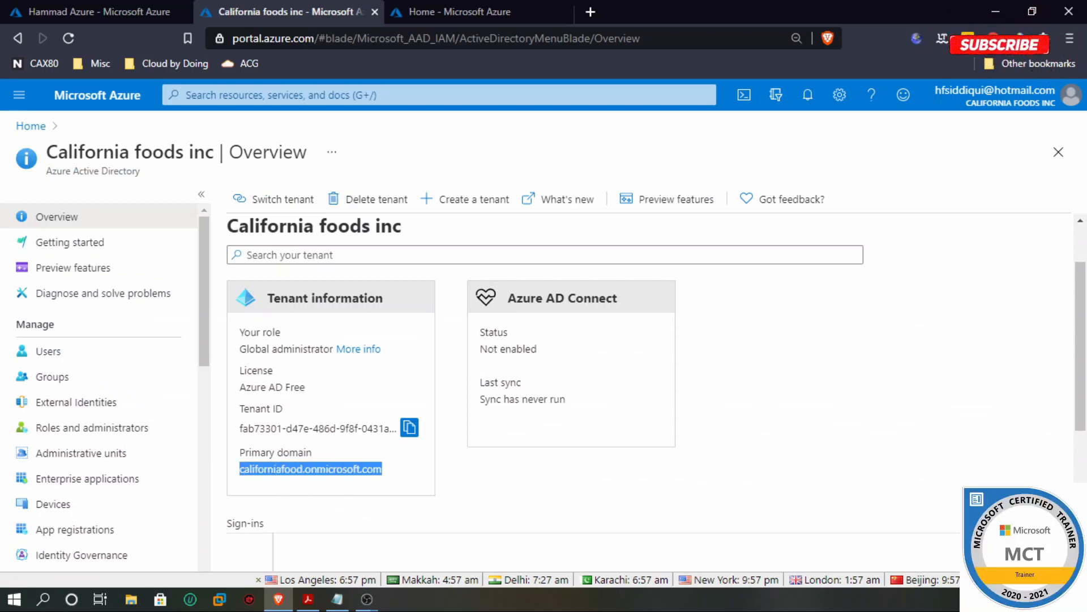
pyautogui.moveTo(240, 408); pyautogui.dragTo(297, 407)
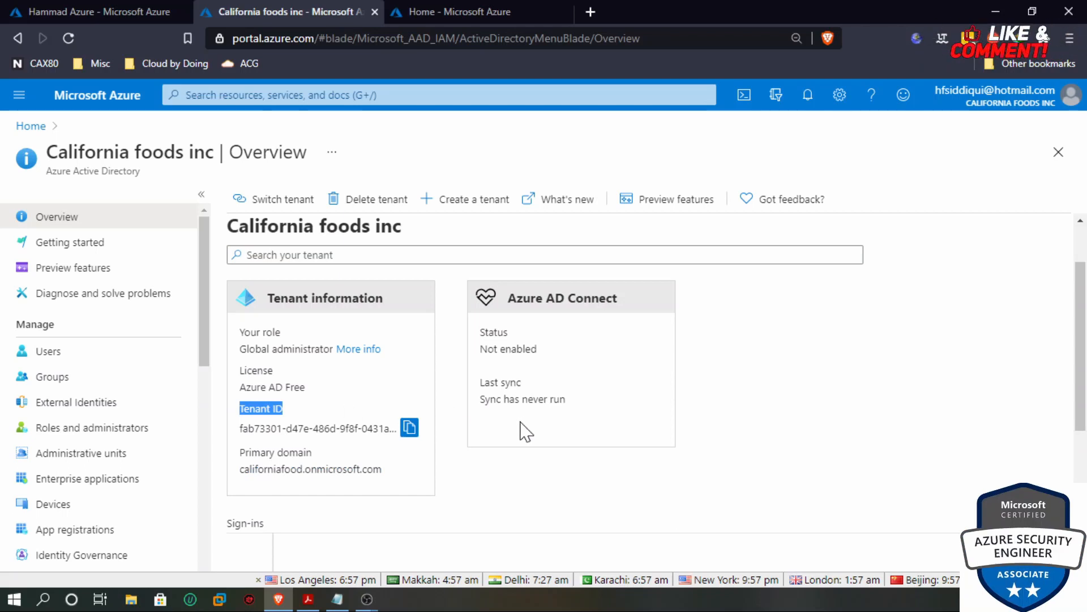
pyautogui.click(61, 352)
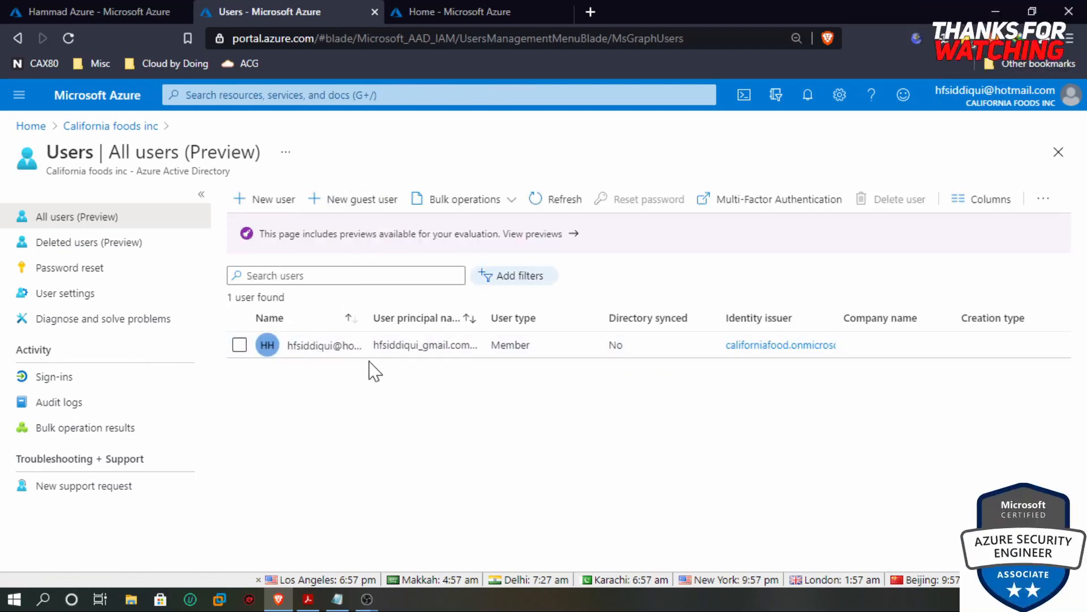
pyautogui.moveTo(367, 318); pyautogui.dragTo(401, 317)
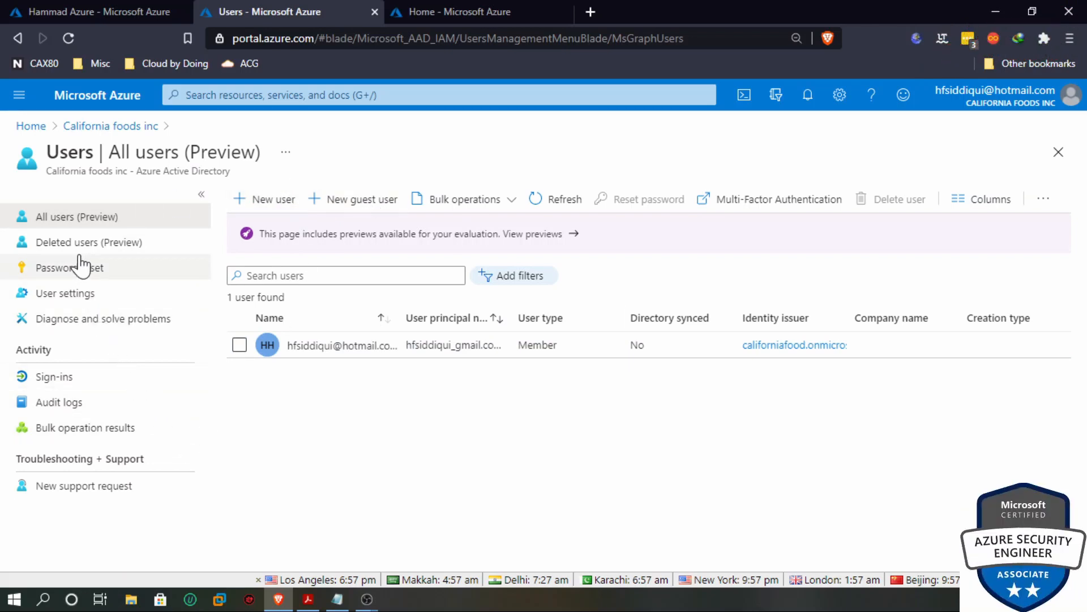
pyautogui.click(93, 126)
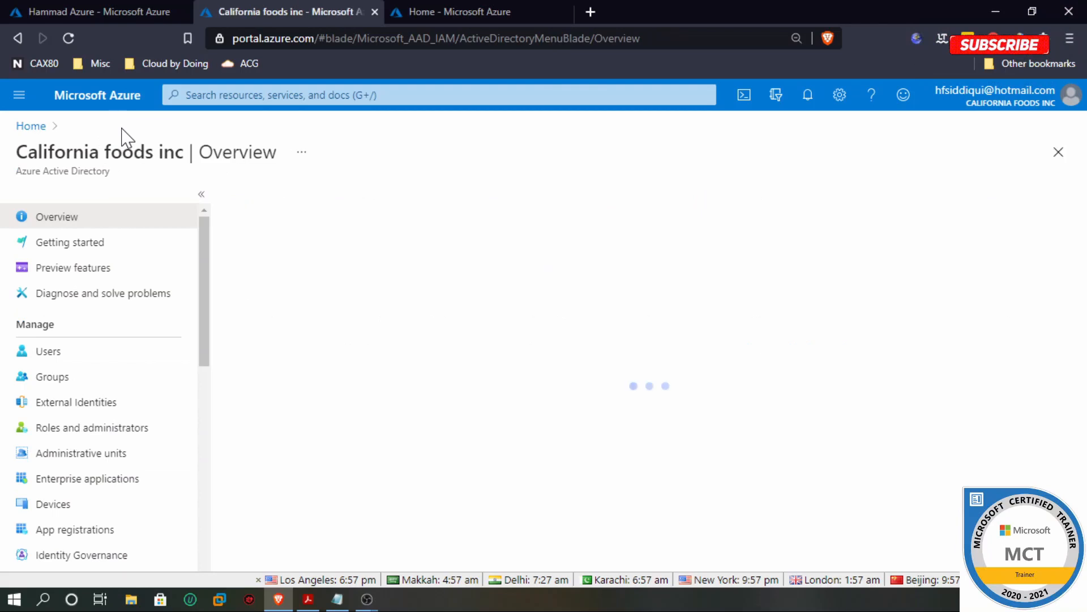
# Check the tenant's management features and primary domain, and open its custom domain names.
pyautogui.scroll(-2, 43, 448)
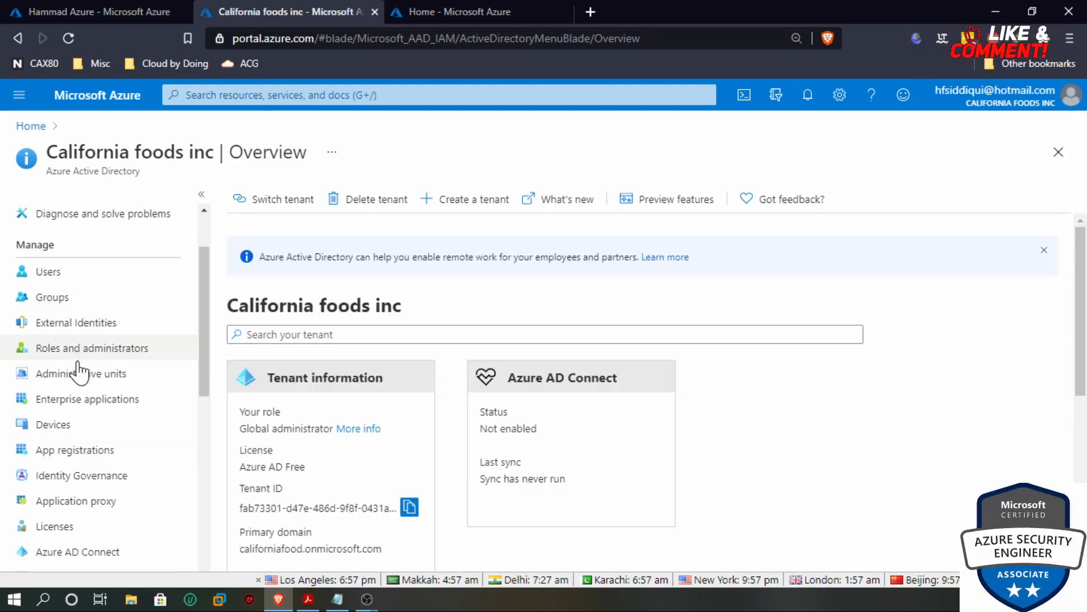
pyautogui.scroll(-2, 80, 385)
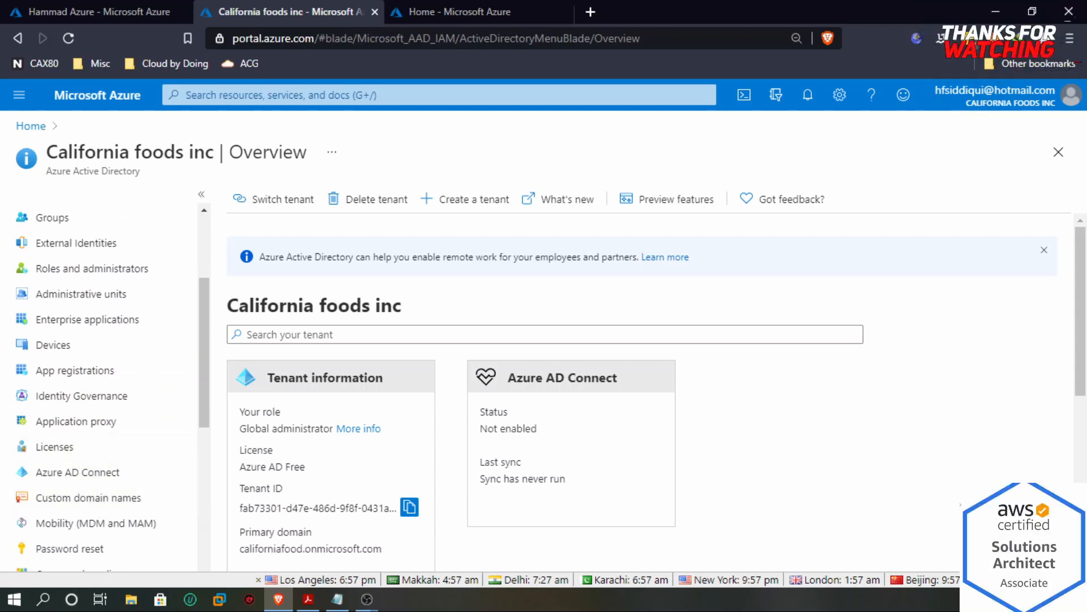
pyautogui.scroll(-2, 321, 516)
pyautogui.moveTo(388, 470); pyautogui.dragTo(245, 471)
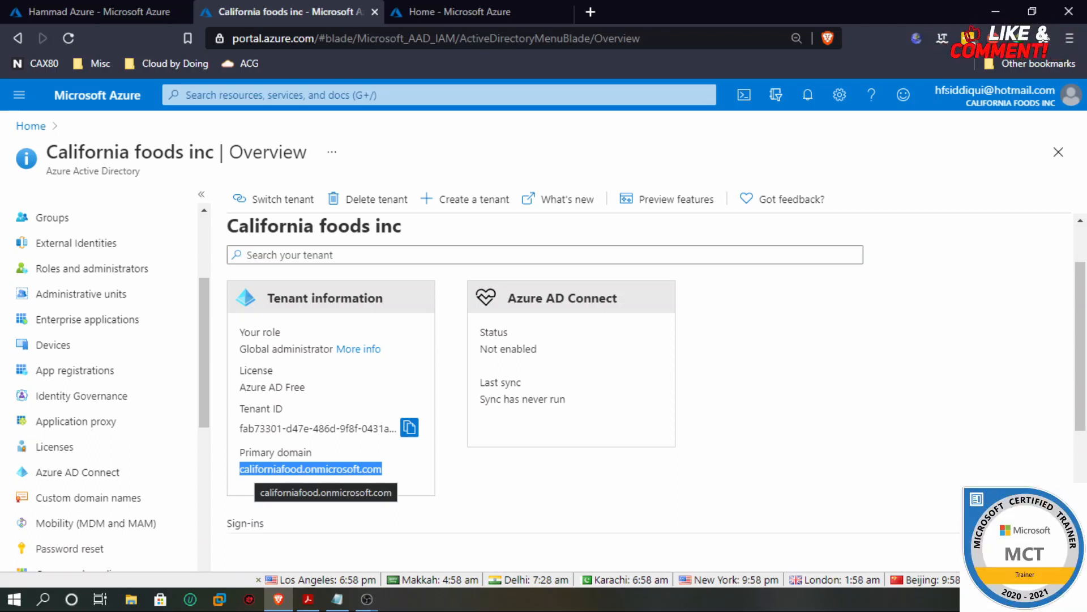
pyautogui.click(104, 499)
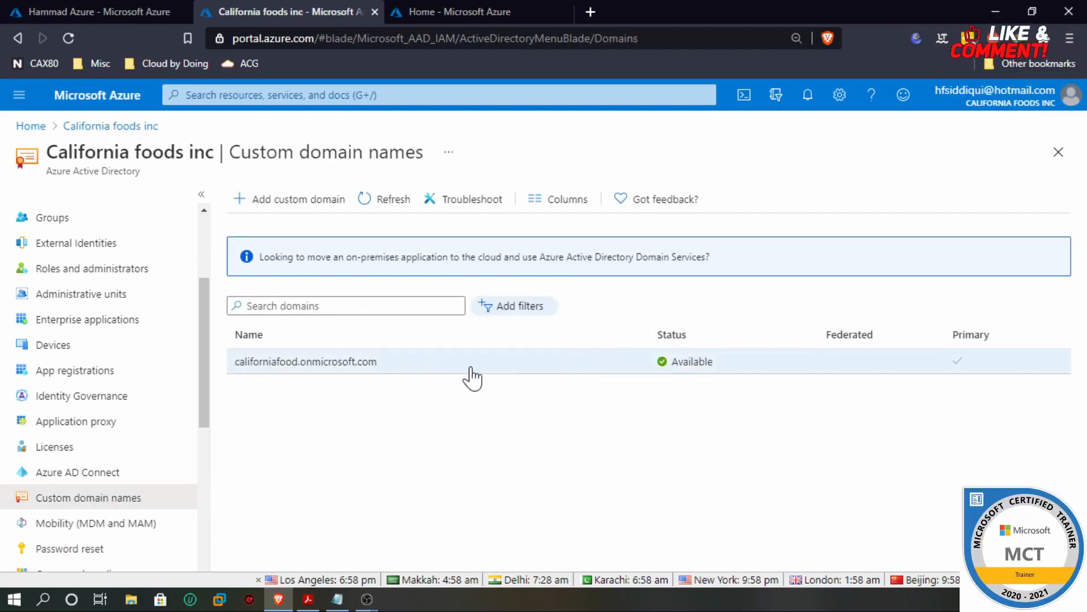
# Open the Freenom website in a new browser tab.
pyautogui.click(591, 11)
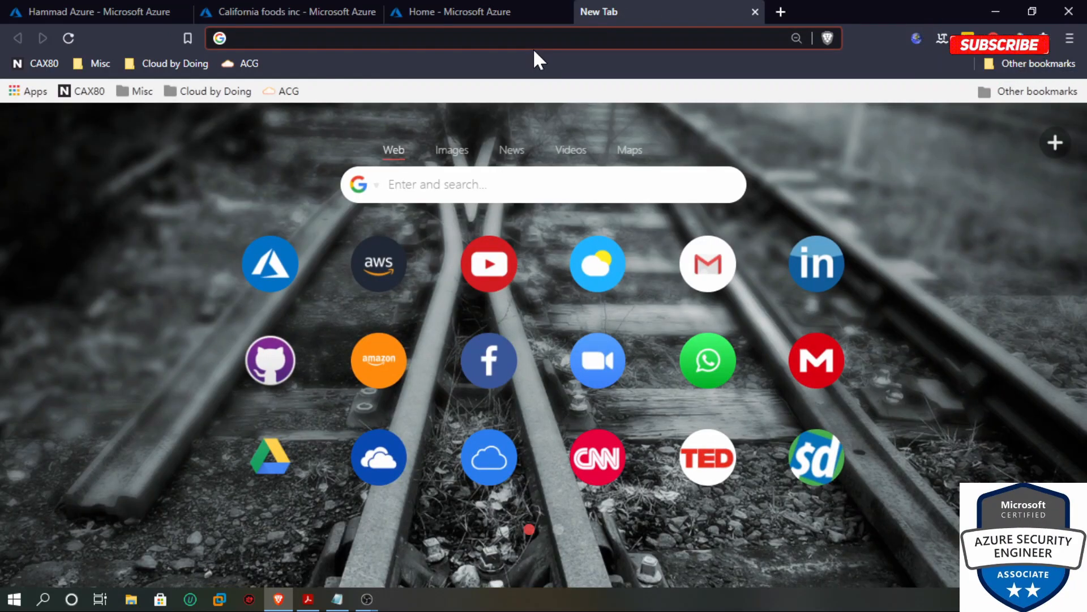
pyautogui.write('freenom.com')
pyautogui.press('Return')
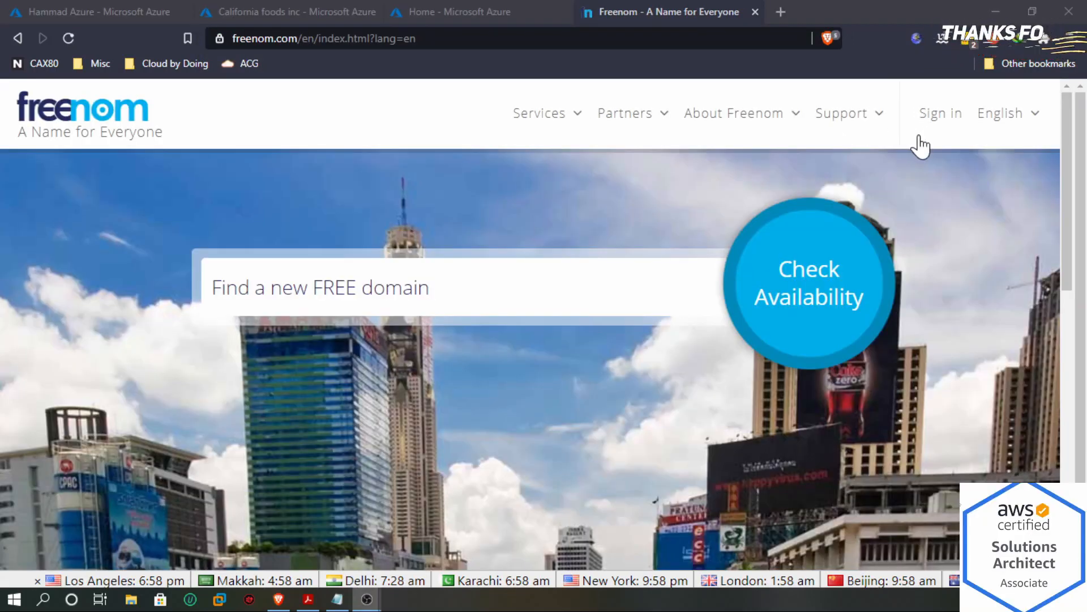
# Sign in to Freenom with a saved account's e-mail address and password.
pyautogui.click(933, 119)
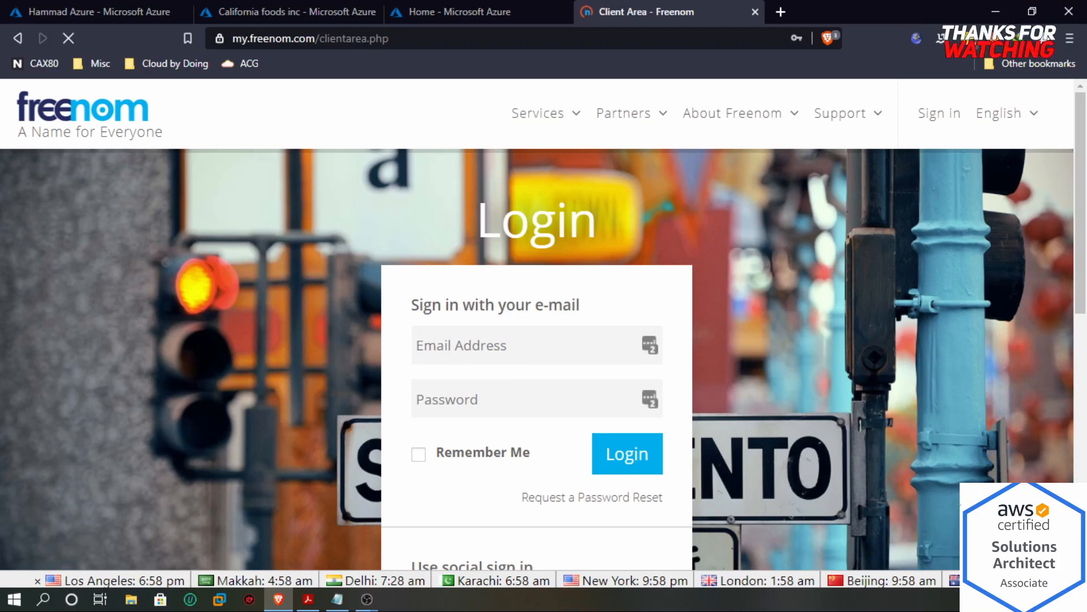
pyautogui.click(507, 357)
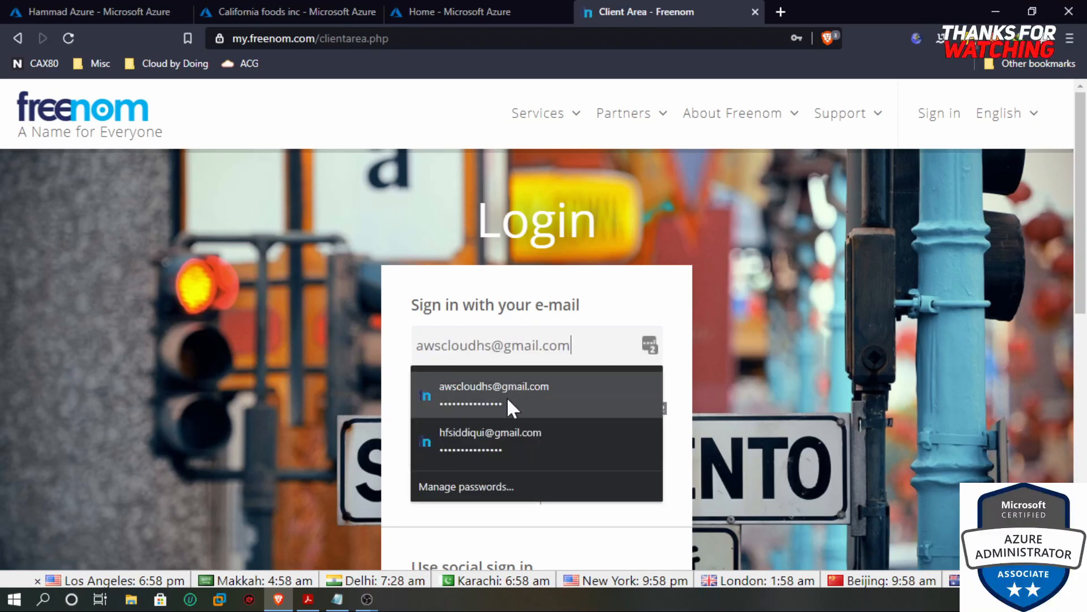
pyautogui.click(507, 396)
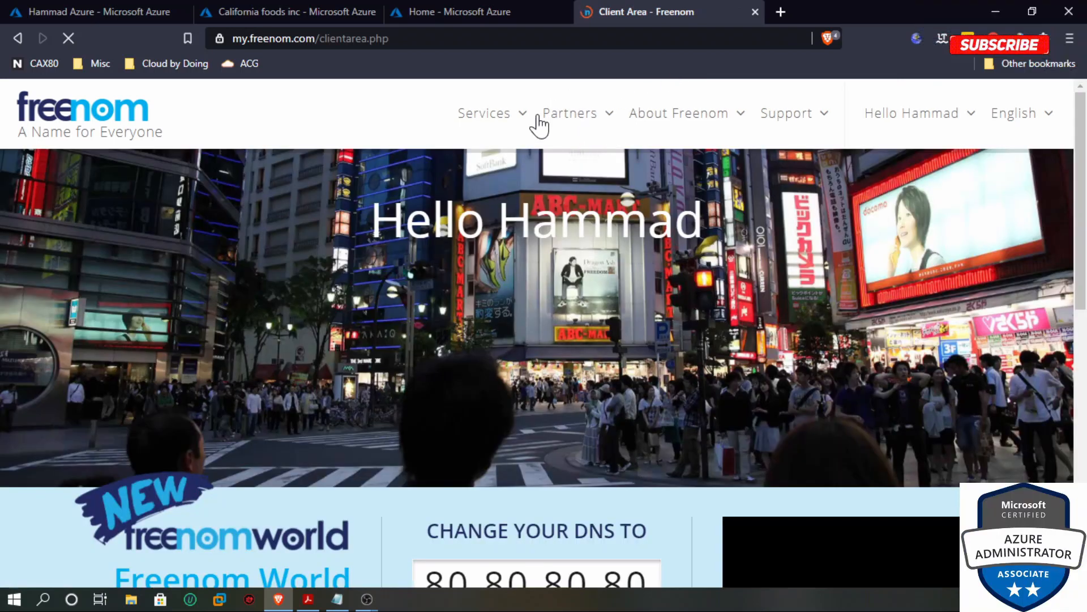
# Open Freenom's new domain registration and check the availability of the domain name californiafoods.
pyautogui.click(513, 117)
pyautogui.click(515, 264)
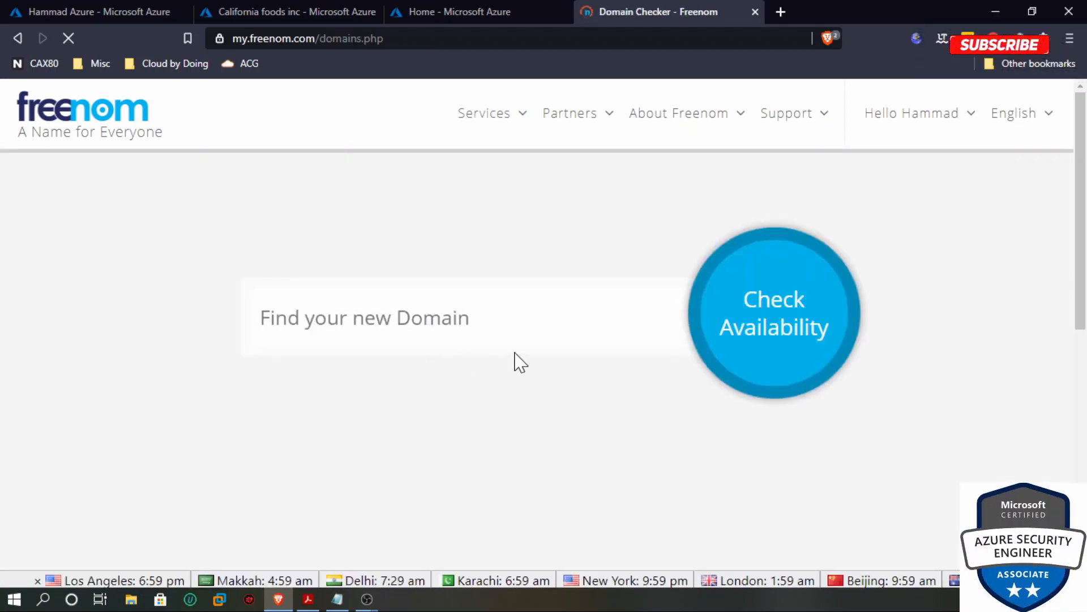
pyautogui.write('calif')
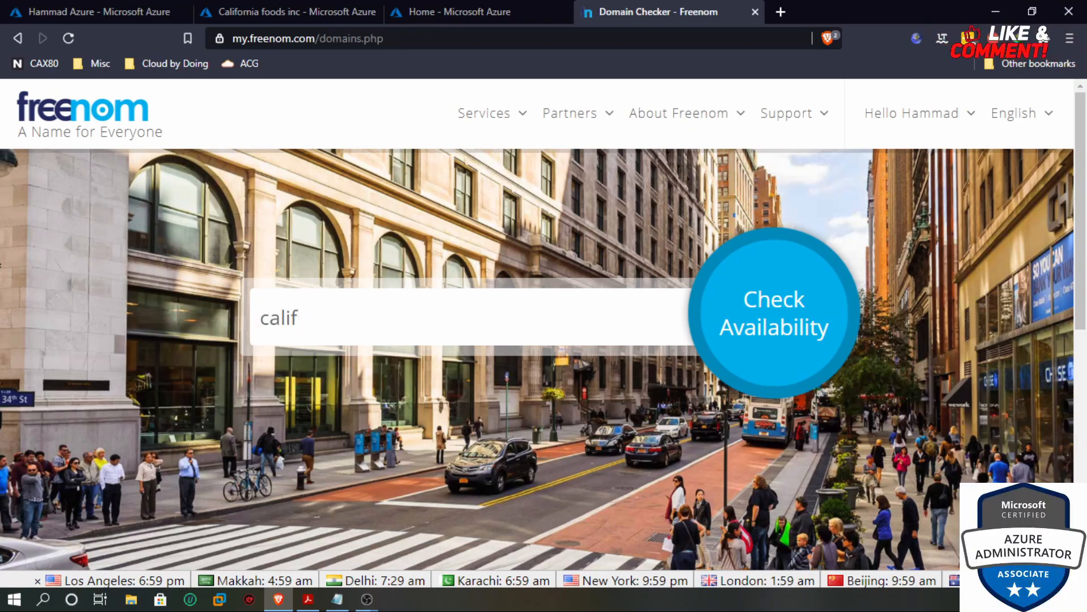
pyautogui.write('ororniafoods')
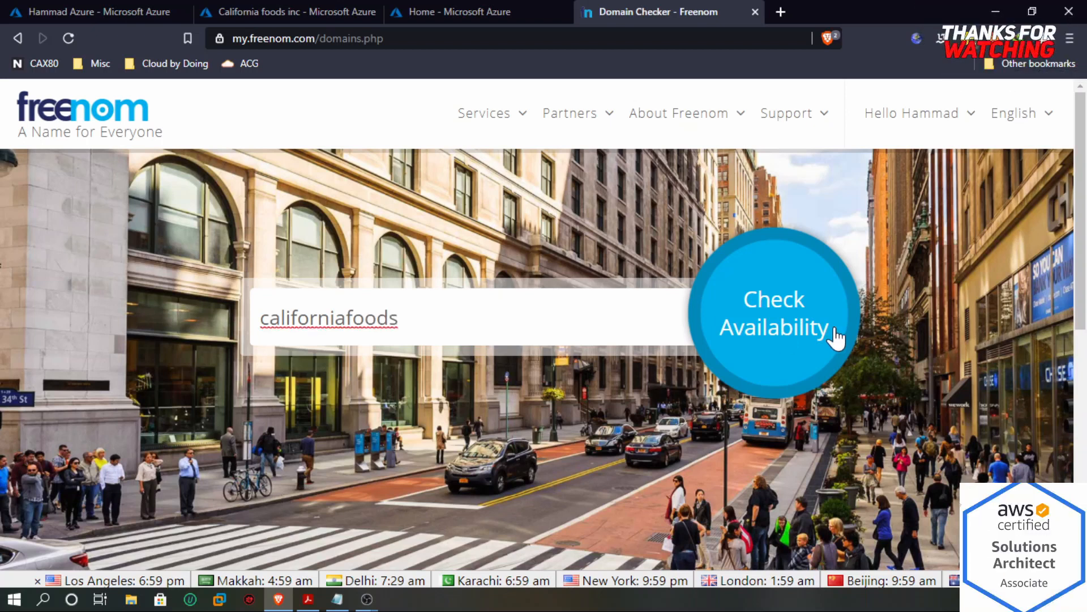
pyautogui.click(789, 327)
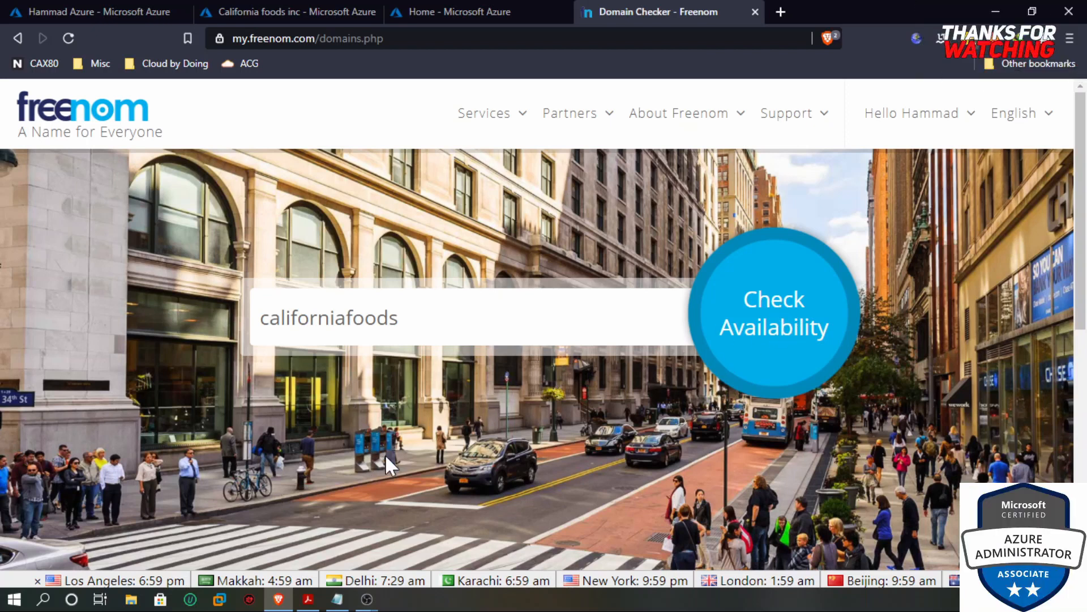
pyautogui.scroll(-4, 637, 412)
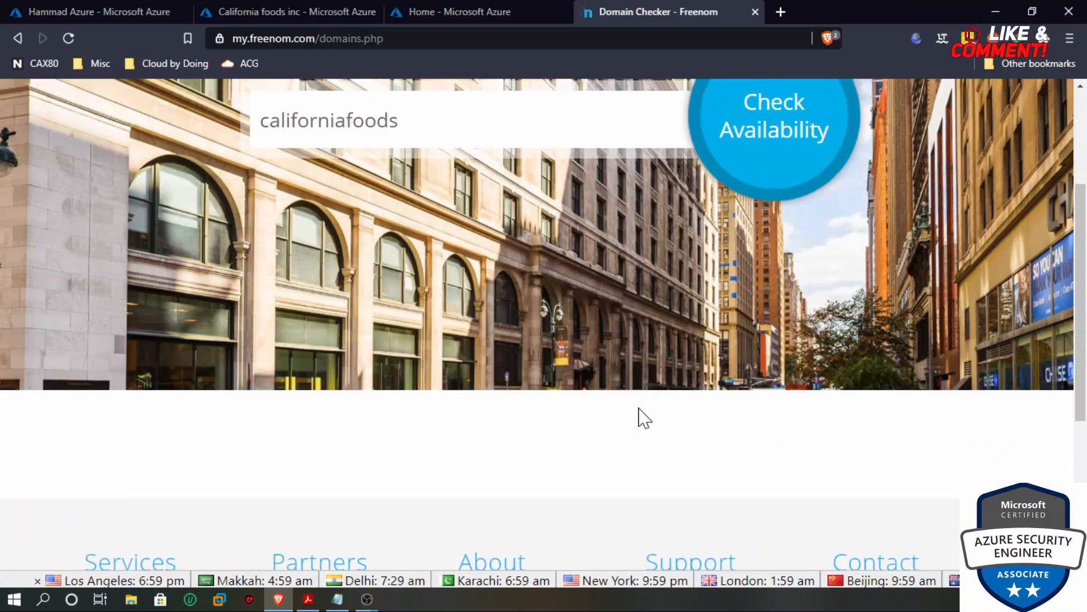
pyautogui.scroll(2, 645, 418)
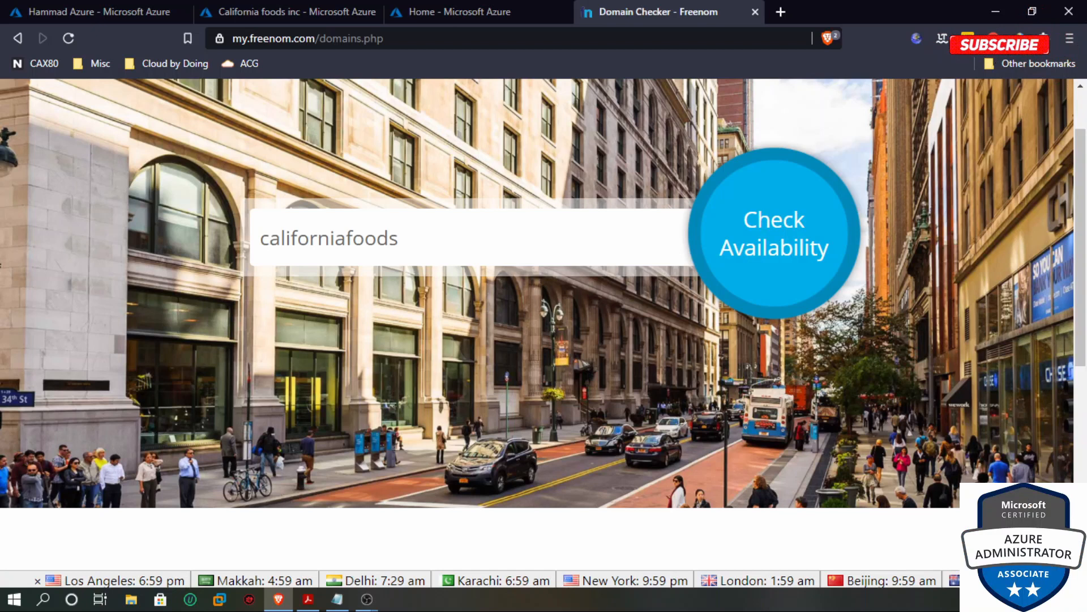
pyautogui.press('Return')
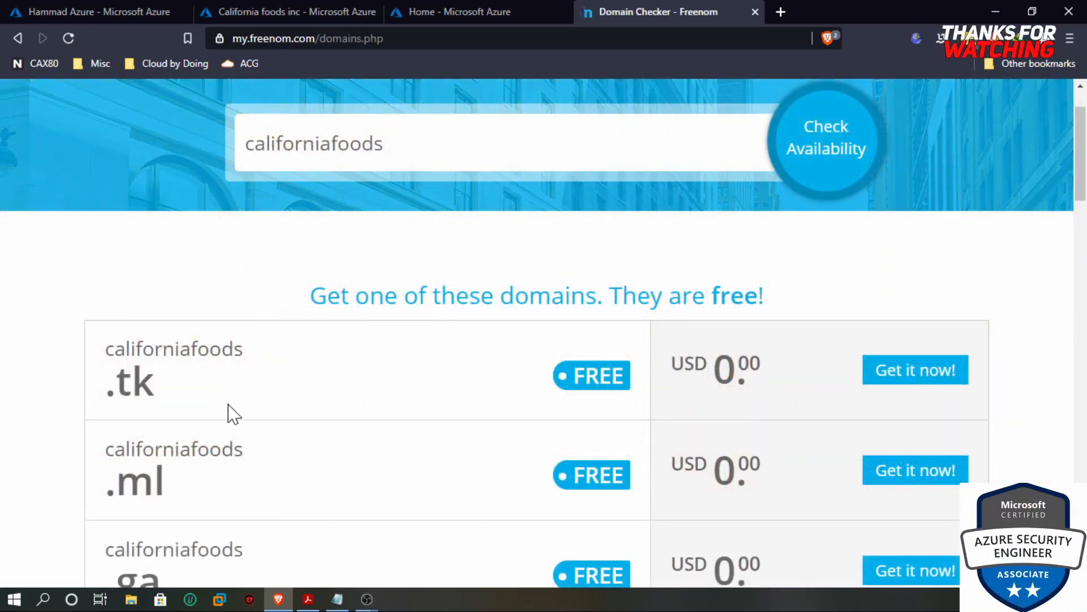
# Order the free domain californiafoods.tk, accepting the terms and conditions at checkout.
pyautogui.click(929, 376)
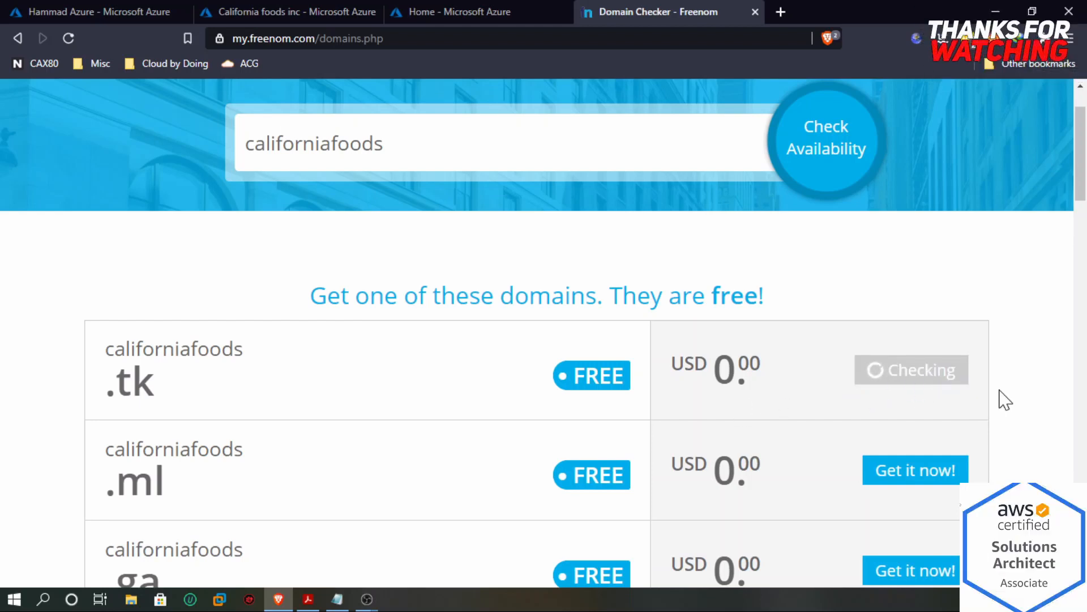
pyautogui.scroll(-6, 907, 288)
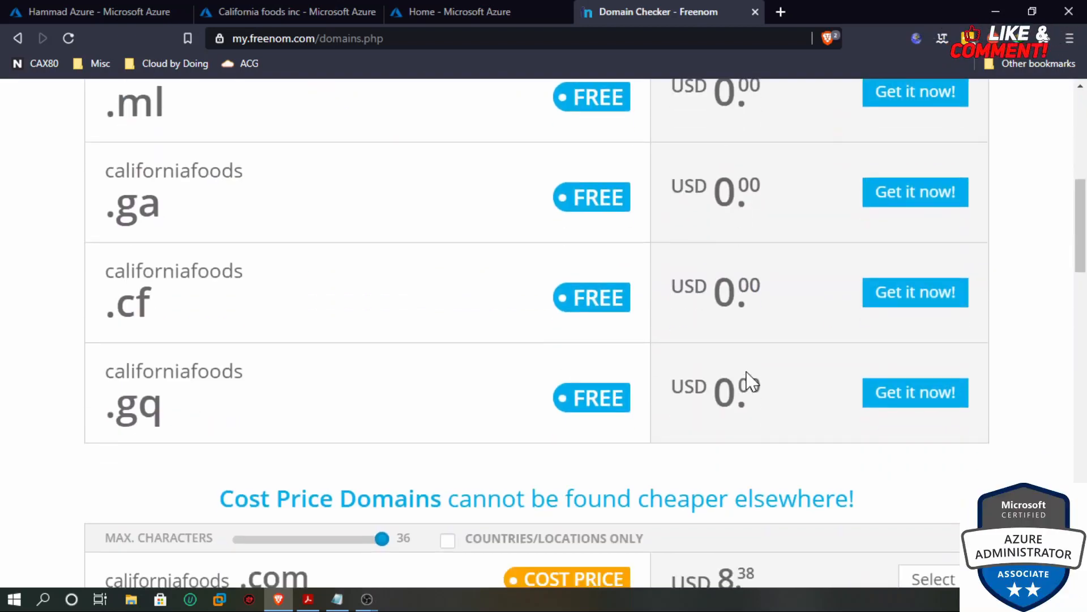
pyautogui.scroll(4, 905, 286)
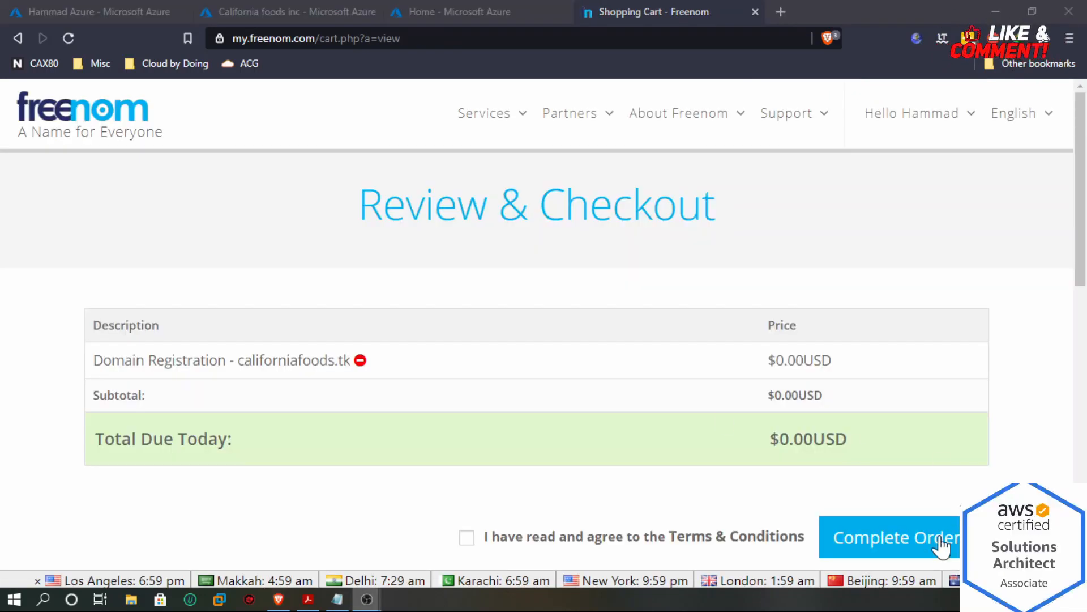
pyautogui.click(899, 547)
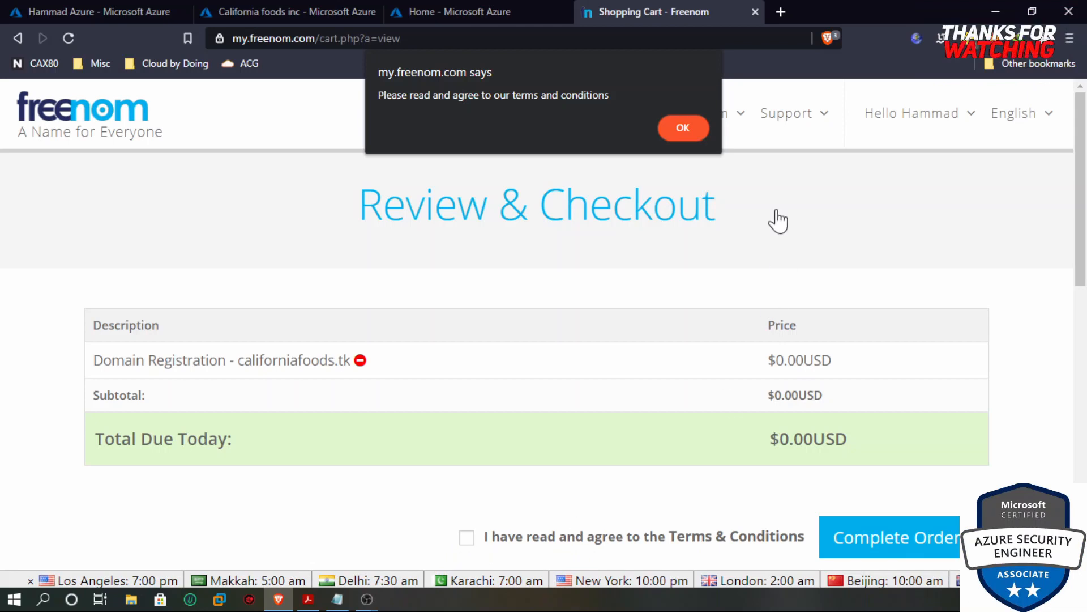
pyautogui.click(682, 130)
pyautogui.click(467, 541)
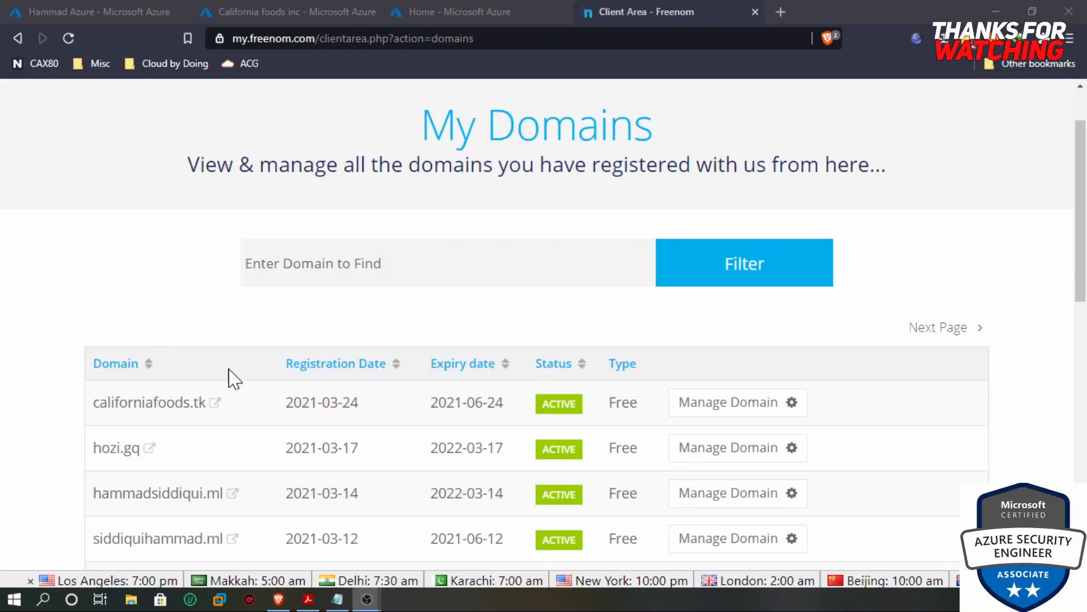
# Open the californiafoods.tk site from the registered domains list and copy its address.
pyautogui.click(215, 402)
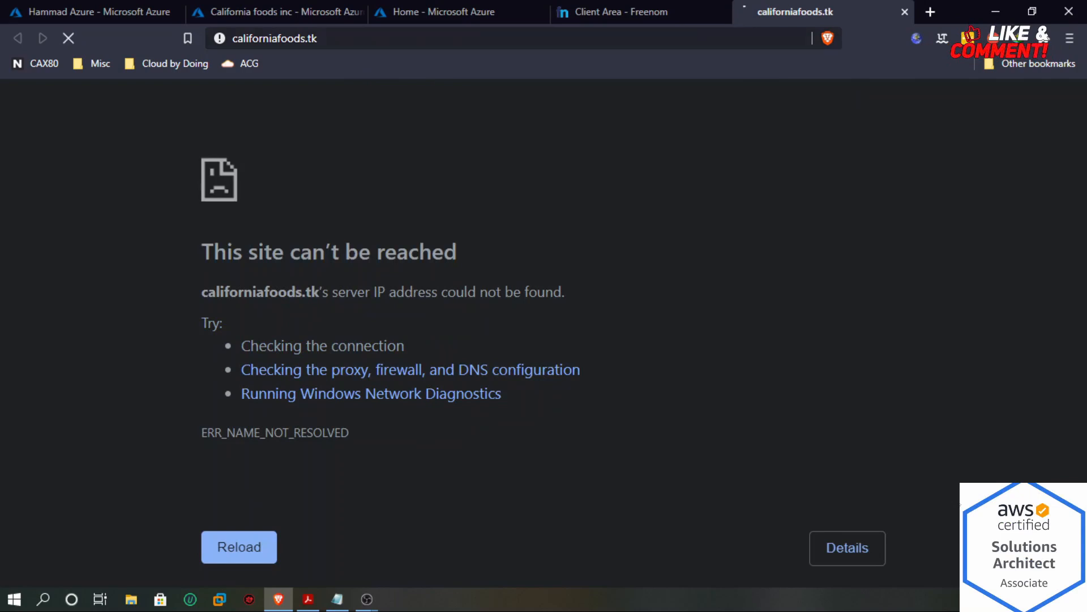
pyautogui.click(305, 36)
pyautogui.hotkey('ctrl', 'c')
pyautogui.rightClick(304, 36)
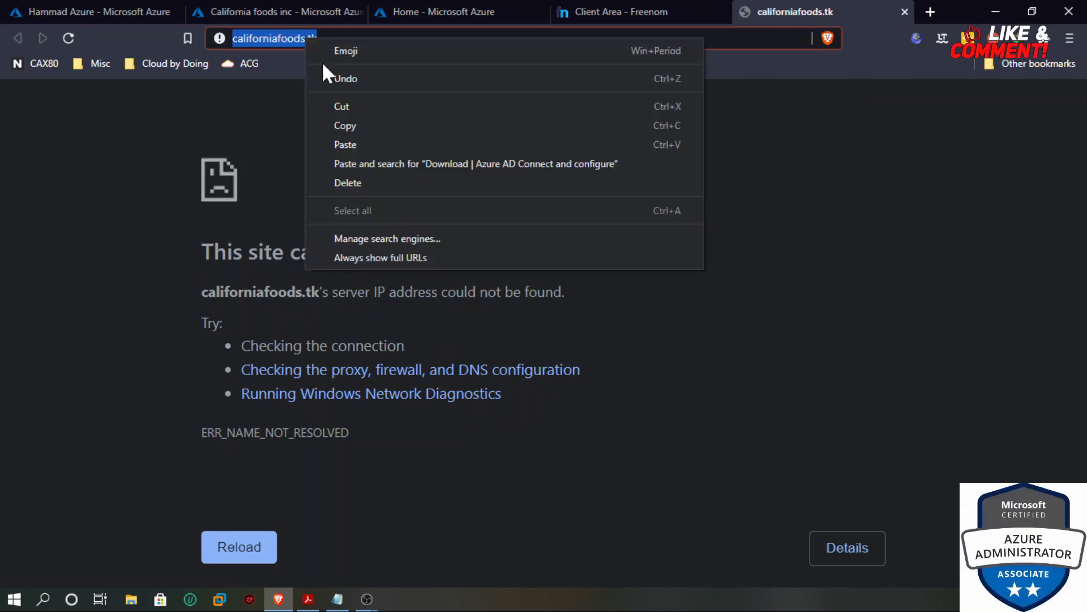
pyautogui.click(339, 106)
pyautogui.click(274, 8)
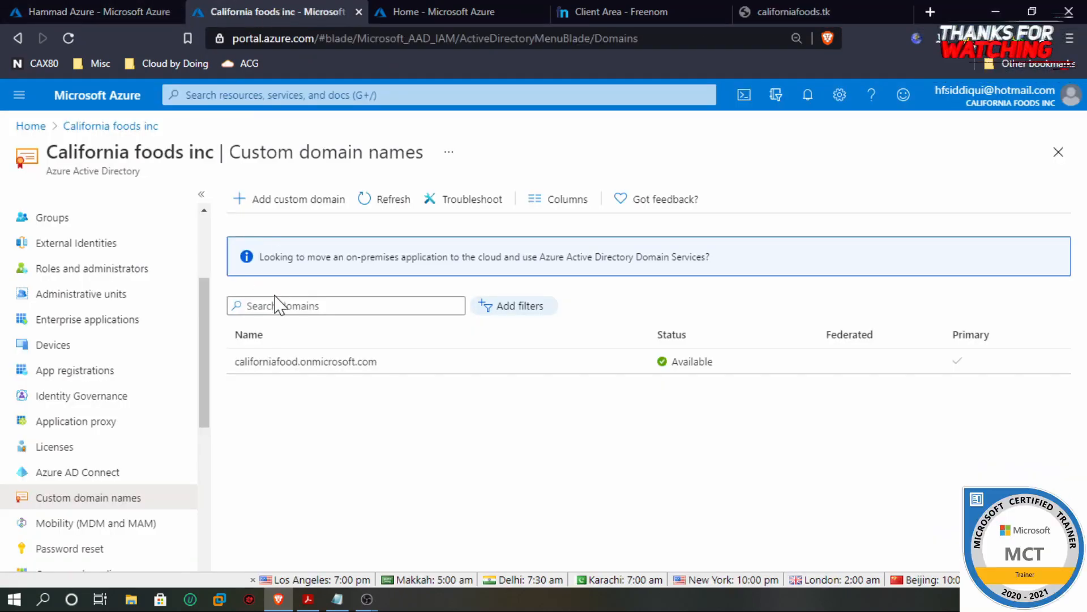
pyautogui.click(277, 213)
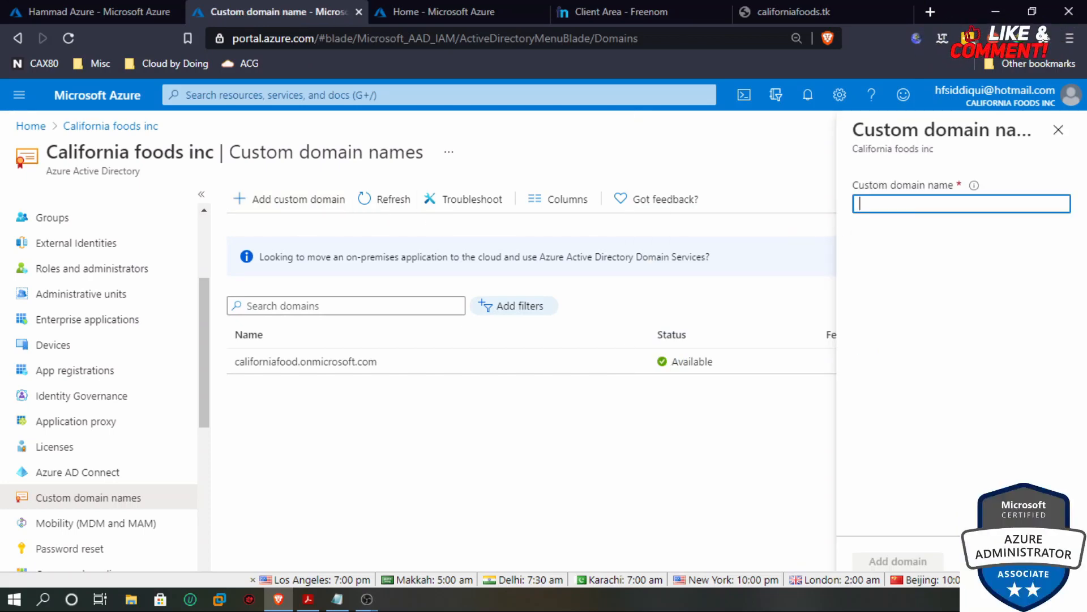
pyautogui.hotkey('ctrl', 'v')
pyautogui.press('BackSpace')
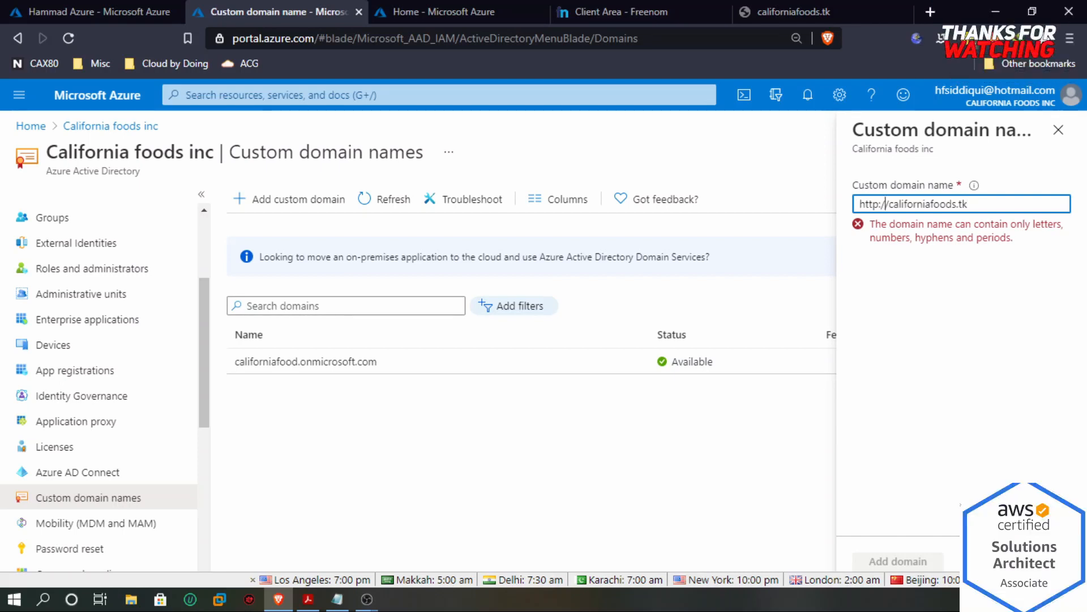
pyautogui.press('BackSpace')
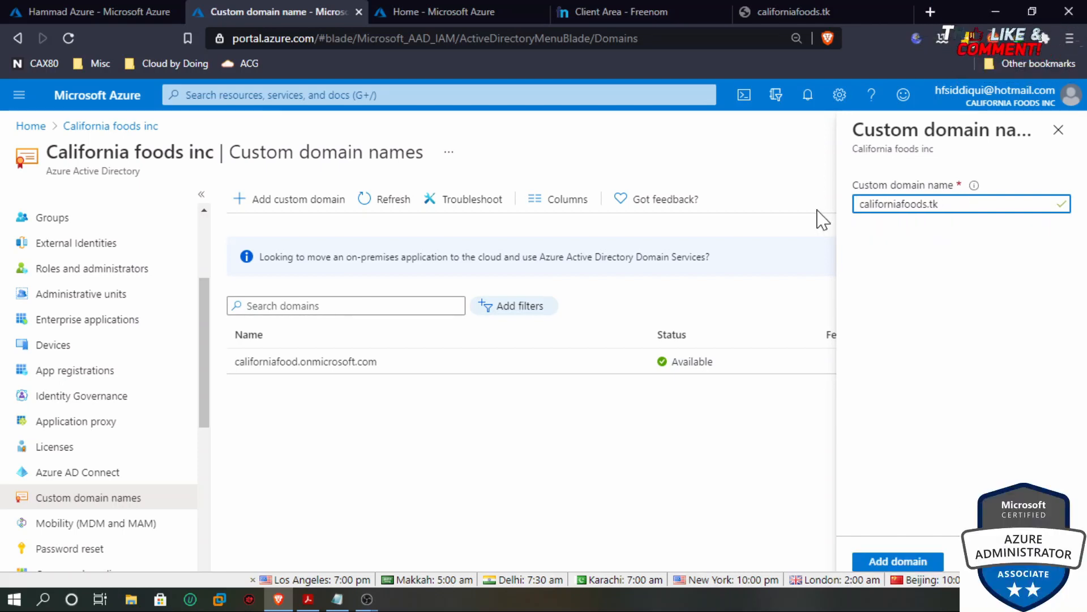
pyautogui.click(913, 564)
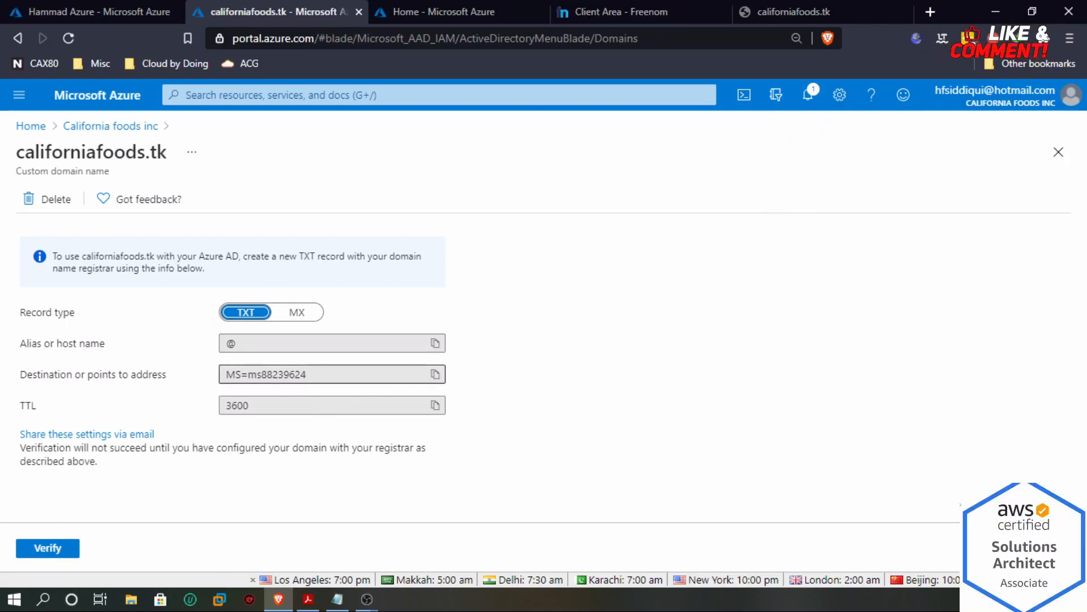
# Copy the TXT record's destination value from Azure and open the Freenom DNS management for californiafoods.tk.
pyautogui.moveTo(226, 374); pyautogui.dragTo(306, 373)
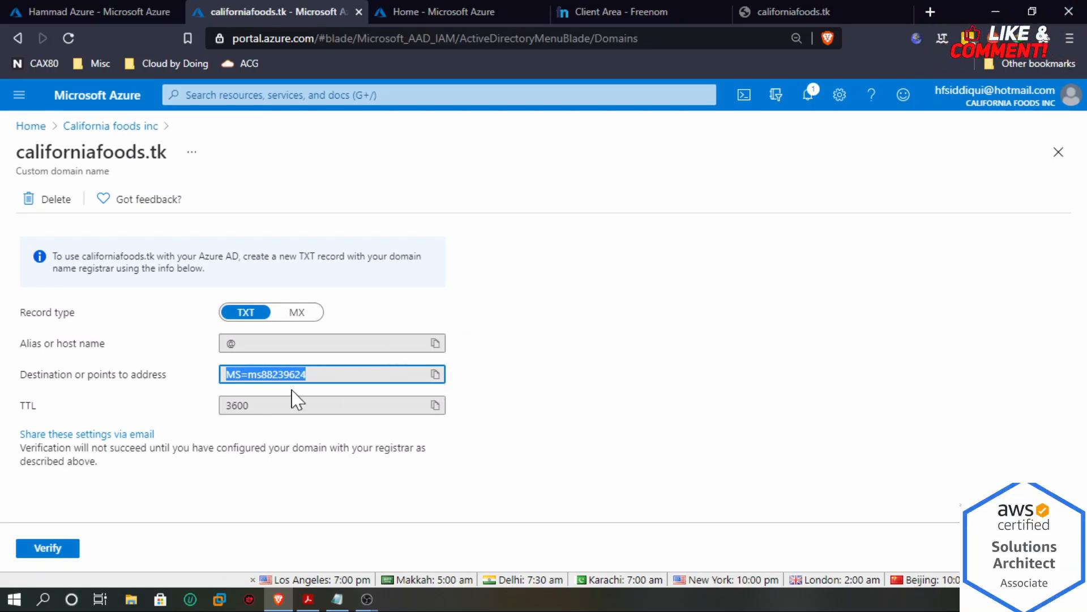
pyautogui.click(435, 374)
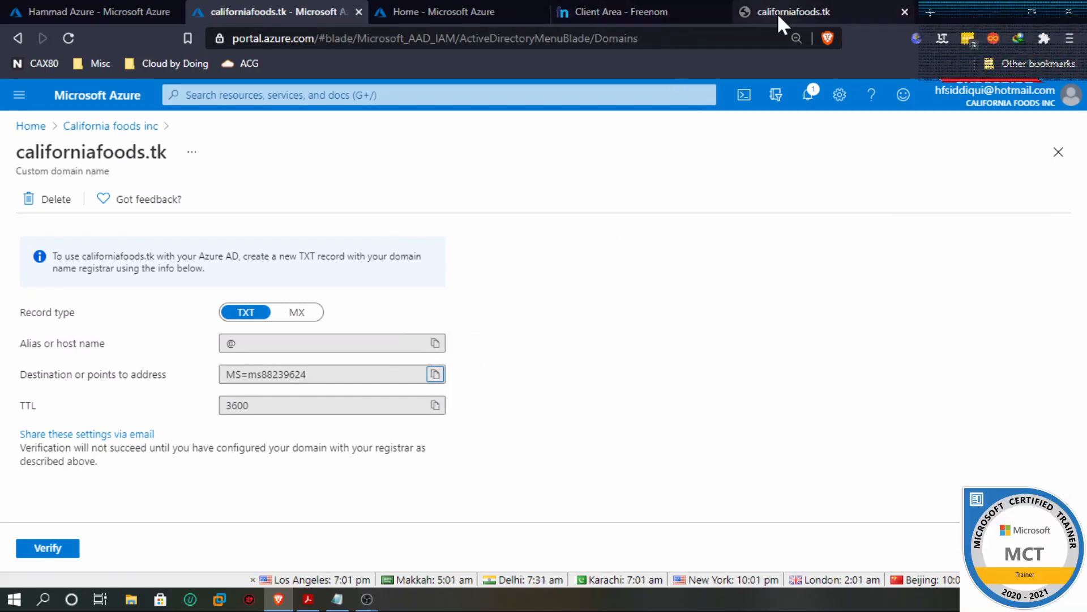
pyautogui.click(658, 16)
pyautogui.click(719, 402)
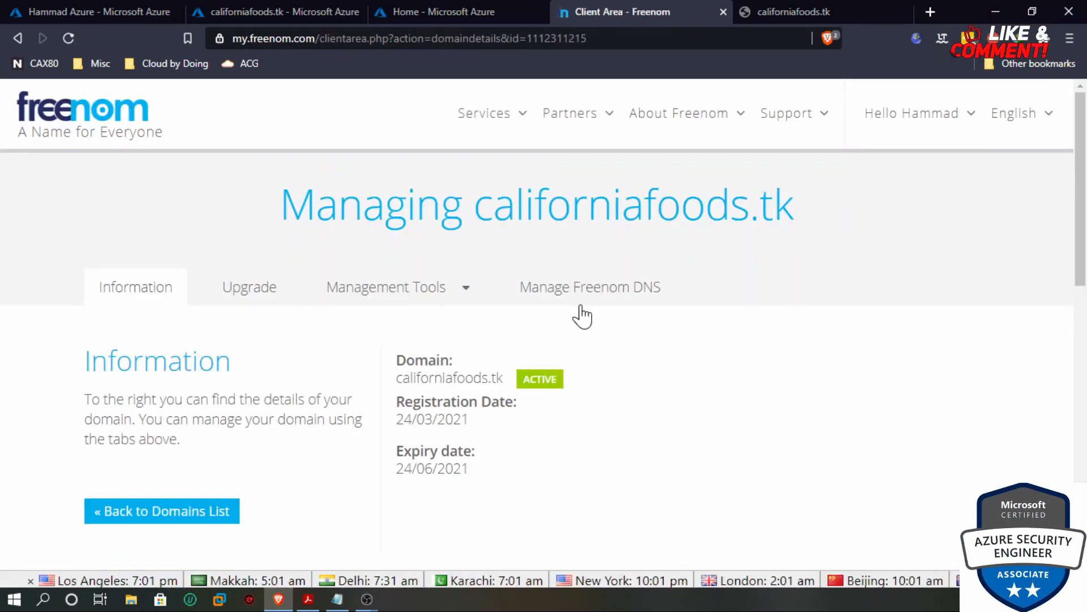
pyautogui.click(580, 306)
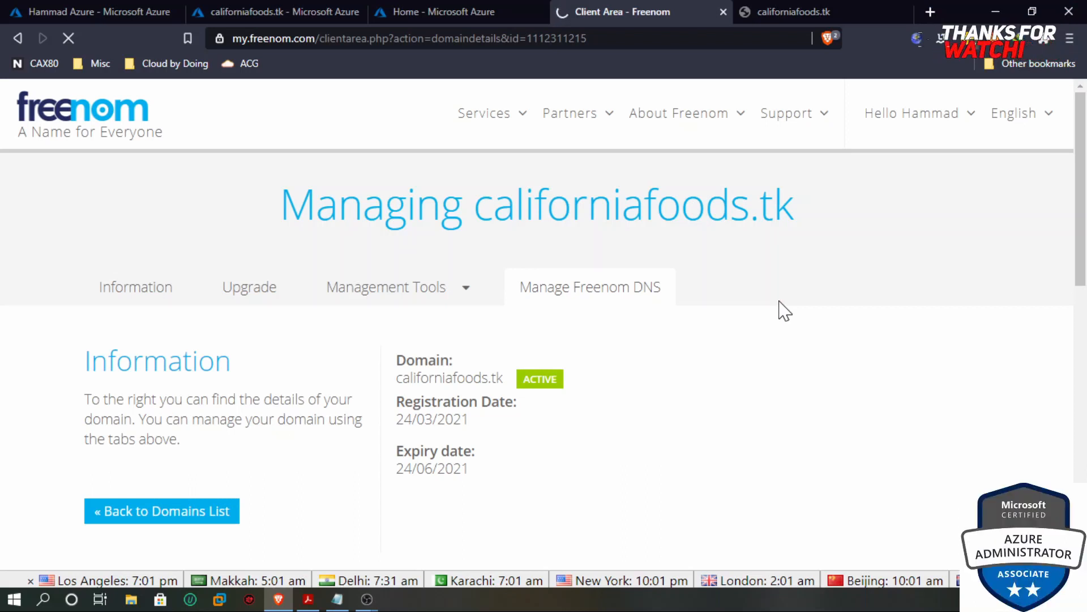
pyautogui.scroll(-4, 760, 332)
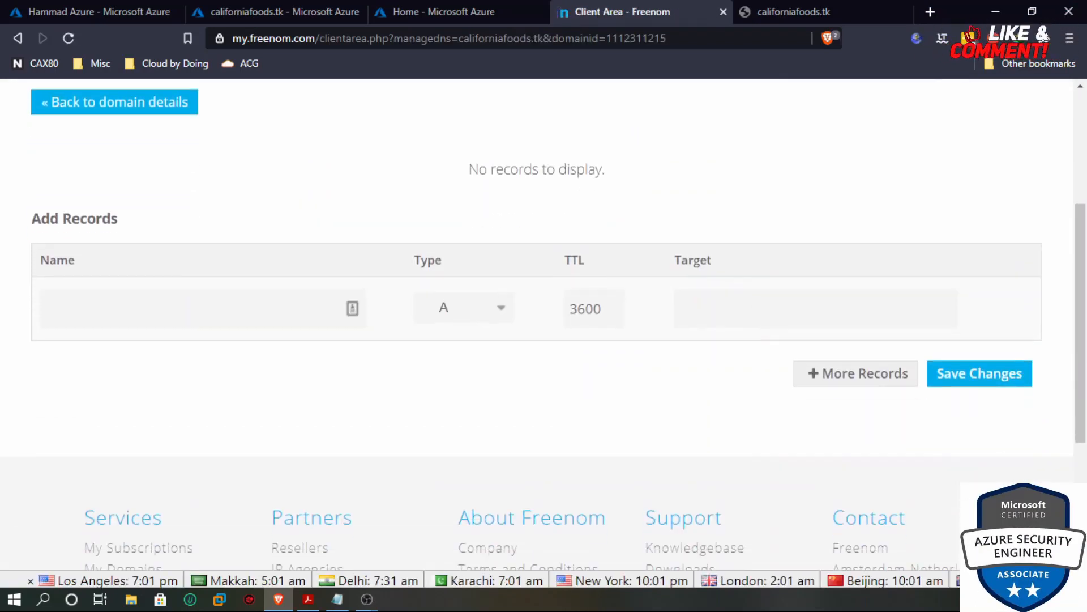
# Add a TXT record with TTL 3600 and the copied domain verification value as target, checking it against Azure, and save it.
pyautogui.click(760, 312)
pyautogui.hotkey('ctrl', 'v')
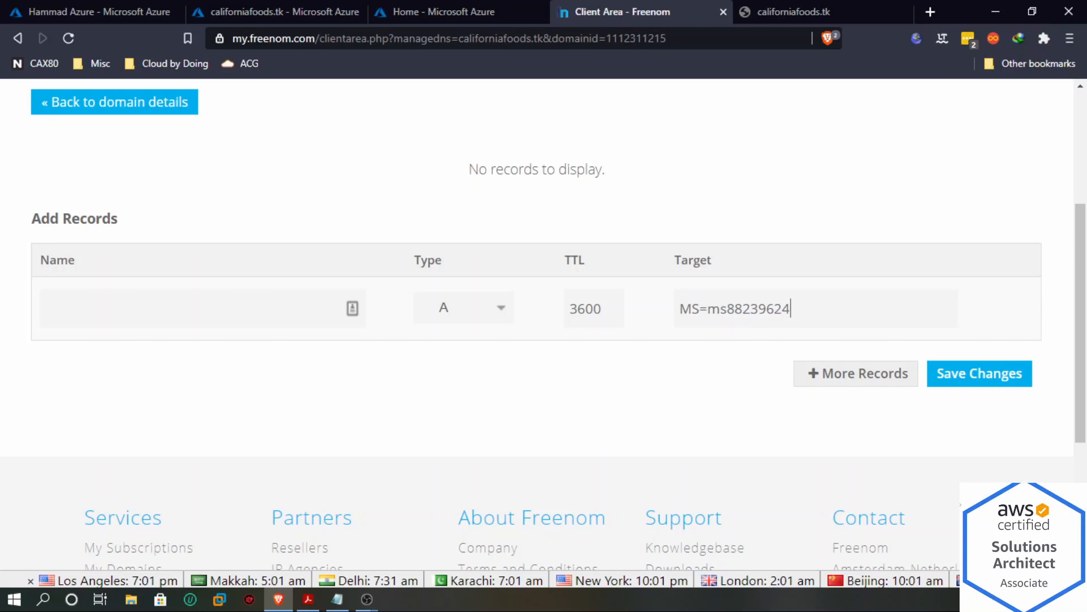
pyautogui.click(507, 311)
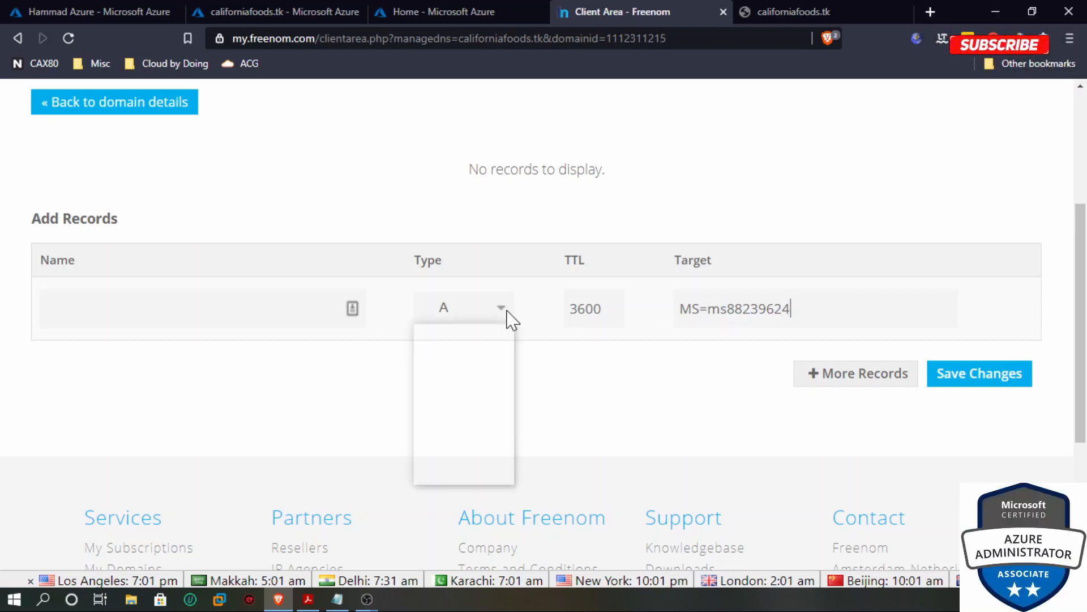
pyautogui.click(456, 474)
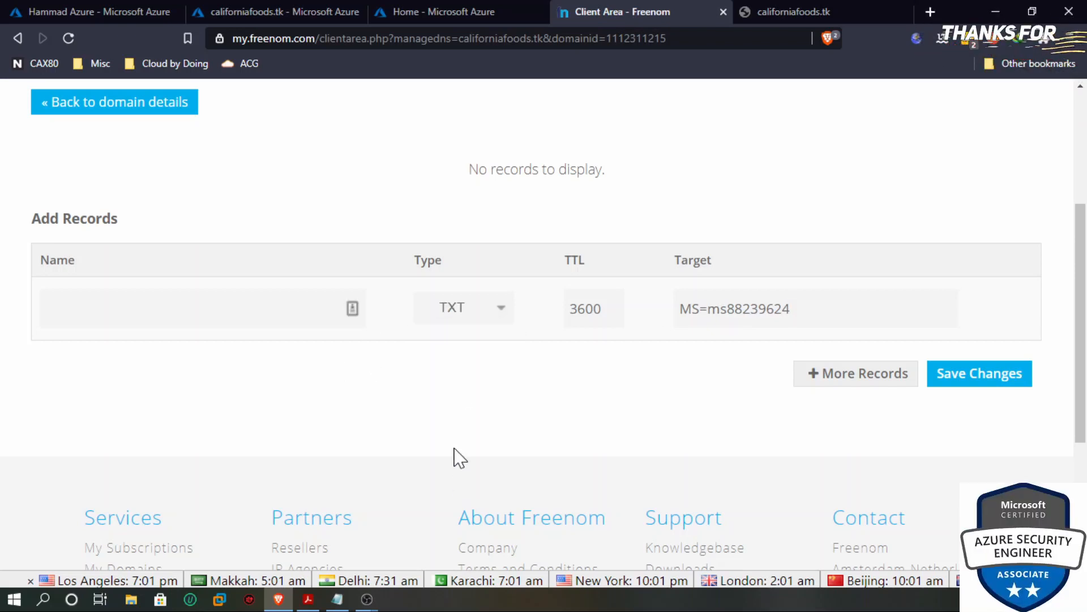
pyautogui.click(444, 9)
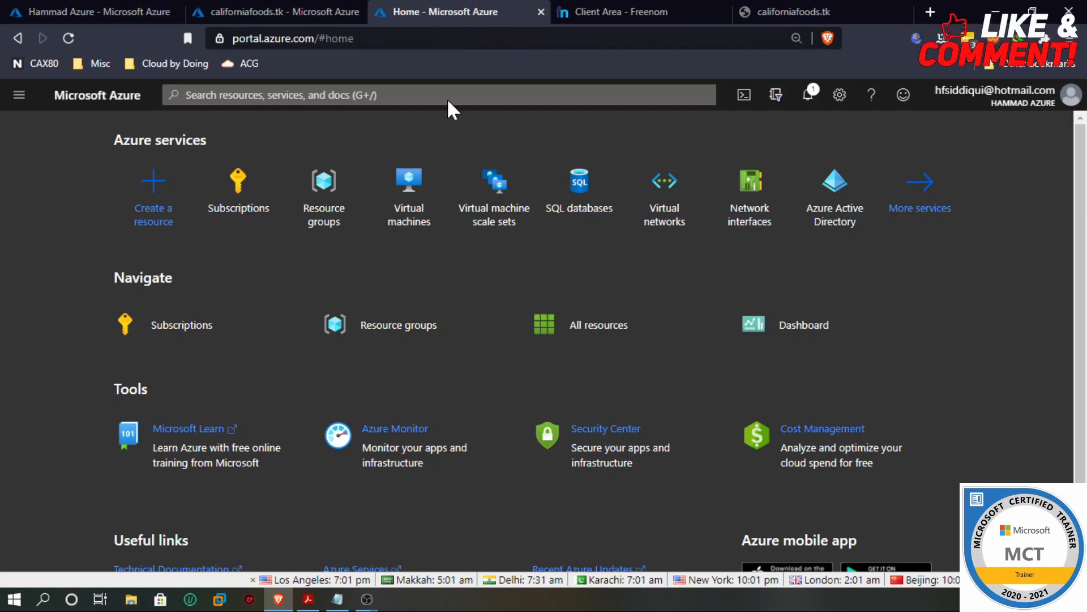
pyautogui.click(323, 11)
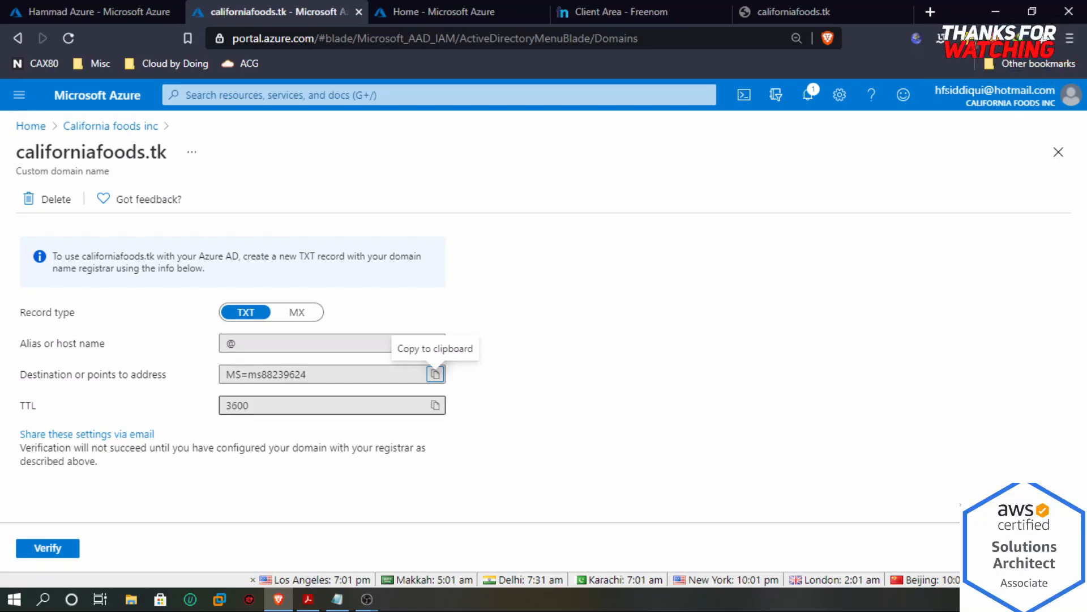
pyautogui.click(657, 13)
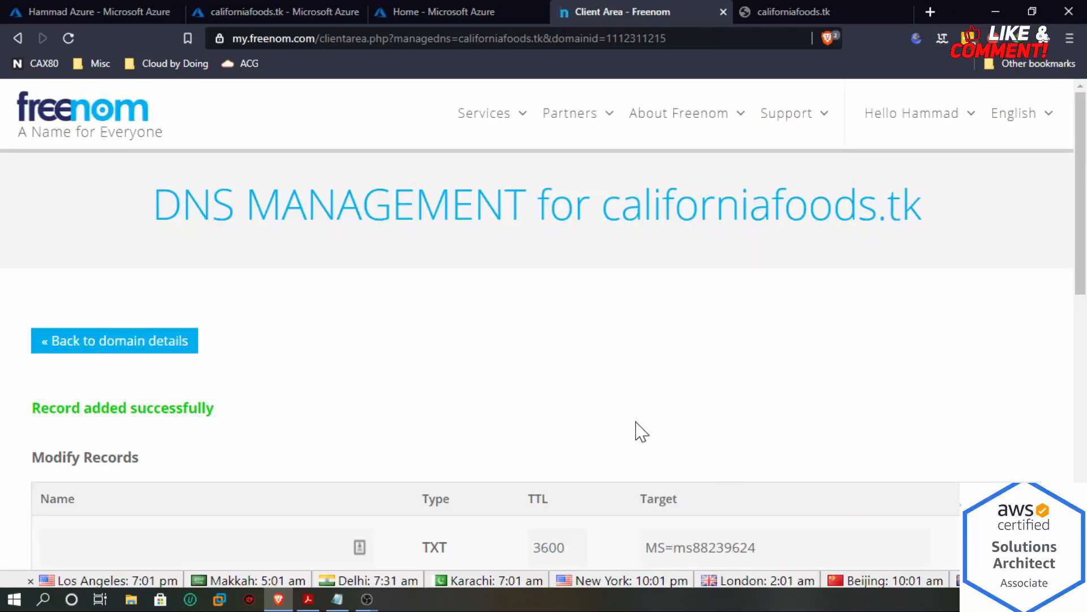
pyautogui.scroll(-3, 634, 430)
# Try to verify the californiafoods.tk custom domain in Azure, and switch to the Azure portal home page.
pyautogui.click(317, 10)
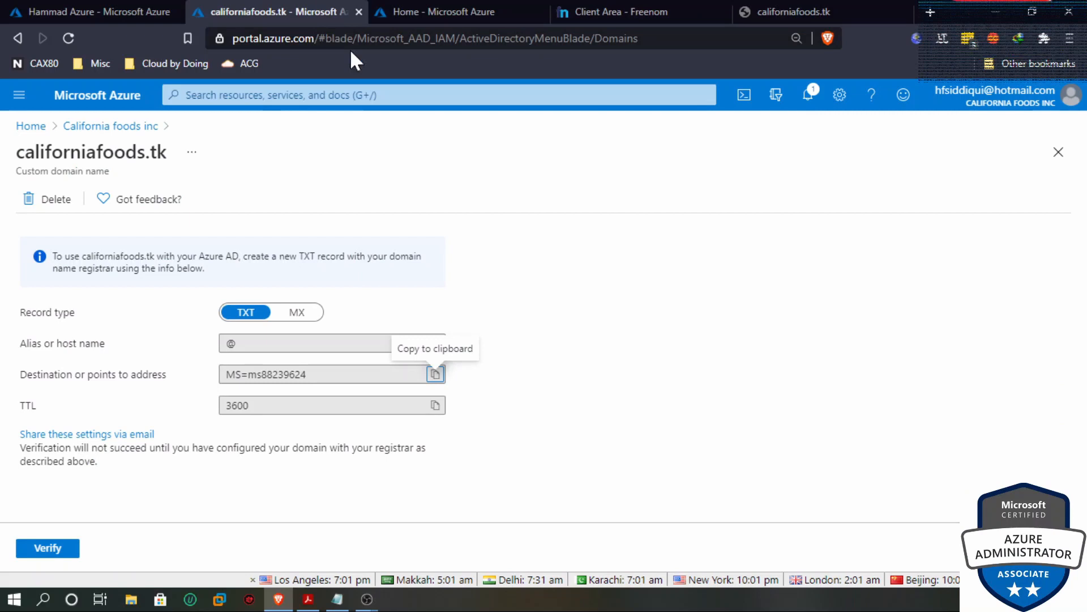
pyautogui.click(56, 548)
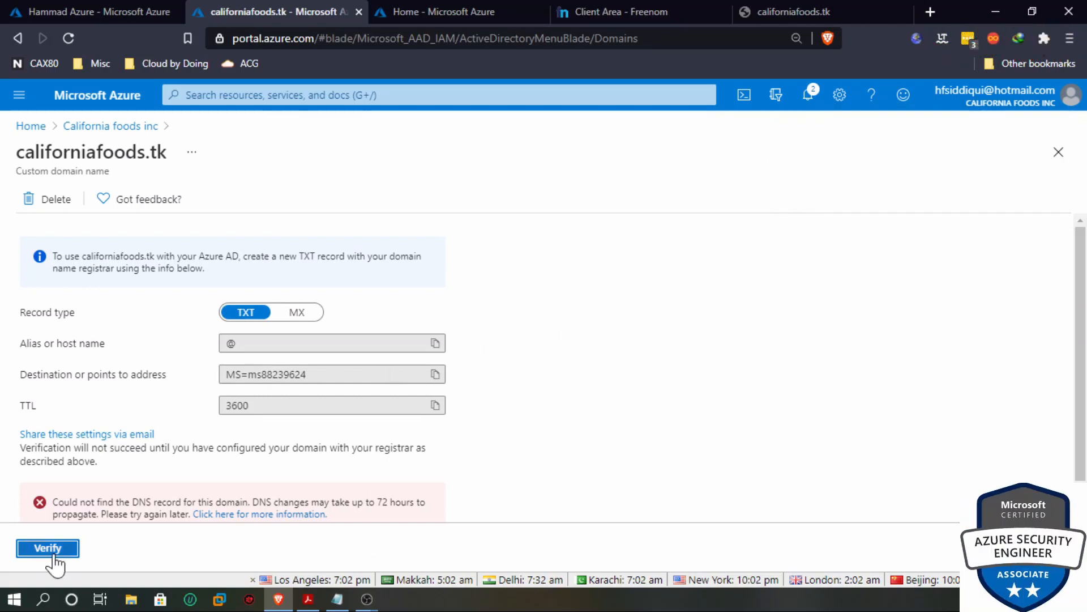
pyautogui.click(453, 8)
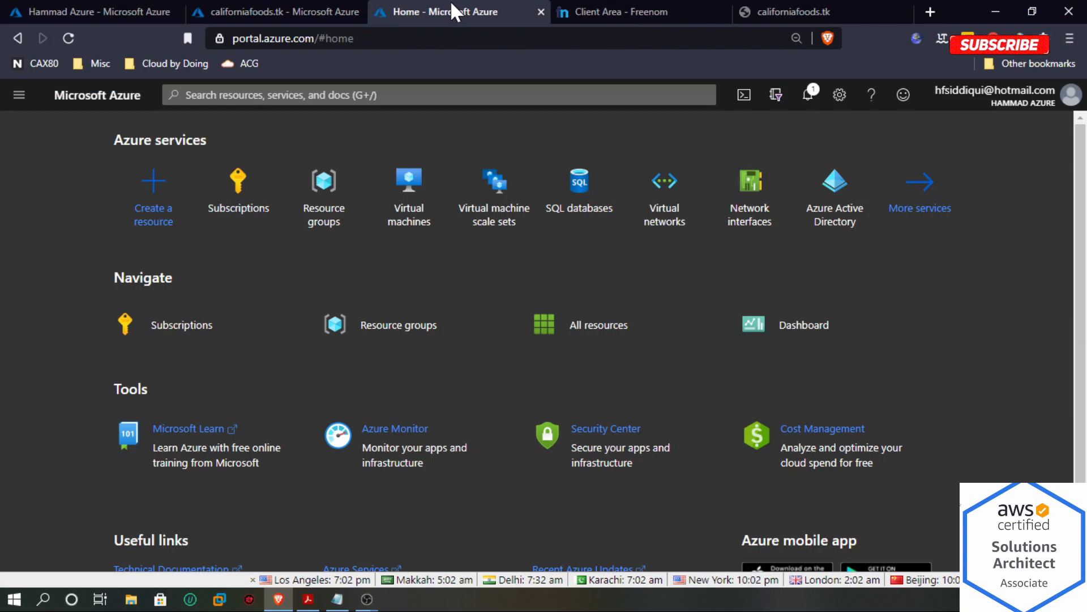
# Switch to the Notepad task list and review the tenant, Freenom domain and TXT record entries.
pyautogui.hotkey('alt', 'Tab')
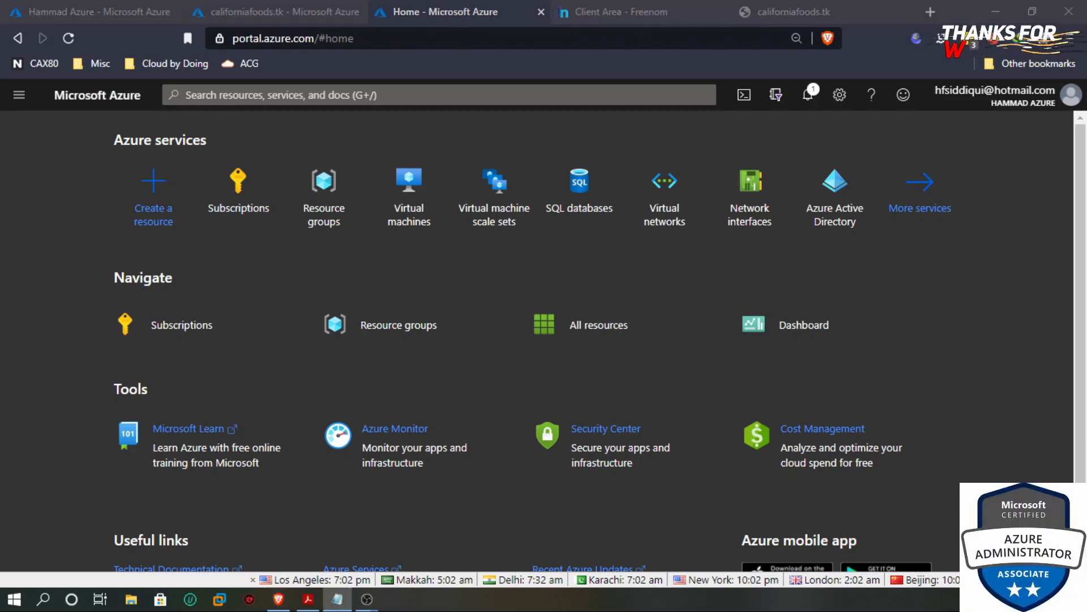
pyautogui.moveTo(0, 0); pyautogui.dragTo(489, 83)
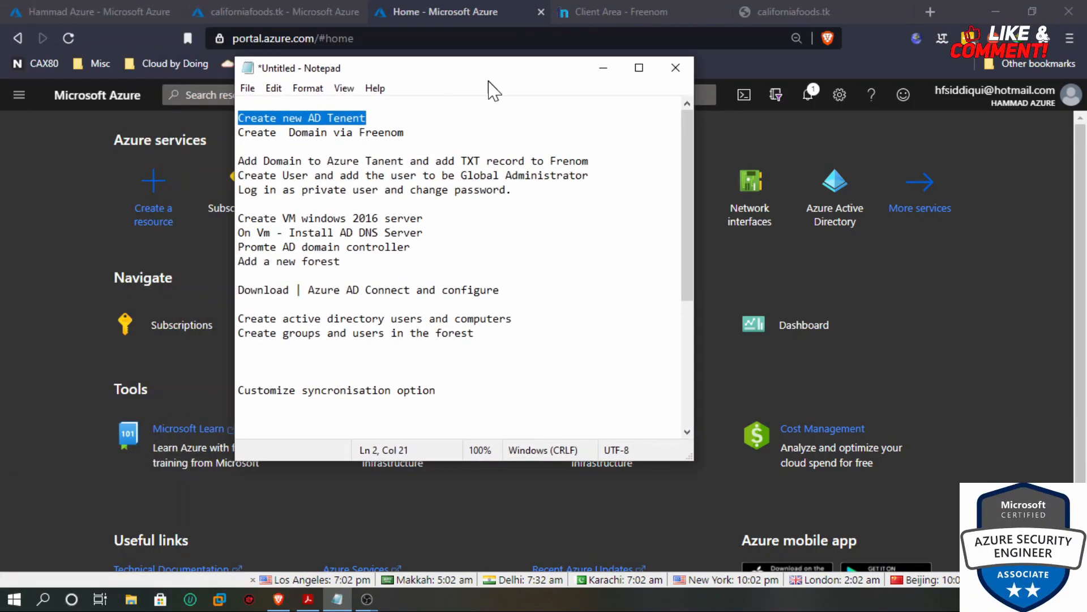
pyautogui.moveTo(591, 176); pyautogui.dragTo(570, 176)
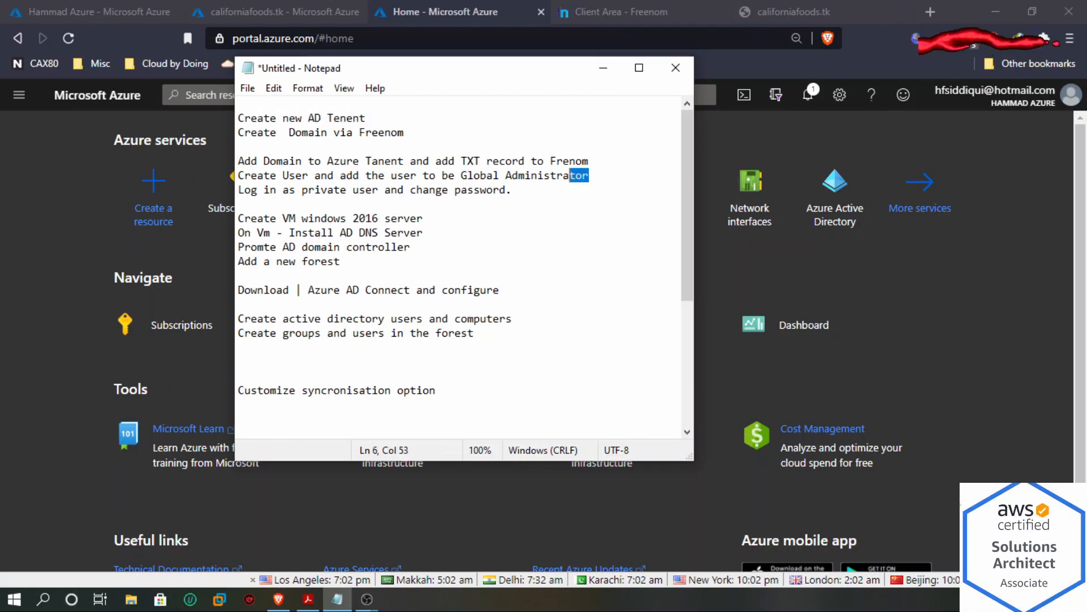
pyautogui.click(589, 162)
pyautogui.moveTo(404, 132); pyautogui.dragTo(237, 118)
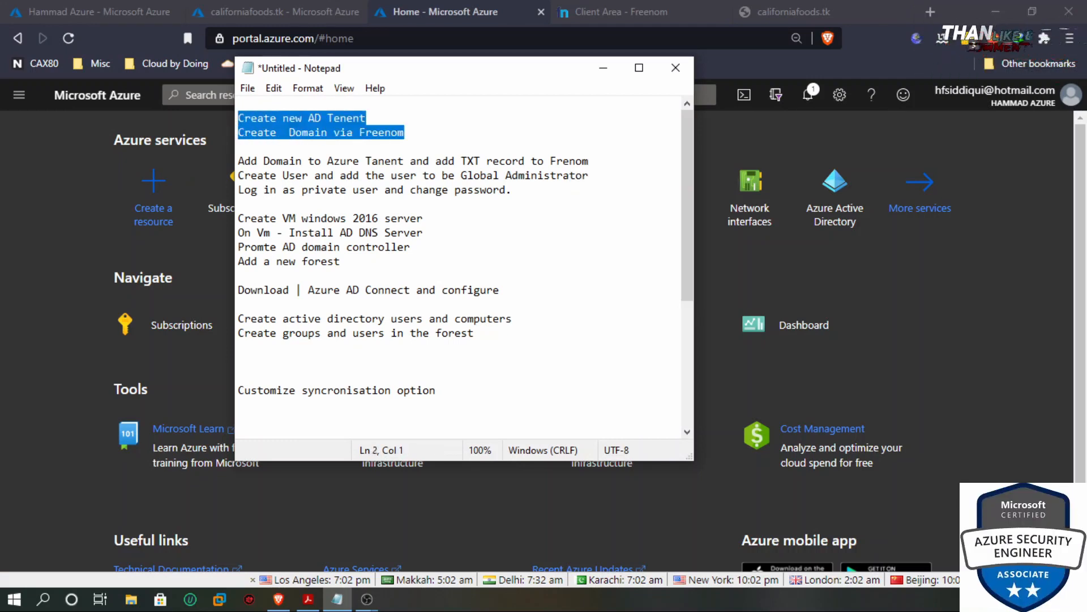
pyautogui.moveTo(590, 161); pyautogui.dragTo(474, 162)
# Regroup the task list by removing the blank line above the Add Domain task and inserting two blank lines below it.
pyautogui.click(404, 132)
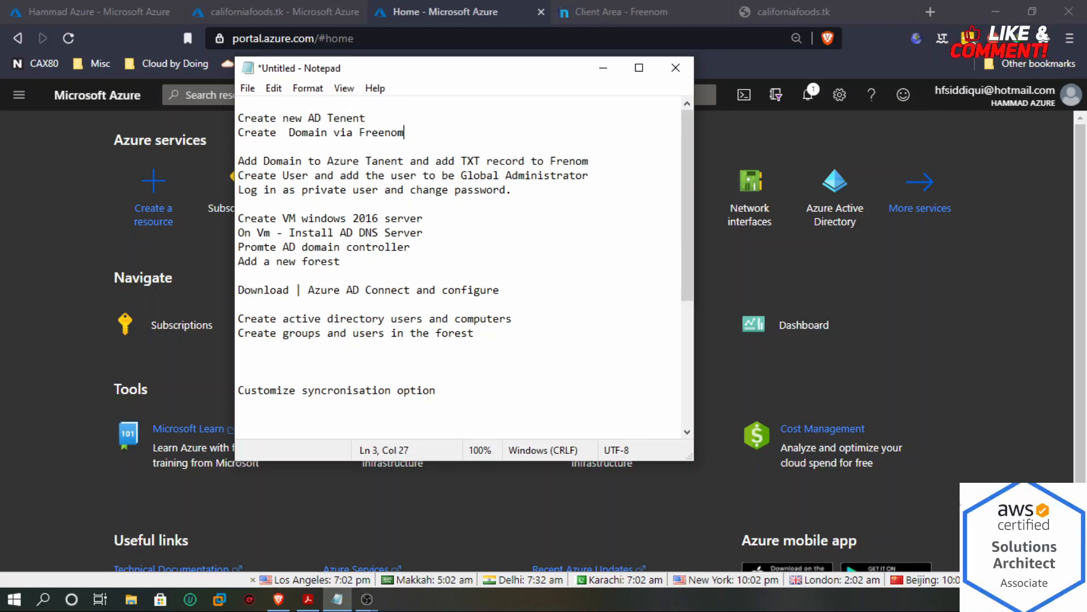
pyautogui.press('Delete')
pyautogui.click(589, 147)
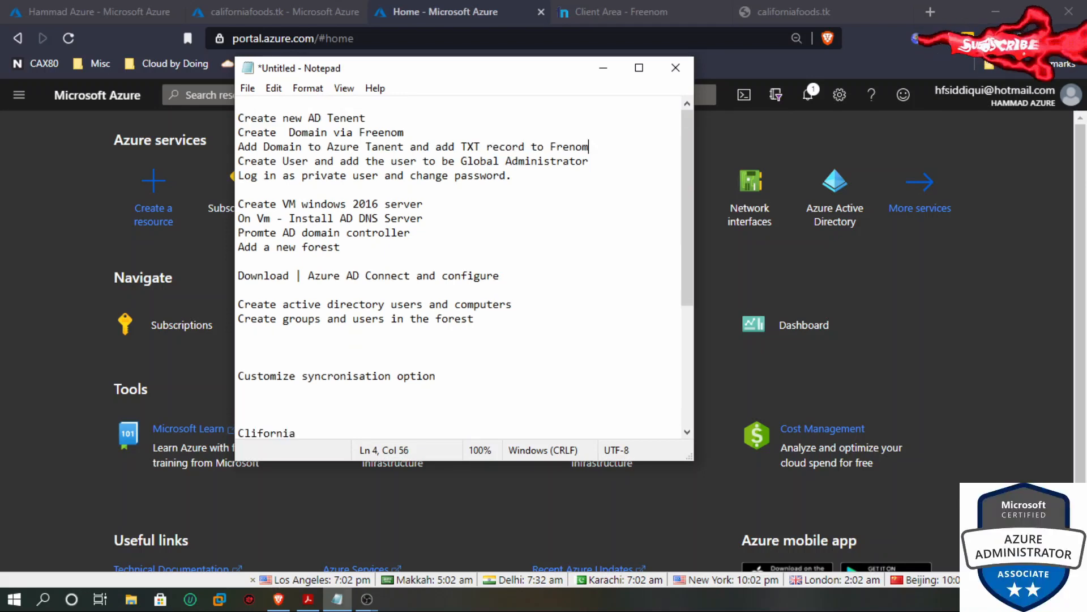
pyautogui.press('Return')
pyautogui.press('Return')
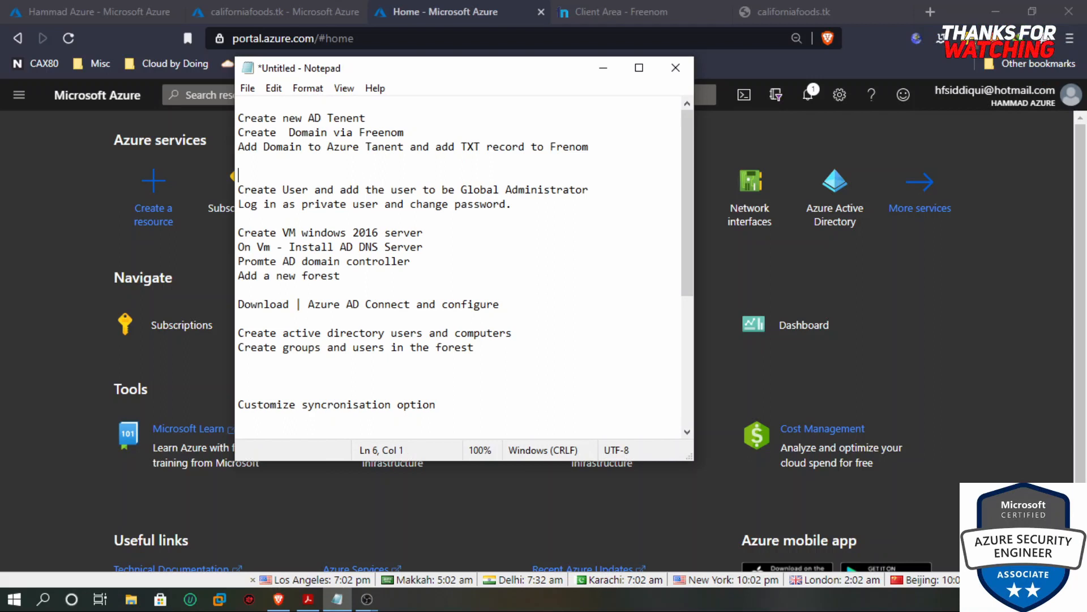
pyautogui.click(429, 233)
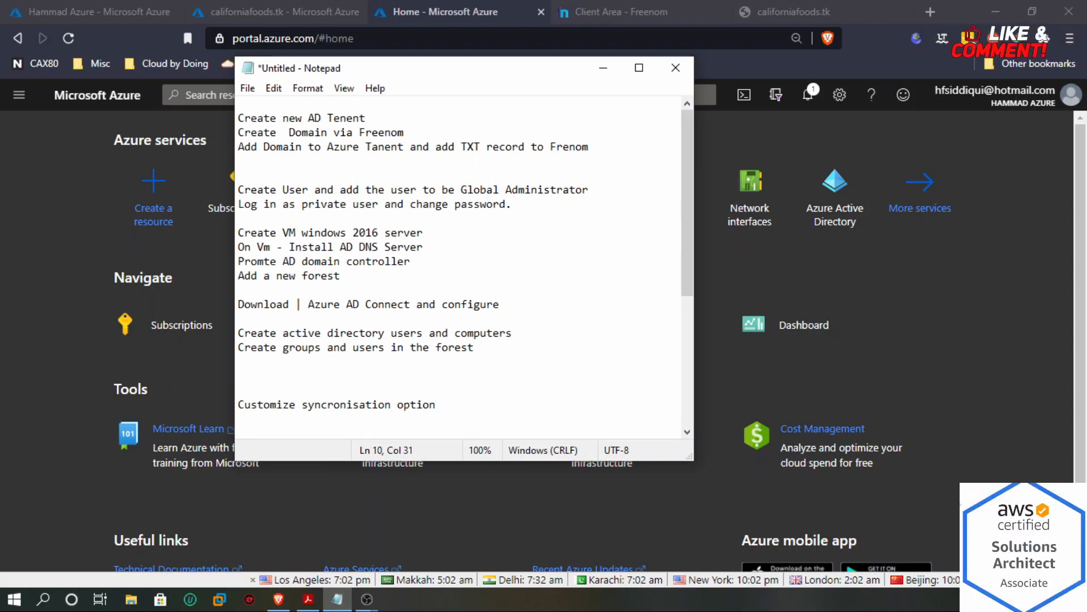
pyautogui.moveTo(555, 67); pyautogui.dragTo(0, 74)
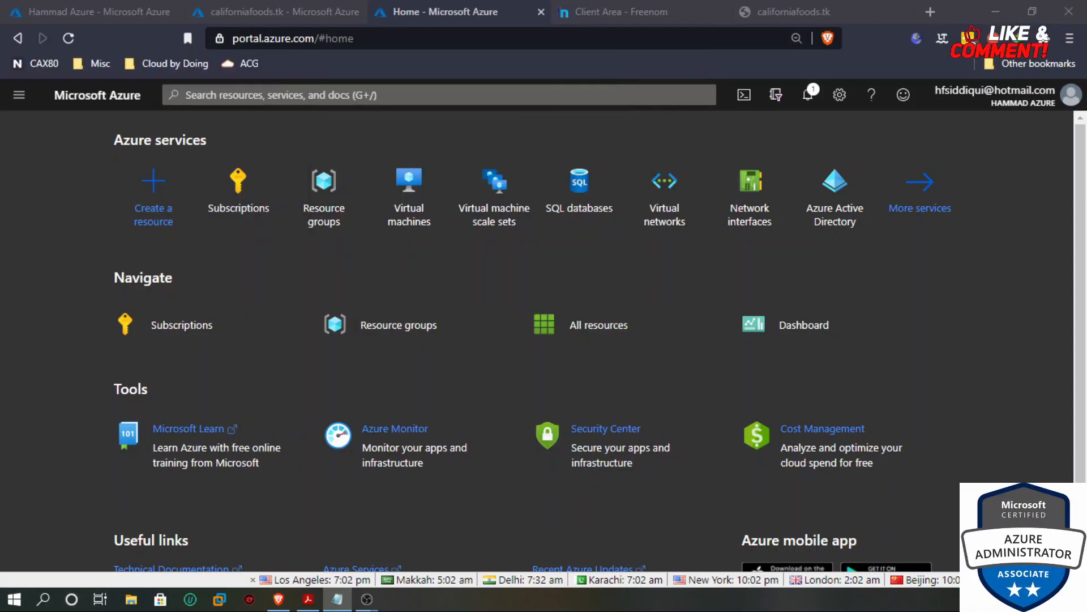
# Start creating a virtual machine and assign it a new resource group named Onprem-AD.
pyautogui.click(409, 194)
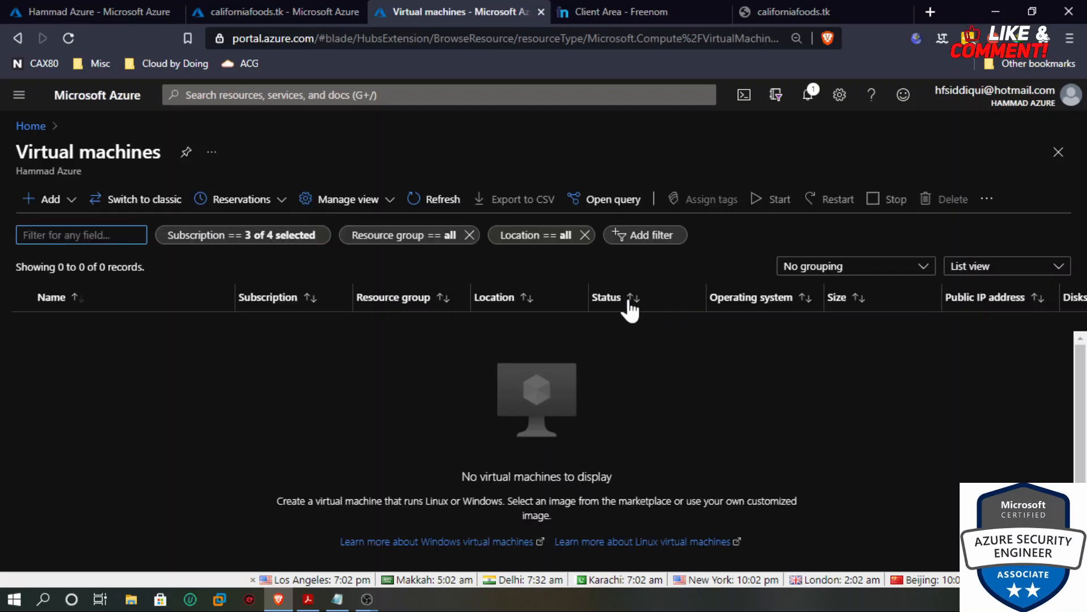
pyautogui.click(57, 200)
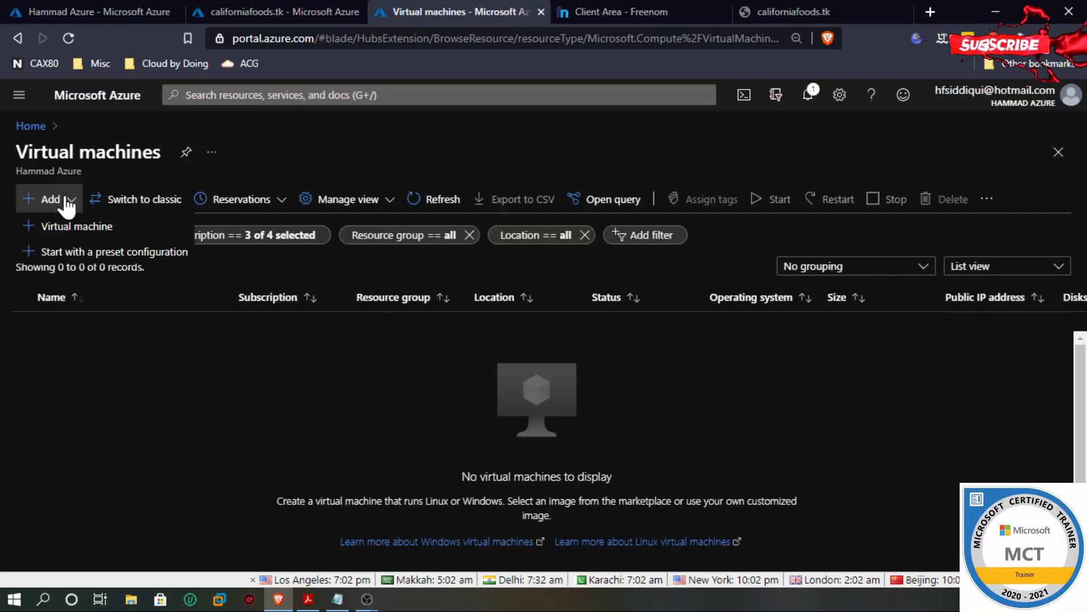
pyautogui.click(68, 227)
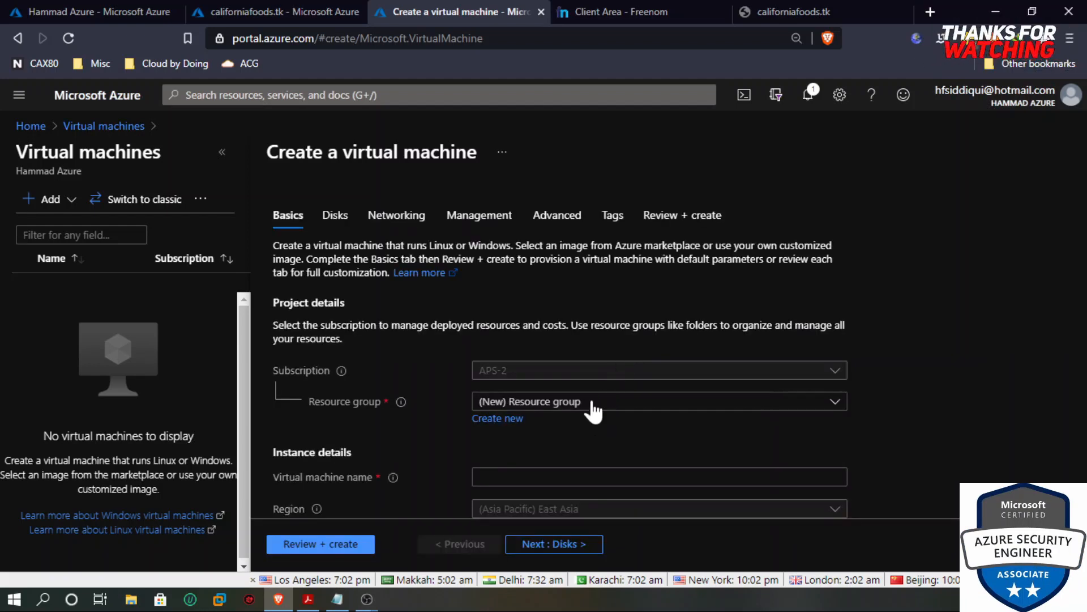
pyautogui.click(588, 406)
pyautogui.click(589, 404)
pyautogui.click(479, 419)
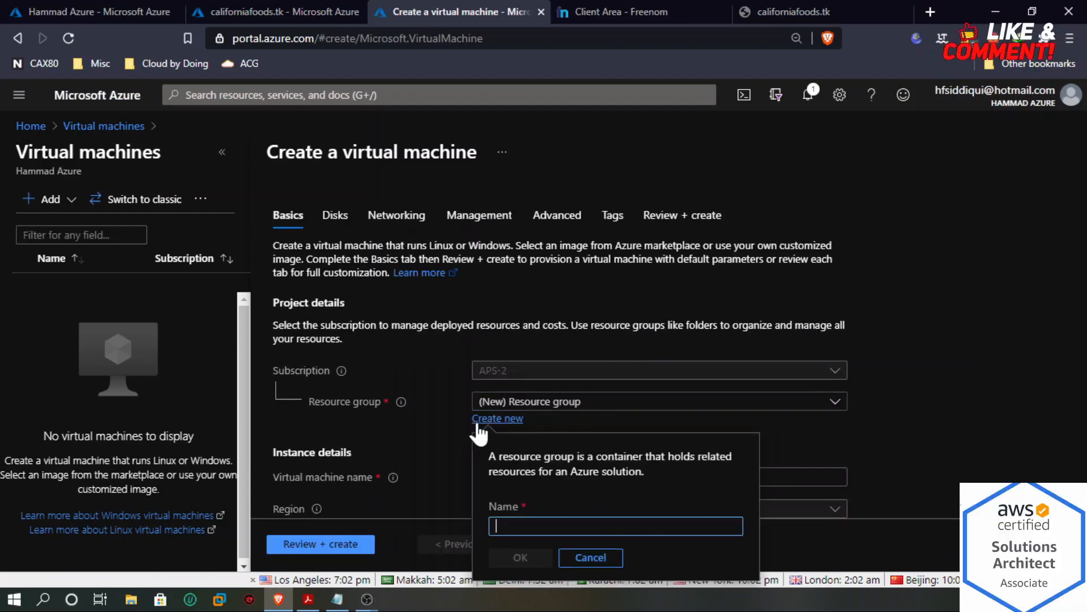
pyautogui.write('|')
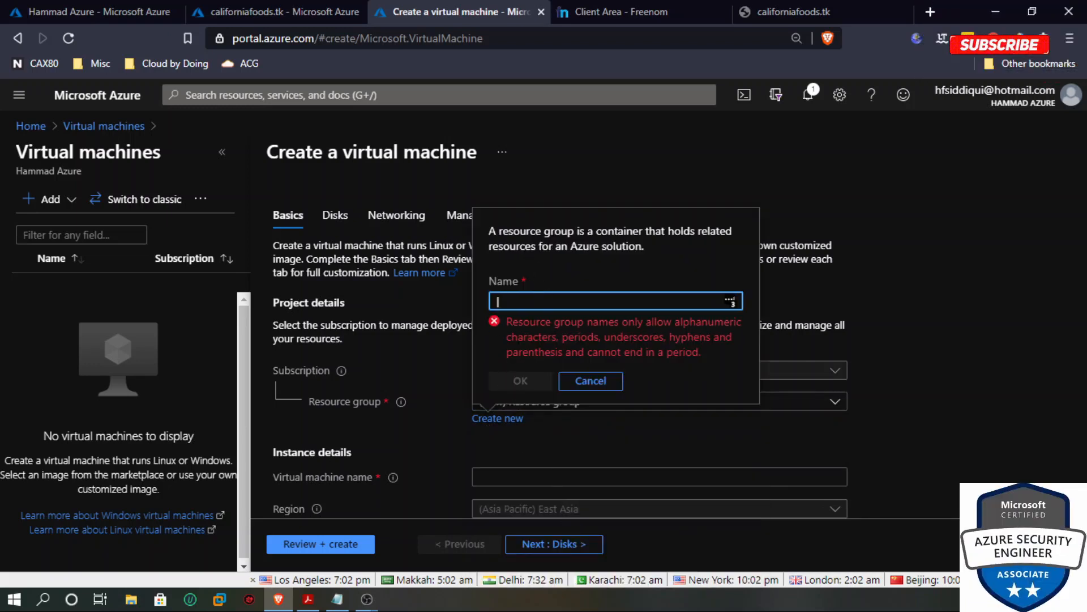
pyautogui.press('BackSpace')
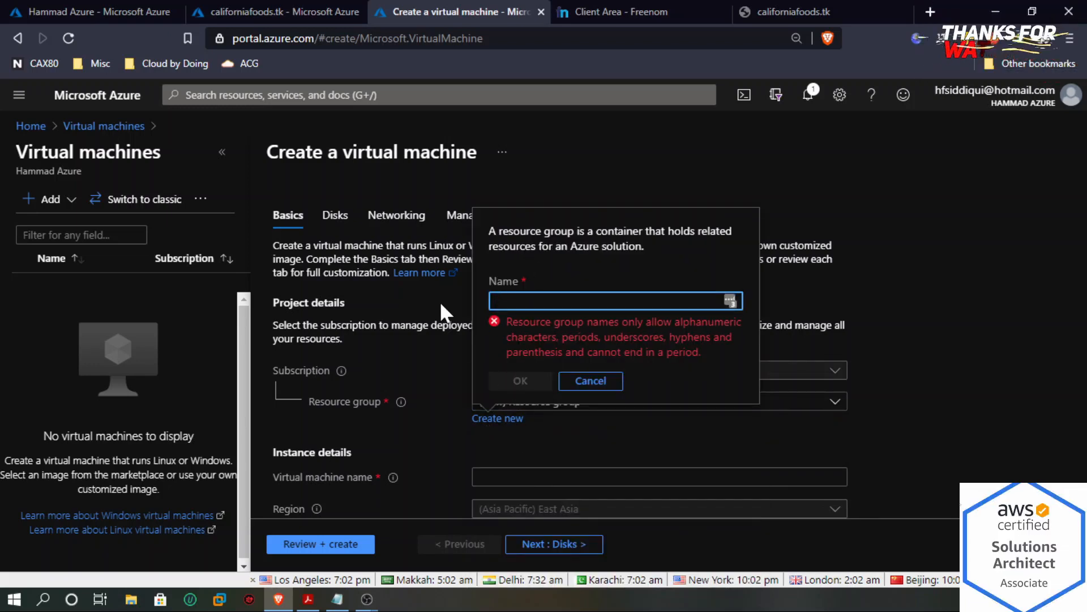
pyautogui.write('Onprem-AD')
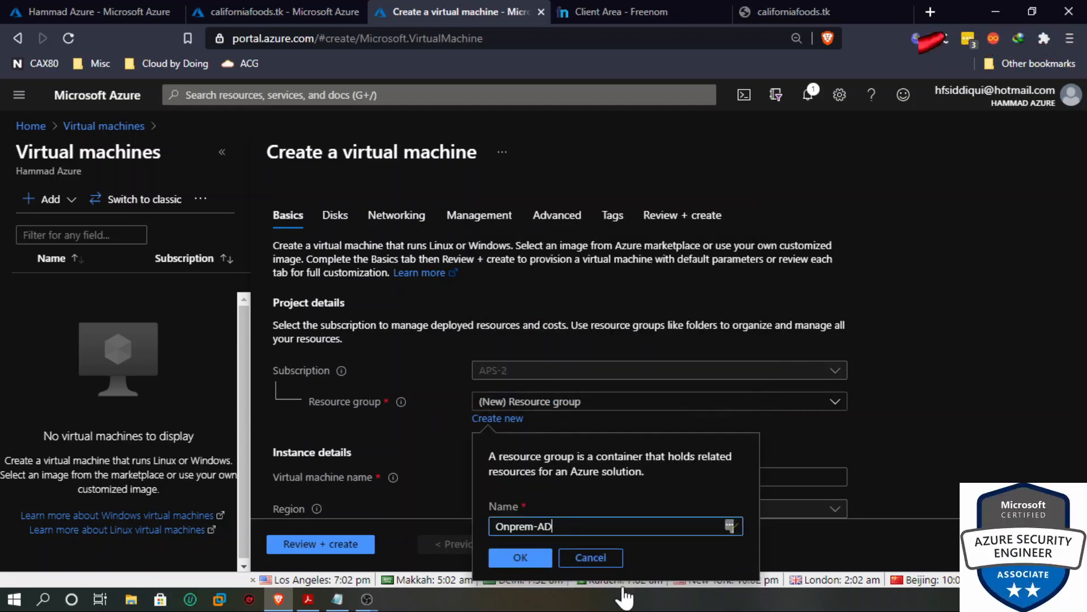
pyautogui.click(512, 560)
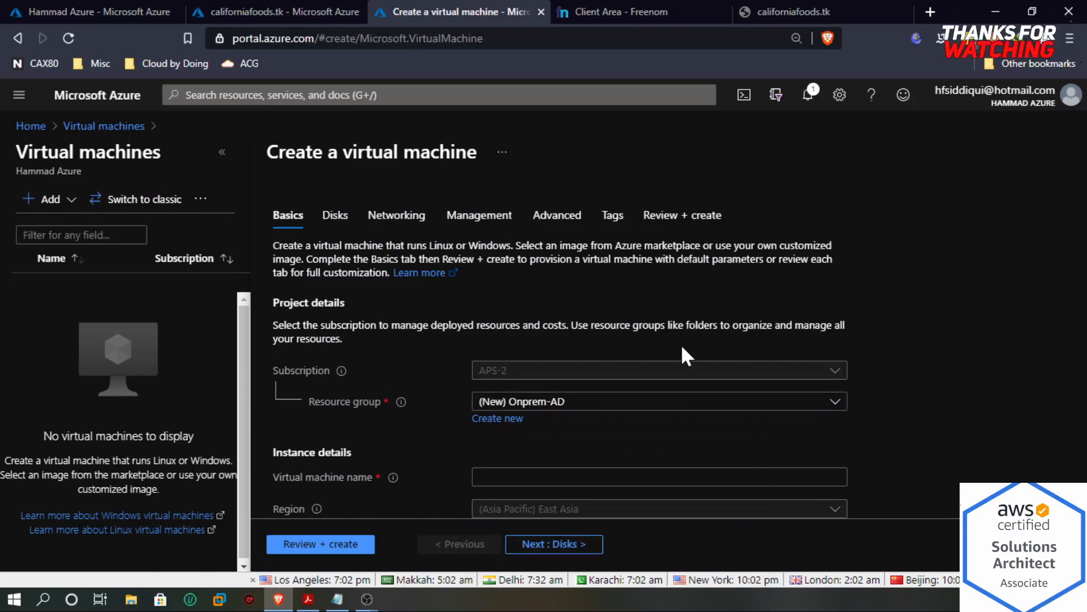
# Name the virtual machine ADVMS-WIN and try to change its region.
pyautogui.scroll(-3, 682, 356)
pyautogui.click(572, 397)
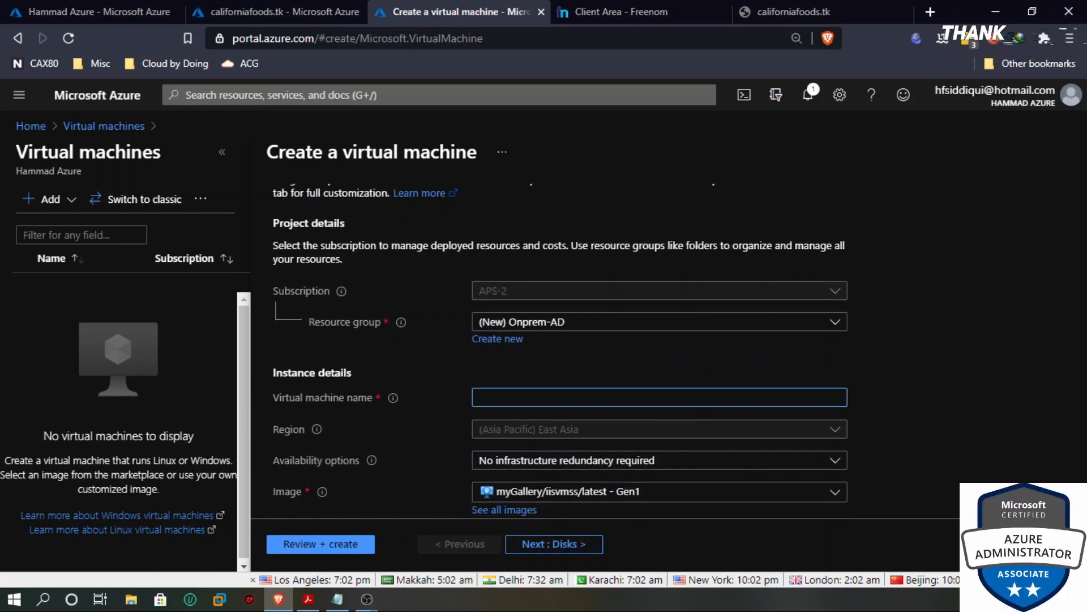
pyautogui.write('ADV')
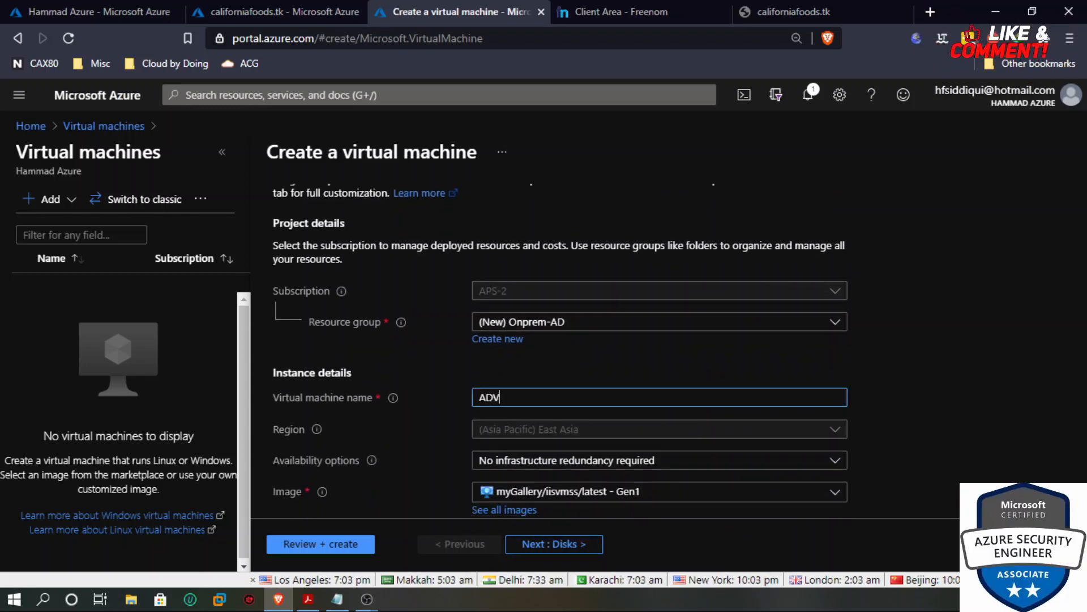
pyautogui.write('MS')
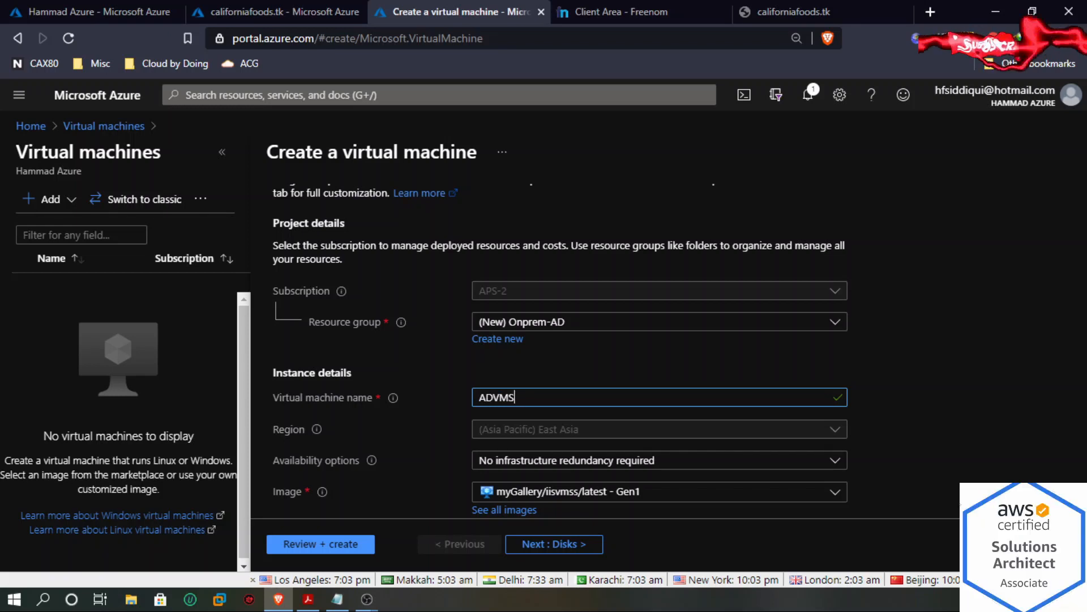
pyautogui.write('-')
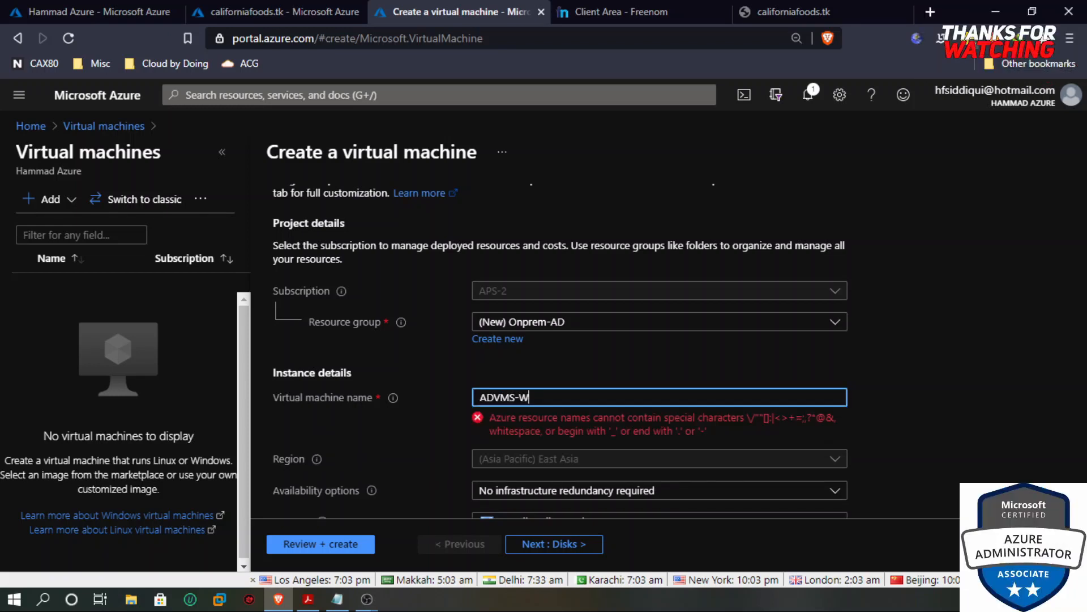
pyautogui.write('WIN')
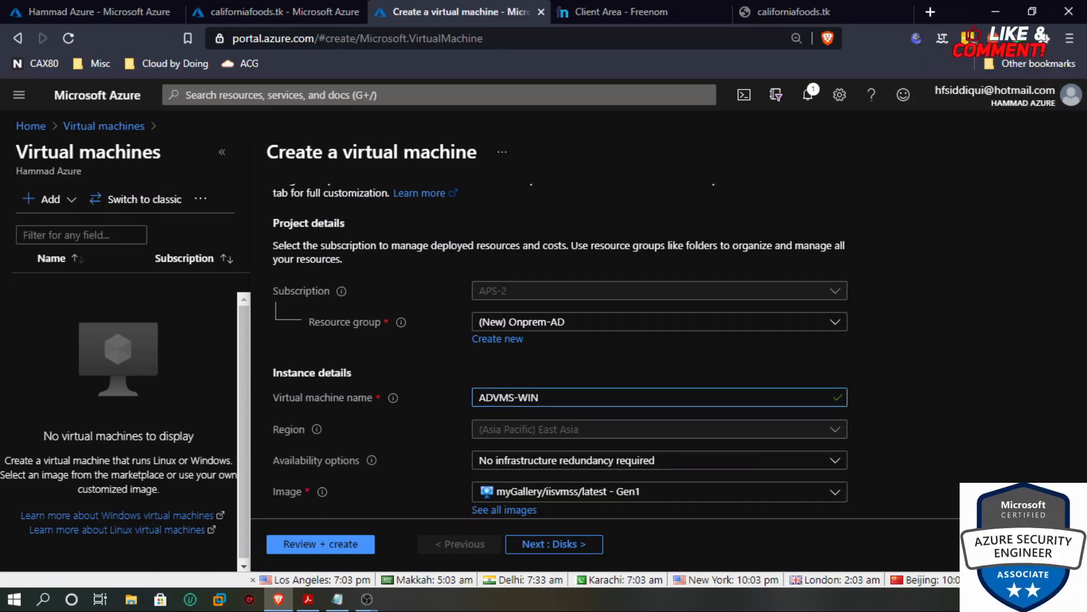
pyautogui.write('Ser')
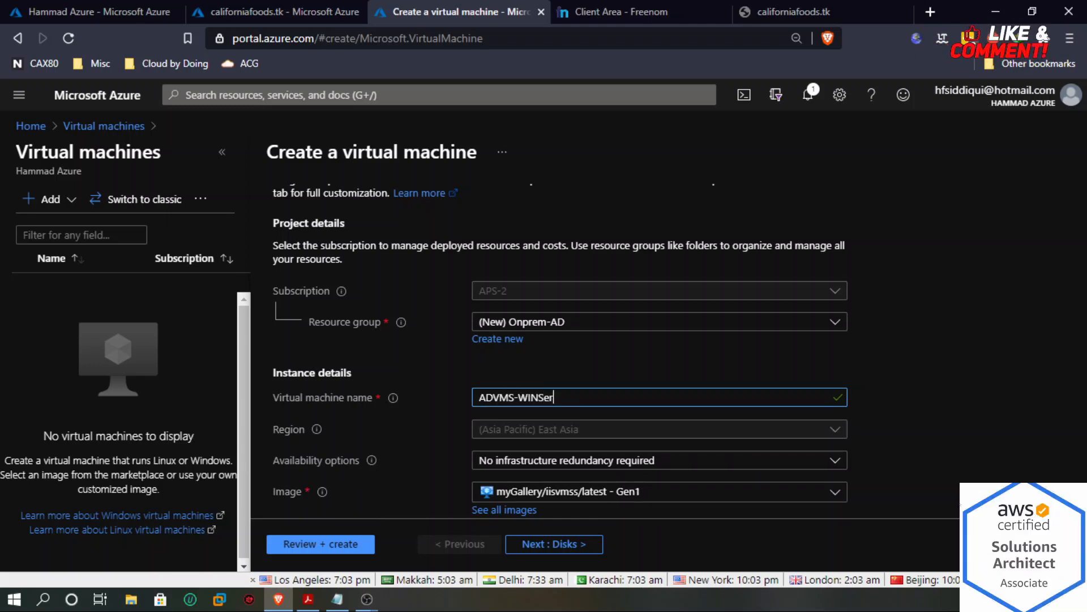
pyautogui.press('BackSpace')
pyautogui.click(573, 430)
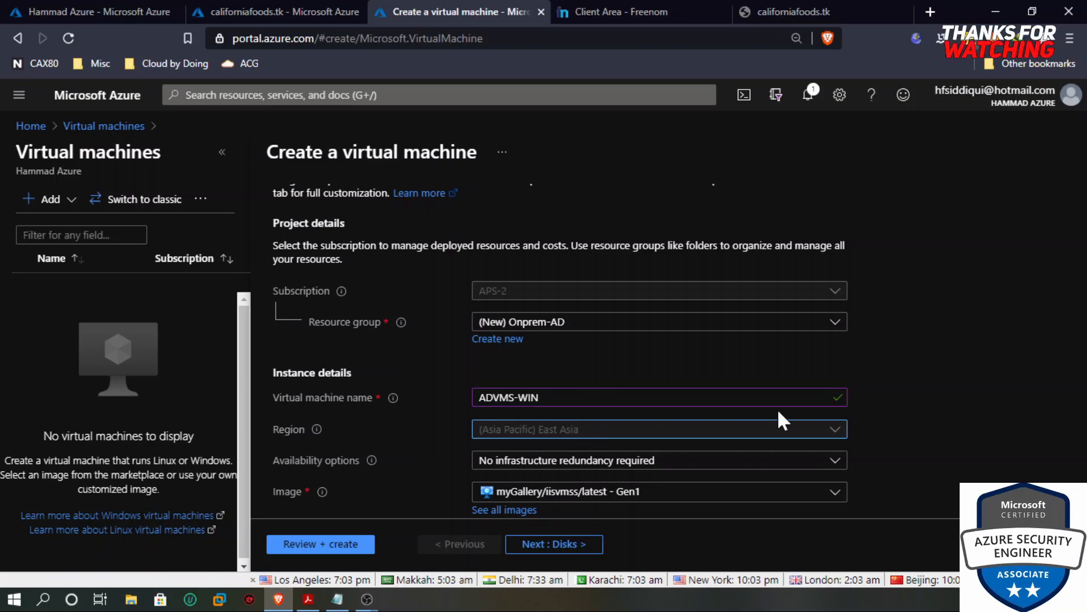
pyautogui.scroll(-2, 923, 409)
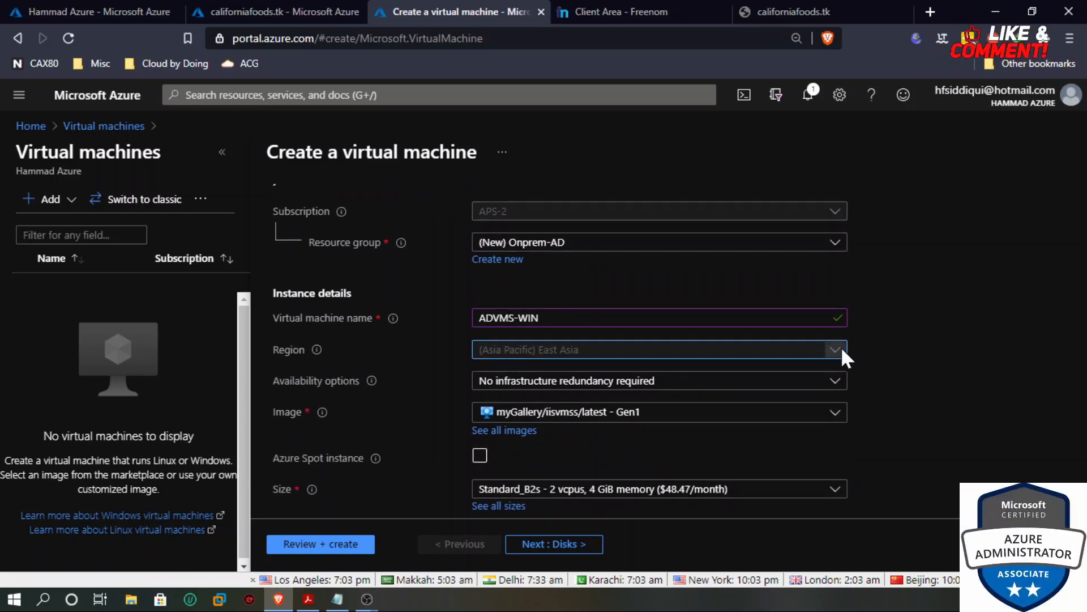
pyautogui.scroll(4, 922, 321)
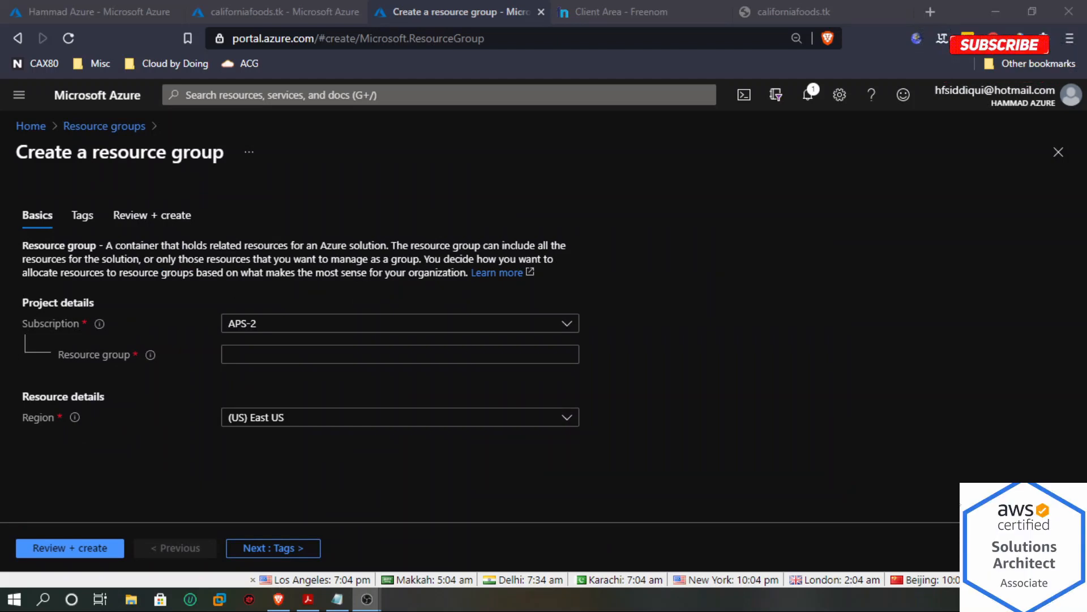
# Enter ON-PREM as the name of the new resource group in the APS-2 subscription.
pyautogui.click(399, 354)
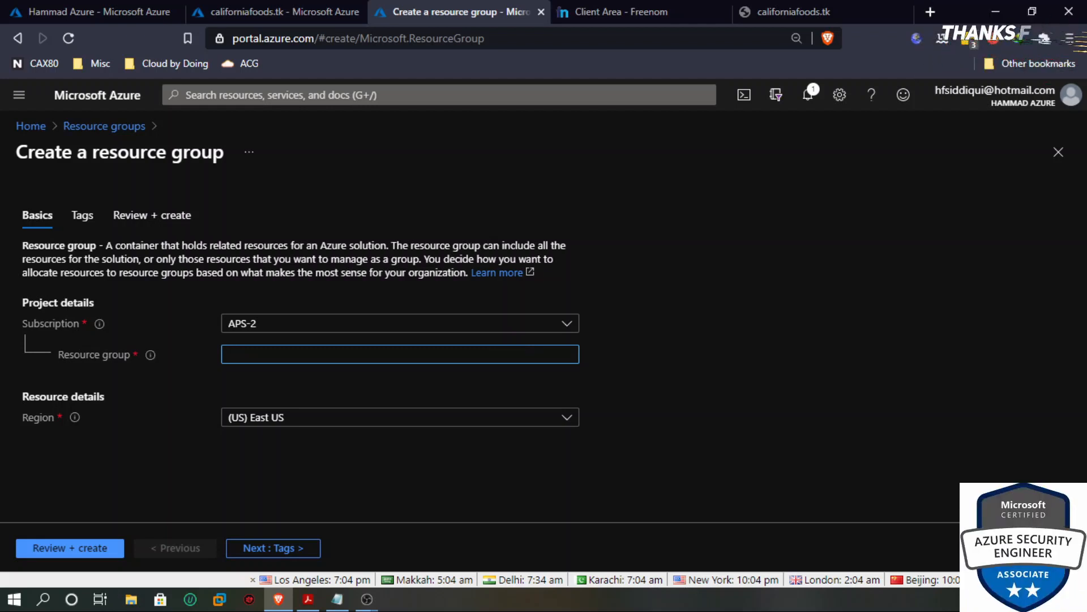
pyautogui.write('AD')
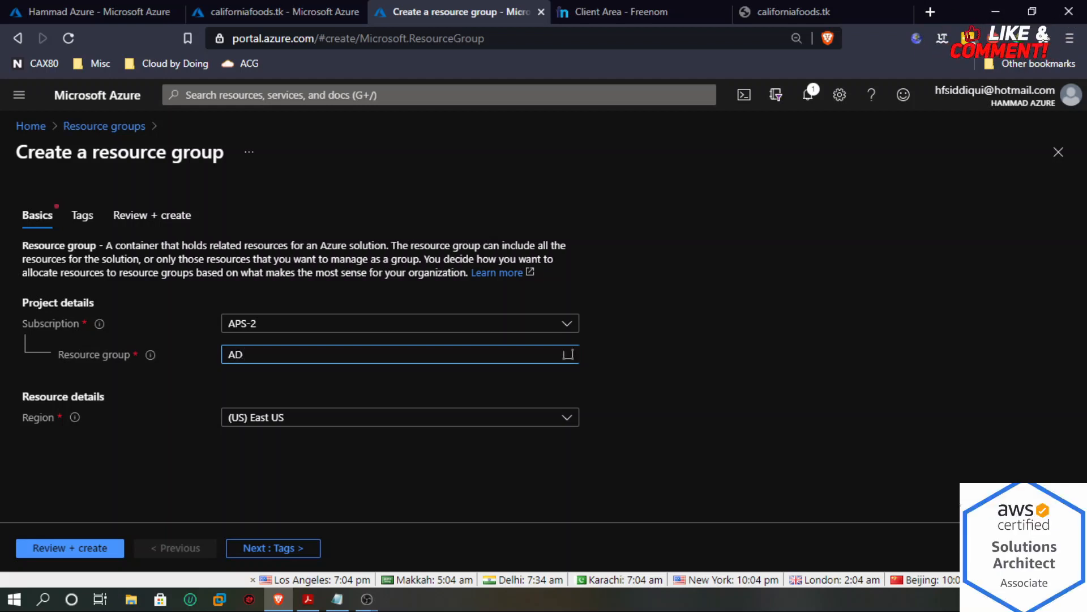
pyautogui.press('BackSpace')
pyautogui.press('BackSpace')
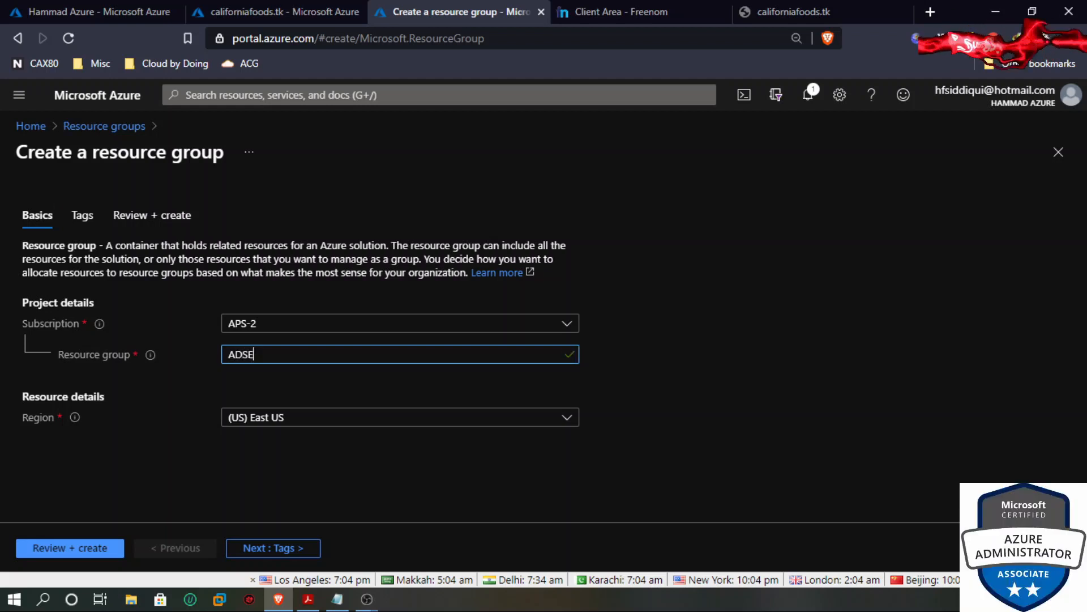
pyautogui.press('BackSpace')
pyautogui.press('BackSpace')
pyautogui.write('ON-')
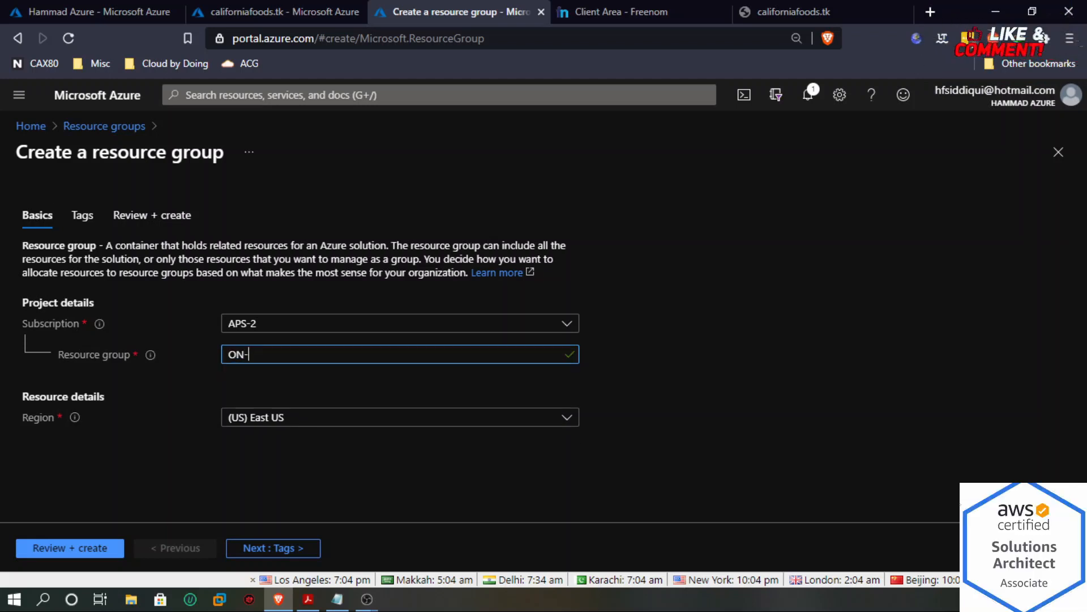
pyautogui.write('N')
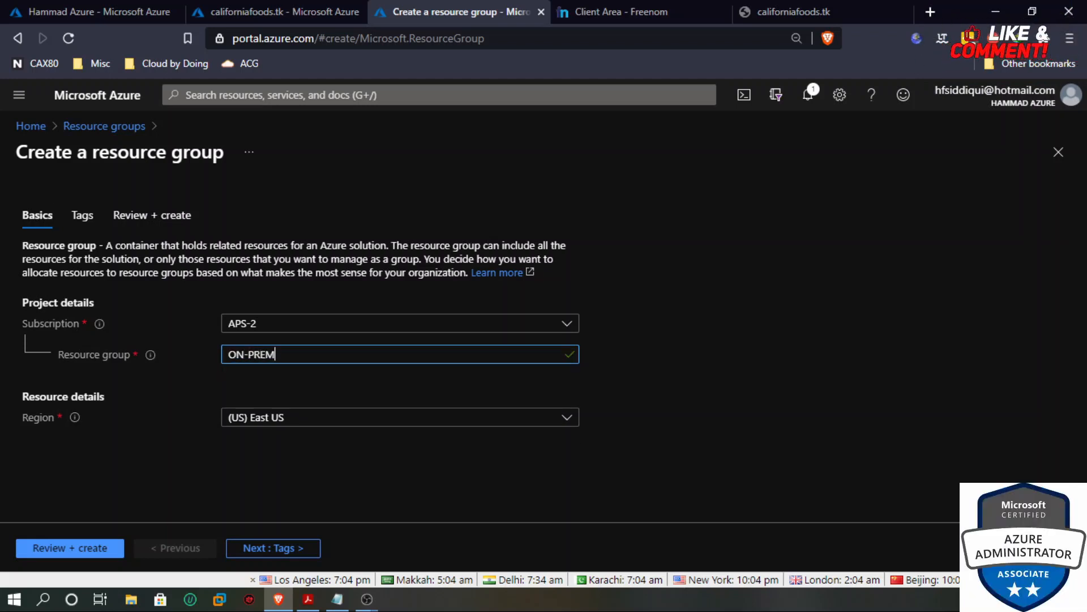
# Set the resource group's region to (US) West US and create the group without tags.
pyautogui.click(403, 419)
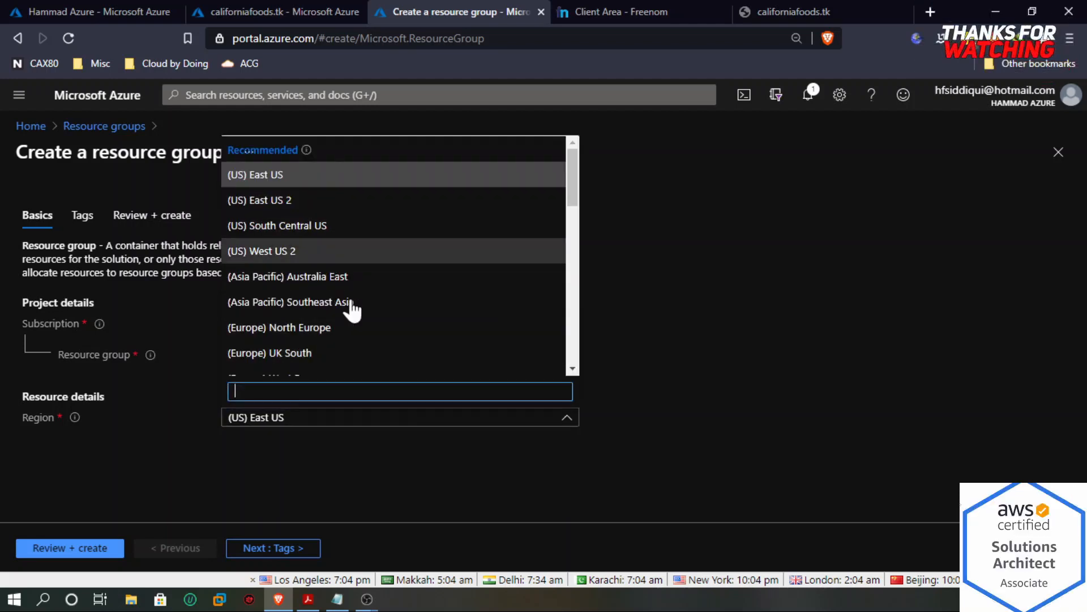
pyautogui.scroll(-10, 368, 332)
pyautogui.scroll(-2, 372, 337)
pyautogui.scroll(4, 376, 337)
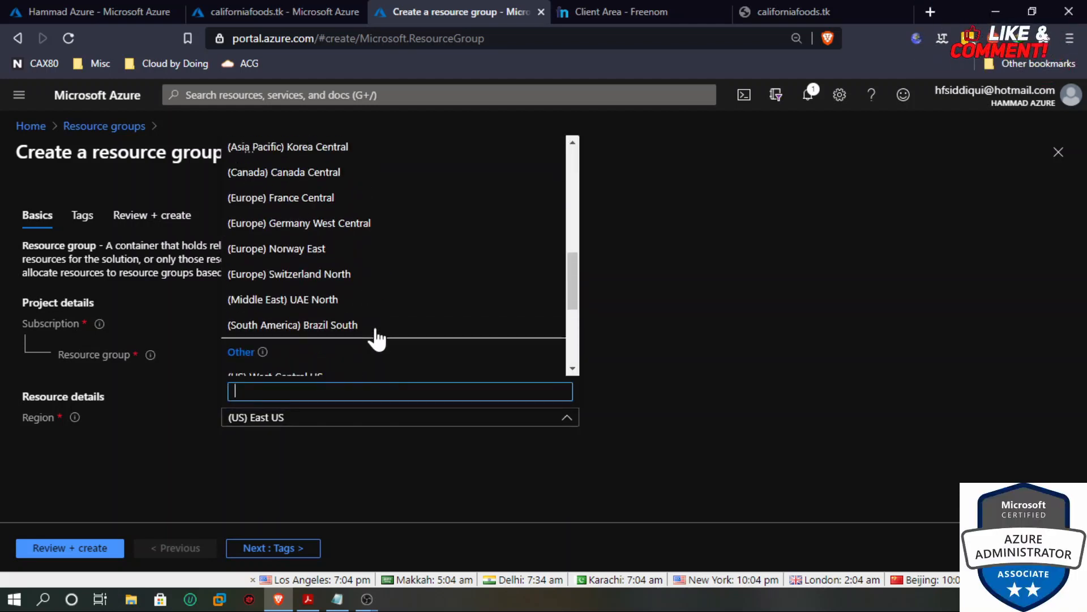
pyautogui.scroll(3, 376, 338)
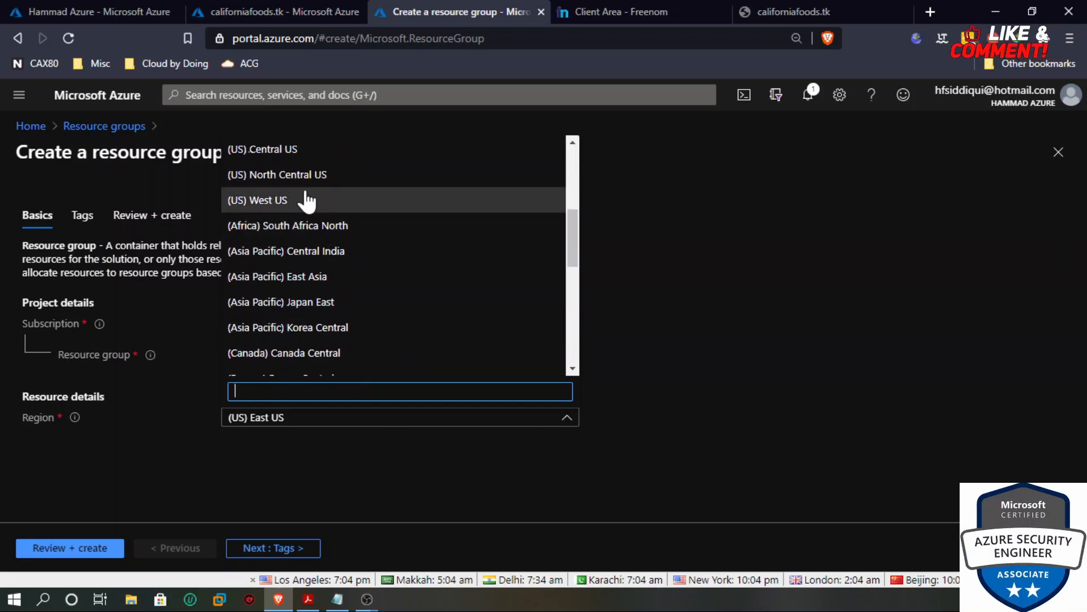
pyautogui.click(306, 200)
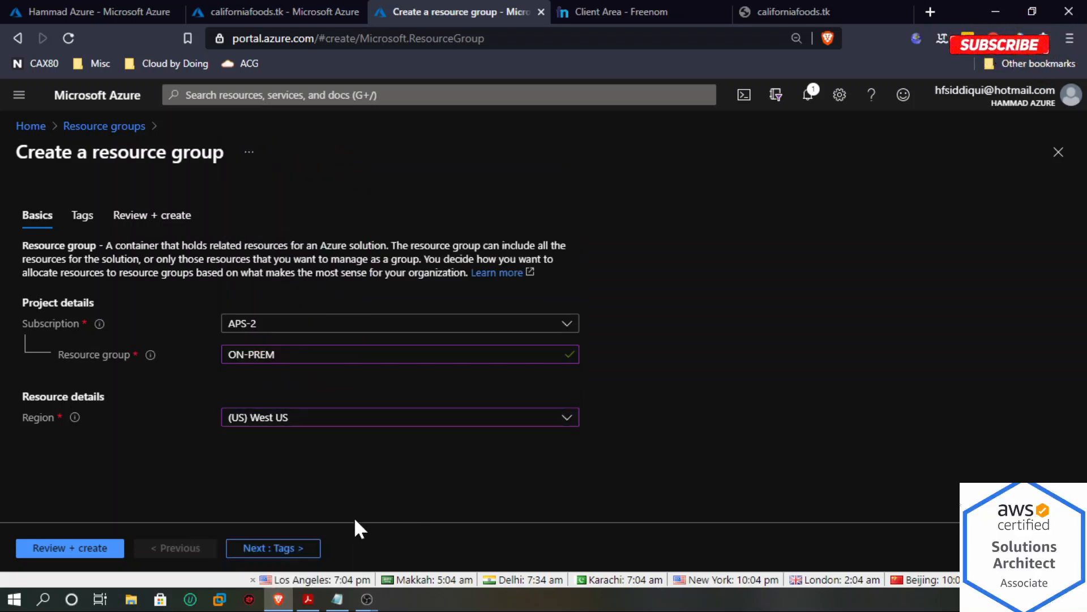
pyautogui.click(310, 549)
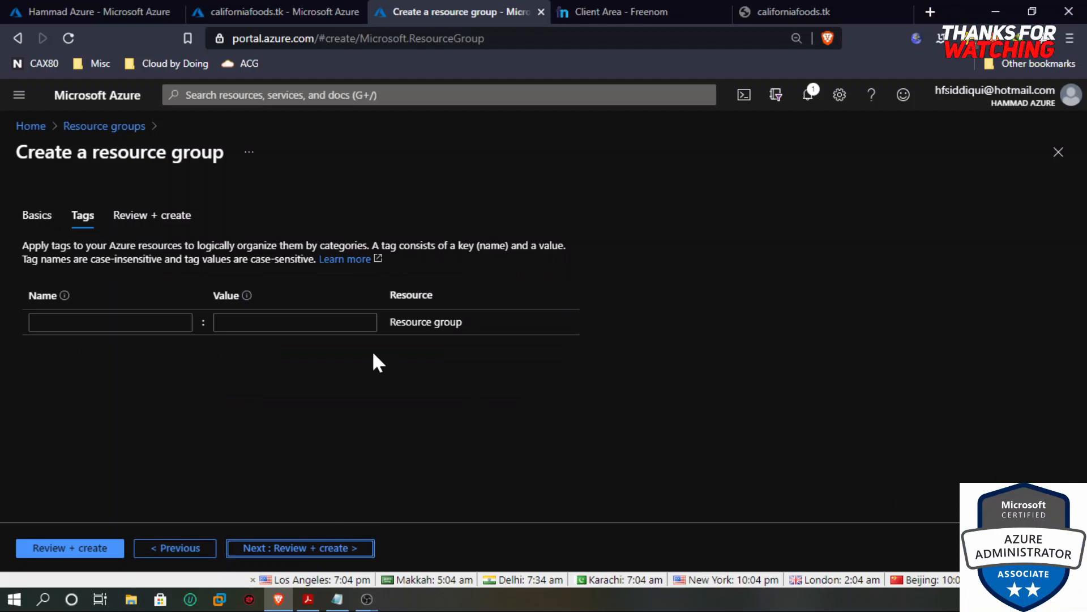
pyautogui.click(343, 549)
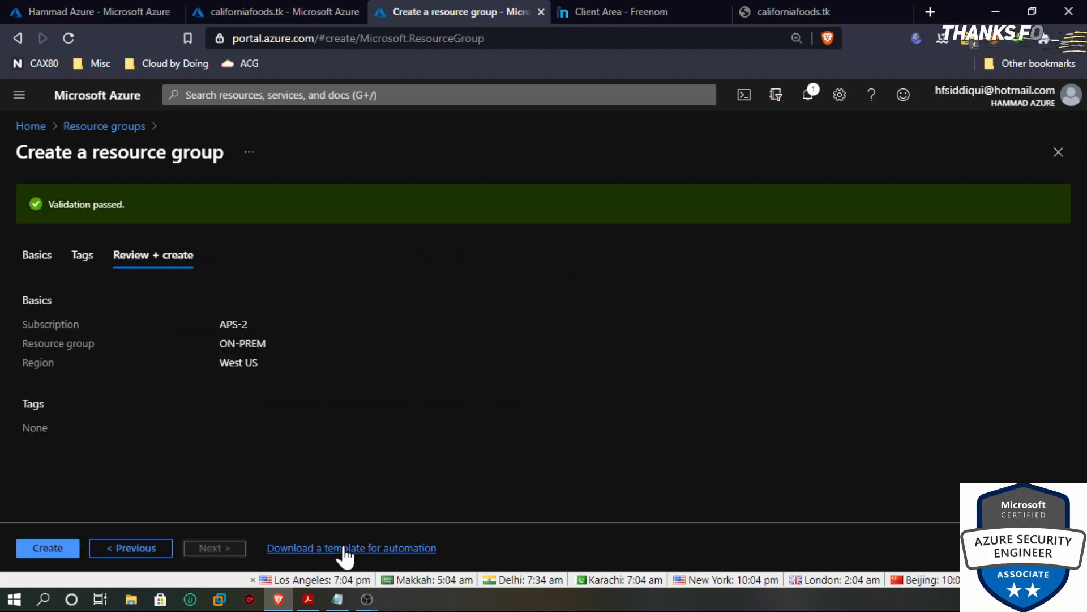
pyautogui.click(55, 547)
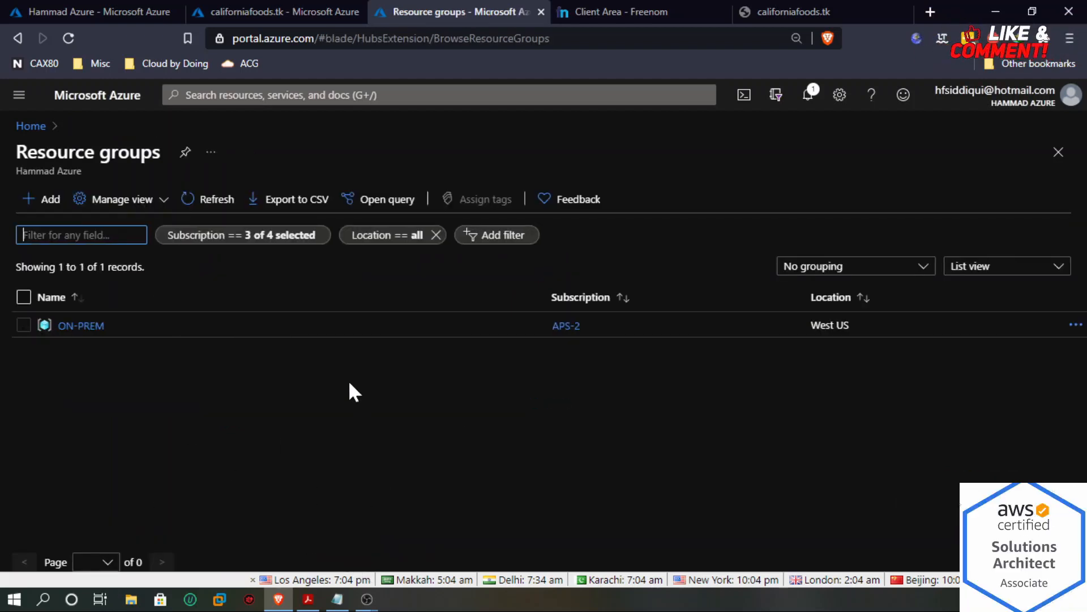
# Start creating a new virtual machine and assign it to the existing ON-PREM resource group.
pyautogui.click(31, 126)
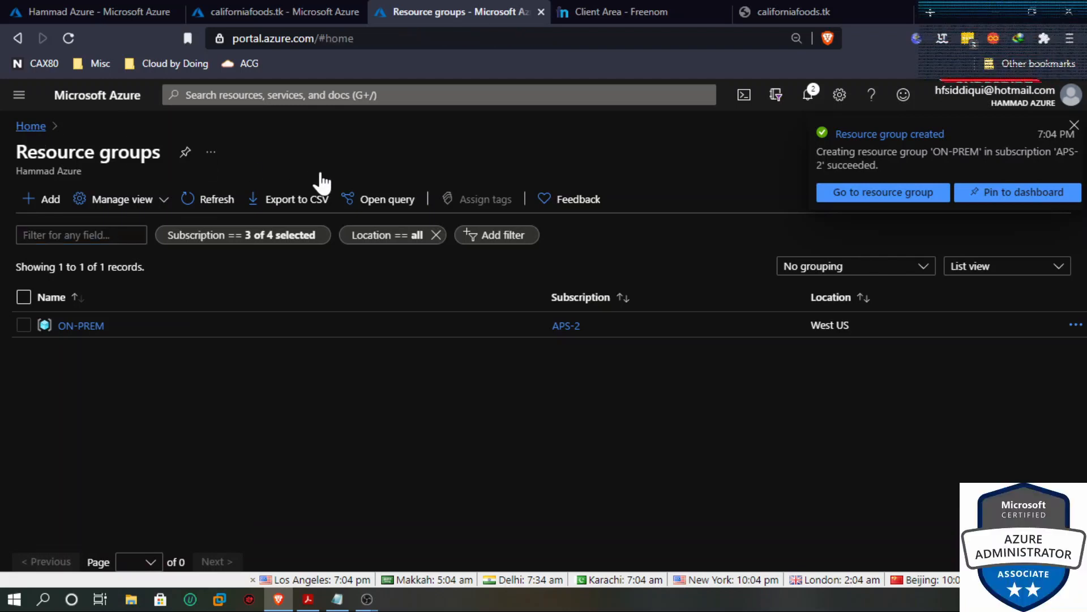
pyautogui.click(343, 187)
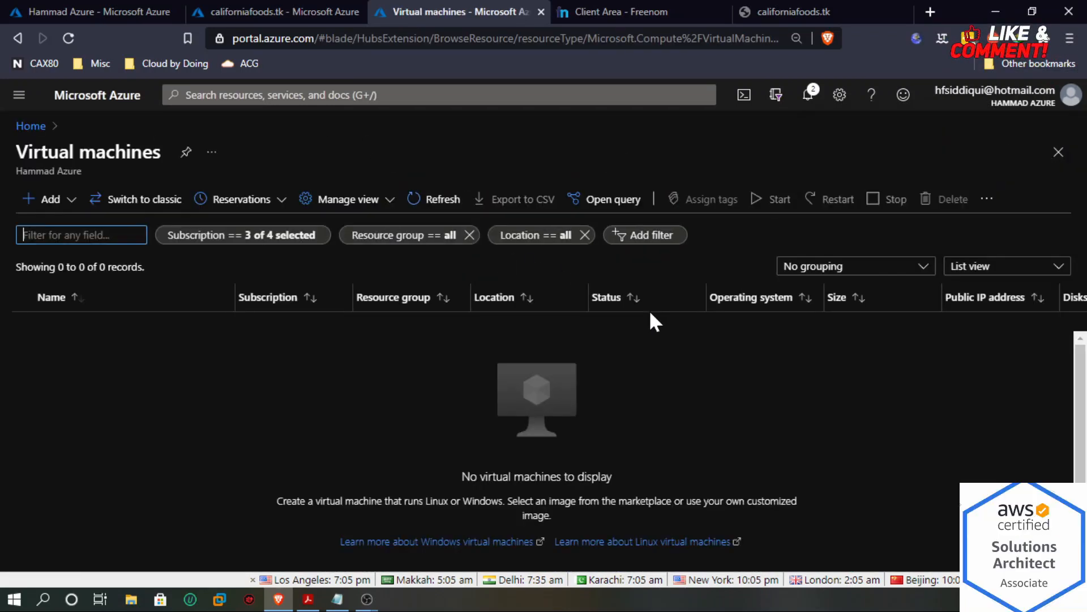
pyautogui.click(73, 200)
pyautogui.click(76, 225)
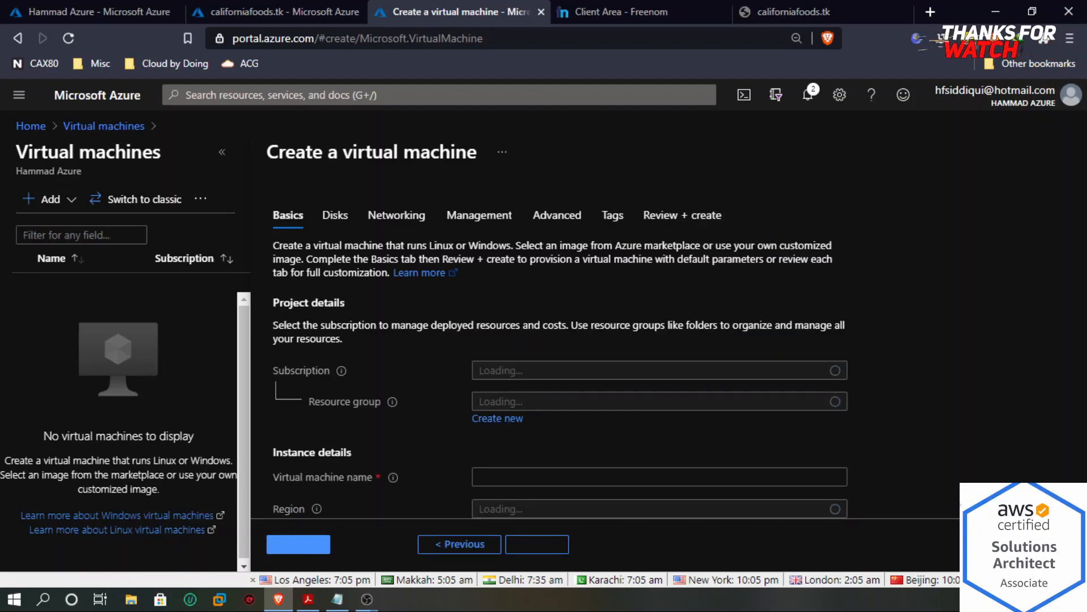
pyautogui.click(593, 403)
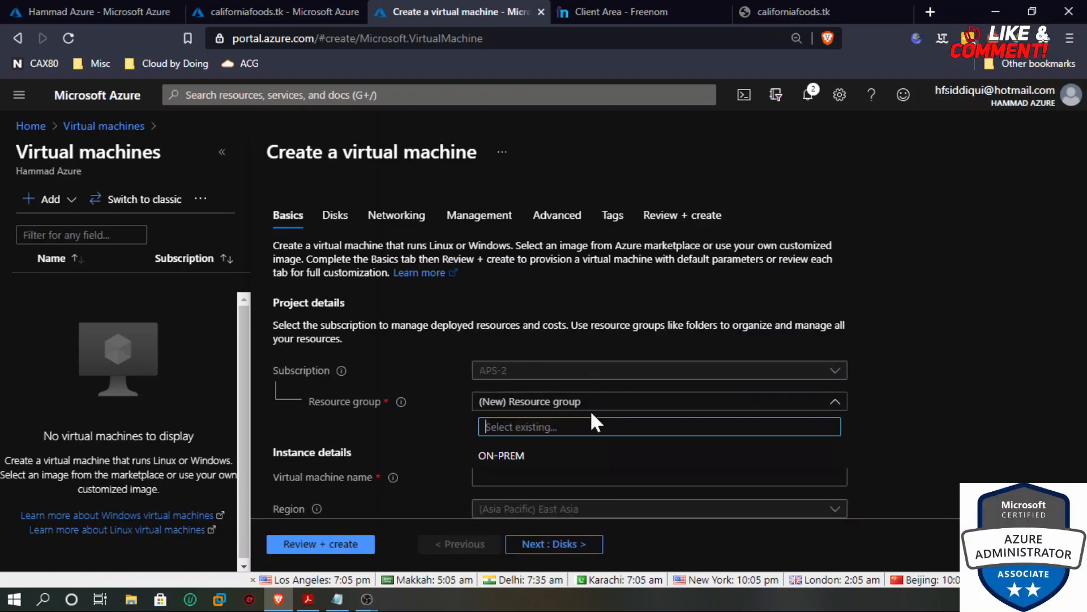
pyautogui.click(515, 457)
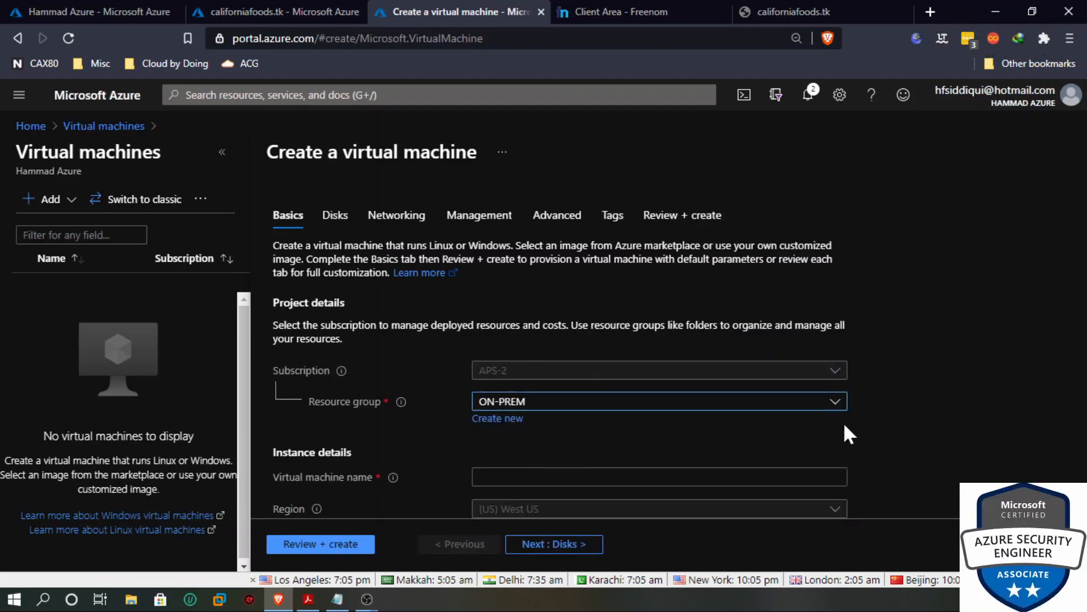
# Name the new virtual machine AD-Server in the instance details.
pyautogui.scroll(-3, 844, 422)
pyautogui.click(509, 317)
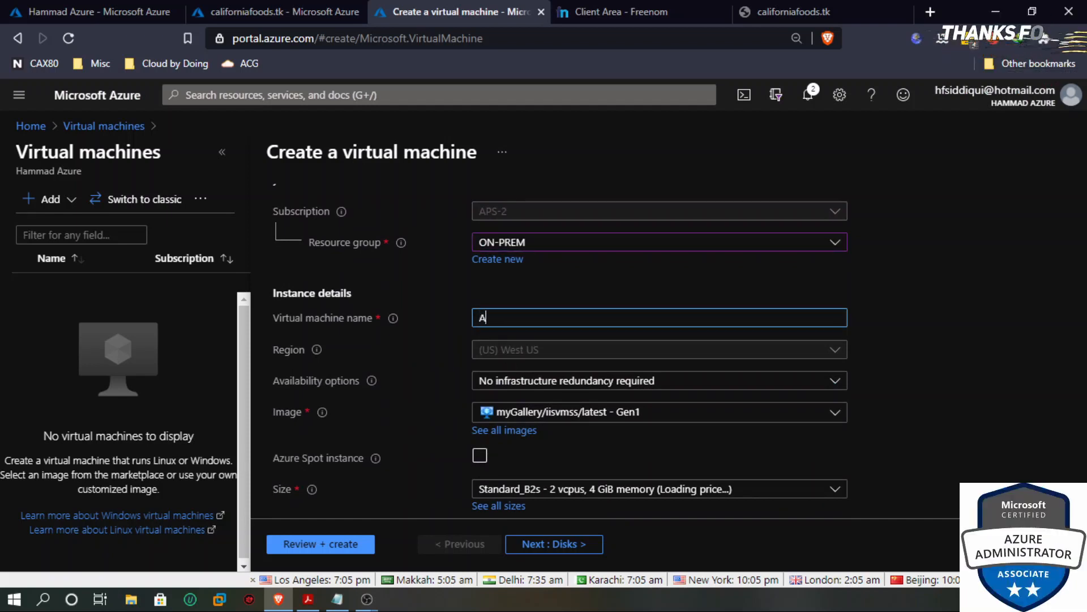
pyautogui.write('AD-S')
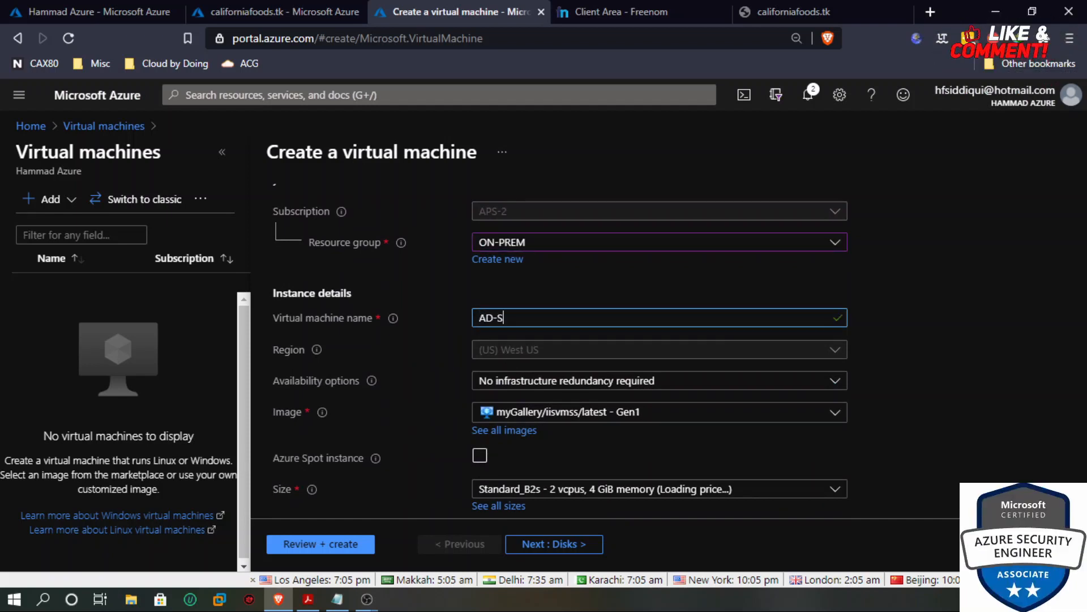
pyautogui.write('erver')
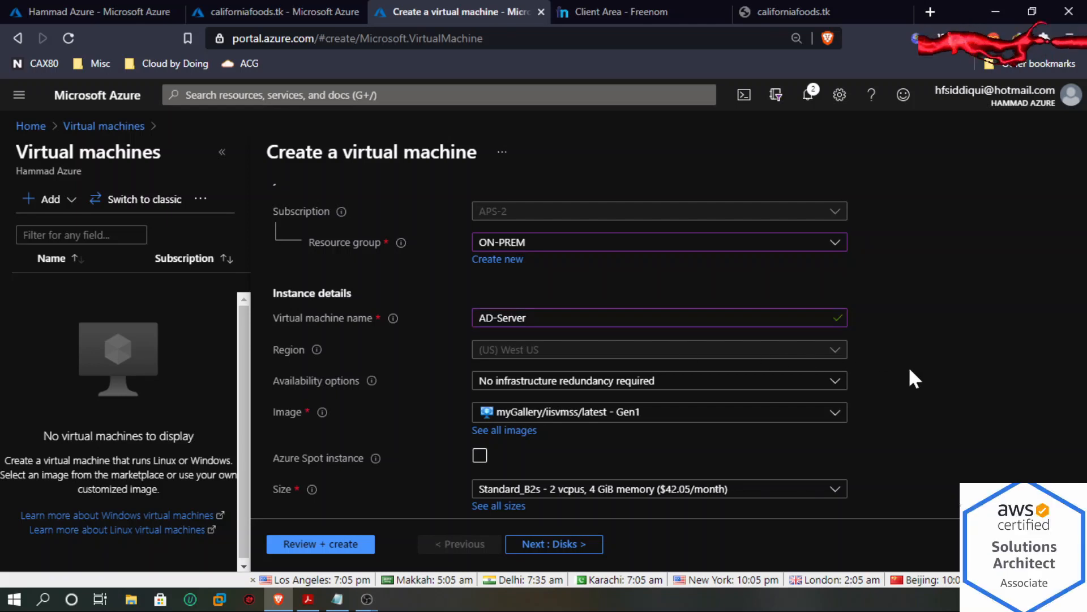
# Set the image to Windows Server 2016 Datacenter - Gen1 and keep the Standard_B2s size.
pyautogui.scroll(-1, 527, 364)
pyautogui.click(529, 340)
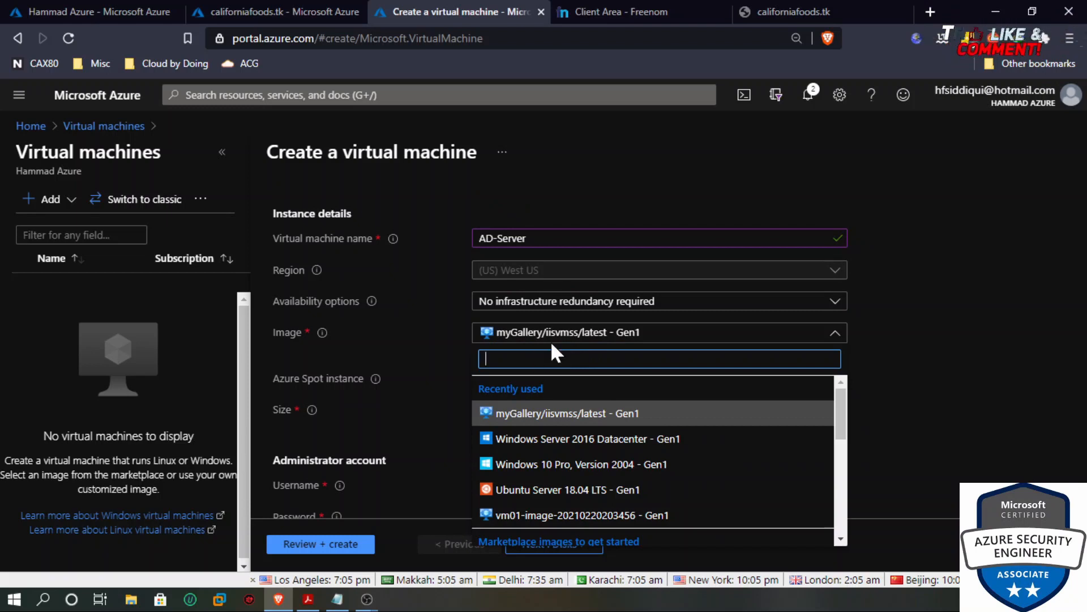
pyautogui.click(614, 438)
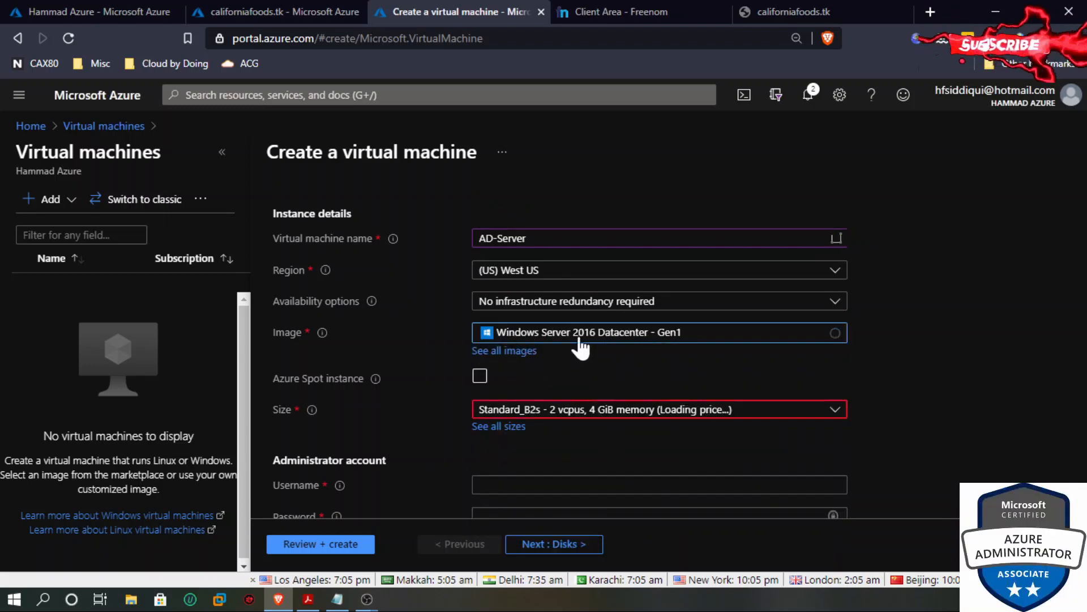
pyautogui.click(618, 416)
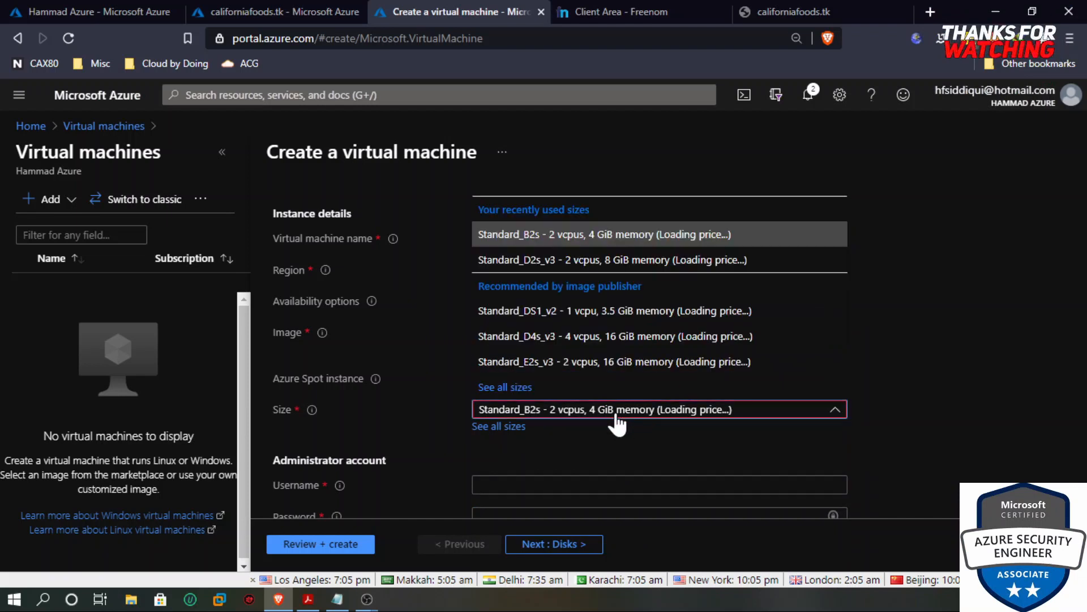
pyautogui.click(618, 417)
# Set the administrator username to testadmin and enter and confirm the administrator account password.
pyautogui.scroll(-1, 923, 354)
pyautogui.scroll(-2, 923, 355)
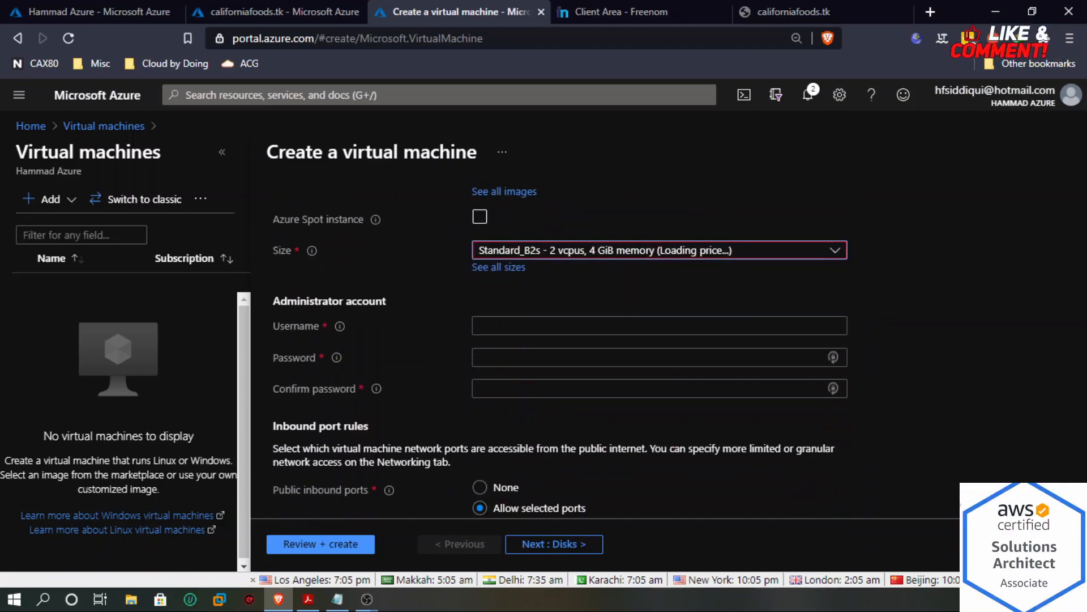
pyautogui.click(623, 325)
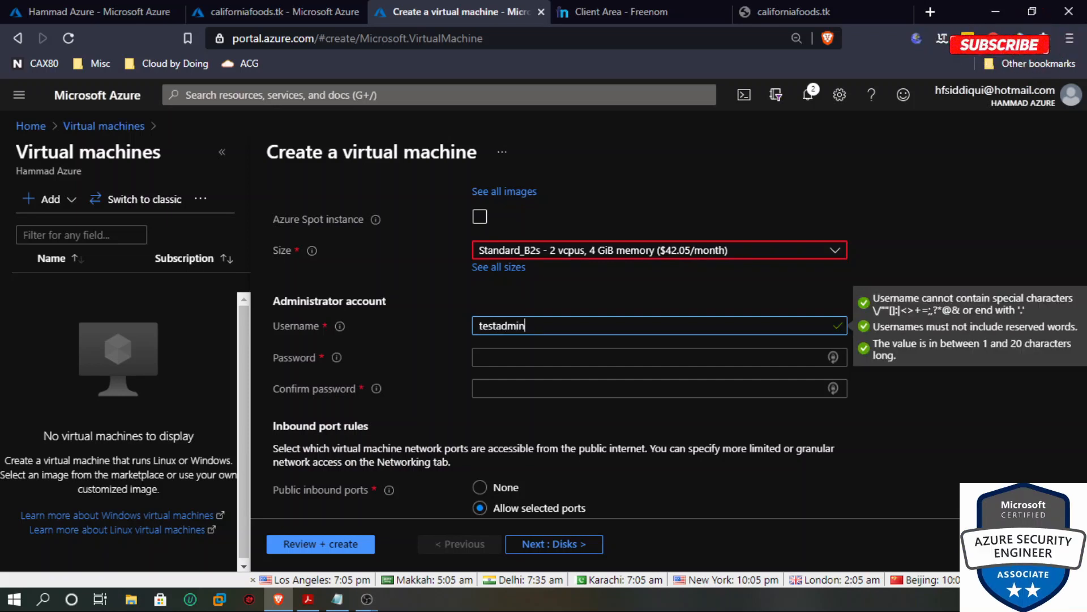
pyautogui.press('Tab')
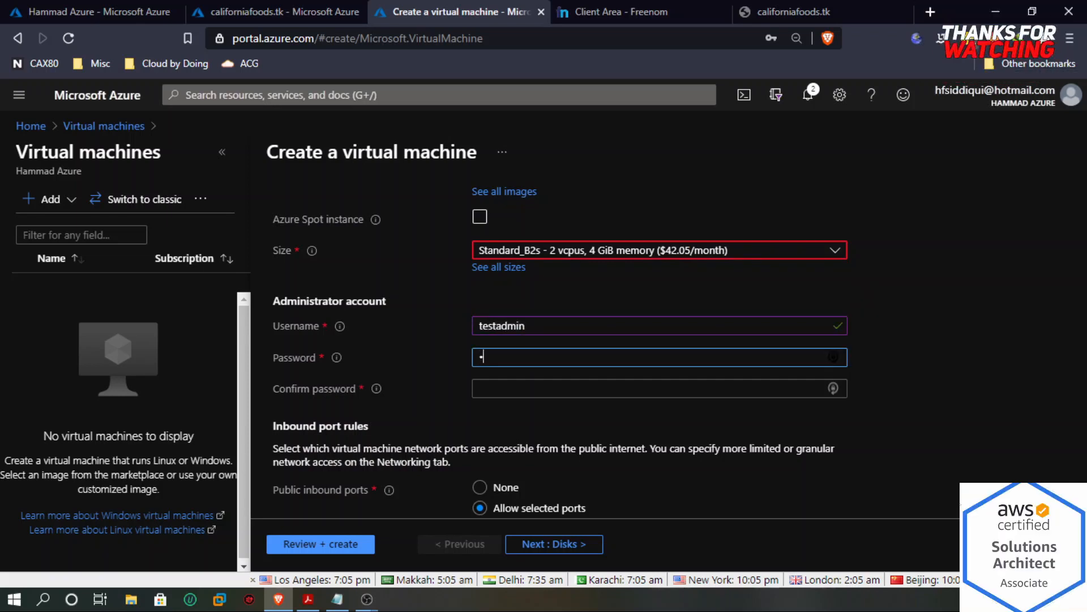
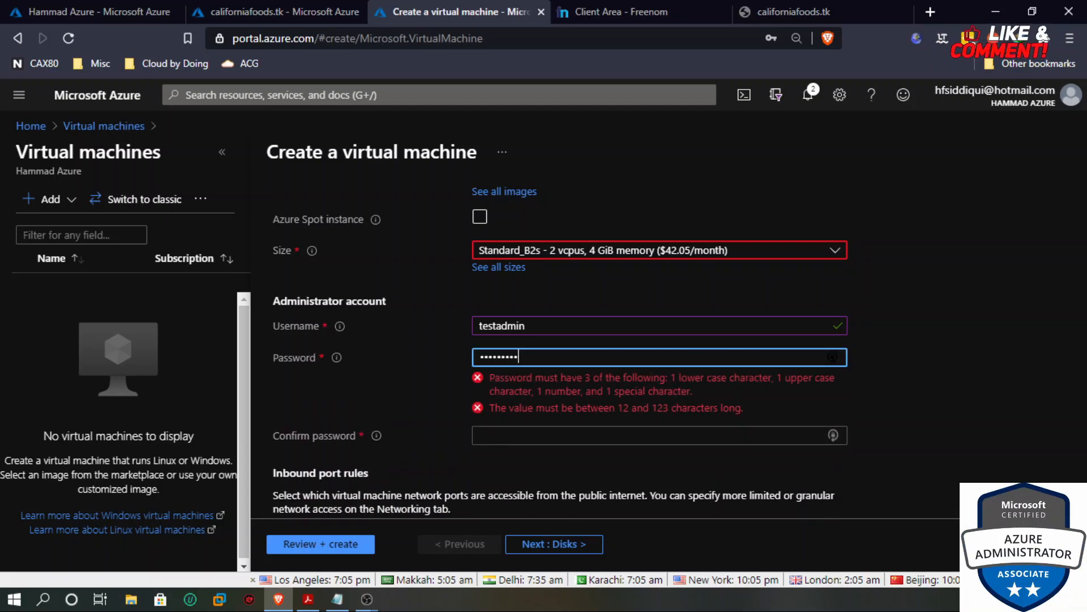
pyautogui.press('Tab')
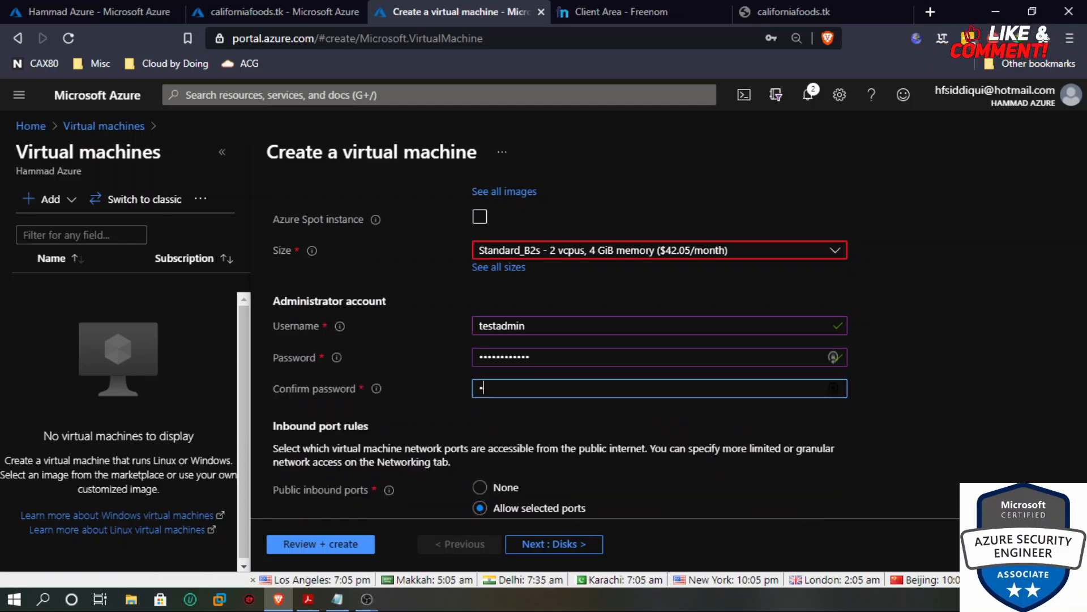
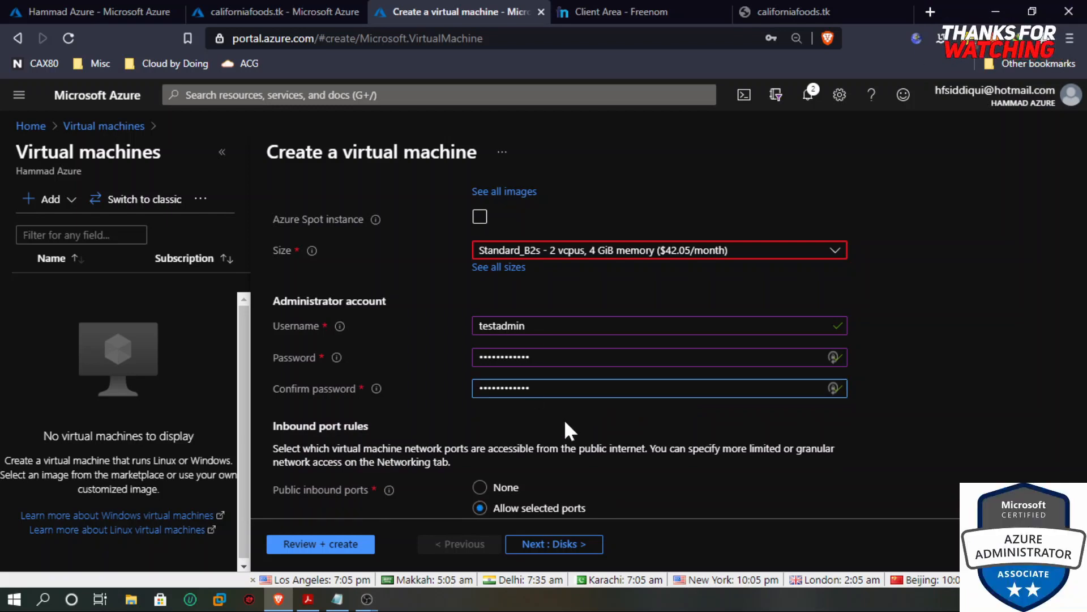
pyautogui.click(949, 395)
# Keep RDP (3389) as the allowed public inbound port and continue to the disk settings without using an existing Windows Server license.
pyautogui.scroll(-3, 948, 395)
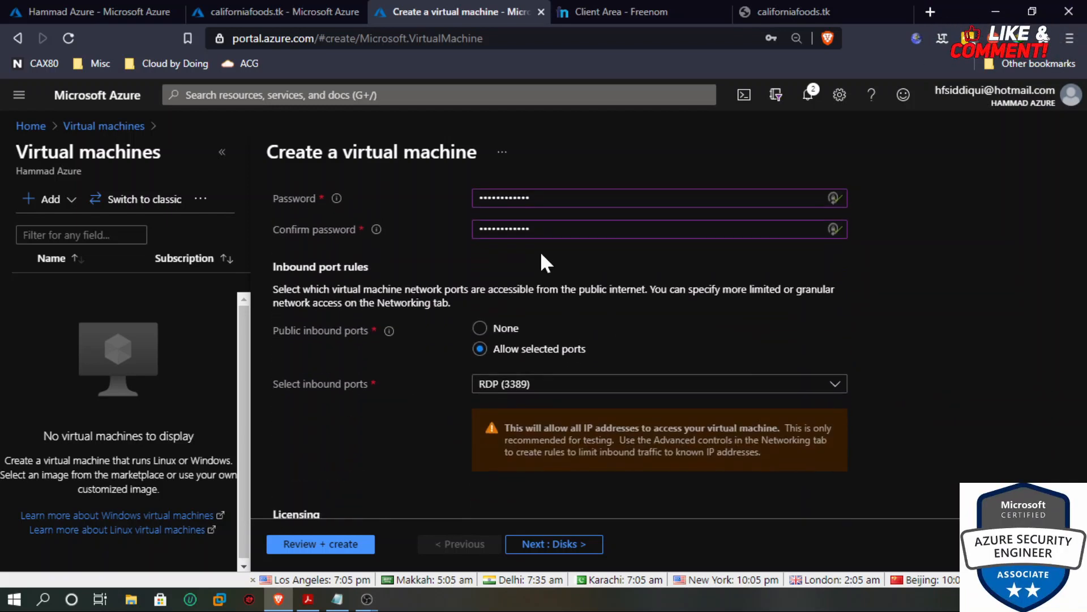
pyautogui.moveTo(558, 207); pyautogui.dragTo(433, 204)
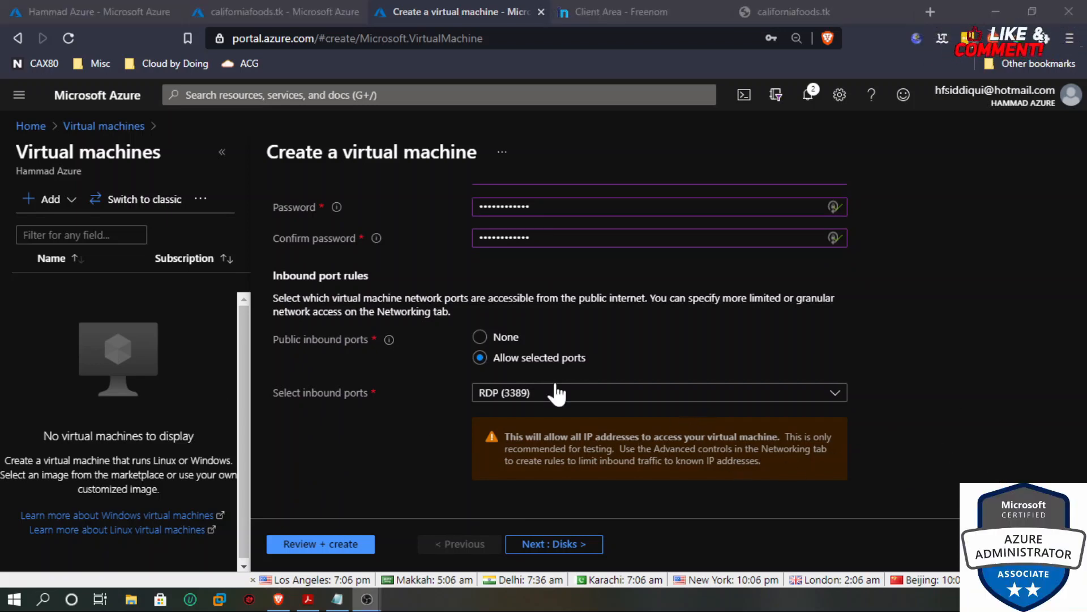
pyautogui.scroll(-2, 893, 400)
pyautogui.click(658, 316)
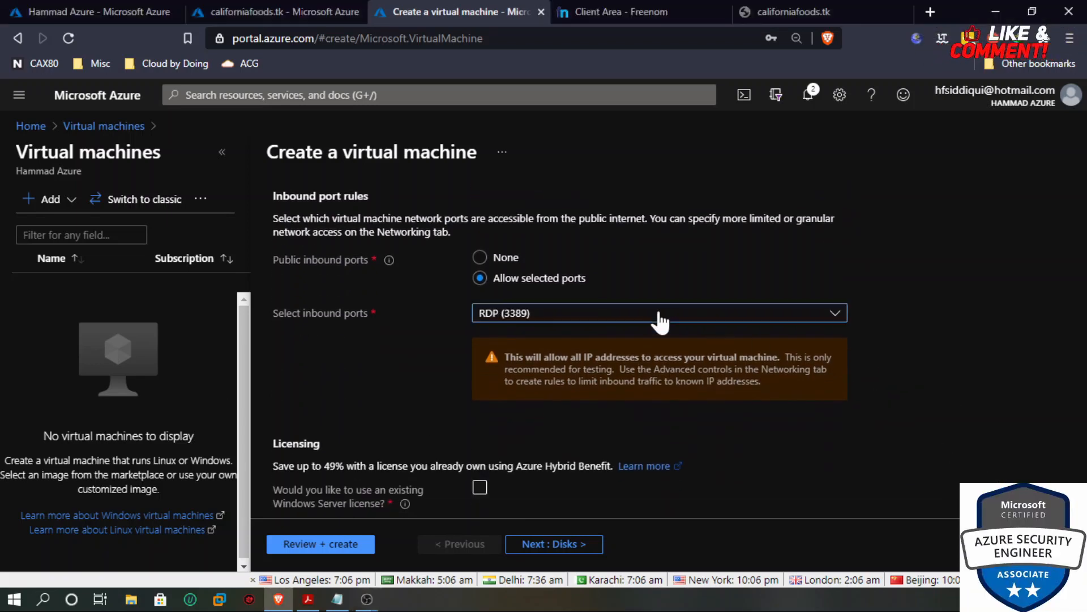
pyautogui.click(747, 478)
pyautogui.scroll(-1, 685, 511)
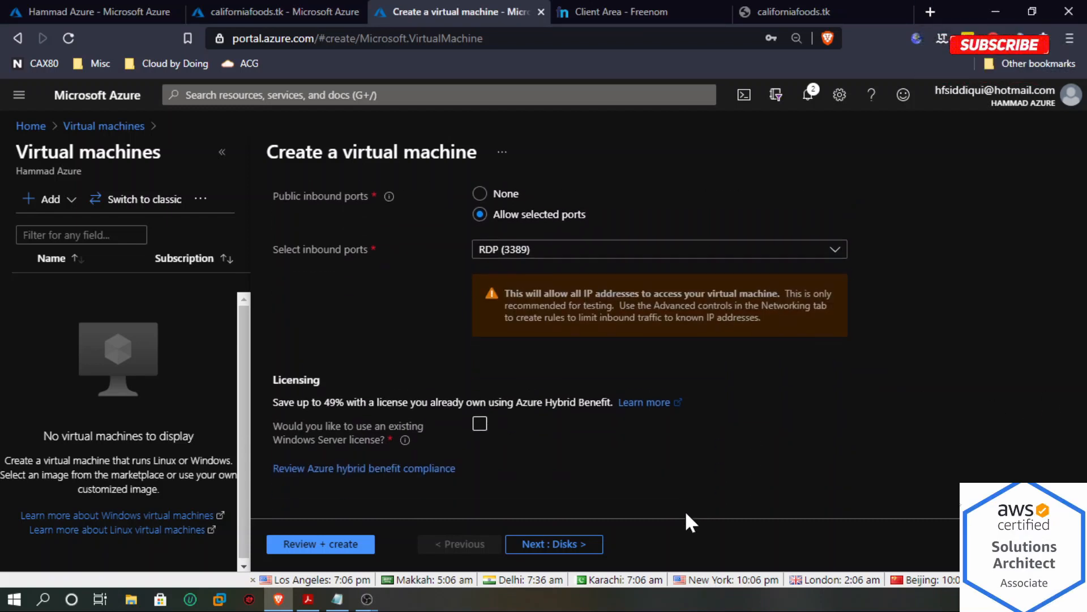
pyautogui.click(568, 539)
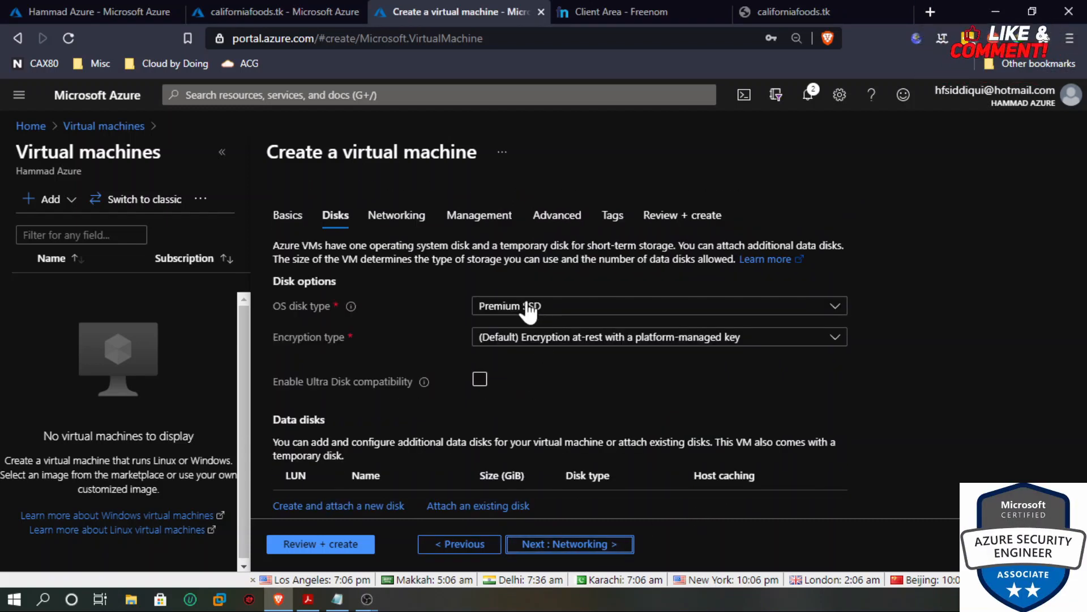
# Set the OS disk type to Standard HDD, keep the default encryption, and continue to the networking settings.
pyautogui.click(531, 310)
pyautogui.click(557, 325)
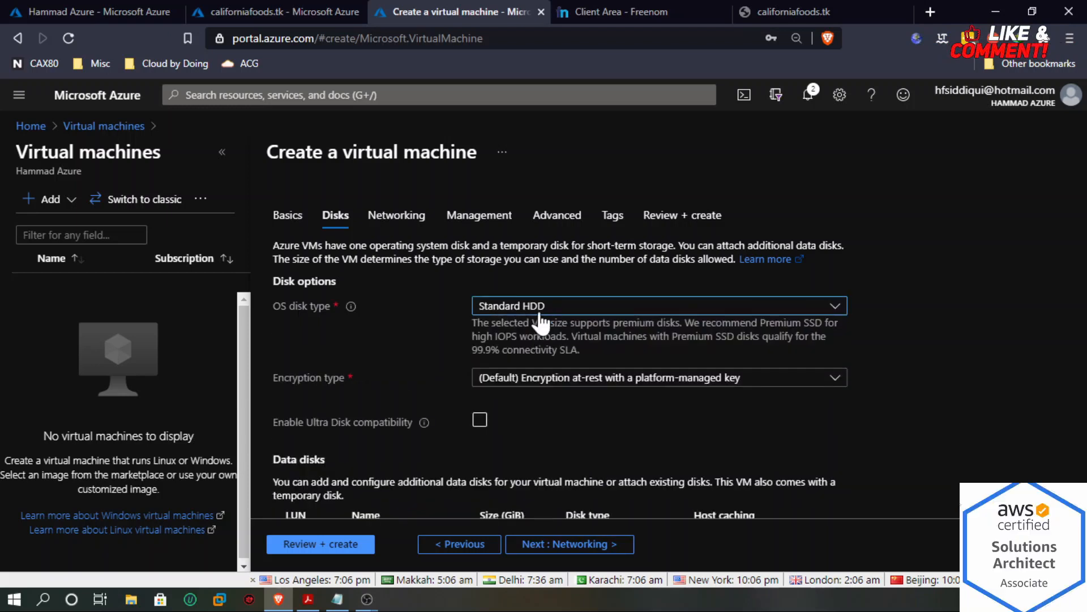
pyautogui.scroll(-2, 782, 377)
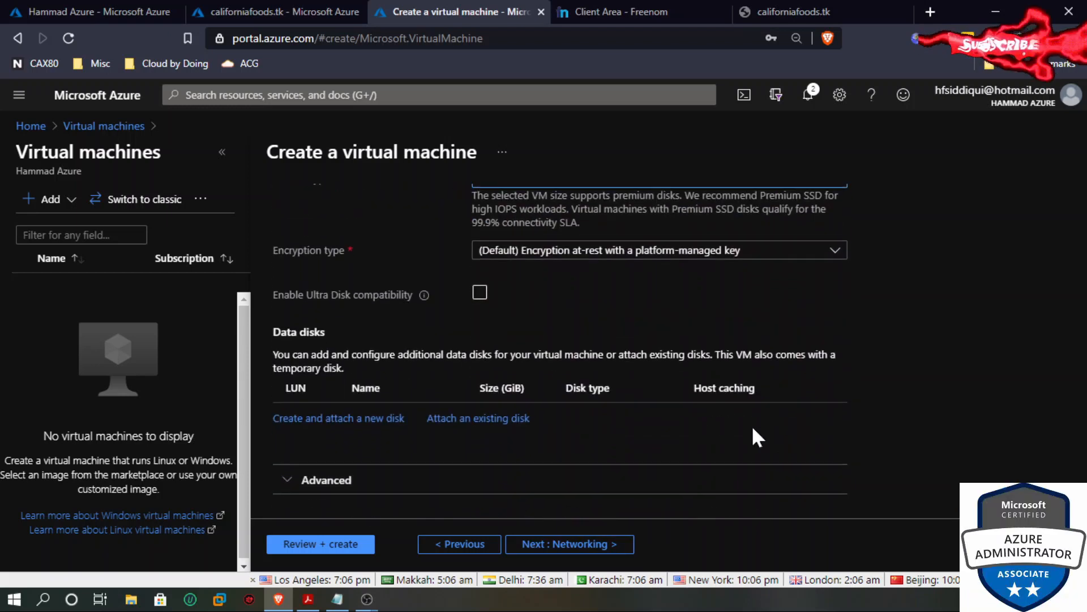
pyautogui.click(563, 547)
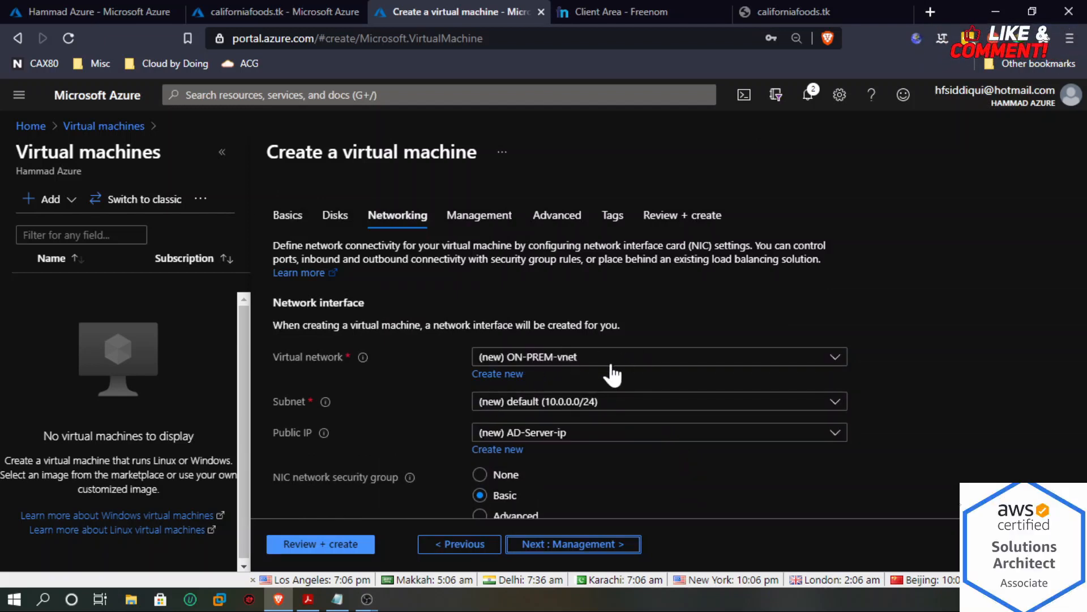
# Keep the default networking settings with the new ON-PREM-vnet and no load balancing, and continue to the management settings.
pyautogui.scroll(-3, 676, 438)
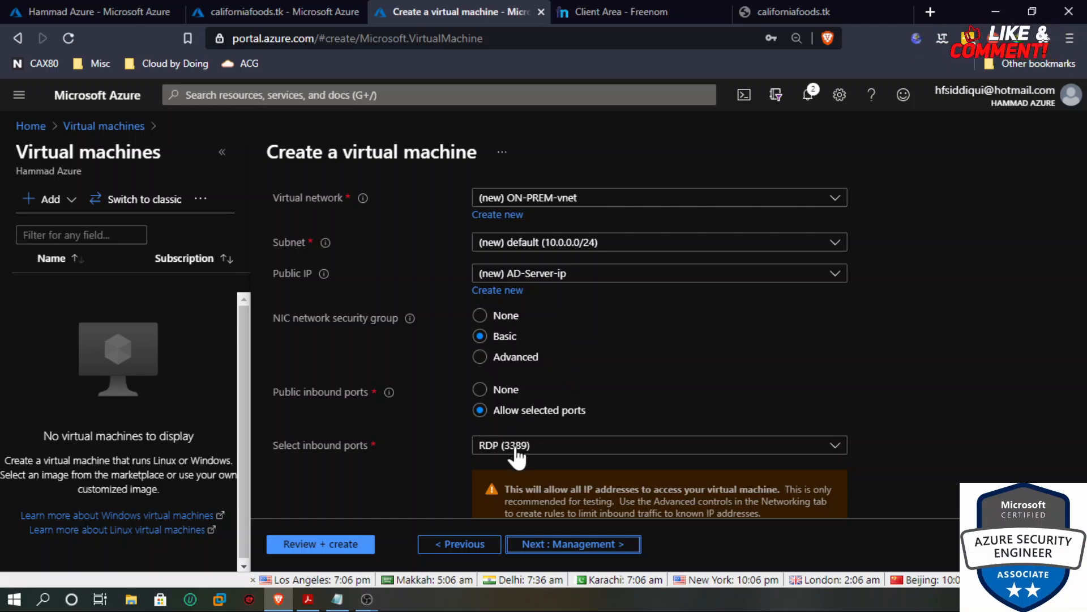
pyautogui.scroll(-3, 506, 463)
pyautogui.scroll(-1, 469, 441)
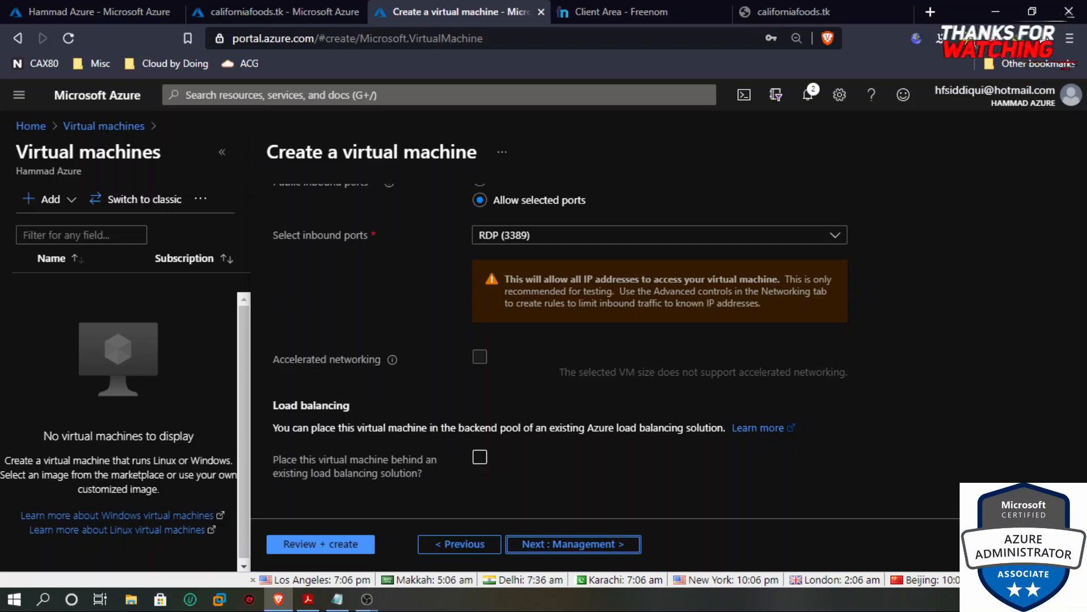
pyautogui.tripleClick(311, 405)
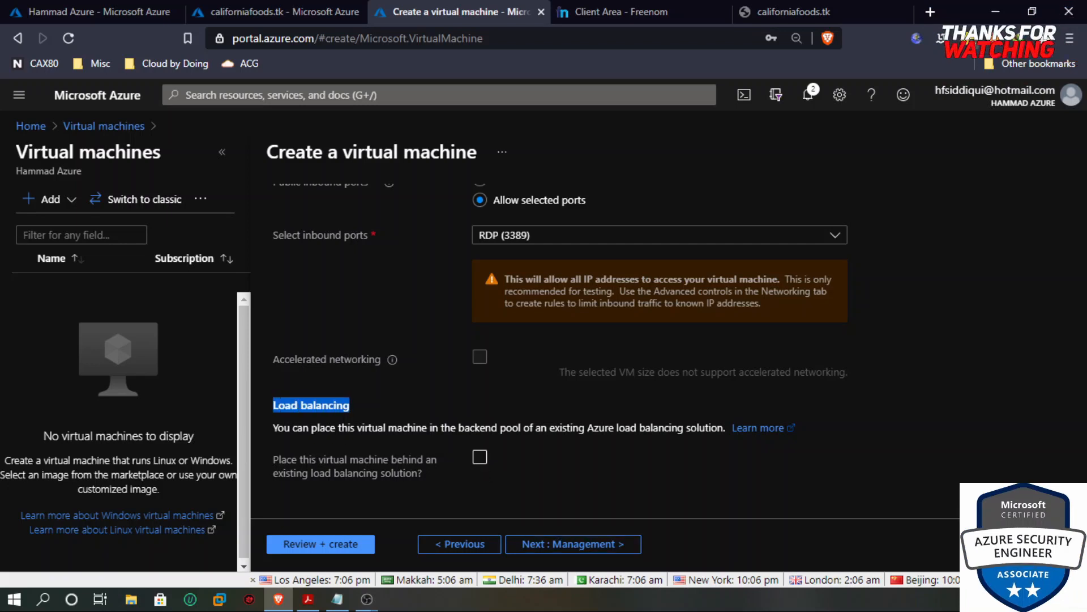
pyautogui.click(563, 545)
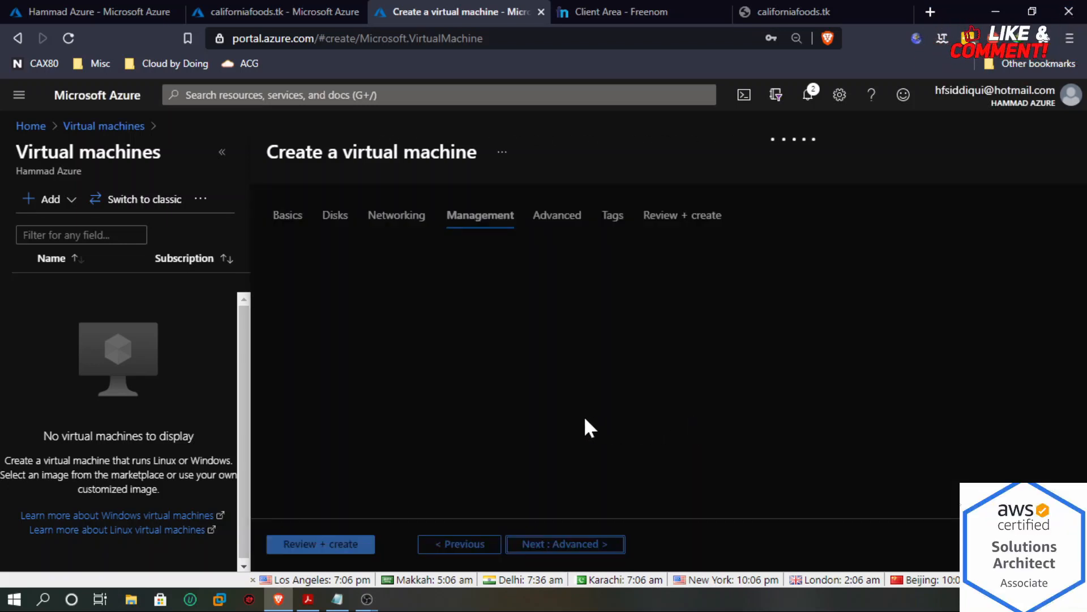
# Keep the default management settings, with boot diagnostics on a managed storage account, and continue to the advanced settings.
pyautogui.scroll(-4, 584, 428)
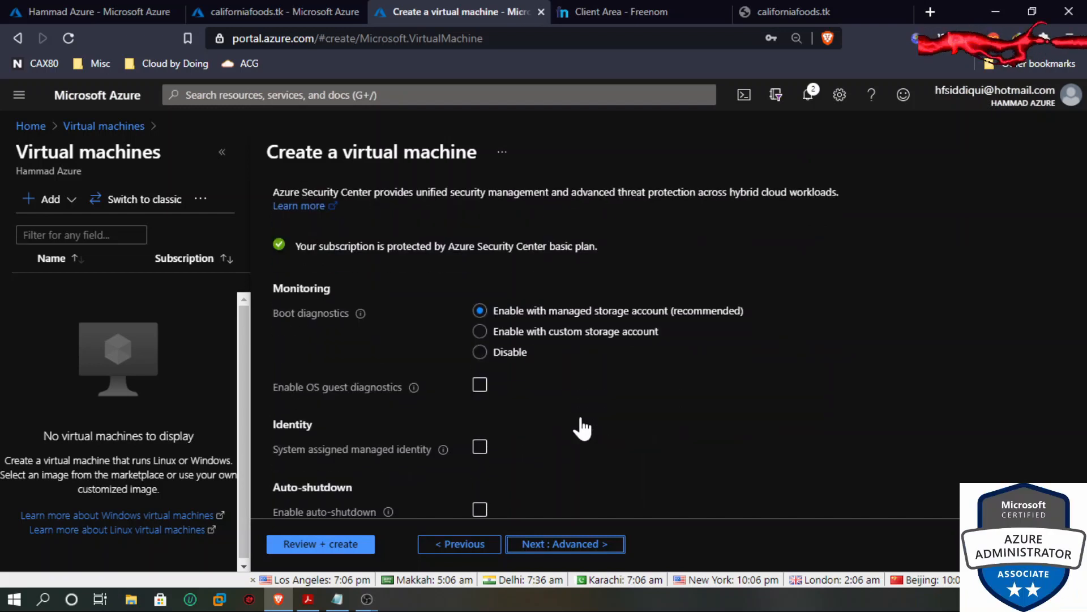
pyautogui.scroll(2, 497, 245)
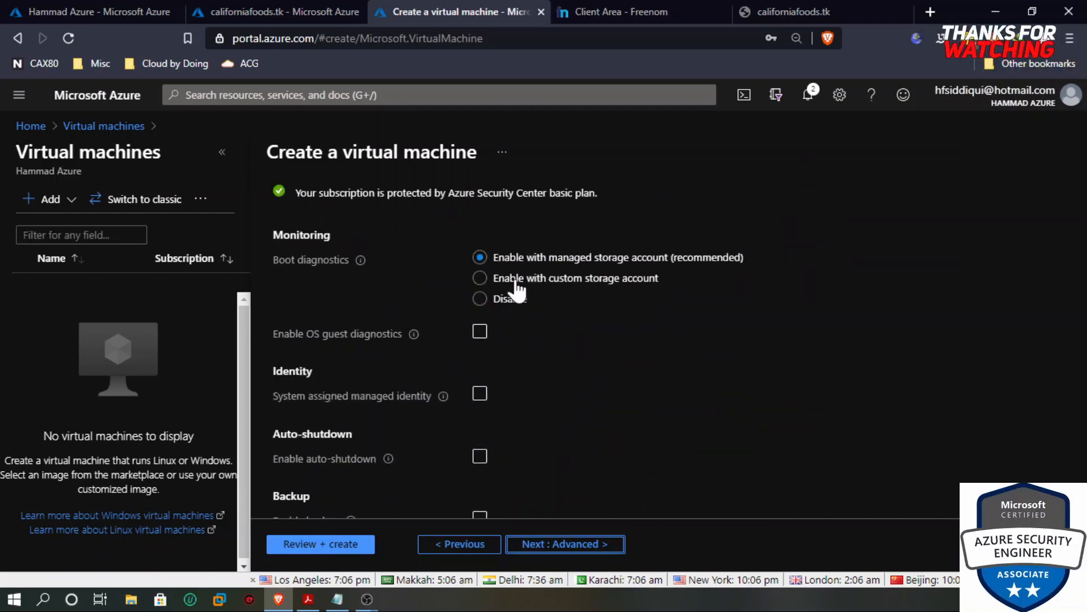
pyautogui.scroll(-5, 549, 405)
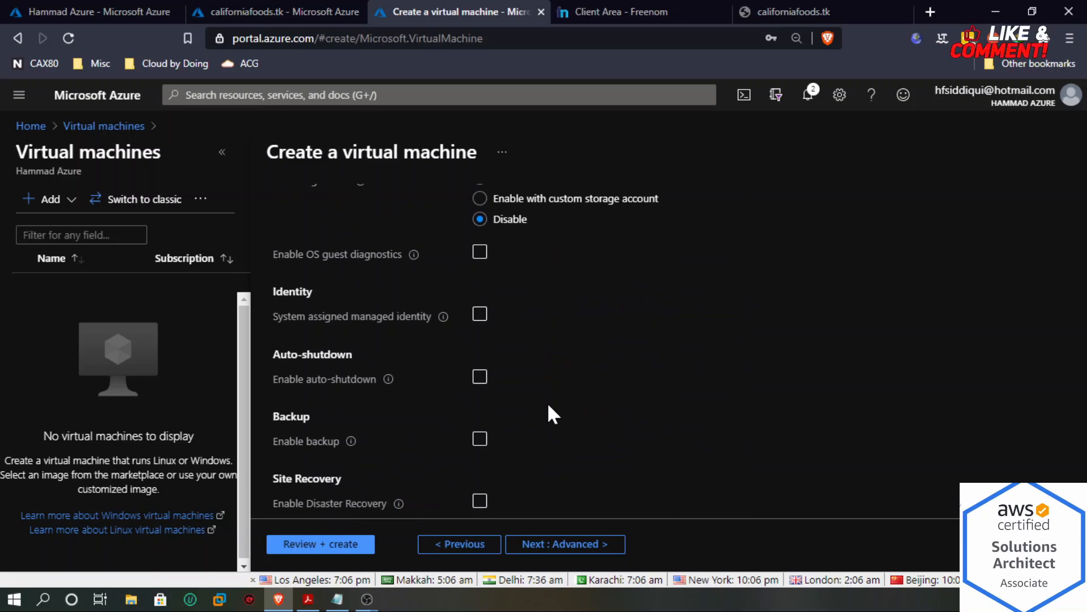
pyautogui.click(602, 547)
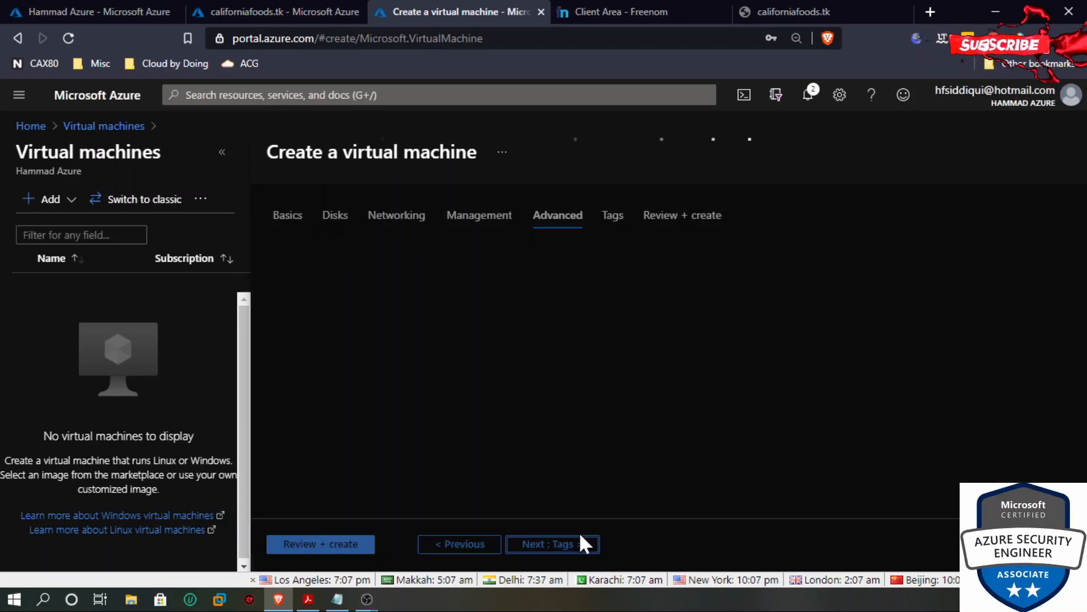
# Leave the advanced options and tags empty, and create the AD-Server virtual machine.
pyautogui.click(552, 545)
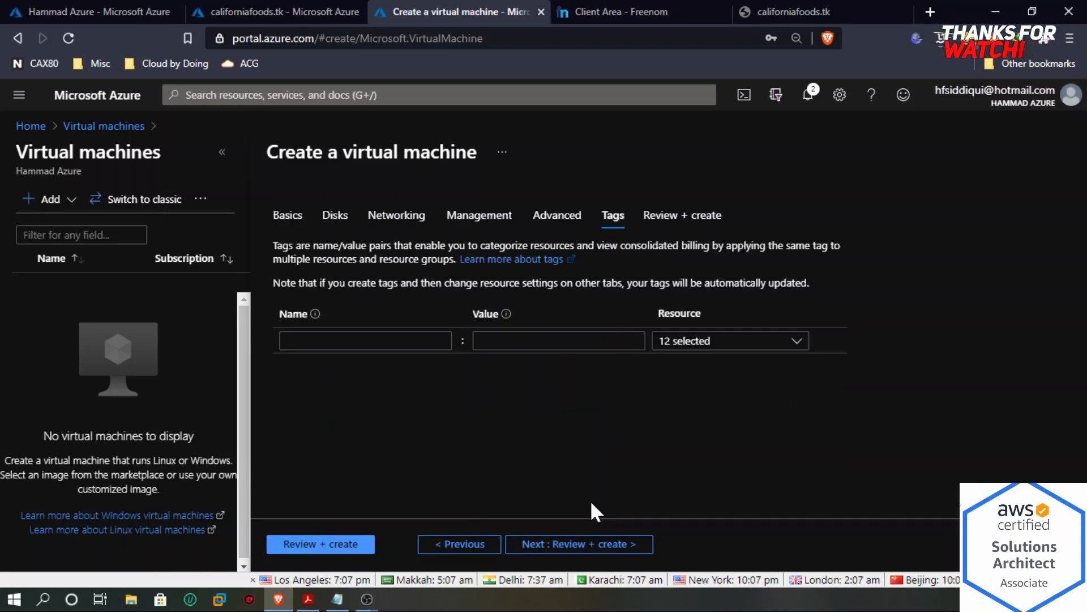
pyautogui.click(586, 549)
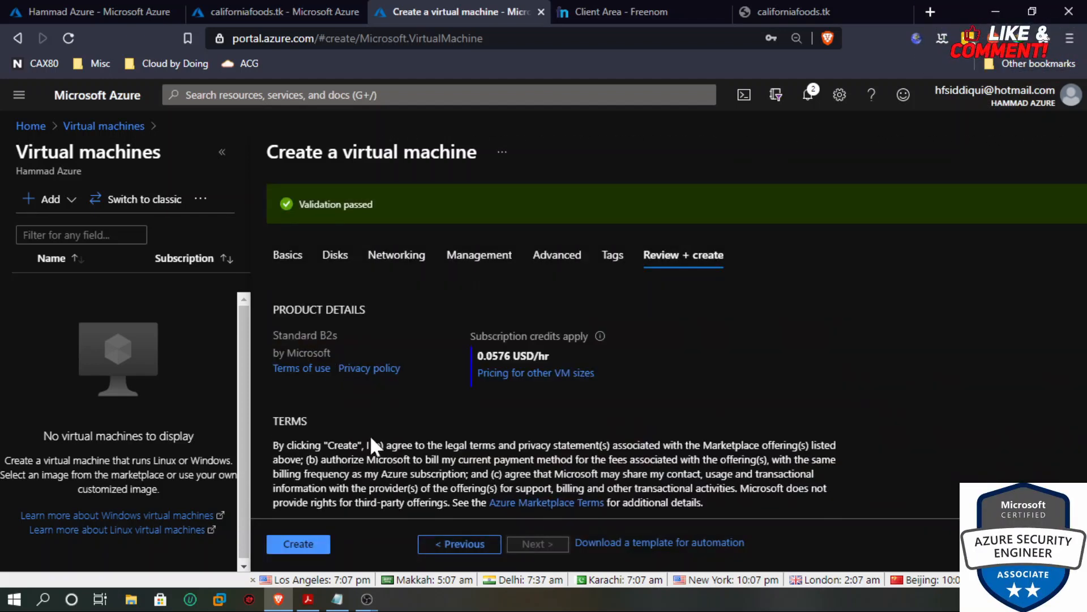
pyautogui.click(299, 545)
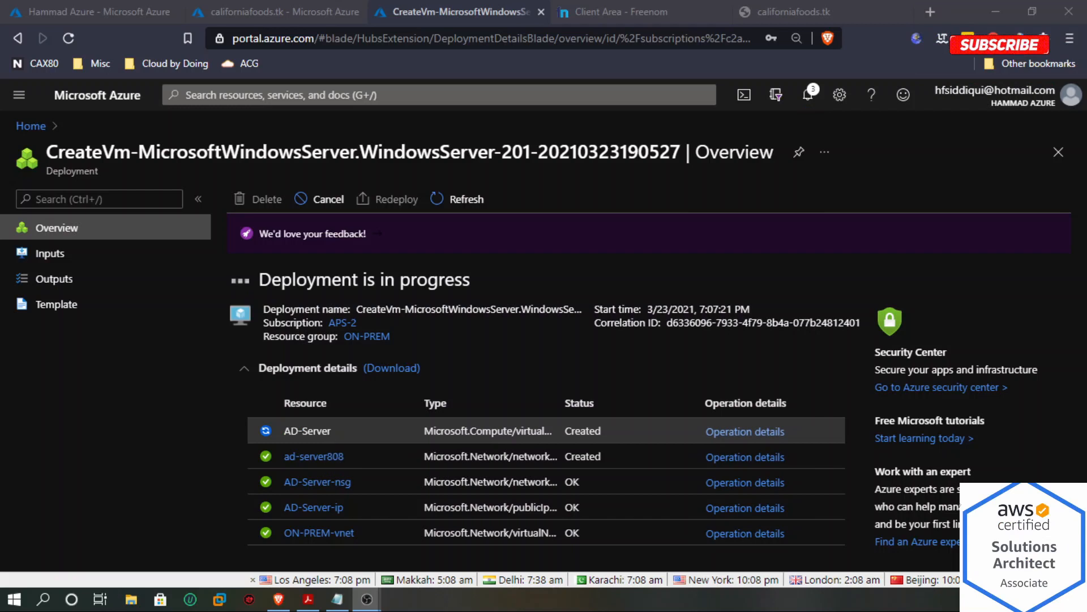
pyautogui.moveTo(561, 404); pyautogui.dragTo(635, 413)
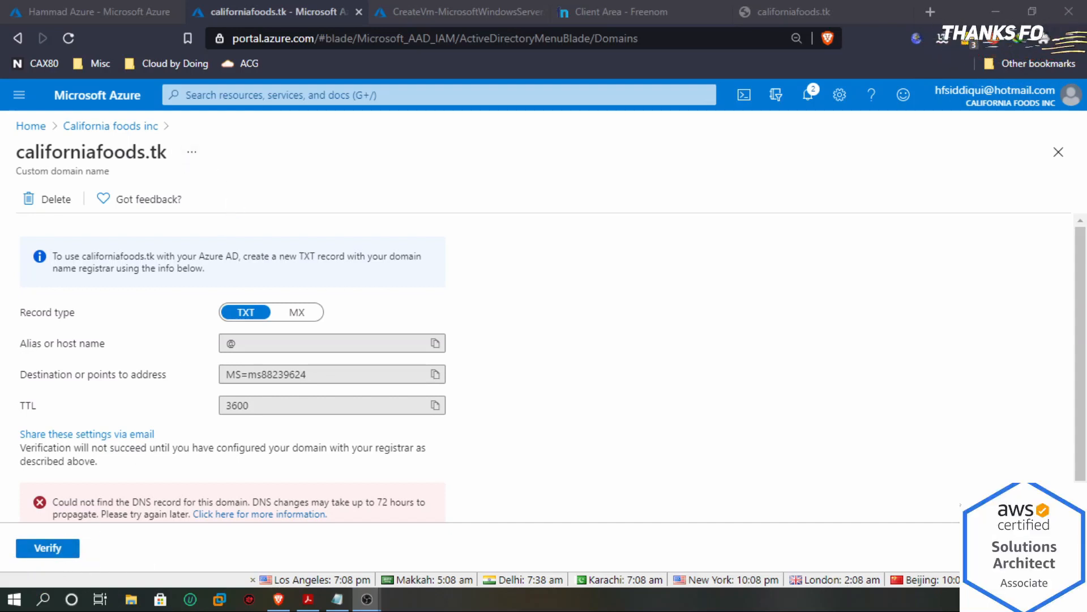
# Leave the californiafoods.tk domain page for the California foods inc tenant's Azure home page and examine the options offered there.
pyautogui.click(113, 126)
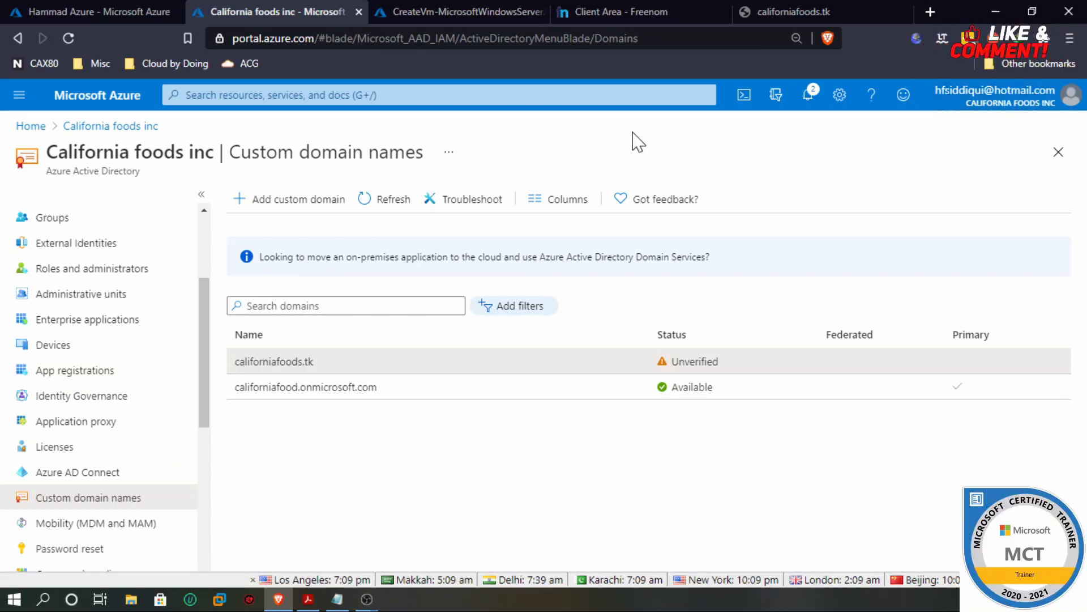
pyautogui.click(39, 127)
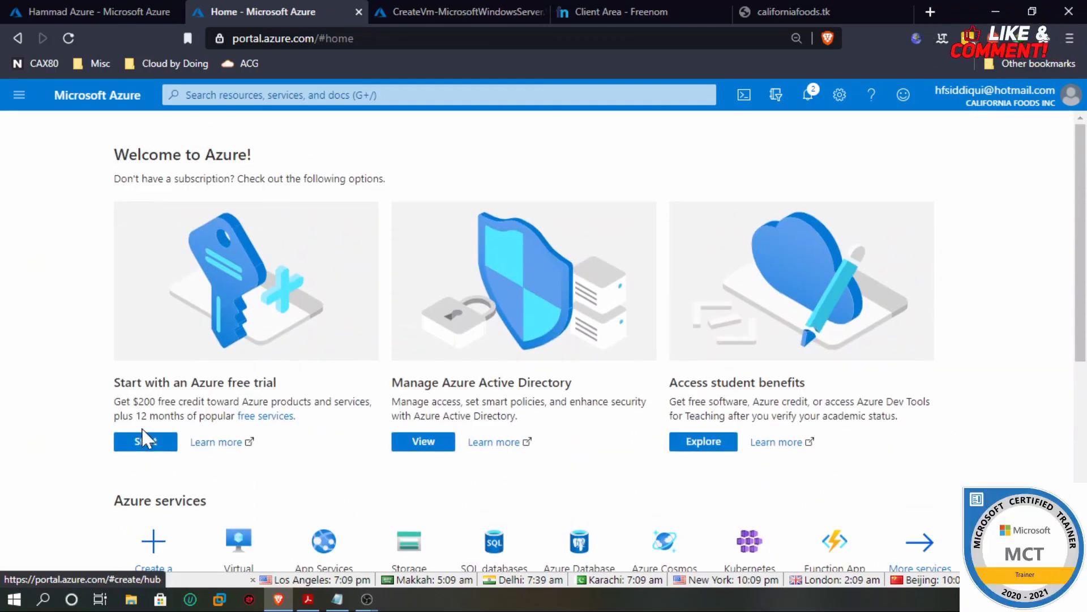
pyautogui.moveTo(213, 382); pyautogui.dragTo(277, 383)
pyautogui.moveTo(432, 382); pyautogui.dragTo(560, 382)
pyautogui.scroll(-3, 524, 340)
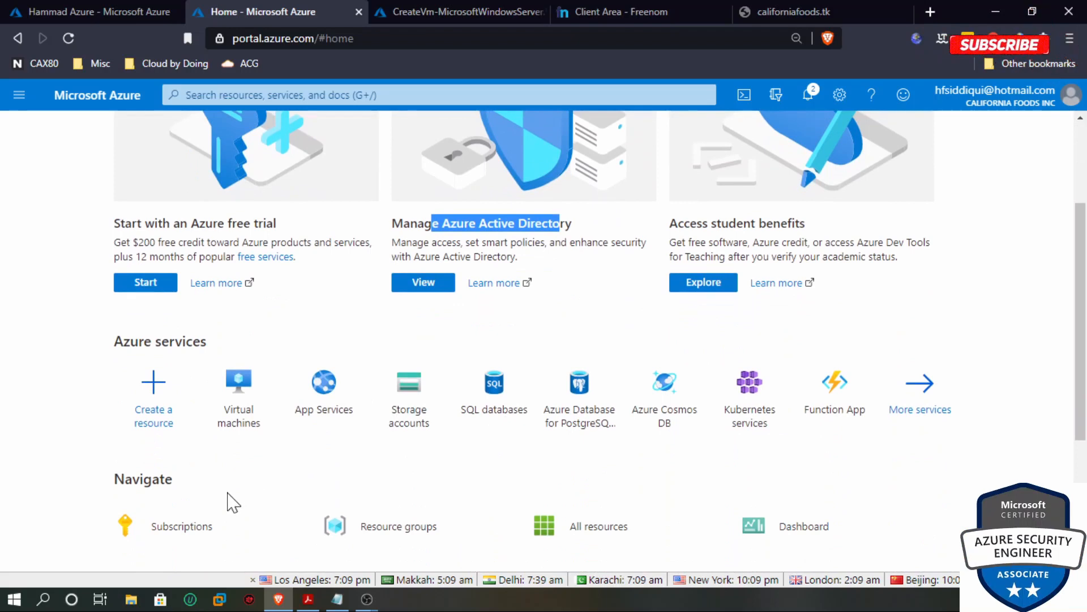
# Check the California foods inc directory for subscriptions without the global subscriptions filter, and return to the Azure home page.
pyautogui.click(184, 530)
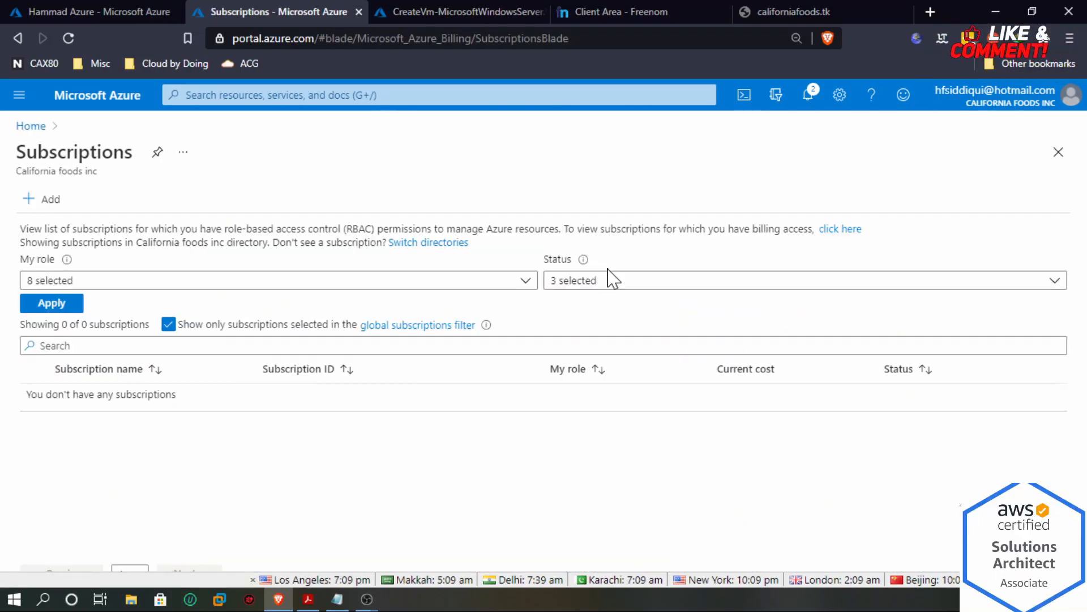
pyautogui.click(168, 325)
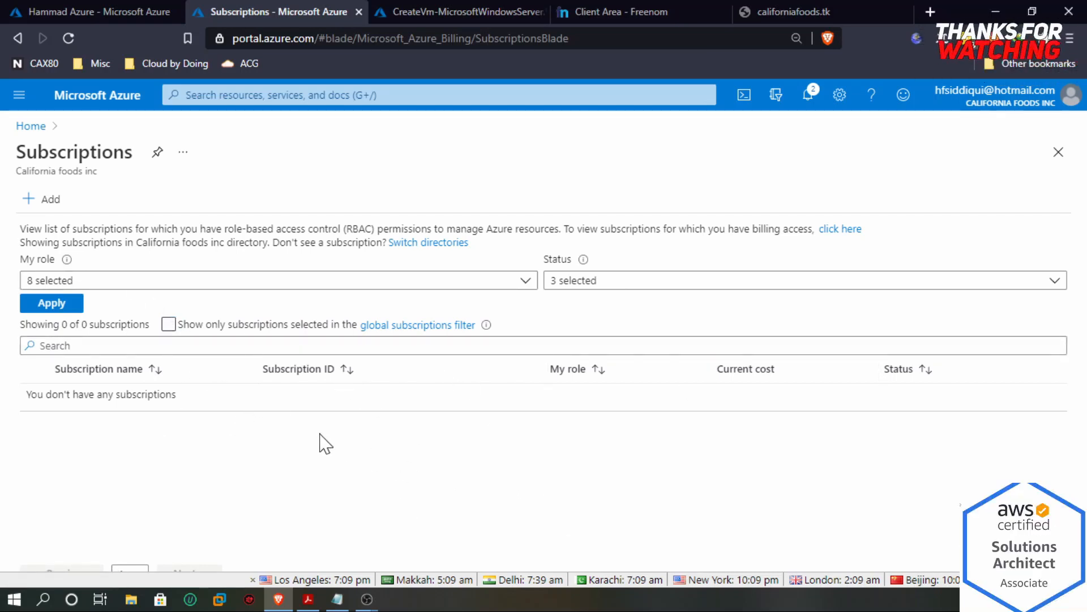
pyautogui.click(27, 128)
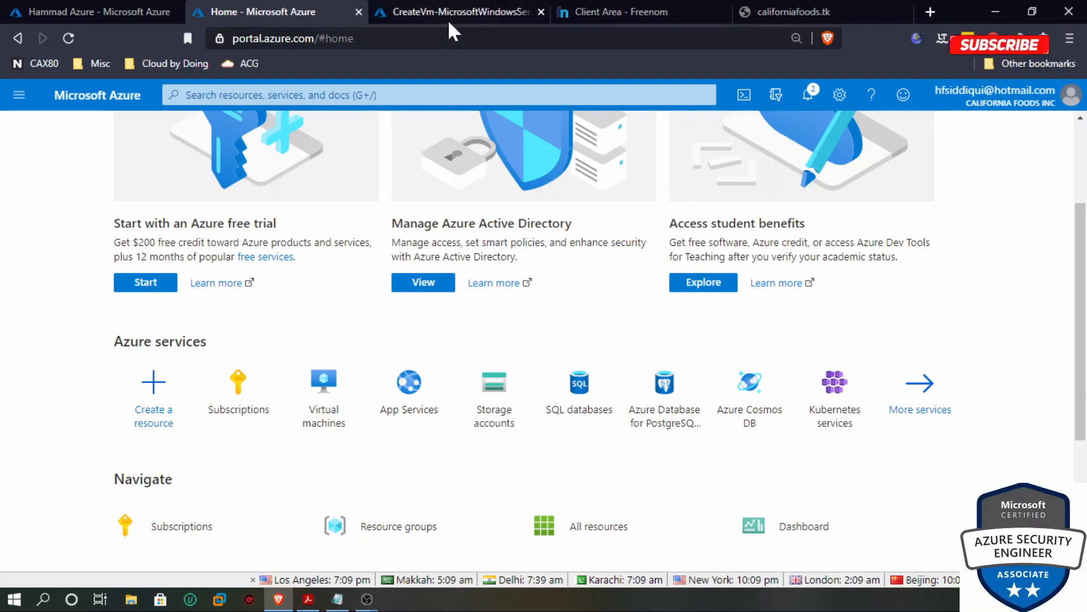
# Go to the AD-Server virtual machine from its completed deployment and save its RDP connection file as AD-Server in Pictures.
pyautogui.click(485, 13)
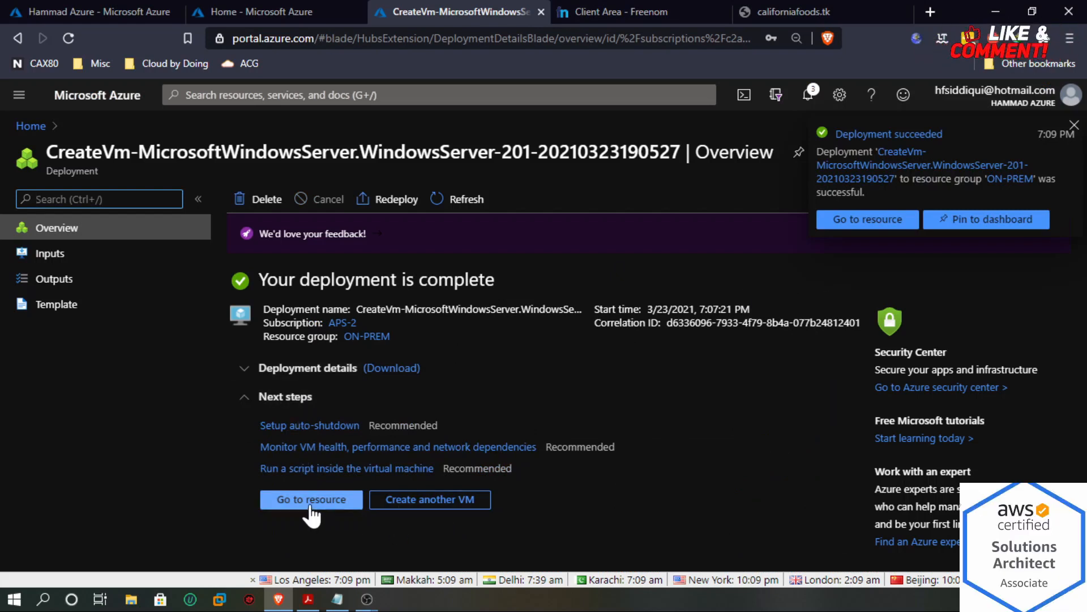
pyautogui.click(310, 502)
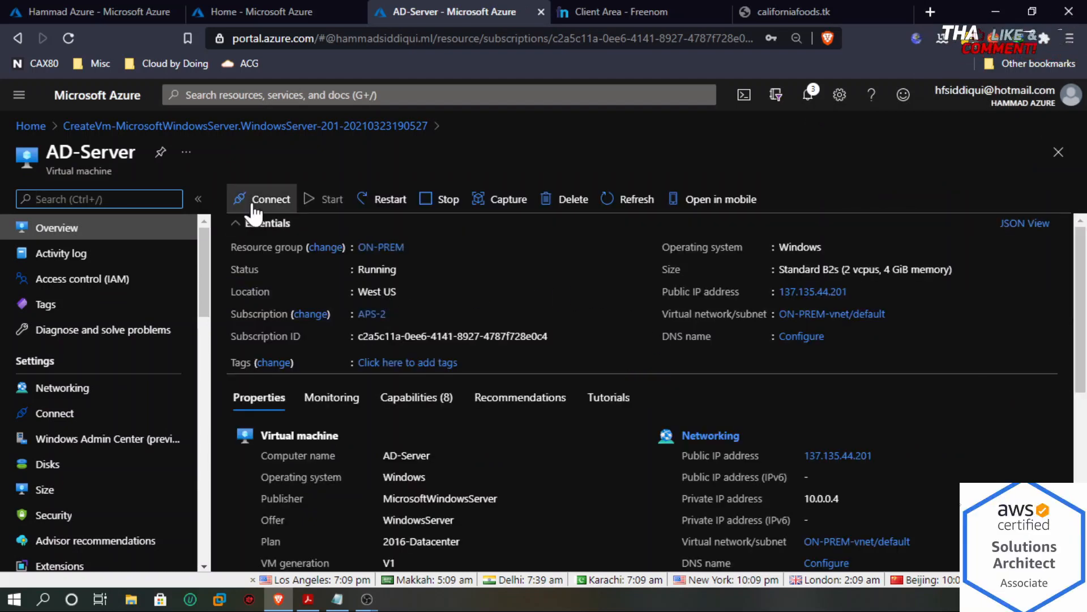
pyautogui.click(251, 202)
pyautogui.click(243, 226)
pyautogui.click(282, 449)
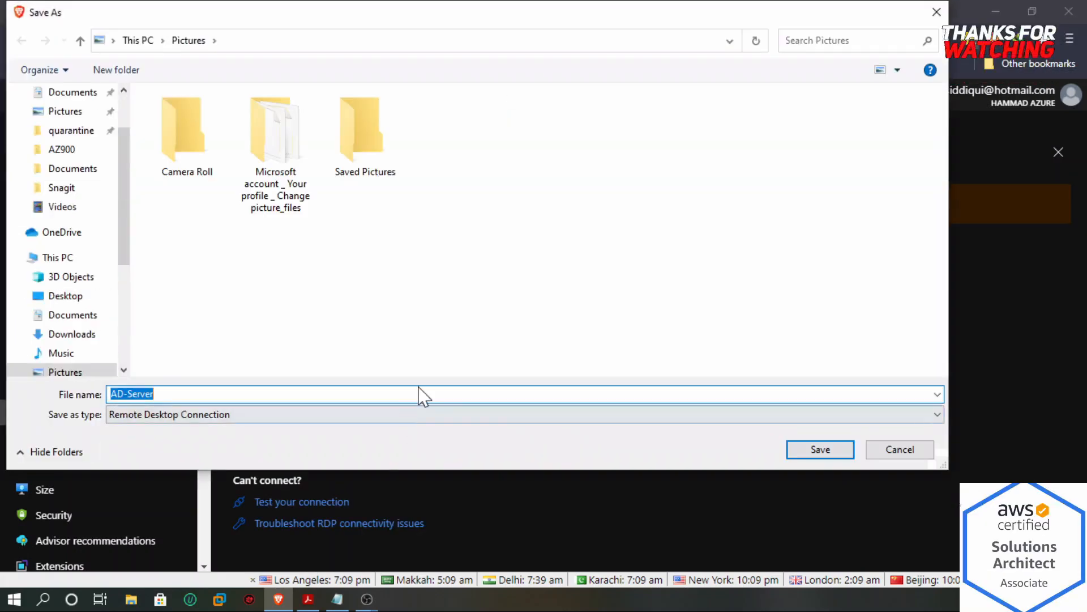
pyautogui.click(816, 449)
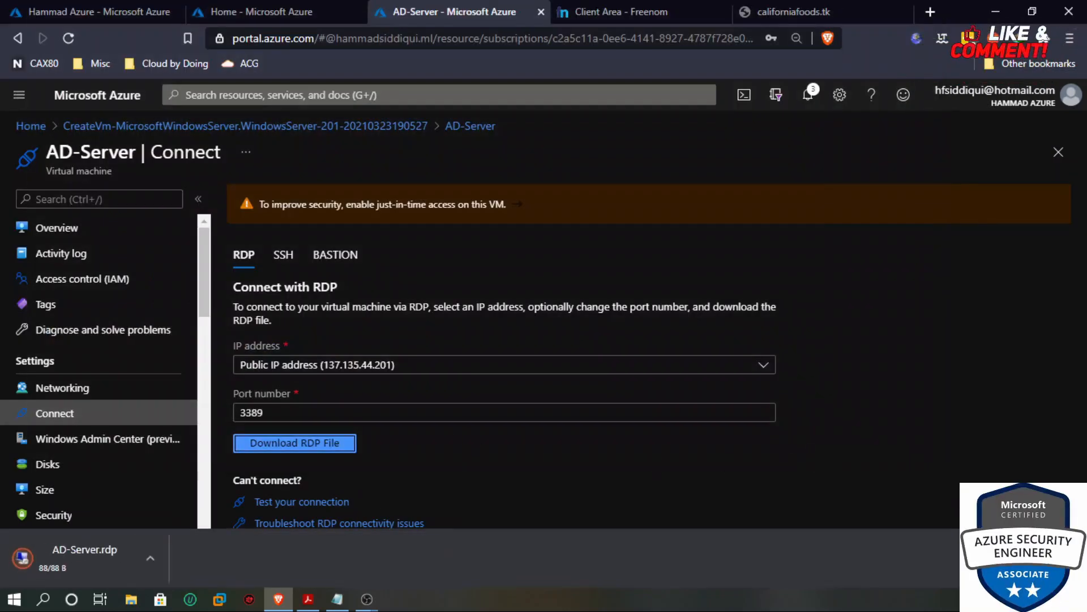
# Open AD-Server.rdp and connect as testadmin with the account password, accepting the unknown publisher and the untrusted certificate.
pyautogui.click(110, 563)
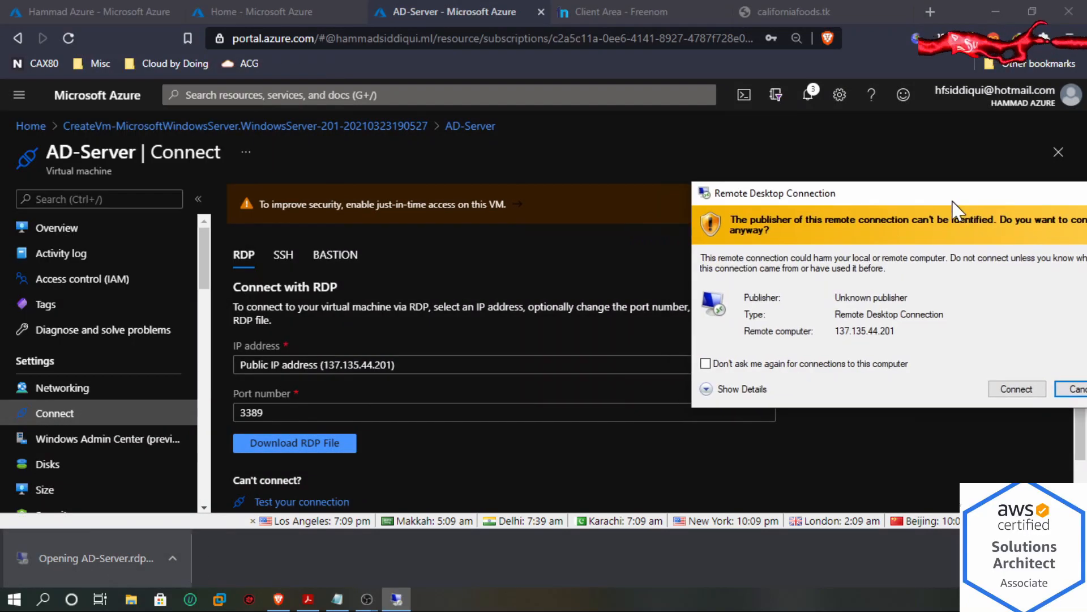
pyautogui.moveTo(801, 209); pyautogui.dragTo(413, 194)
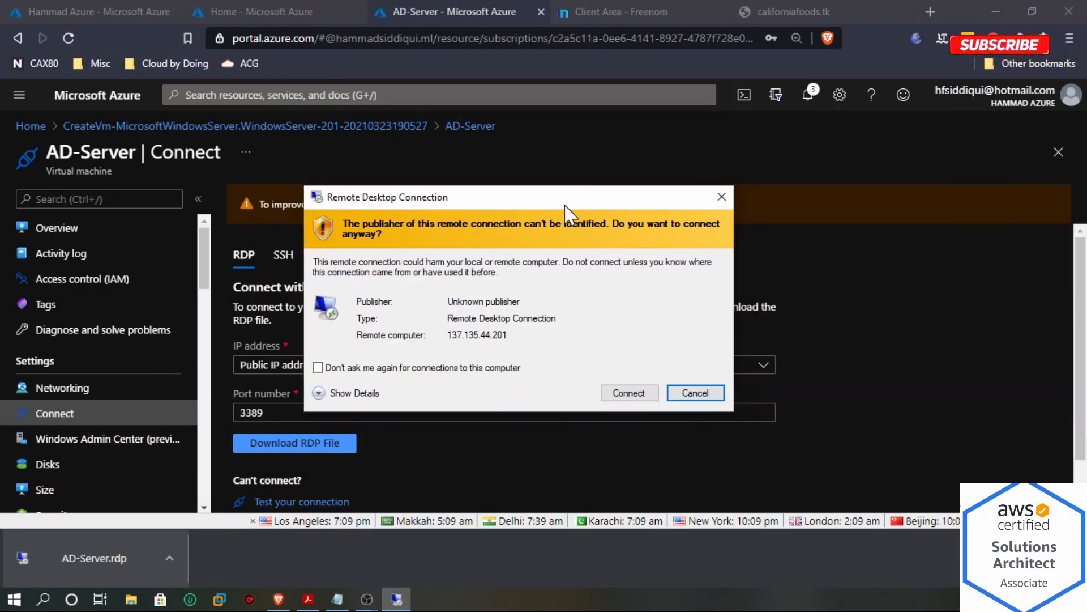
pyautogui.click(615, 392)
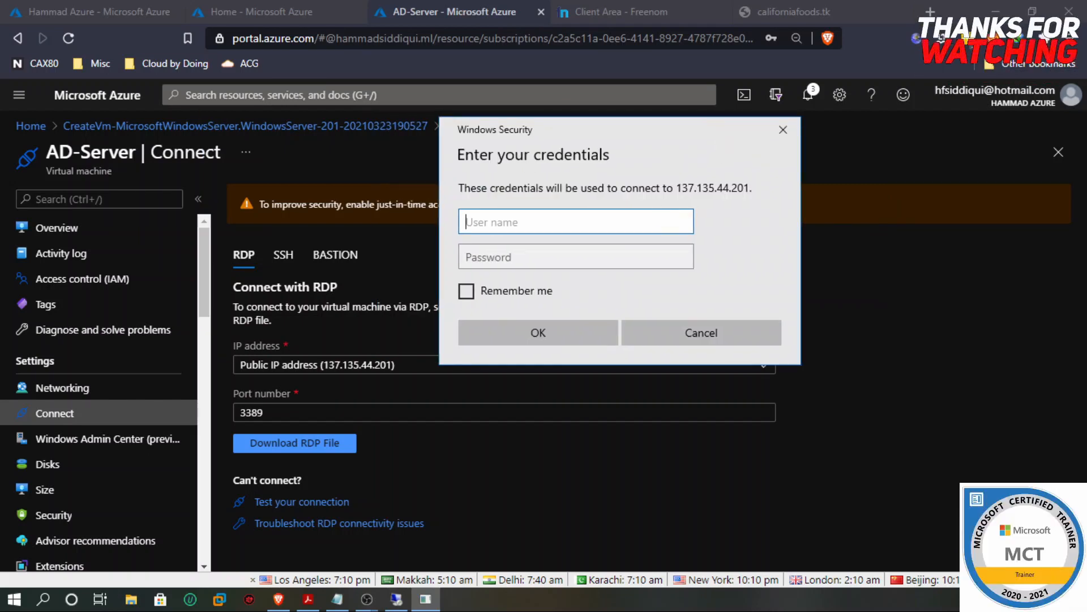
pyautogui.write('testadmin')
pyautogui.press('Tab')
pyautogui.write('•••')
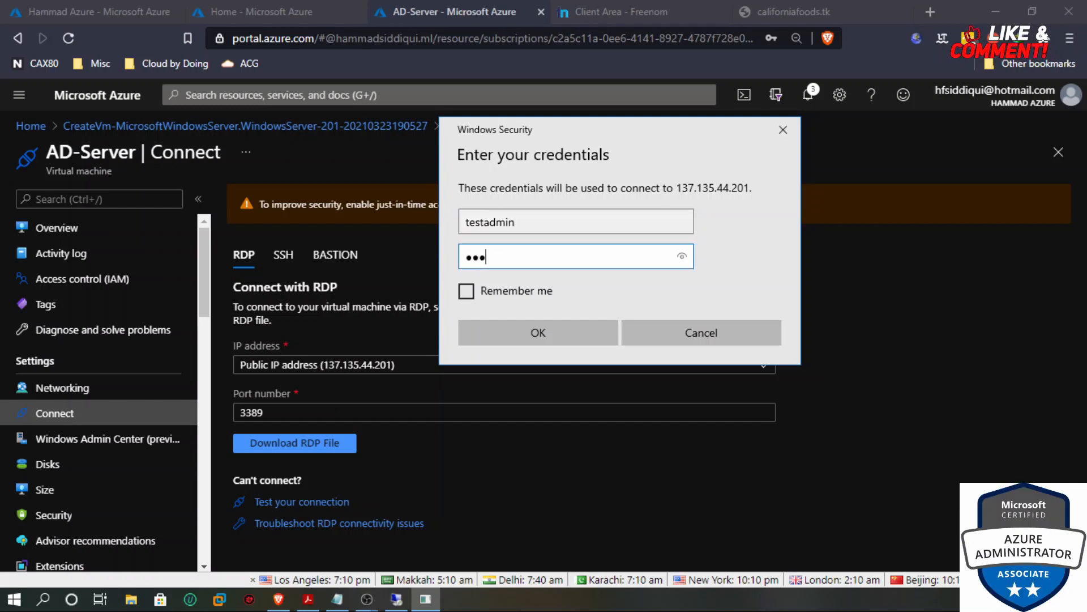
pyautogui.write('•••••••')
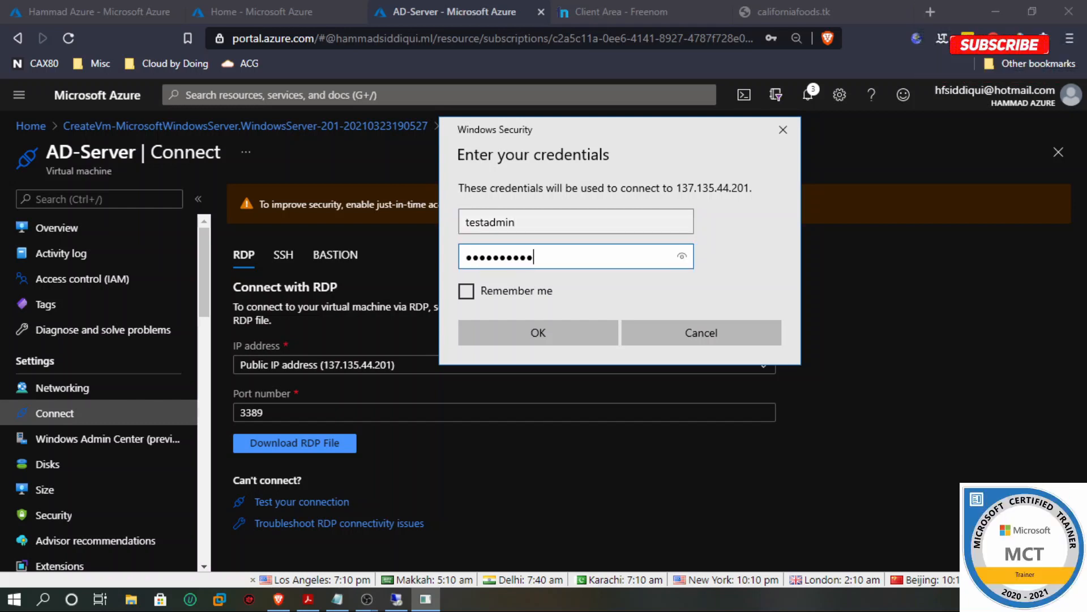
pyautogui.press('Return')
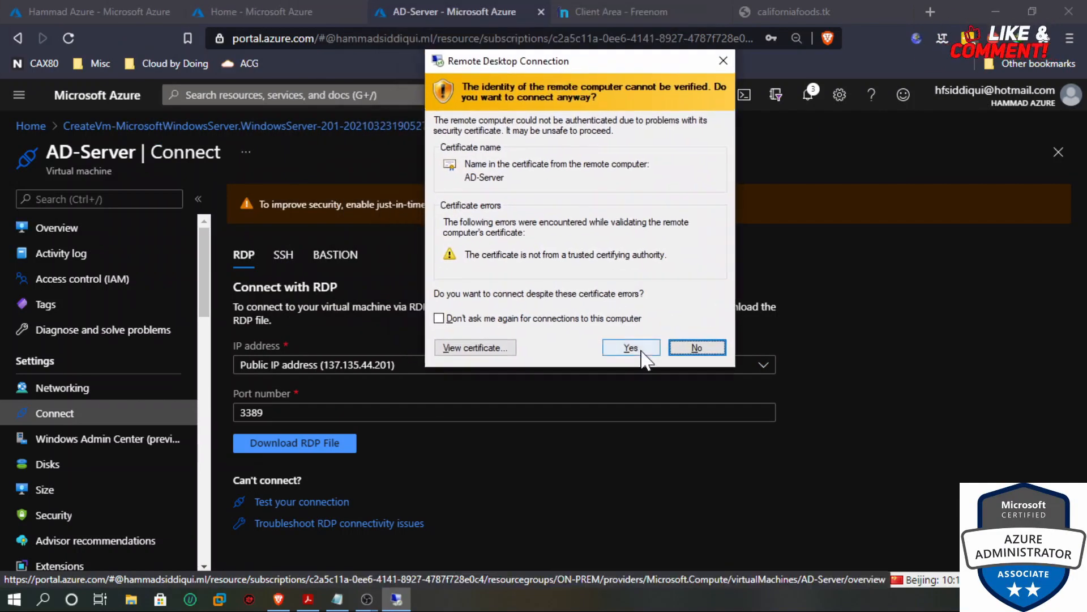
pyautogui.click(642, 350)
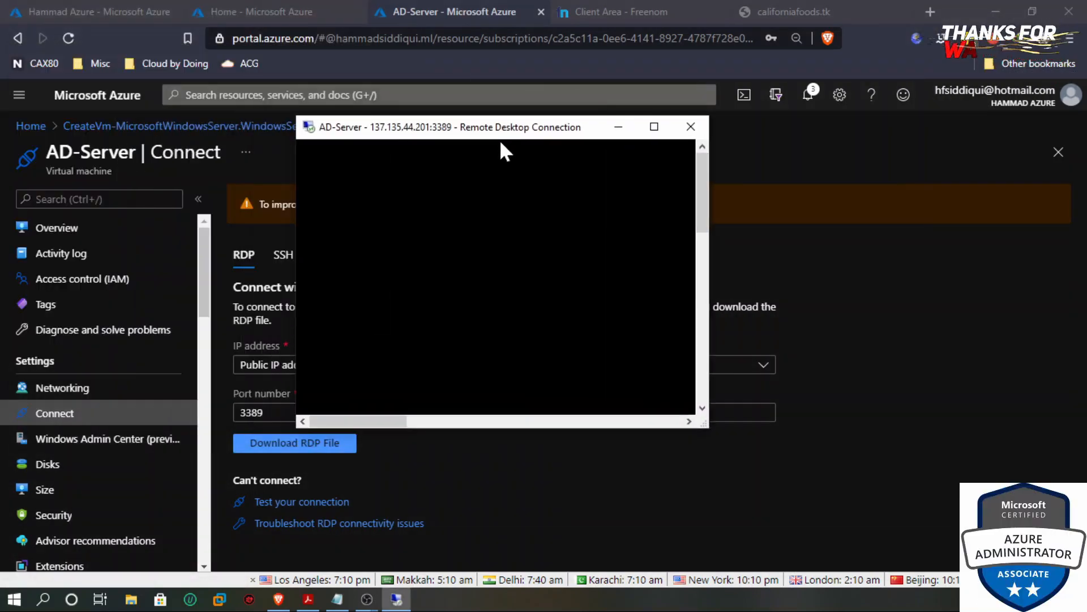
# Enlarge the remote desktop window, accept the prompt in the session's blue side pane, and switch the session to full screen.
pyautogui.click(653, 127)
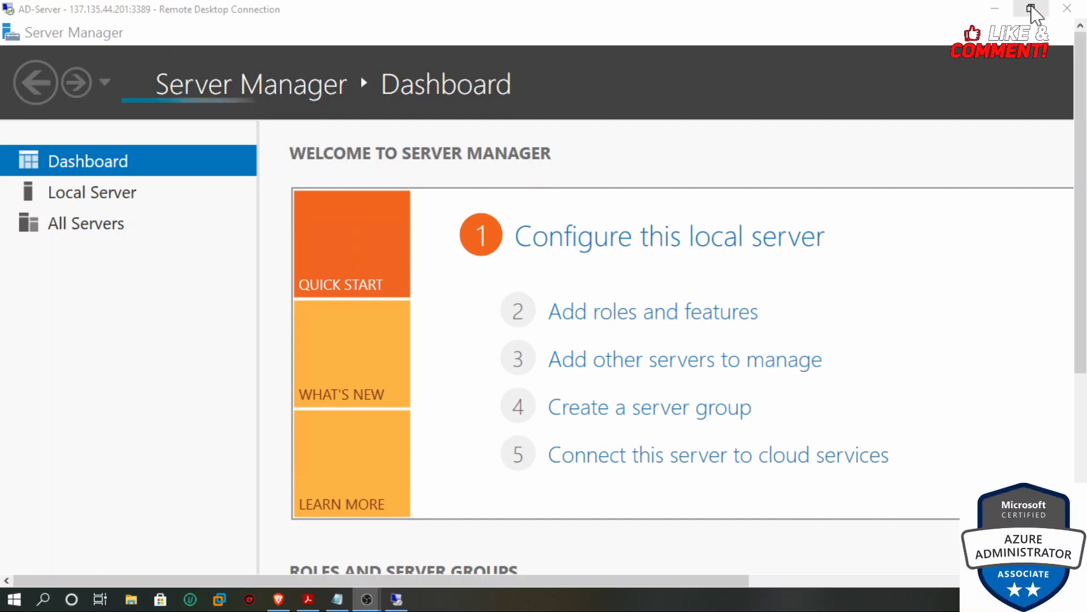
pyautogui.click(1031, 9)
pyautogui.moveTo(707, 420); pyautogui.dragTo(980, 533)
pyautogui.moveTo(705, 132); pyautogui.dragTo(432, 35)
pyautogui.moveTo(715, 437); pyautogui.dragTo(1041, 549)
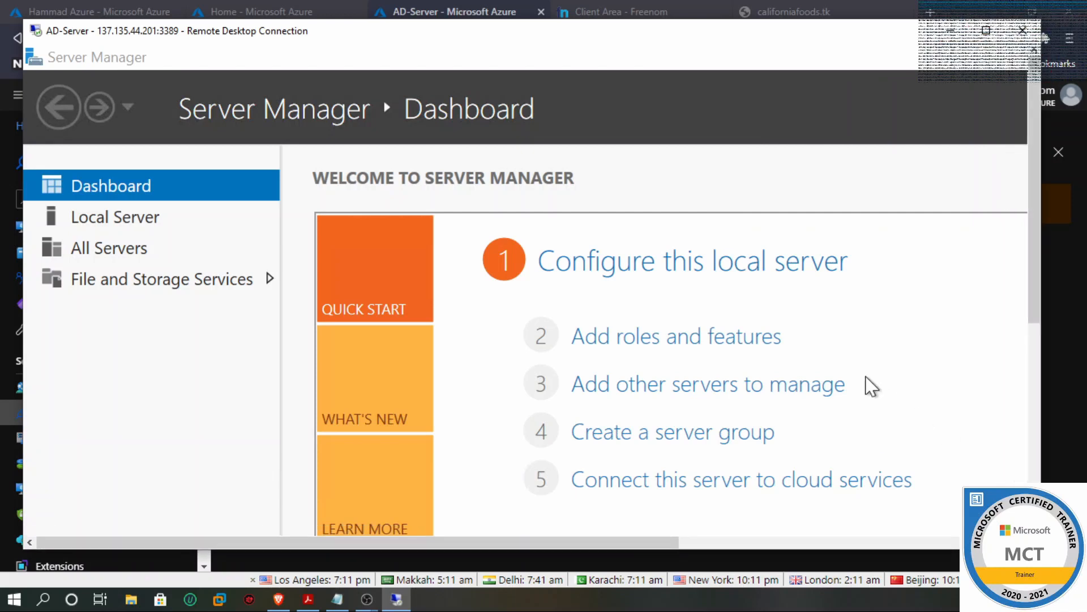
pyautogui.moveTo(1034, 310); pyautogui.dragTo(1050, 527)
pyautogui.moveTo(637, 544); pyautogui.dragTo(817, 543)
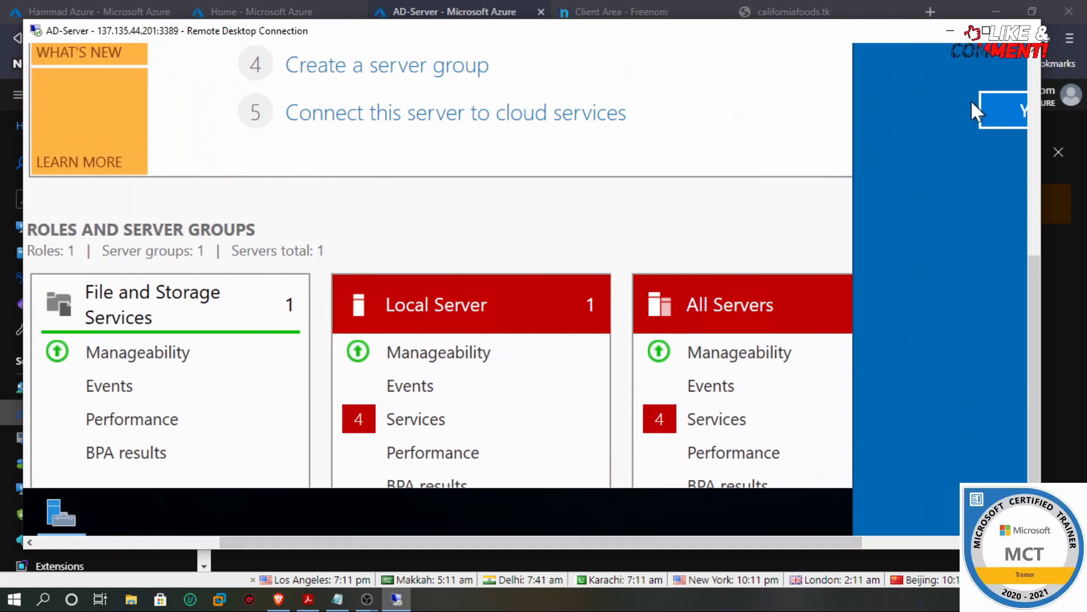
pyautogui.click(986, 110)
pyautogui.click(987, 31)
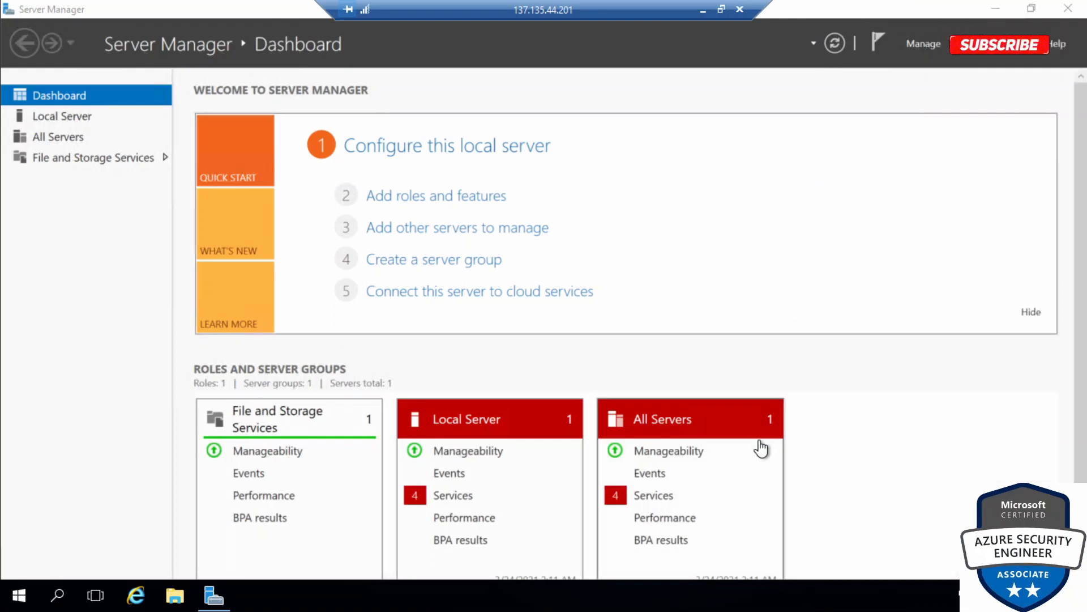
# Review the local server's Internet Explorer Enhanced Security Configuration in Server Manager and confirm its dialog.
pyautogui.scroll(-2, 798, 444)
pyautogui.scroll(2, 919, 462)
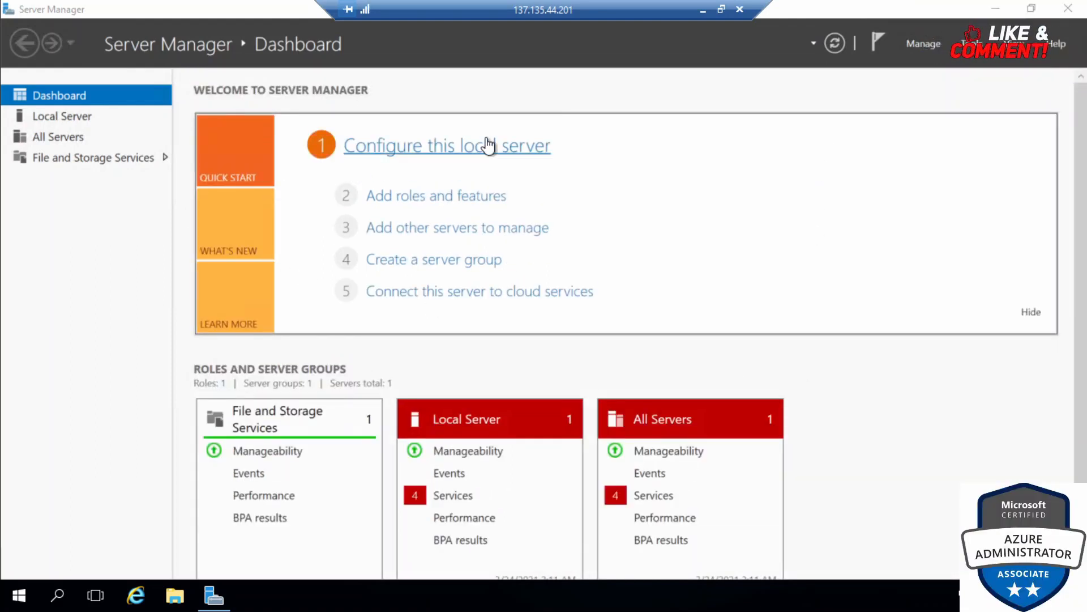
pyautogui.click(40, 118)
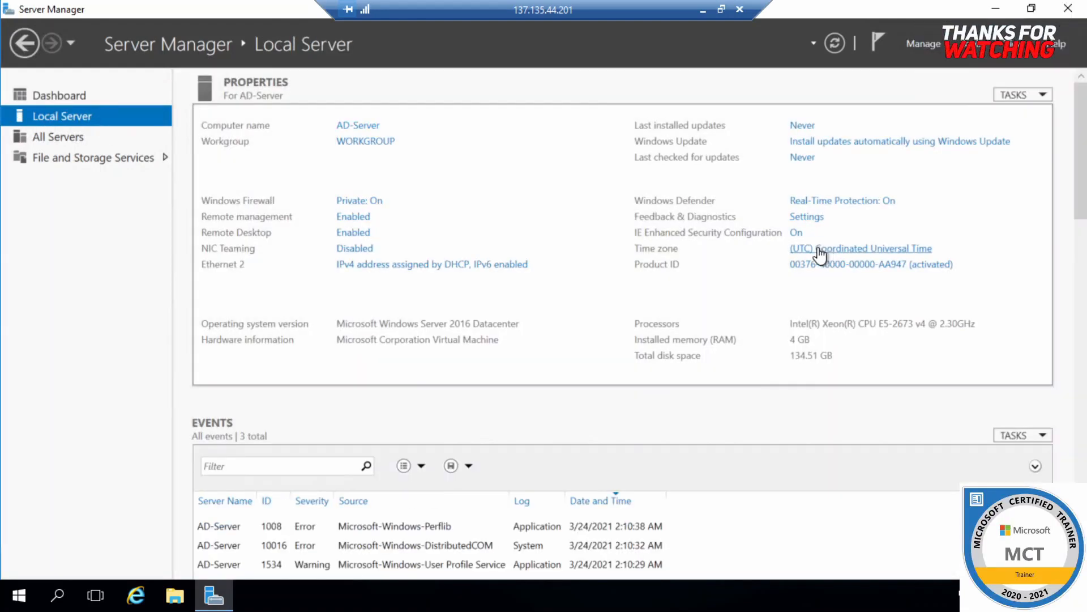
pyautogui.click(799, 232)
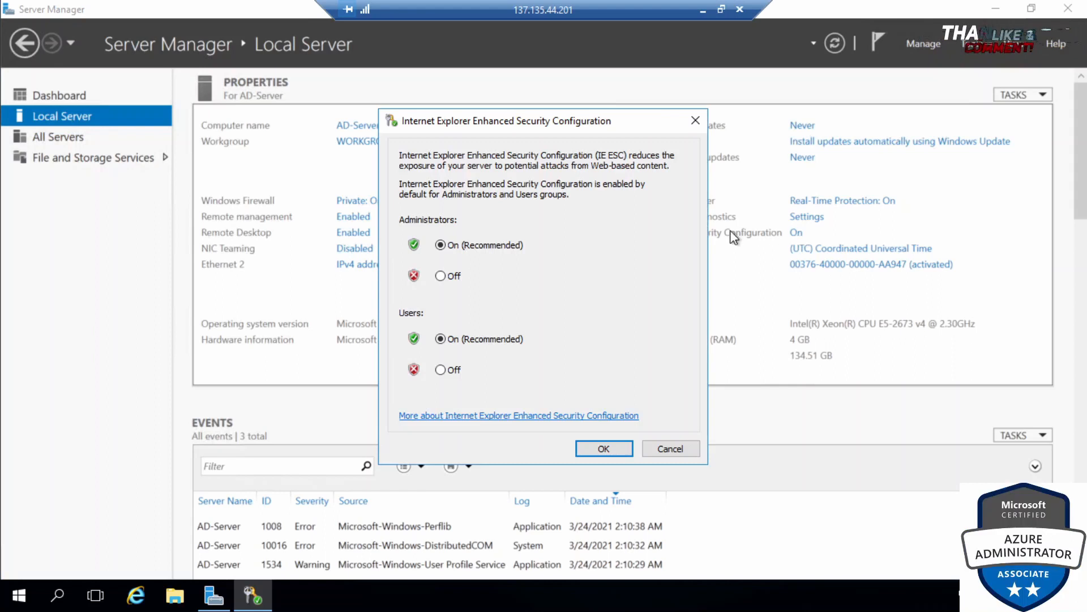
pyautogui.click(612, 450)
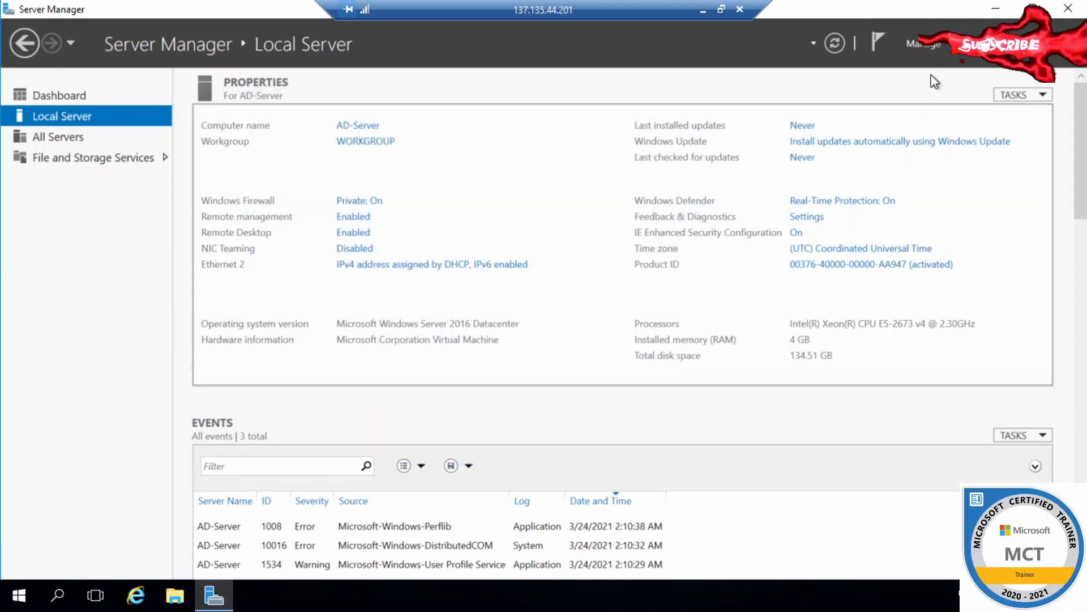
# Start adding roles and features with a role-based installation on AD-Server from the server pool, and continue to the server roles.
pyautogui.click(929, 42)
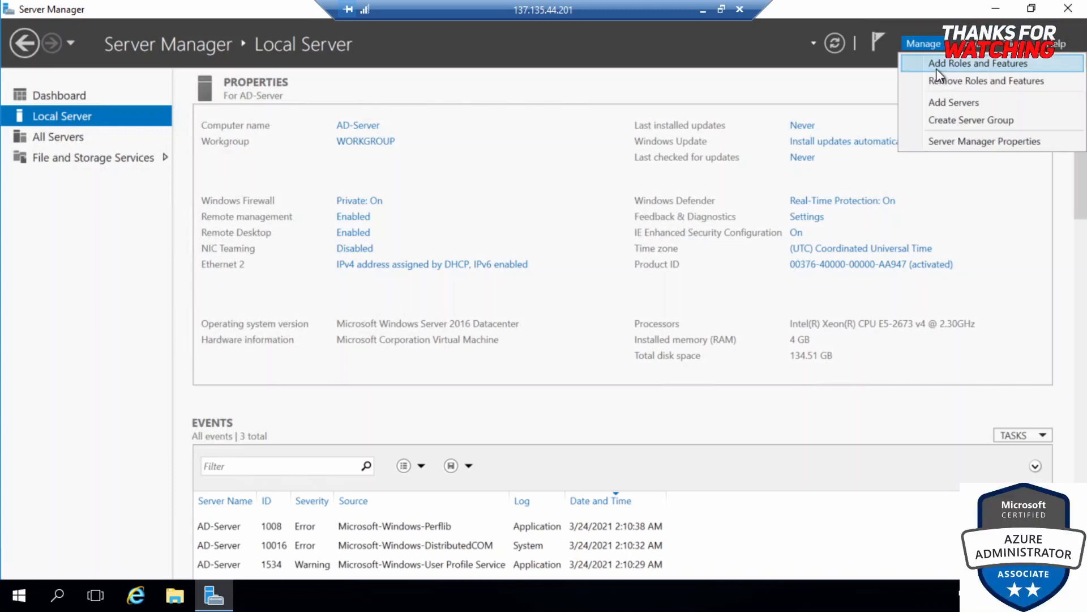
pyautogui.click(966, 67)
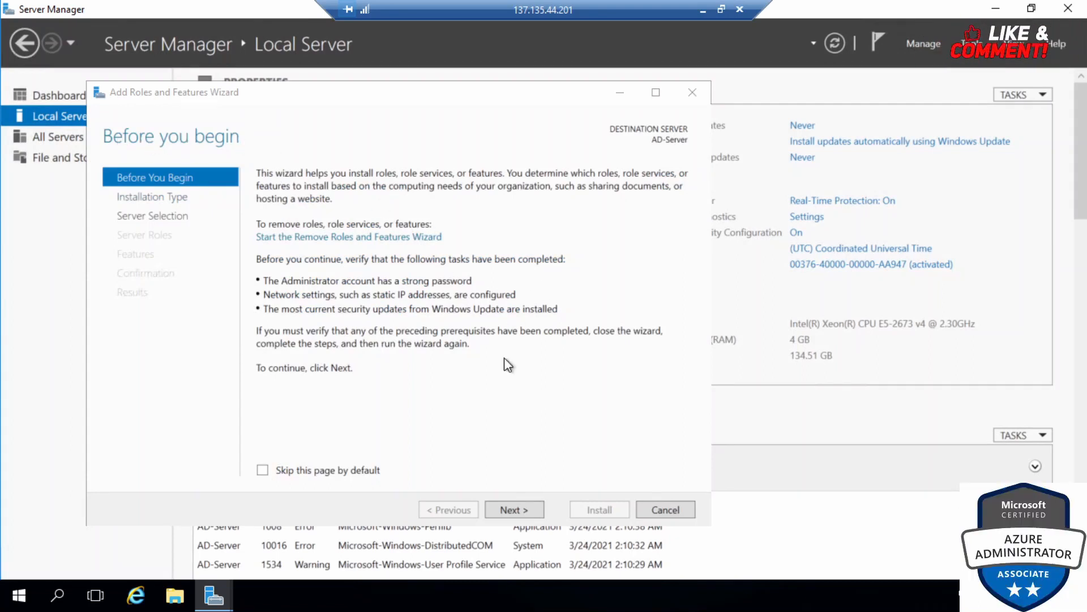
pyautogui.click(504, 508)
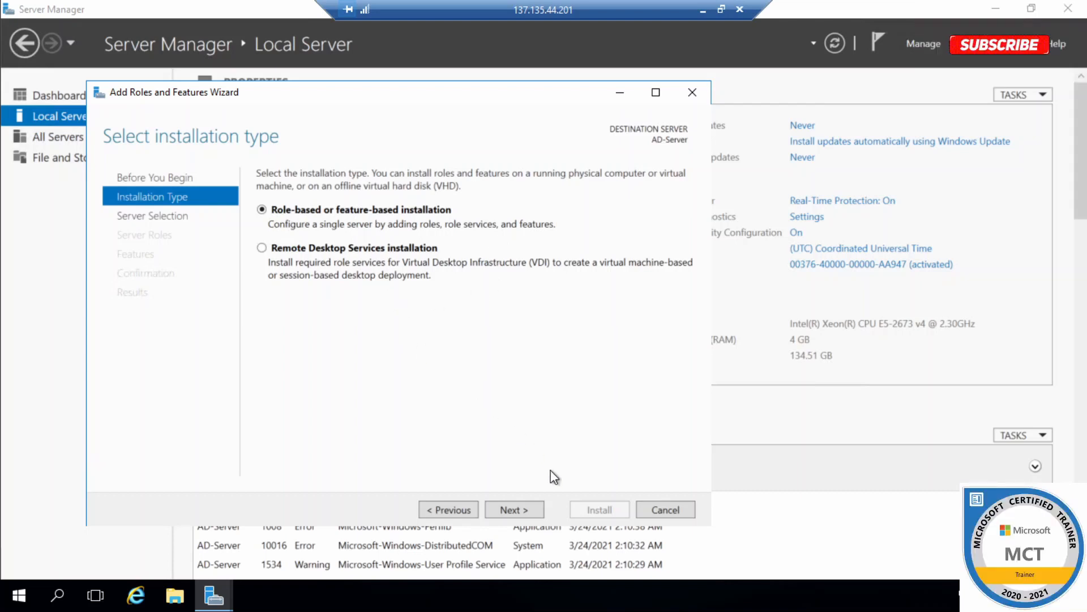
pyautogui.click(515, 510)
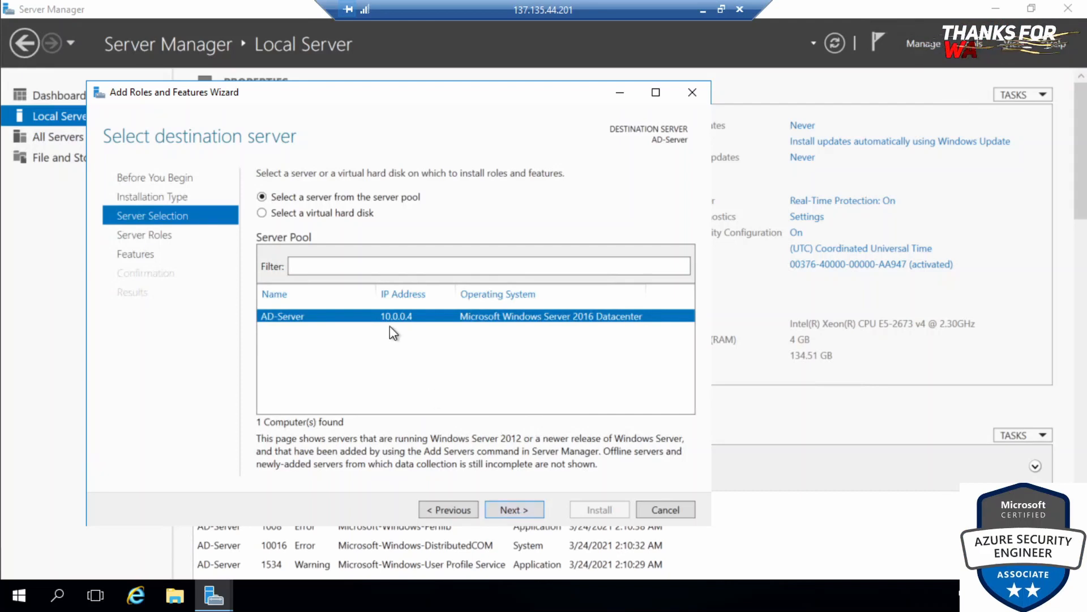
pyautogui.click(513, 510)
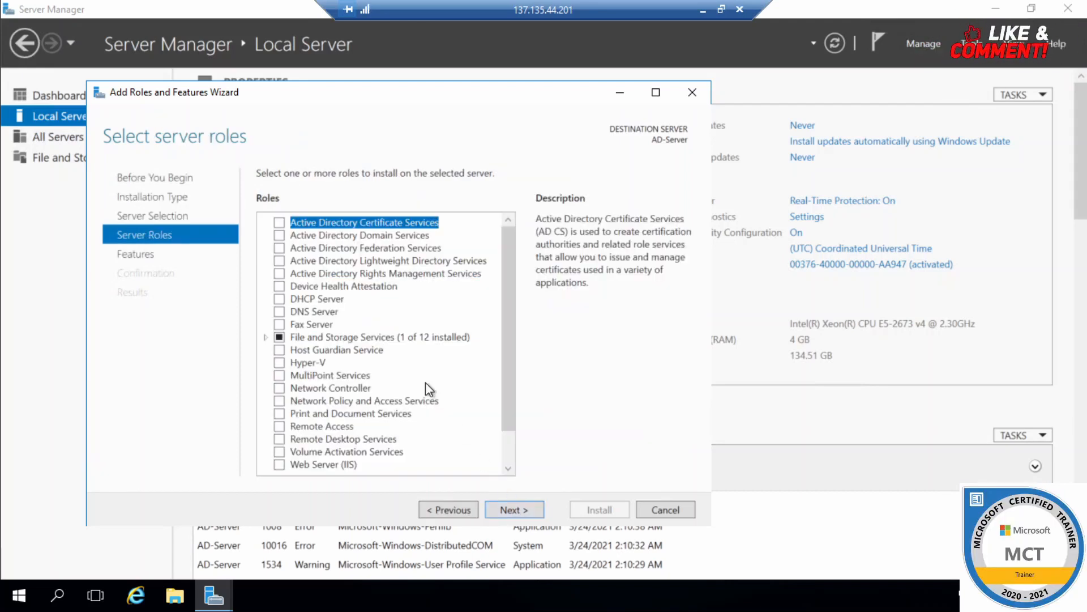
# Select the Active Directory Domain Services and DNS Server roles with their required features, continuing despite the static IP address warning.
pyautogui.click(279, 235)
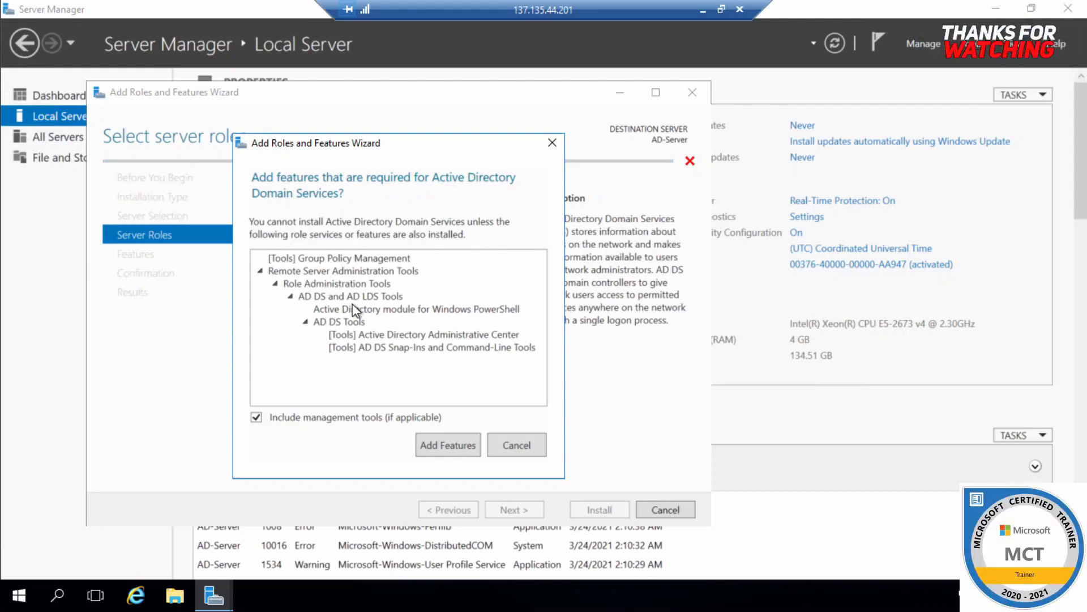
pyautogui.click(447, 444)
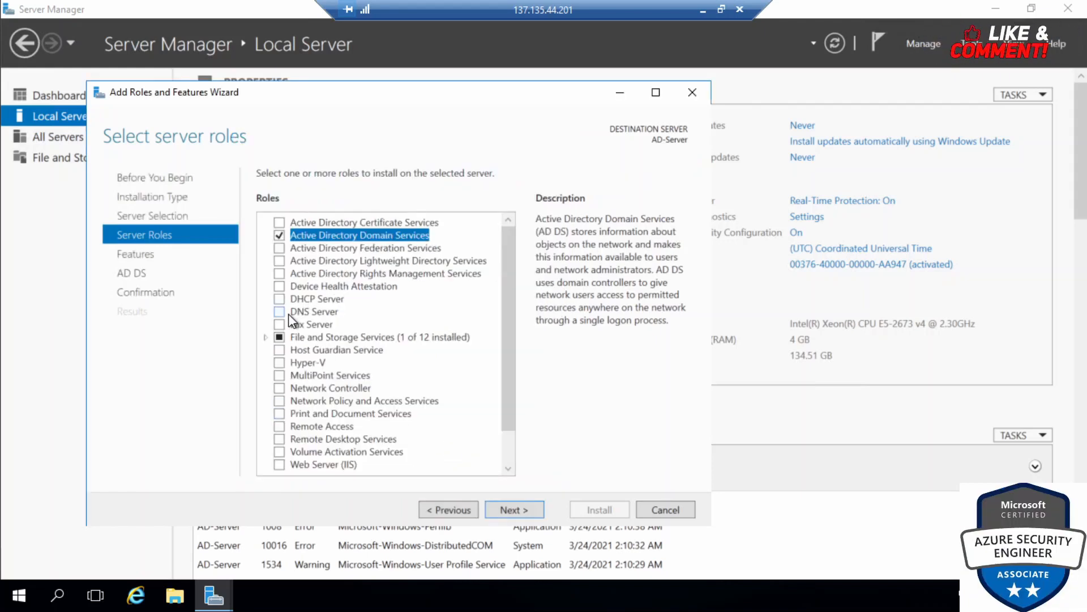
pyautogui.click(280, 312)
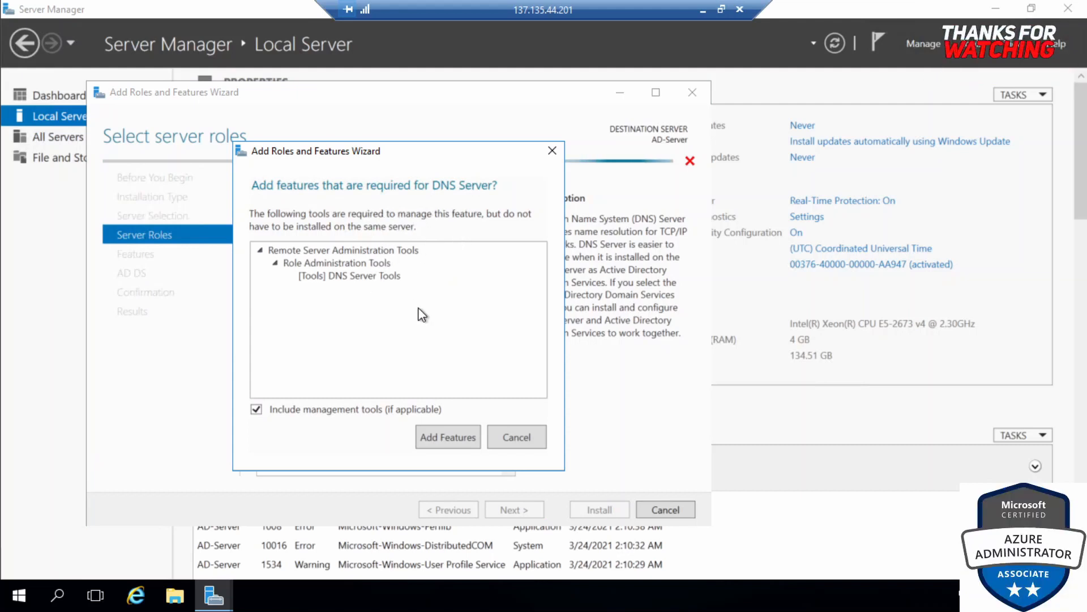
pyautogui.click(444, 439)
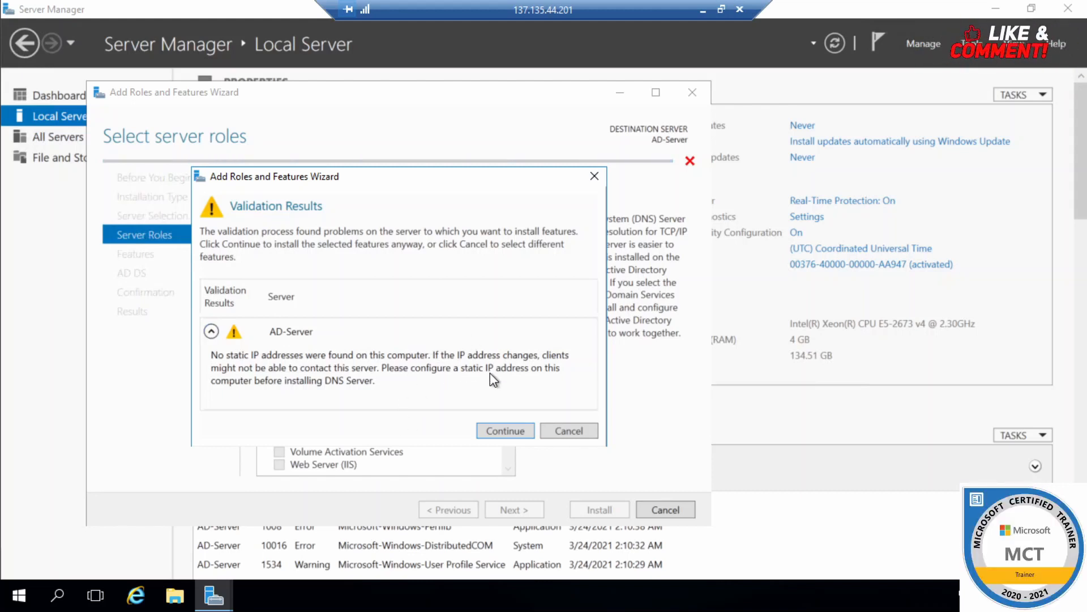
pyautogui.click(524, 430)
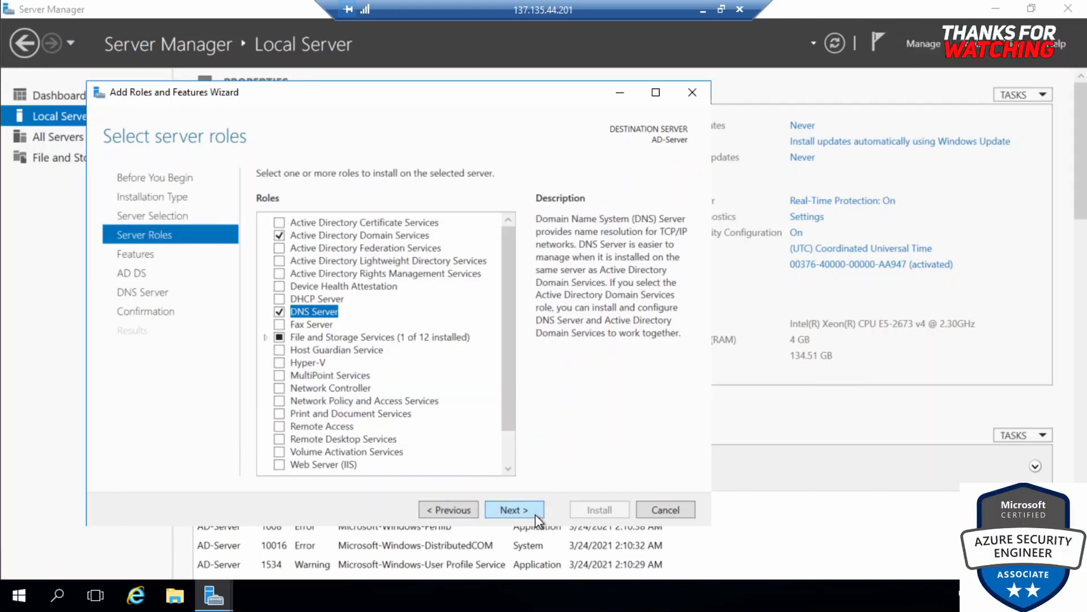
# Accept the selected roles, keep the default features, and continue past the AD DS notes to the DNS Server notes.
pyautogui.click(536, 514)
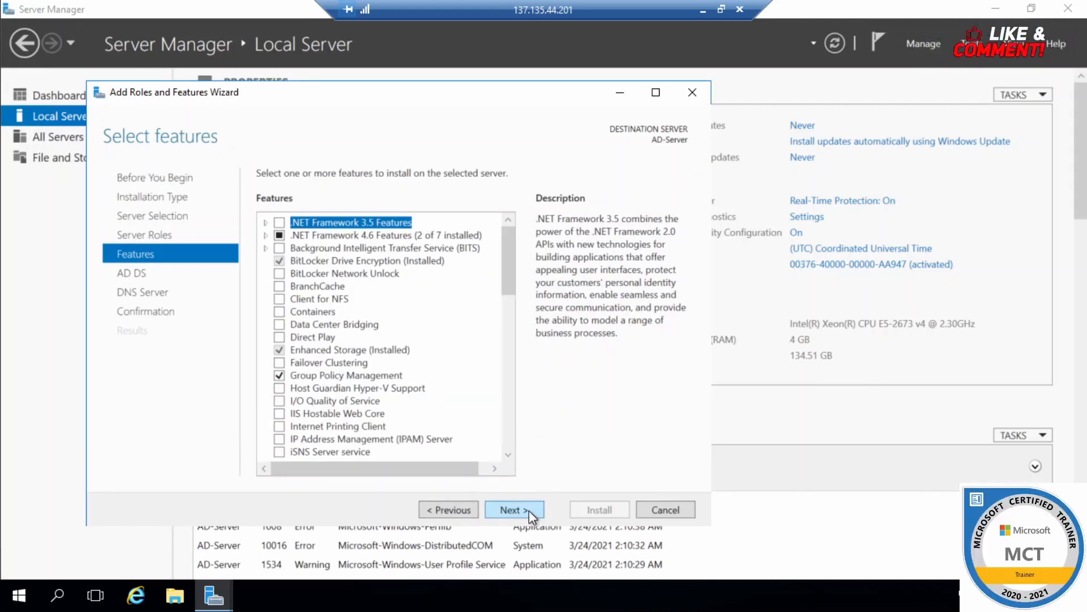
pyautogui.click(529, 511)
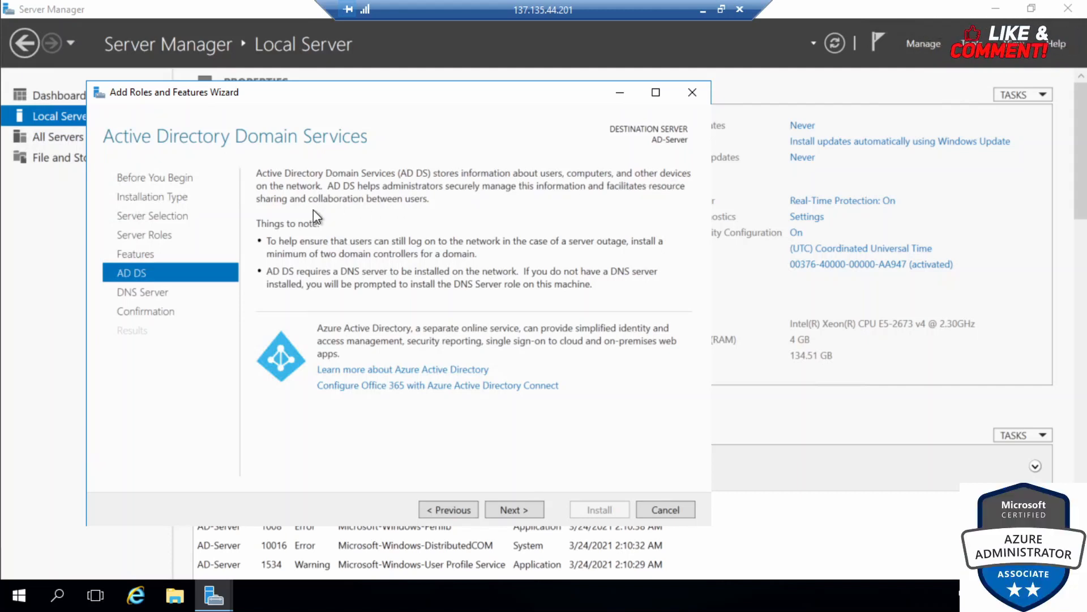
pyautogui.click(523, 509)
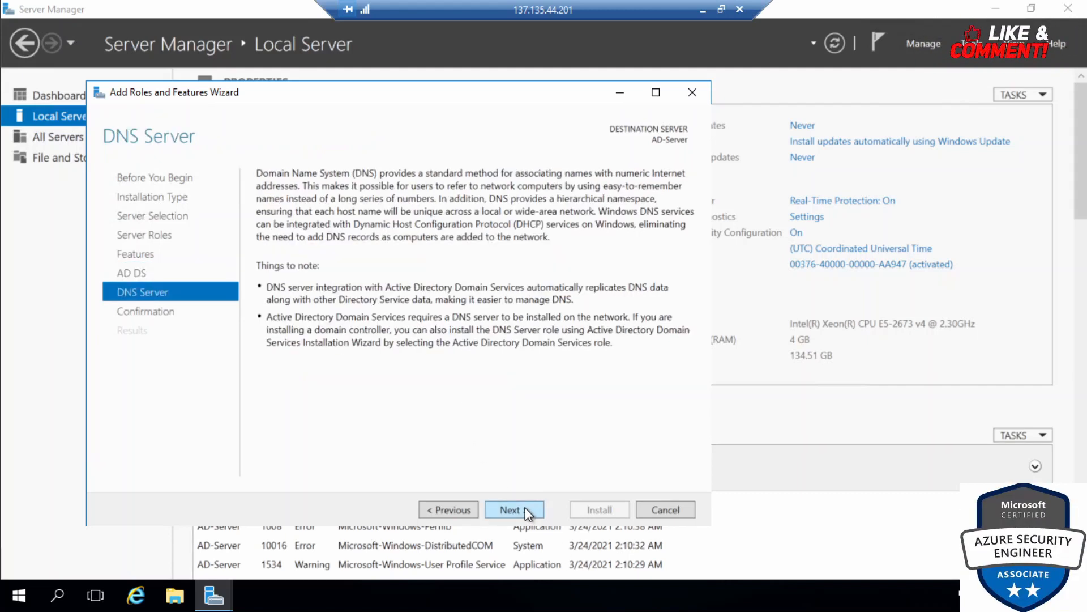
# Allow the destination server to restart automatically if required and install the selected AD DS and DNS Server roles.
pyautogui.click(525, 507)
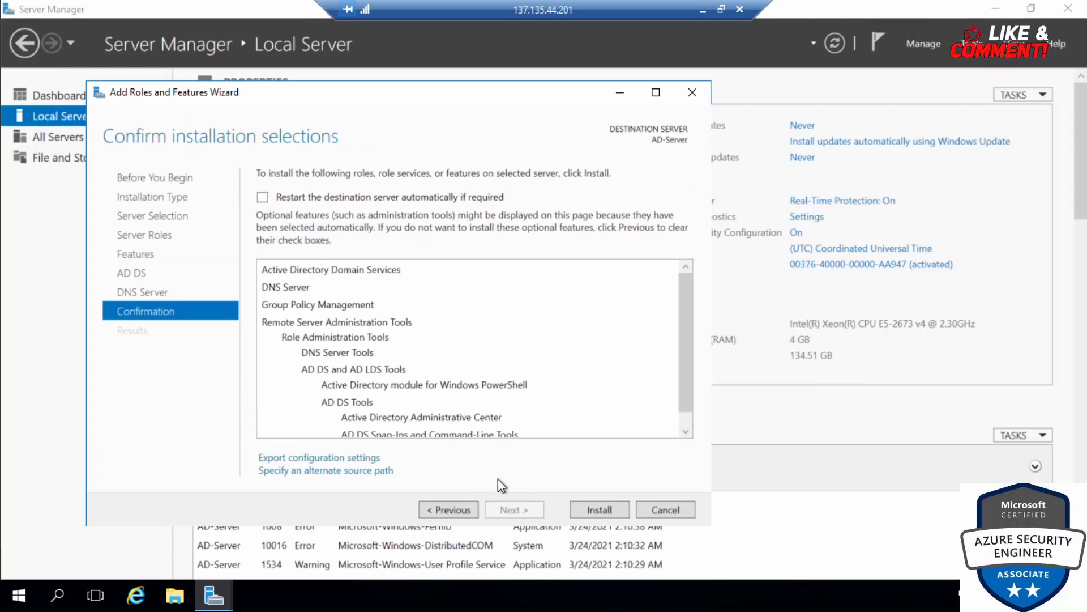
pyautogui.click(263, 196)
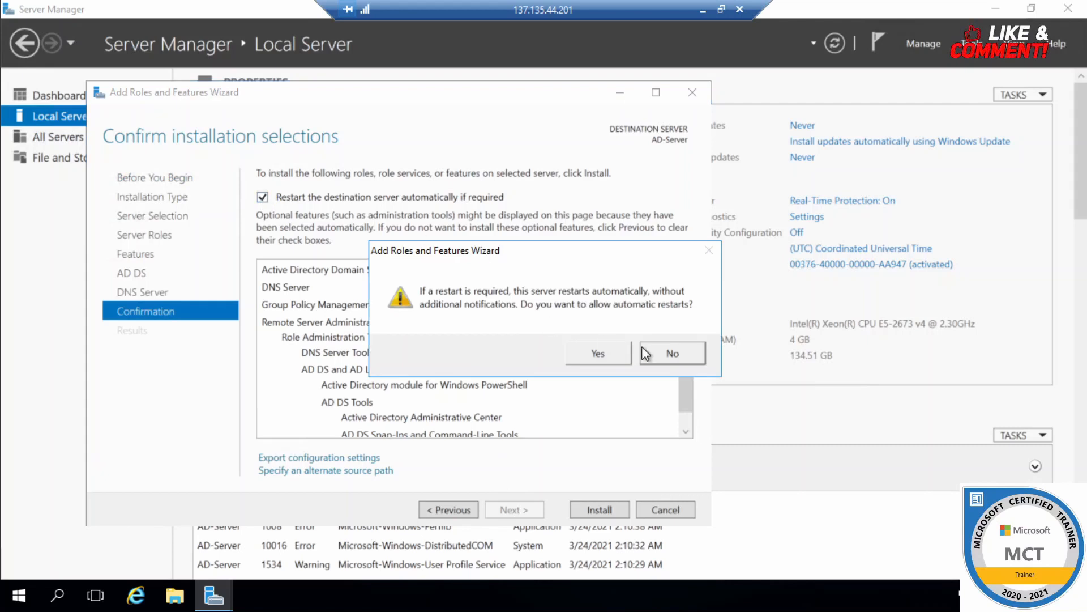
pyautogui.click(603, 353)
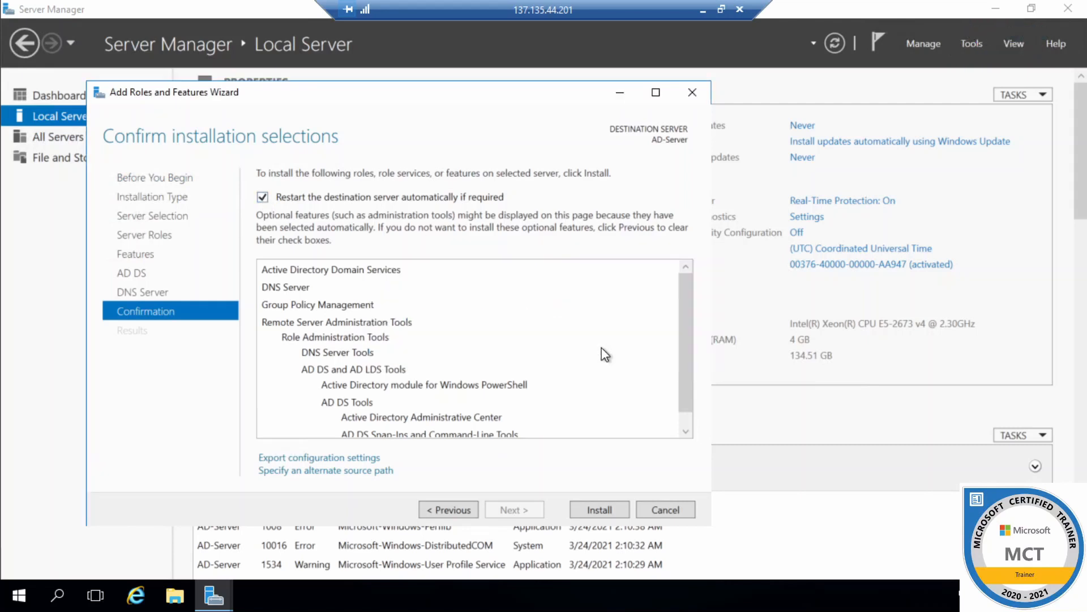
pyautogui.click(599, 509)
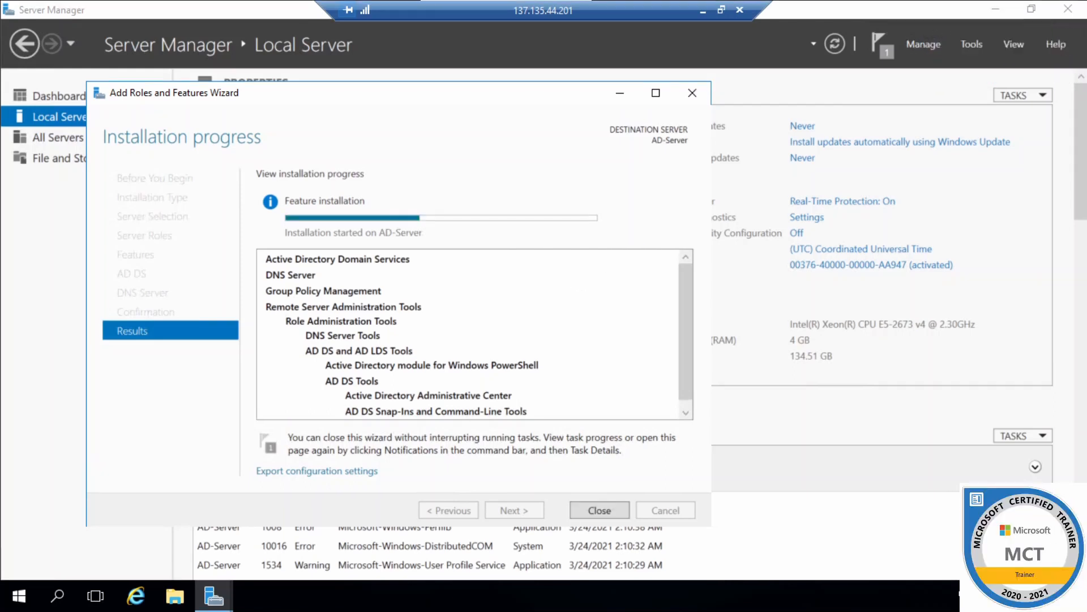
pyautogui.click(939, 46)
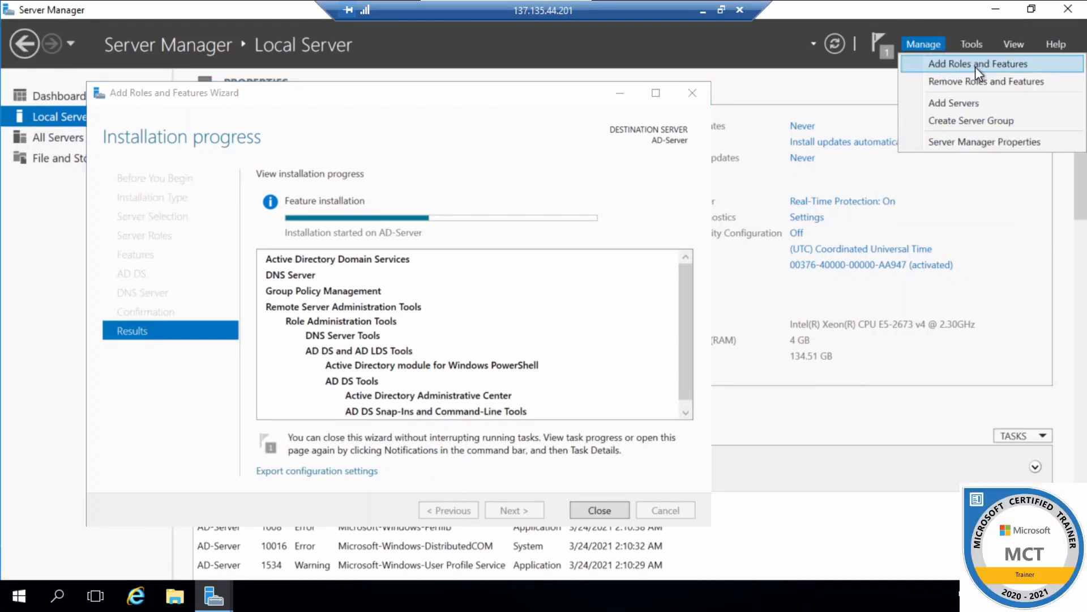
pyautogui.click(950, 65)
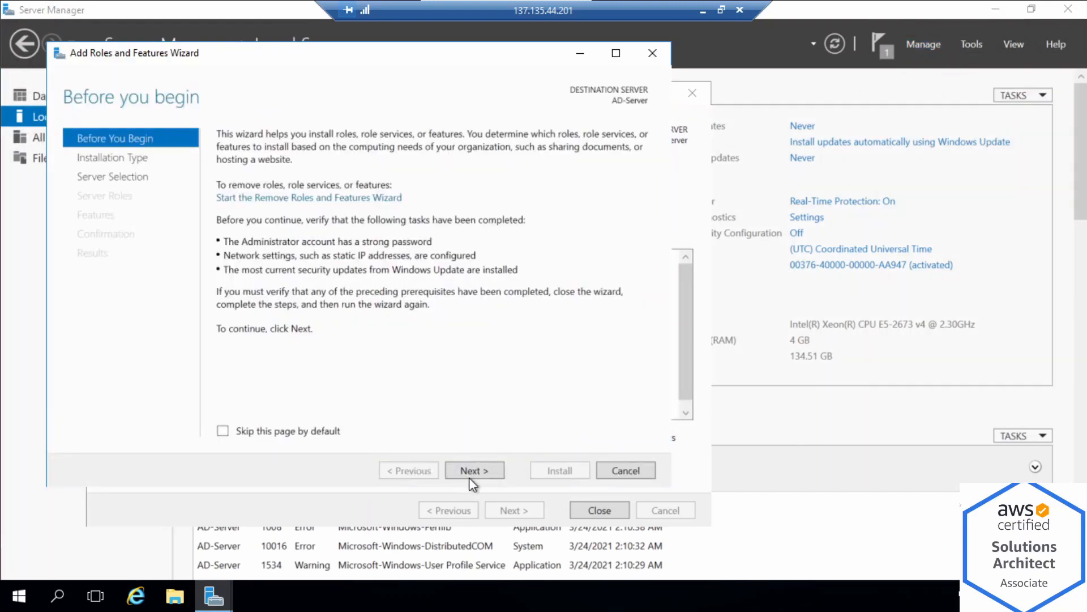
pyautogui.click(464, 472)
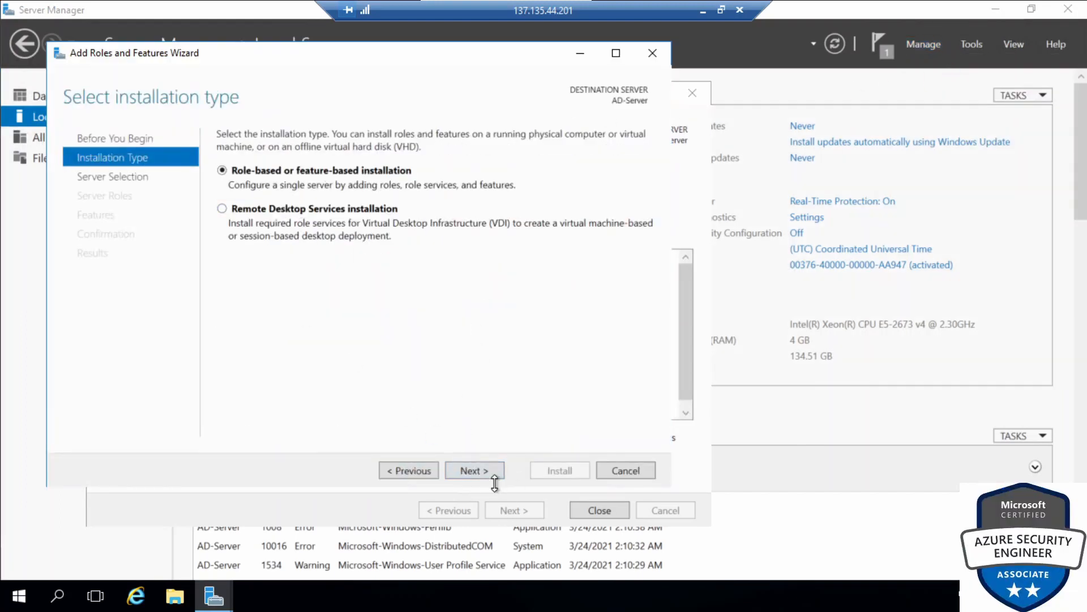
pyautogui.click(485, 470)
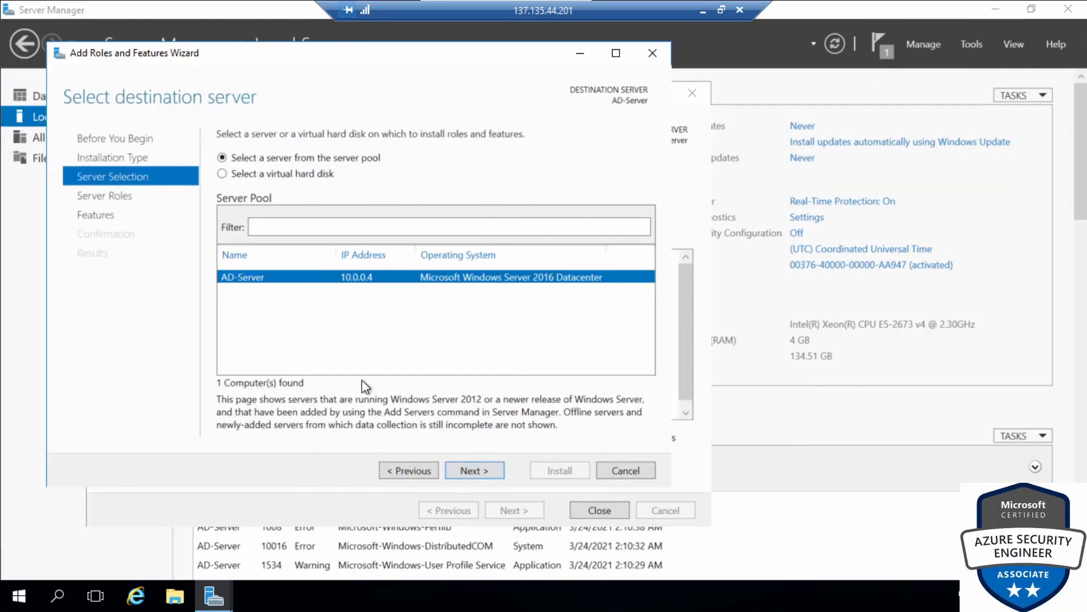
pyautogui.click(502, 472)
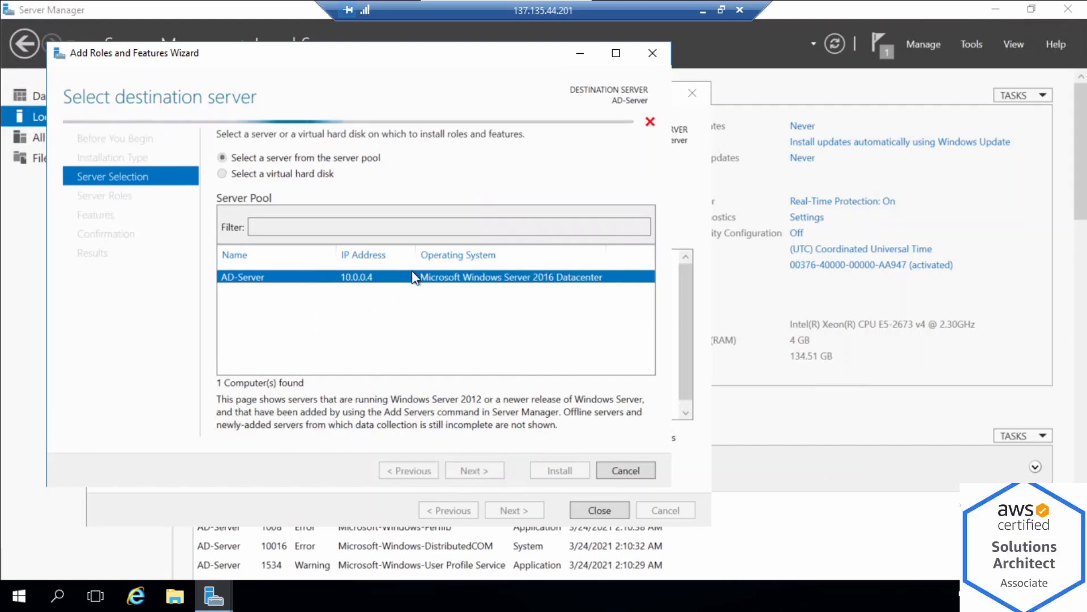
pyautogui.click(622, 473)
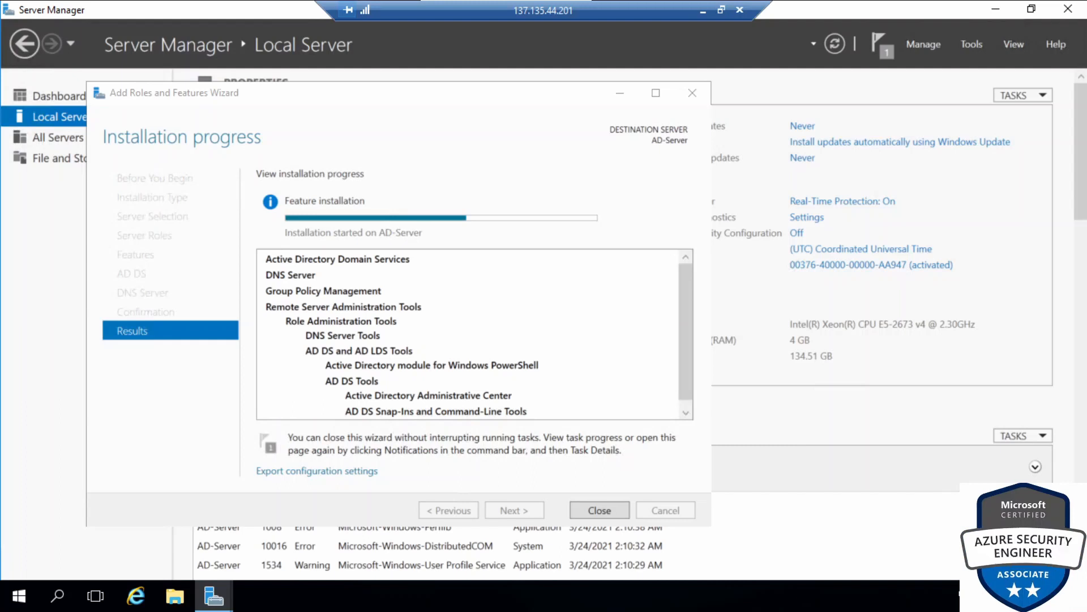
pyautogui.click(683, 403)
pyautogui.moveTo(685, 396); pyautogui.dragTo(685, 364)
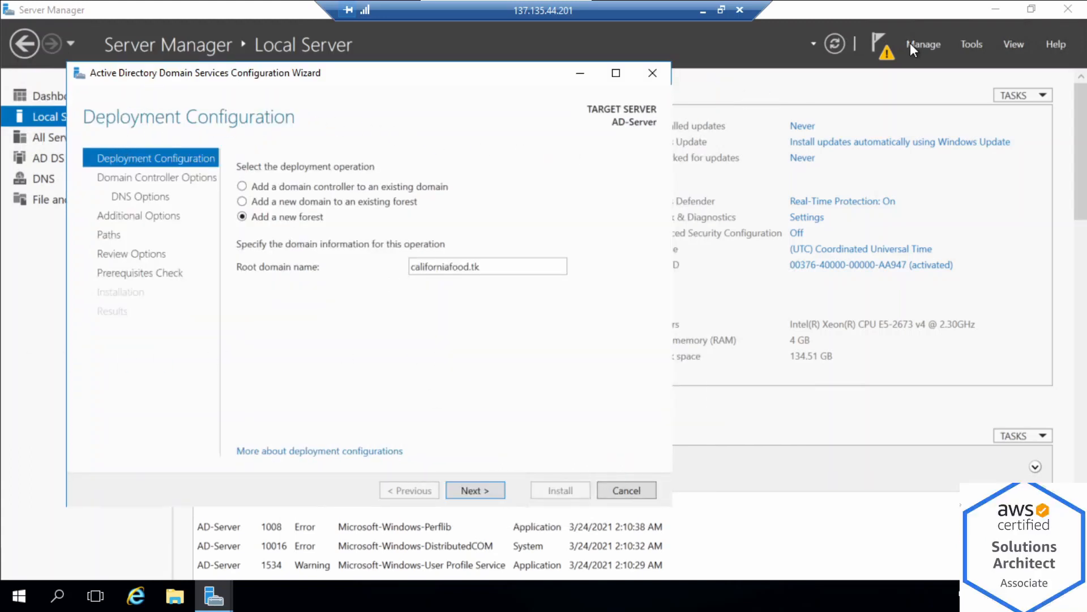
# Cancel the open AD DS configuration wizard and restart the promotion of AD-Server to a domain controller.
pyautogui.click(623, 491)
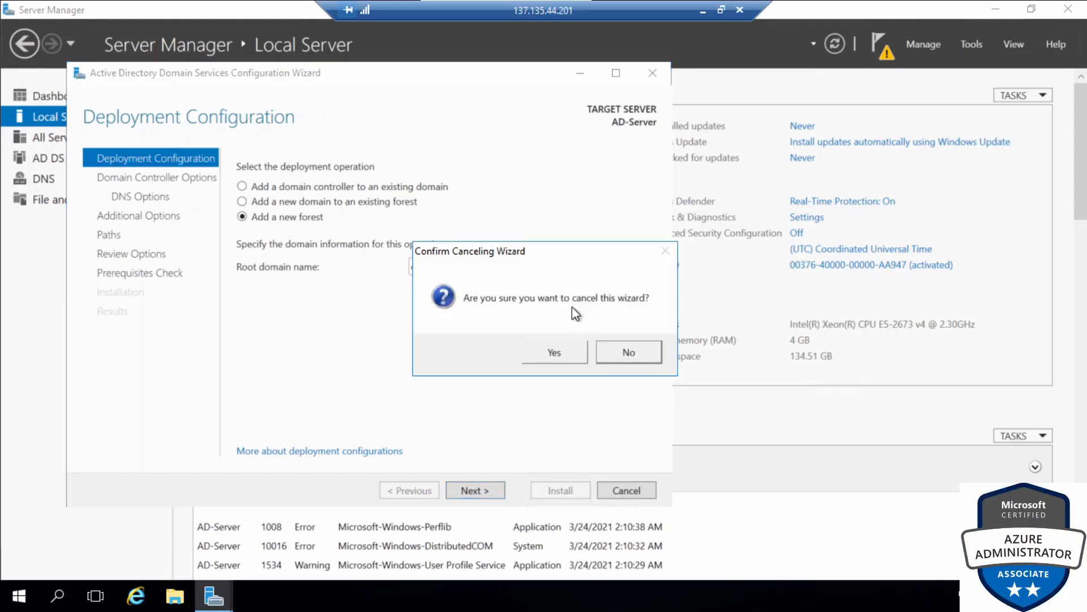
pyautogui.click(553, 354)
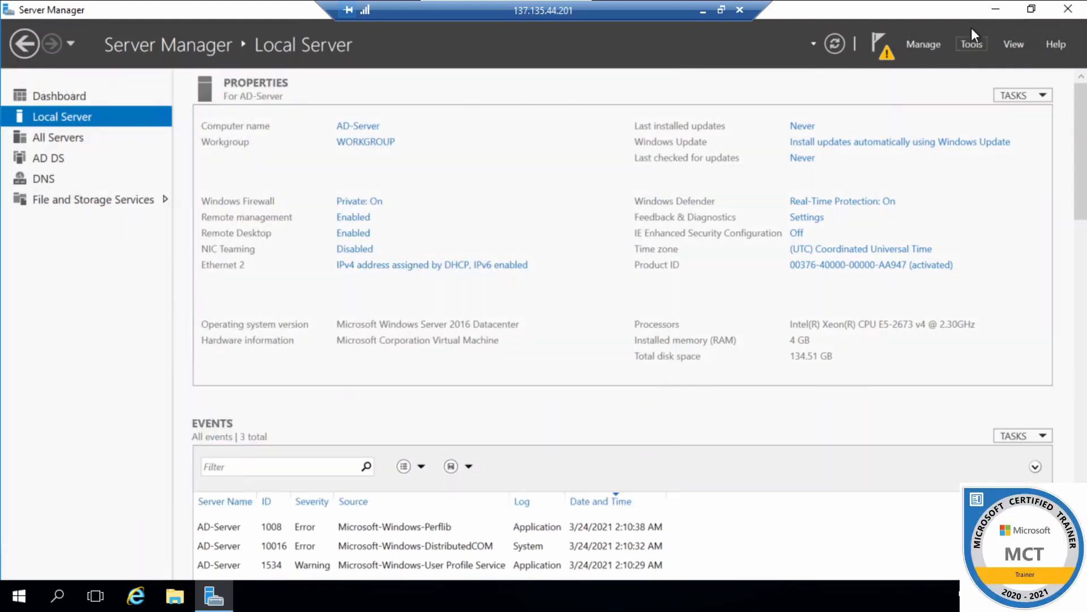
pyautogui.click(882, 46)
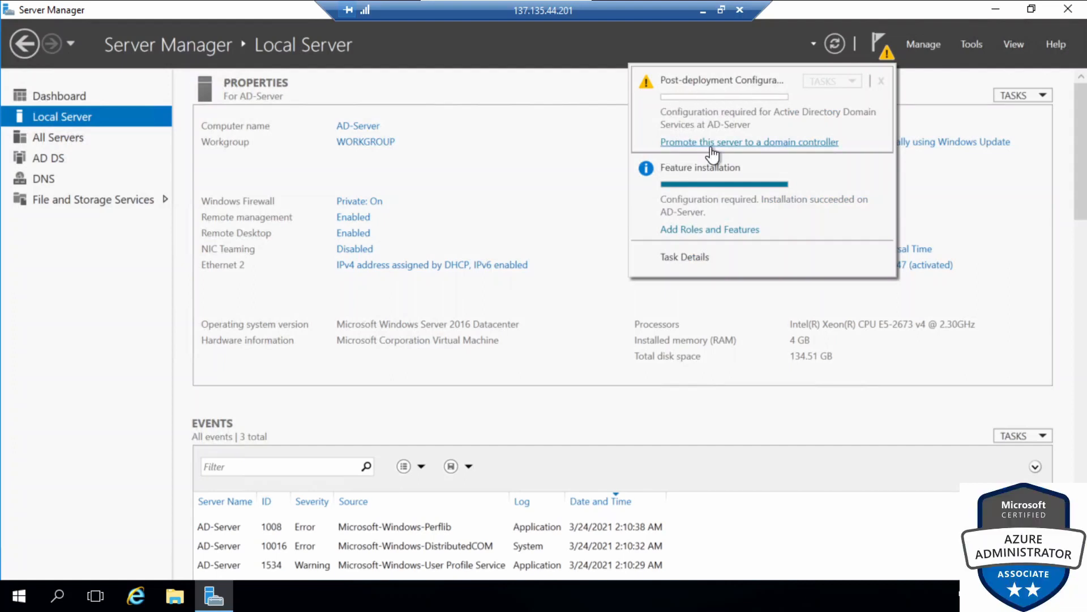
pyautogui.click(787, 142)
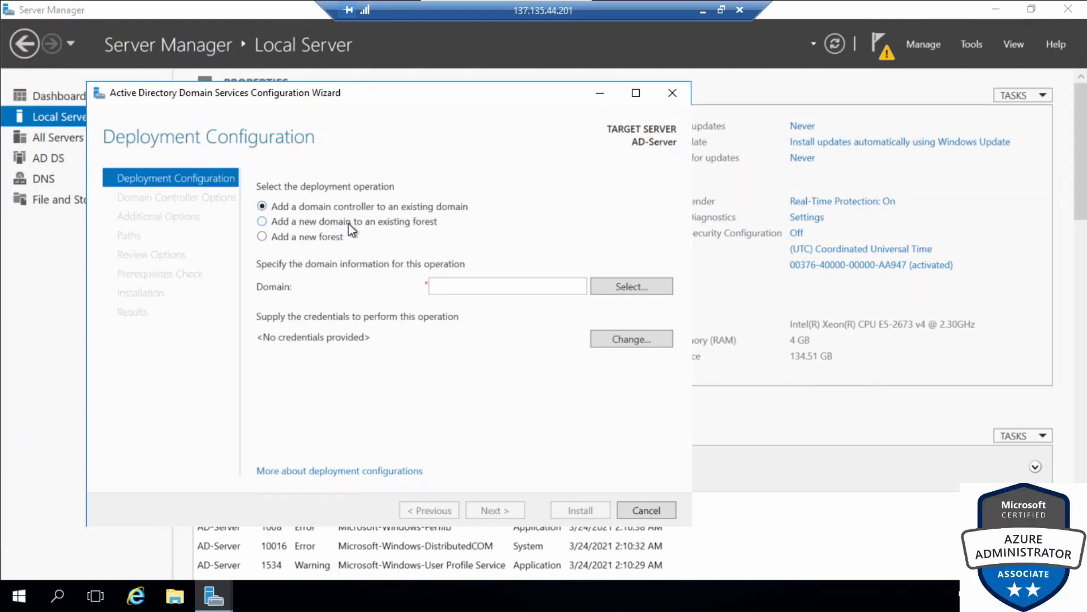
# Choose to add a new forest with the root domain name californiafood.tk and continue to the domain controller options.
pyautogui.click(262, 237)
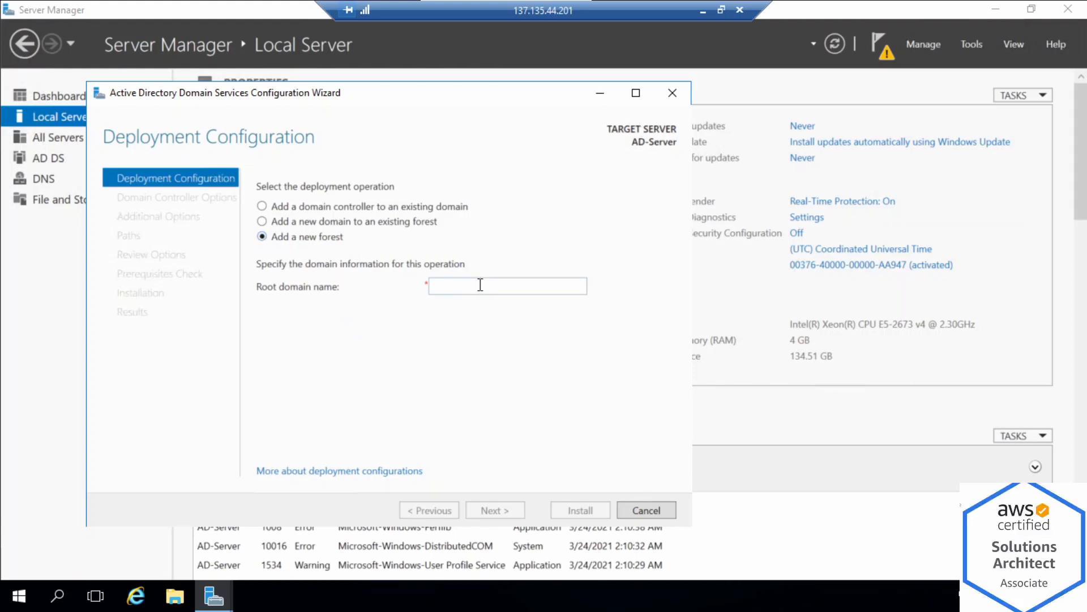
pyautogui.write('californiafood')
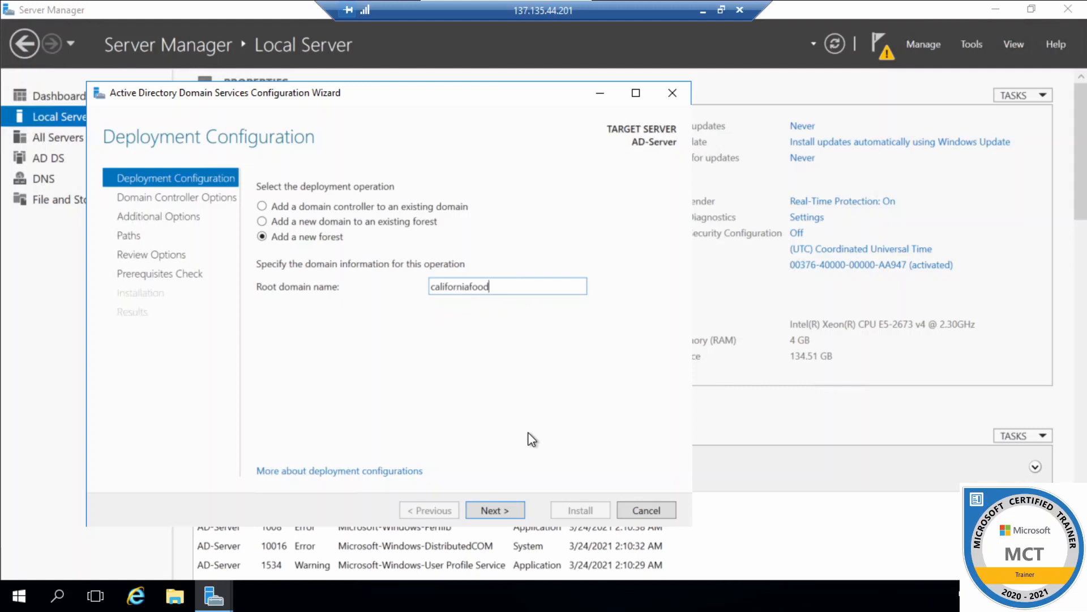
pyautogui.write('.tk')
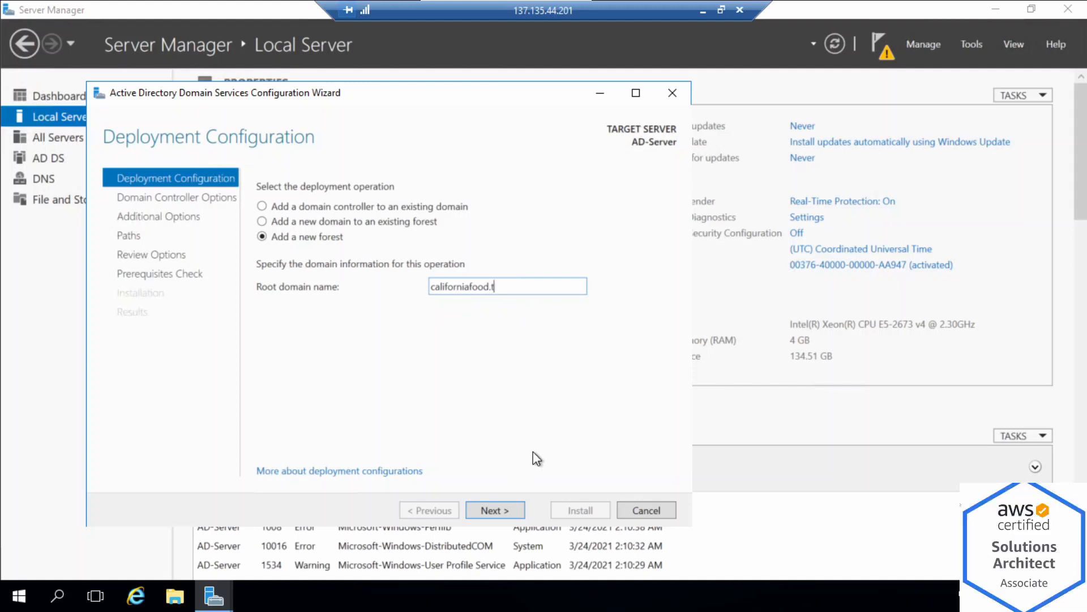
pyautogui.click(514, 509)
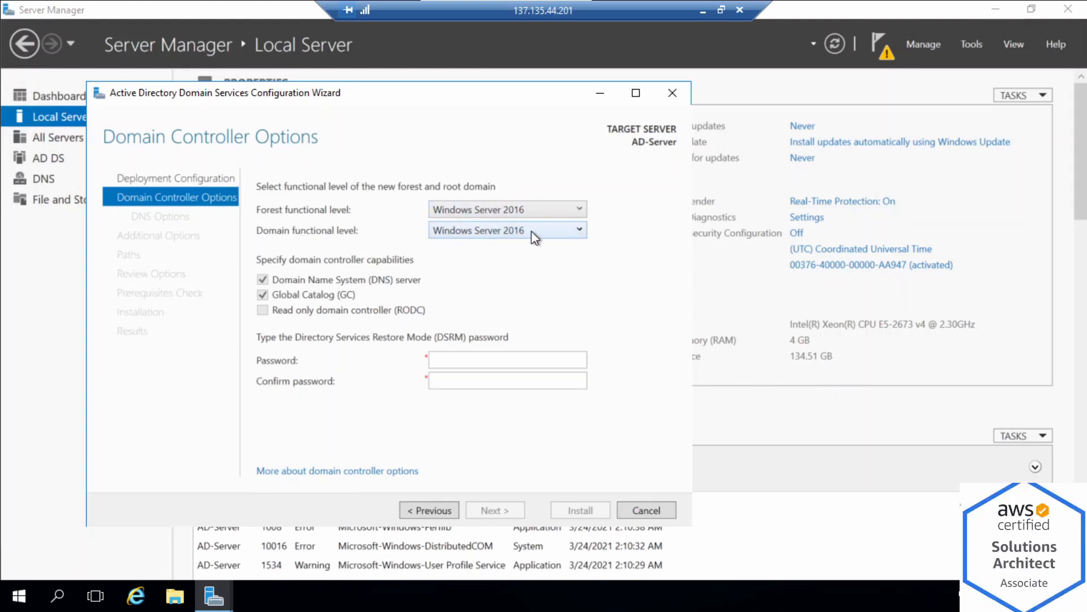
# Enter and confirm the Directory Services Restore Mode password, keep the default domain controller options, and continue to the DNS options.
pyautogui.click(471, 361)
pyautogui.write('●●●●')
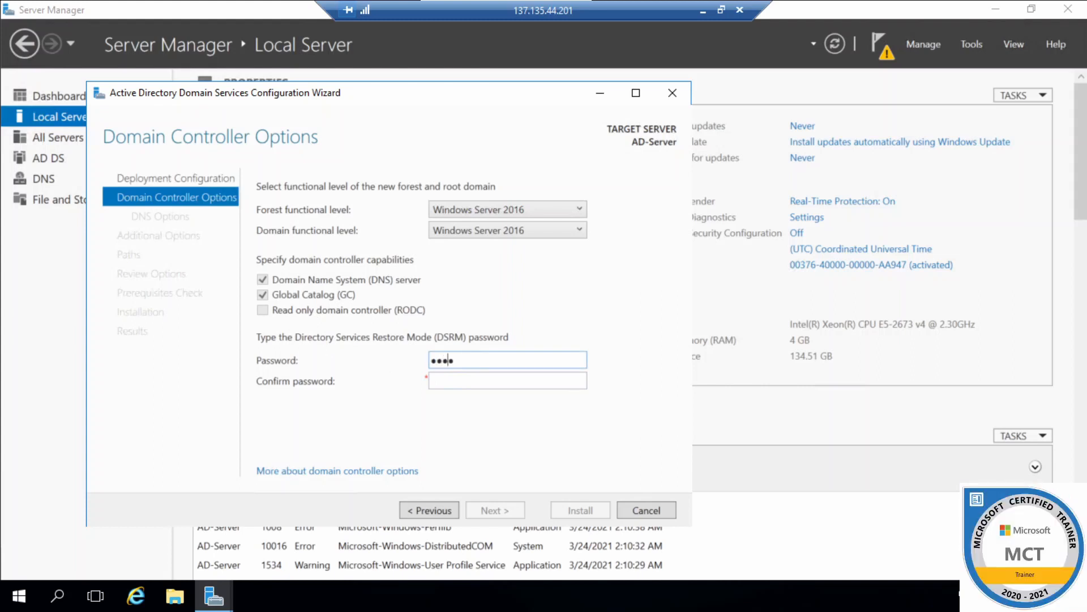
pyautogui.write('●●●●')
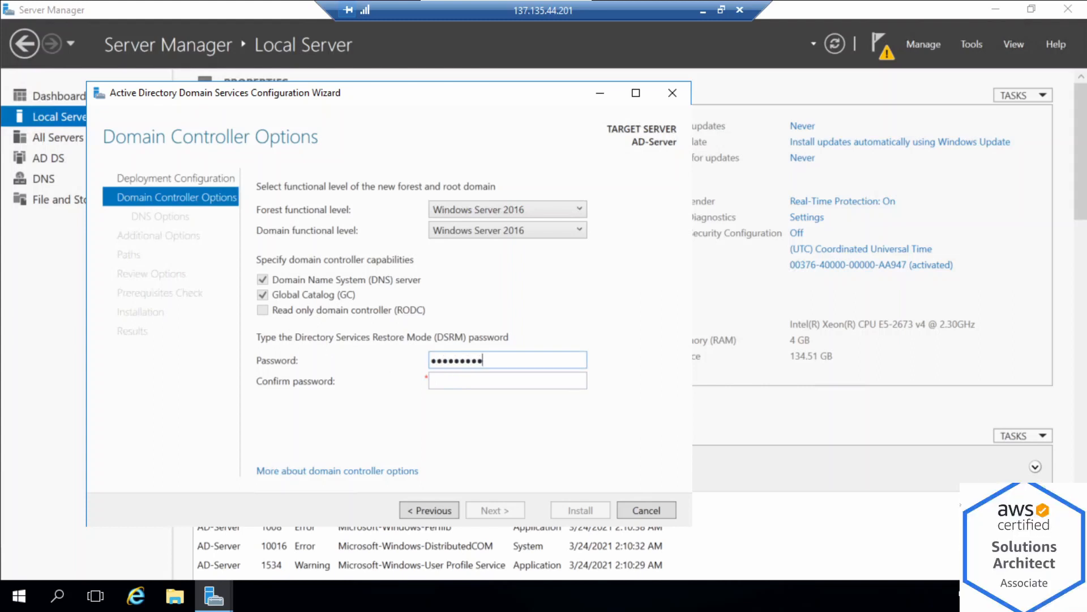
pyautogui.write('●')
pyautogui.press('Tab')
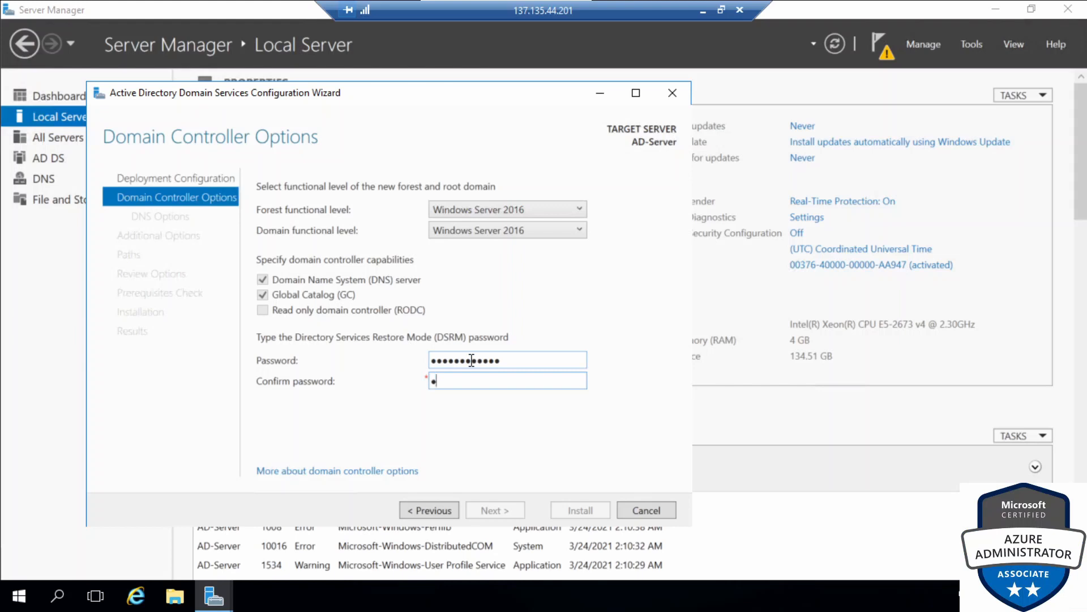
pyautogui.write('●●●●●●●')
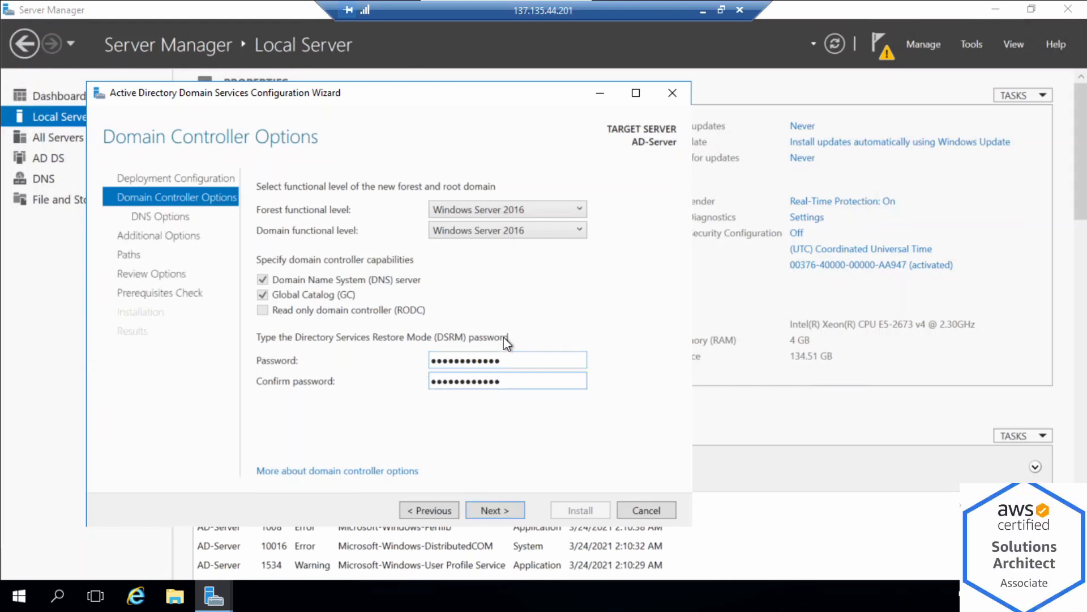
pyautogui.click(491, 508)
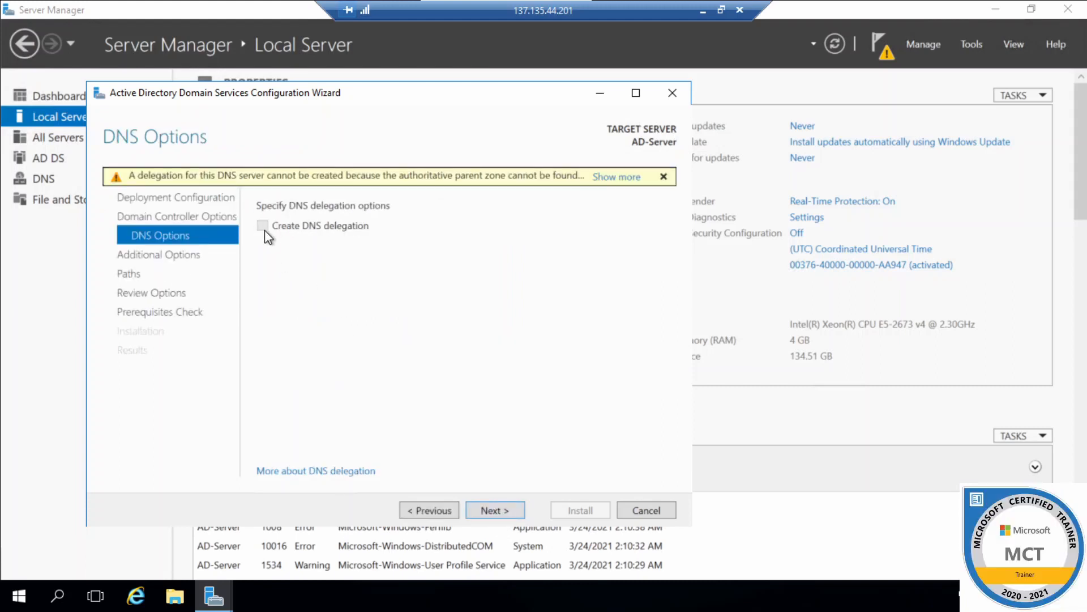
# Continue without DNS delegation, keeping the NetBIOS name CALIFORNIAFOOD and the default database, log and SYSVOL folders.
pyautogui.click(513, 515)
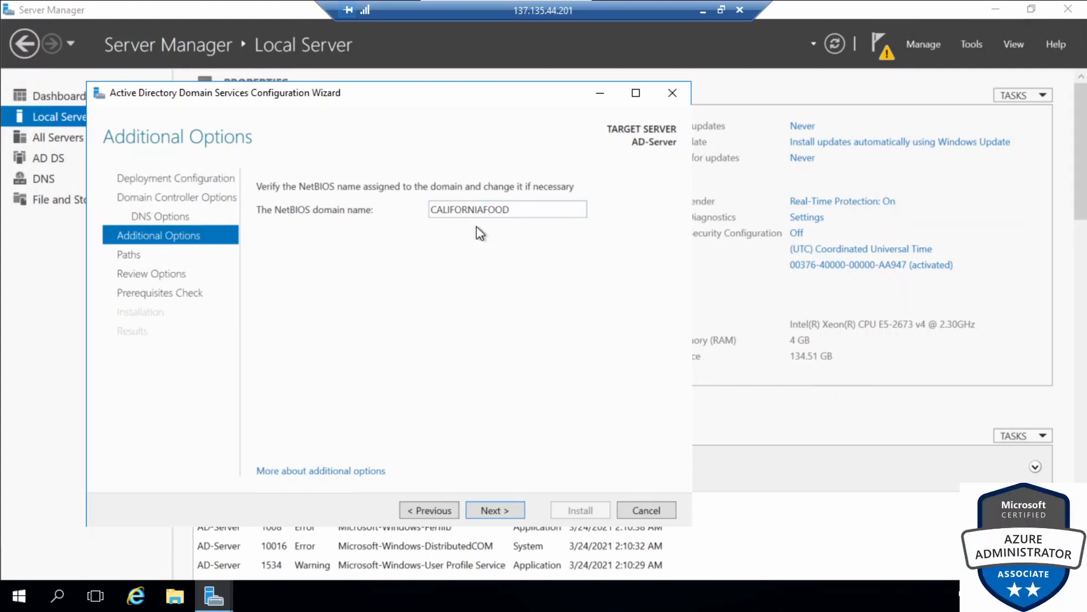
pyautogui.click(494, 511)
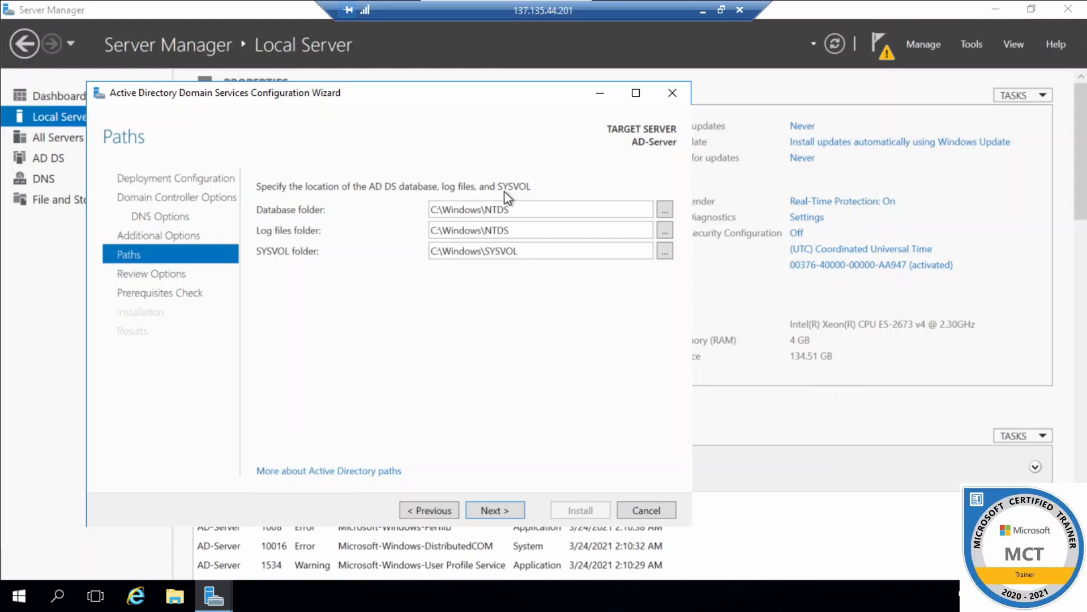
pyautogui.click(513, 515)
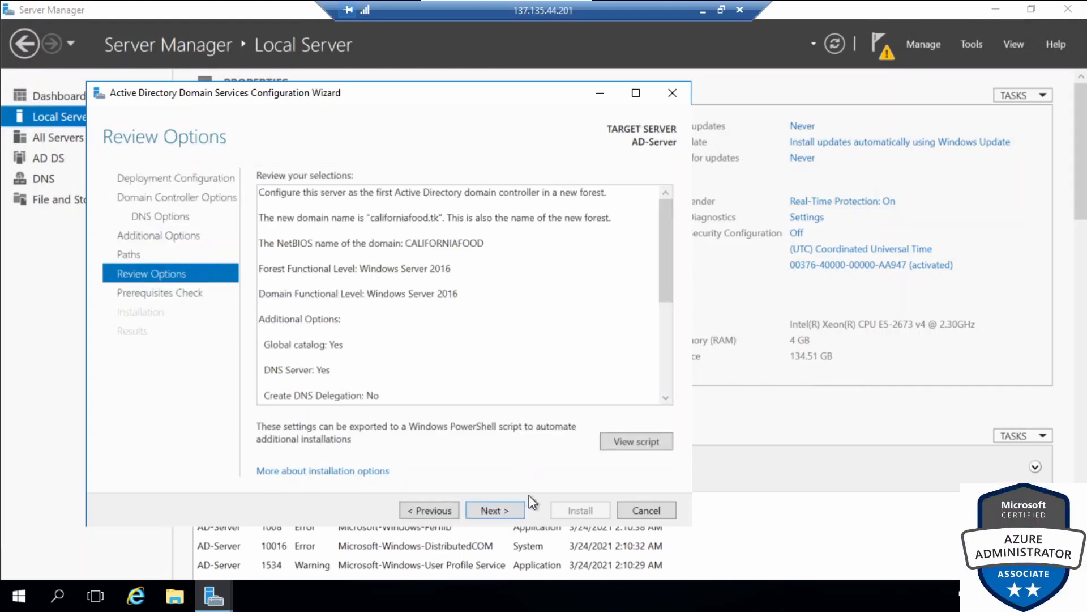
# Accept the reviewed options, check the prerequisite results, and start the domain controller installation.
pyautogui.click(517, 510)
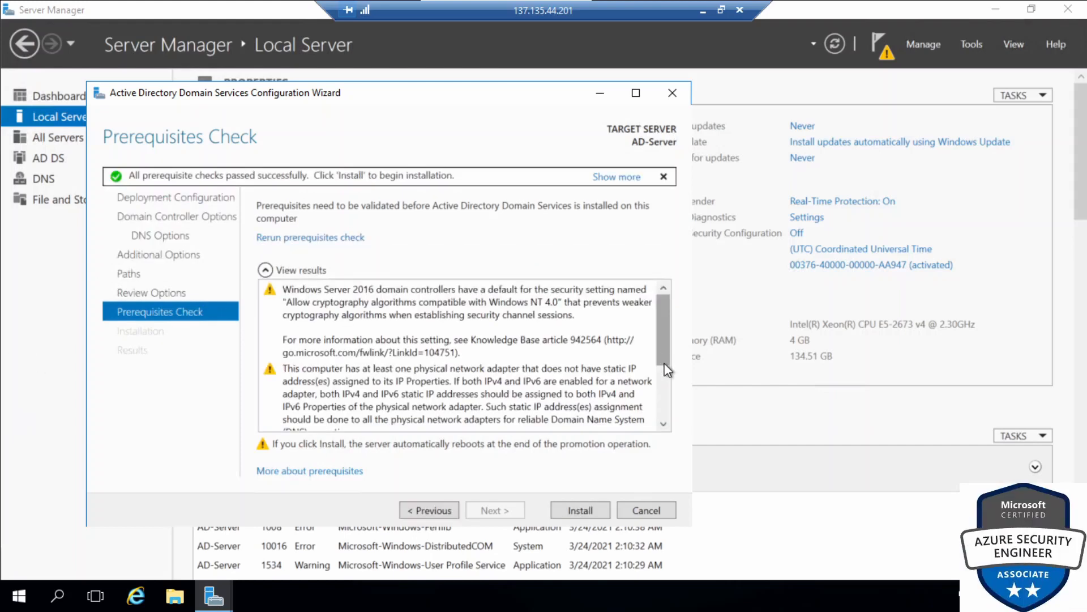
pyautogui.scroll(-3, 666, 399)
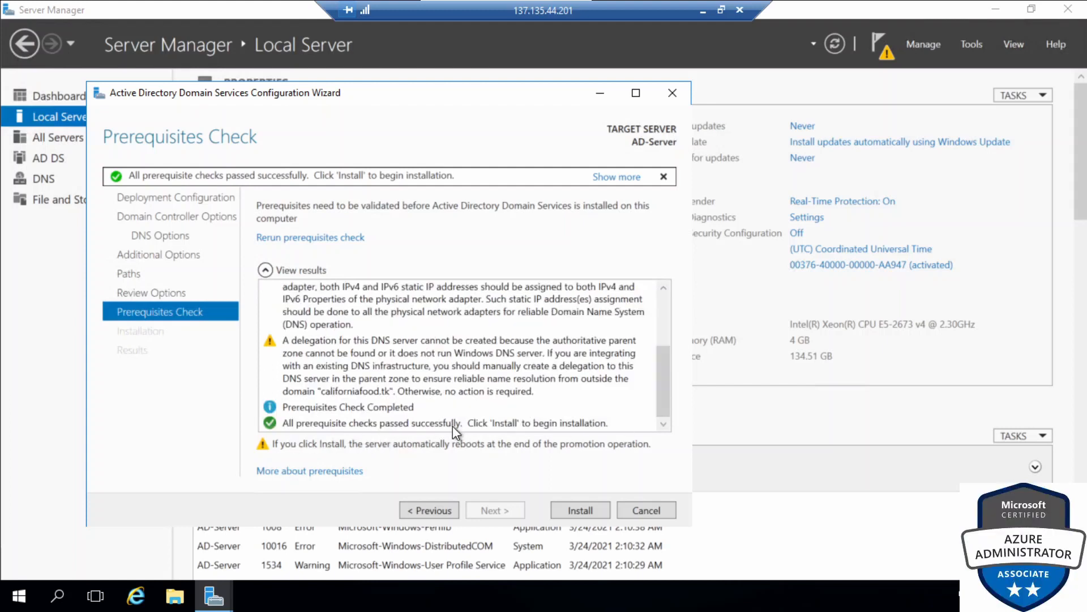
pyautogui.click(583, 512)
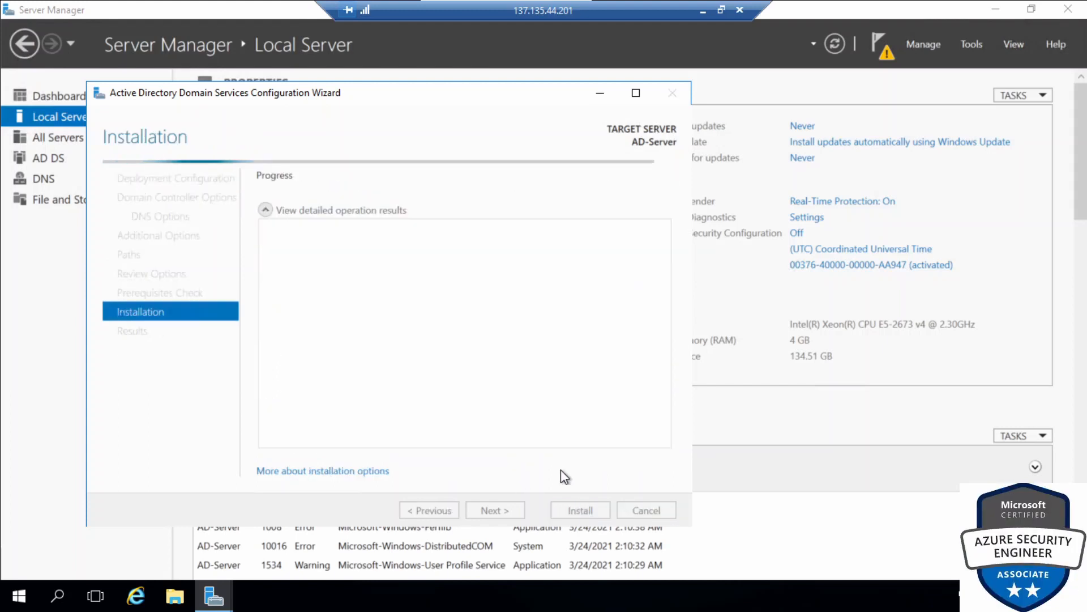
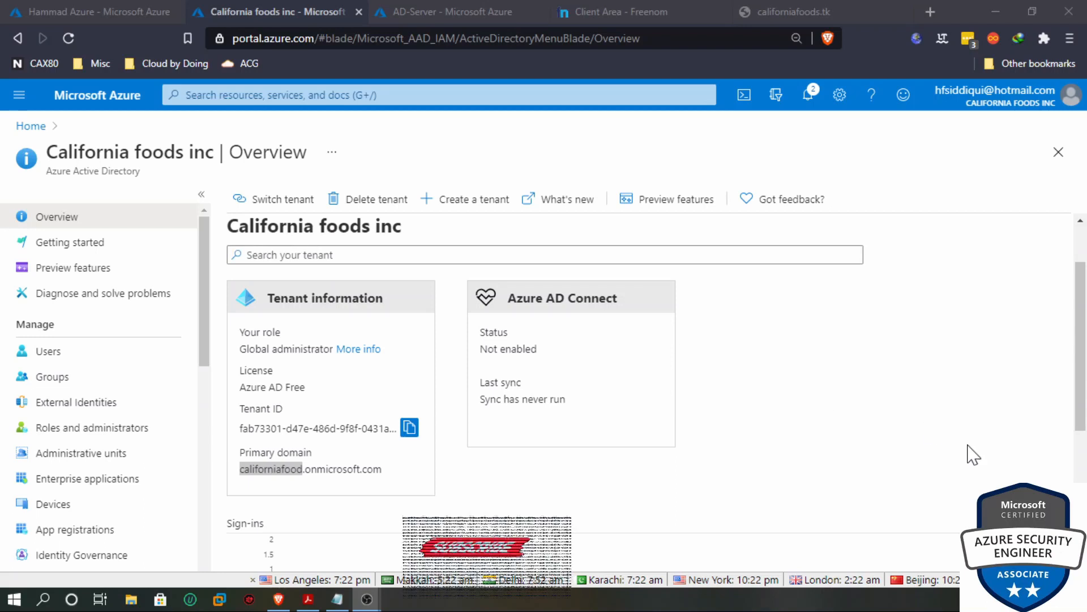
# Close the Freenom page showing the managed DNS records of californiafoods.tk.
pyautogui.scroll(-5, 961, 455)
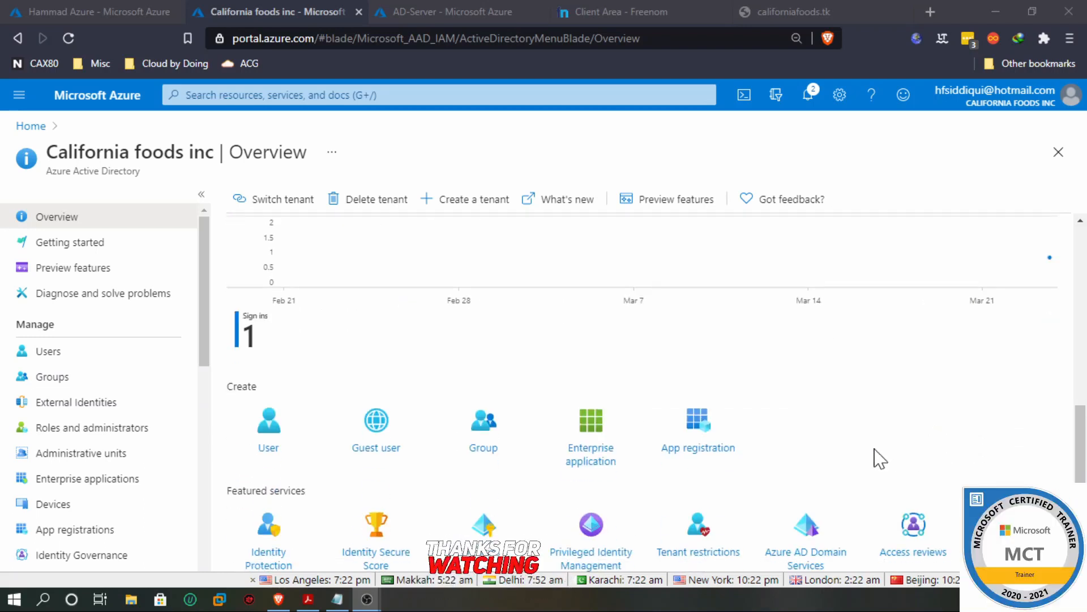
pyautogui.scroll(1, 810, 458)
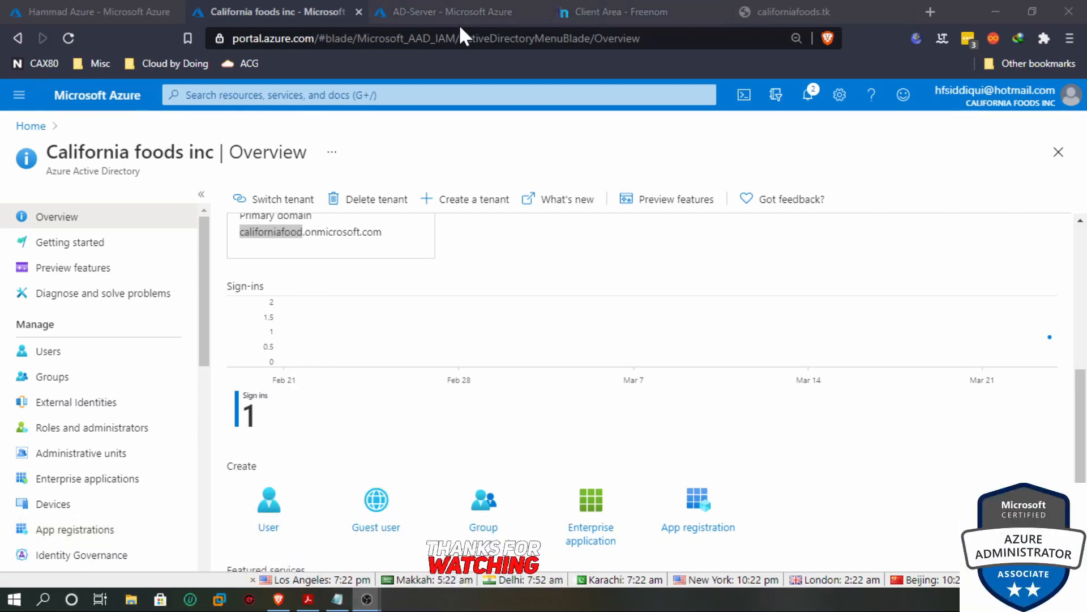
pyautogui.click(689, 13)
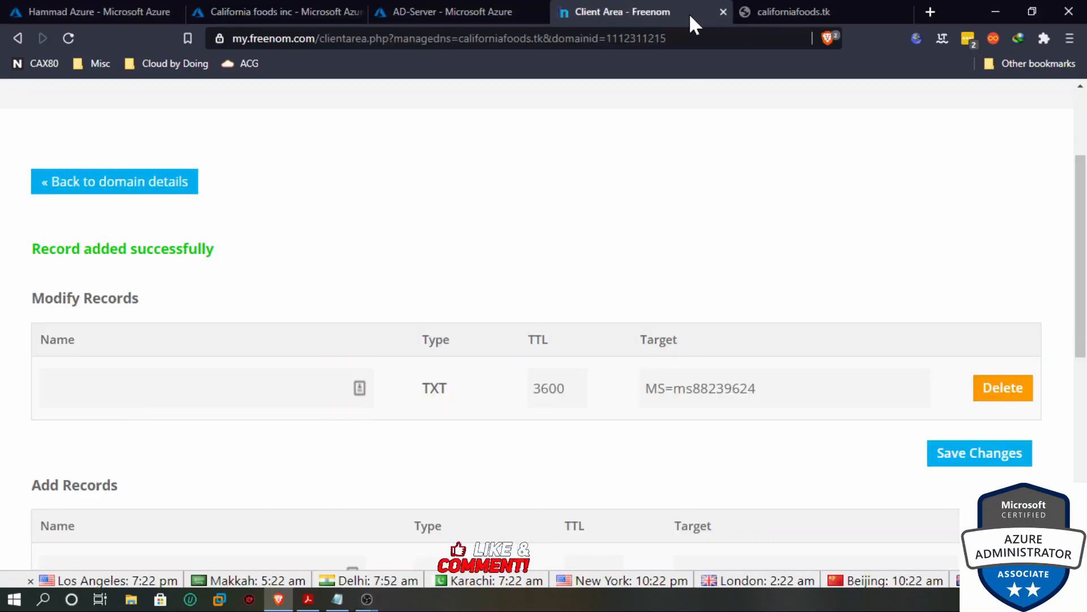
pyautogui.click(723, 12)
# Download the RDP file for AD-Server as AD-Server (1) and open it to start a remote desktop session on the server.
pyautogui.click(451, 15)
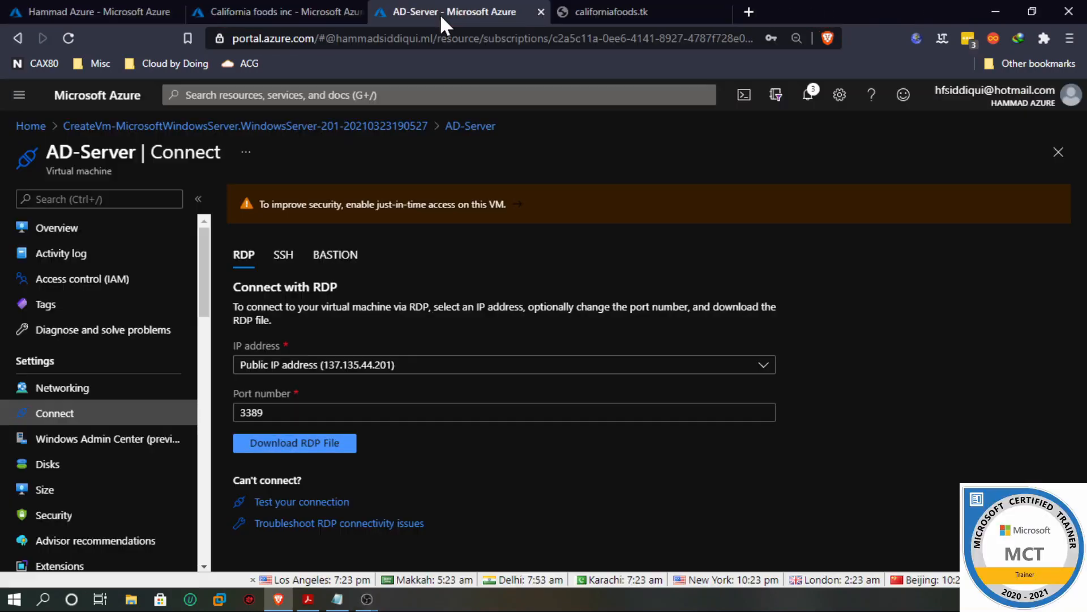
pyautogui.click(277, 442)
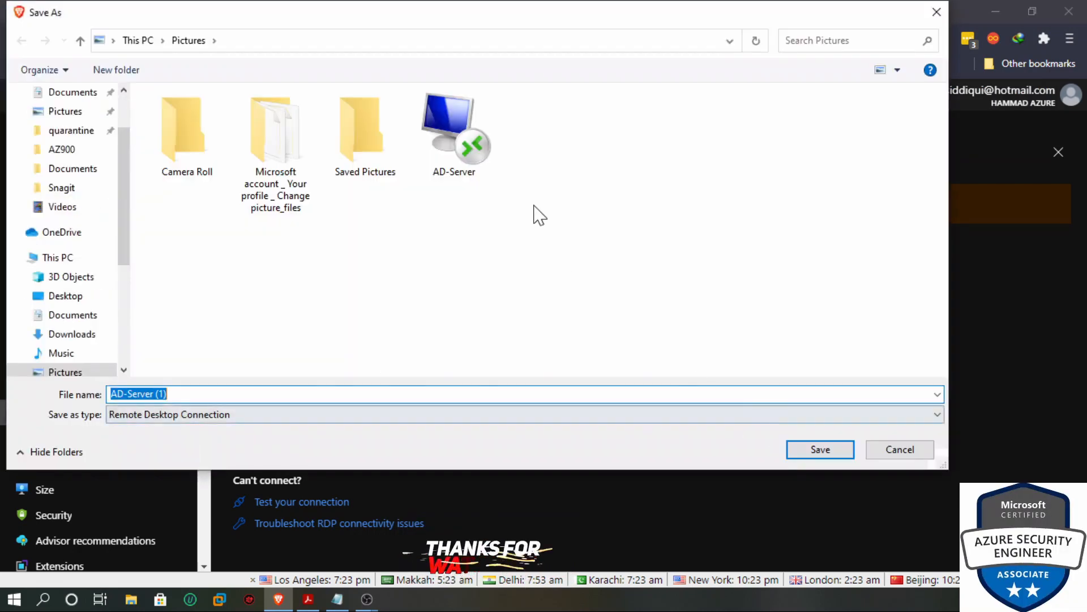
pyautogui.click(831, 453)
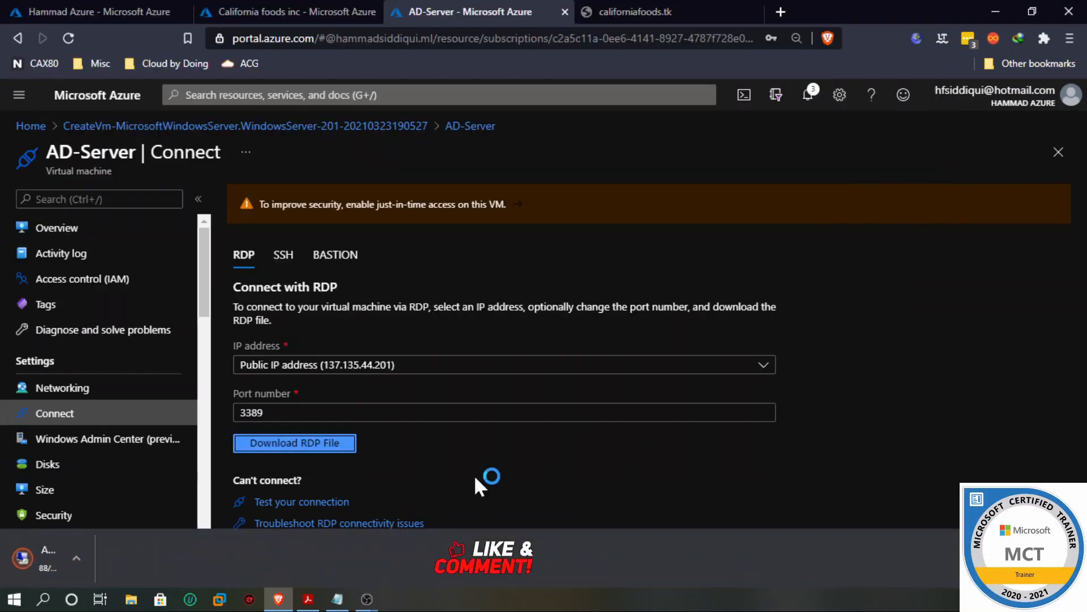
pyautogui.click(37, 554)
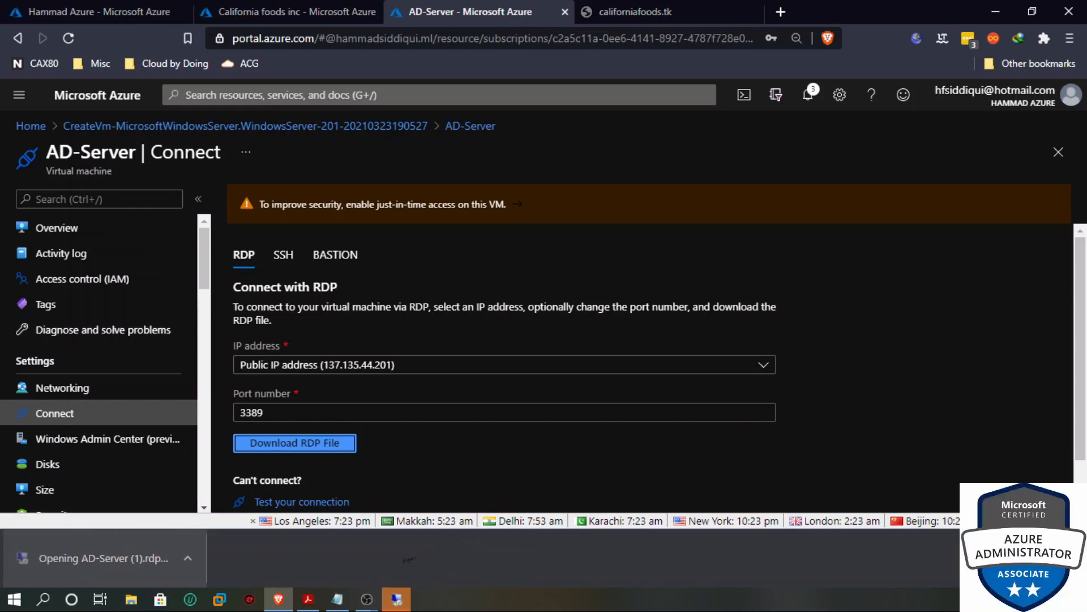
pyautogui.click(937, 264)
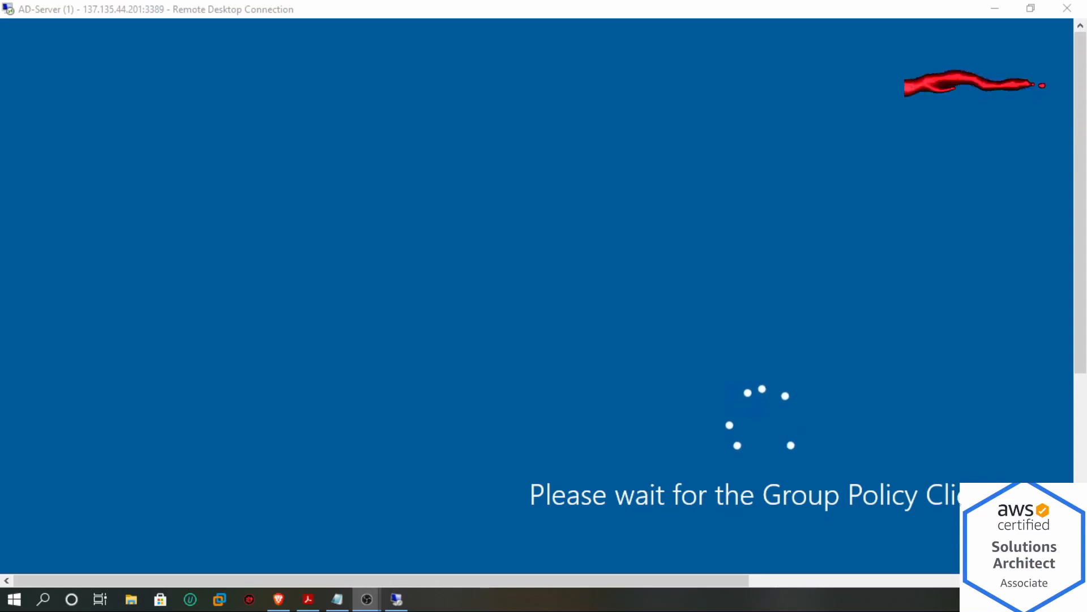
pyautogui.moveTo(746, 587); pyautogui.dragTo(918, 574)
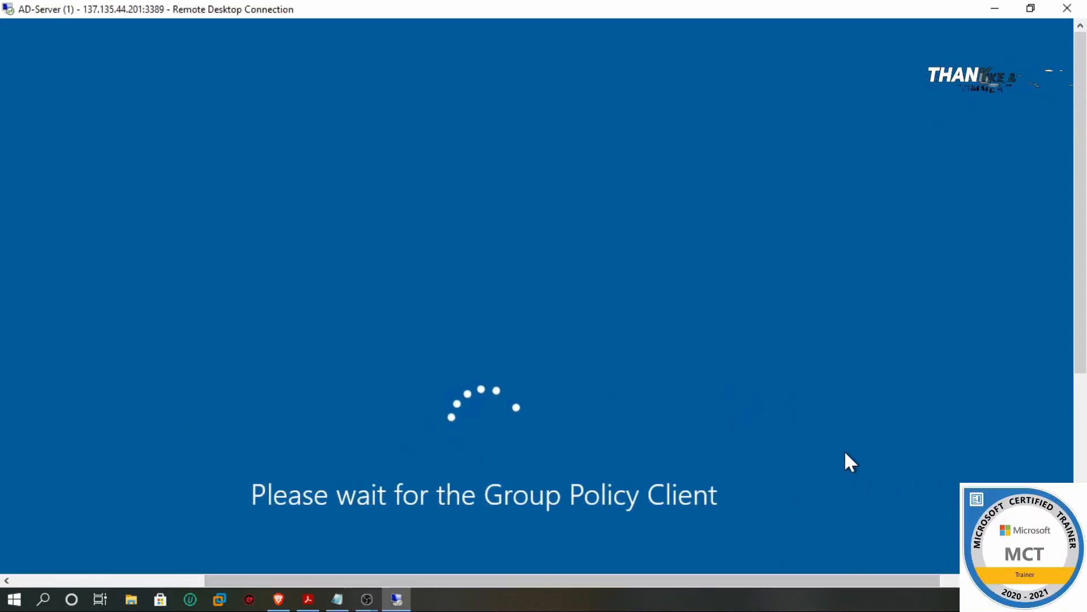
pyautogui.moveTo(1083, 328); pyautogui.dragTo(1025, 36)
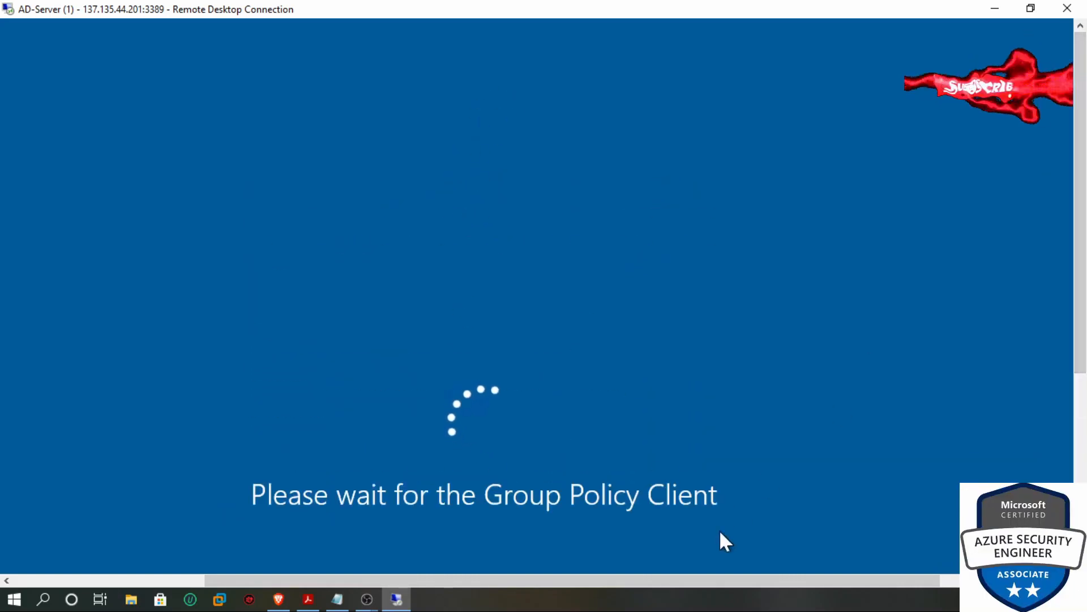
pyautogui.moveTo(667, 579); pyautogui.dragTo(488, 592)
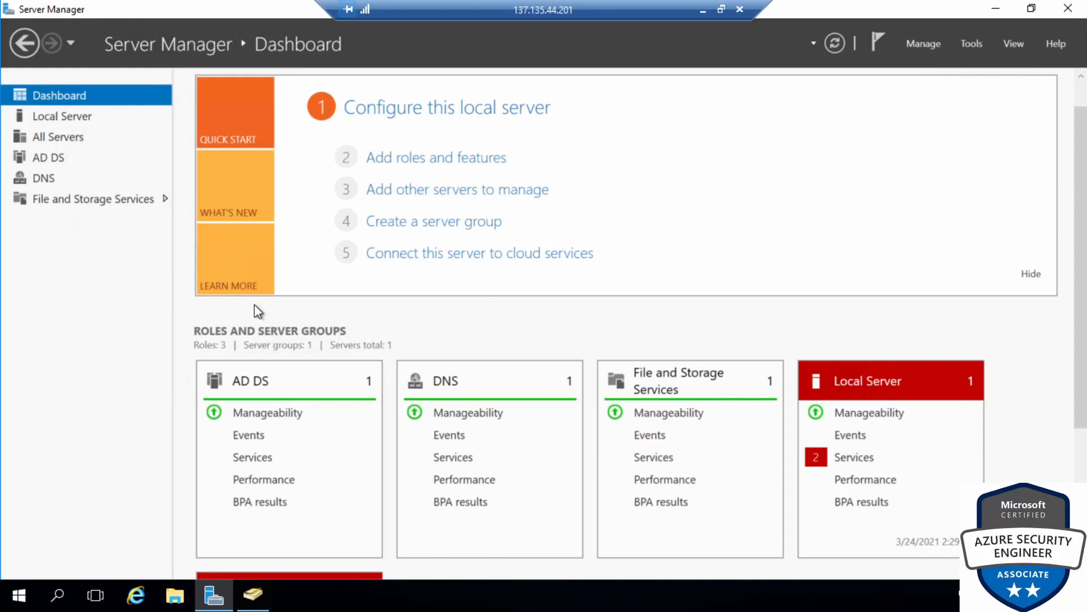
# Review the server and event lists of the DNS and AD DS roles, and return to the Server Manager dashboard.
pyautogui.click(51, 180)
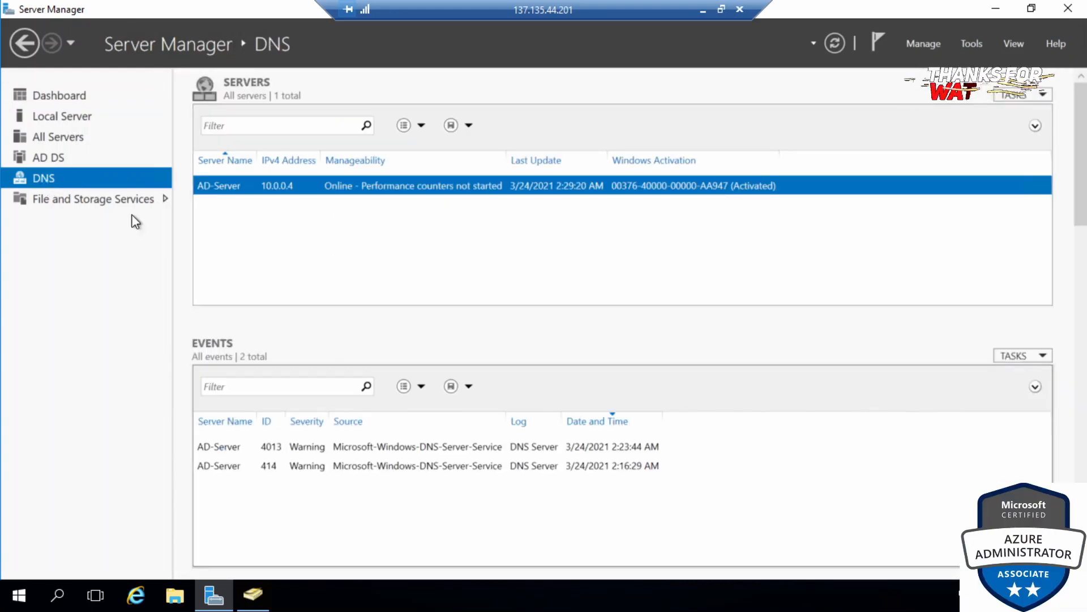
pyautogui.click(53, 154)
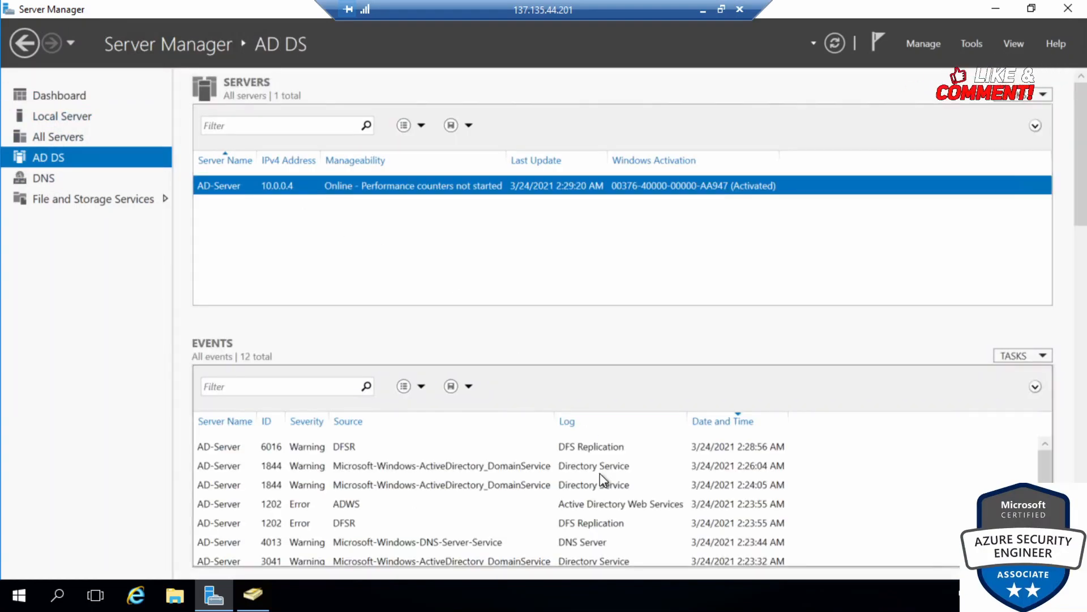
pyautogui.click(105, 98)
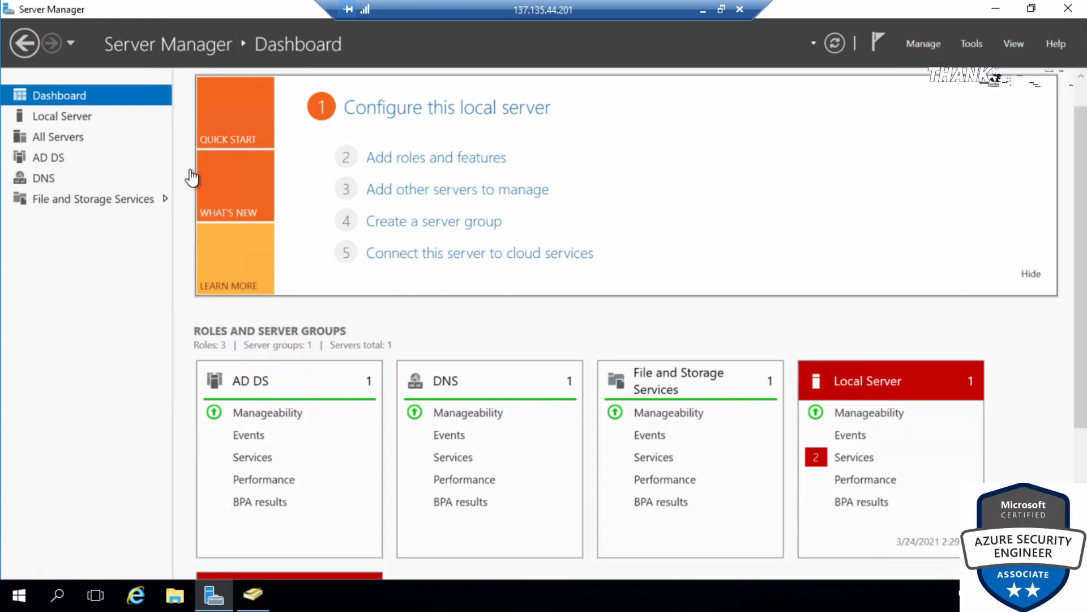
# Open Active Directory Users and Computers and expand the californiafood.tk domain.
pyautogui.click(974, 42)
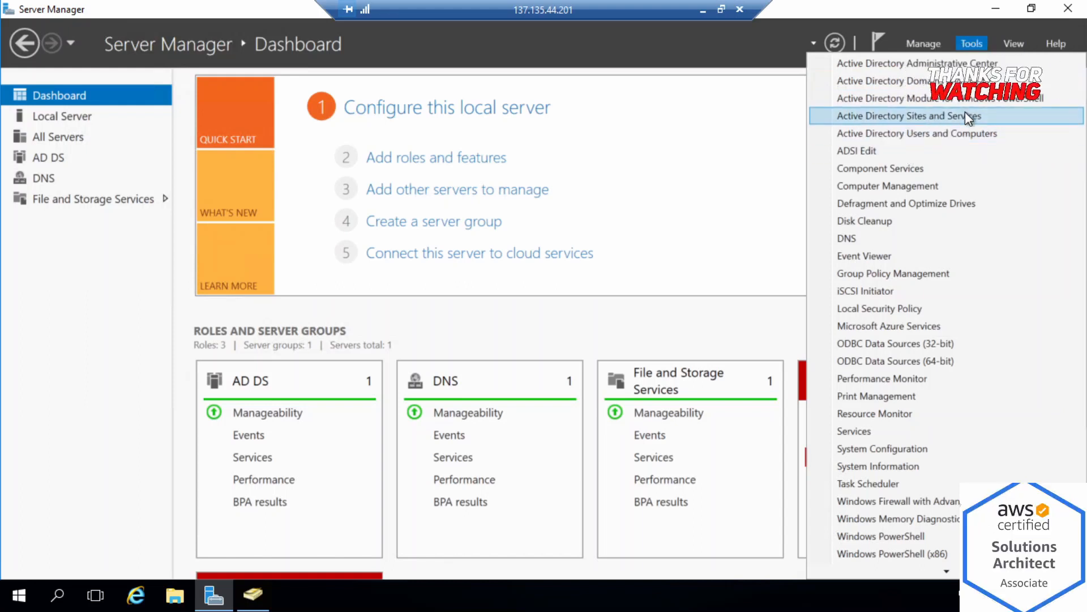
pyautogui.click(966, 134)
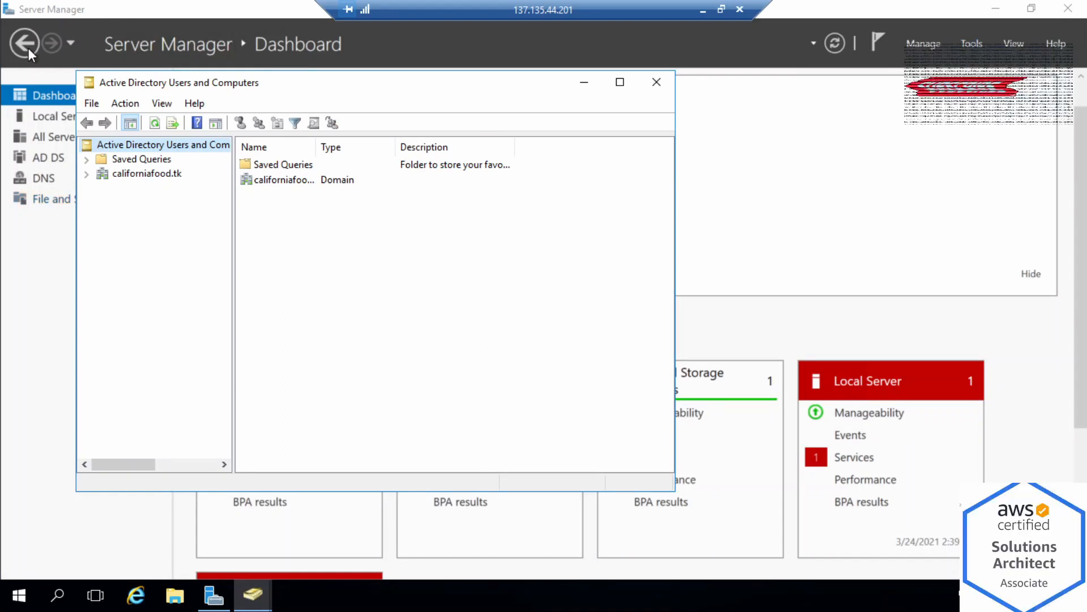
pyautogui.moveTo(230, 85); pyautogui.dragTo(436, 111)
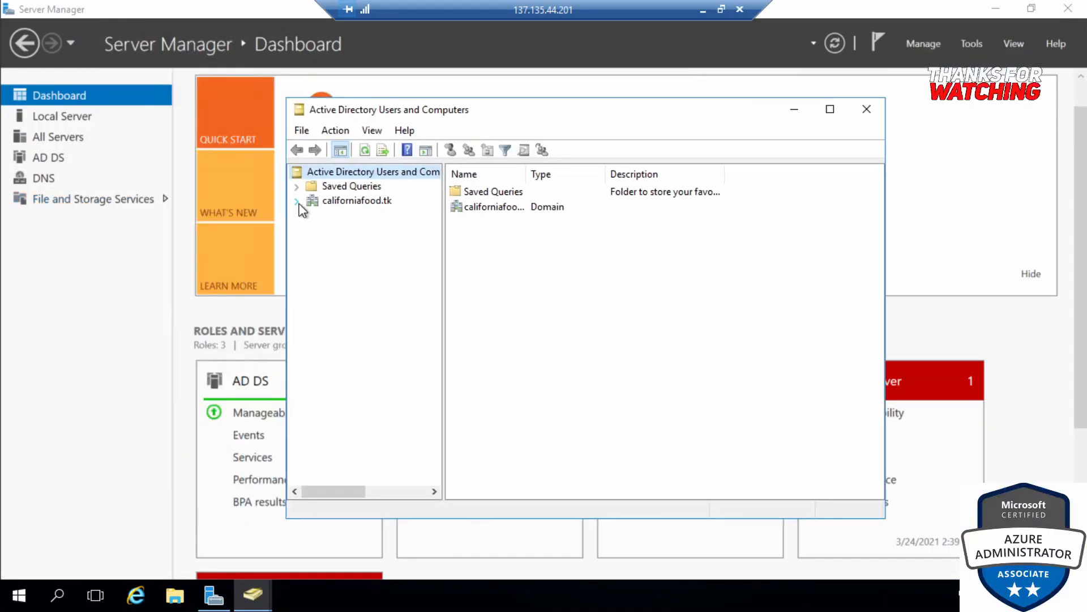
pyautogui.click(297, 201)
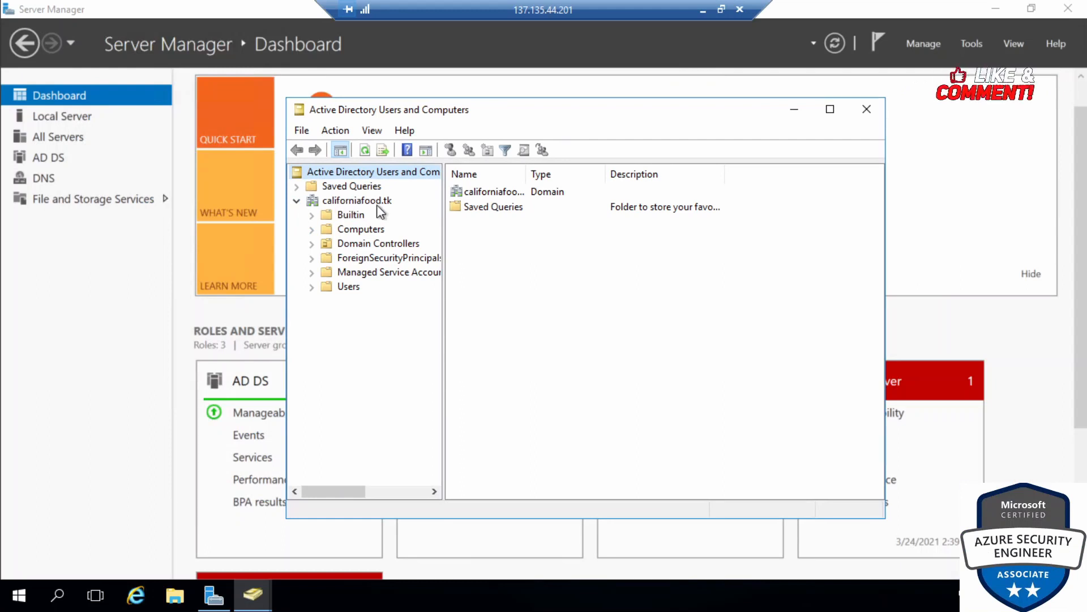
# Examine the default accounts and groups in the domain's Users container, widening the Name column.
pyautogui.click(311, 287)
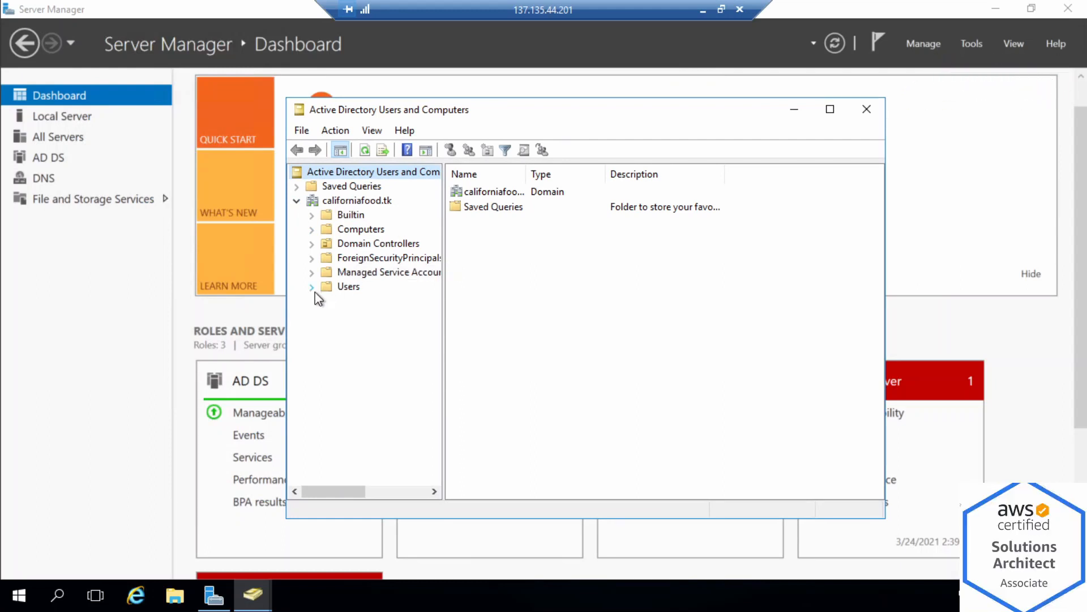
pyautogui.click(349, 288)
pyautogui.moveTo(526, 174); pyautogui.dragTo(593, 174)
pyautogui.scroll(-1, 648, 281)
pyautogui.scroll(1, 647, 281)
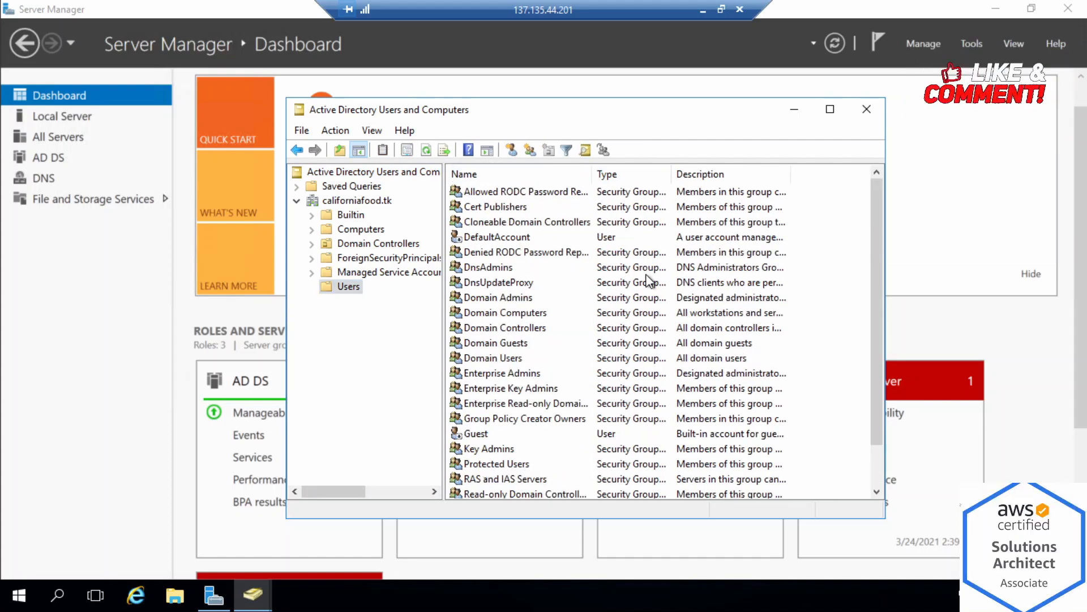
pyautogui.scroll(-1, 641, 284)
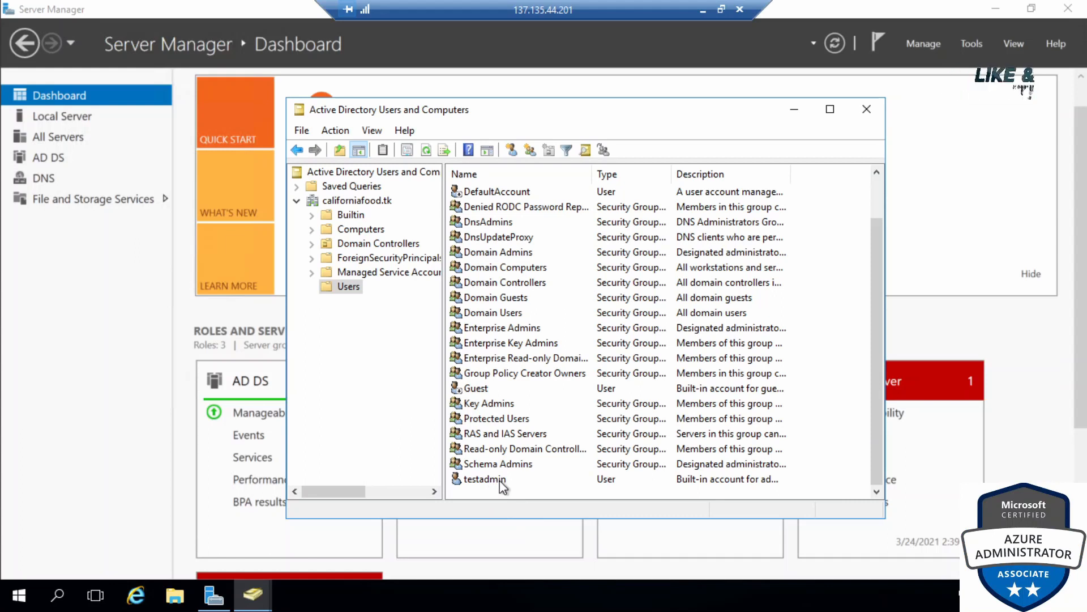
# Create an organizational unit named North California directly under the californiafood.tk domain, keeping protection from accidental deletion.
pyautogui.rightClick(350, 203)
pyautogui.moveTo(517, 321)
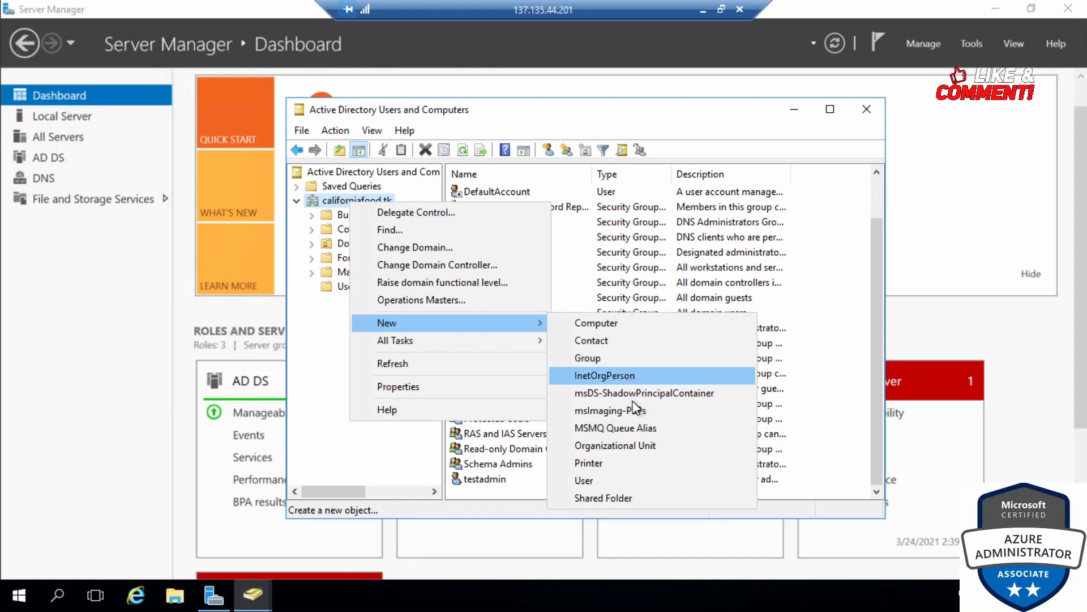
pyautogui.click(646, 447)
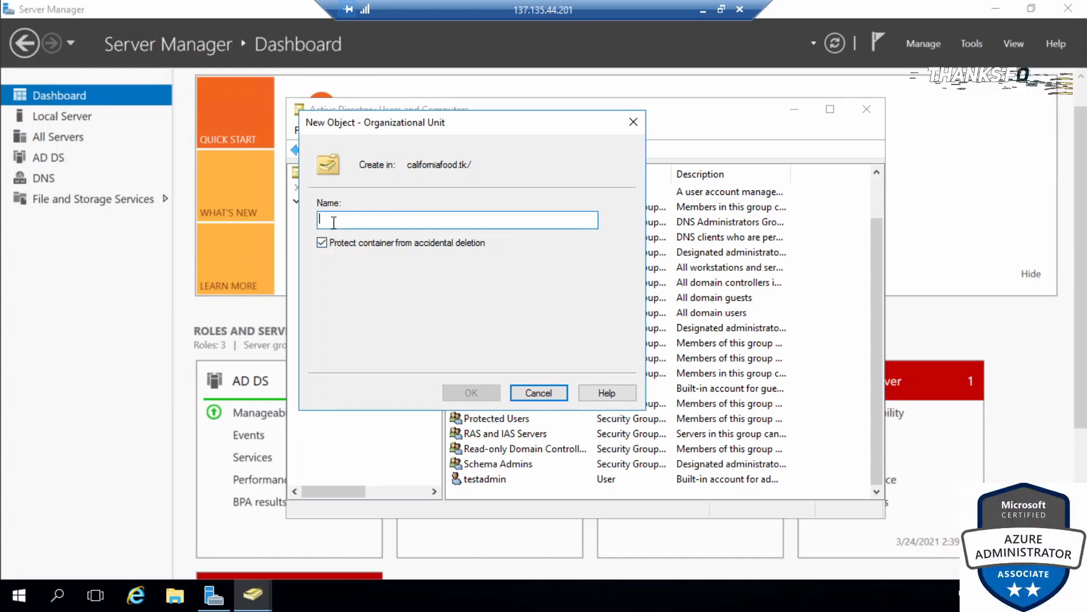
pyautogui.write('I')
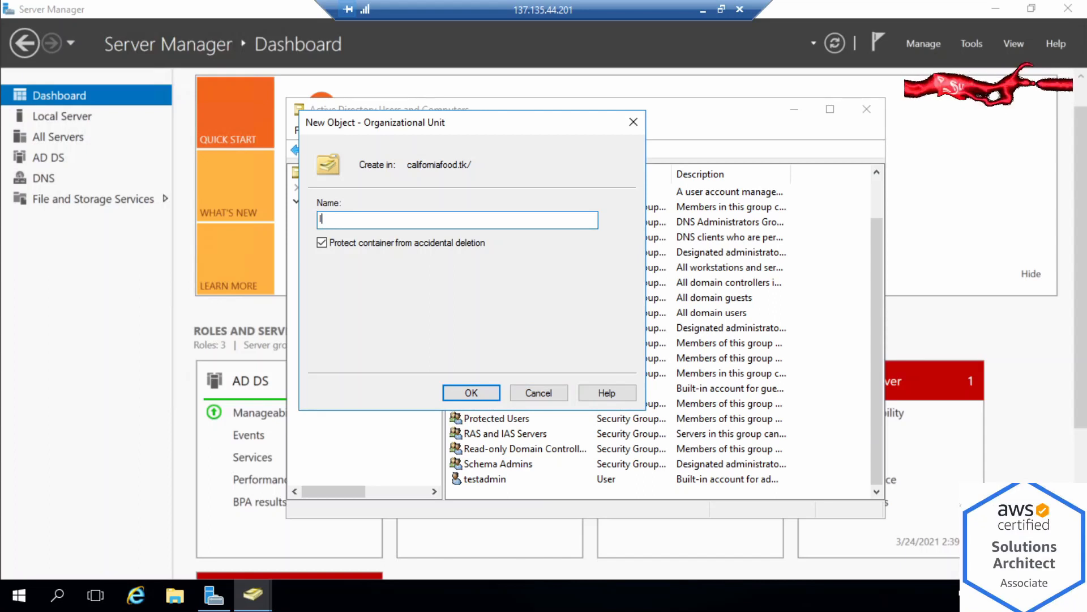
pyautogui.write('nT')
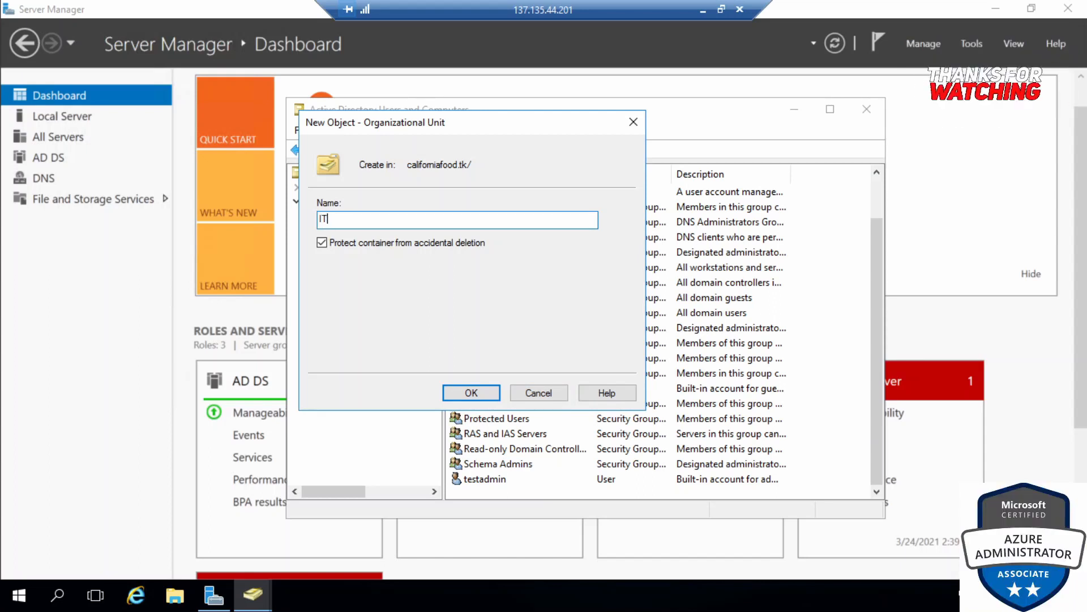
pyautogui.press('BackSpace')
pyautogui.press('BackSpace')
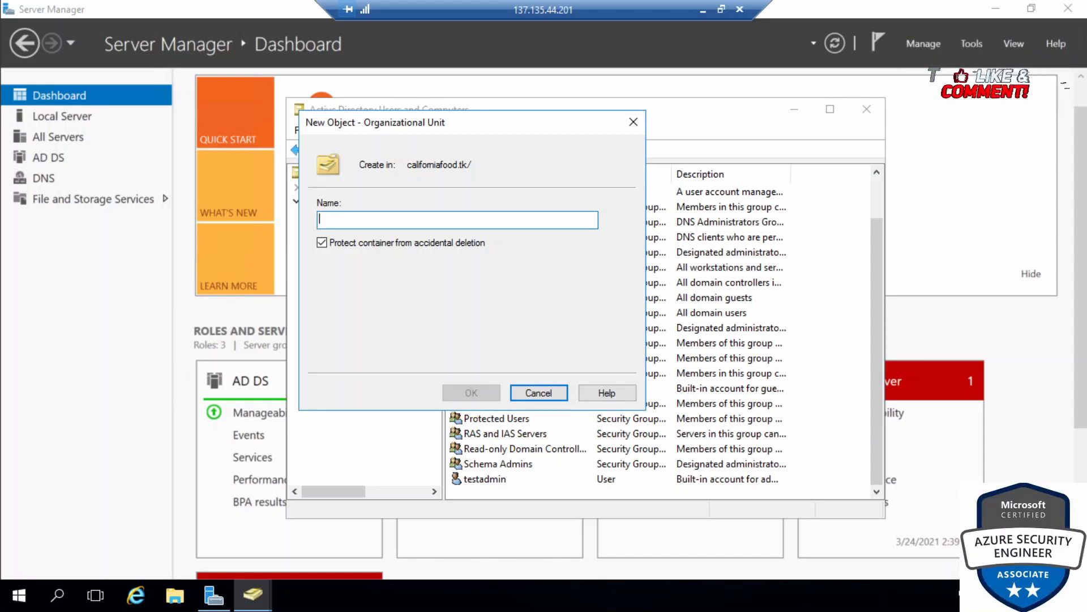
pyautogui.write('North California')
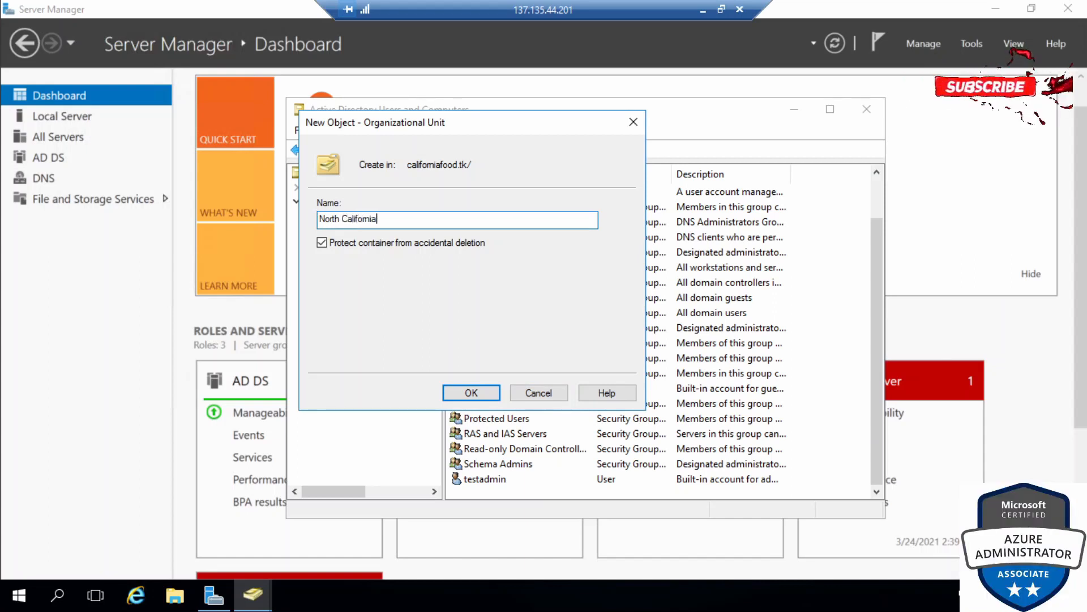
pyautogui.click(472, 393)
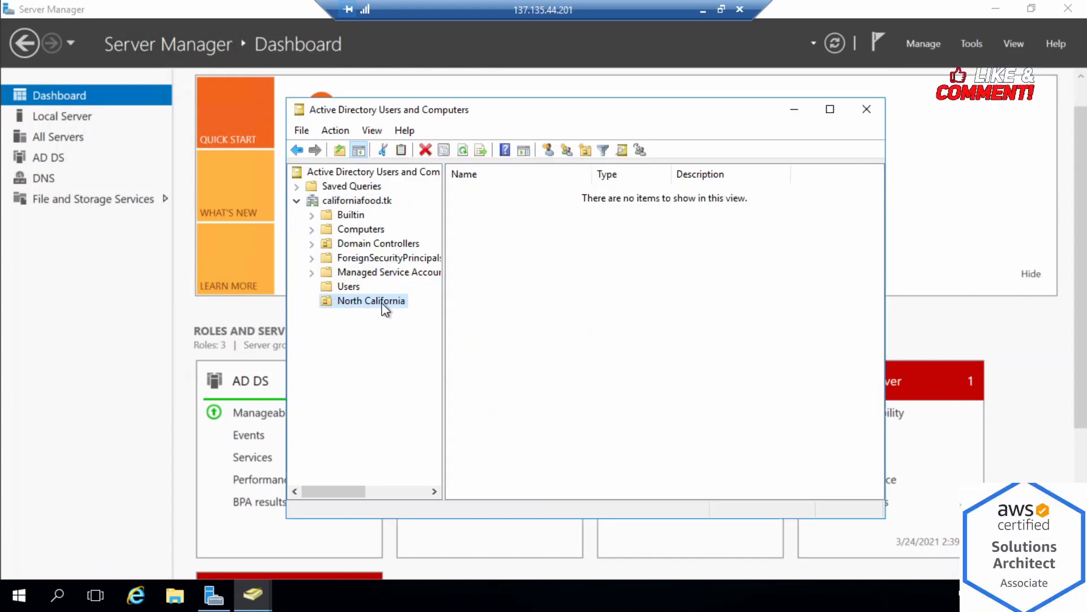
# Create an organizational unit named South California directly under the californiafood.tk domain, keeping protection from accidental deletion.
pyautogui.rightClick(370, 201)
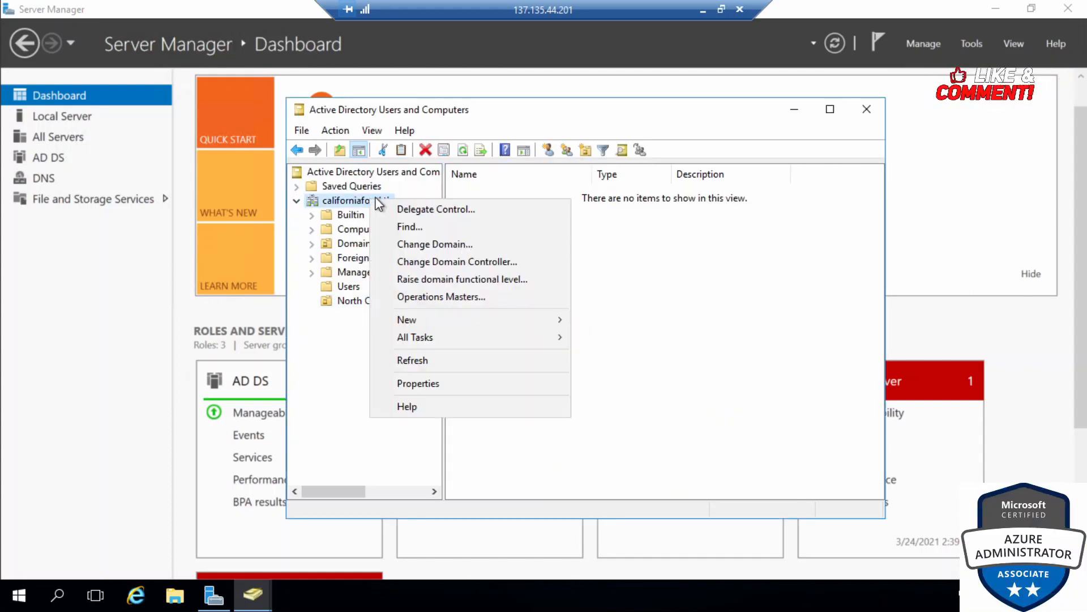
pyautogui.moveTo(488, 328)
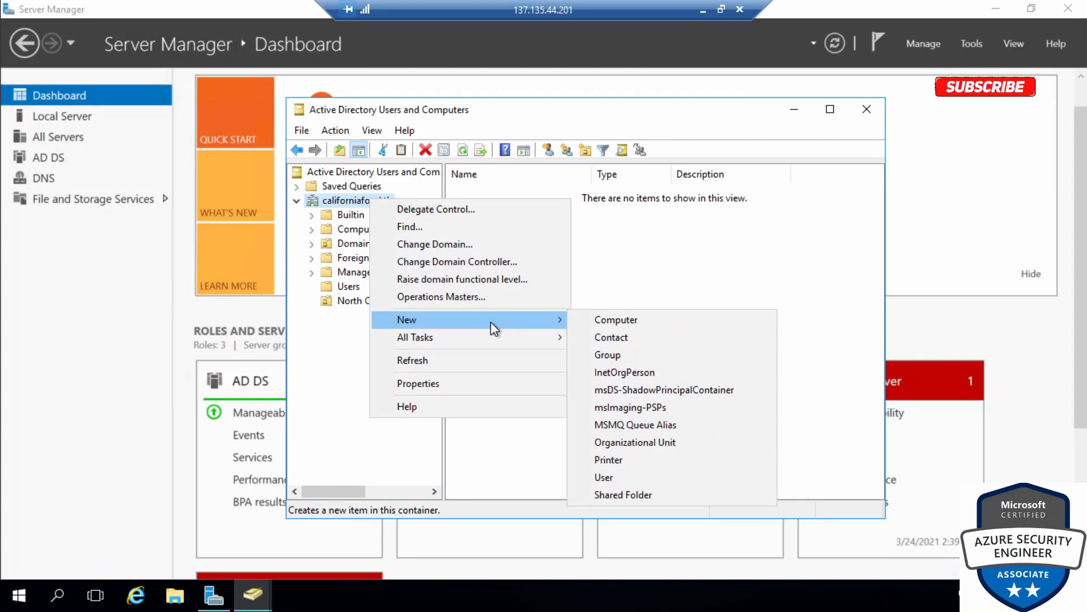
pyautogui.click(646, 448)
pyautogui.write('South California')
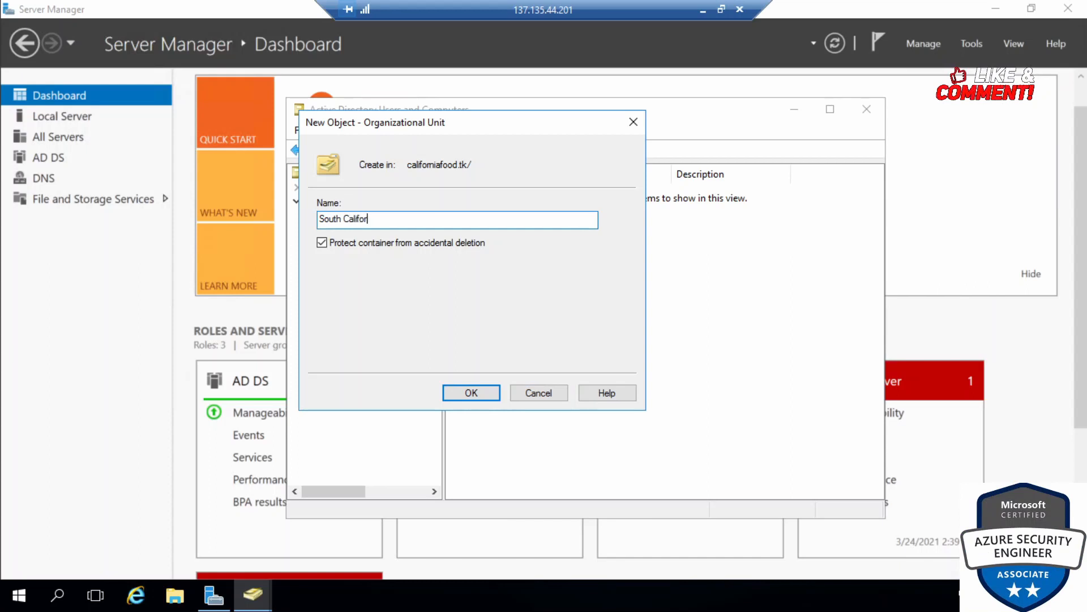
pyautogui.click(481, 393)
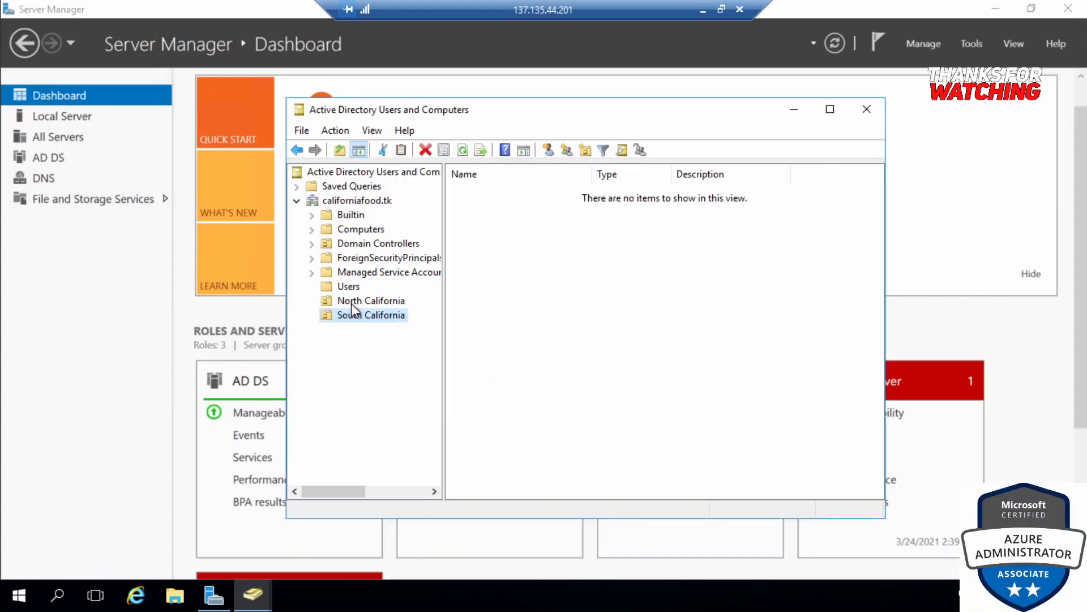
pyautogui.click(367, 301)
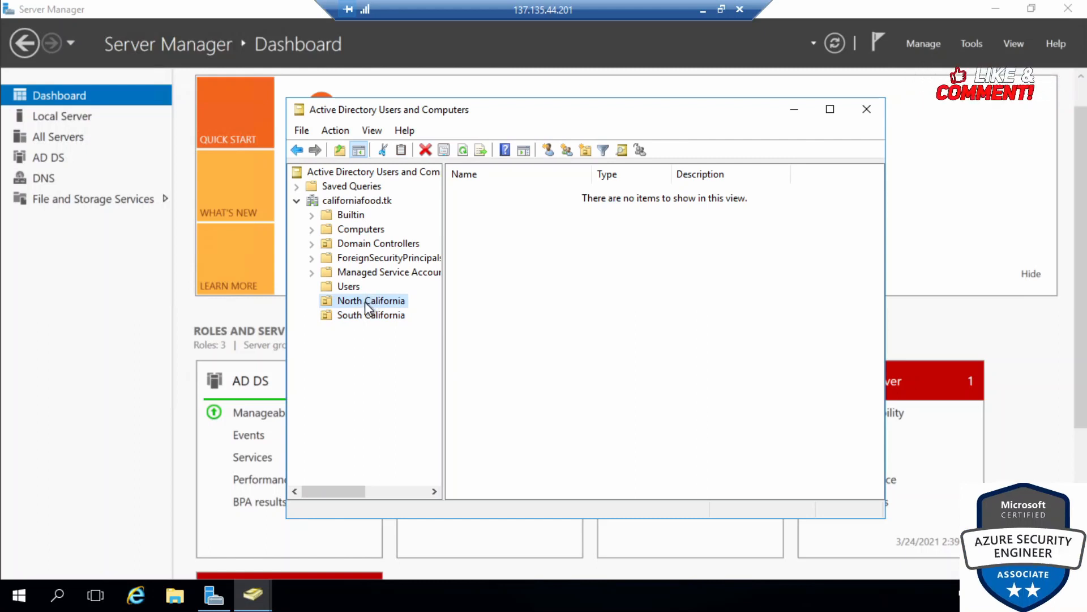
pyautogui.rightClick(367, 306)
pyautogui.click(365, 301)
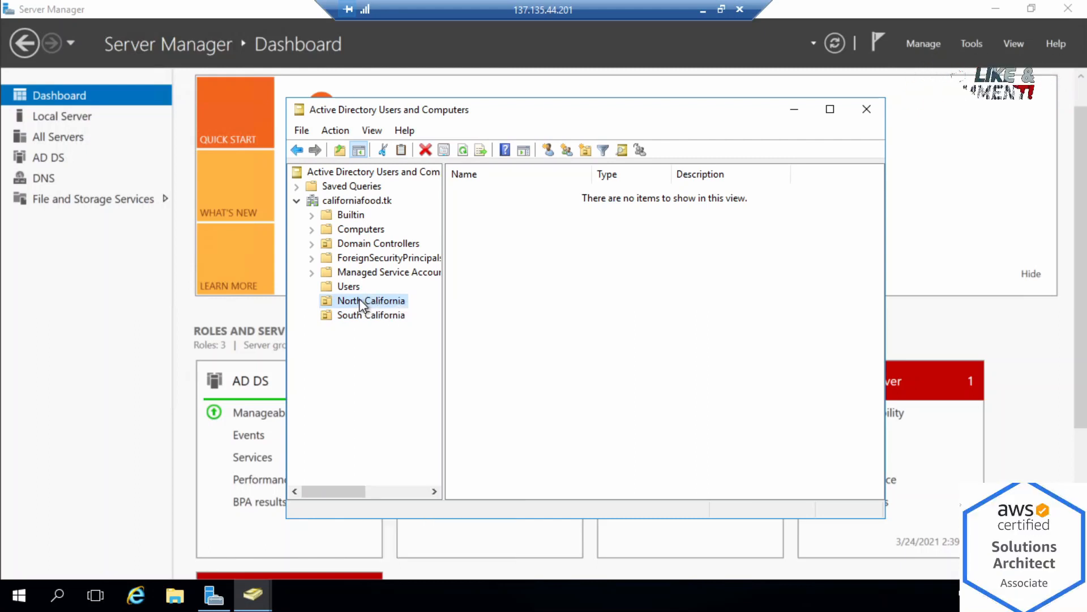
pyautogui.click(436, 342)
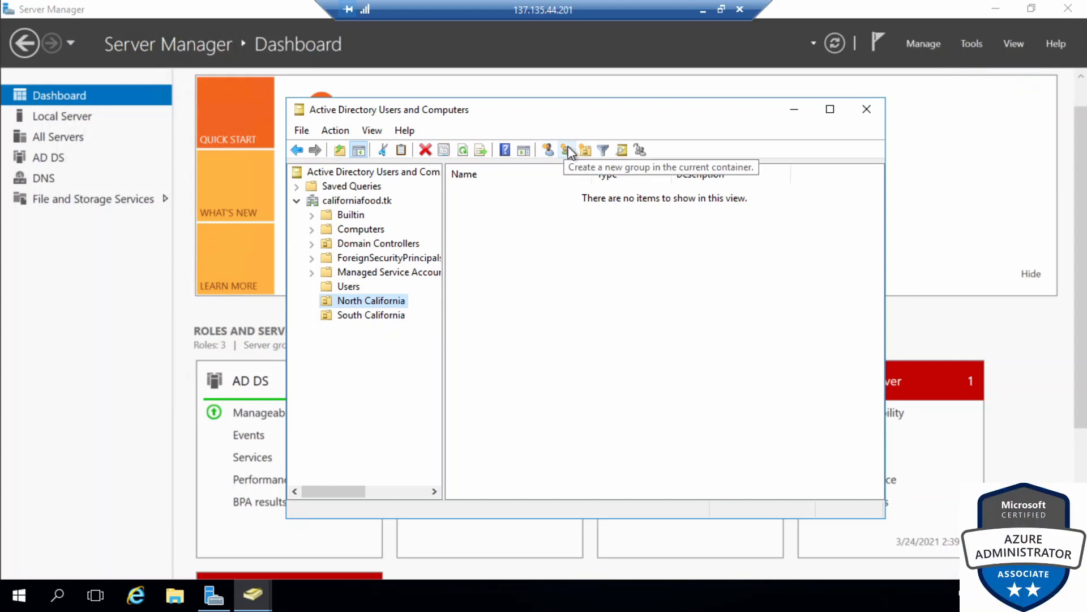
pyautogui.click(547, 149)
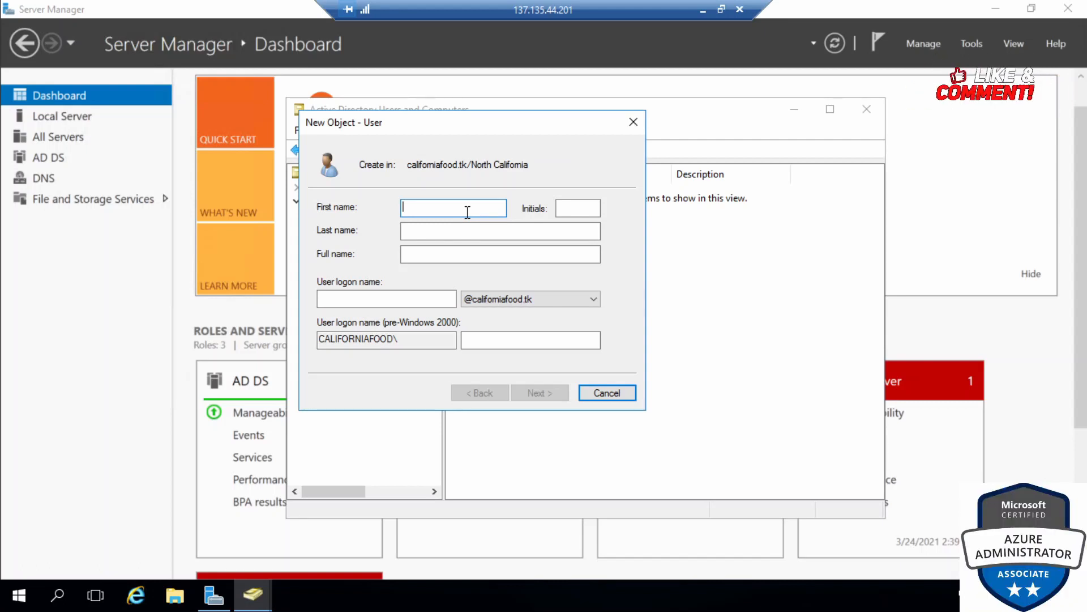
pyautogui.write('Fremont')
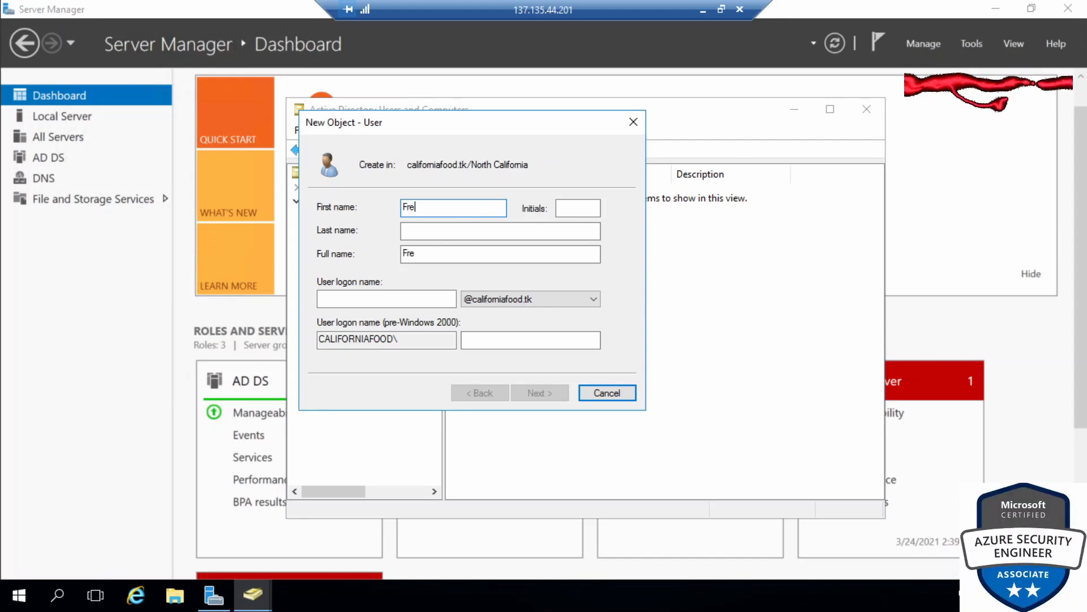
pyautogui.press('Tab')
pyautogui.press('Tab')
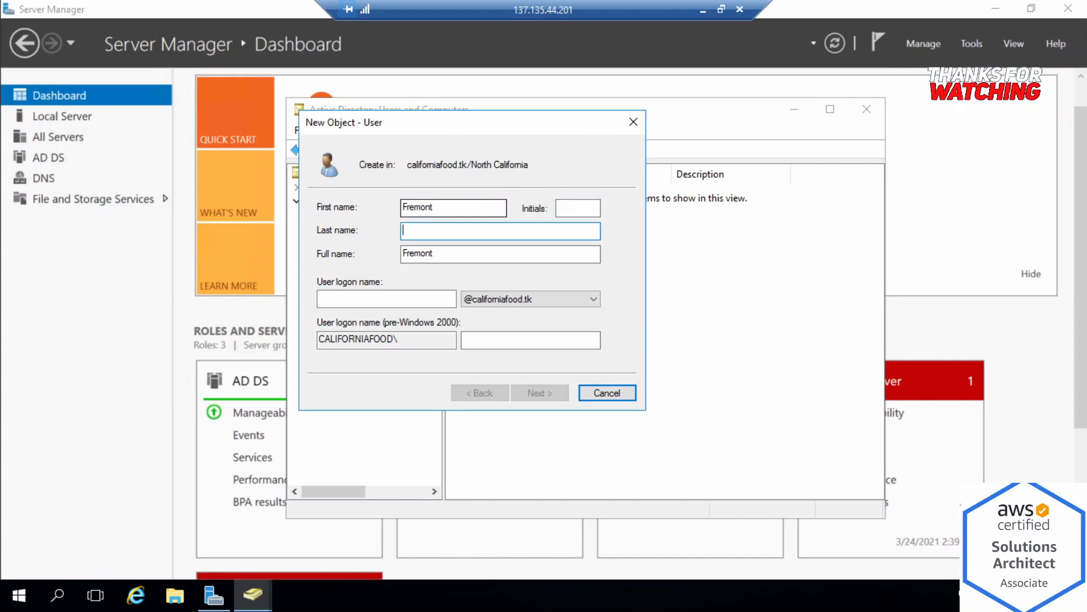
pyautogui.write('C')
pyautogui.press('BackSpace')
pyautogui.write('California')
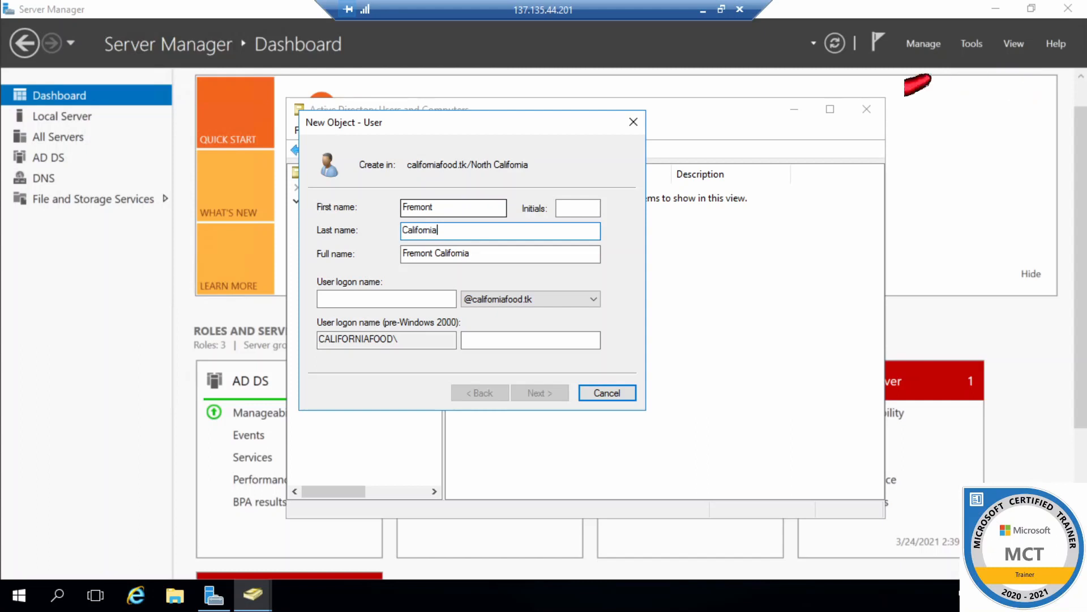
pyautogui.click(432, 298)
pyautogui.write('fremont')
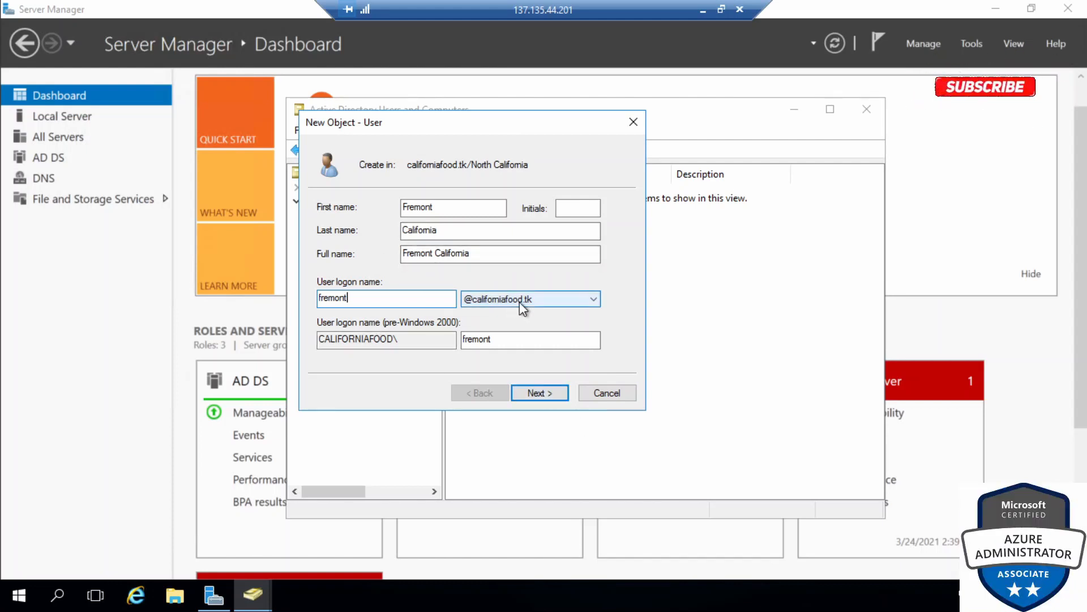
pyautogui.click(545, 396)
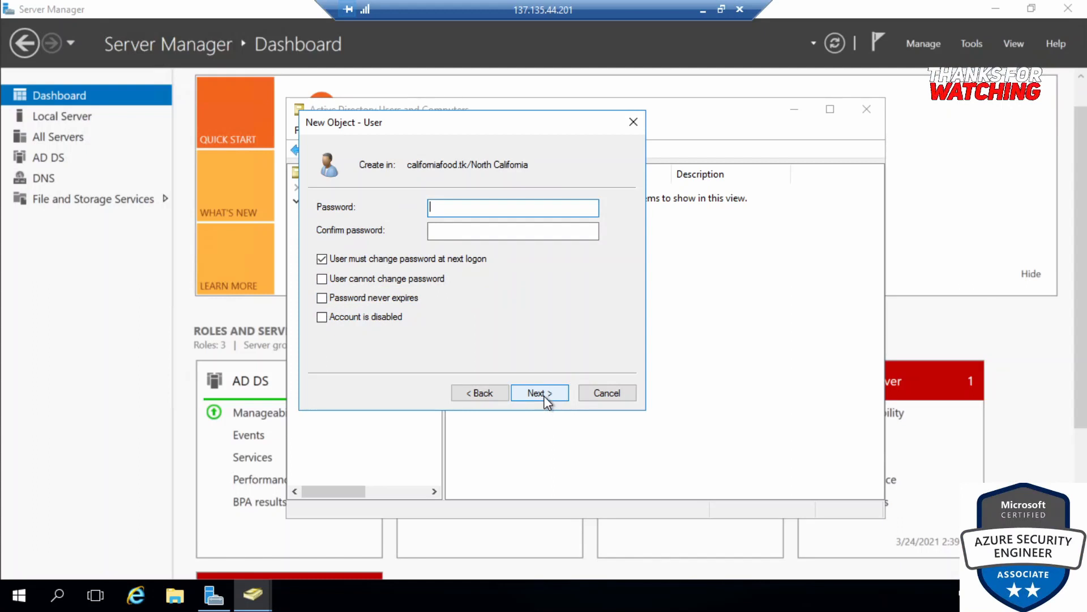
# Finish creating the Fremont California user with the account password entered and confirmed, no forced change at next logon, and password never expiring.
pyautogui.click(321, 258)
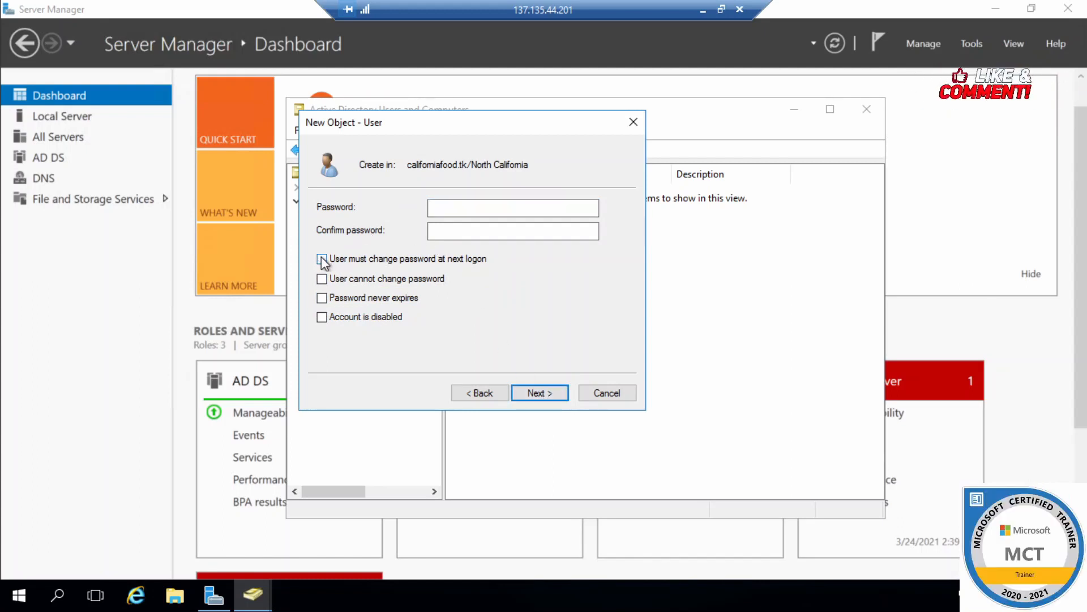
pyautogui.click(322, 298)
pyautogui.click(468, 207)
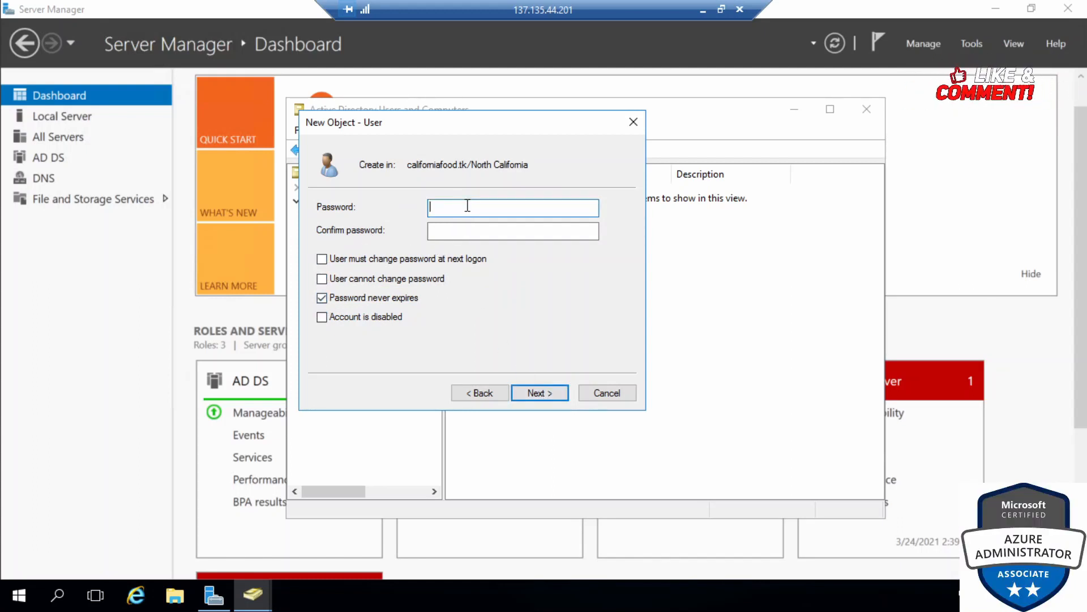
pyautogui.write('•••••••')
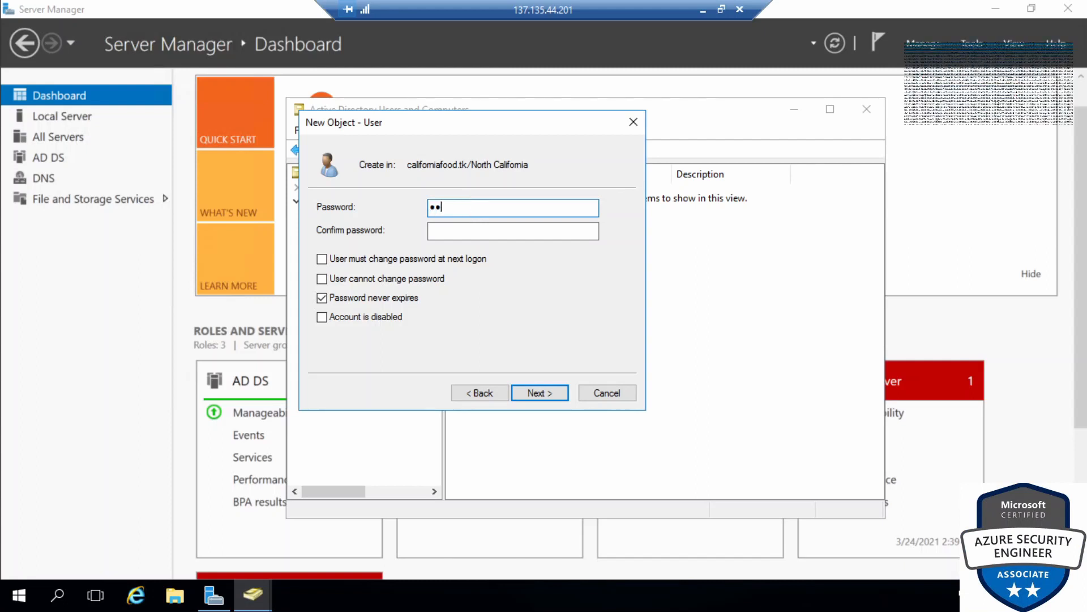
pyautogui.write('••')
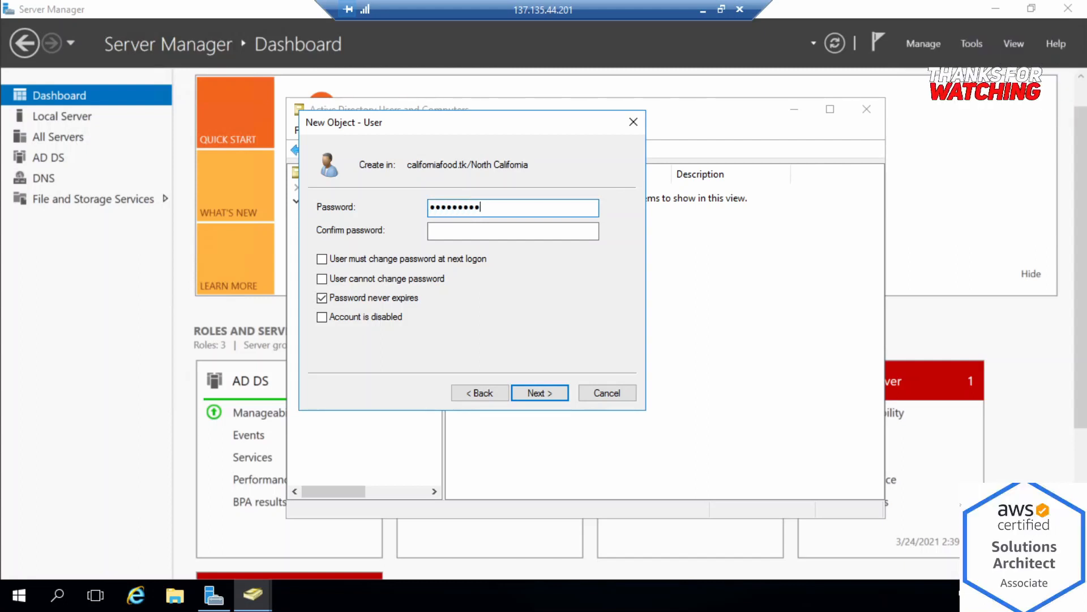
pyautogui.press('Tab')
pyautogui.write('••••••••')
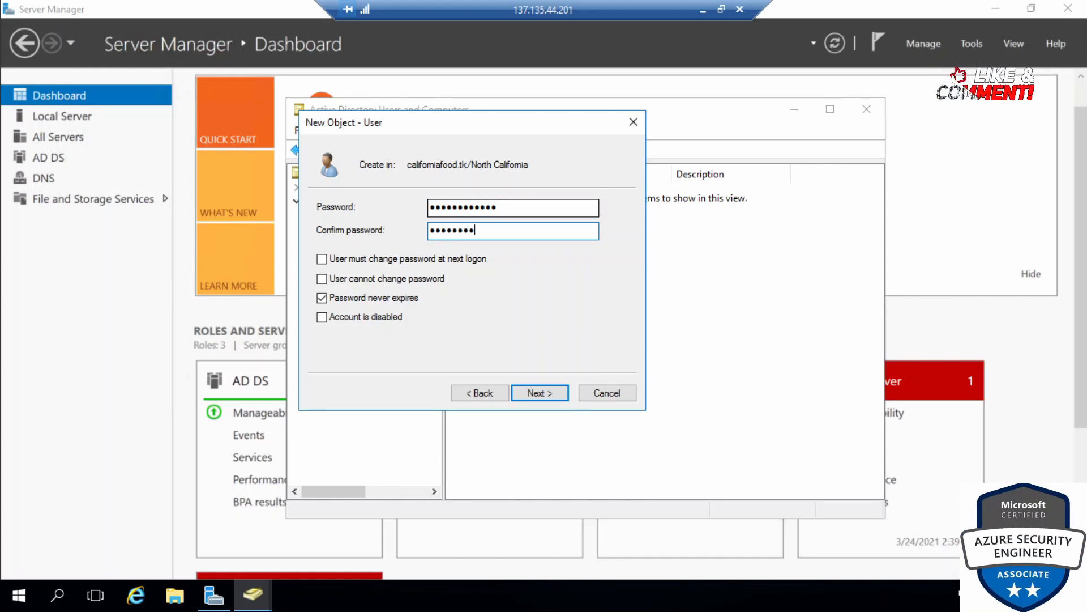
pyautogui.write('•')
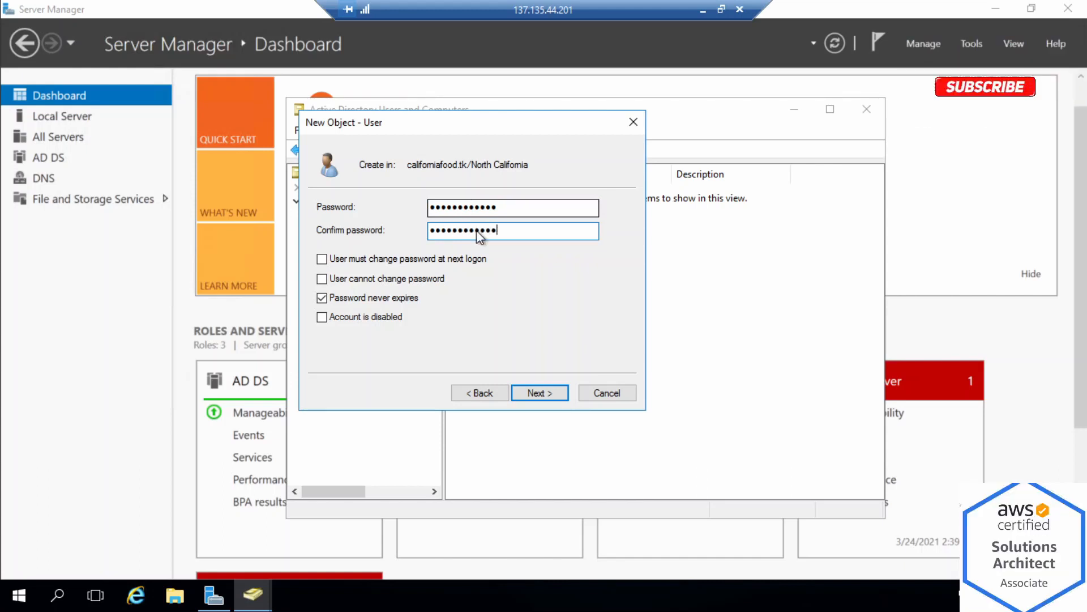
pyautogui.click(538, 393)
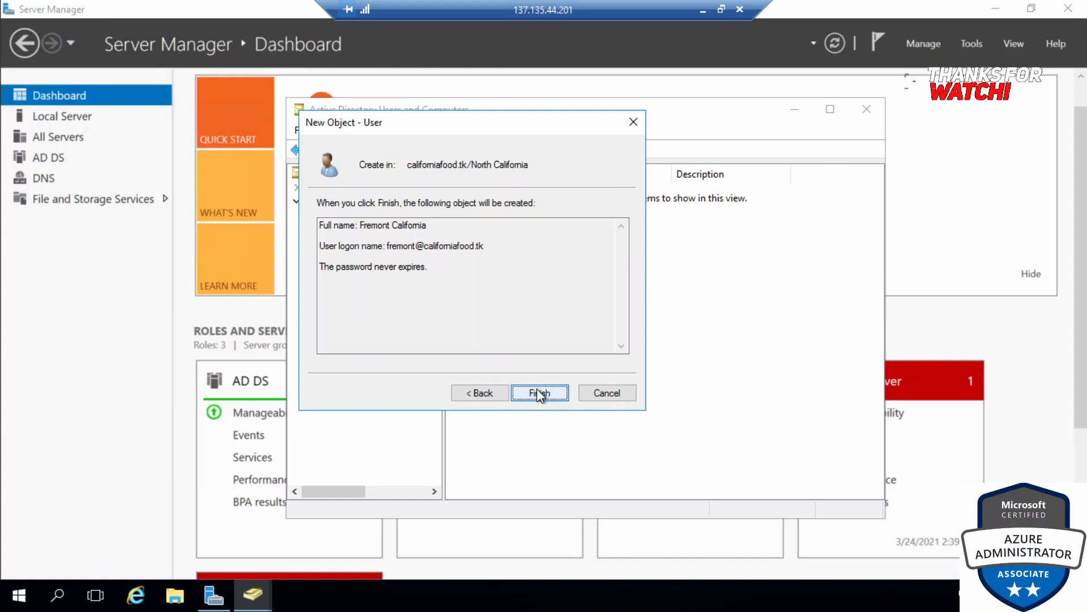
pyautogui.click(538, 393)
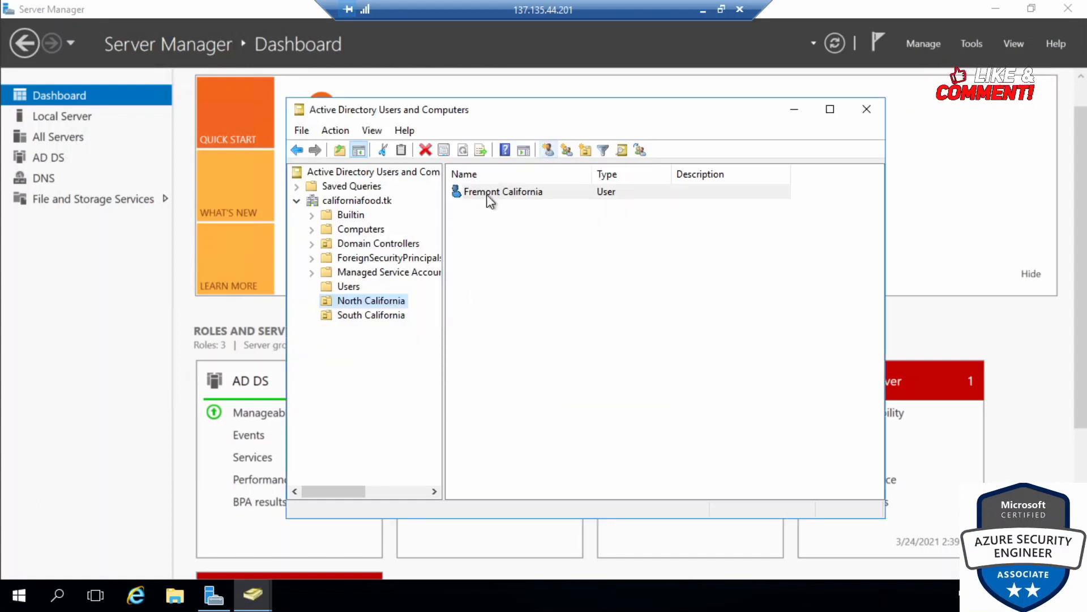
pyautogui.click(548, 149)
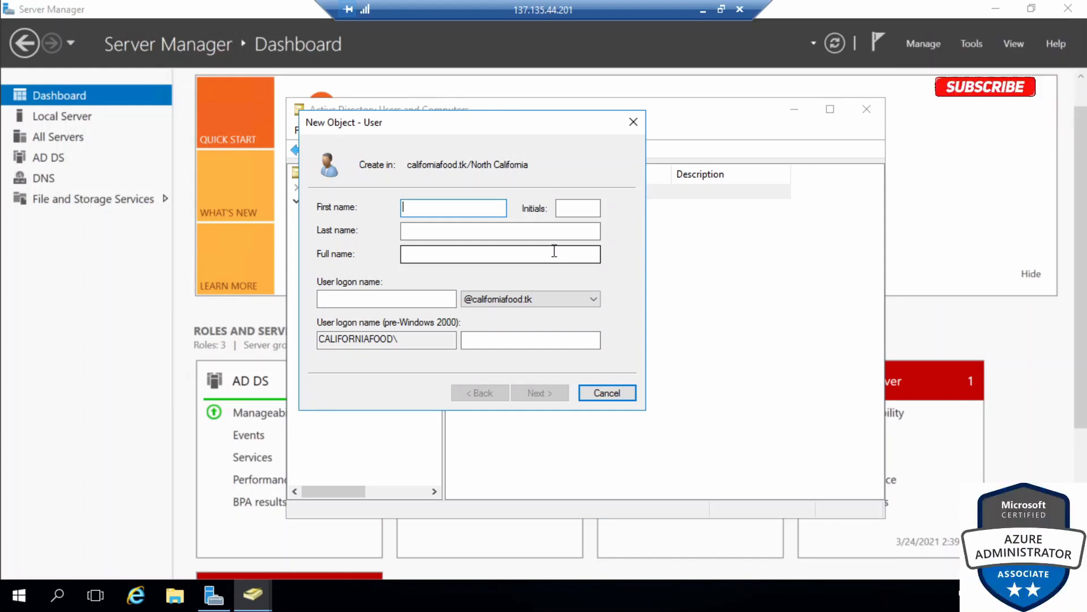
pyautogui.write('Sa')
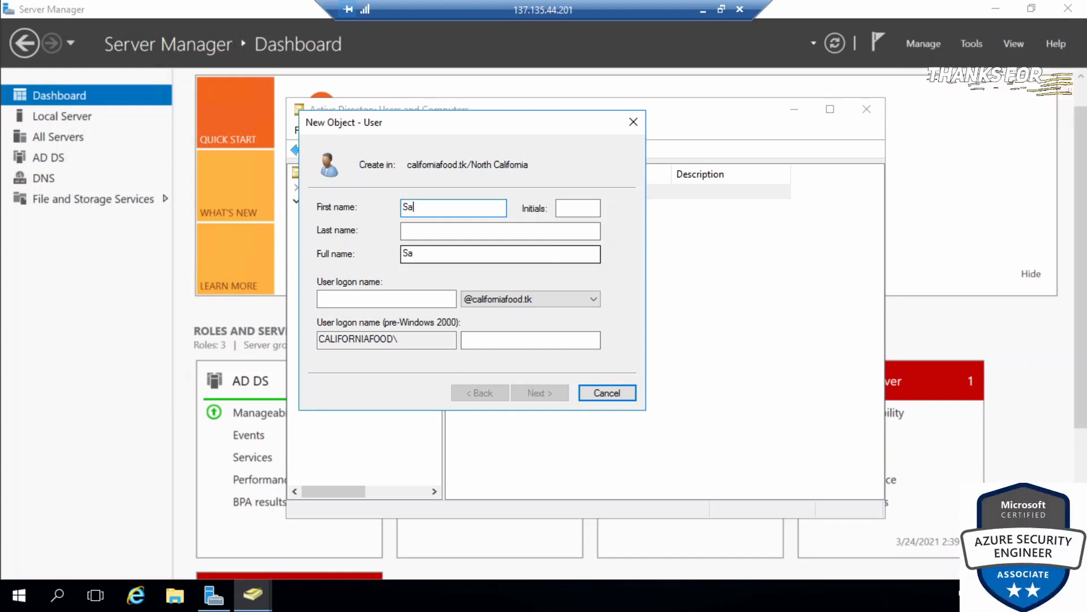
pyautogui.write('njjos')
pyautogui.press('BackSpace')
pyautogui.press('BackSpace')
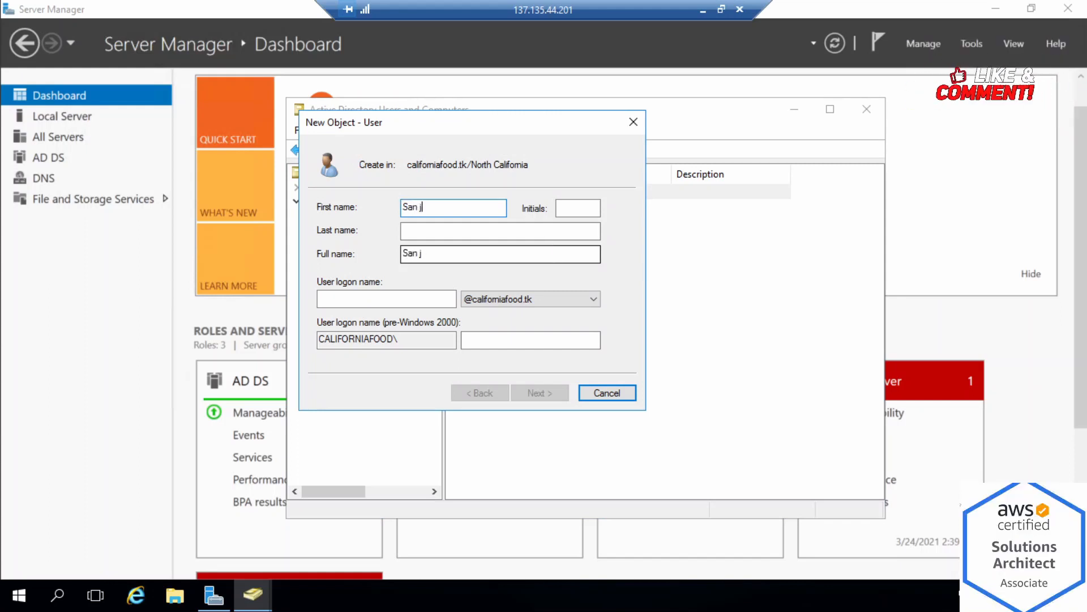
pyautogui.write('Jose')
pyautogui.press('Tab')
pyautogui.press('Tab')
pyautogui.write('C')
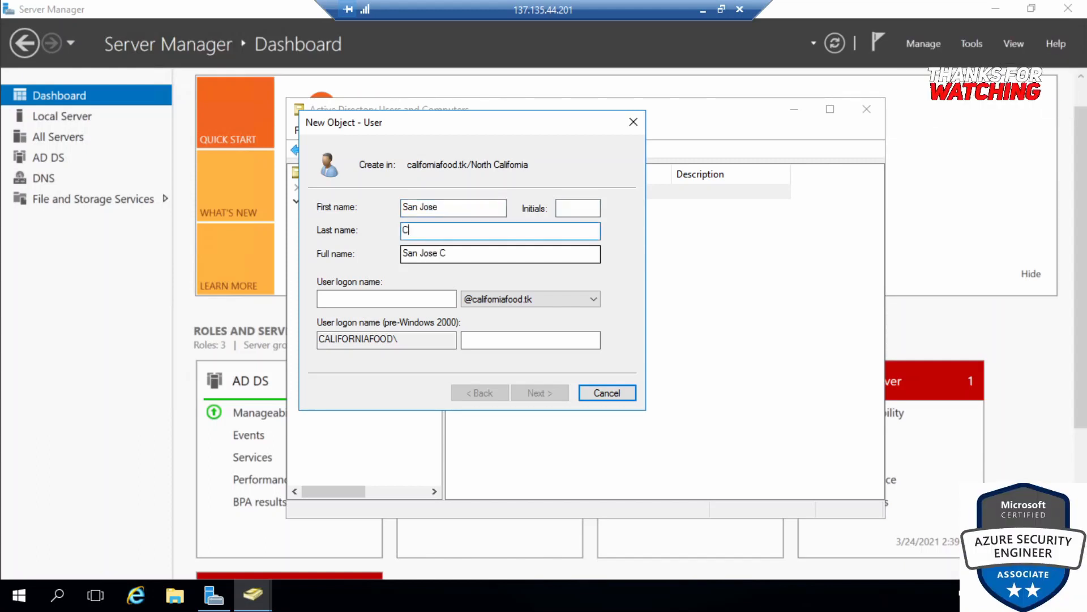
pyautogui.write('alifornia')
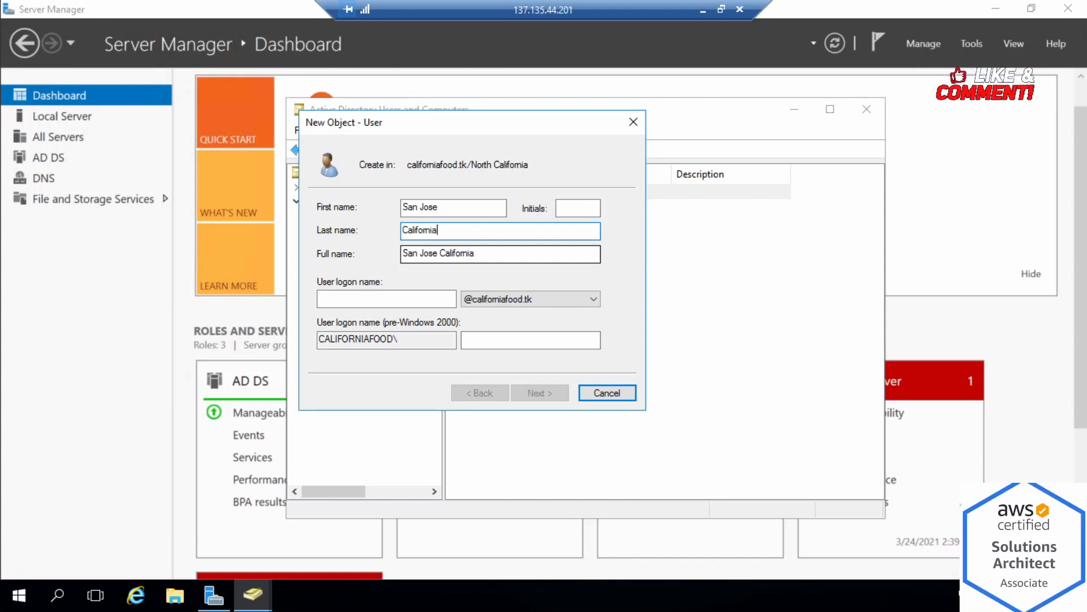
pyautogui.click(409, 298)
pyautogui.write('sanjose')
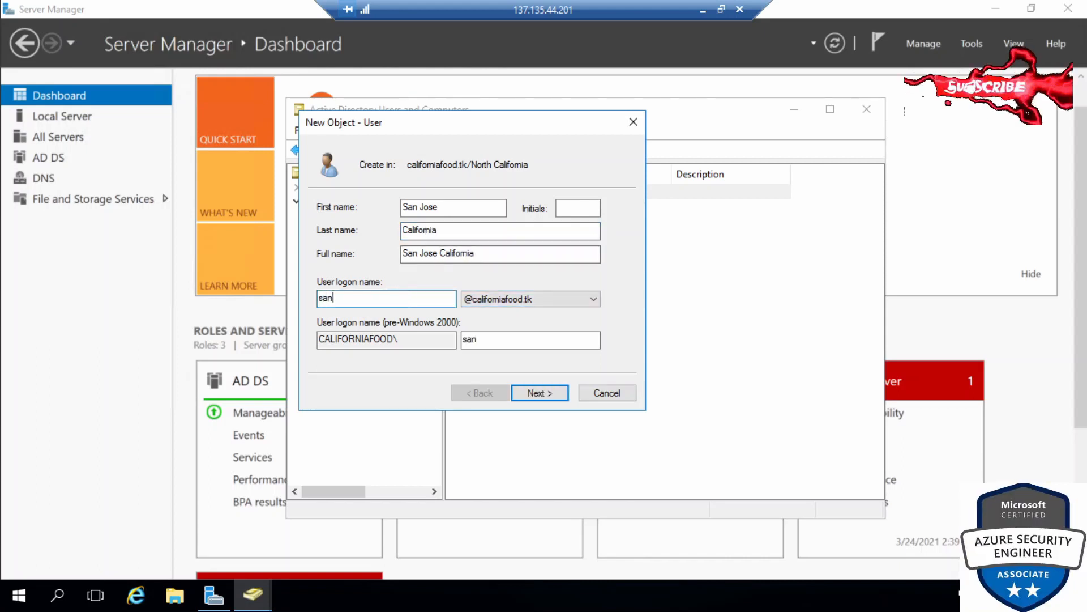
pyautogui.click(547, 395)
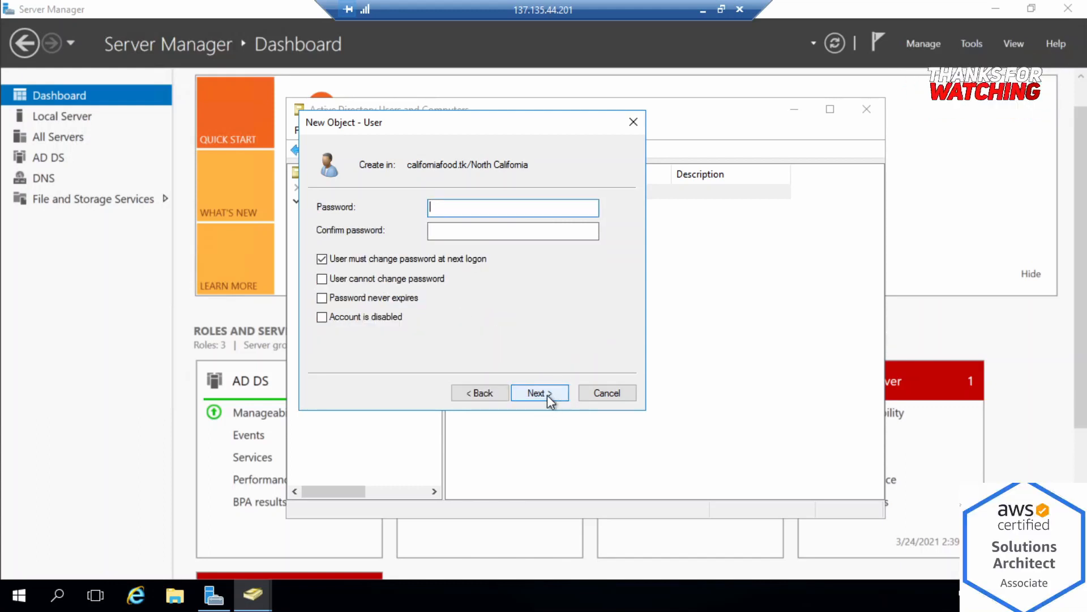
# Finish creating the San Jose California user with a never-expiring password, entering and confirming the account password.
pyautogui.click(322, 298)
pyautogui.click(693, 365)
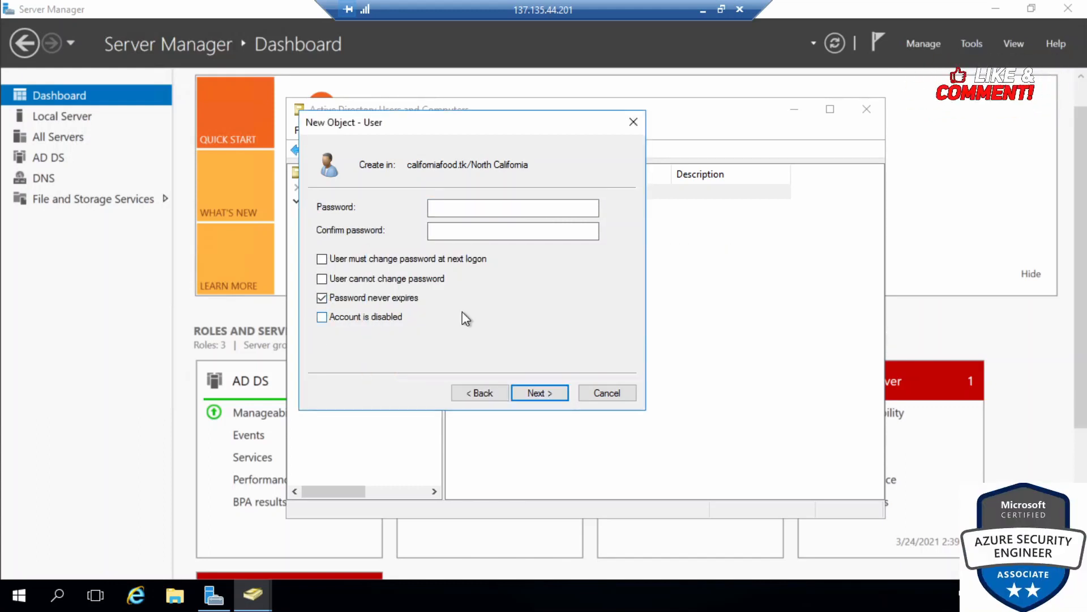
pyautogui.click(451, 209)
pyautogui.write('*******')
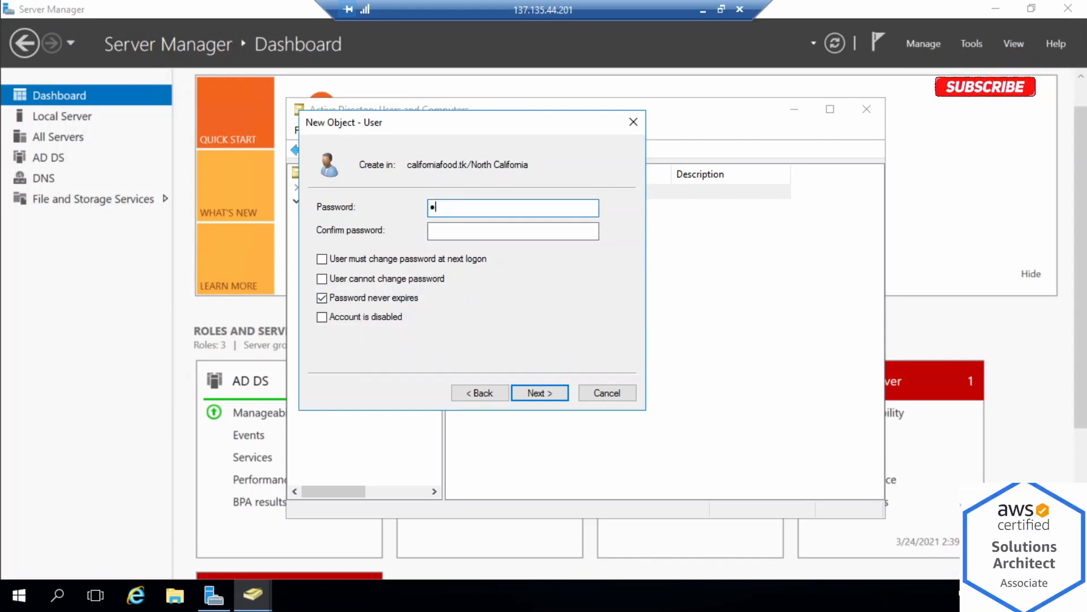
pyautogui.write('*****')
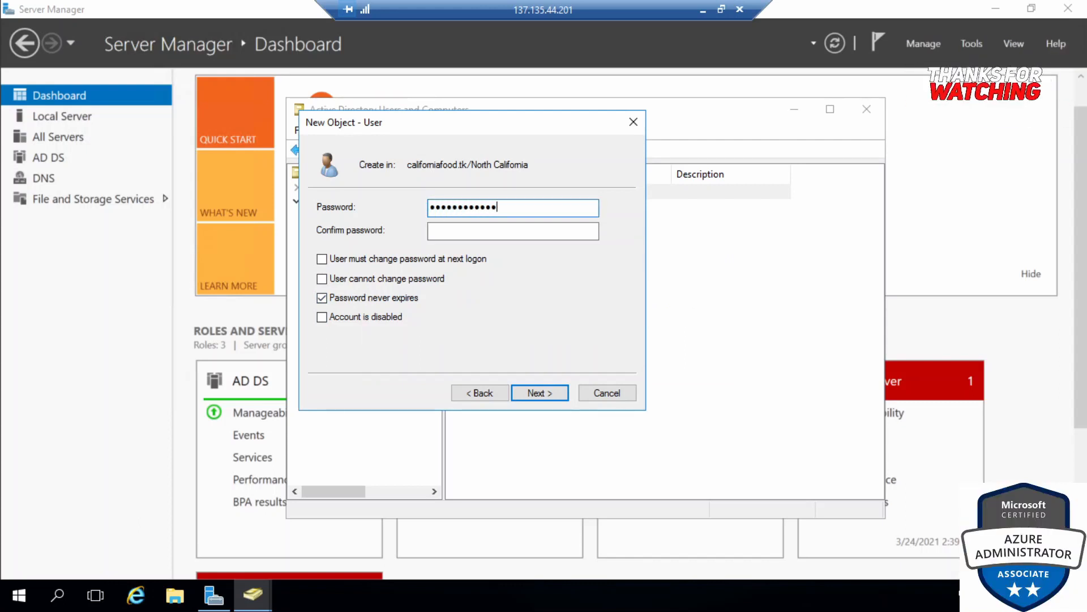
pyautogui.click(460, 233)
pyautogui.write('*******')
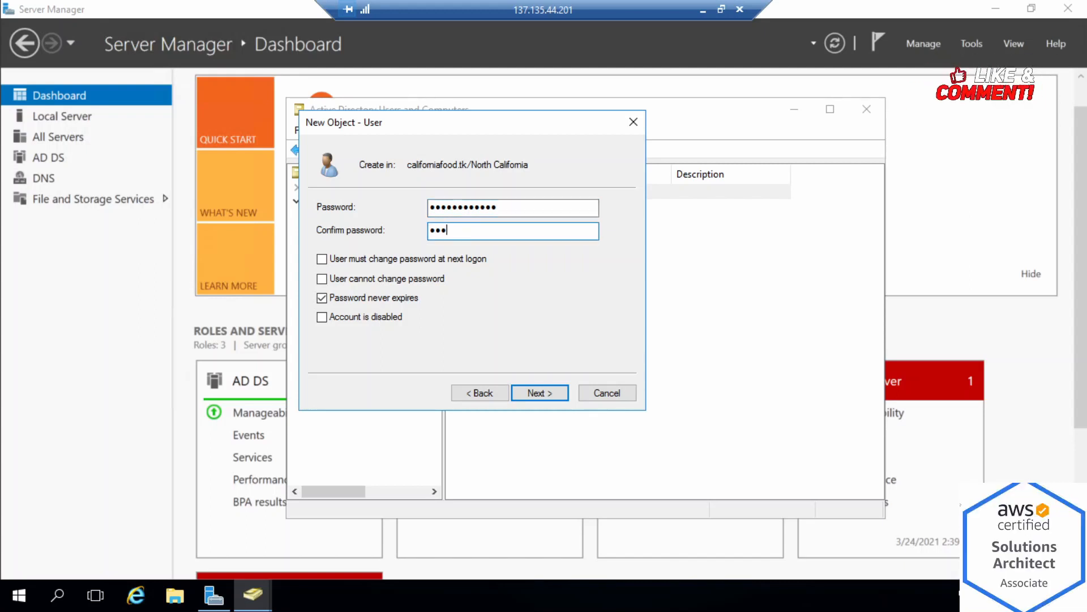
pyautogui.write('*****')
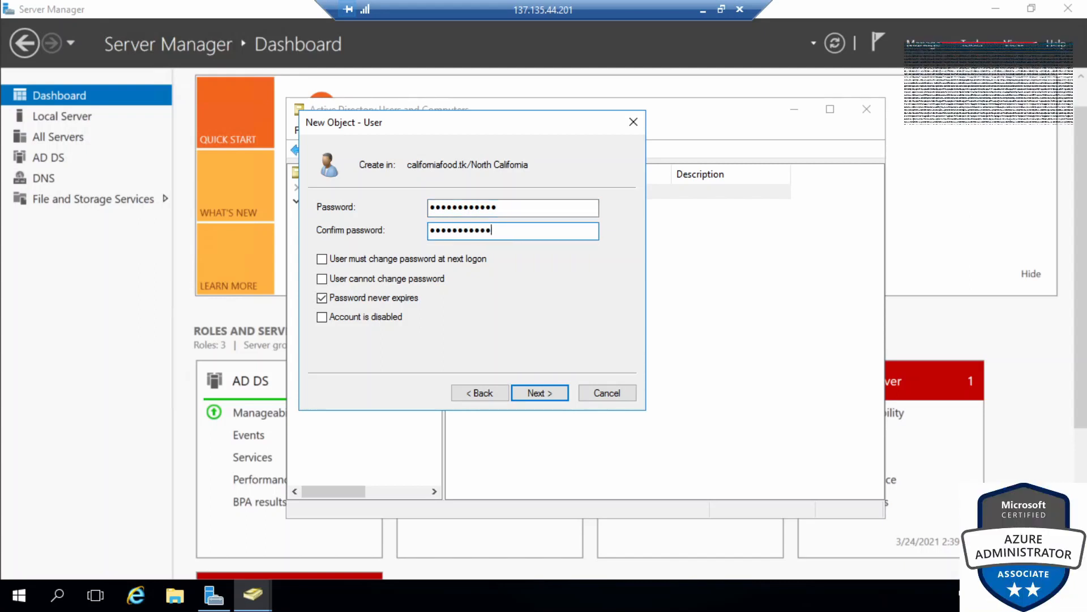
pyautogui.click(537, 391)
pyautogui.click(542, 392)
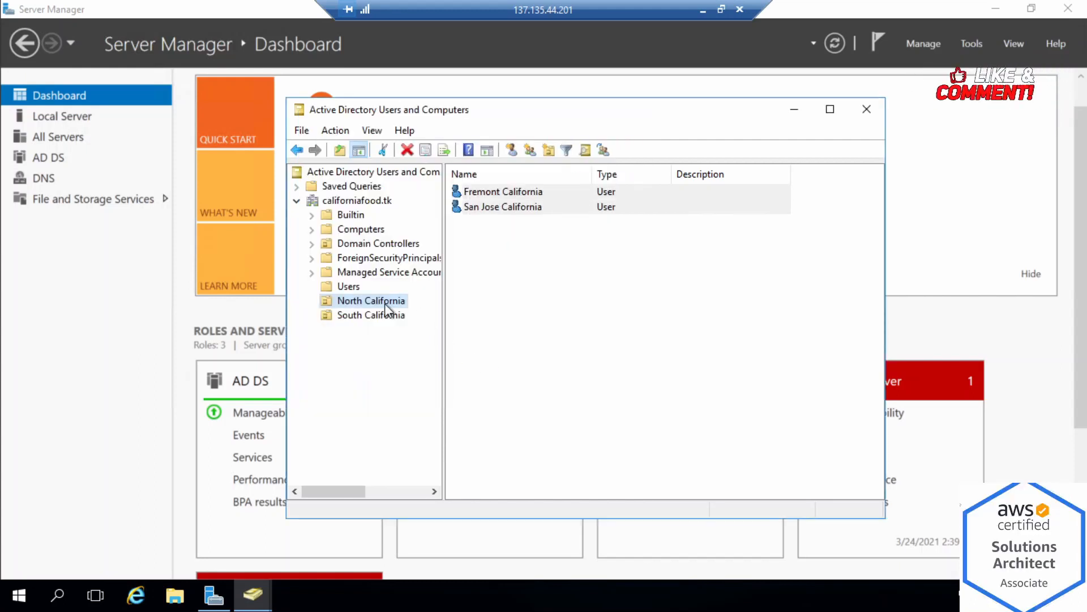
# Create a security group named Bay Area with domain local scope in the North California organizational unit.
pyautogui.click(366, 316)
pyautogui.click(371, 302)
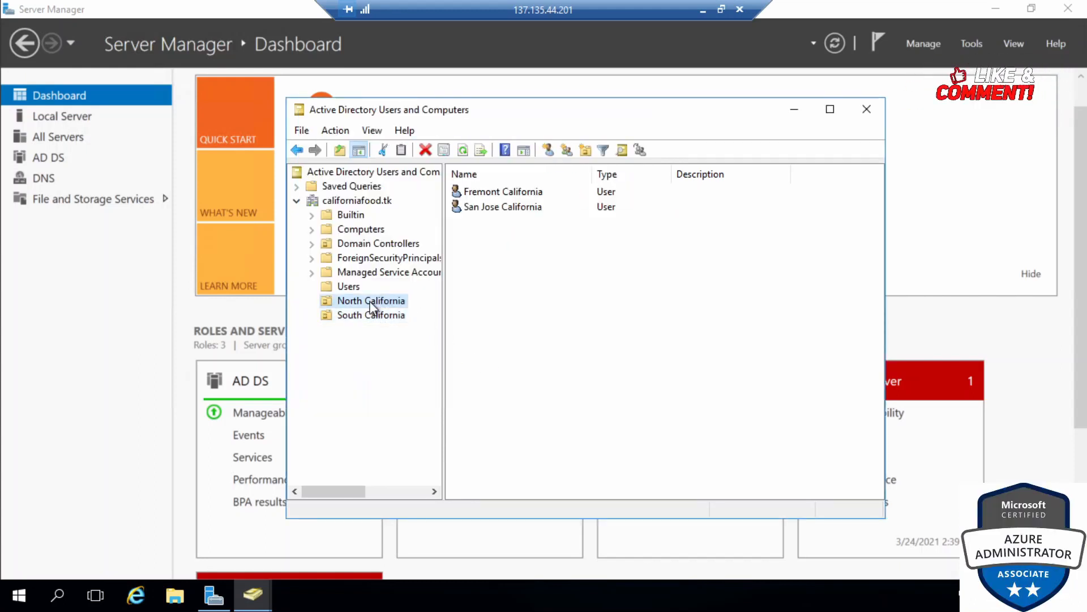
pyautogui.click(567, 150)
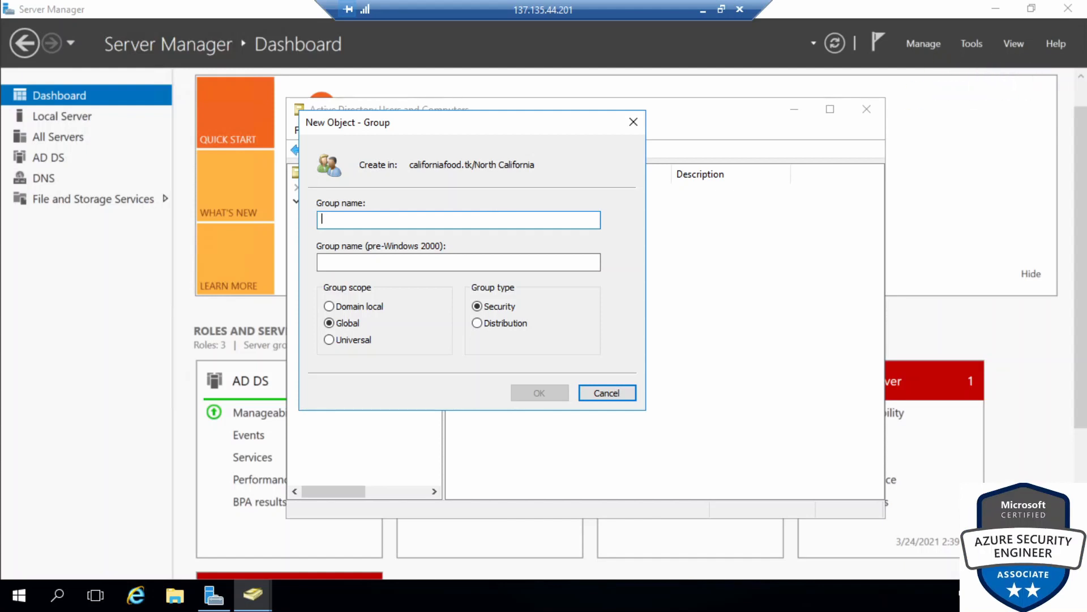
pyautogui.write('Bay')
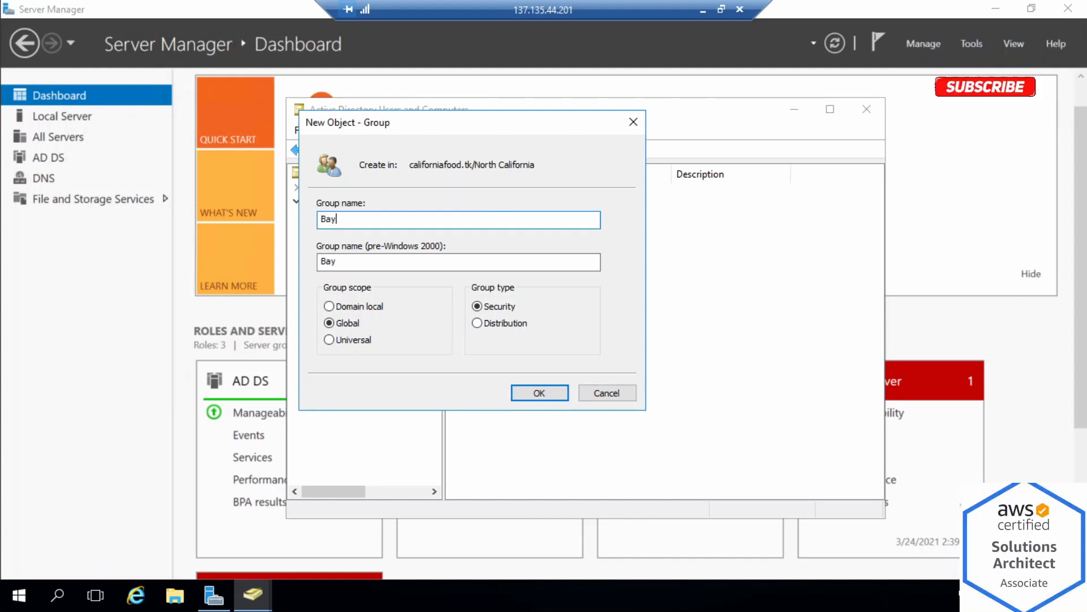
pyautogui.write(' Area')
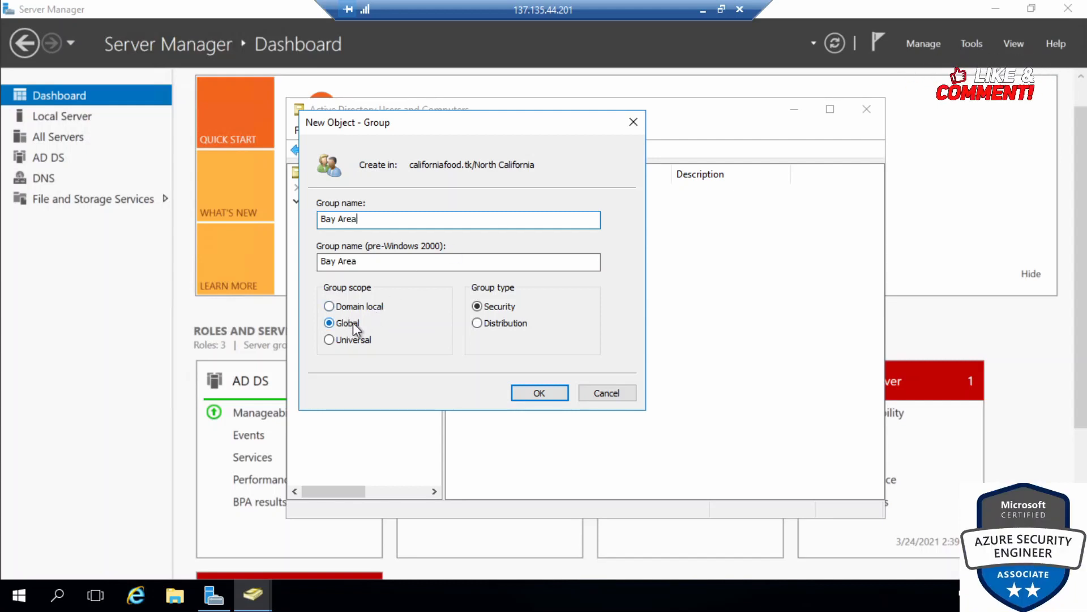
pyautogui.click(352, 308)
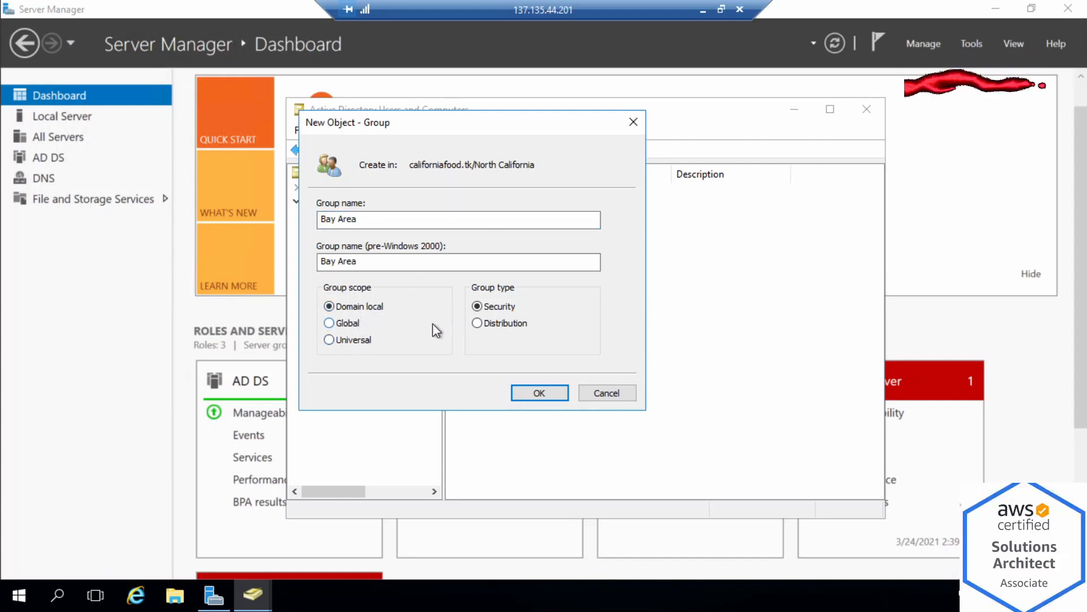
pyautogui.click(538, 394)
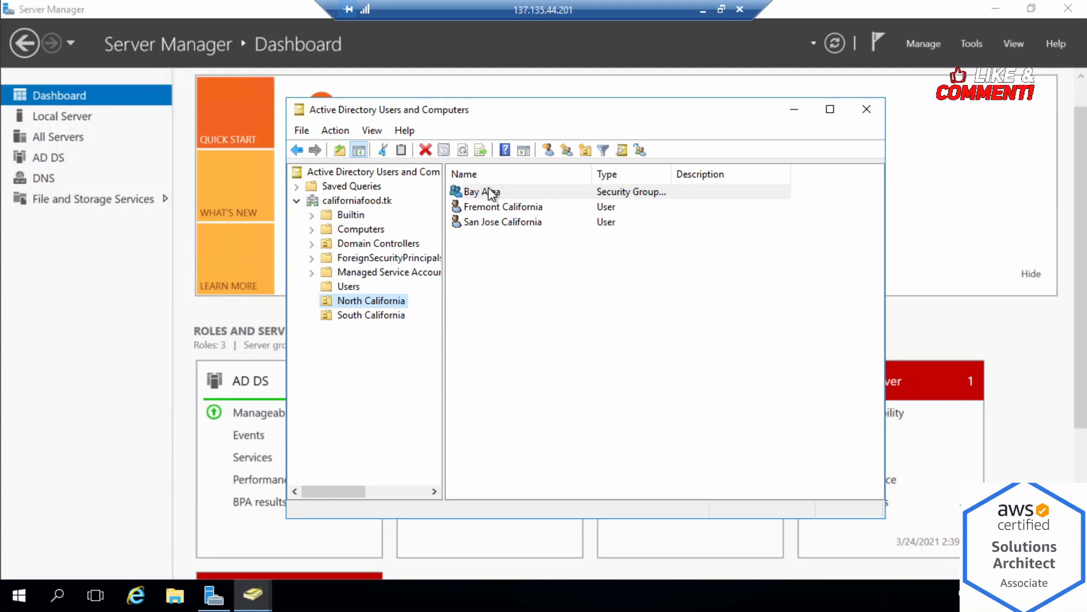
# Check the member list in the properties of the Bay Area group.
pyautogui.click(548, 149)
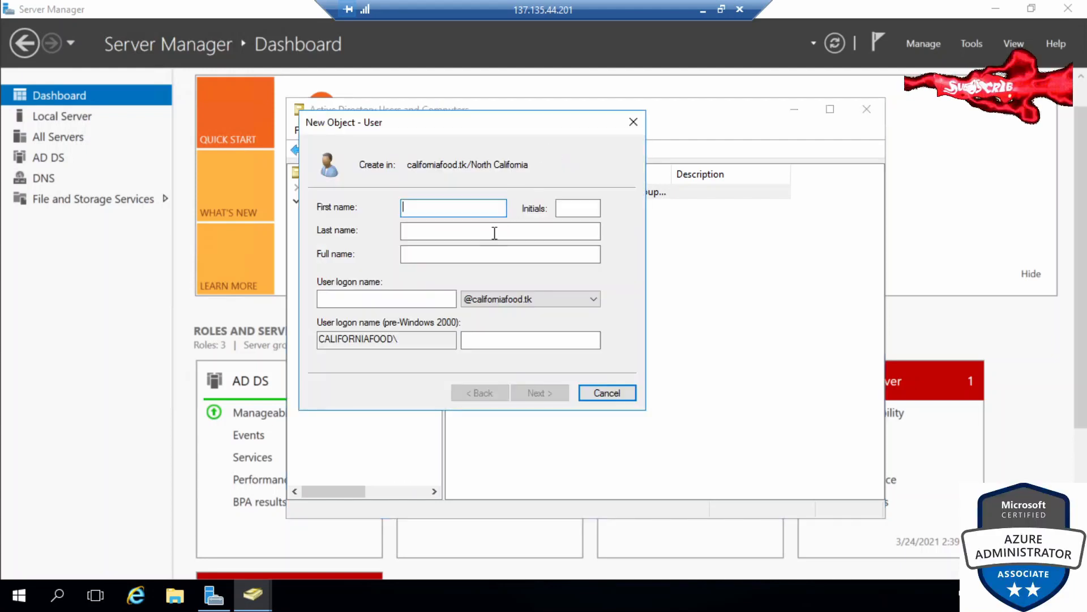
pyautogui.click(612, 393)
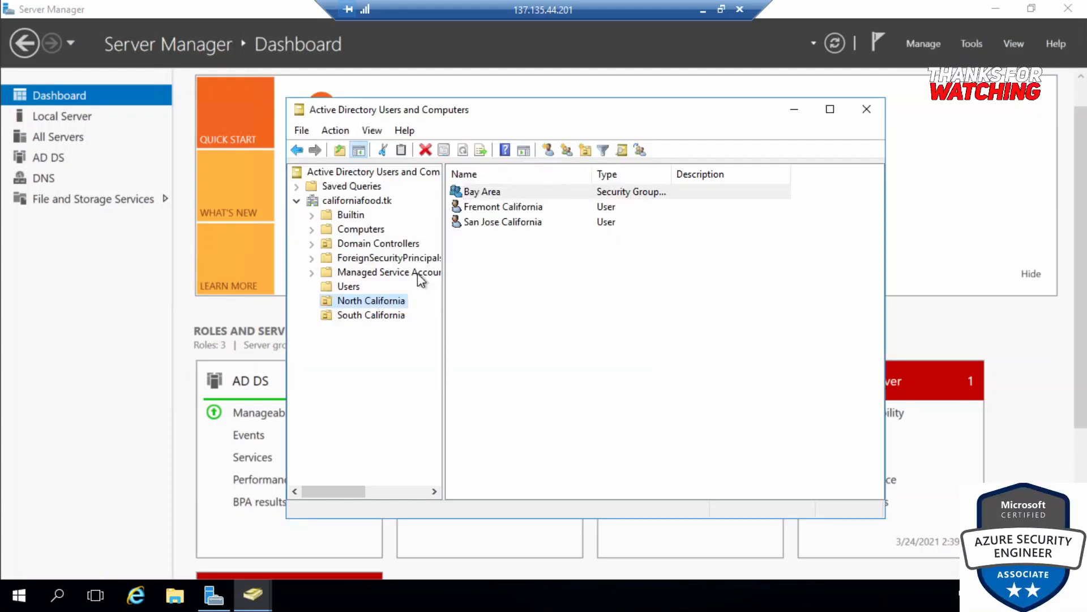
pyautogui.doubleClick(482, 192)
pyautogui.click(495, 166)
pyautogui.click(644, 470)
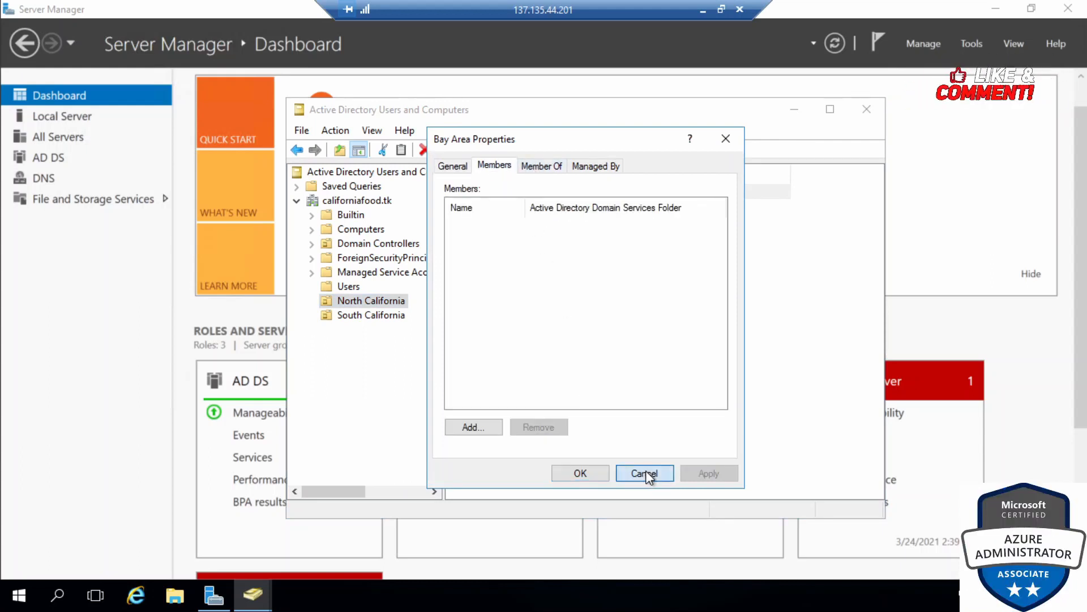
# Start a new user in the South California organizational unit with first name Los Angeles and last name California.
pyautogui.click(394, 313)
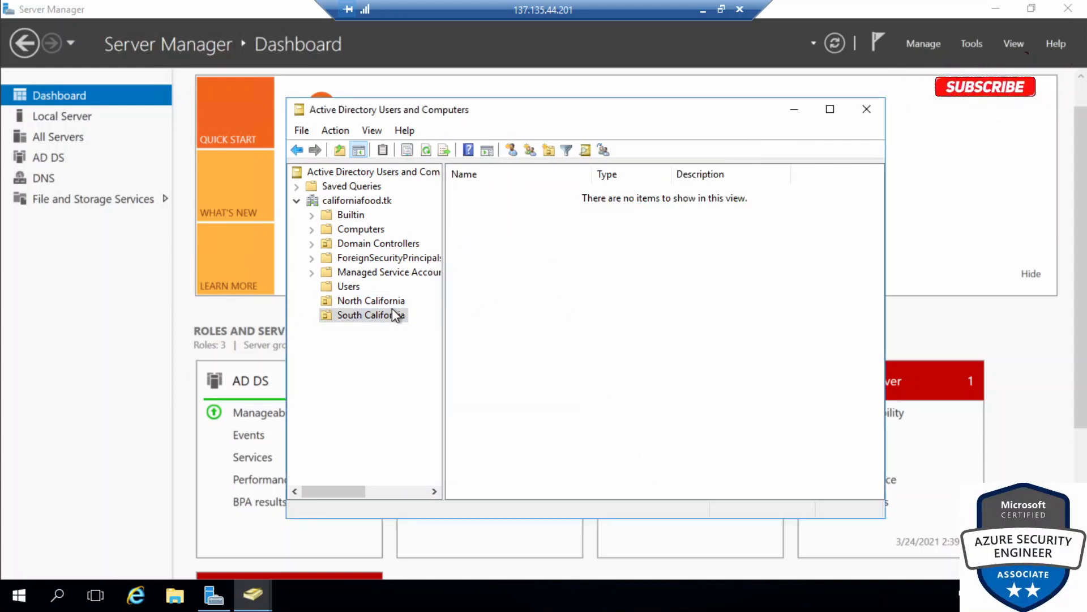
pyautogui.click(512, 149)
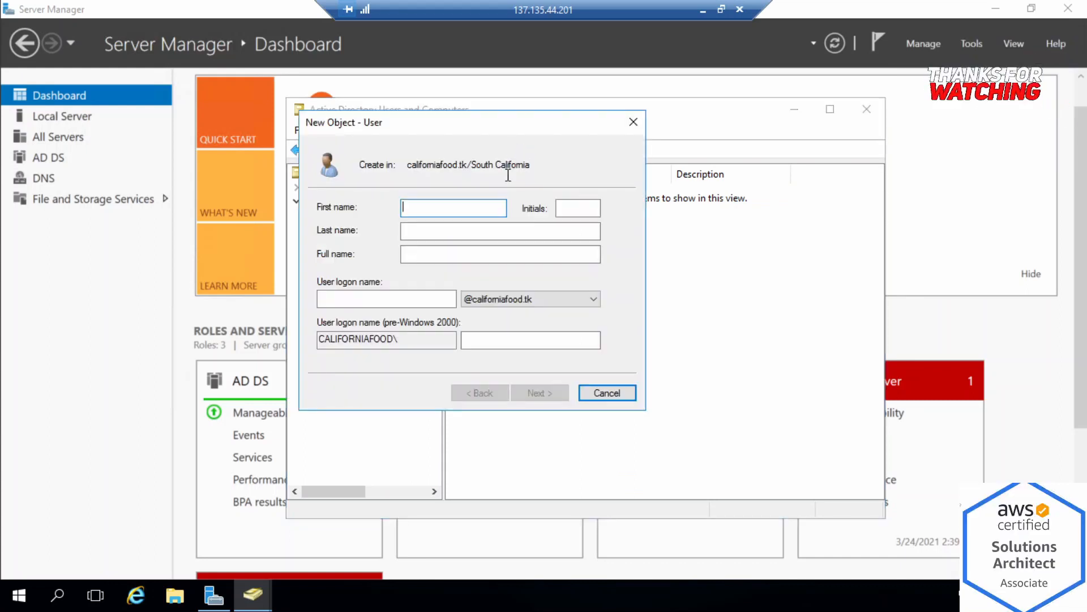
pyautogui.write('Los')
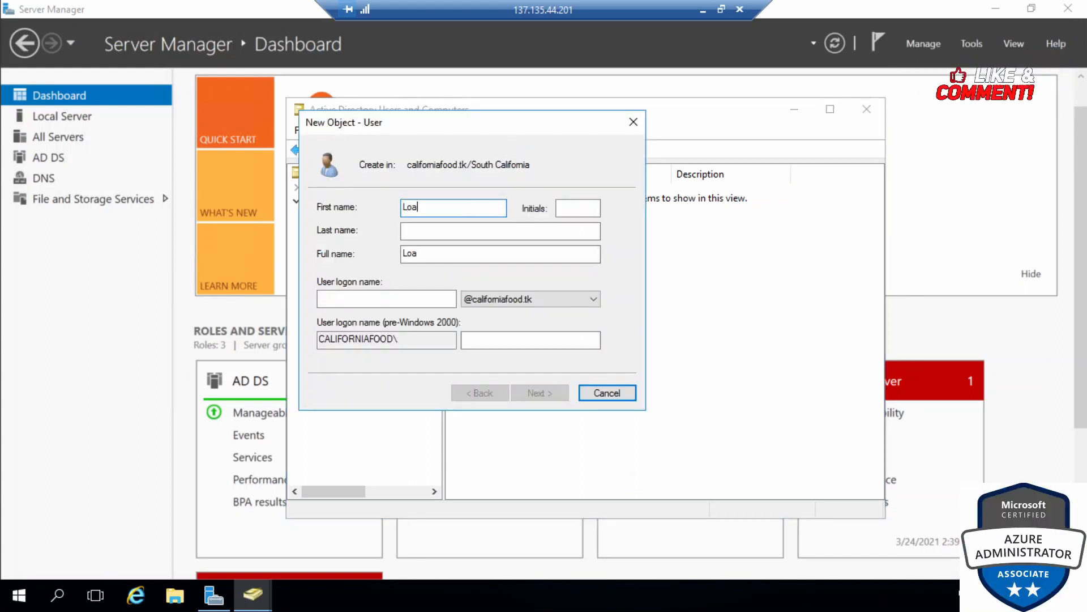
pyautogui.write(' Angeles')
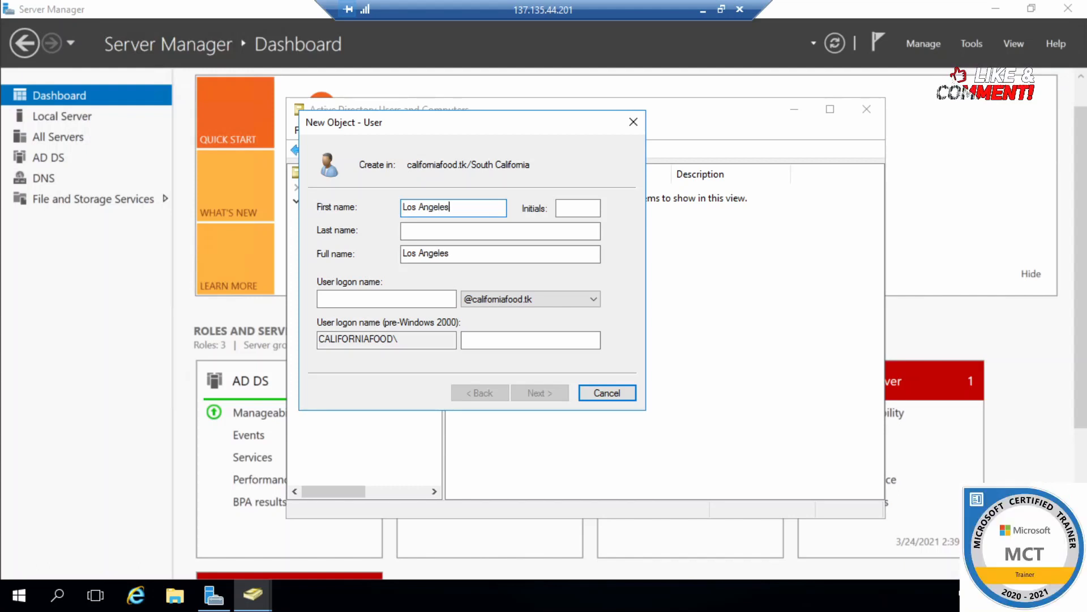
pyautogui.press('Tab')
pyautogui.press('Tab')
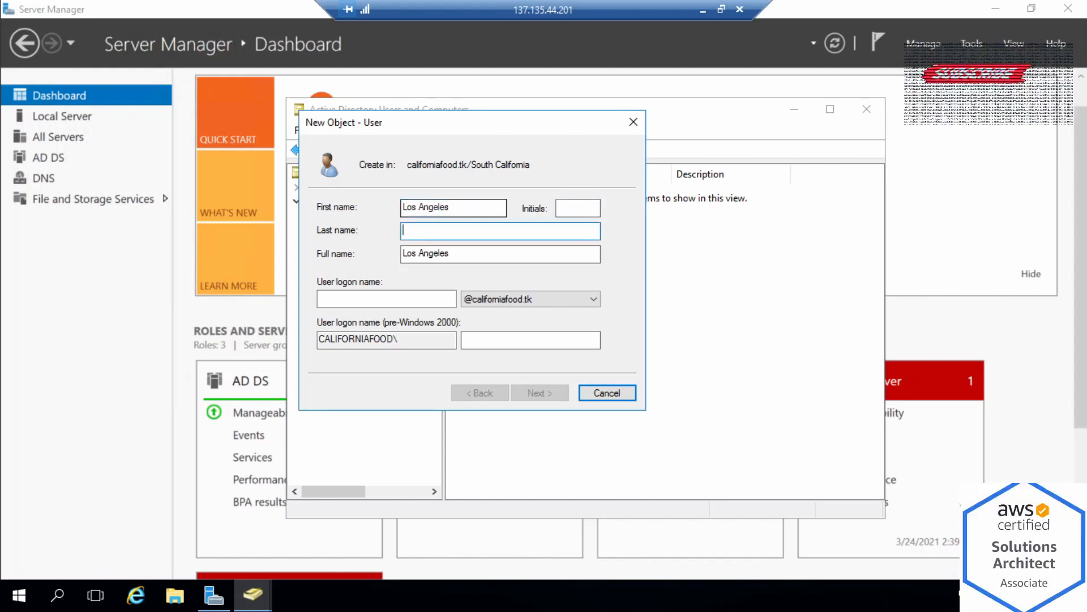
pyautogui.write('Calidf')
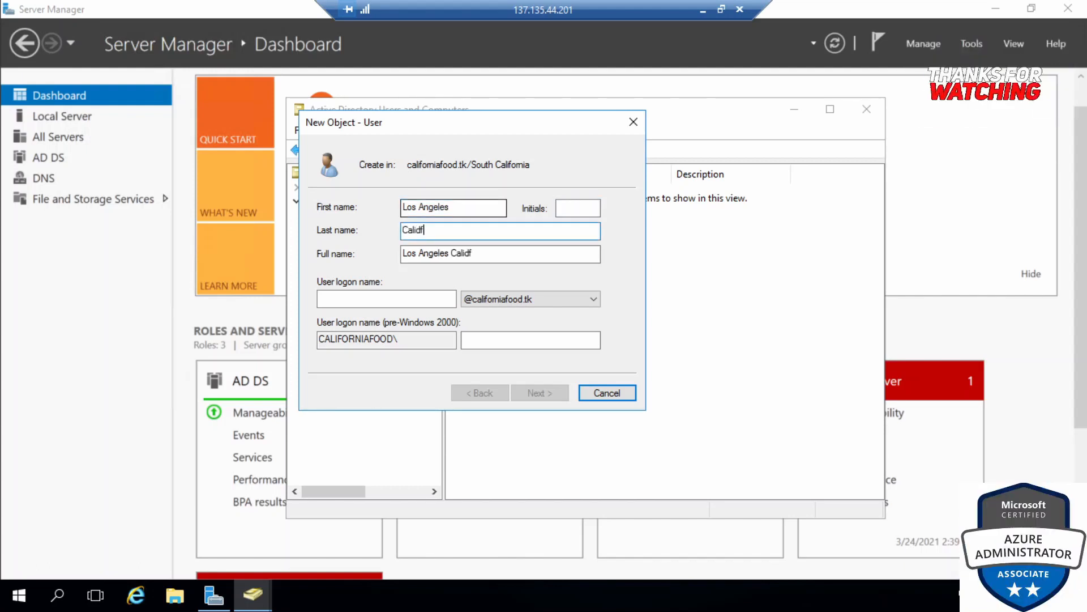
pyautogui.press('BackSpace')
pyautogui.press('BackSpace')
pyautogui.write('foor')
pyautogui.press('BackSpace')
pyautogui.press('BackSpace')
pyautogui.press('BackSpace')
pyautogui.press('BackSpace')
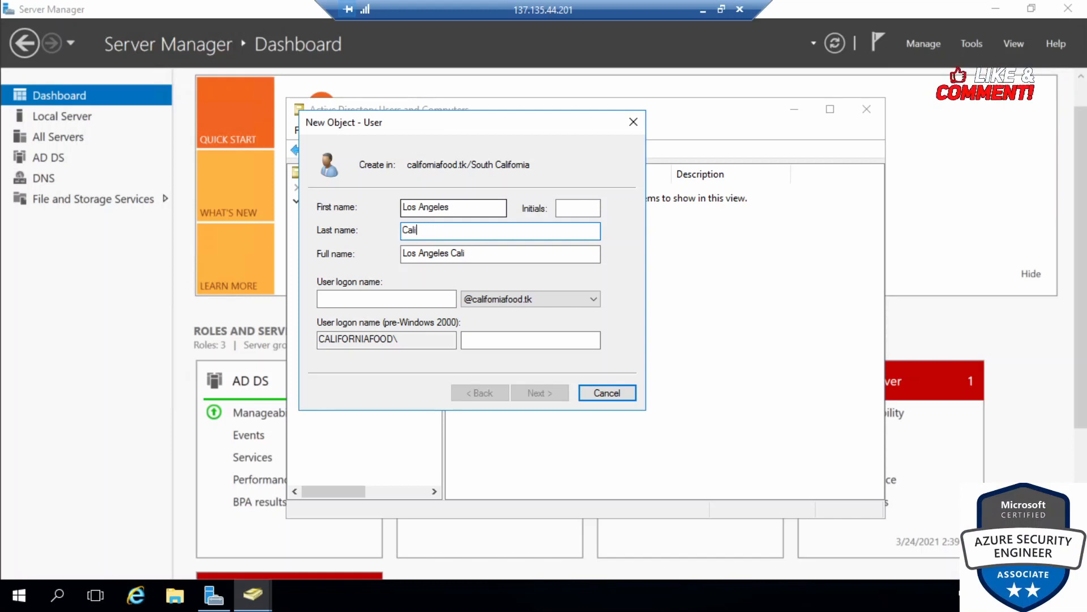
pyautogui.write('fornia')
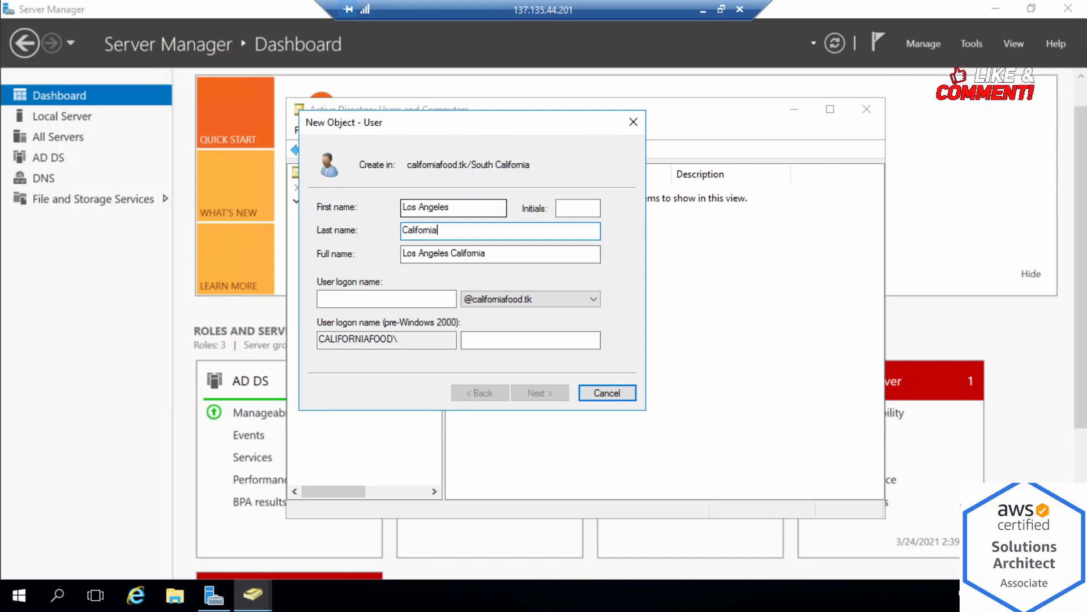
pyautogui.click(424, 300)
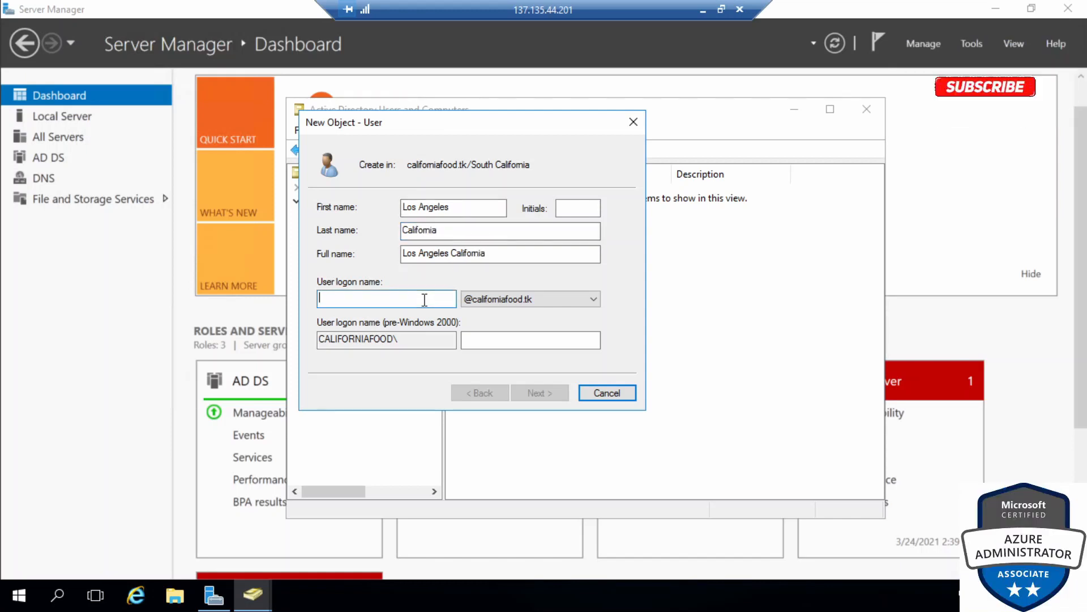
pyautogui.write('loasa')
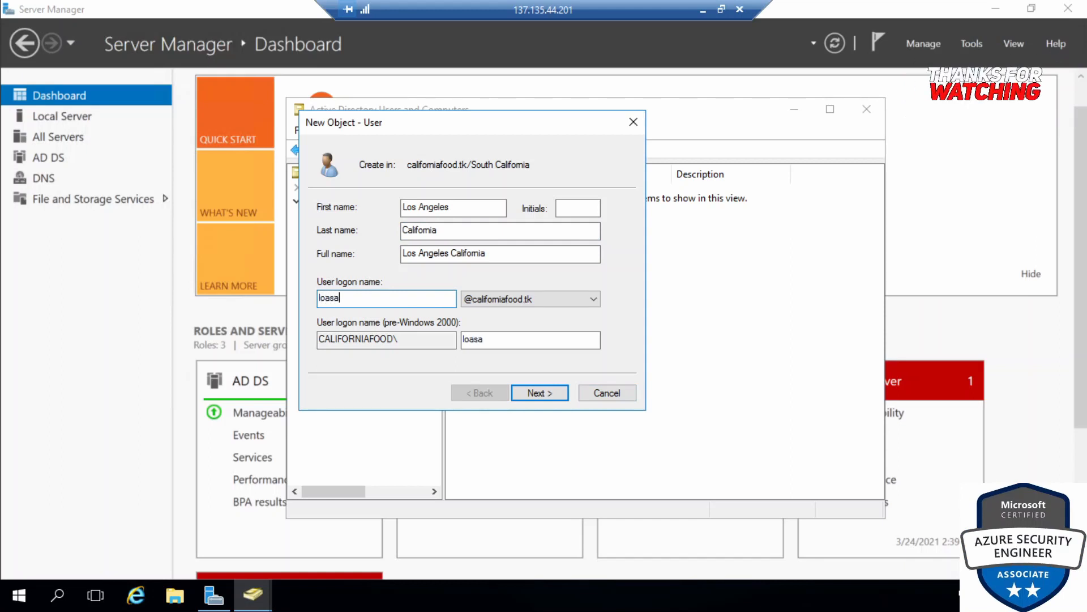
pyautogui.press('BackSpace')
pyautogui.press('BackSpace')
pyautogui.press('BackSpace')
pyautogui.write('sangeles')
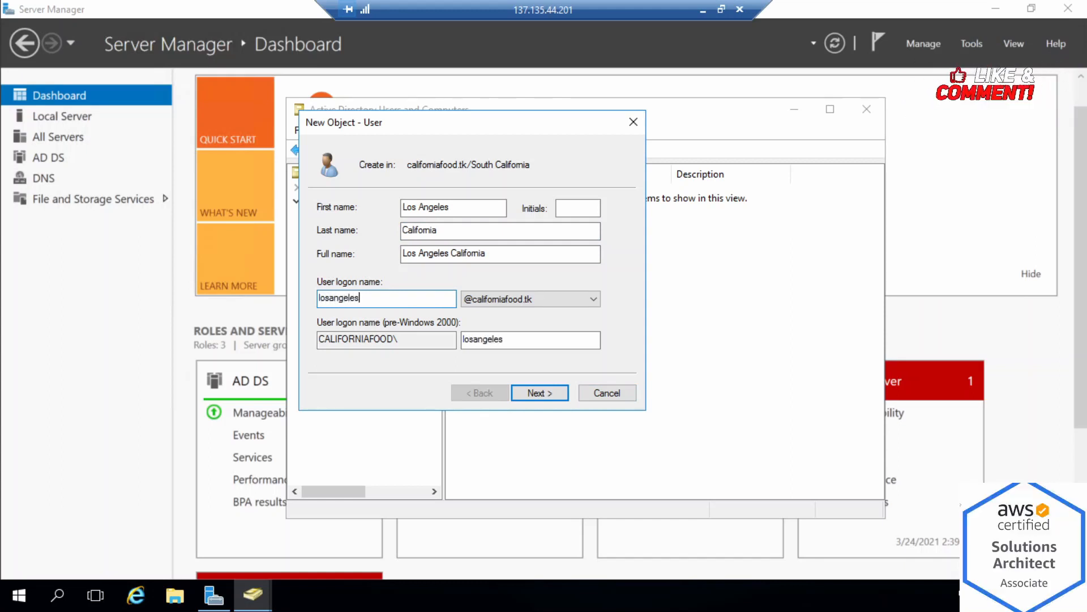
pyautogui.click(541, 396)
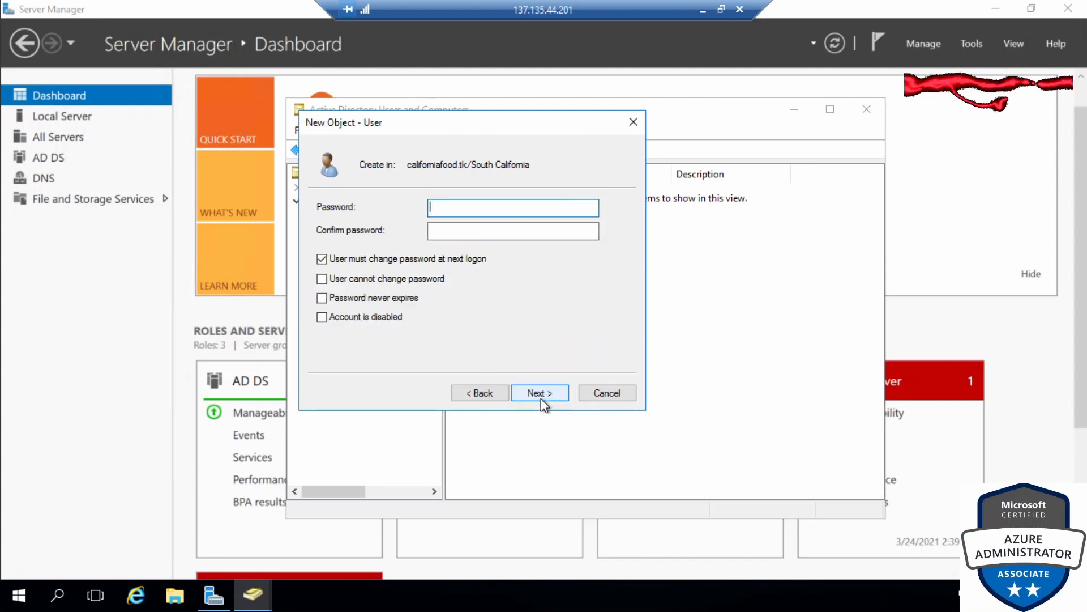
# Finish creating the Los Angeles California user with the account password entered and confirmed, no forced change at next logon, and password never expiring.
pyautogui.click(321, 260)
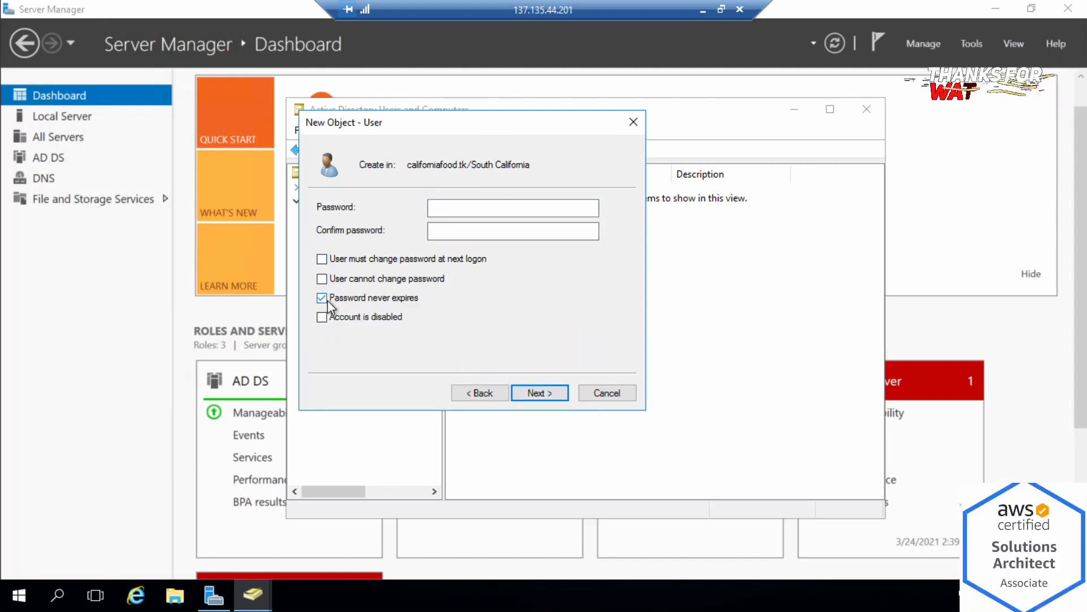
pyautogui.click(328, 300)
pyautogui.click(469, 212)
pyautogui.write('•••••••')
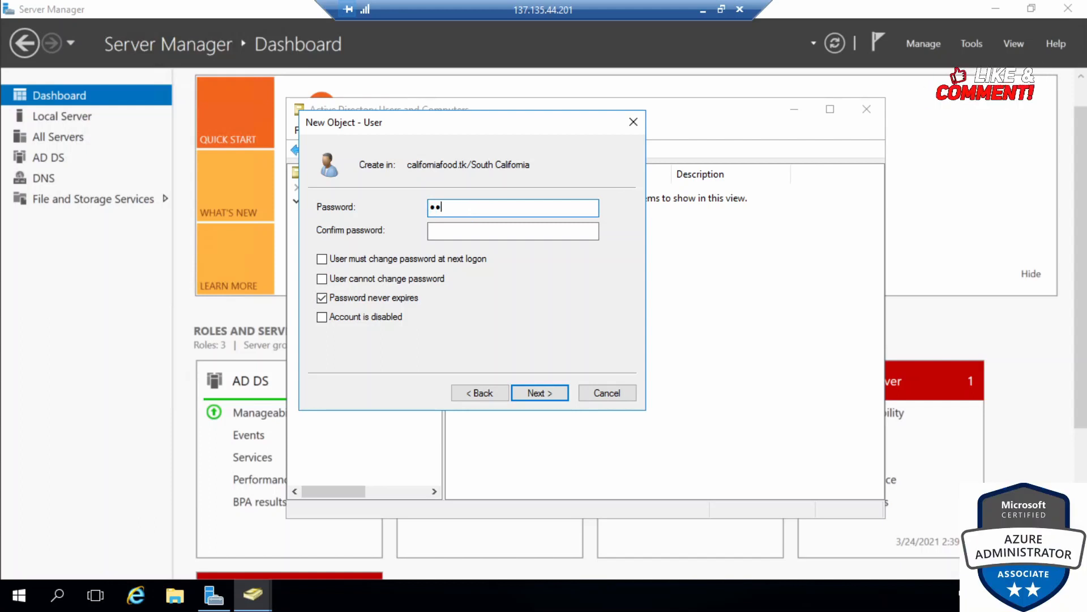
pyautogui.write('•')
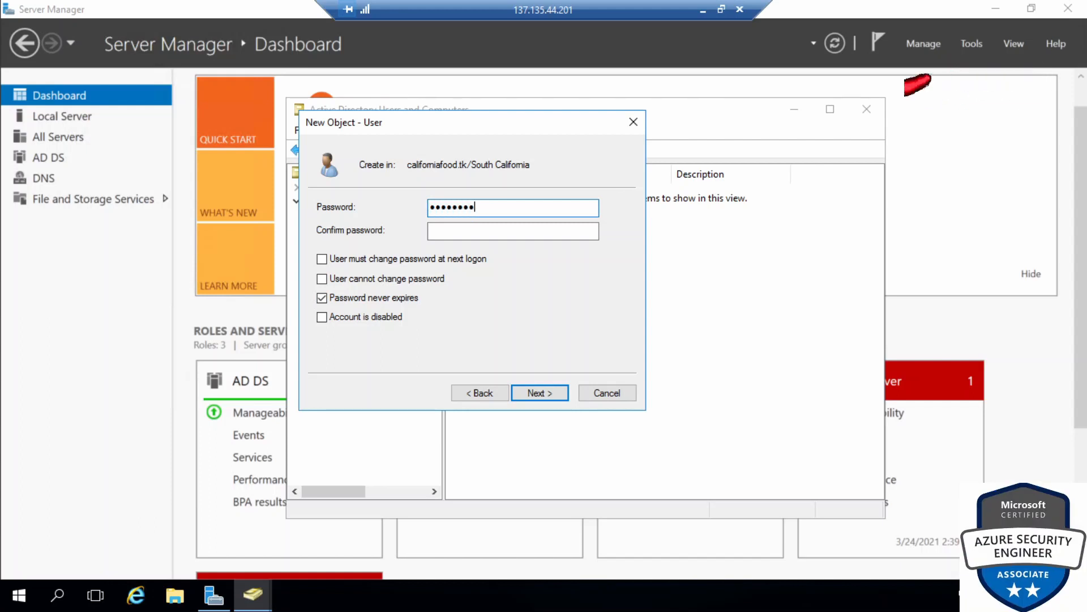
pyautogui.write('••')
pyautogui.press('Tab')
pyautogui.write('•••••••')
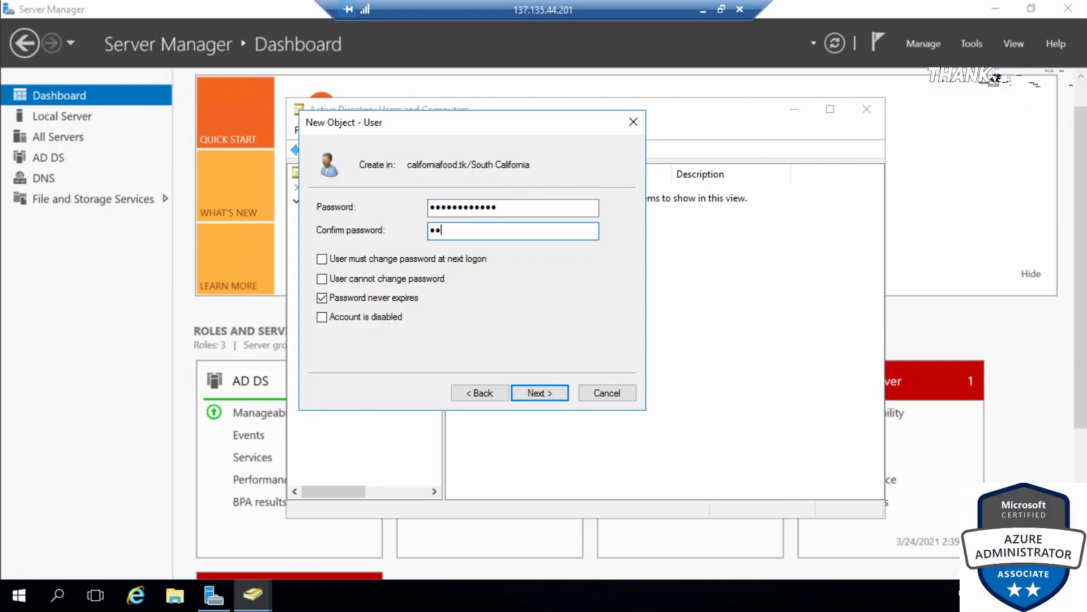
pyautogui.write('••')
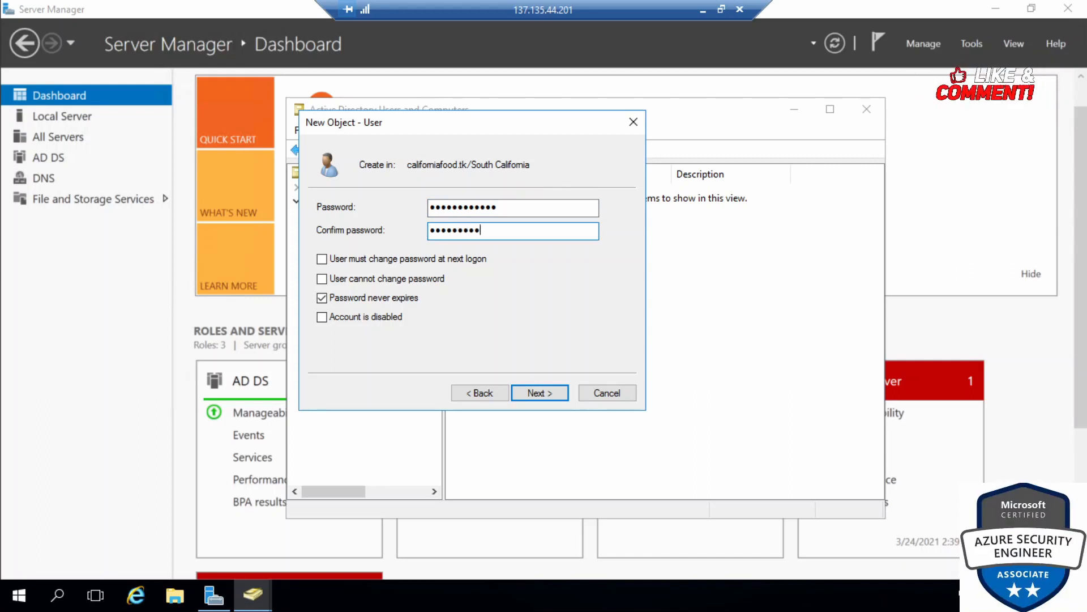
pyautogui.write('••')
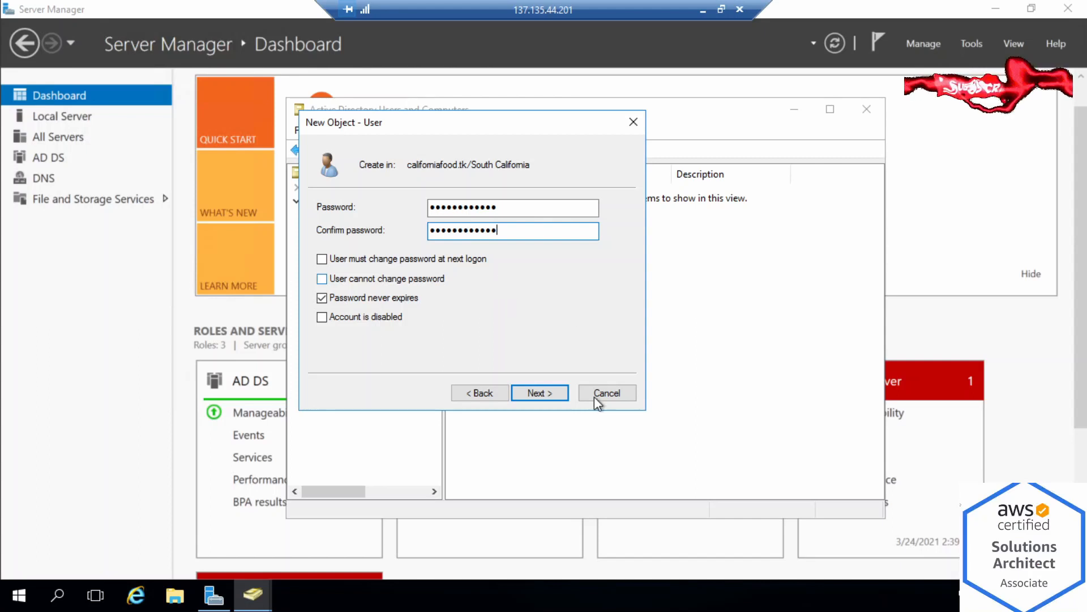
pyautogui.click(545, 392)
pyautogui.click(545, 387)
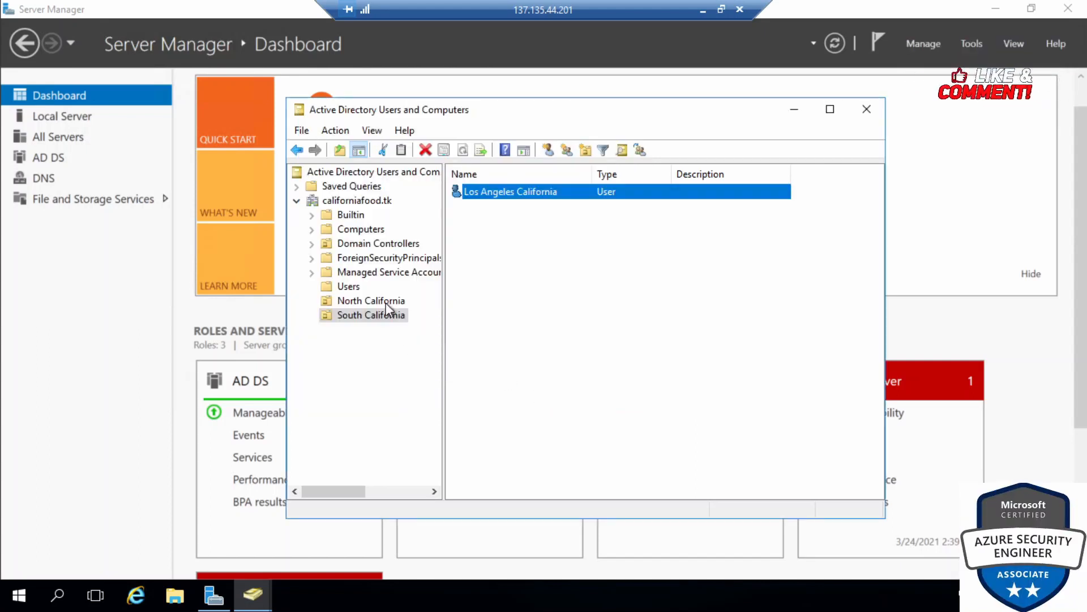
# Create a security group named Santa Ana with domain local scope in the South California organizational unit.
pyautogui.click(387, 305)
pyautogui.click(388, 316)
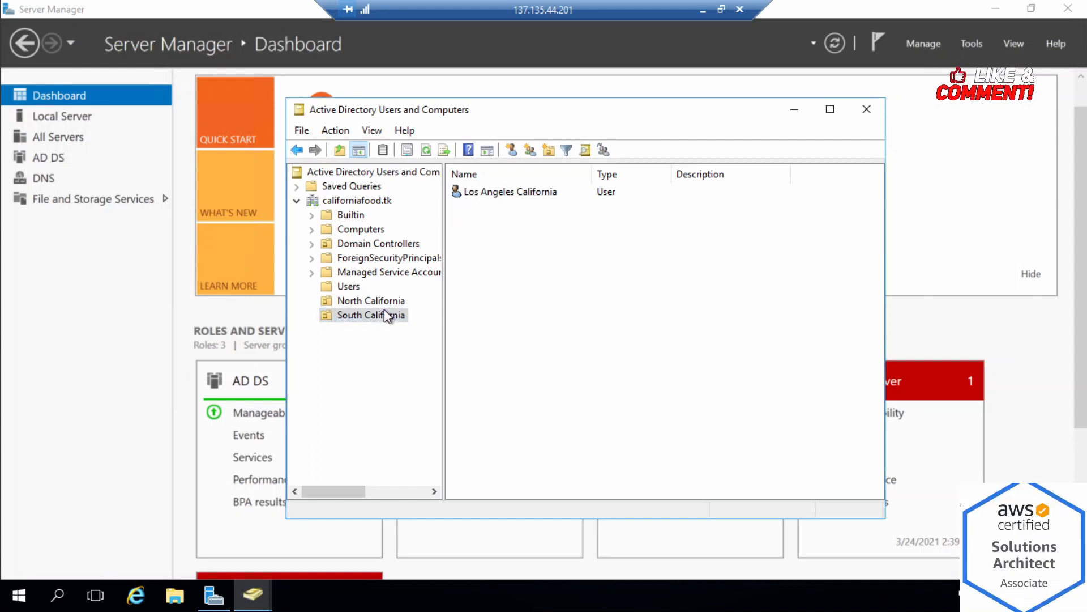
pyautogui.click(531, 150)
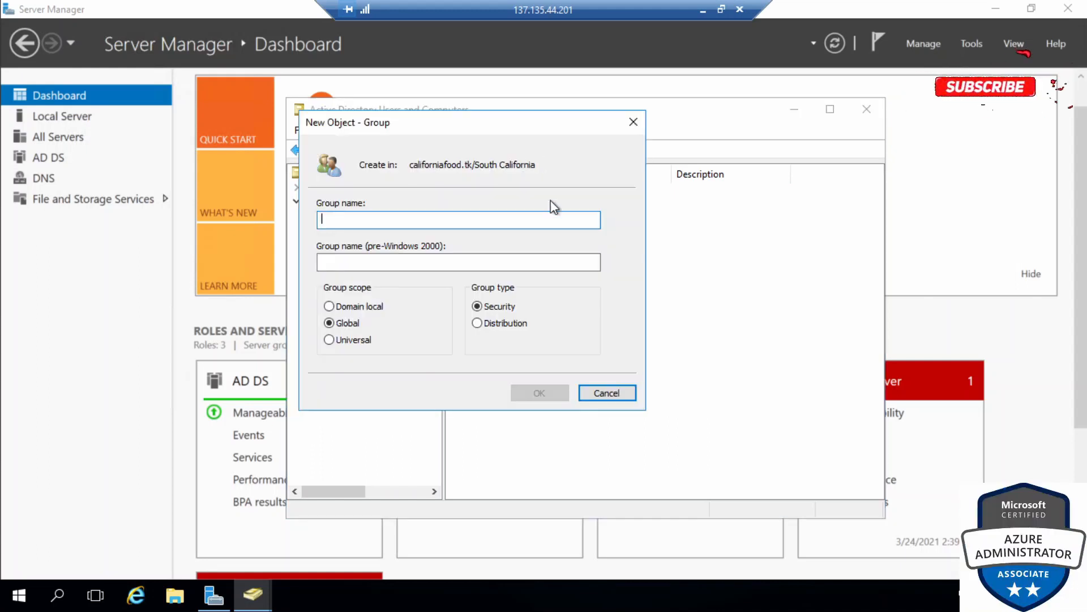
pyautogui.write('S')
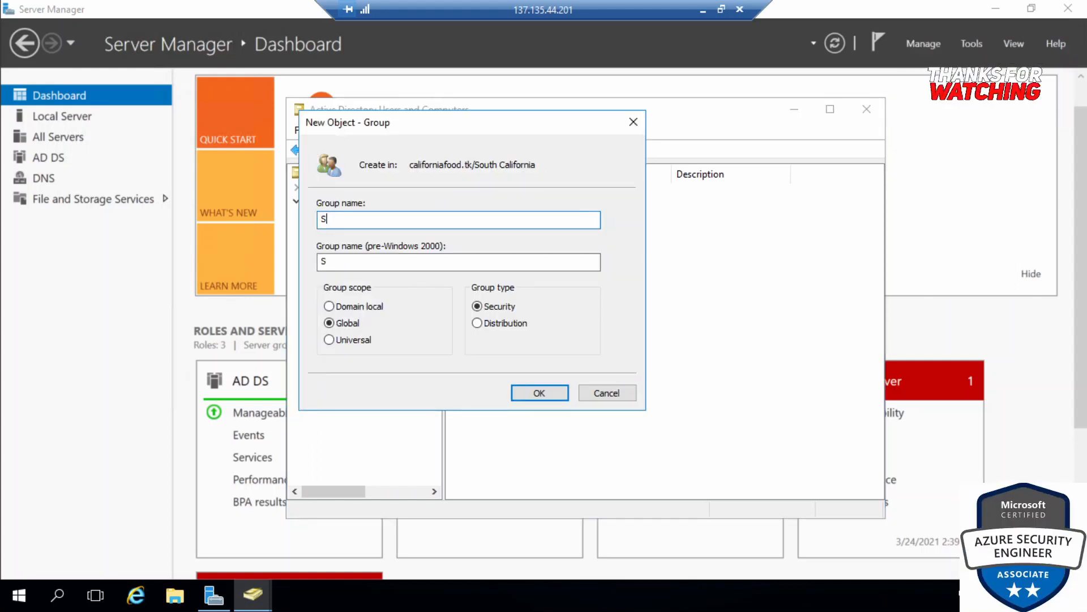
pyautogui.write('anta ')
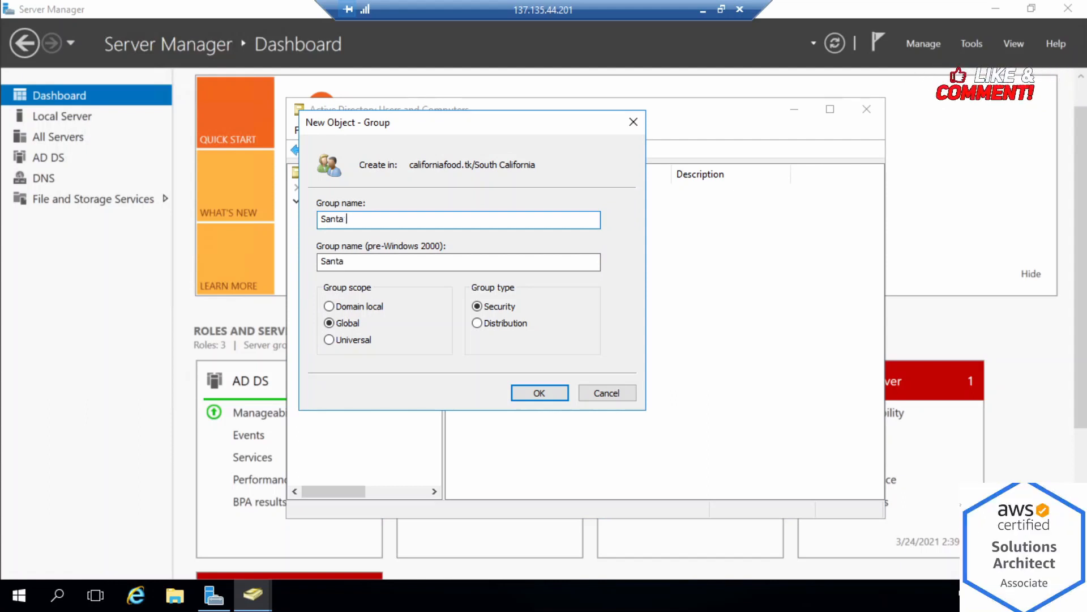
pyautogui.write('taAna')
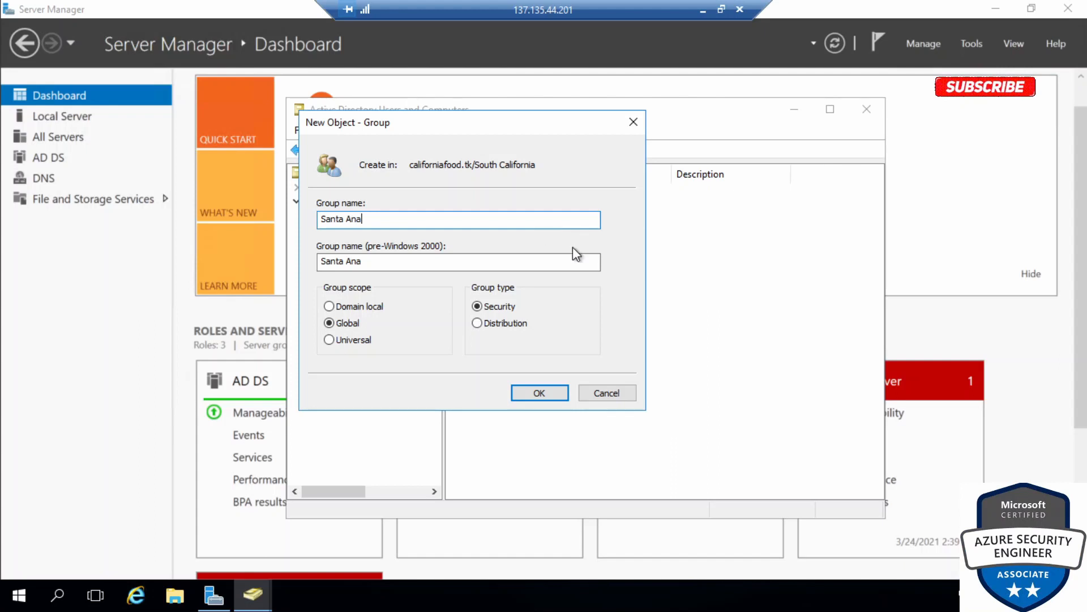
pyautogui.click(329, 307)
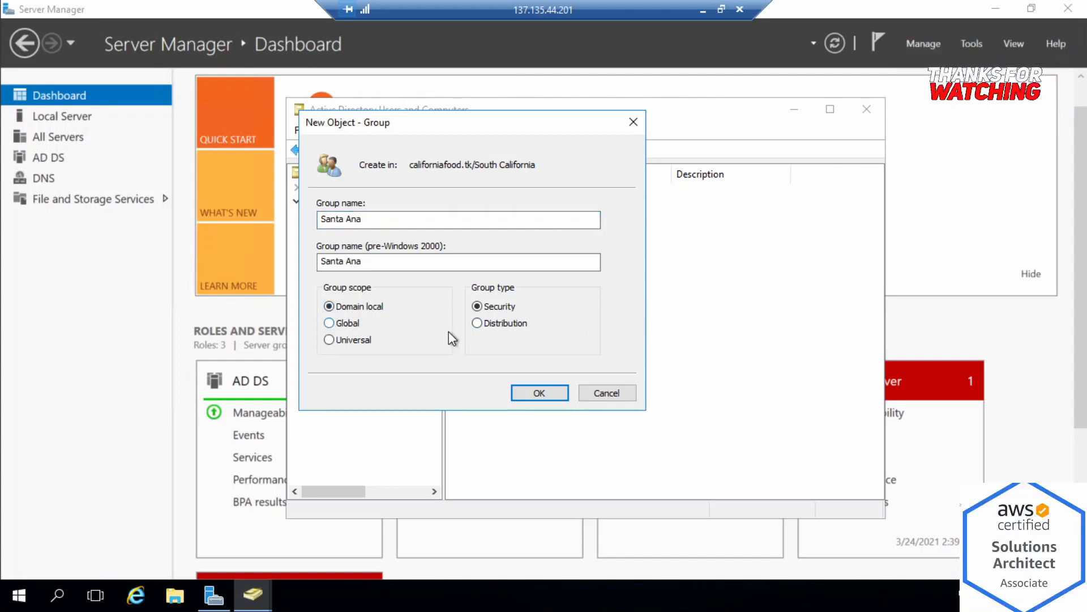
pyautogui.click(539, 393)
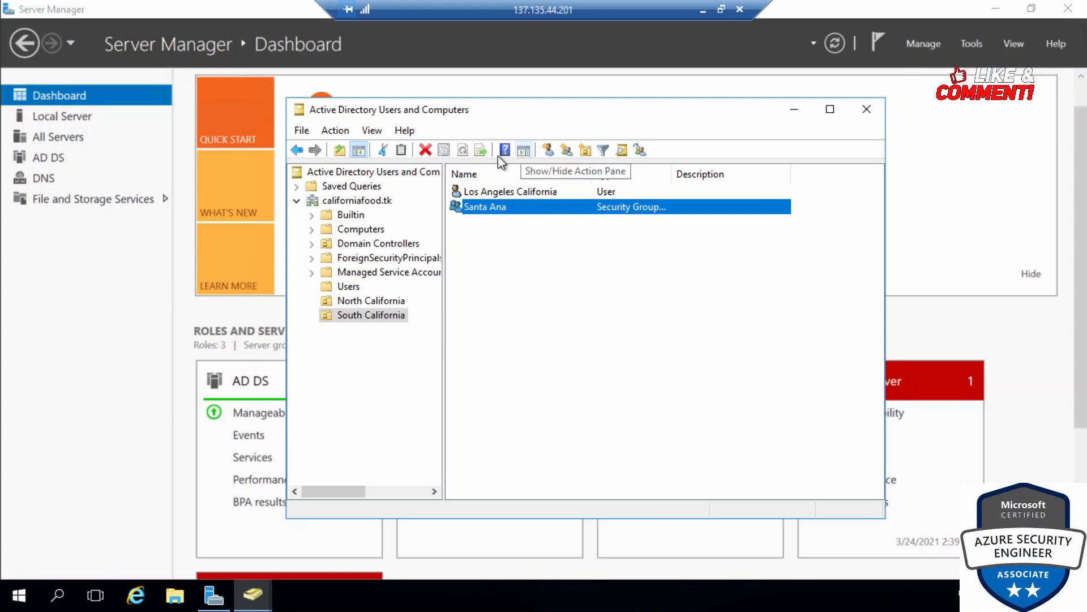
pyautogui.click(548, 150)
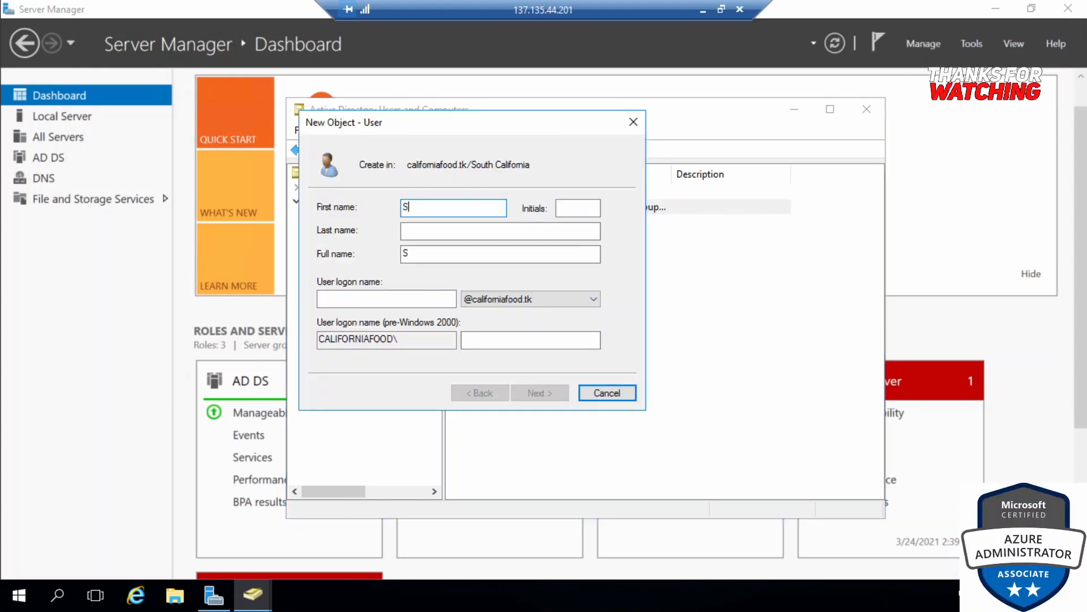
pyautogui.press('Tab')
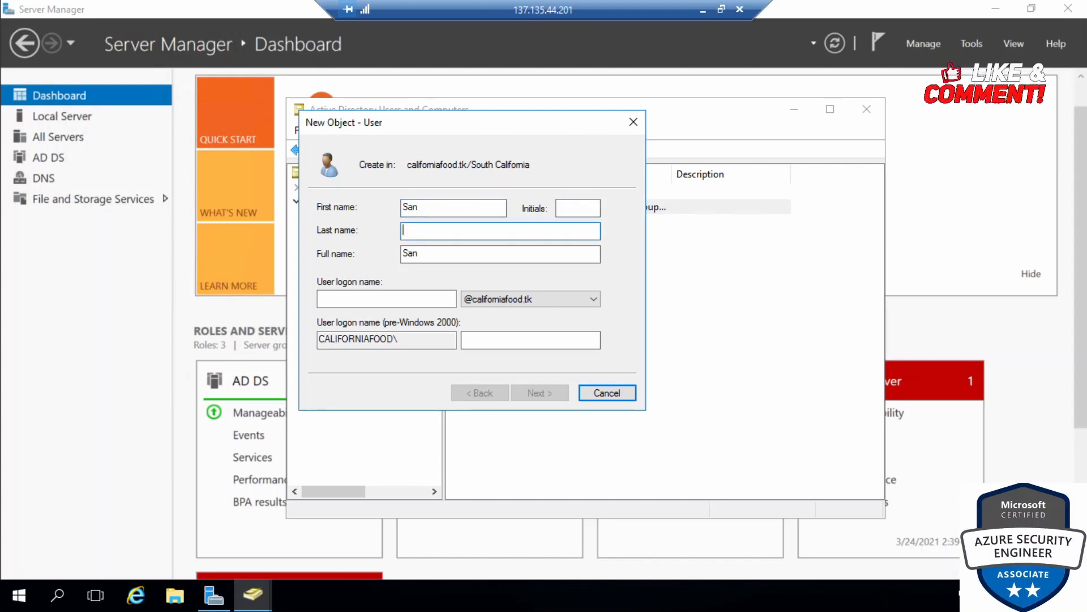
pyautogui.write('Di')
pyautogui.press('Tab')
pyautogui.press('Tab')
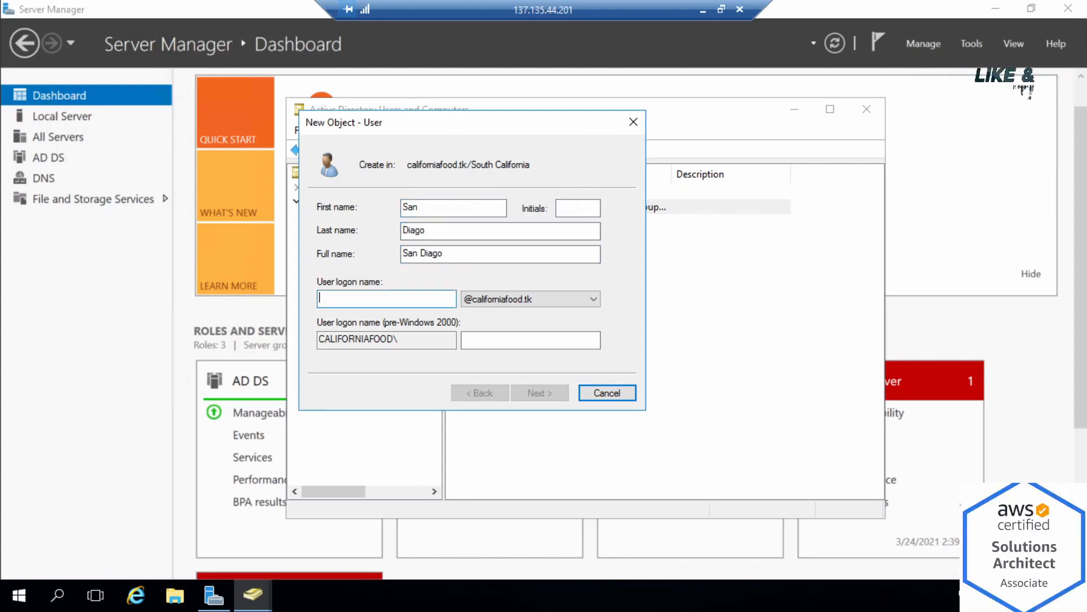
pyautogui.write('Sandiago')
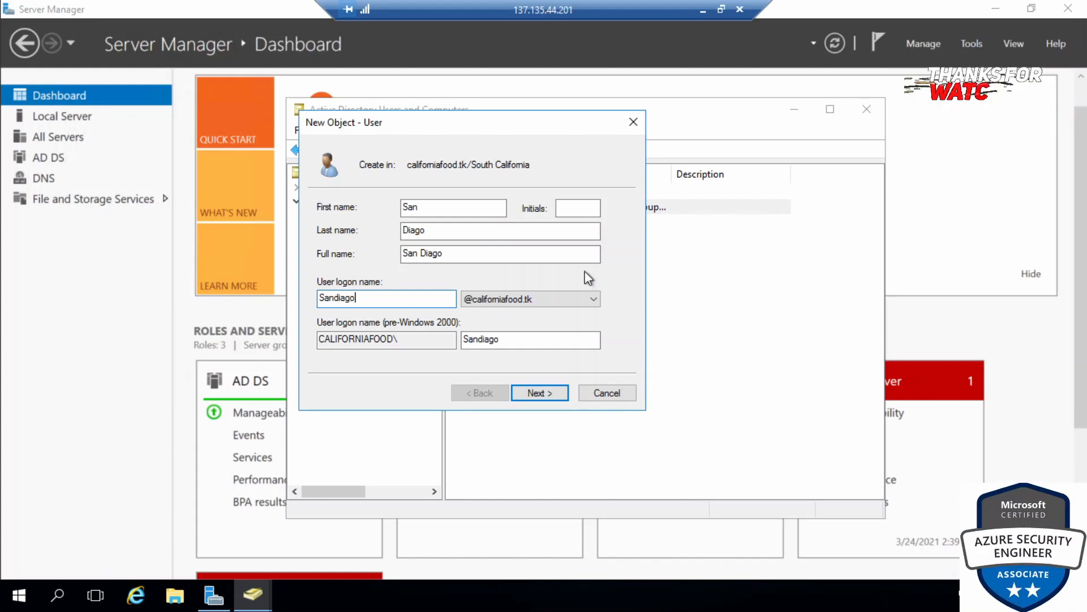
pyautogui.click(565, 391)
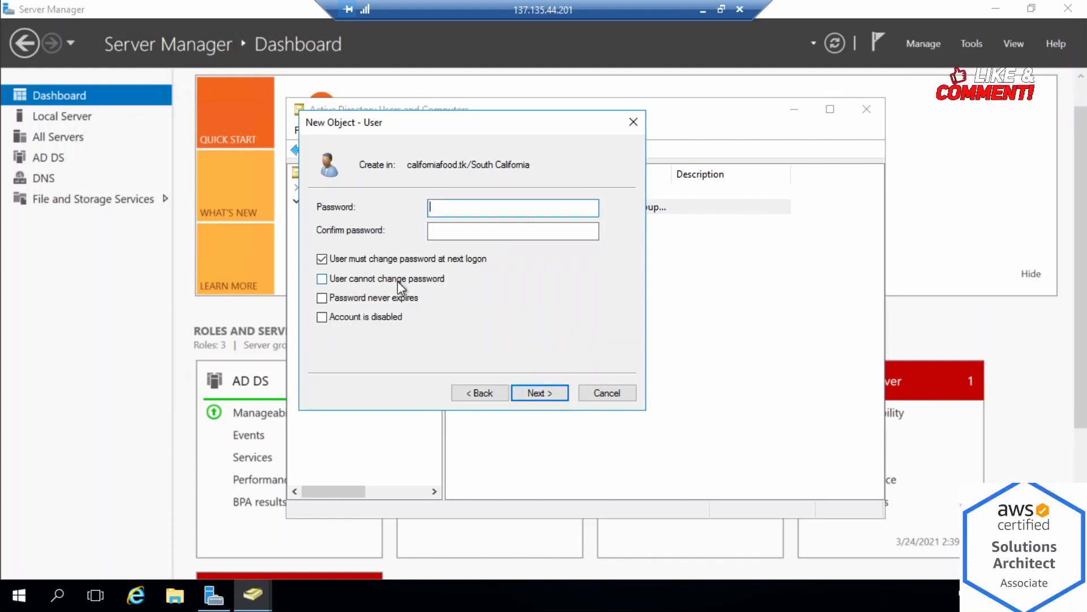
# Finish creating the San Diago user with the account password entered and confirmed, no forced change at next logon, and password never expiring.
pyautogui.click(322, 258)
pyautogui.click(322, 298)
pyautogui.click(504, 209)
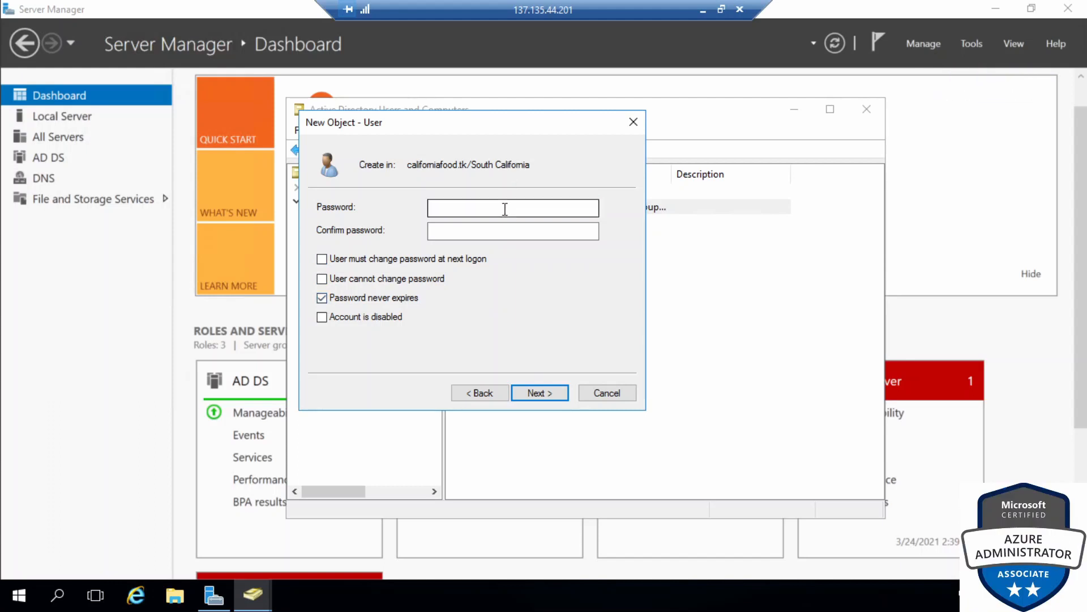
pyautogui.write('•')
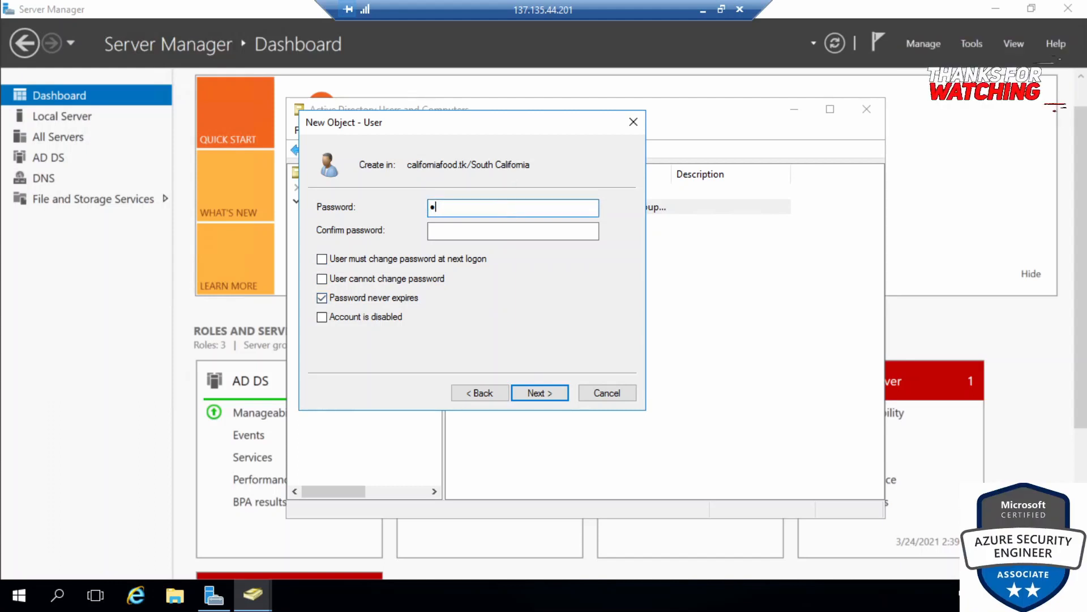
pyautogui.write('••••••••')
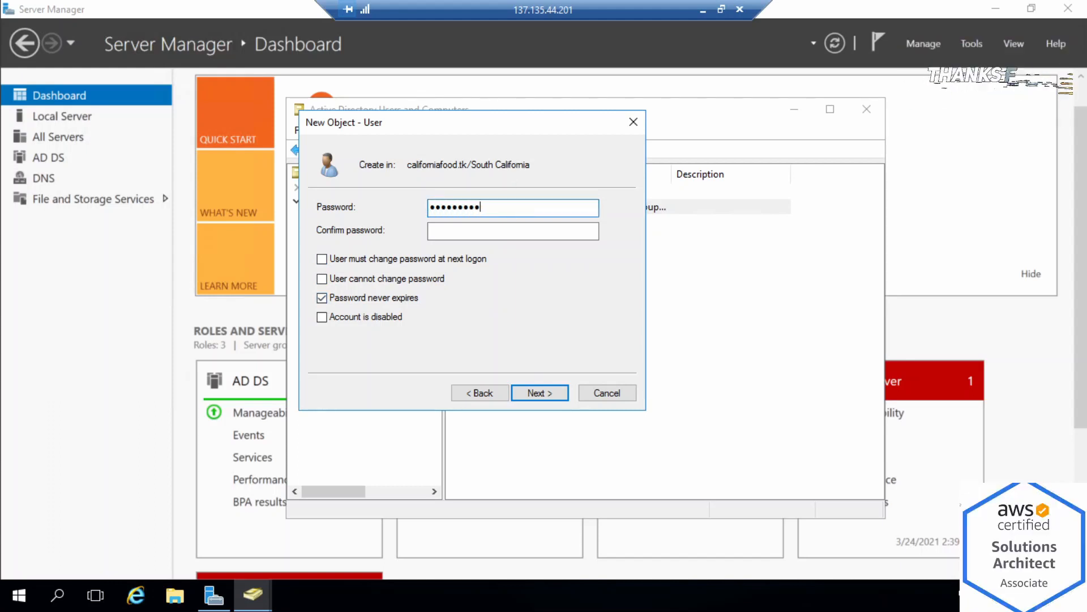
pyautogui.write('•')
pyautogui.press('Tab')
pyautogui.write('•••••••')
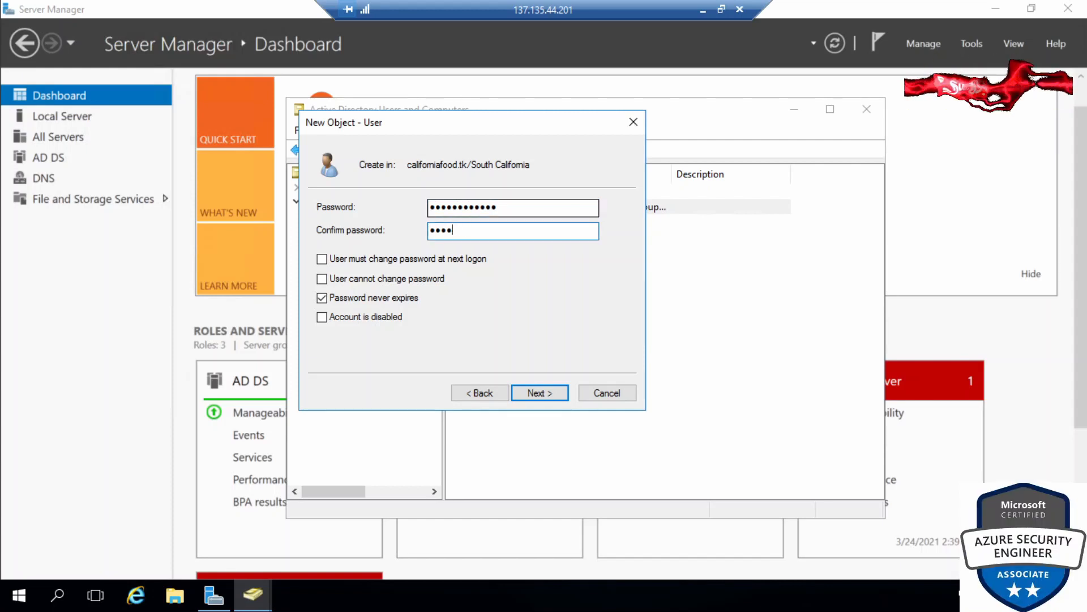
pyautogui.press('BackSpace')
pyautogui.press('BackSpace')
pyautogui.press('BackSpace')
pyautogui.press('BackSpace')
pyautogui.write('••••••')
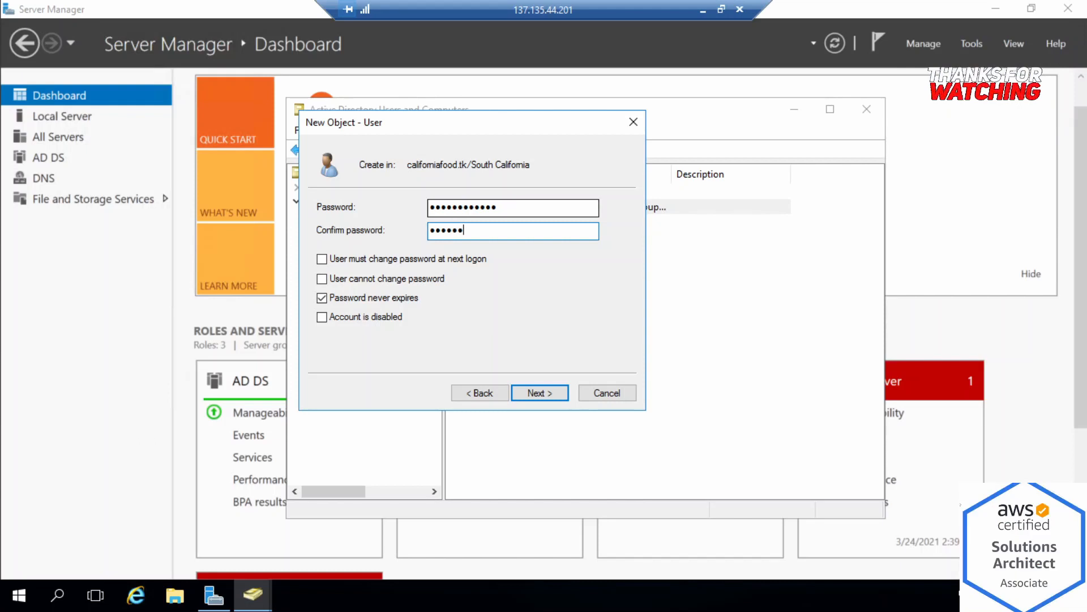
pyautogui.write('•••')
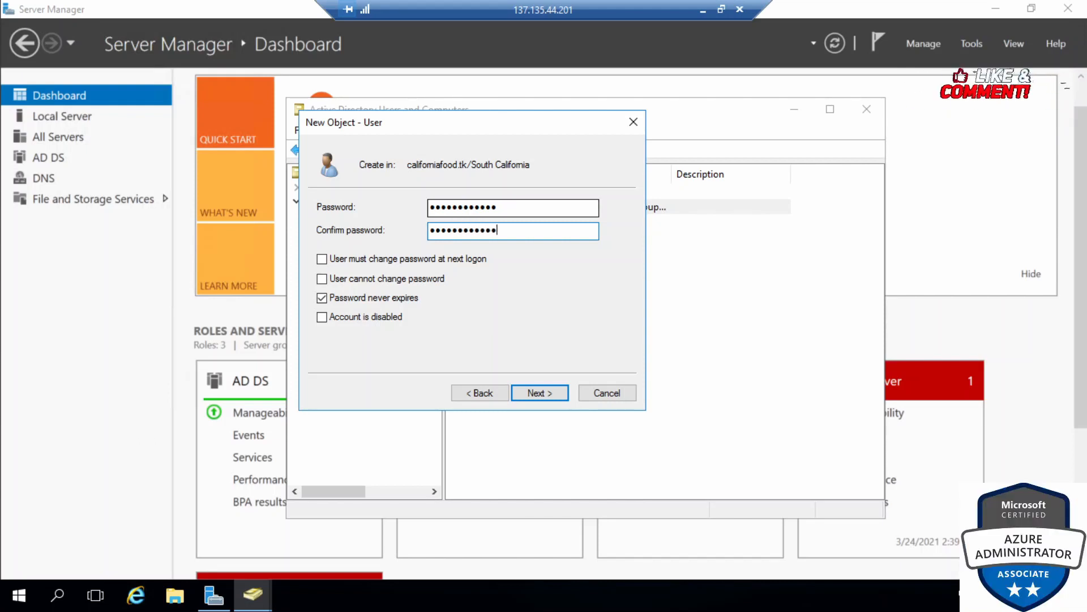
pyautogui.click(560, 397)
pyautogui.click(559, 396)
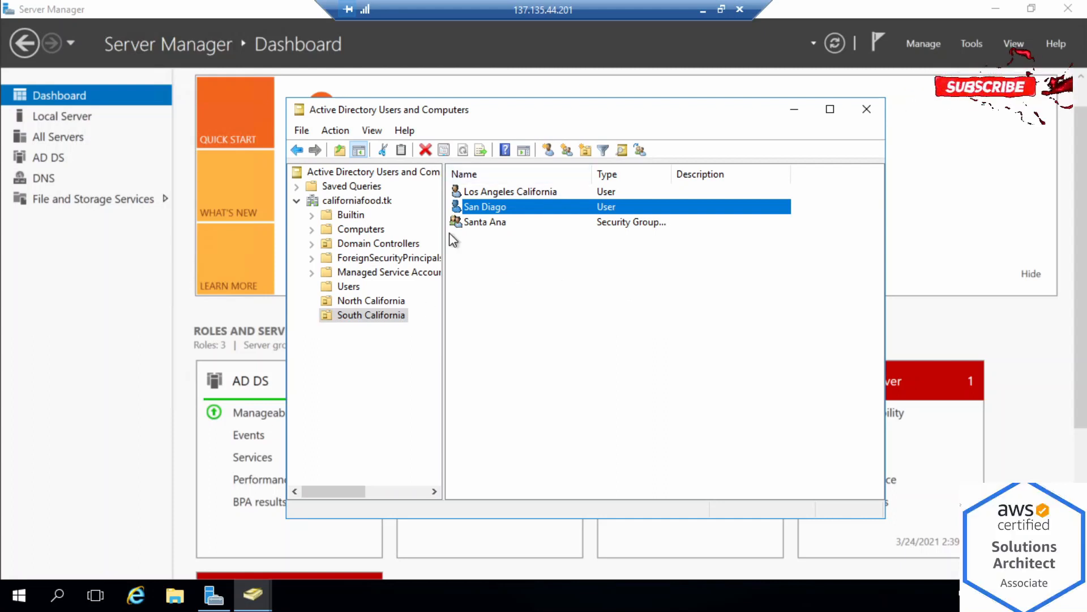
# Review the objects in the North California organizational unit and switch from the remote server to the California foods inc tenant in the Azure portal.
pyautogui.click(378, 306)
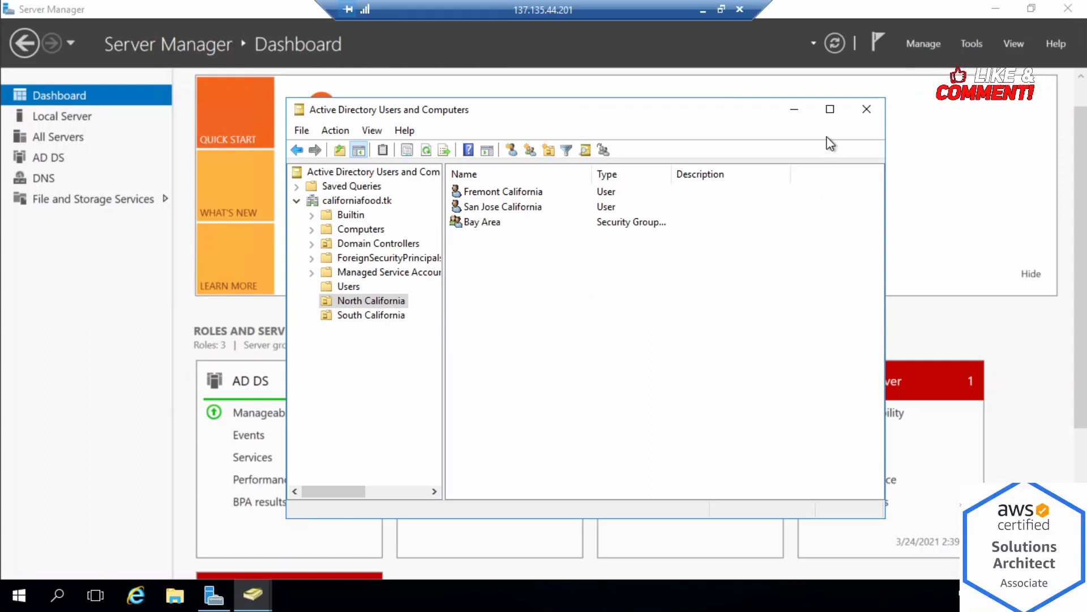
pyautogui.click(795, 110)
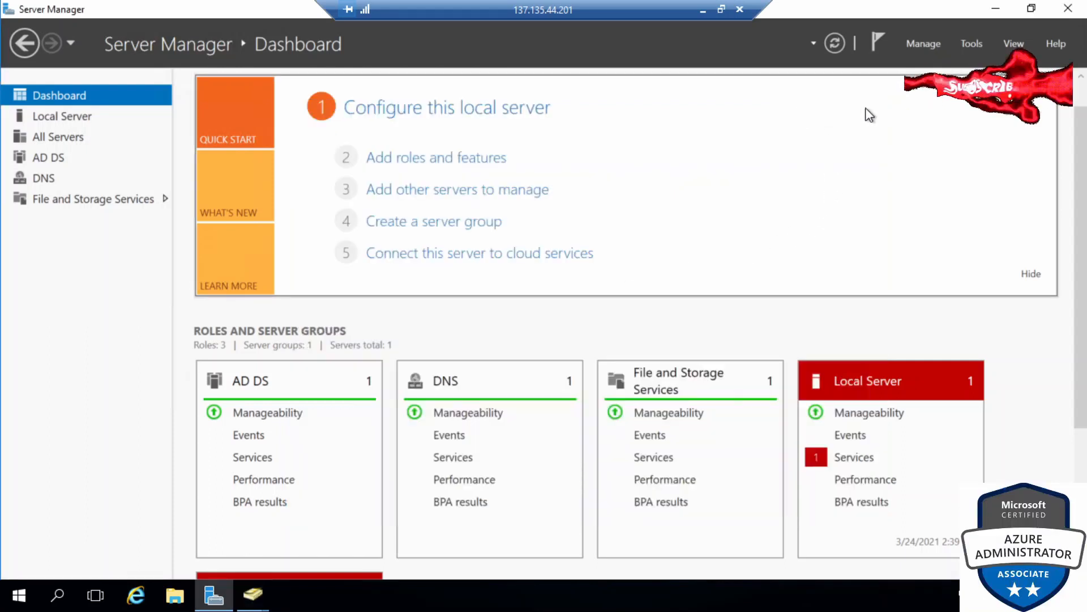
pyautogui.click(995, 8)
pyautogui.click(704, 11)
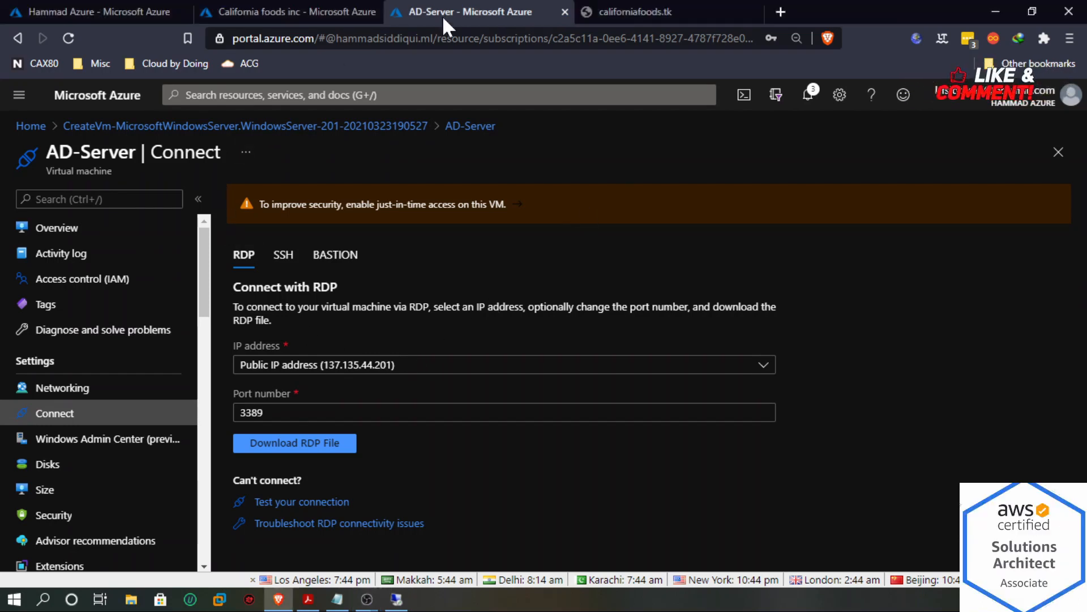
pyautogui.click(325, 14)
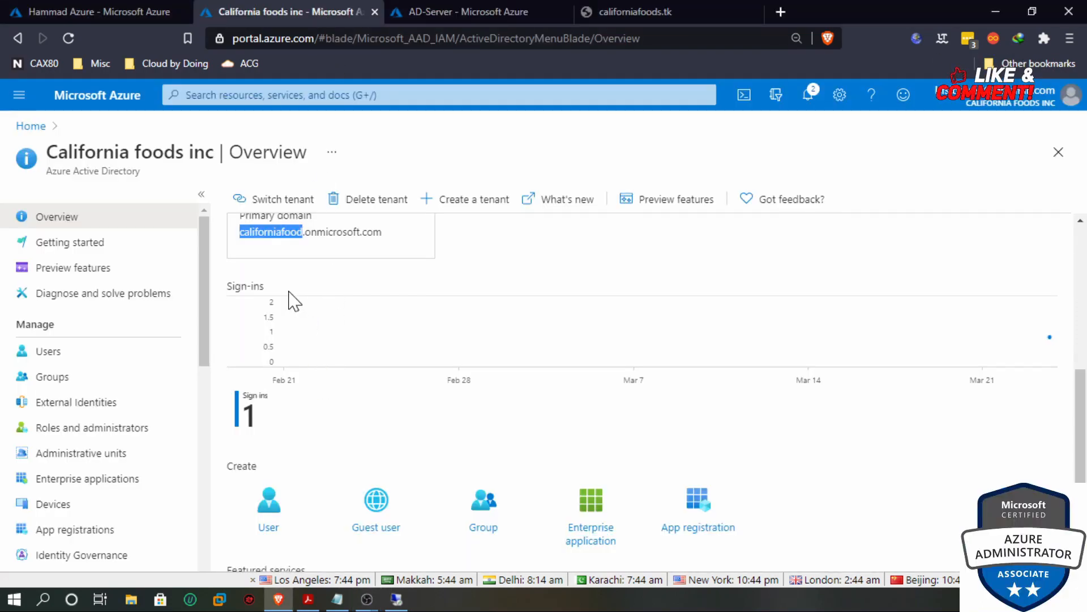
# Review the tenant information and Azure AD Connect status, and open the new user form from the tenant's user list.
pyautogui.moveTo(238, 232); pyautogui.dragTo(411, 374)
pyautogui.scroll(2, 240, 233)
pyautogui.click(417, 384)
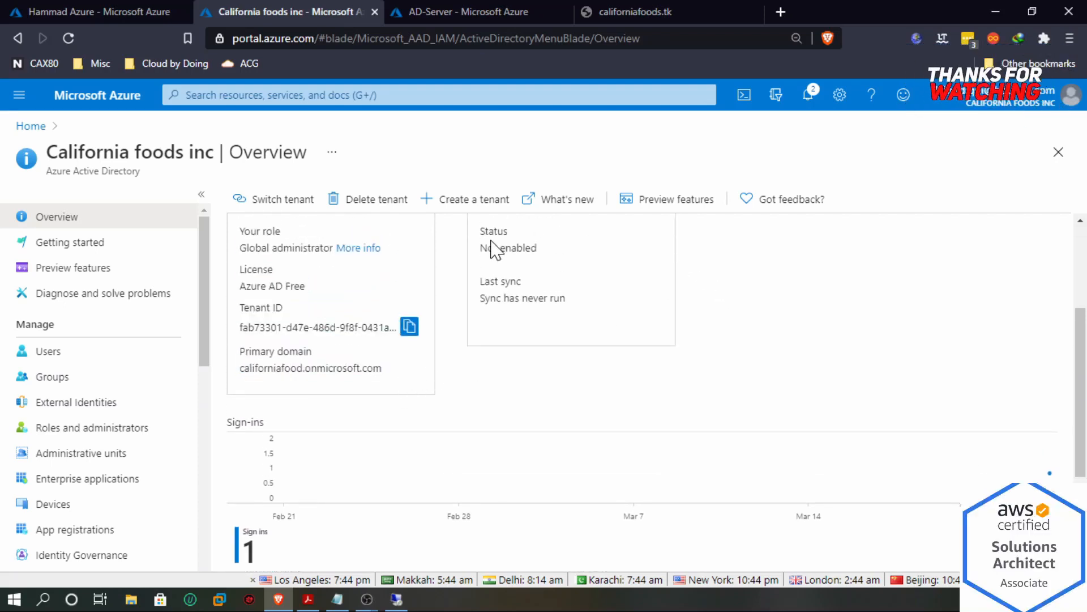
pyautogui.scroll(-1, 77, 340)
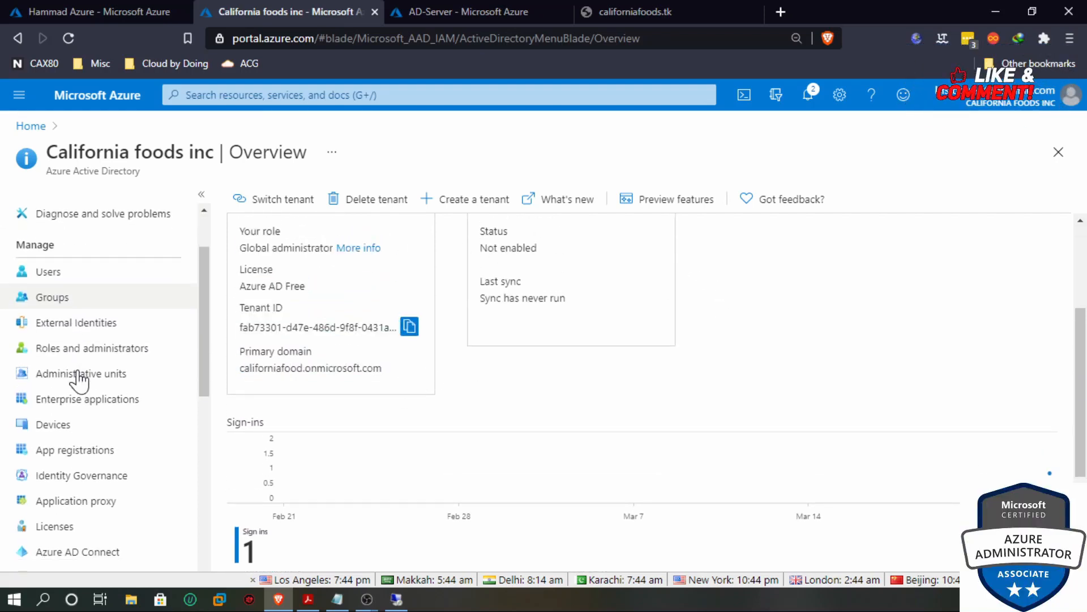
pyautogui.click(74, 275)
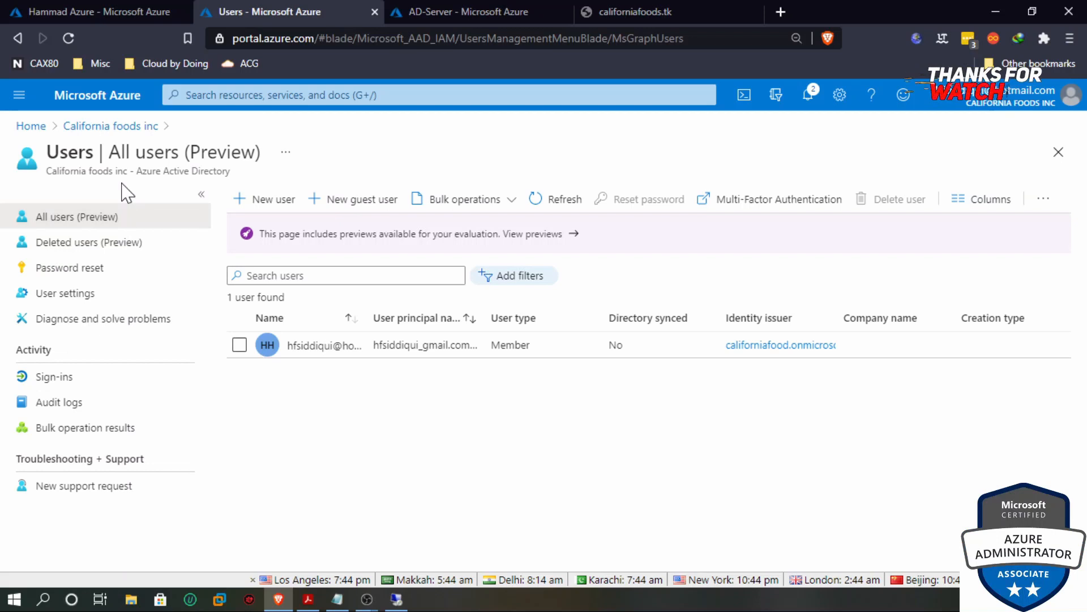
pyautogui.click(271, 199)
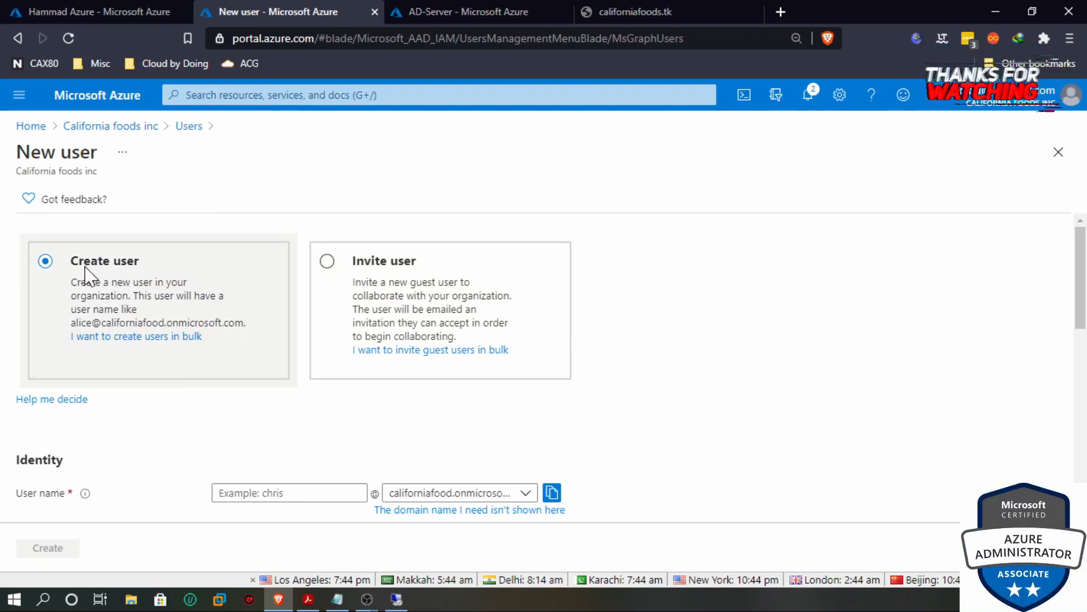
# Compare the Create user and Invite user forms and examine which domain names are available for a new user name.
pyautogui.moveTo(71, 261); pyautogui.dragTo(140, 261)
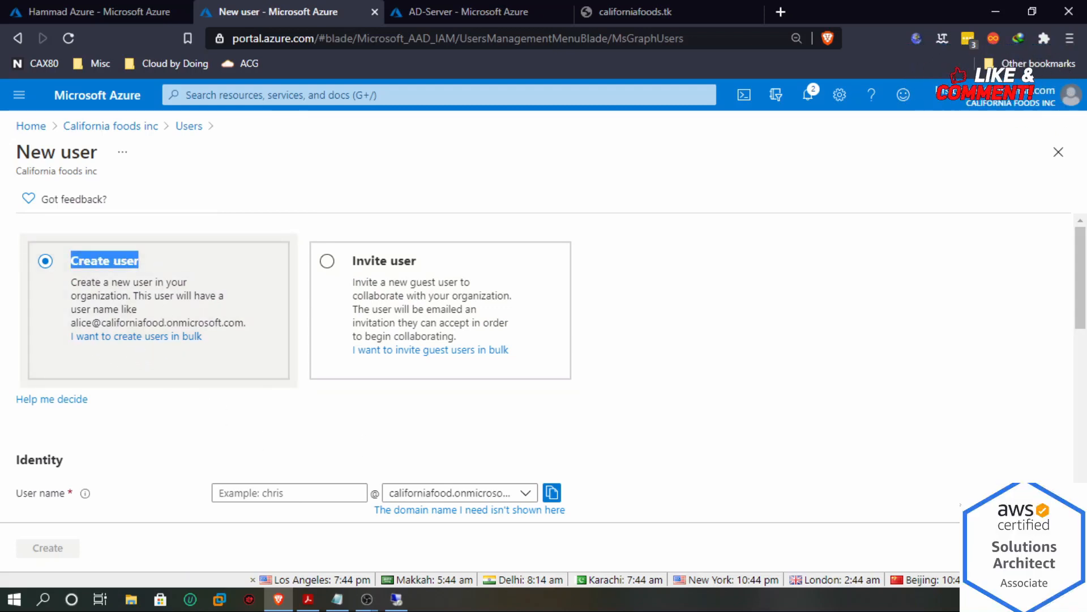
pyautogui.moveTo(353, 263); pyautogui.dragTo(420, 263)
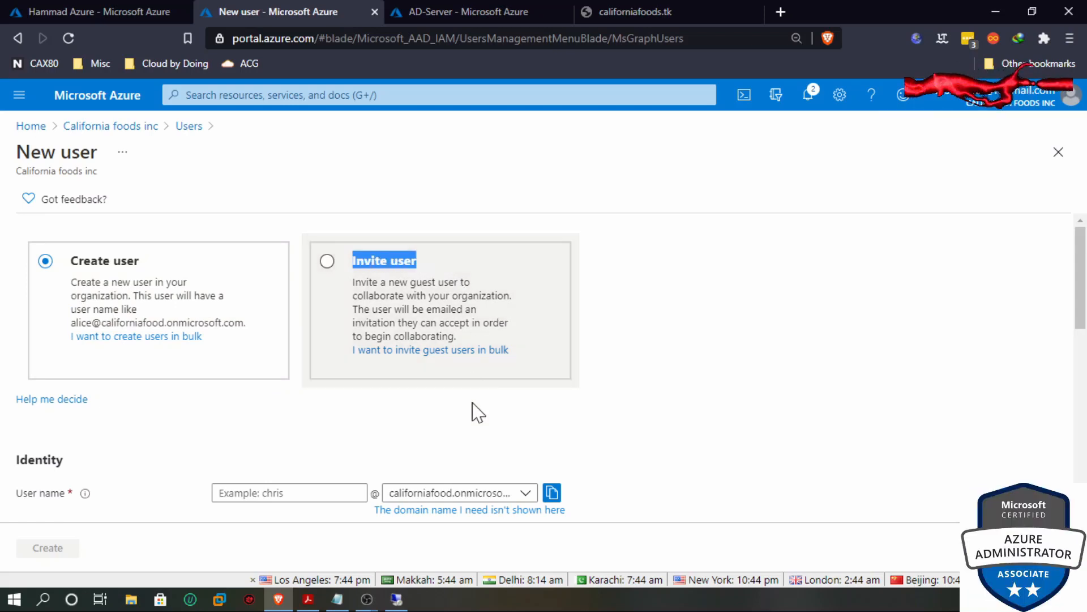
pyautogui.scroll(-5, 481, 450)
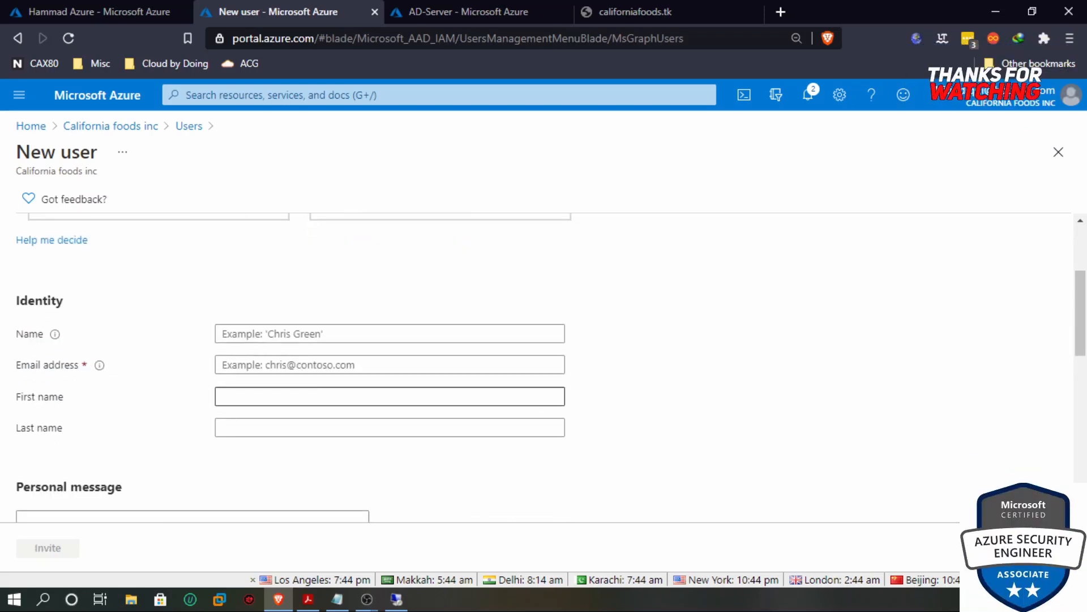
pyautogui.scroll(3, 481, 450)
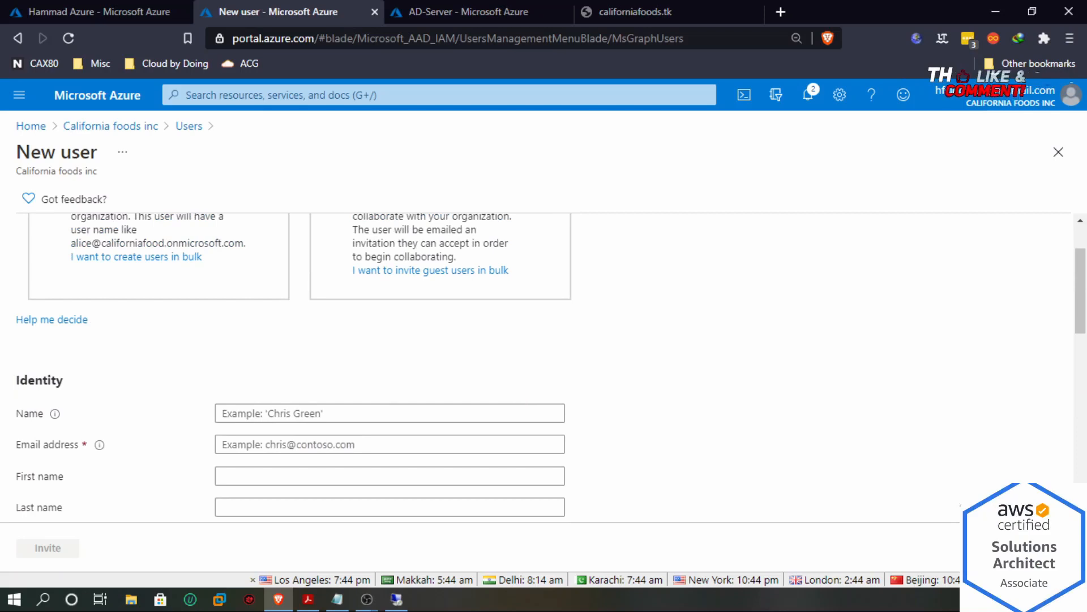
pyautogui.scroll(2, 412, 434)
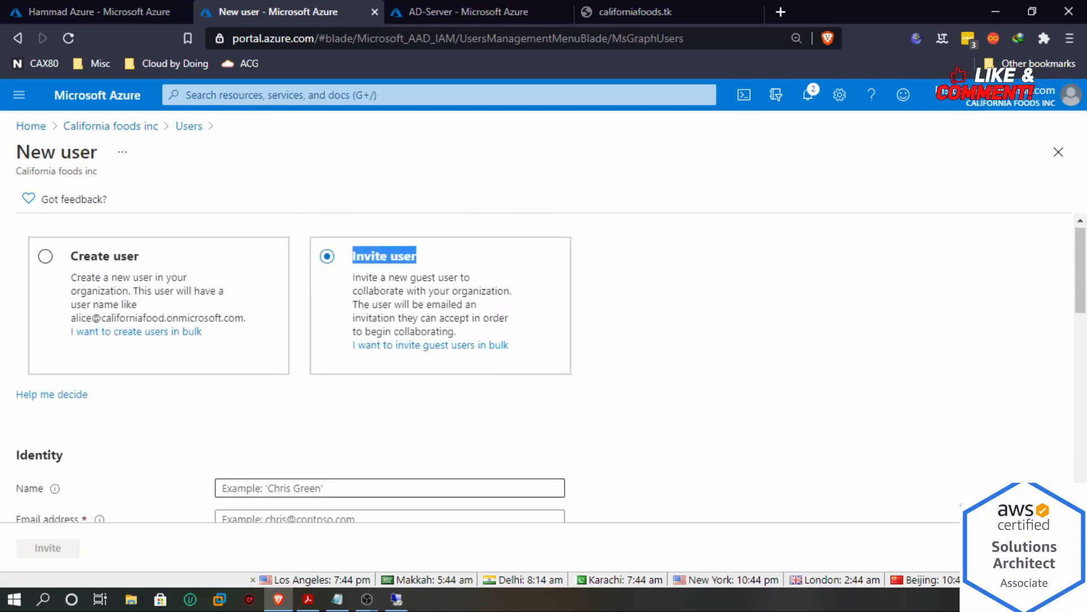
pyautogui.click(45, 263)
pyautogui.scroll(-2, 508, 384)
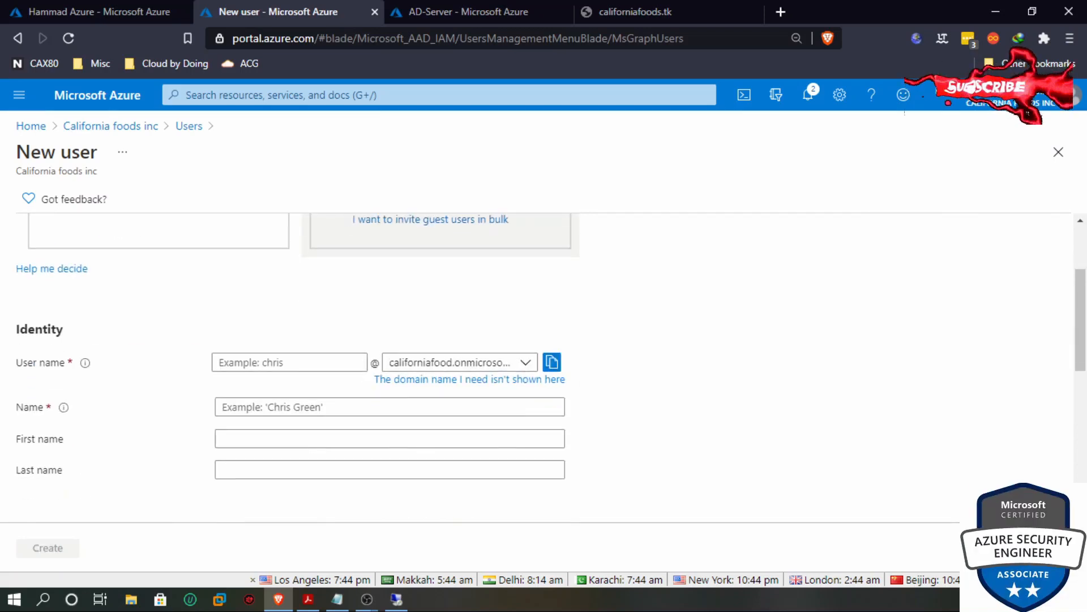
pyautogui.click(527, 335)
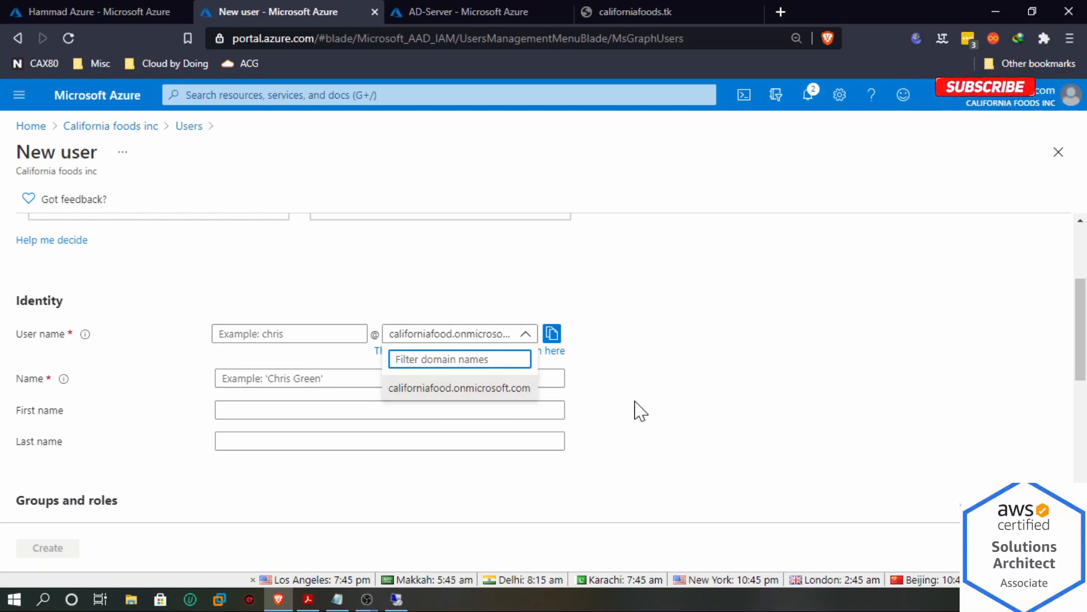
# Leave the new user form and open the California foods inc tenant's custom domain names.
pyautogui.scroll(2, 328, 258)
pyautogui.click(90, 125)
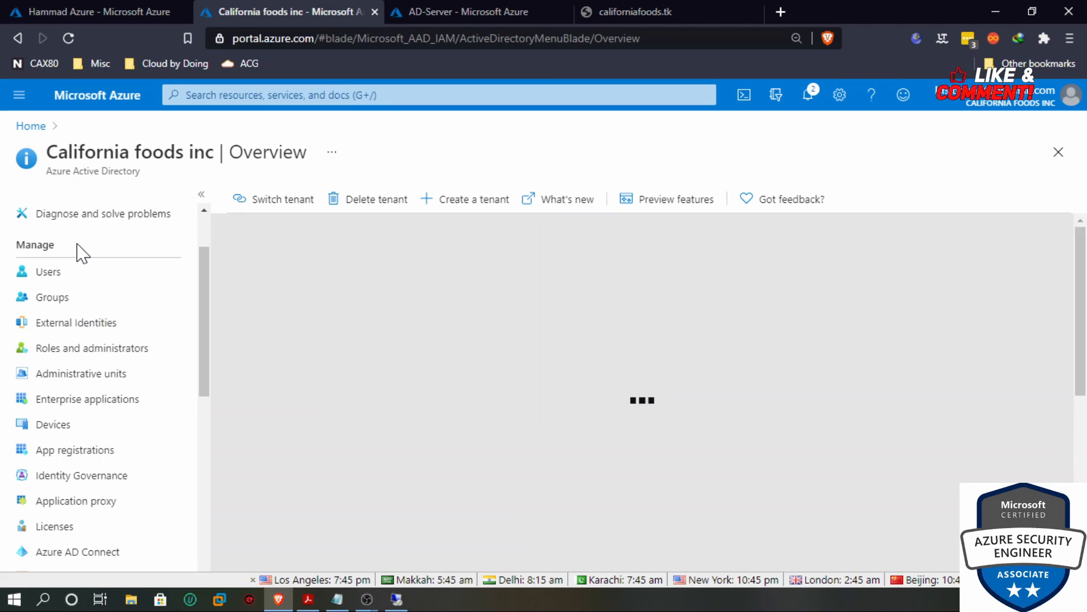
pyautogui.scroll(-3, 102, 377)
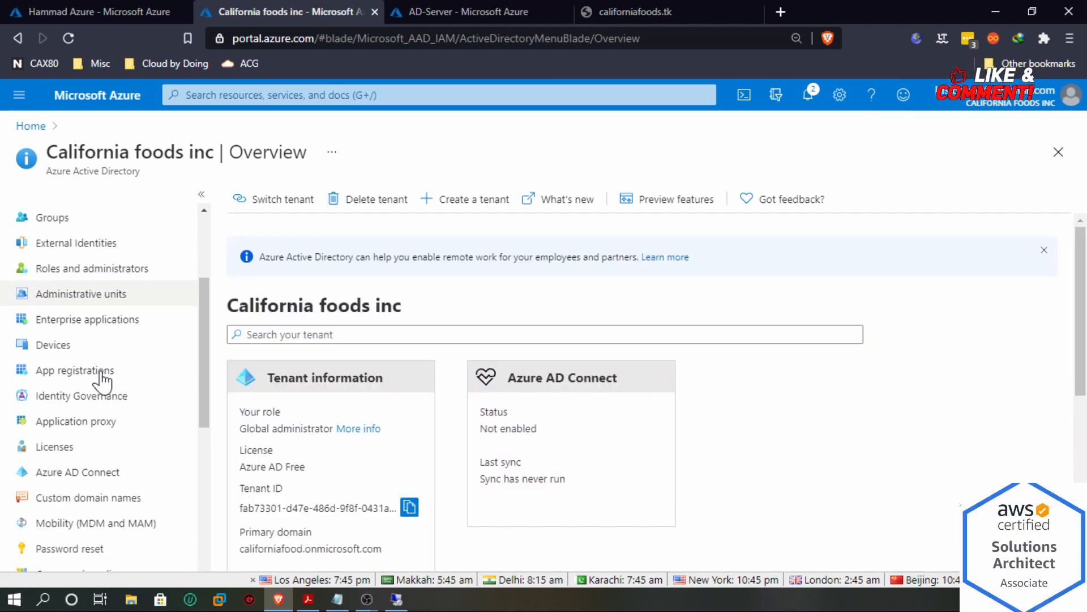
pyautogui.click(49, 422)
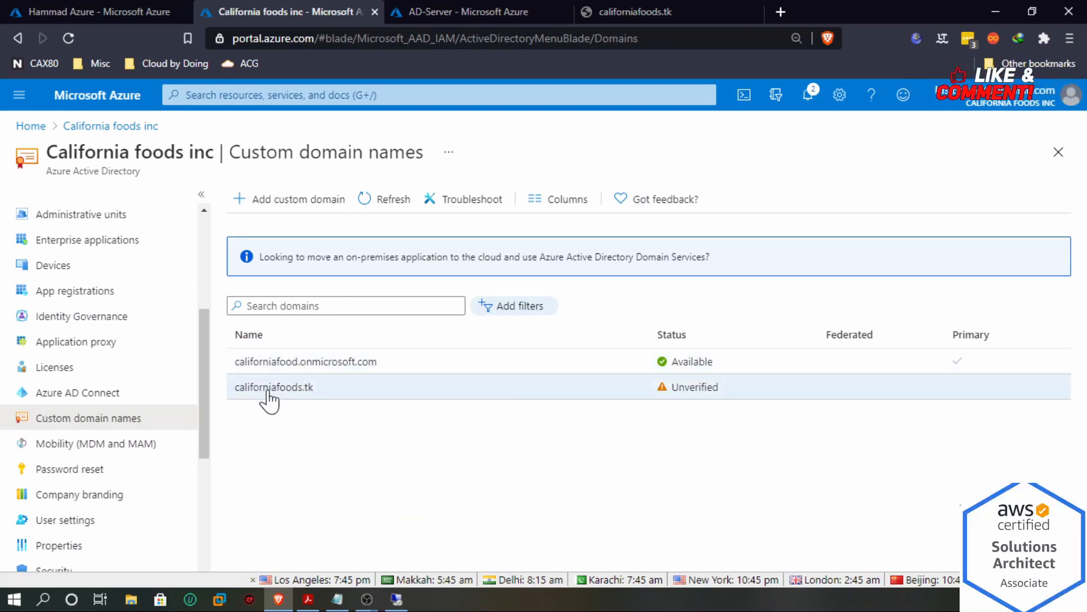
# Open the custom domain californiafoods.tk and try to verify it.
pyautogui.click(266, 392)
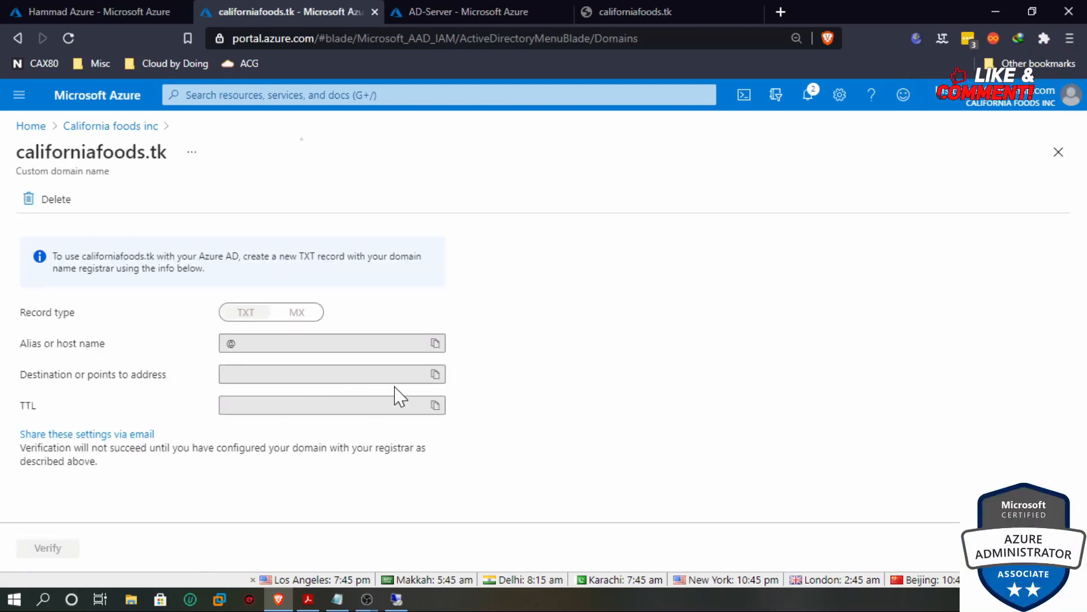
pyautogui.click(44, 551)
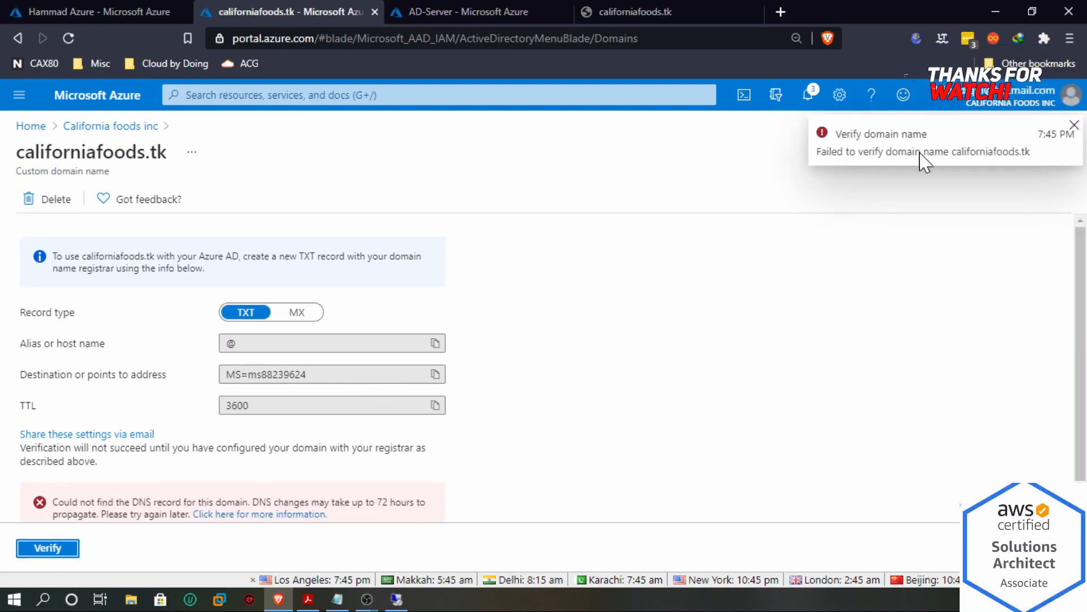
pyautogui.click(45, 548)
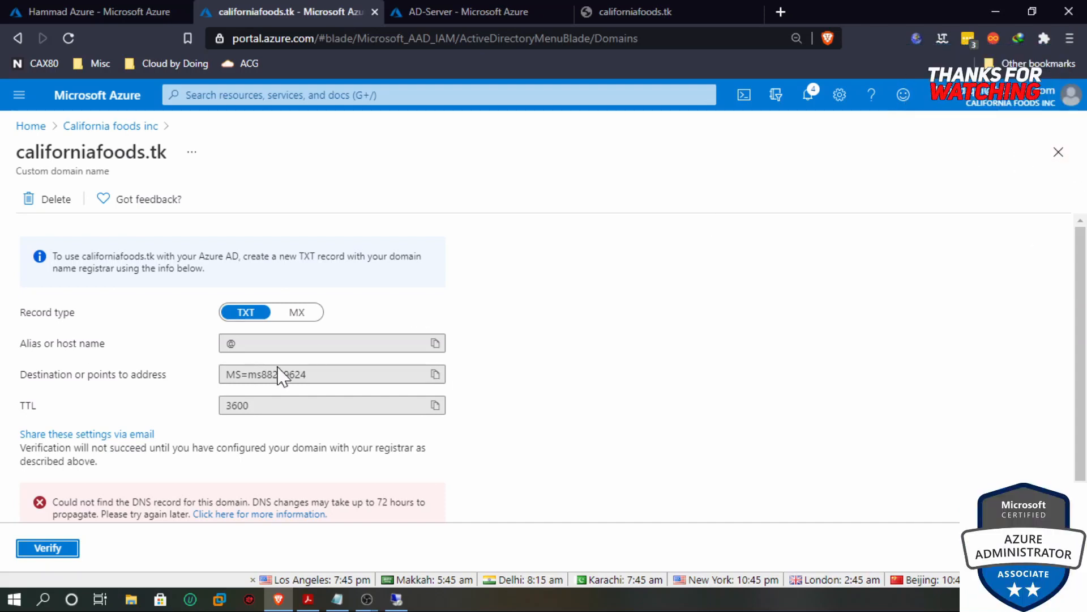
# Copy the TXT record's destination value for californiafoods.tk and sign in to the Freenom client area in a separate browser tab.
pyautogui.click(435, 373)
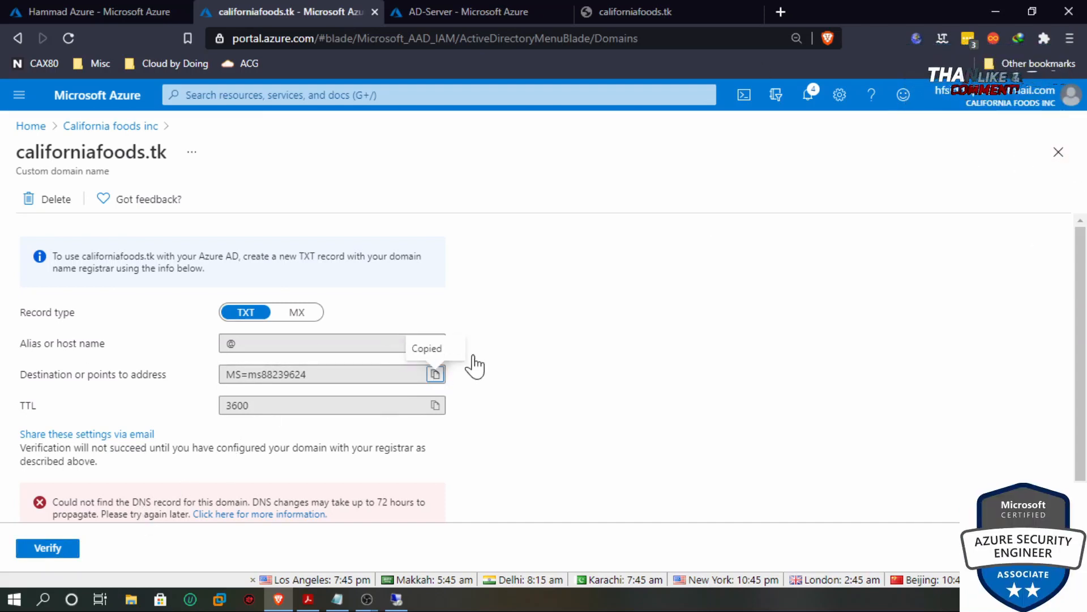
pyautogui.click(781, 12)
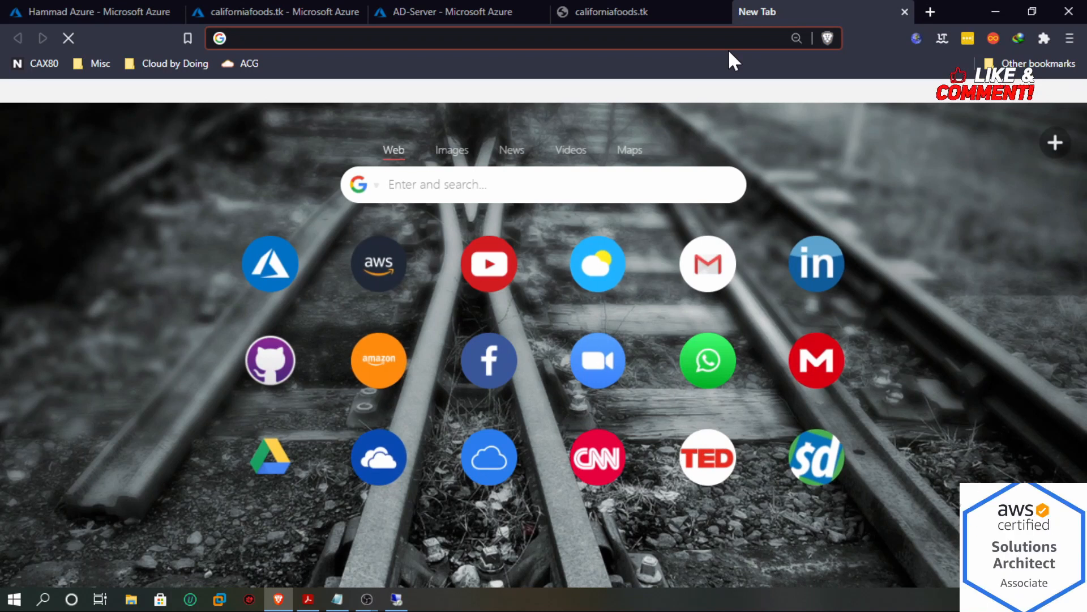
pyautogui.write('freenom.com')
pyautogui.click(370, 69)
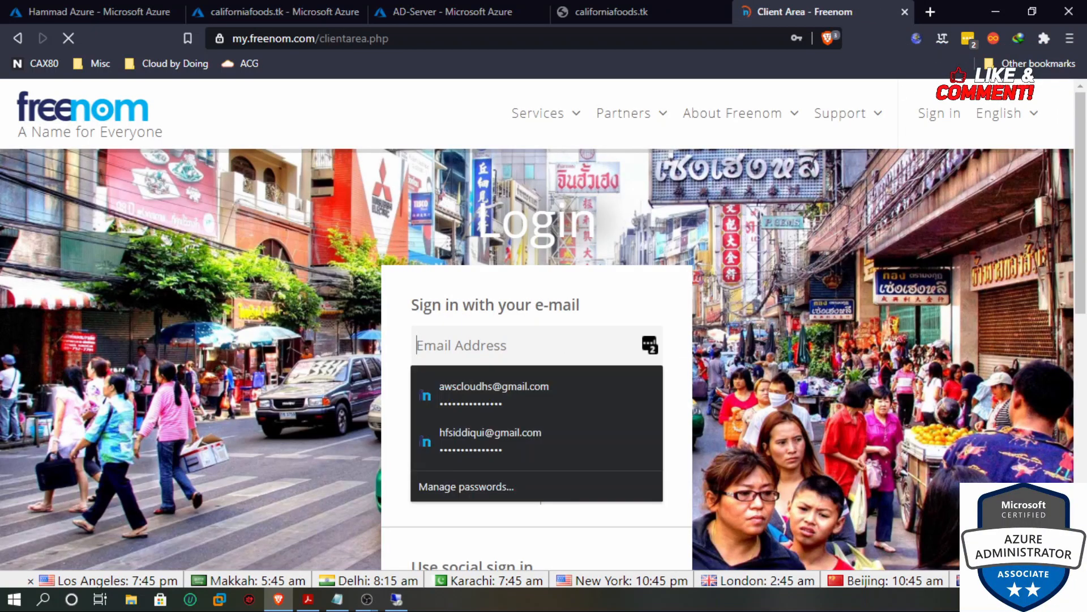
pyautogui.click(745, 391)
pyautogui.click(626, 453)
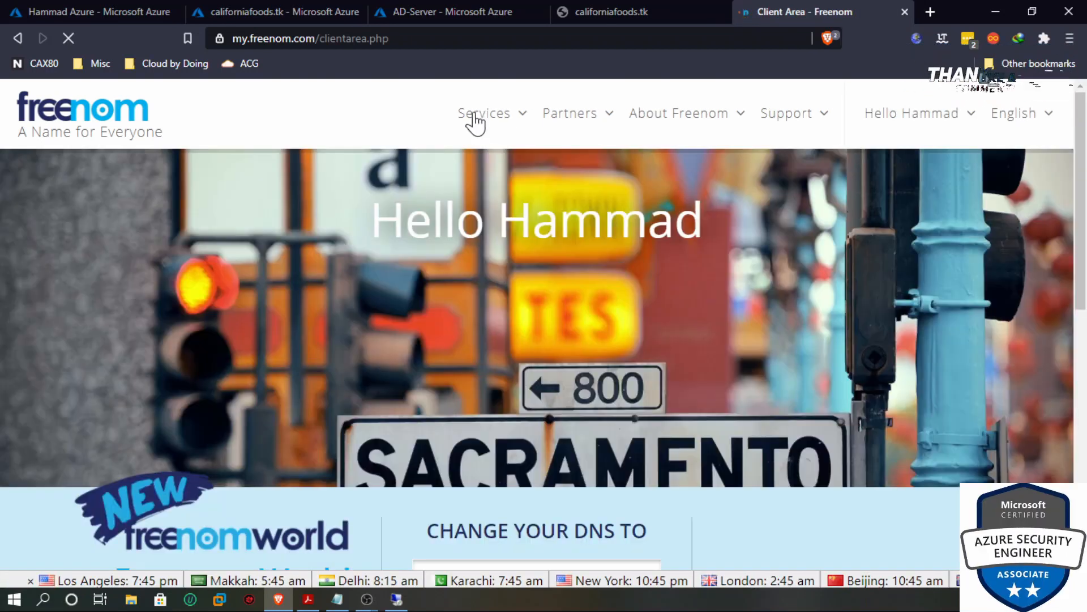
# Open the management page of californiafoods.tk from the registered domains and copy the domain name.
pyautogui.click(480, 120)
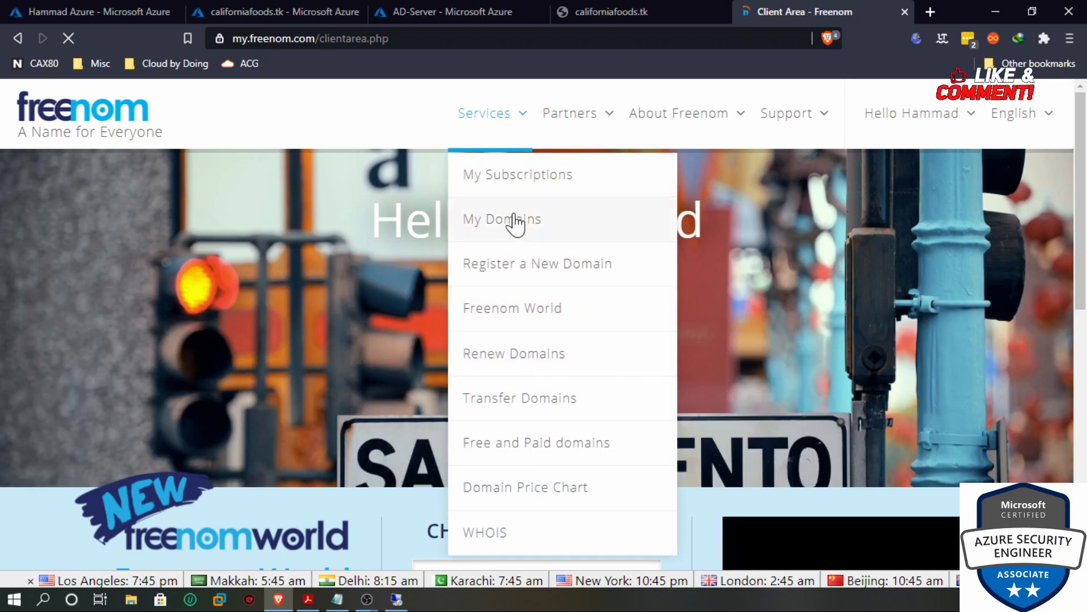
pyautogui.click(514, 217)
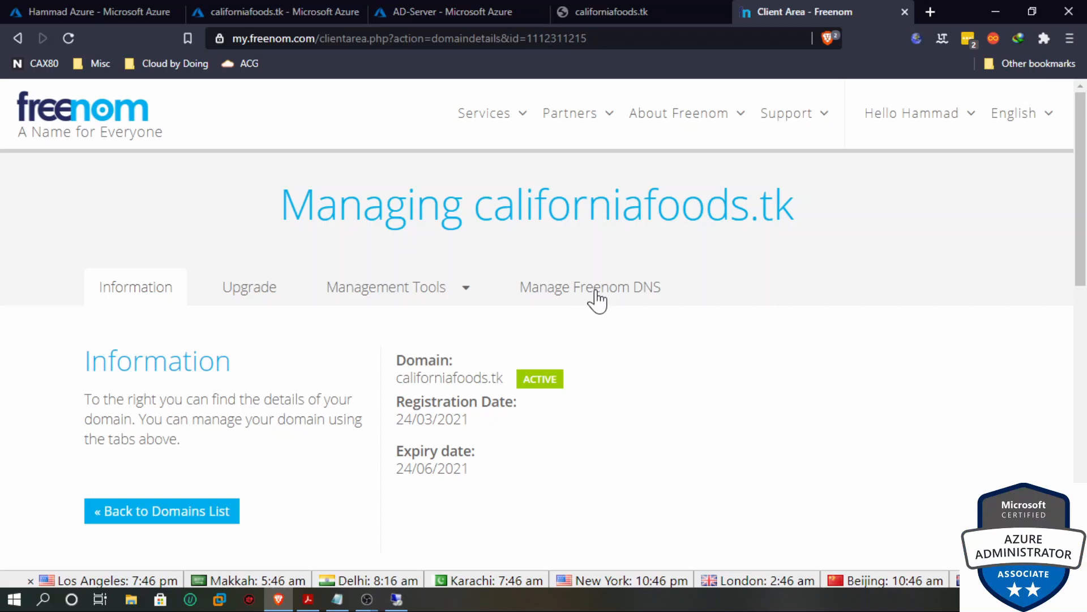
pyautogui.moveTo(395, 380); pyautogui.dragTo(503, 378)
pyautogui.rightClick(497, 379)
pyautogui.click(529, 389)
# Check the nameserver settings of californiafoods.tk and return to the list of registered domains.
pyautogui.click(591, 289)
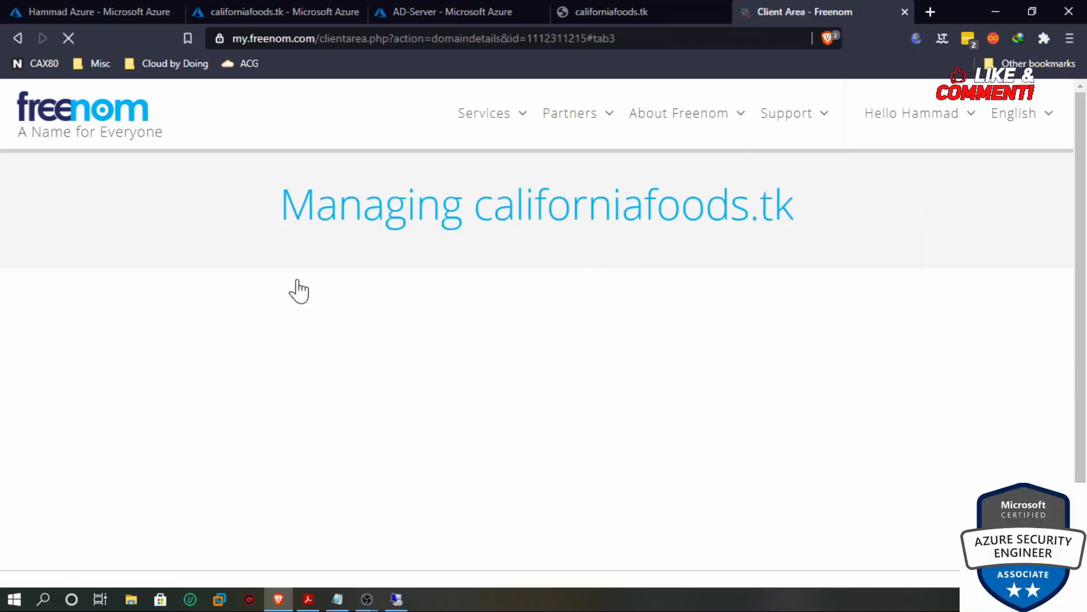
pyautogui.scroll(5, 621, 199)
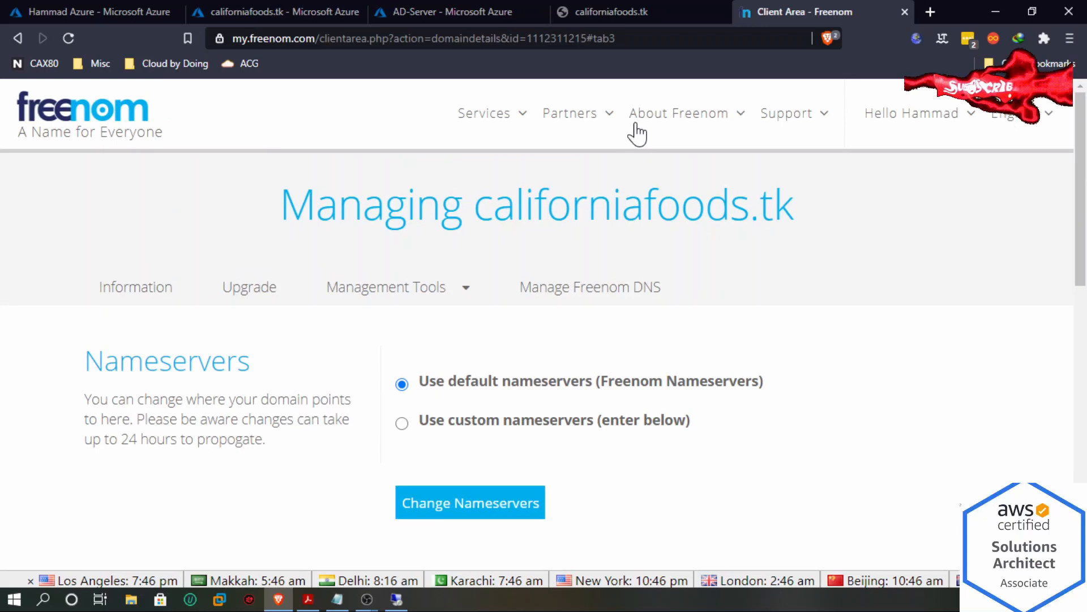
pyautogui.click(500, 115)
pyautogui.click(500, 222)
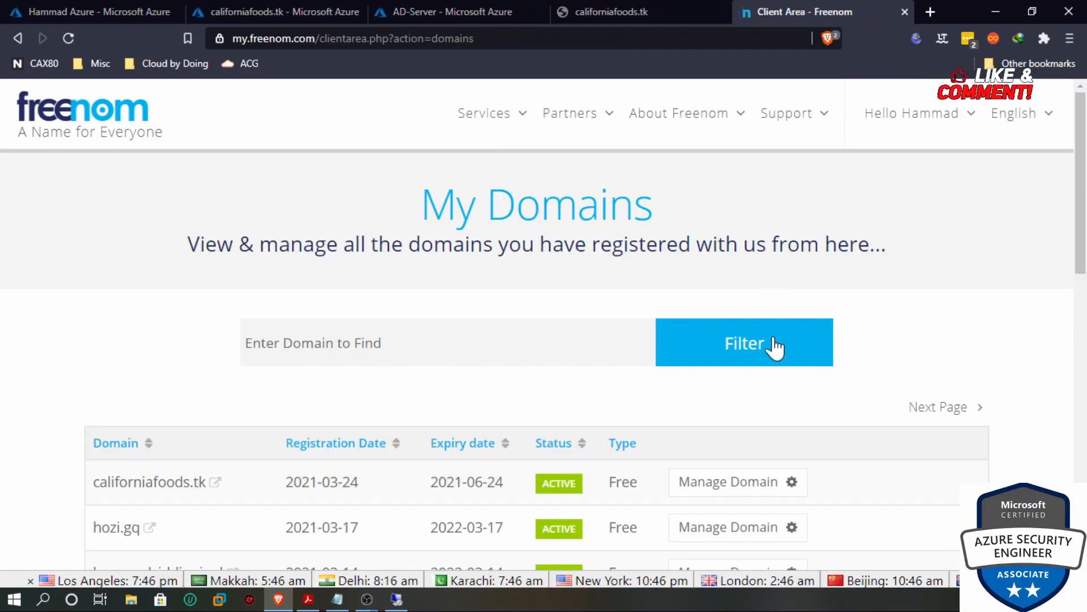
# Open the Freenom DNS records of californiafoods.tk and examine the target of the existing TXT record.
pyautogui.scroll(-3, 772, 347)
pyautogui.click(711, 323)
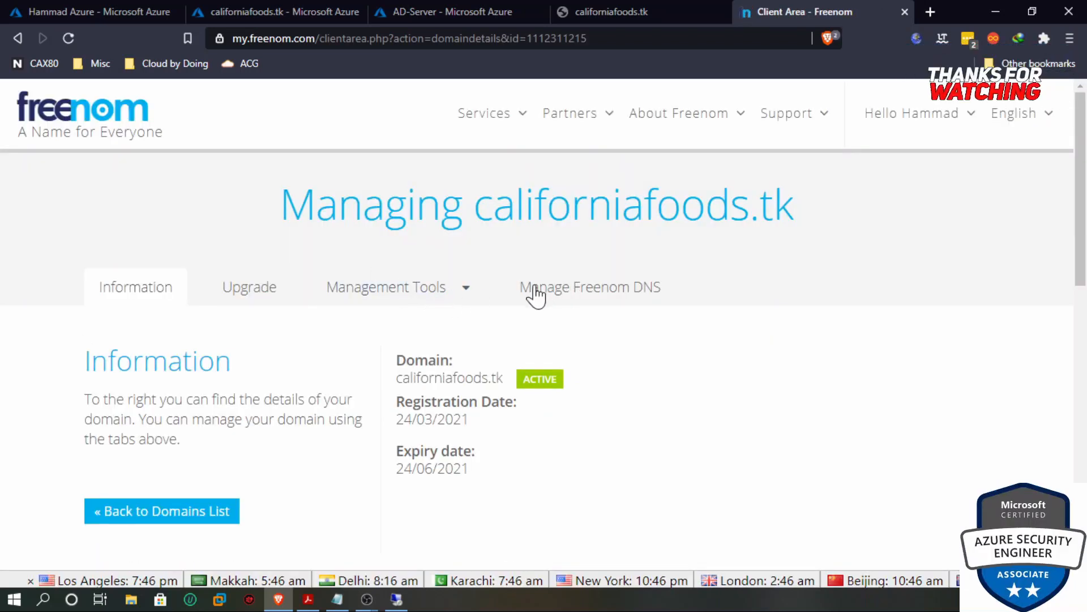
pyautogui.click(454, 291)
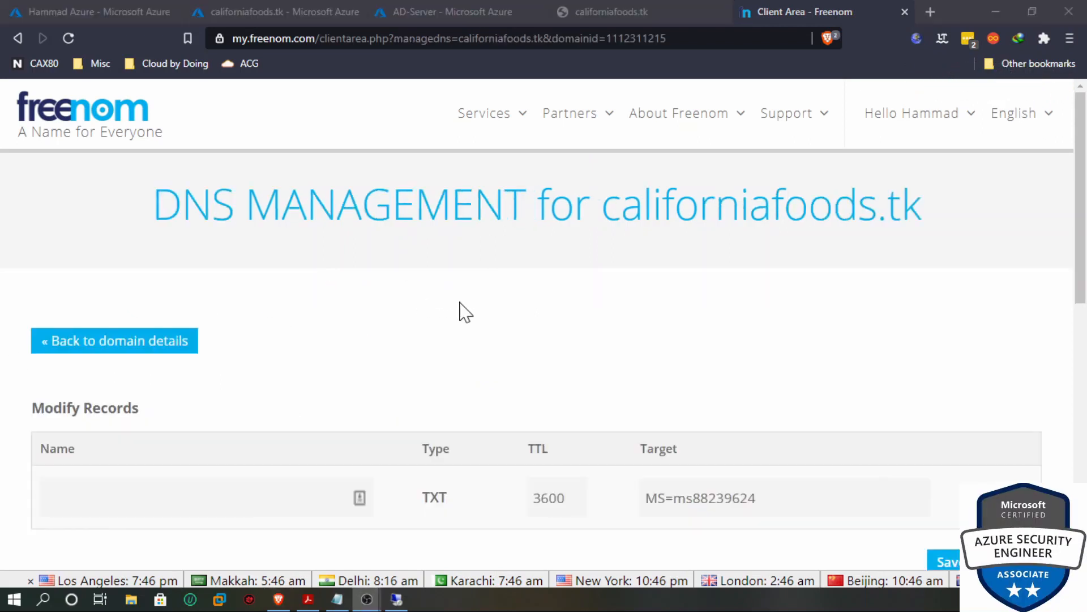
pyautogui.scroll(-3, 461, 310)
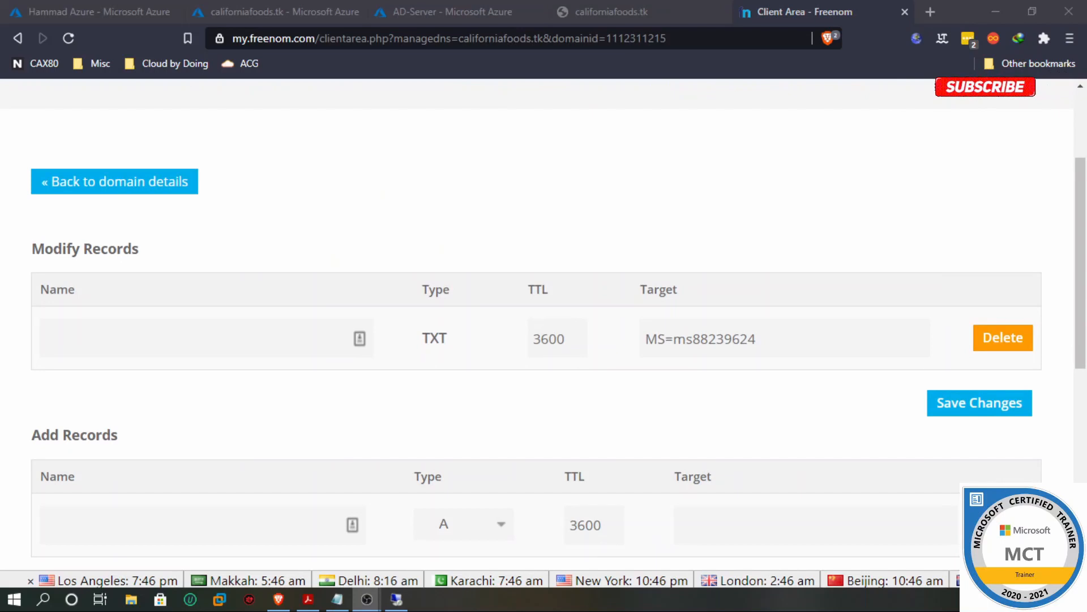
pyautogui.moveTo(756, 339); pyautogui.dragTo(686, 339)
pyautogui.scroll(-1, 672, 379)
# Fill the target of an additional DNS record with the destination value copied from the Azure custom domain page.
pyautogui.click(680, 445)
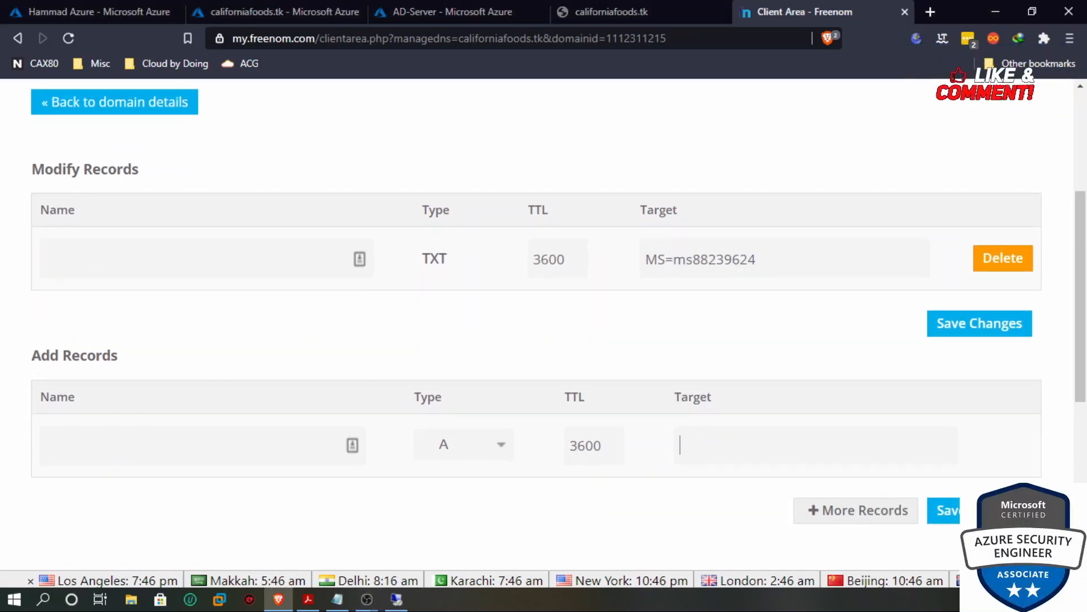
pyautogui.hotkey('ctrl', 'v')
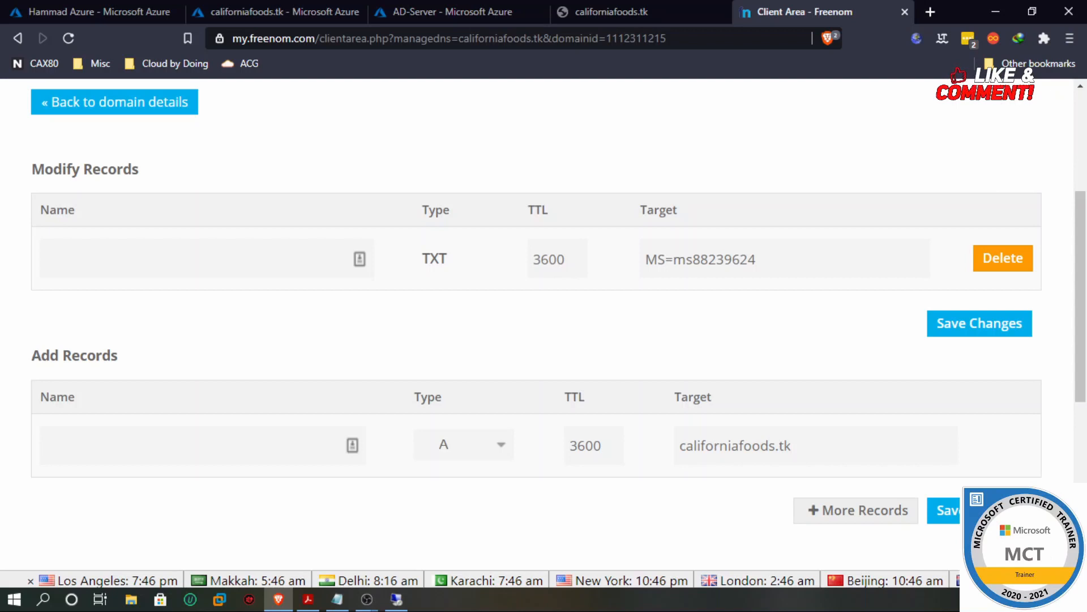
pyautogui.click(318, 8)
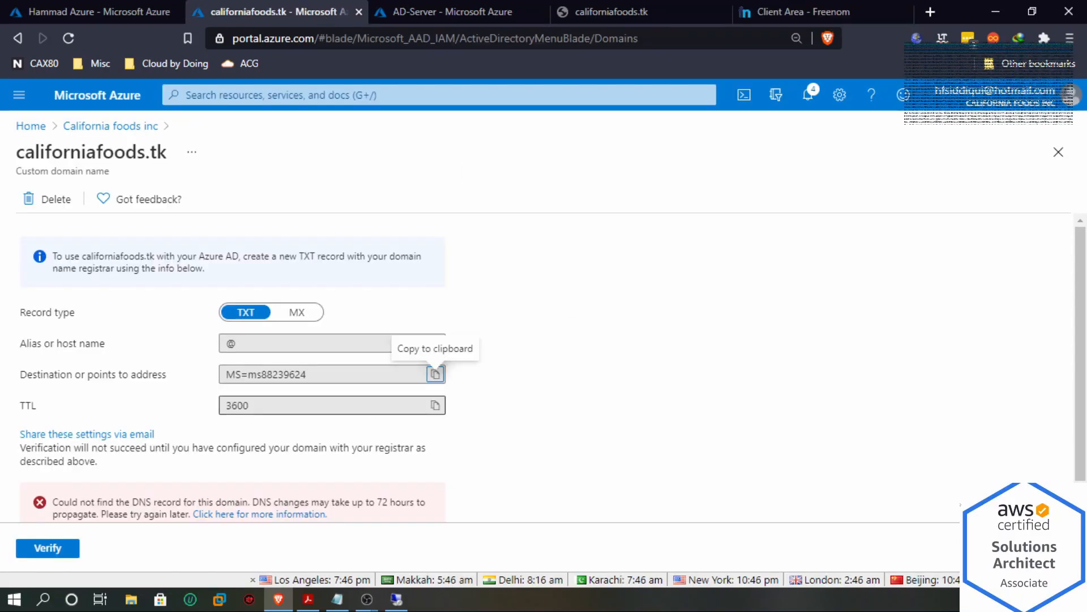
pyautogui.click(435, 374)
pyautogui.click(767, 8)
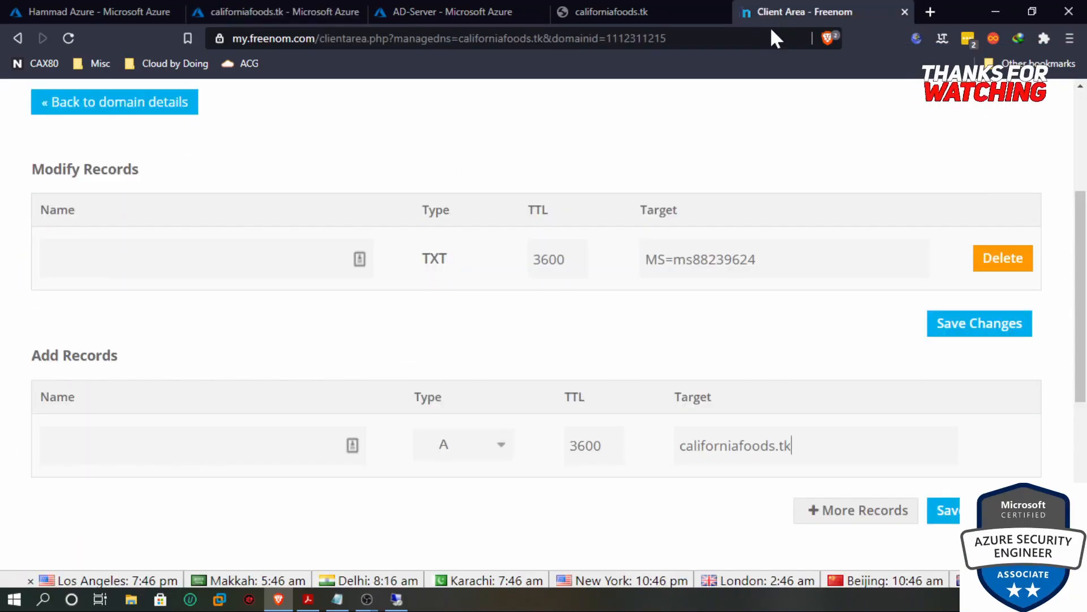
pyautogui.hotkey('ctrl', 'a')
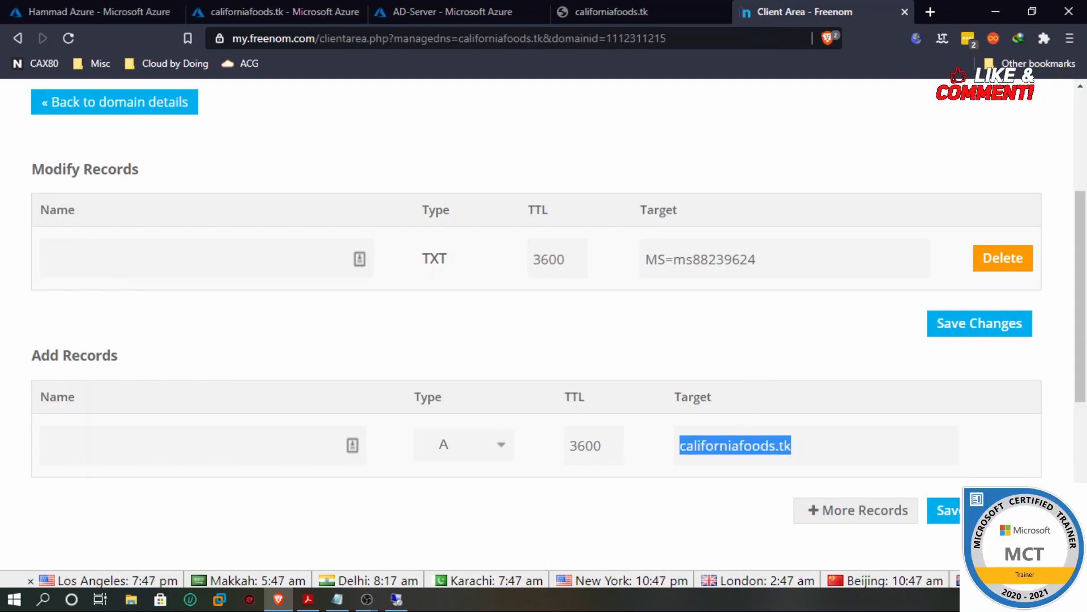
pyautogui.hotkey('ctrl', 'v')
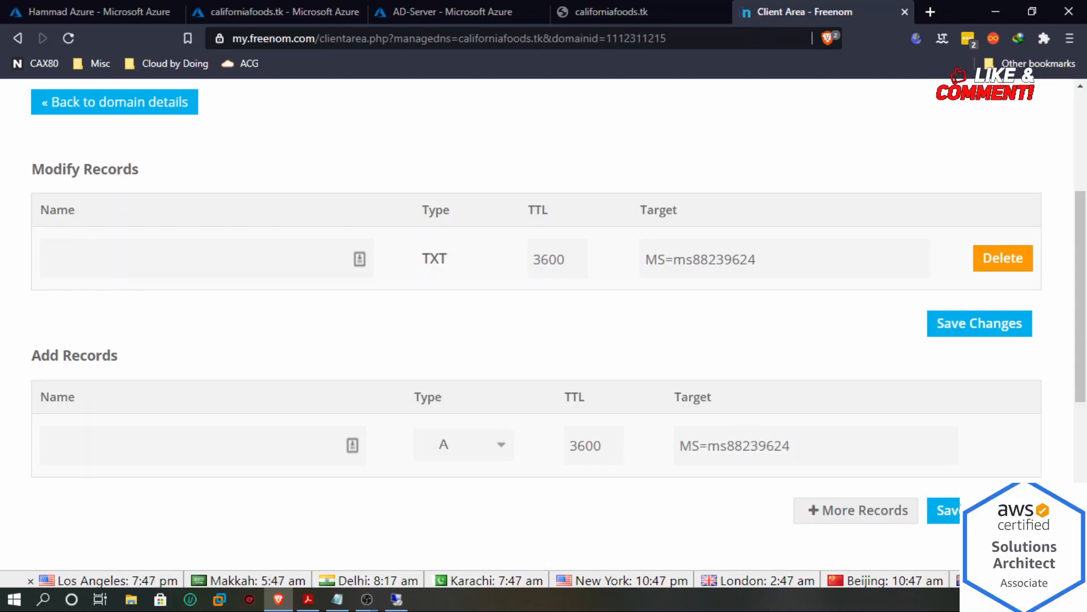
# Check the record details on the Azure custom domain page and set the additional DNS record's type to TXT.
pyautogui.click(419, 10)
pyautogui.click(317, 8)
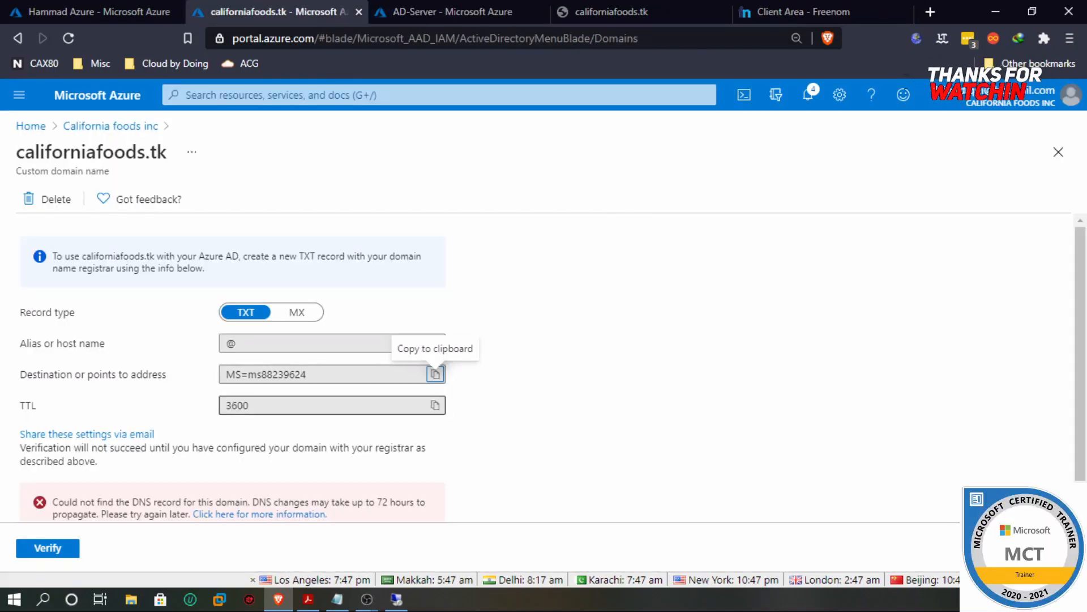
pyautogui.click(804, 11)
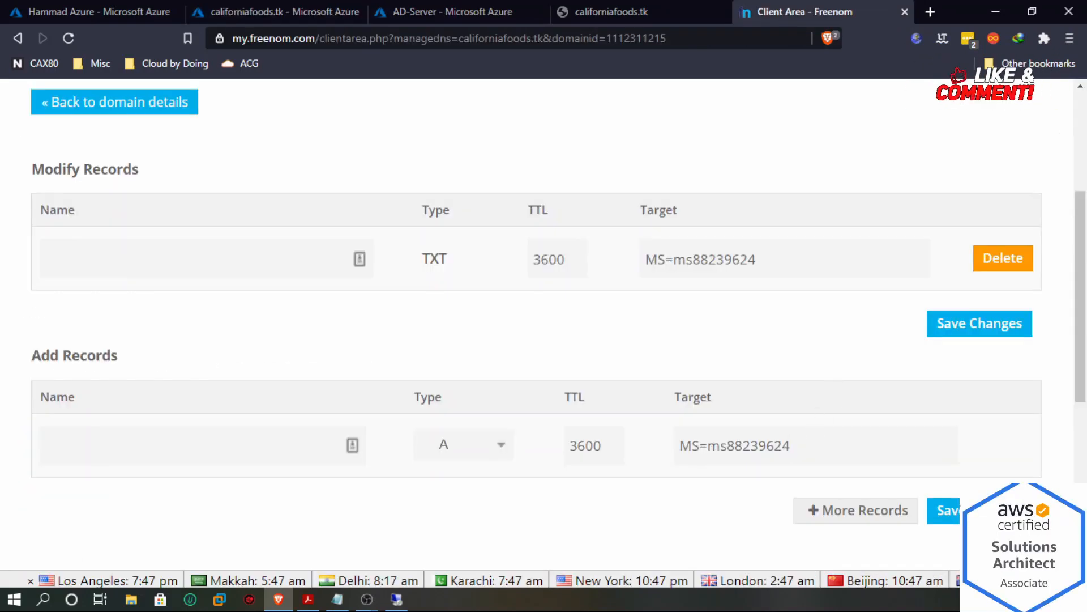
pyautogui.click(506, 442)
pyautogui.click(476, 419)
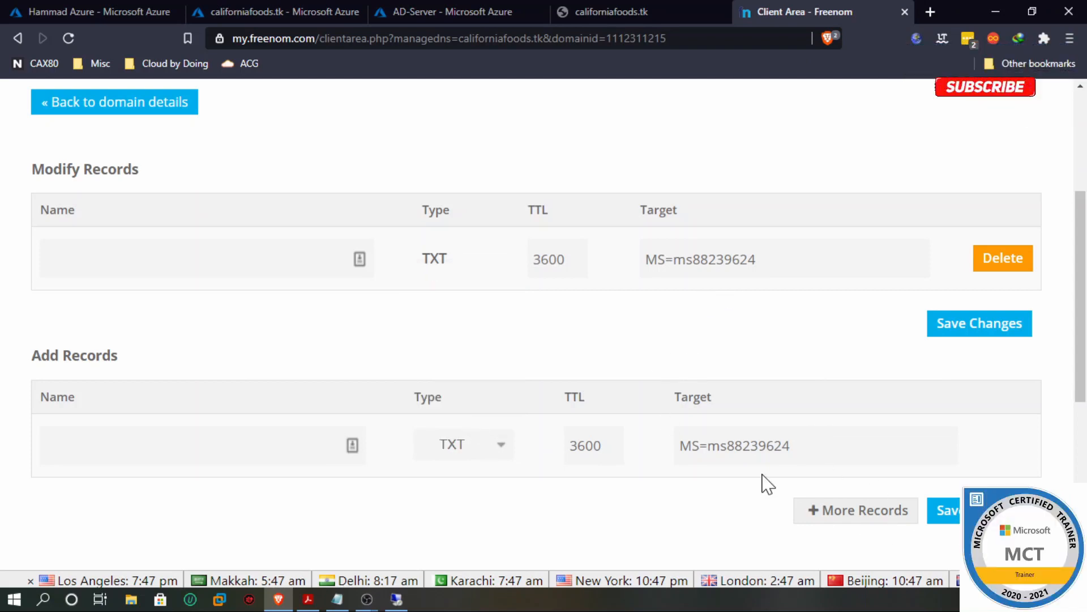
# Try again to verify californiafoods.tk in the Azure portal and return to the tenant's custom domain names.
pyautogui.click(406, 7)
pyautogui.click(297, 7)
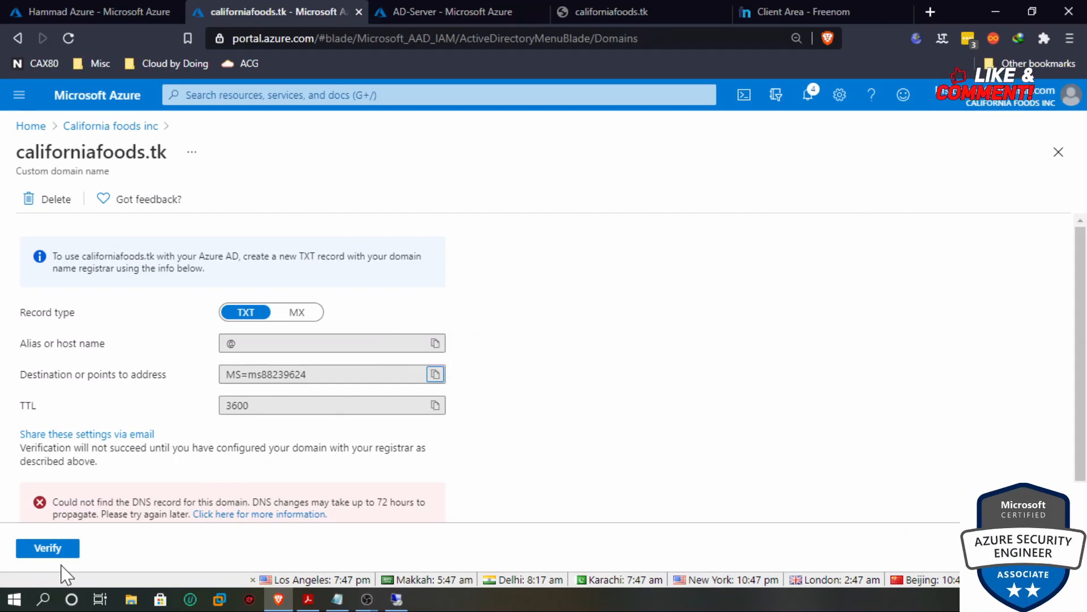
pyautogui.click(32, 556)
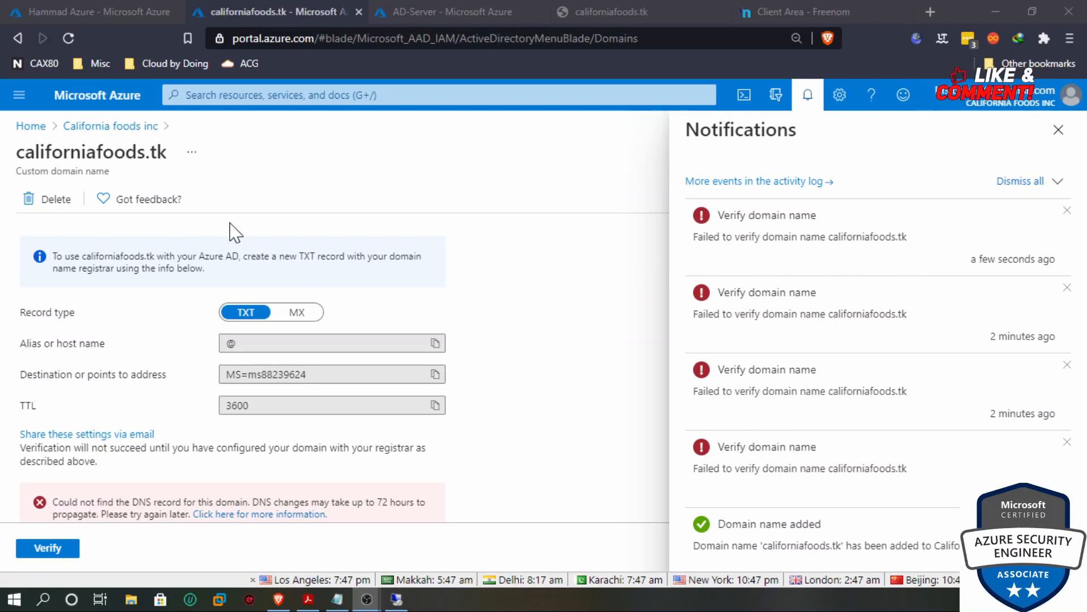
pyautogui.click(116, 126)
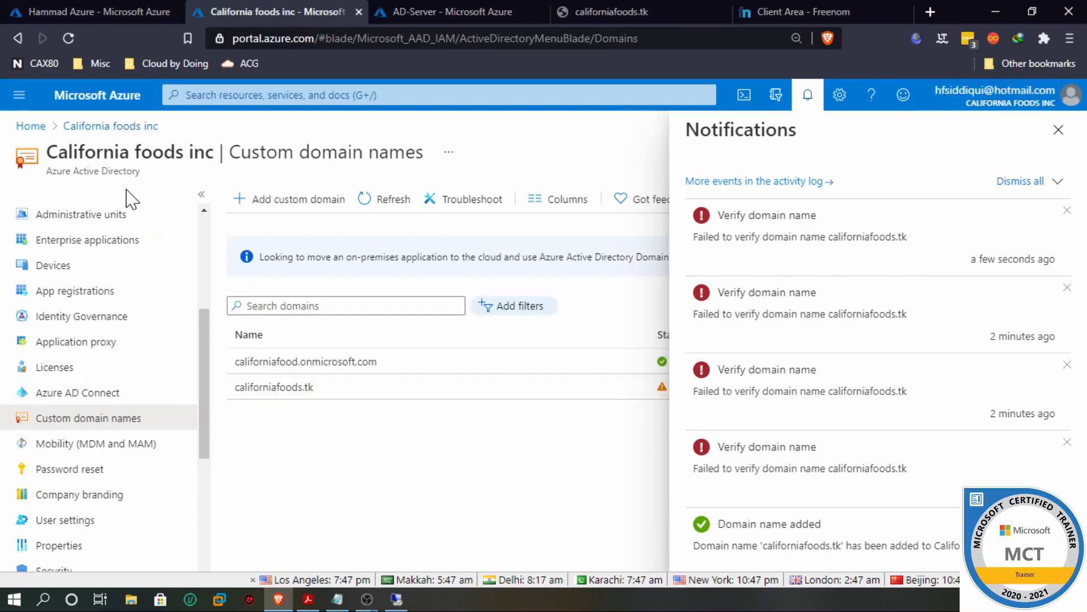
pyautogui.click(1057, 130)
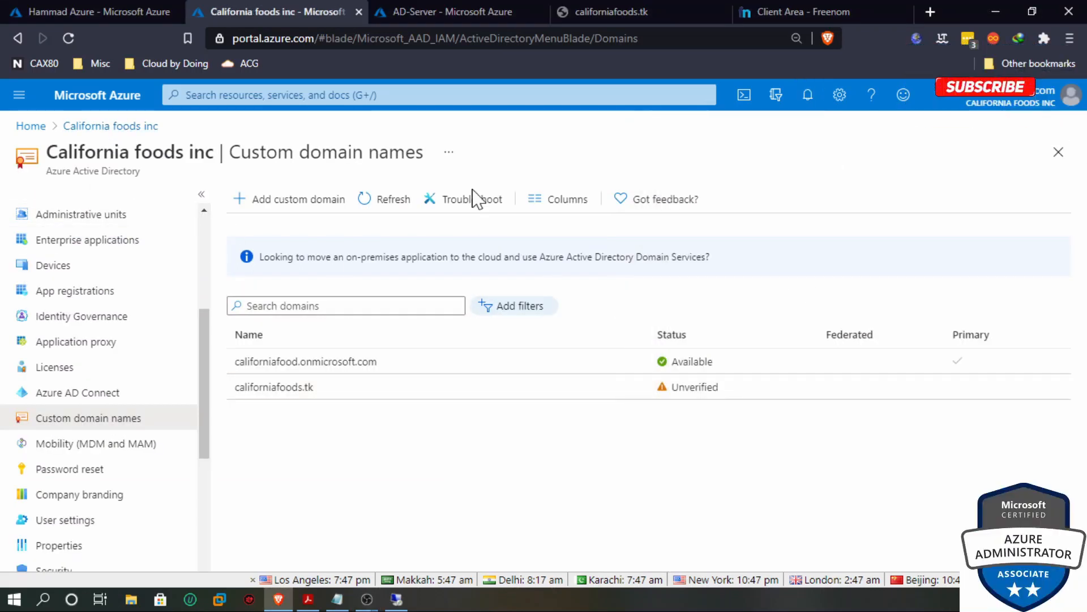
# Open the form for creating a new user in California foods inc and choose californiafood.onmicrosoft.com as the user name's domain.
pyautogui.scroll(5, 136, 299)
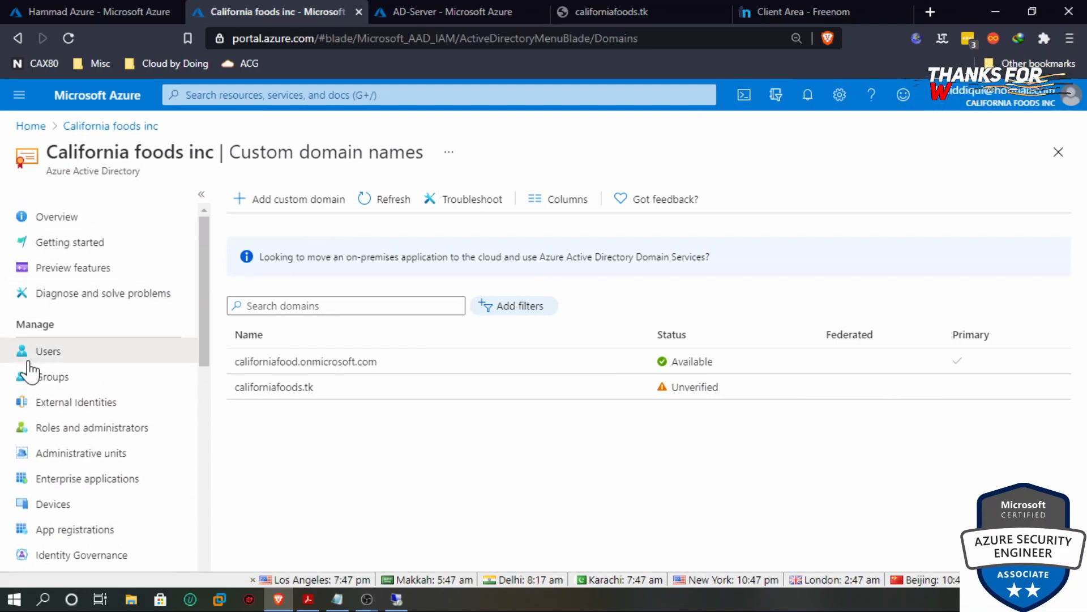
pyautogui.click(70, 360)
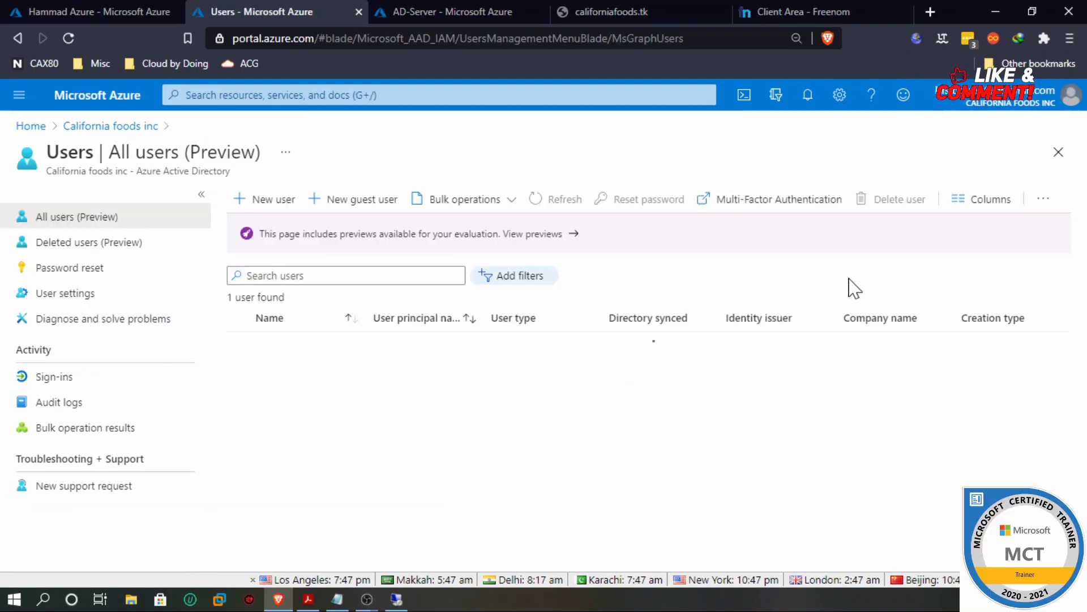
pyautogui.click(274, 201)
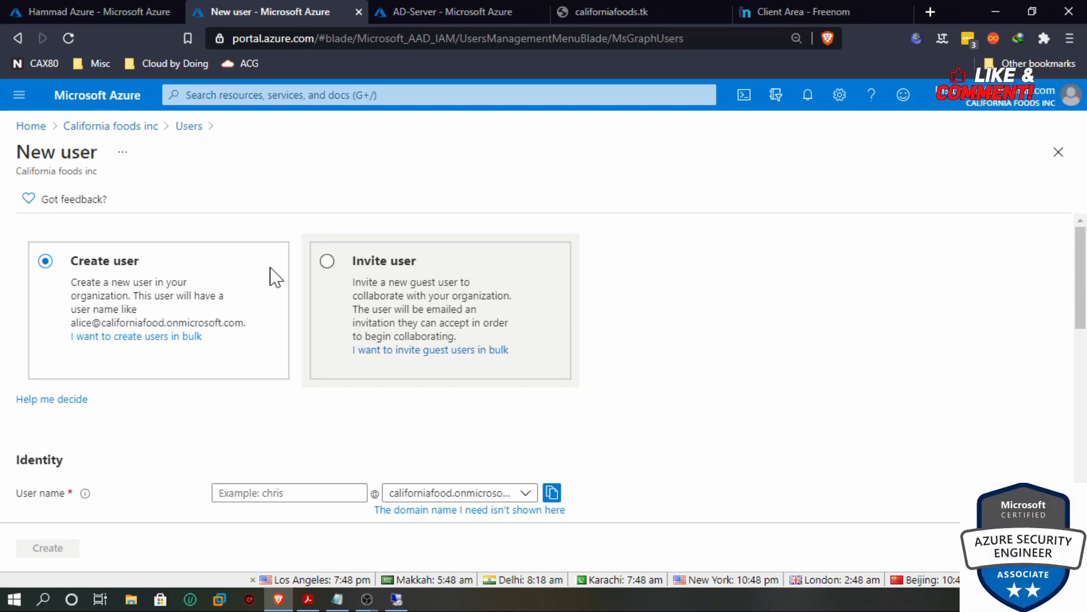
pyautogui.moveTo(71, 261); pyautogui.dragTo(146, 282)
pyautogui.scroll(-1, 131, 311)
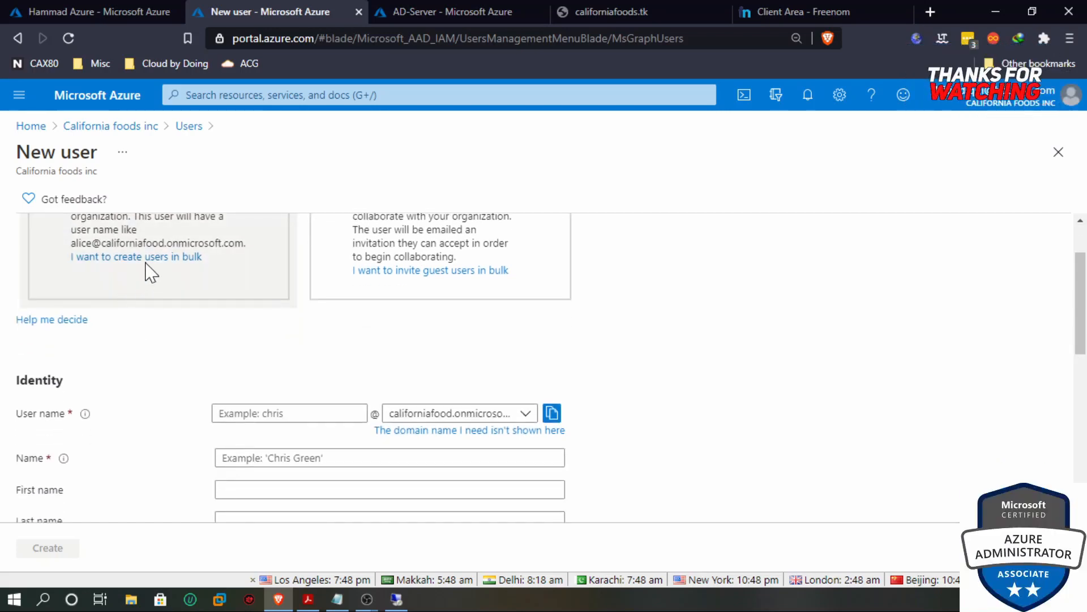
pyautogui.click(443, 415)
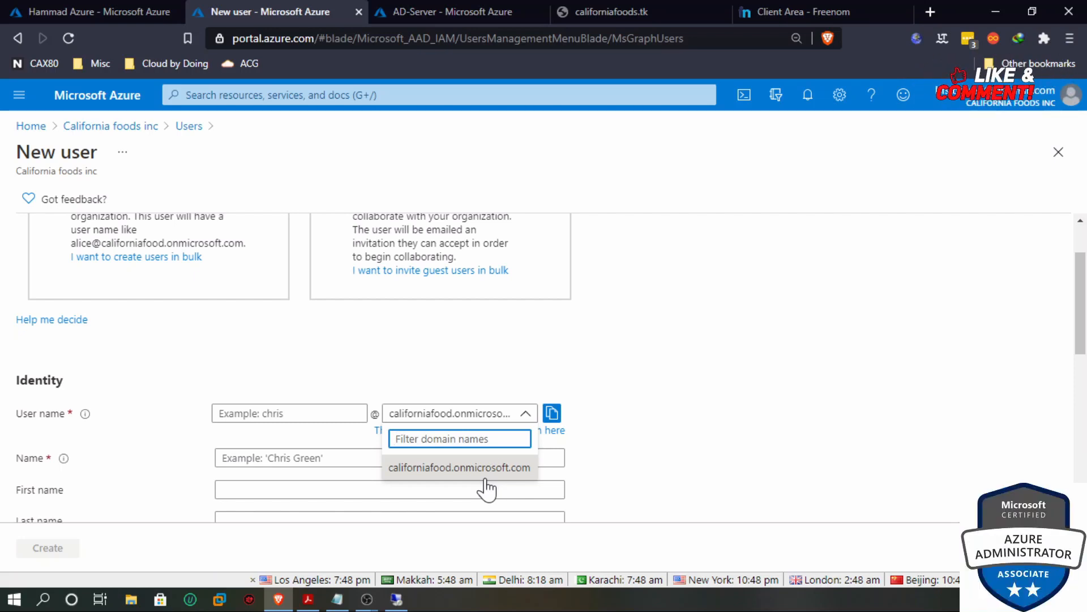
pyautogui.click(441, 475)
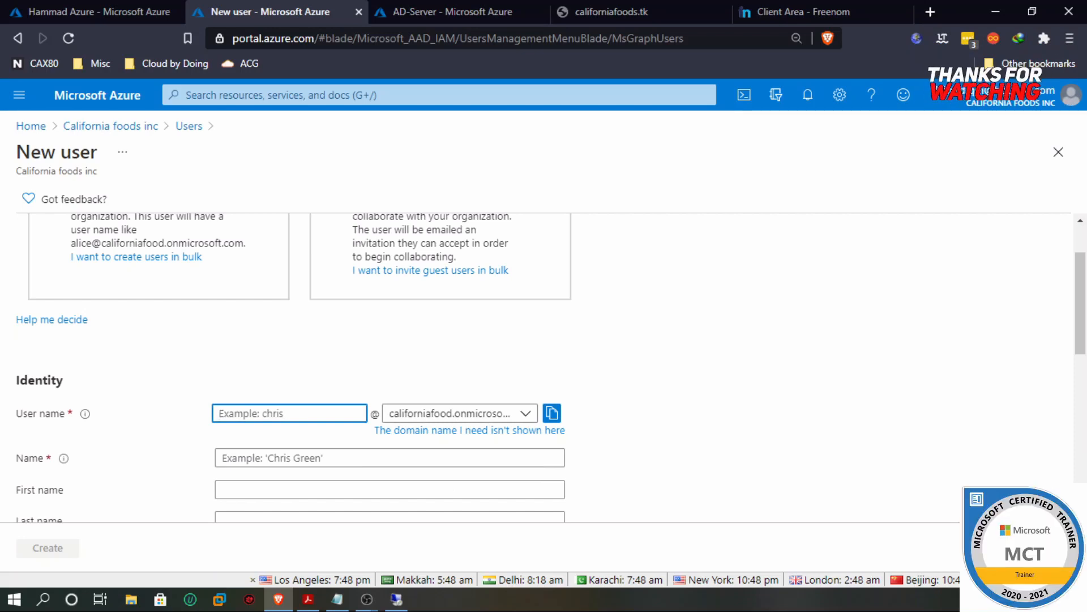
# Enter the new user's user name and display name, checking which domains are available for the account.
pyautogui.write('ch')
pyautogui.write('rio')
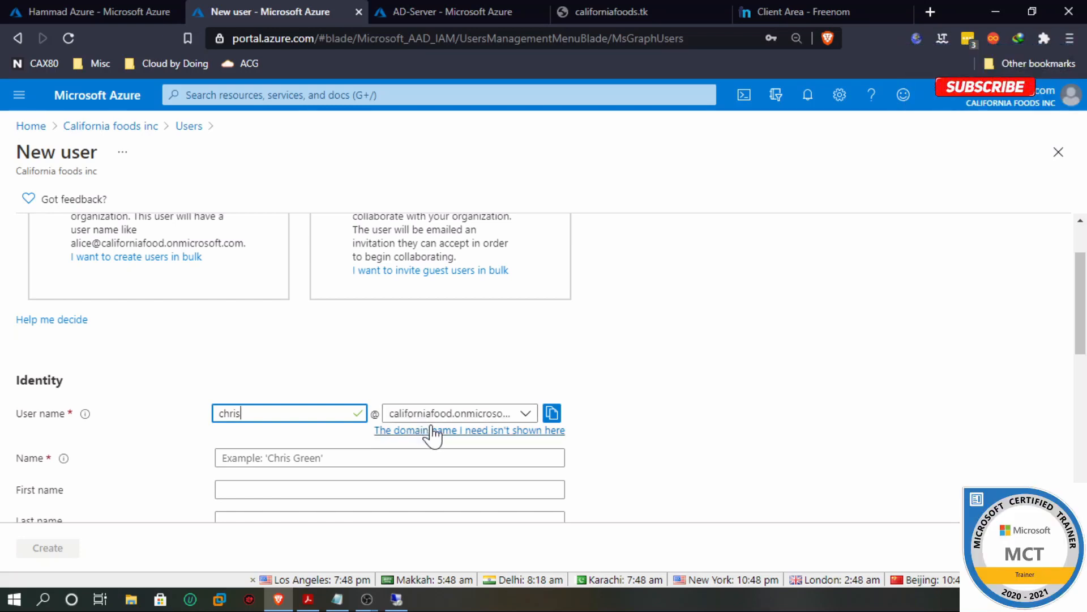
pyautogui.click(530, 415)
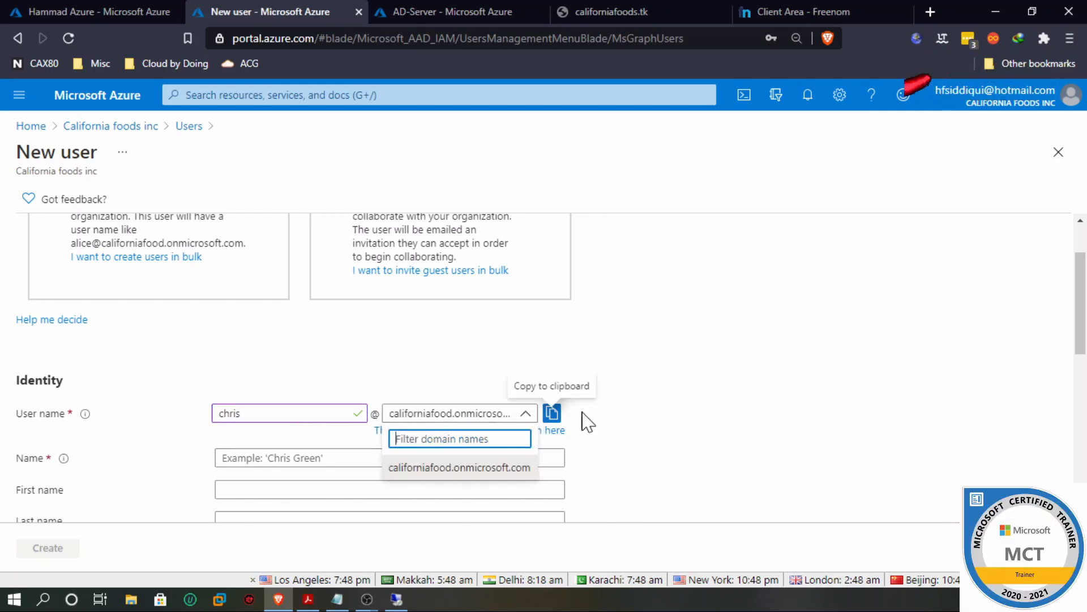
pyautogui.click(149, 461)
pyautogui.click(283, 458)
pyautogui.write('C')
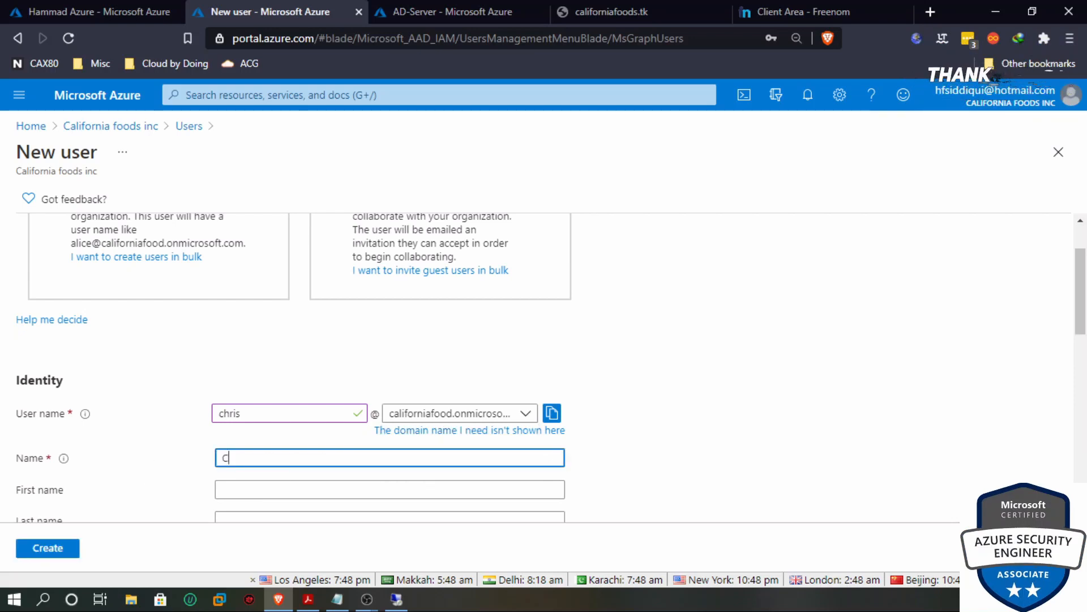
pyautogui.write('hris')
pyautogui.press('Tab')
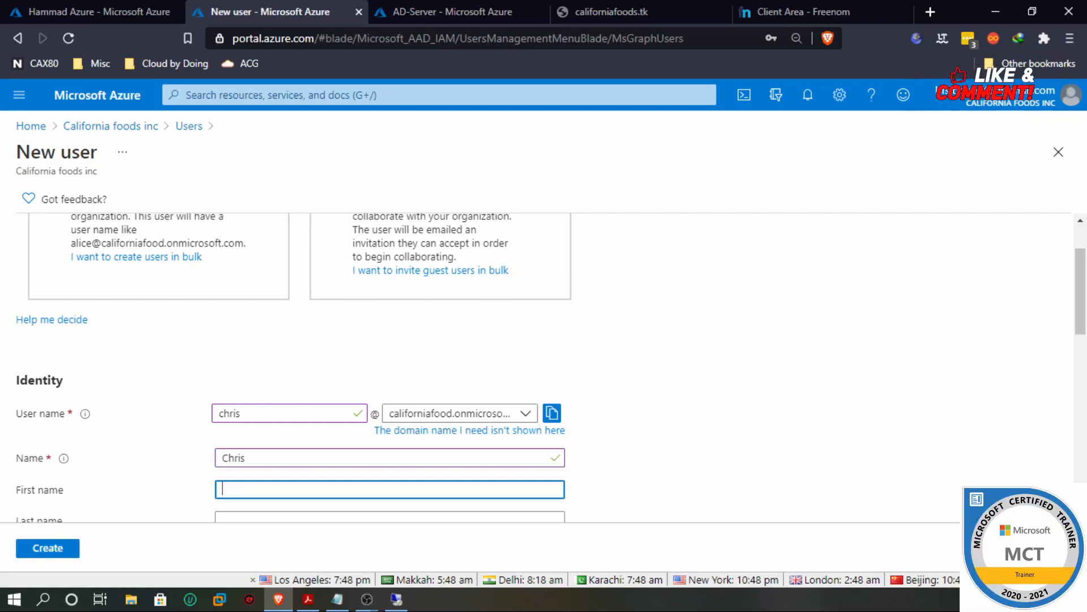
# Complete the new user's display name with the full name, and fill in the first name and last name.
pyautogui.click(246, 457)
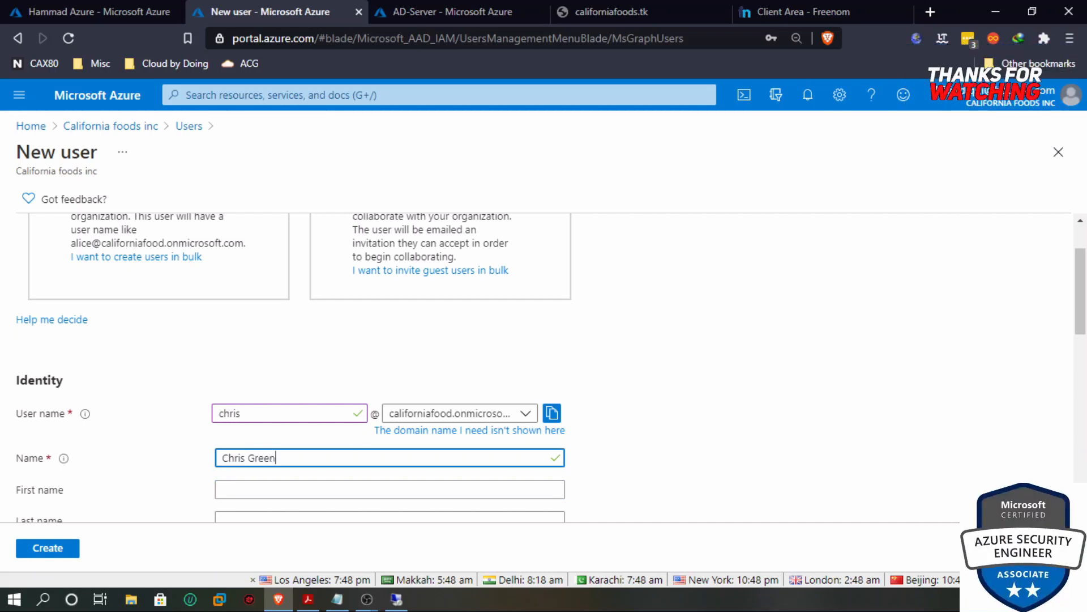
pyautogui.scroll(-3, 355, 452)
pyautogui.press('Tab')
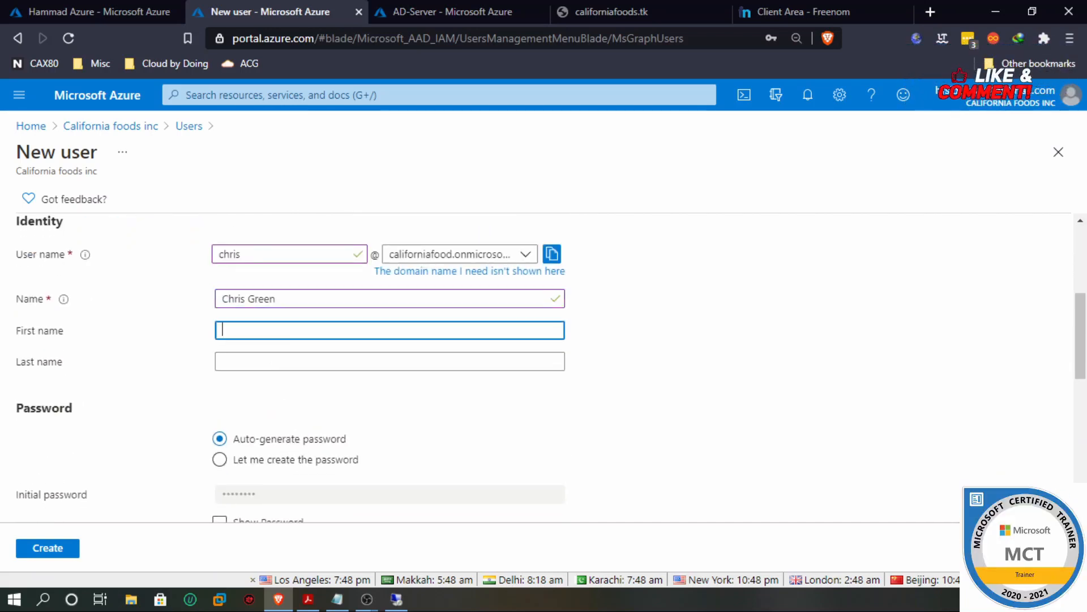
pyautogui.write('Chris')
pyautogui.press('Tab')
pyautogui.write('G')
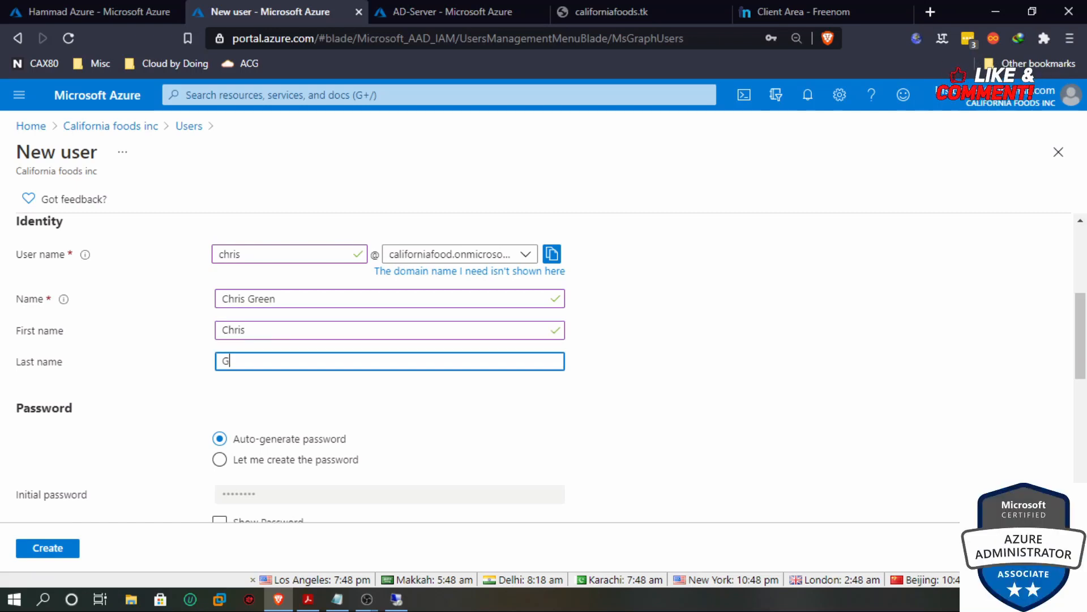
pyautogui.press('Tab')
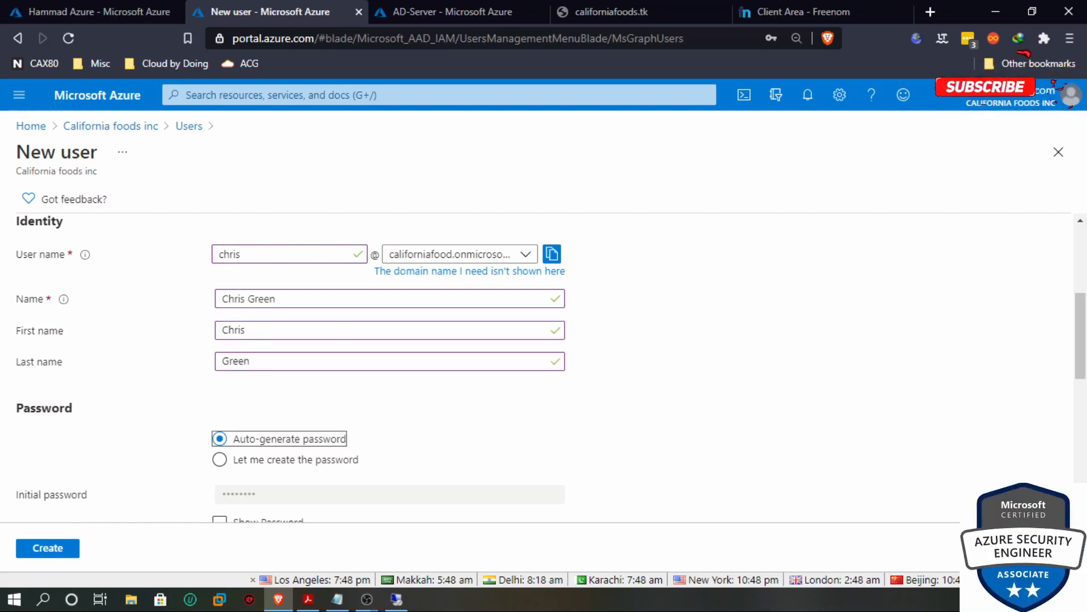
# Reveal the new user's auto-generated initial password and copy it.
pyautogui.scroll(-2, 237, 487)
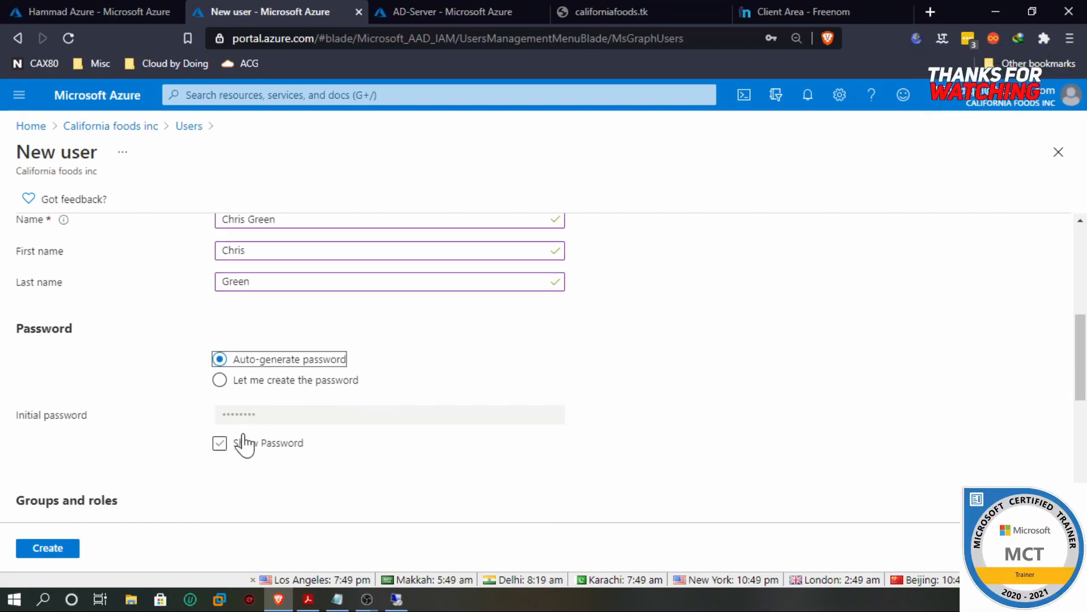
pyautogui.click(241, 444)
pyautogui.doubleClick(244, 414)
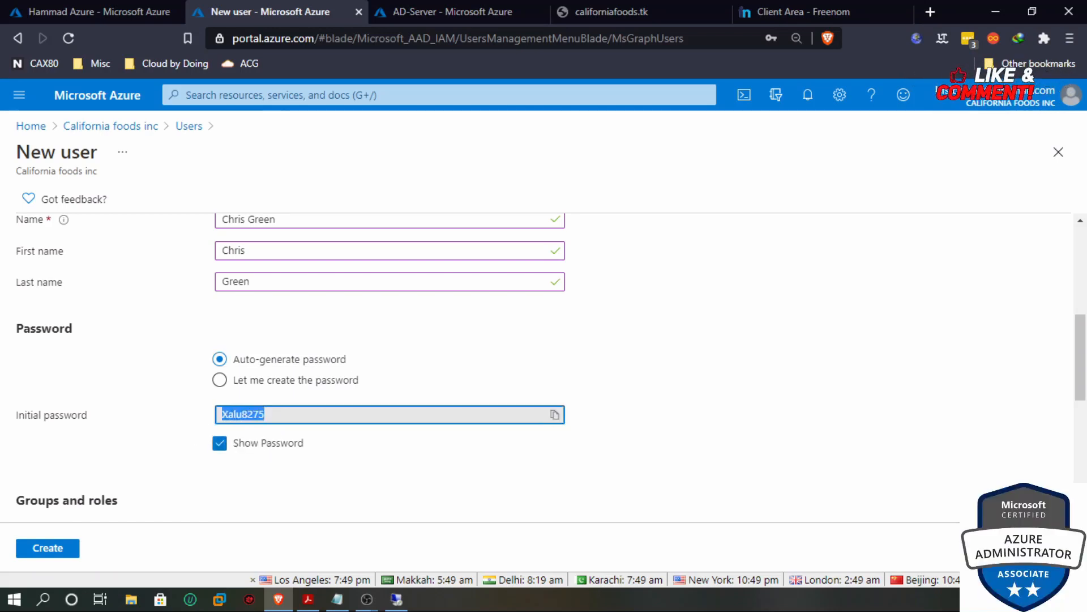
pyautogui.click(554, 416)
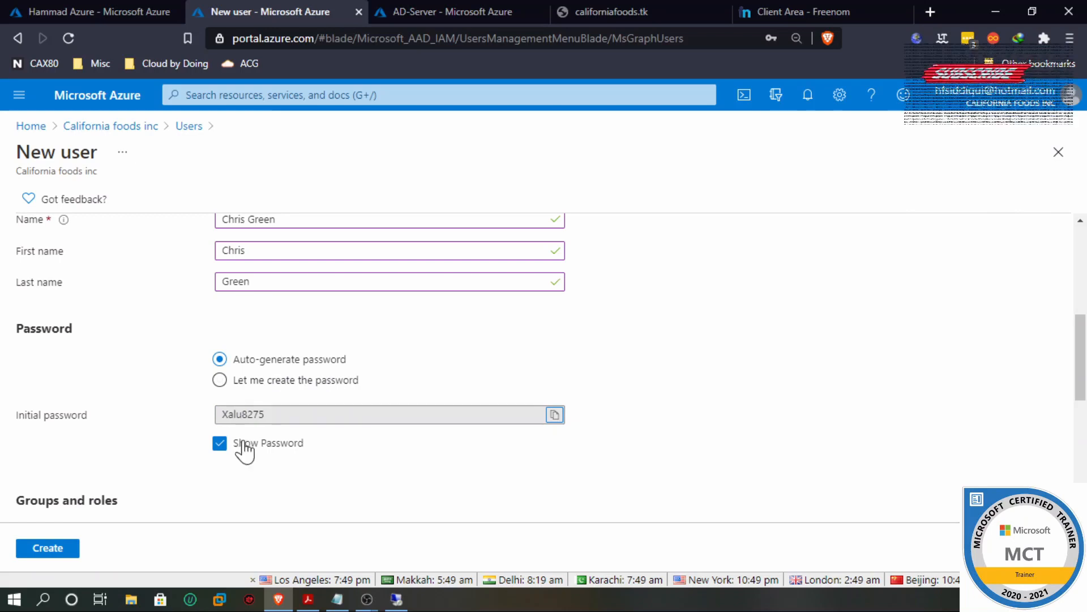
# Review the groups, roles, settings and job info, leave the usage location blank, and create the user.
pyautogui.scroll(-3, 416, 438)
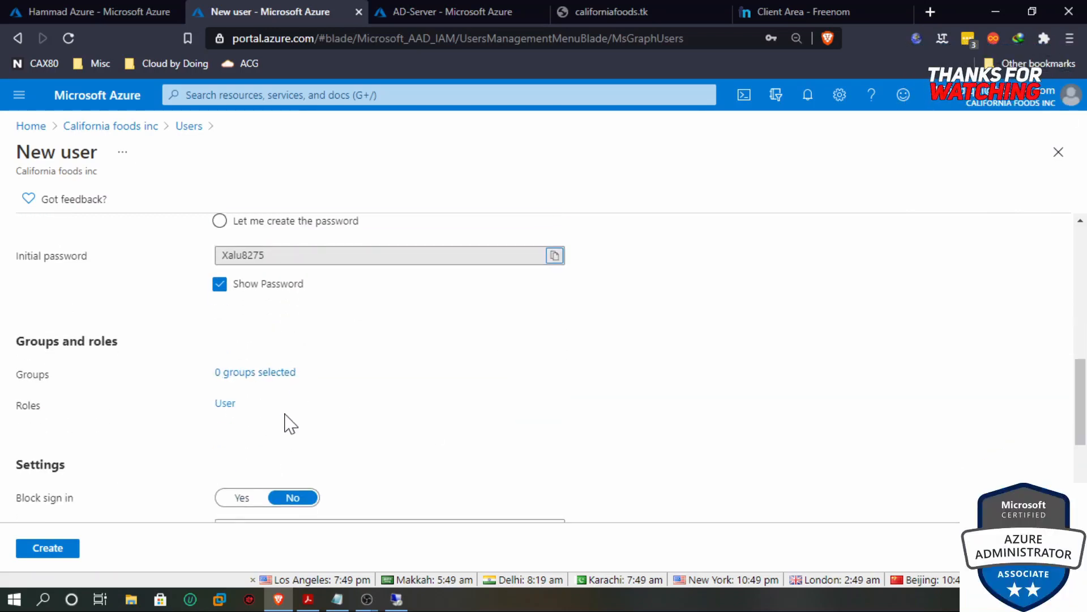
pyautogui.scroll(3, 315, 331)
pyautogui.scroll(-3, 315, 335)
pyautogui.scroll(-4, 126, 531)
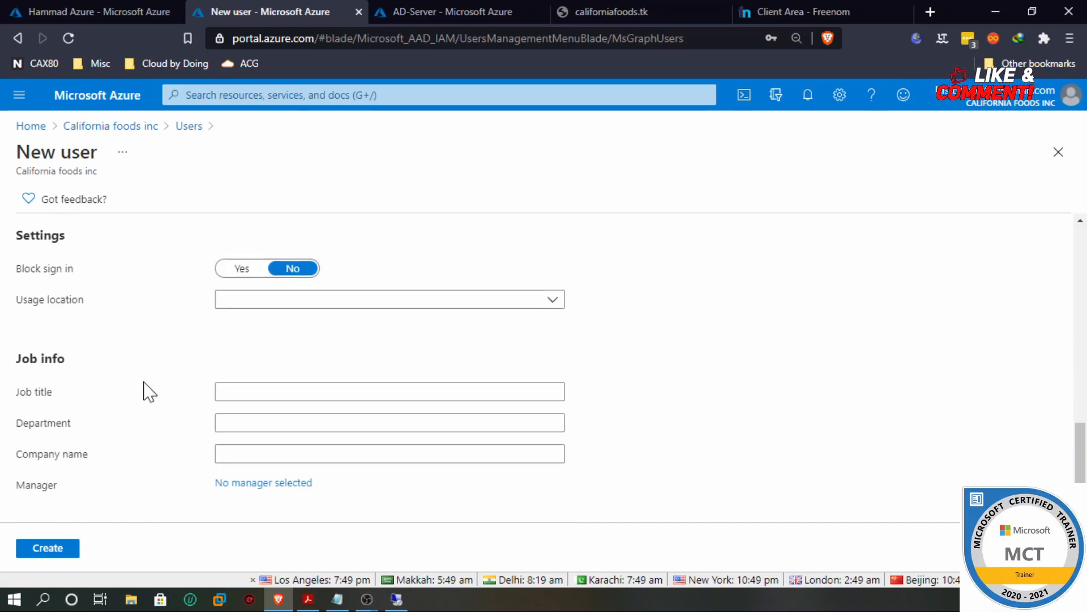
pyautogui.click(262, 306)
pyautogui.click(640, 310)
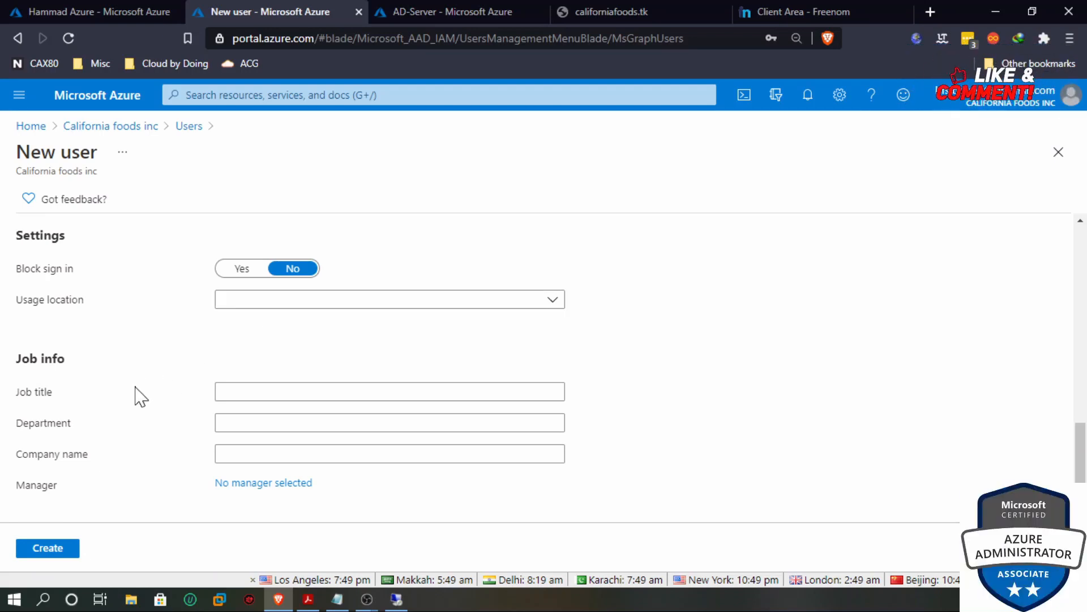
pyautogui.click(59, 548)
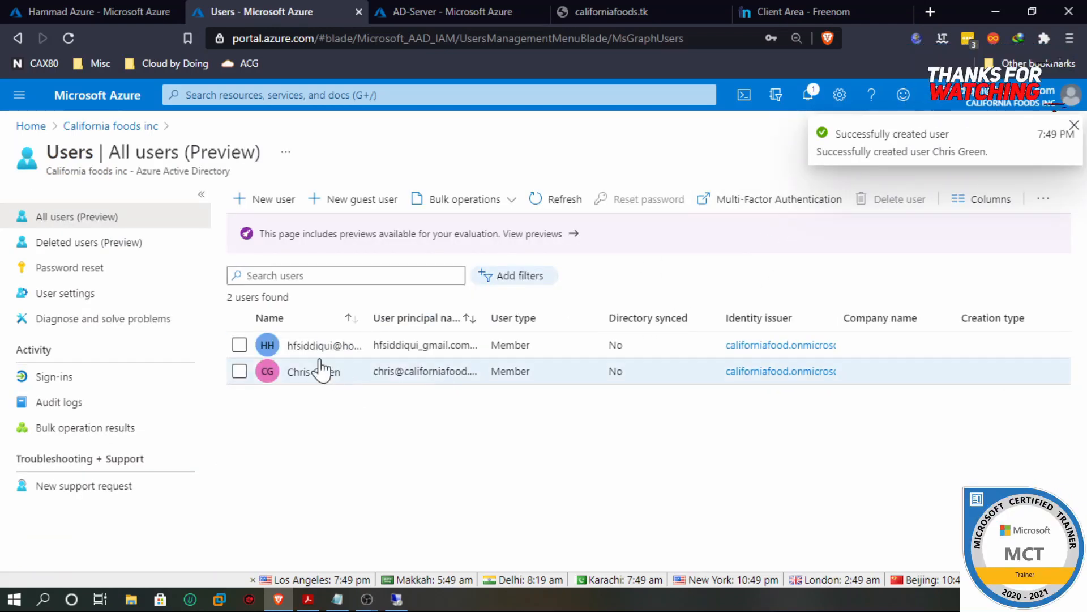
# Open the newly created user's profile and examine its identity, job, settings and contact information.
pyautogui.click(311, 381)
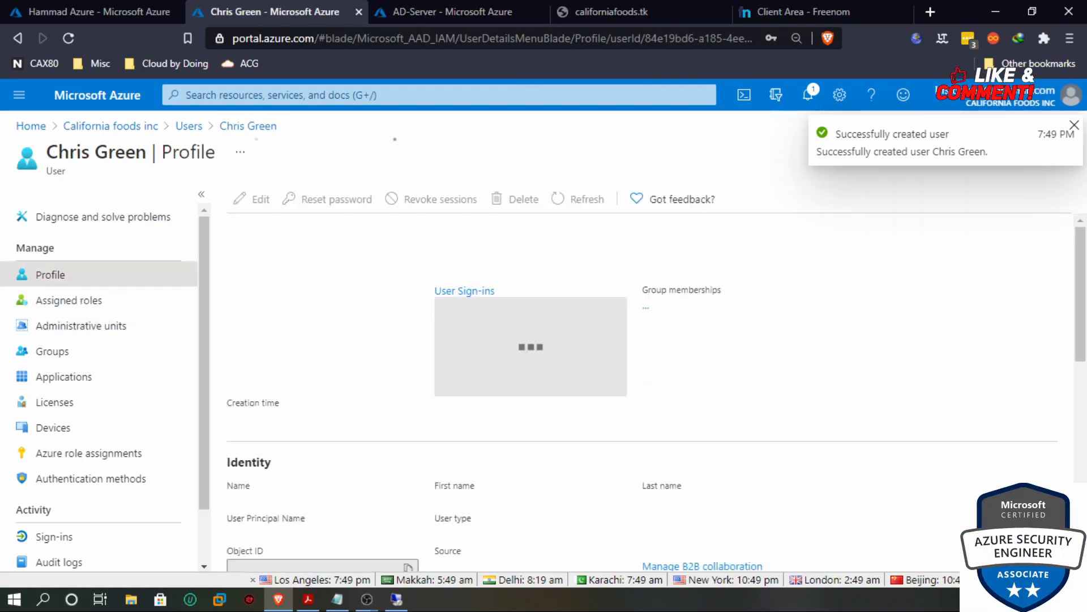
pyautogui.scroll(-3, 420, 340)
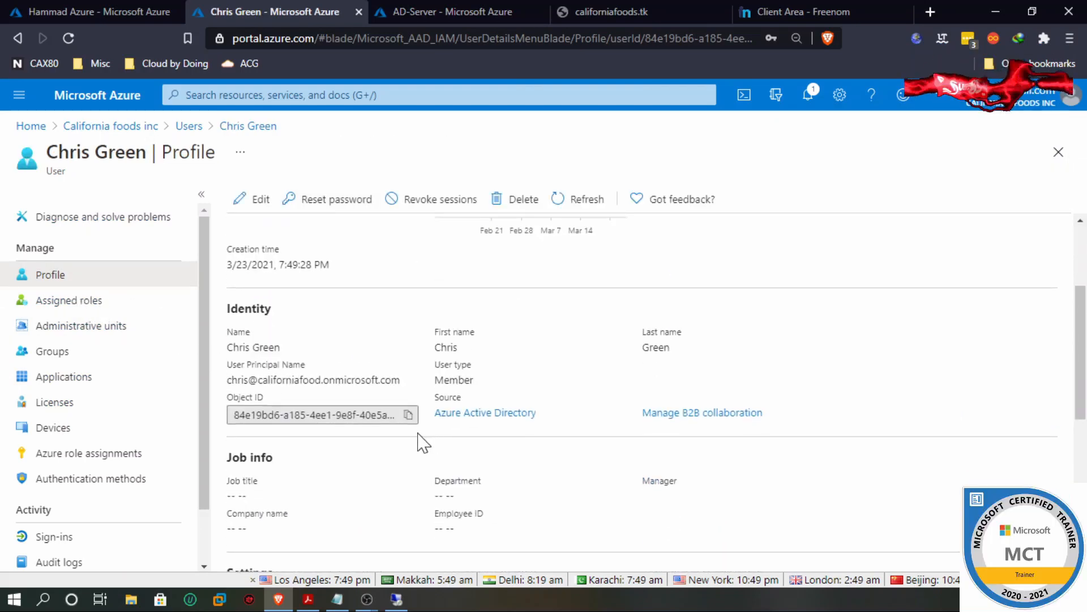
pyautogui.scroll(3, 510, 323)
pyautogui.scroll(-3, 602, 362)
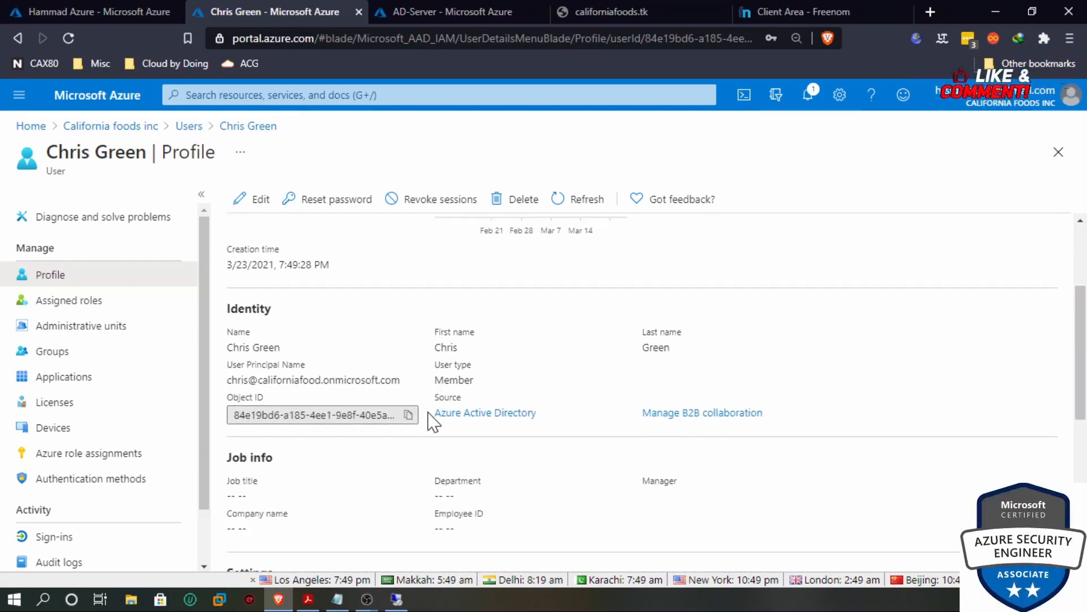
pyautogui.scroll(-1, 431, 422)
pyautogui.scroll(-2, 453, 368)
pyautogui.scroll(-2, 597, 512)
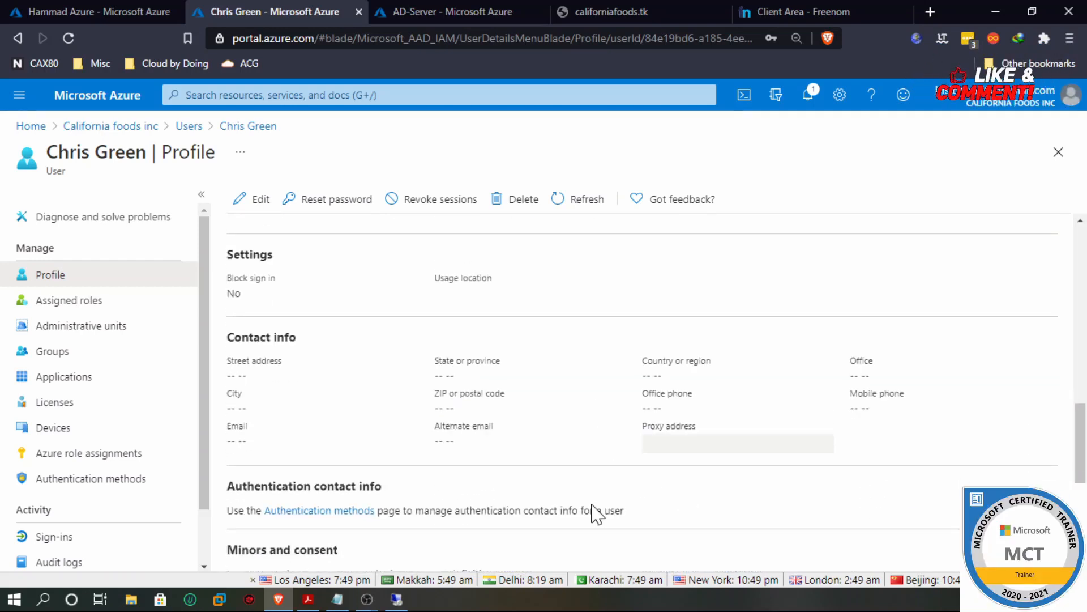
pyautogui.scroll(5, 555, 510)
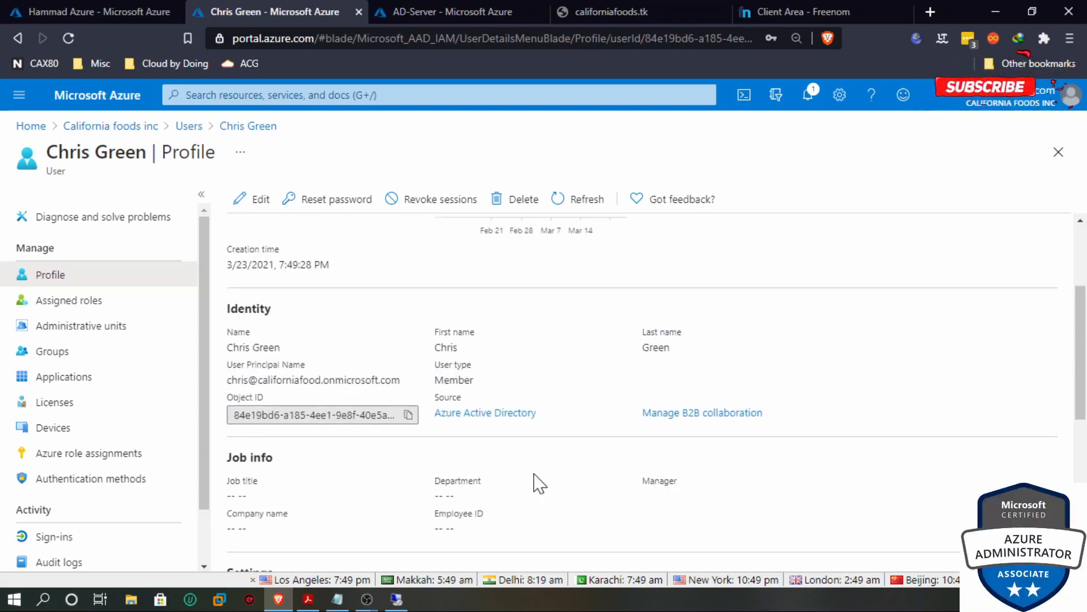
pyautogui.scroll(3, 521, 476)
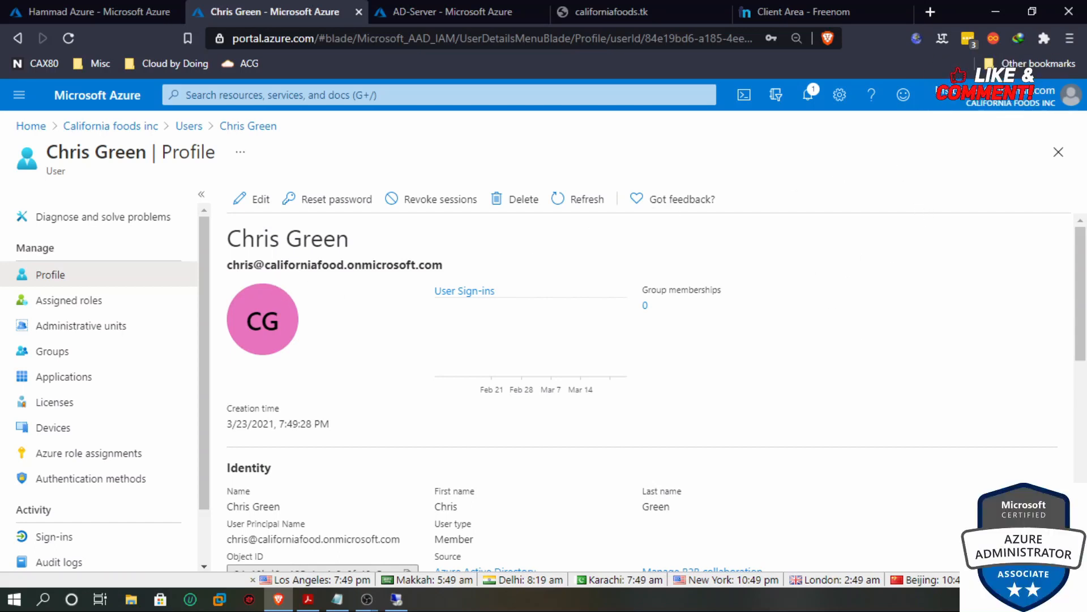
# Copy the new user's sign-in address from the profile heading.
pyautogui.moveTo(228, 265); pyautogui.dragTo(443, 265)
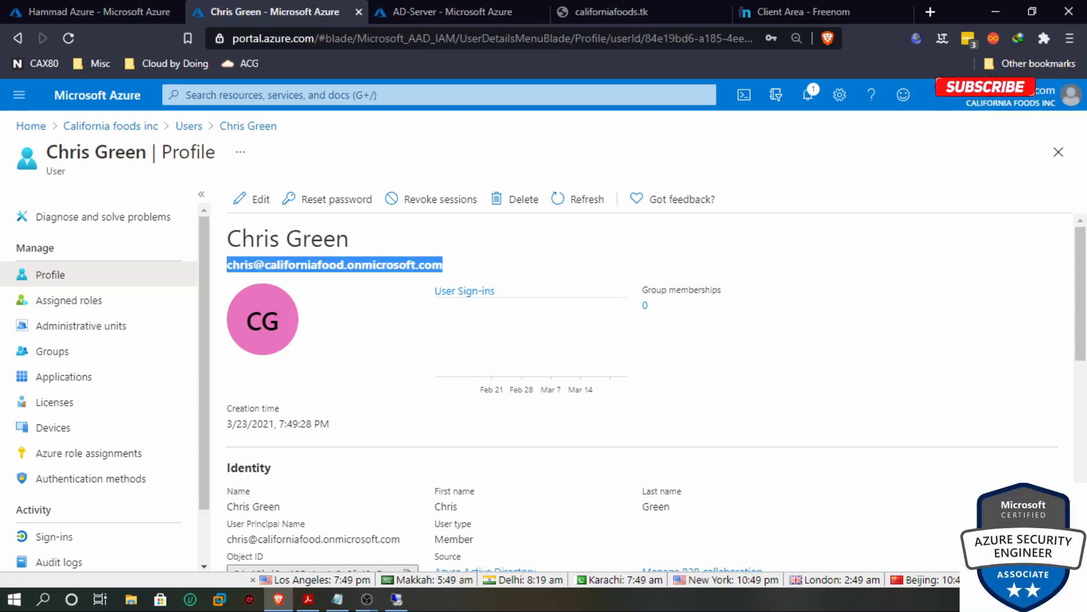
pyautogui.rightClick(351, 263)
pyautogui.click(368, 271)
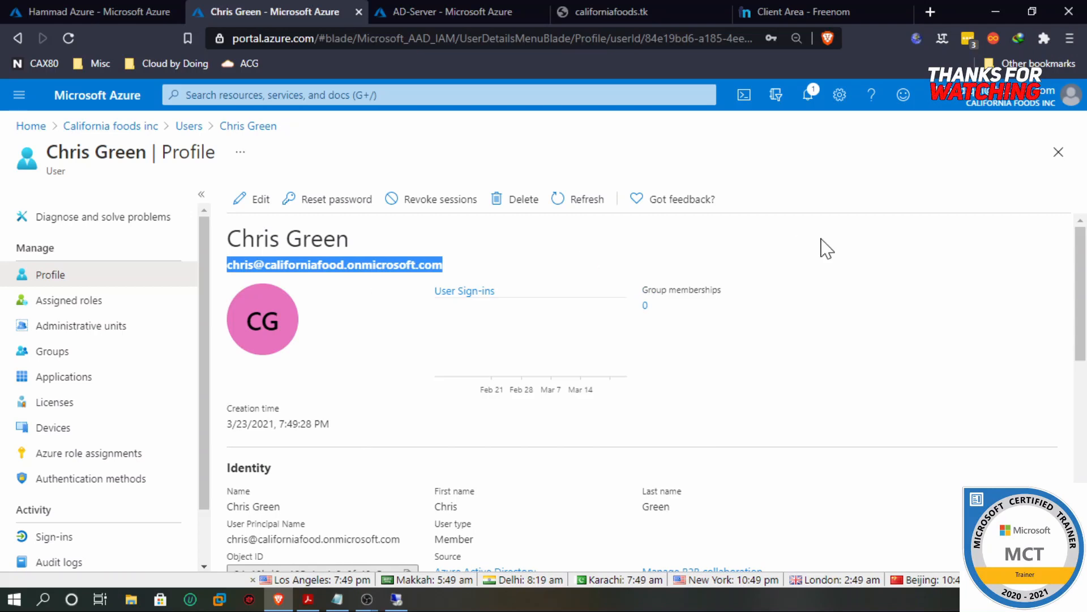
pyautogui.click(1068, 40)
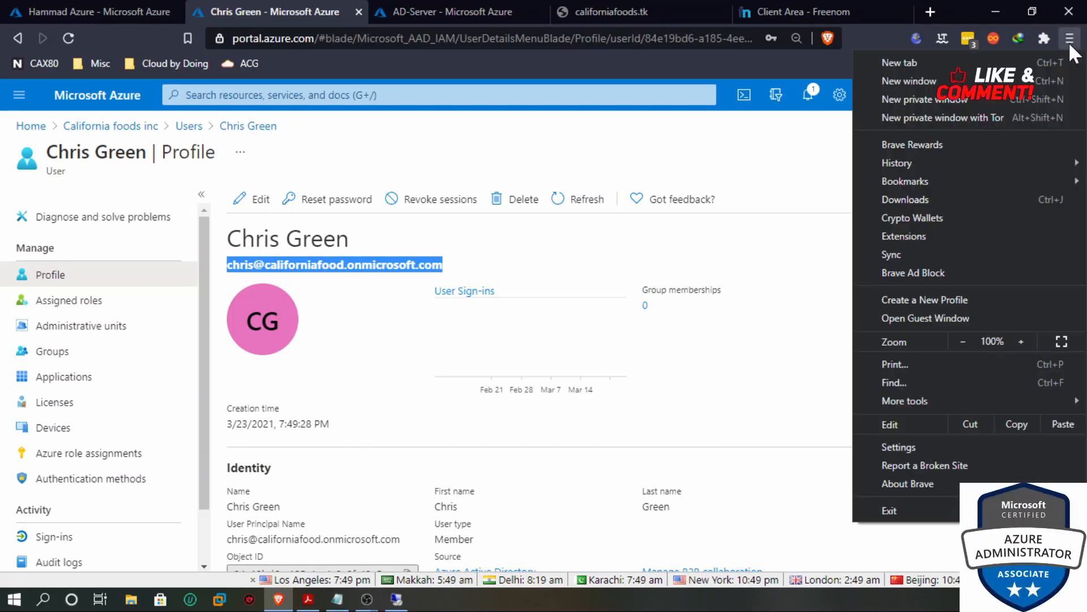
pyautogui.click(985, 99)
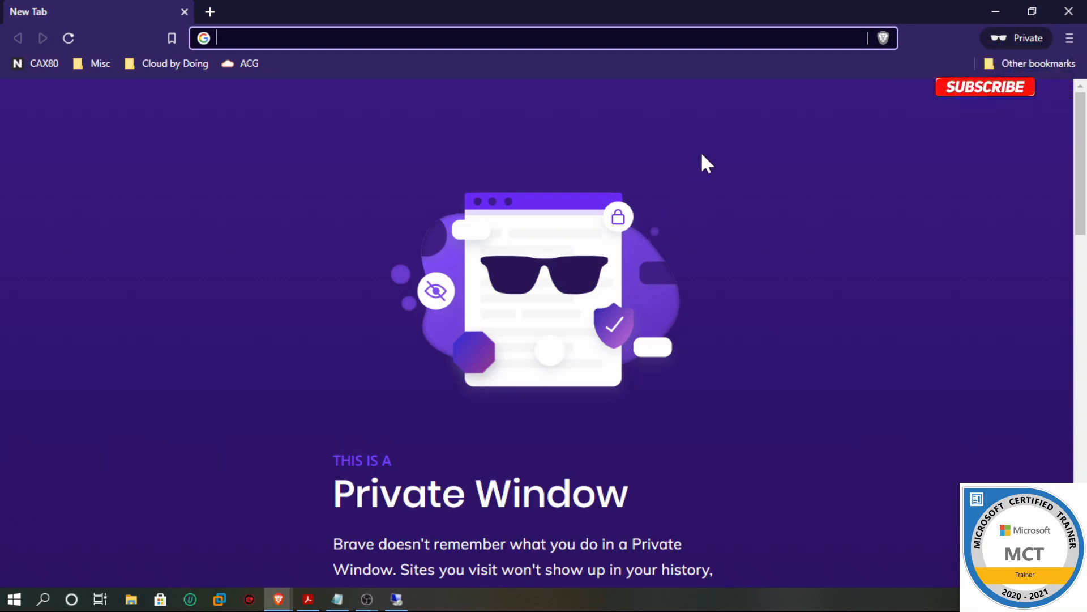
pyautogui.click(1006, 4)
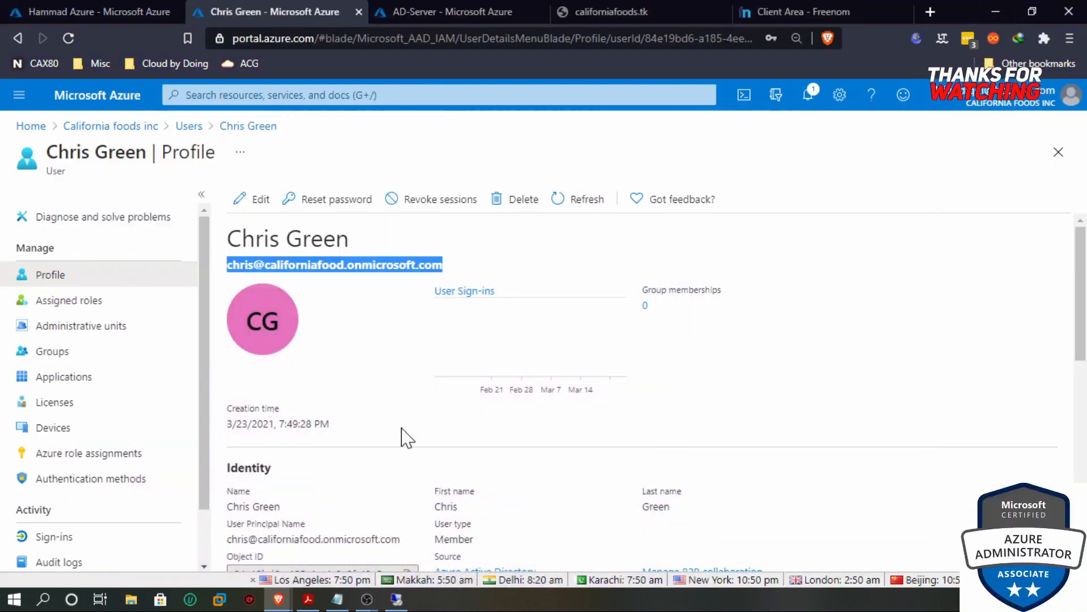
# Switch to the Notepad notes, paste the copied sign-in address on the first line, and return to the user's profile.
pyautogui.scroll(-2, 407, 437)
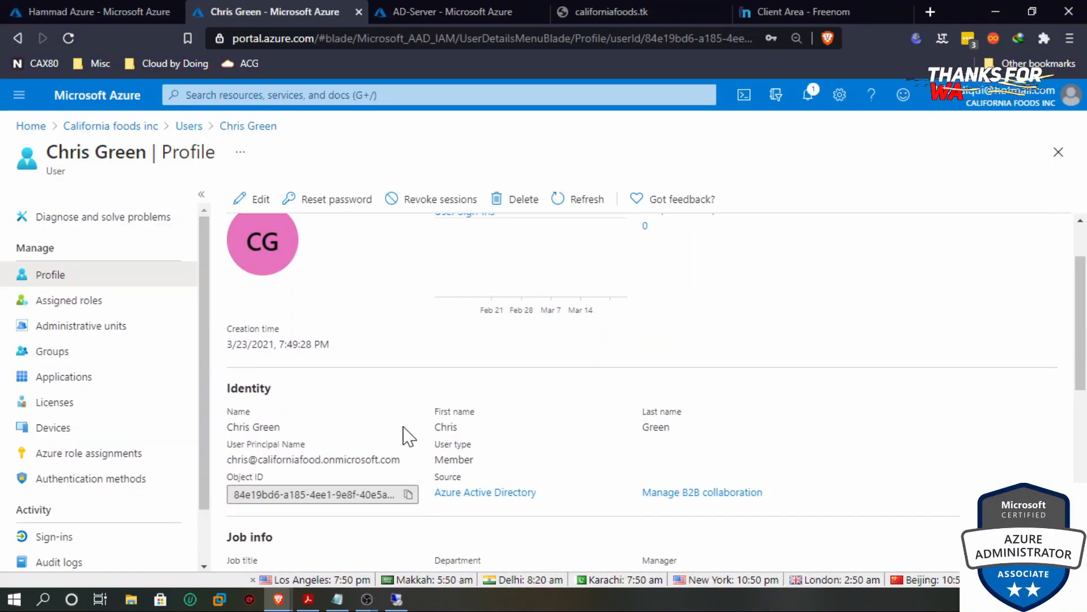
pyautogui.click(338, 599)
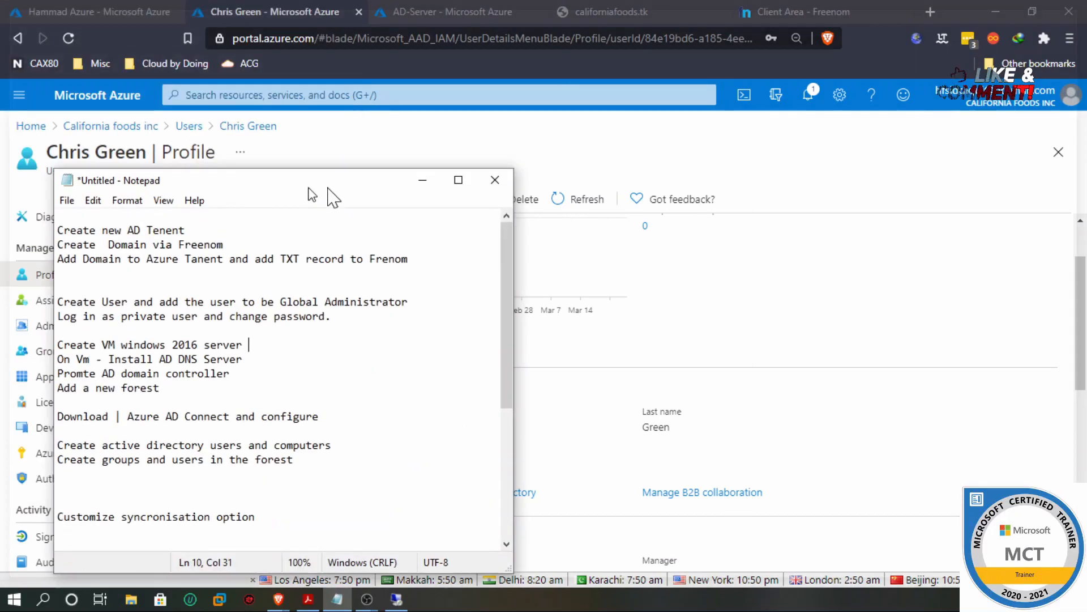
pyautogui.click(371, 158)
pyautogui.click(333, 172)
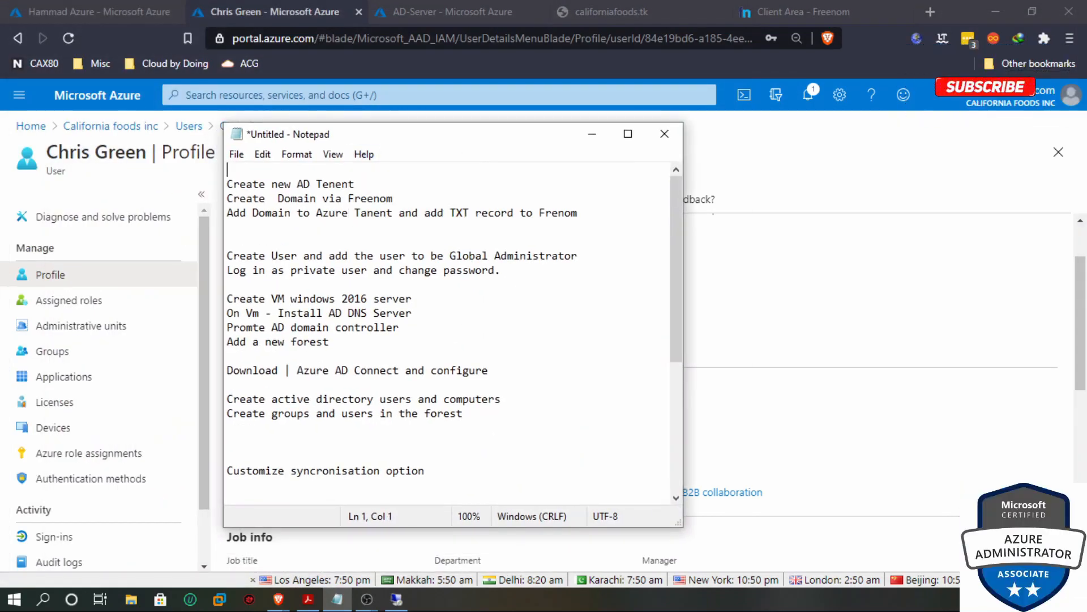
pyautogui.hotkey('ctrl', 'v')
pyautogui.press('Return')
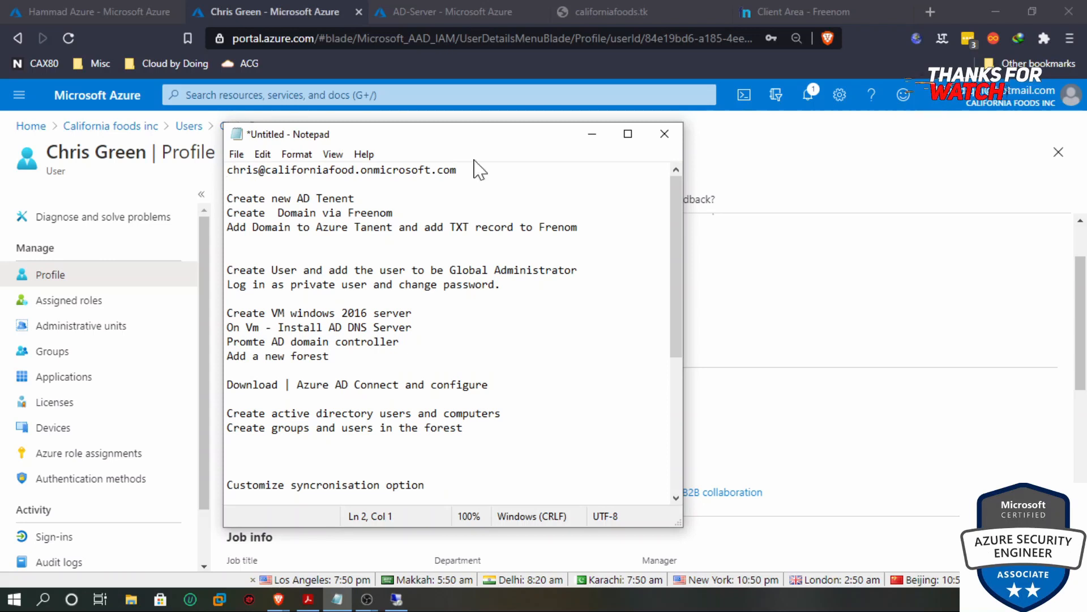
pyautogui.click(593, 135)
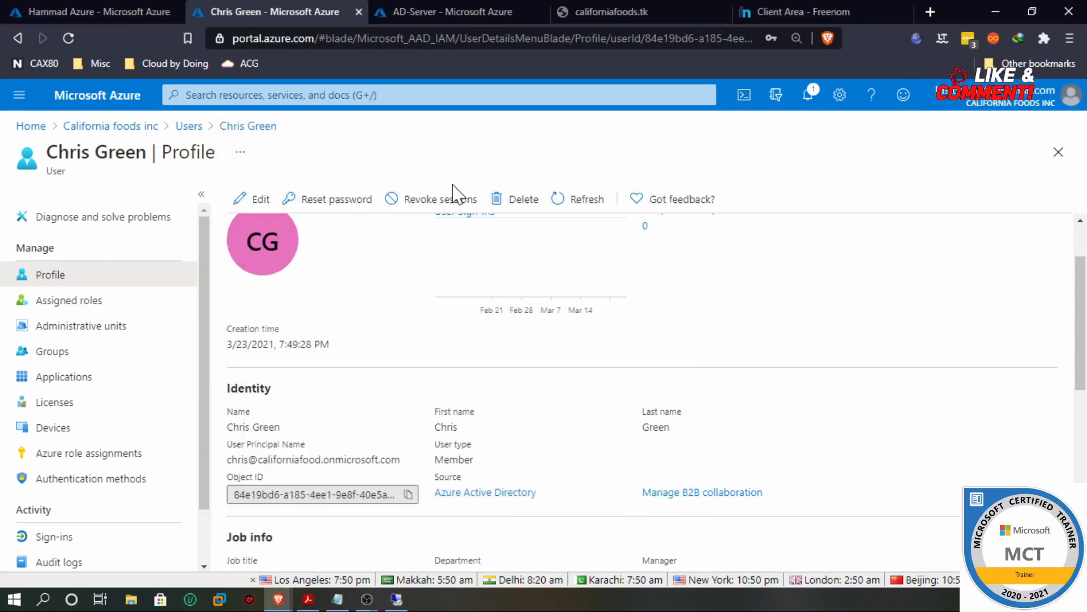
# Reset the new user's password in Azure AD and copy the temporary password.
pyautogui.click(343, 208)
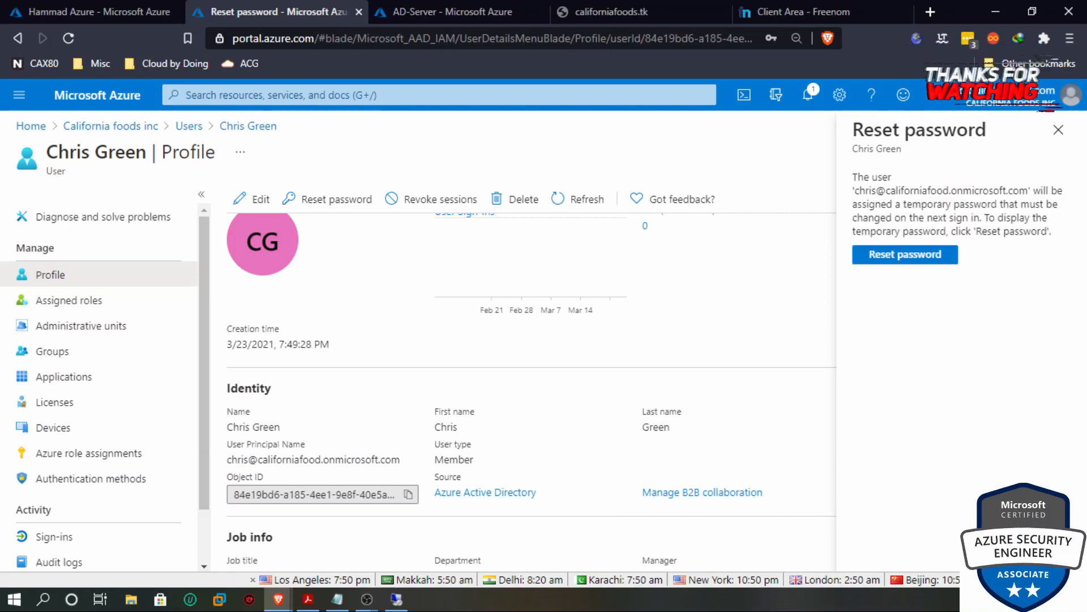
pyautogui.click(927, 258)
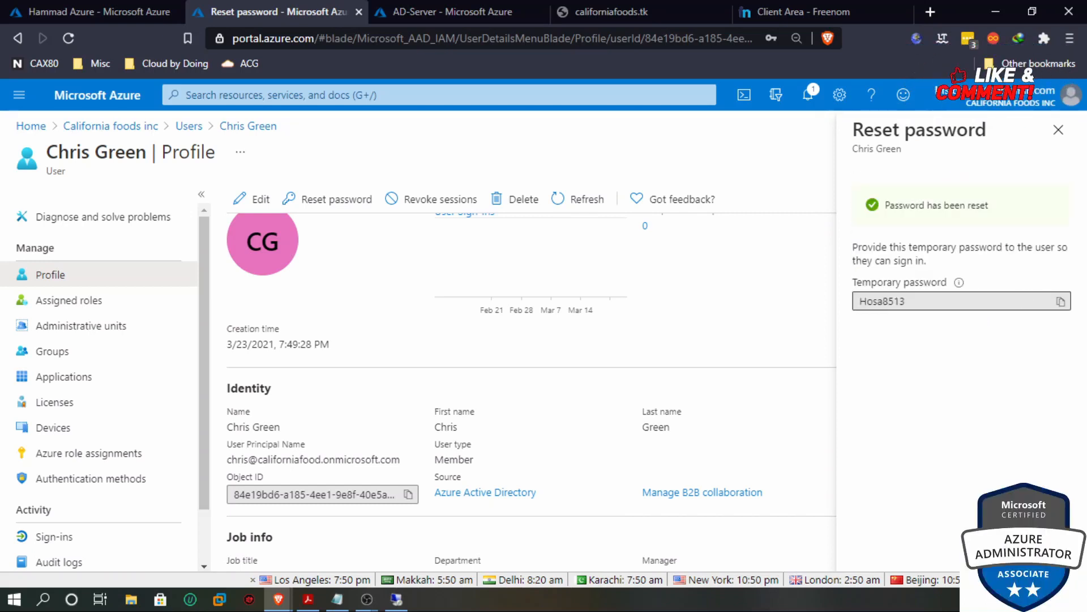
pyautogui.click(1061, 302)
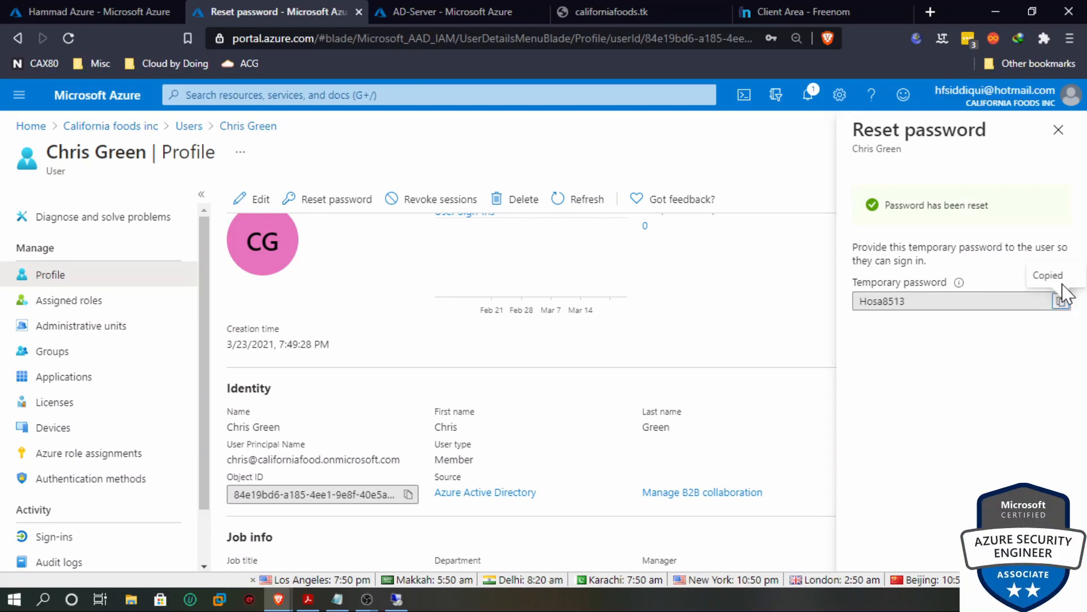
pyautogui.click(1059, 130)
# Open a new private browser window and load the sign-in page of portal.azure.com.
pyautogui.click(1069, 39)
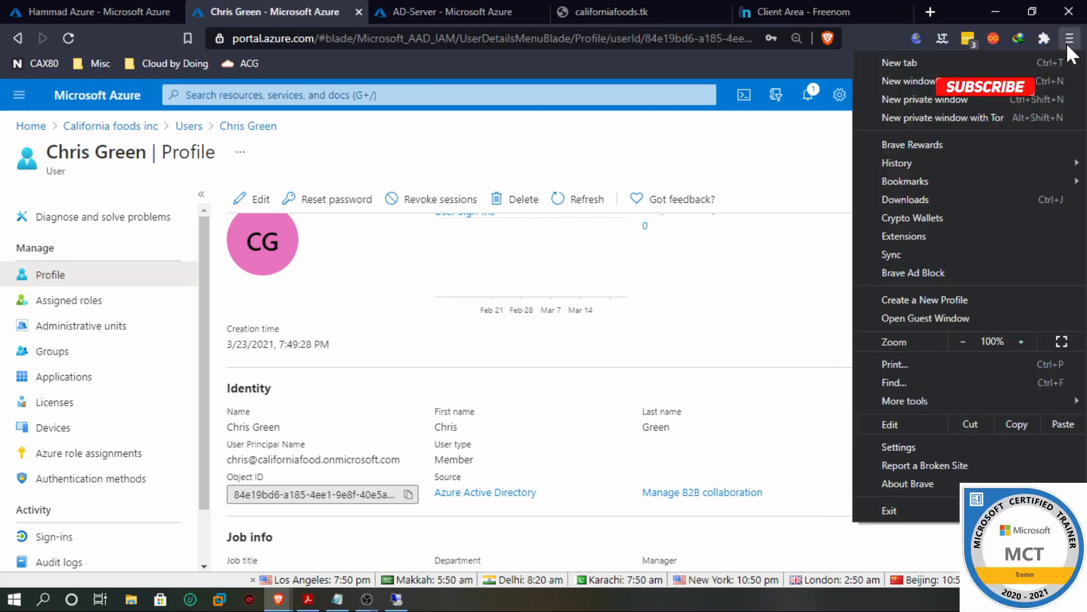
pyautogui.click(954, 100)
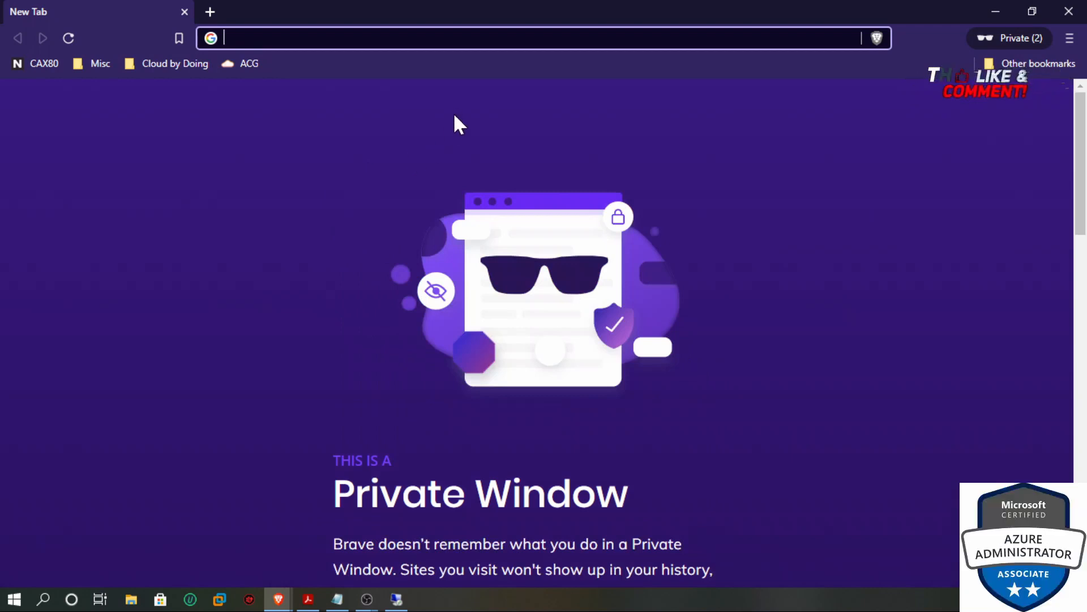
pyautogui.write('poo')
pyautogui.press('BackSpace')
pyautogui.write('rtal.azure.com')
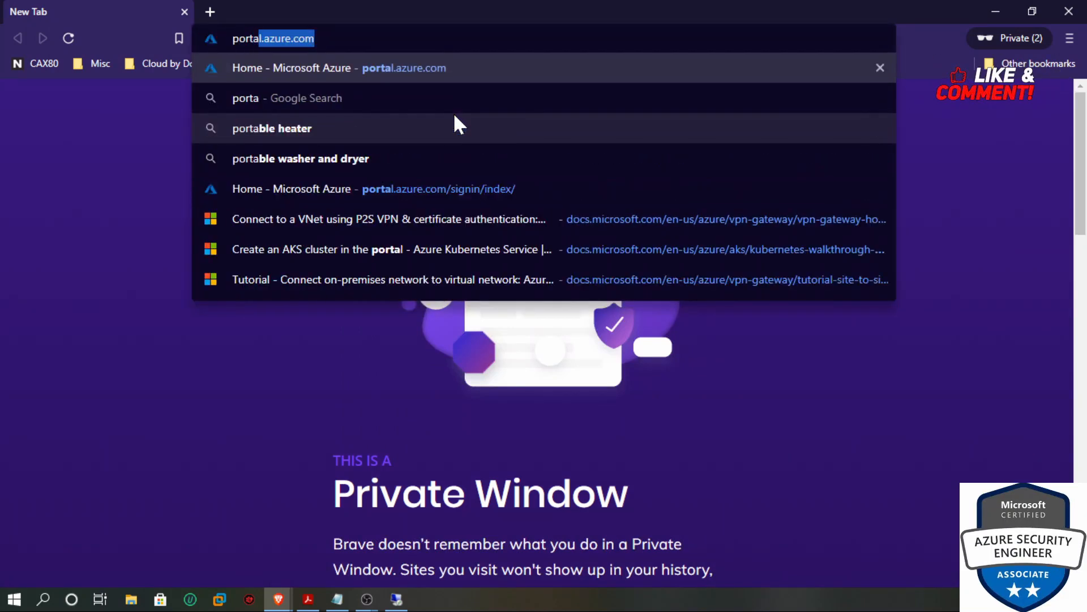
pyautogui.press('Return')
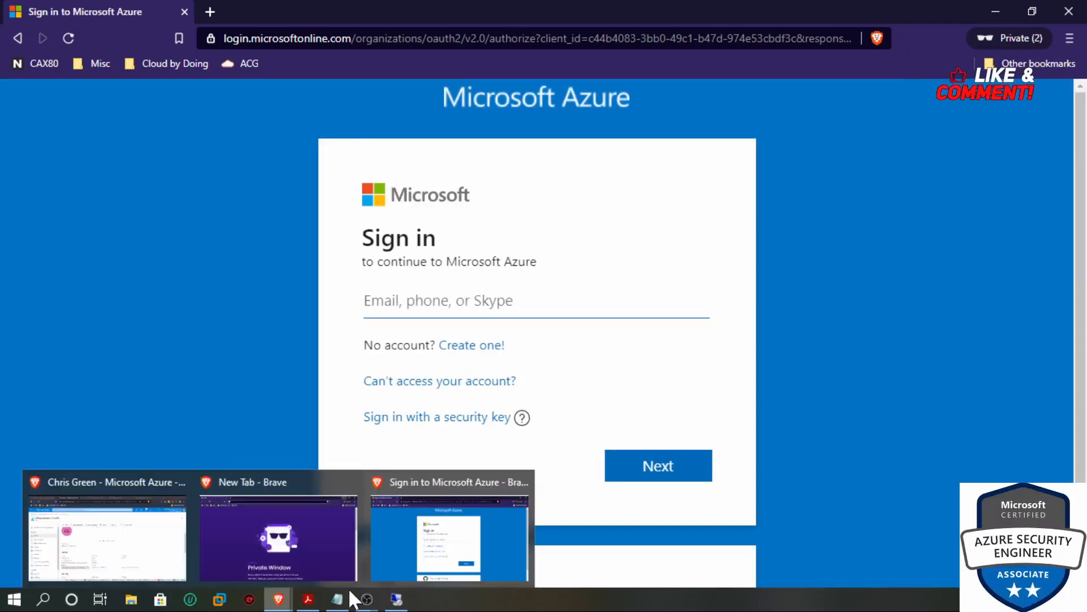
# Switch to the Notepad notes and enter the temporary password on its own line below the sign-in address.
pyautogui.click(365, 532)
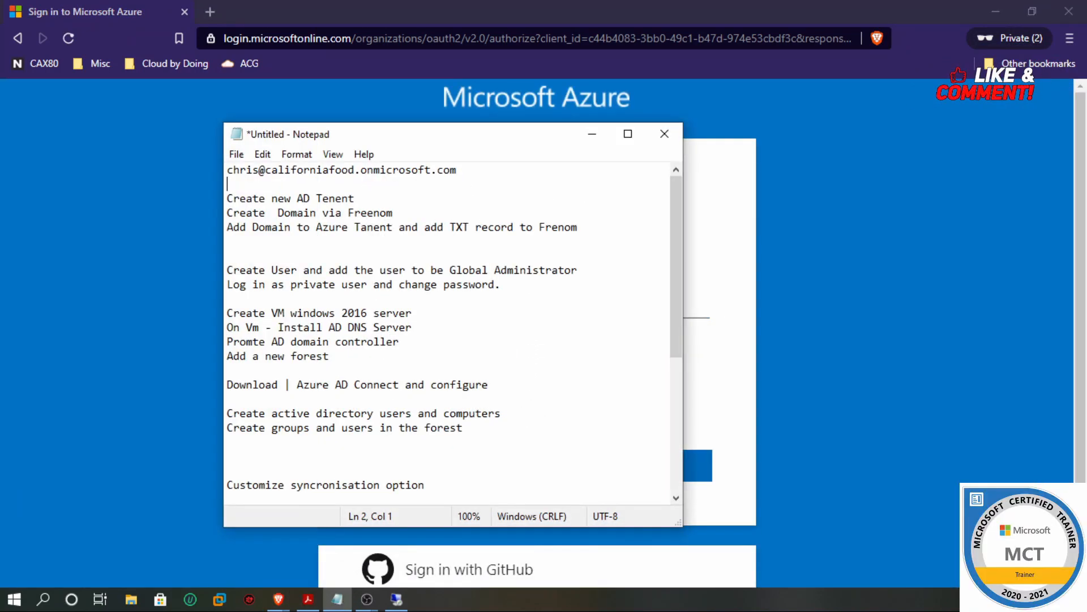
pyautogui.press('Return')
pyautogui.press('Return')
pyautogui.press('Up')
# Copy the new user's sign-in address from the notes into the Azure sign-in page and continue to the password prompt.
pyautogui.moveTo(458, 170); pyautogui.dragTo(228, 171)
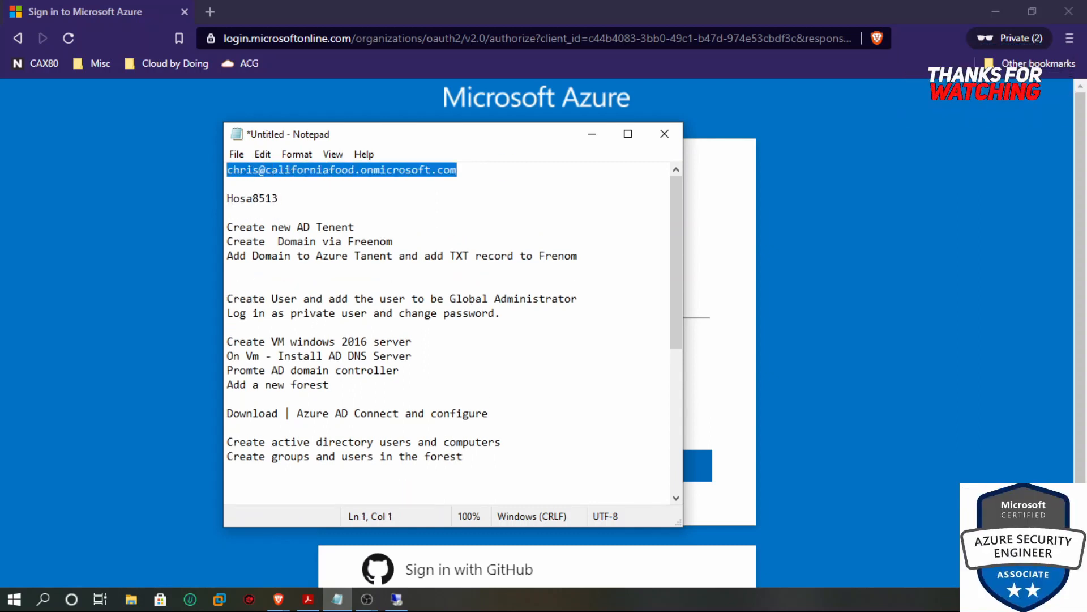
pyautogui.click(740, 252)
pyautogui.hotkey('ctrl', 'v')
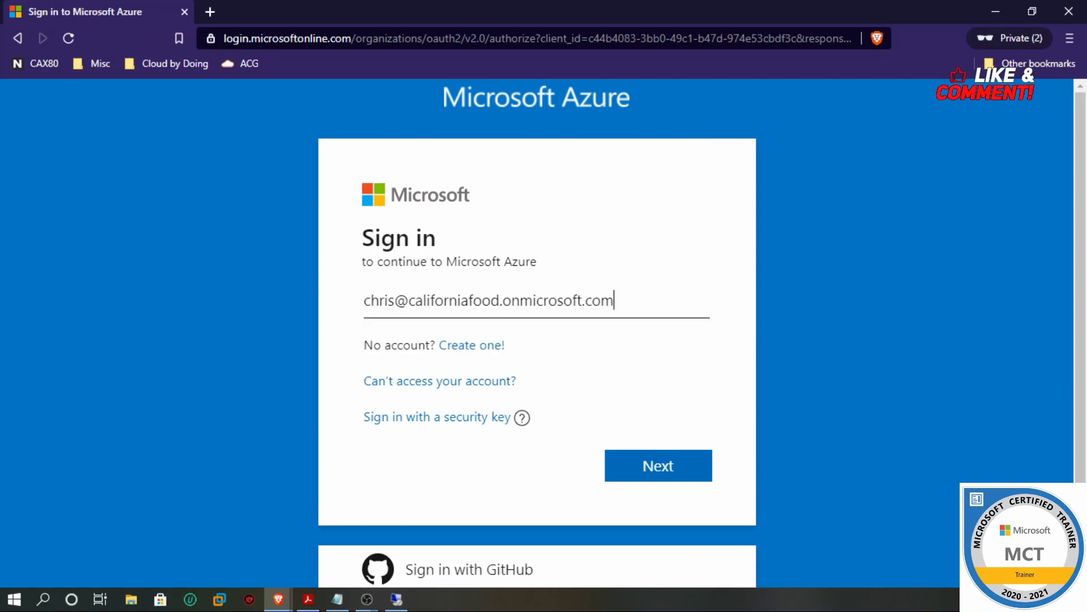
pyautogui.click(642, 465)
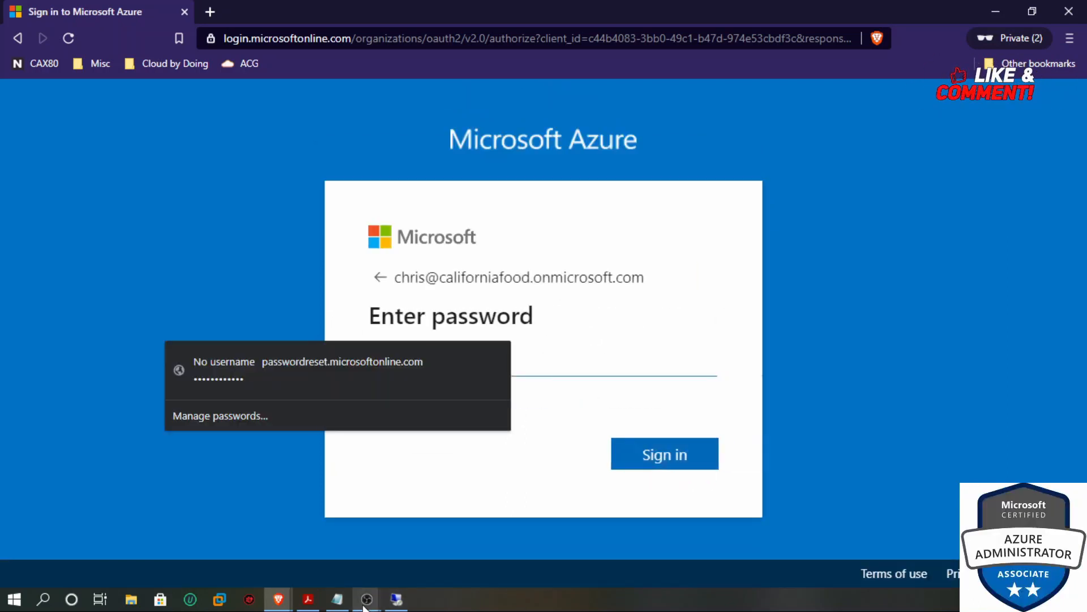
# Copy the temporary password from the Notepad notes, paste it into the password field and sign in.
pyautogui.click(338, 600)
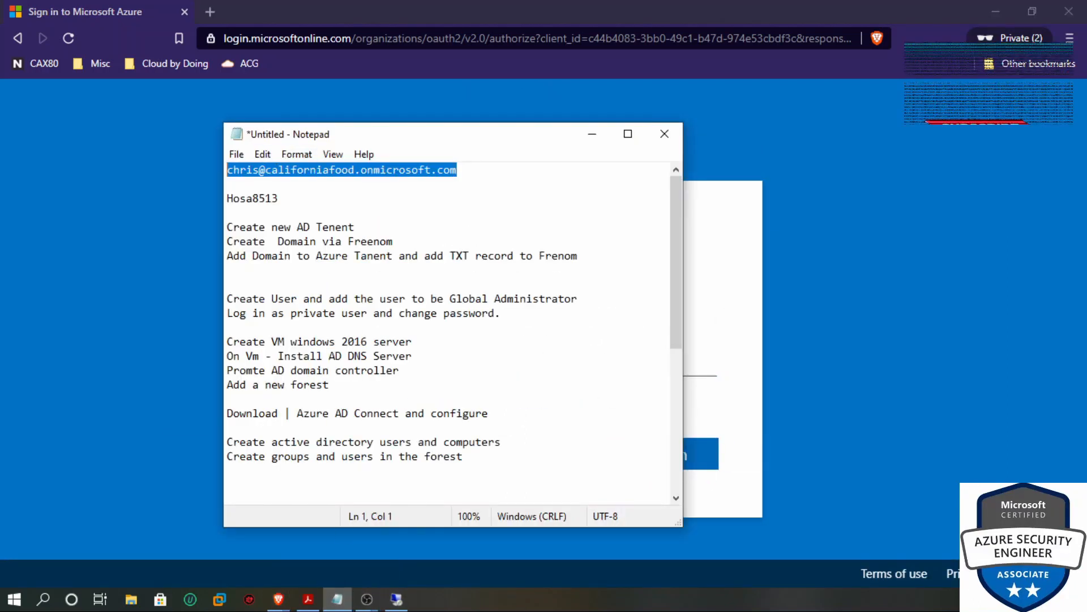
pyautogui.moveTo(279, 197); pyautogui.dragTo(233, 197)
pyautogui.rightClick(221, 199)
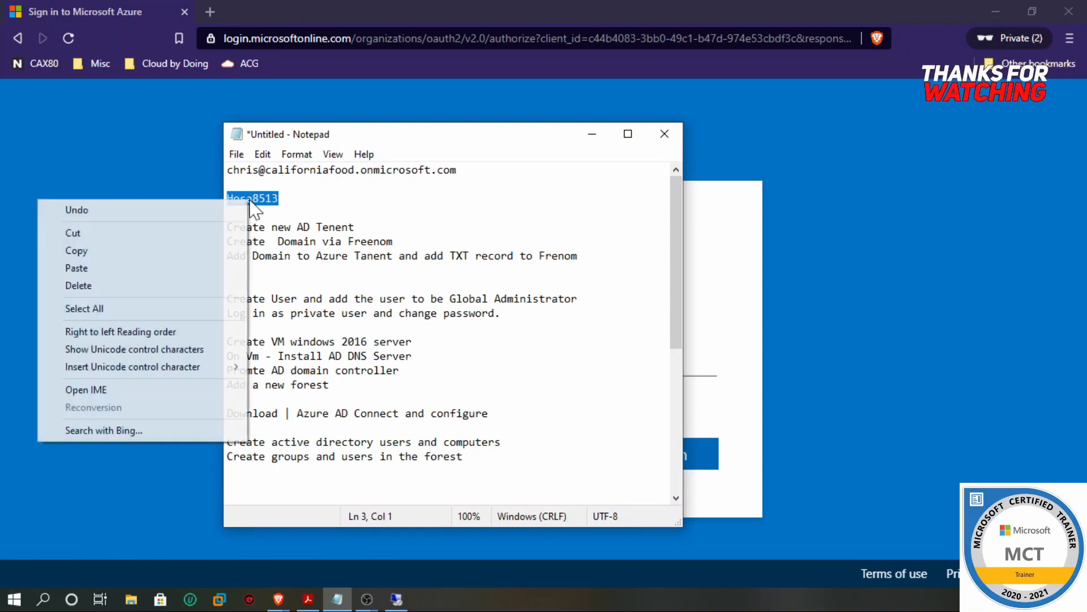
pyautogui.click(229, 250)
pyautogui.click(708, 298)
pyautogui.click(698, 360)
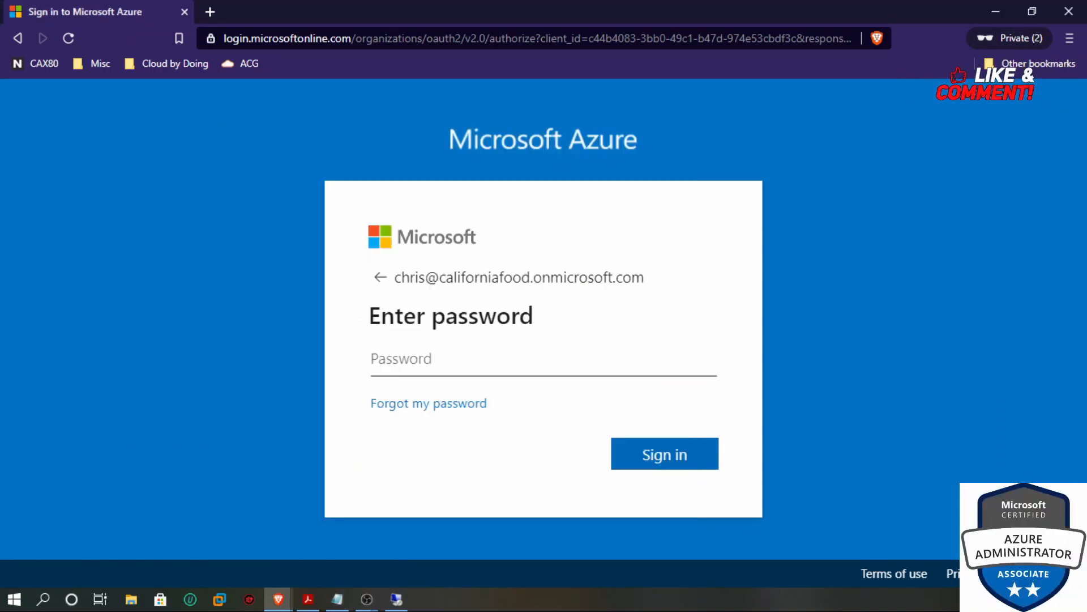
pyautogui.hotkey('ctrl', 'v')
pyautogui.click(678, 466)
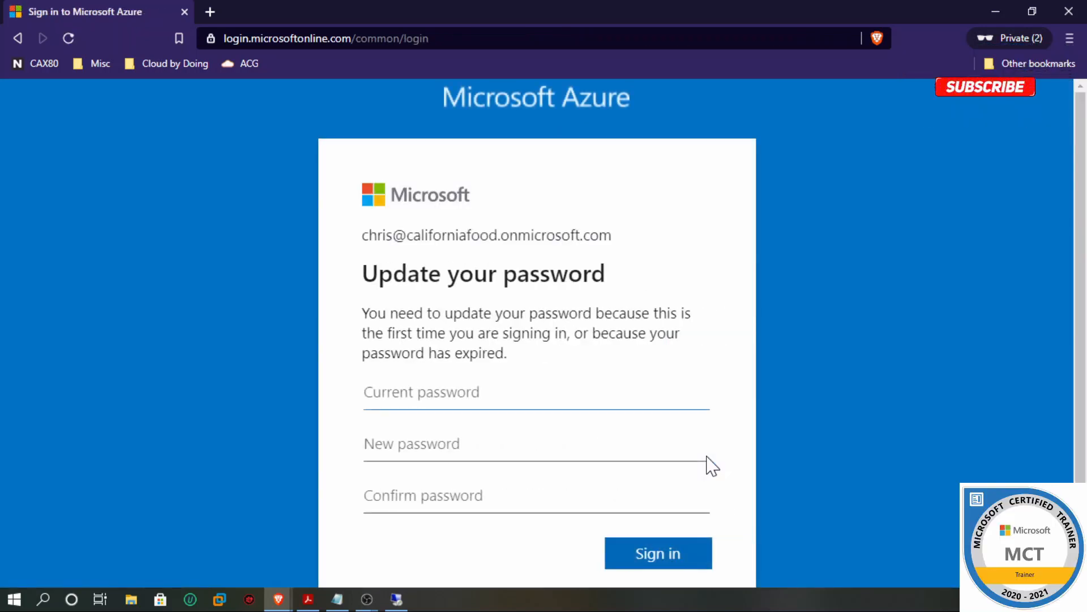
# Update the new user's password by entering the temporary password as current, setting and confirming a new one, and submitting the form.
pyautogui.click(537, 392)
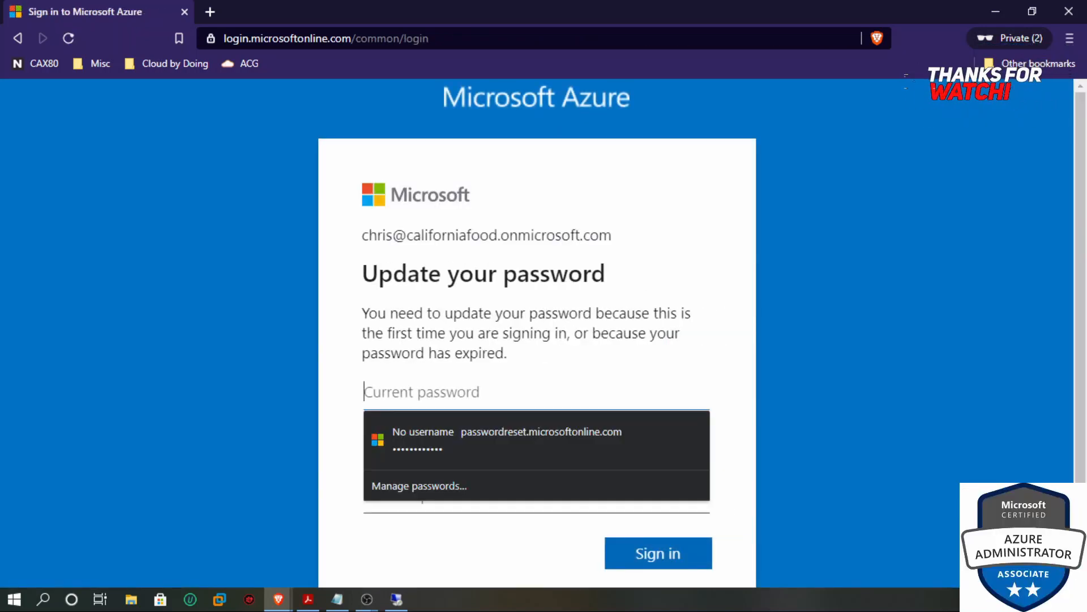
pyautogui.hotkey('ctrl', 'v')
pyautogui.click(537, 444)
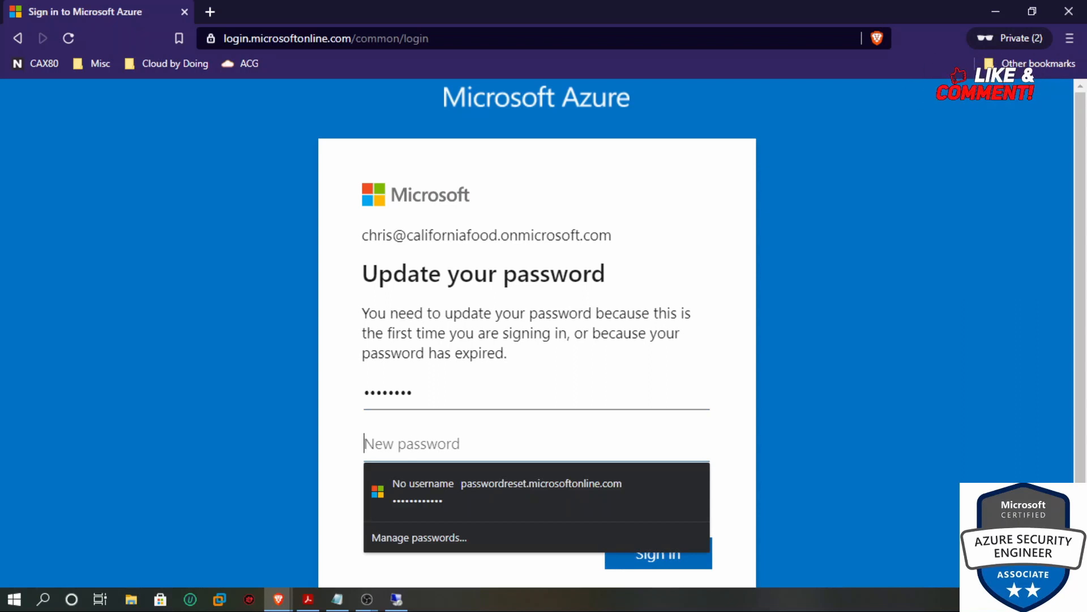
pyautogui.write('•••••••')
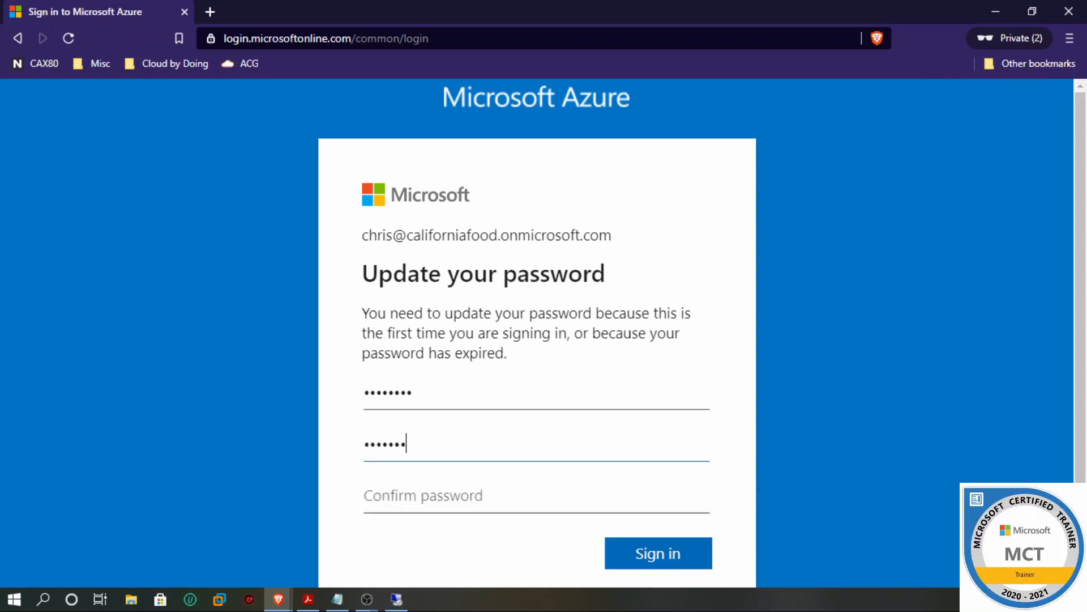
pyautogui.write('••')
pyautogui.press('Tab')
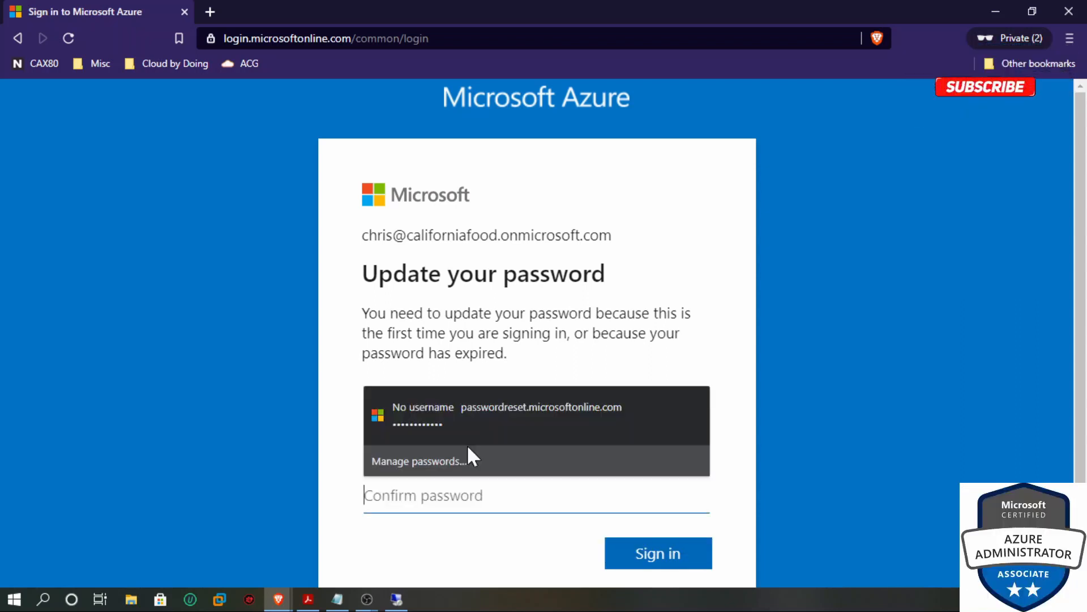
pyautogui.write('••••')
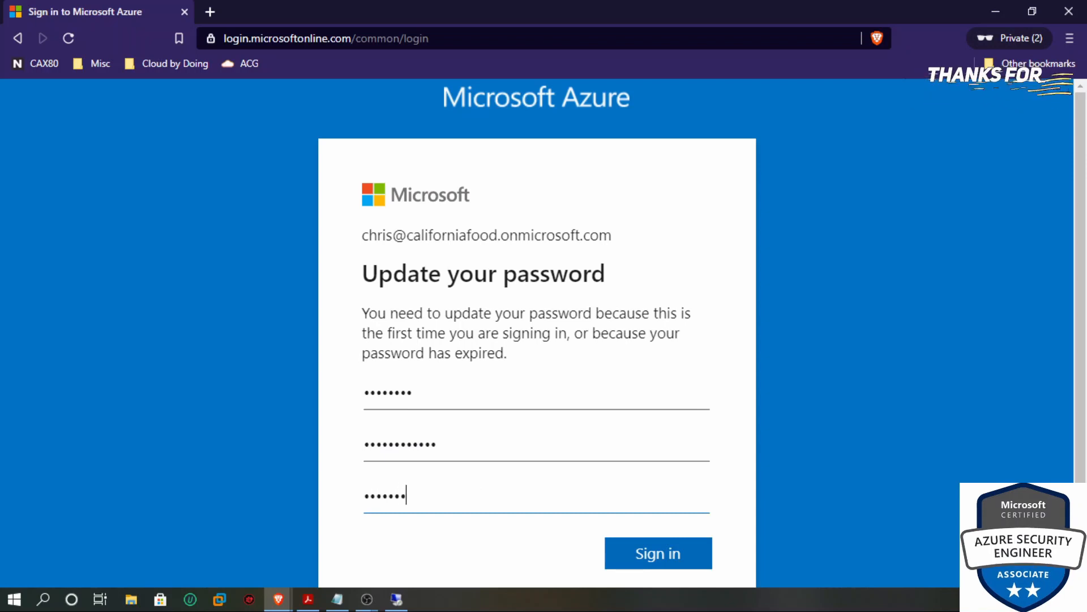
pyautogui.write('•••••')
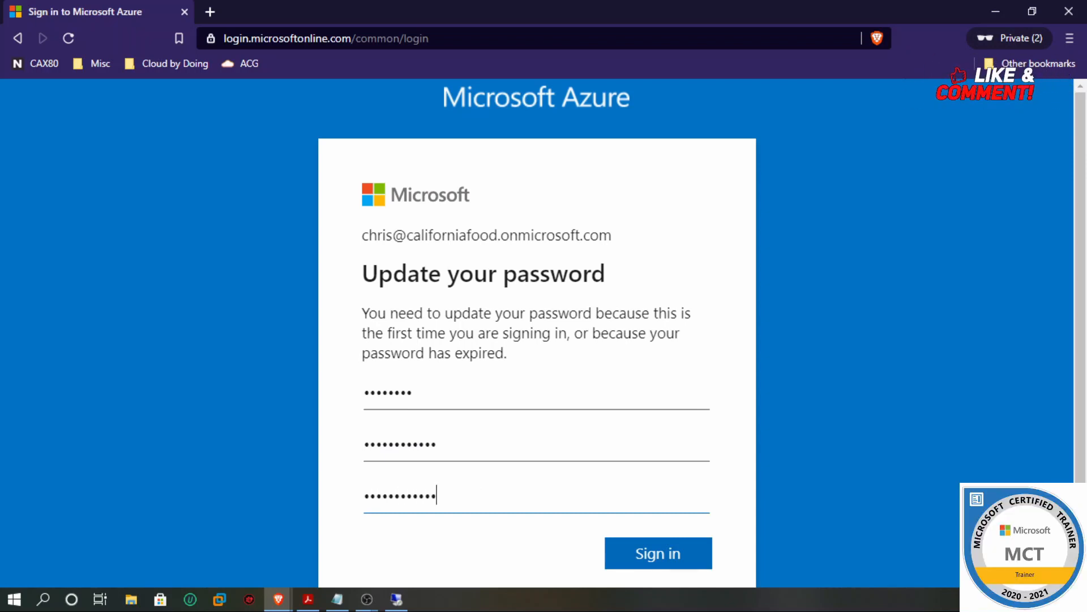
pyautogui.write('•••')
pyautogui.click(671, 561)
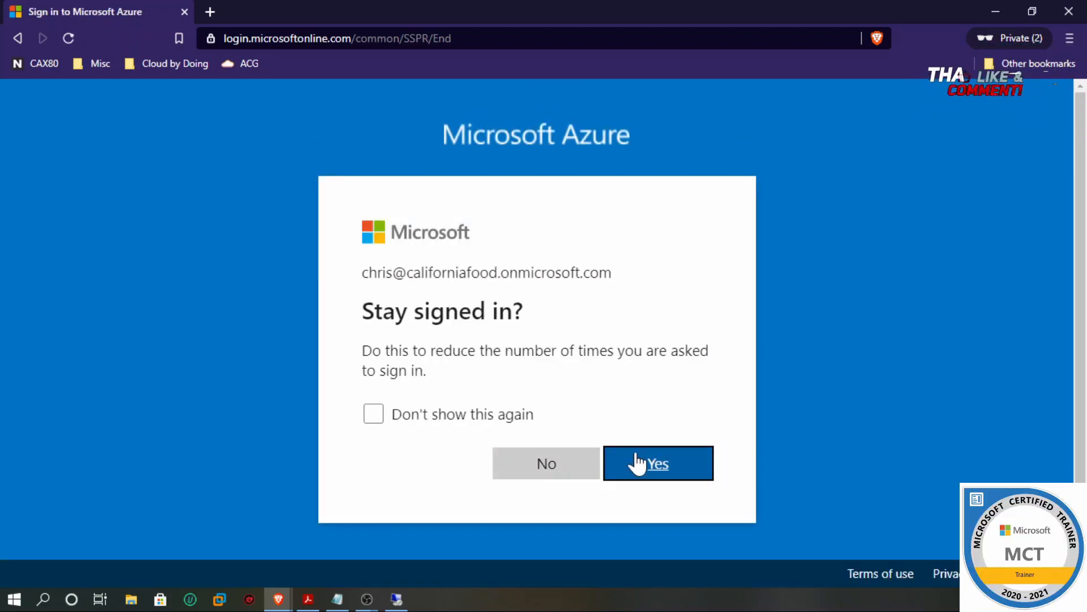
# Choose to stay signed in and postpone the Azure welcome tour.
pyautogui.click(674, 471)
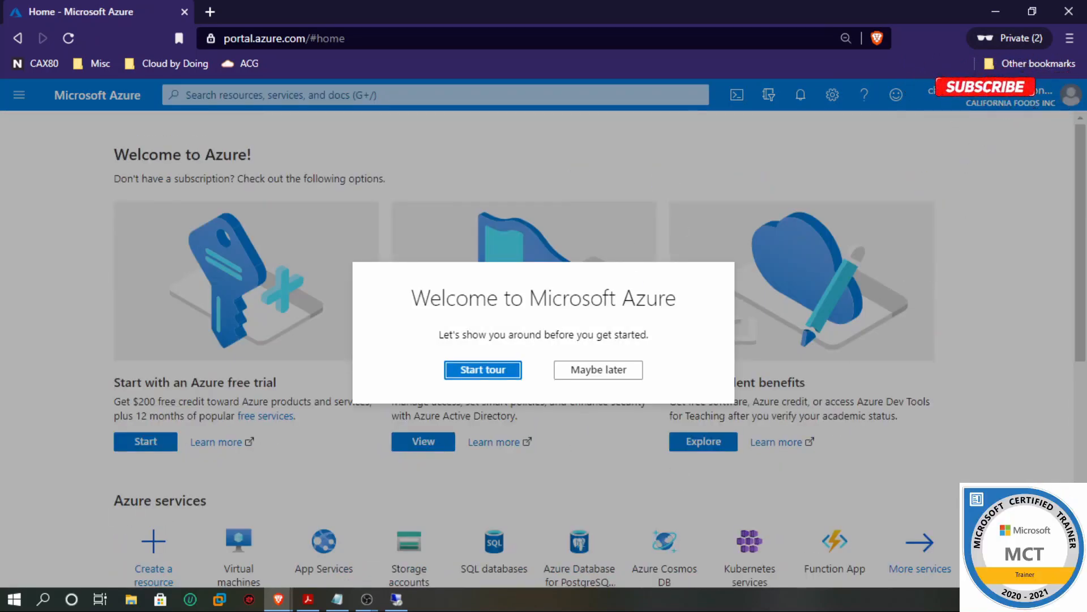
pyautogui.click(596, 369)
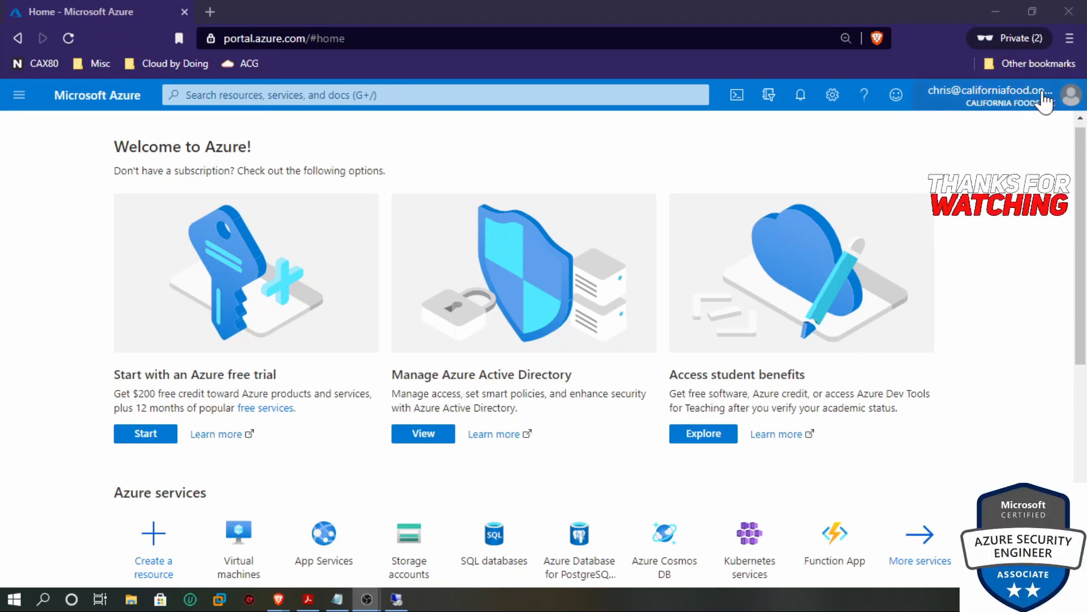
# Check the Virtual machines page as the new cloud user, and return to the portal home.
pyautogui.scroll(-3, 485, 457)
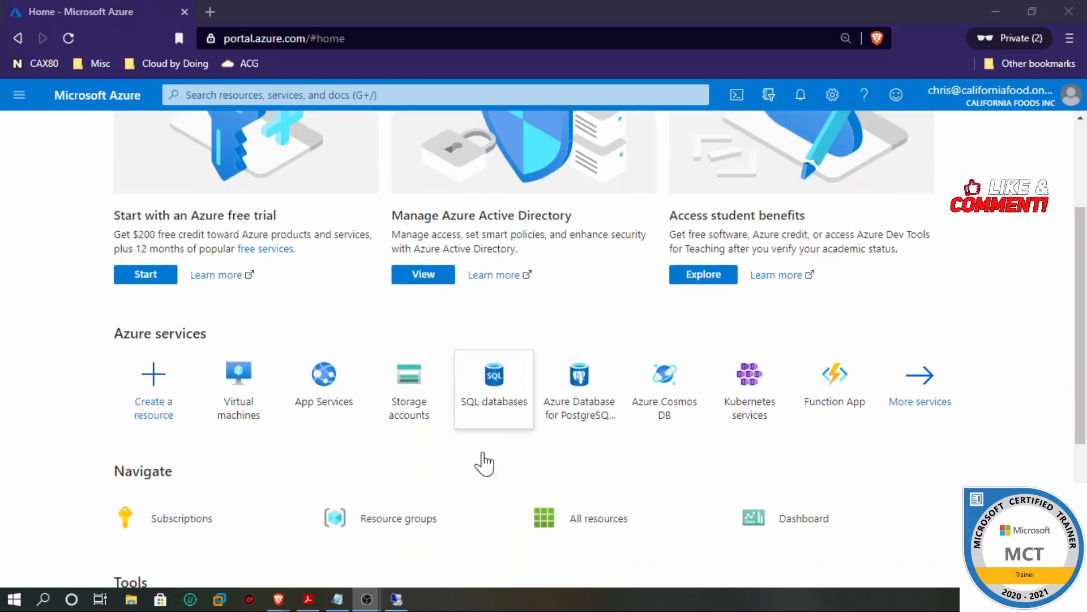
pyautogui.scroll(3, 714, 348)
pyautogui.scroll(-3, 364, 394)
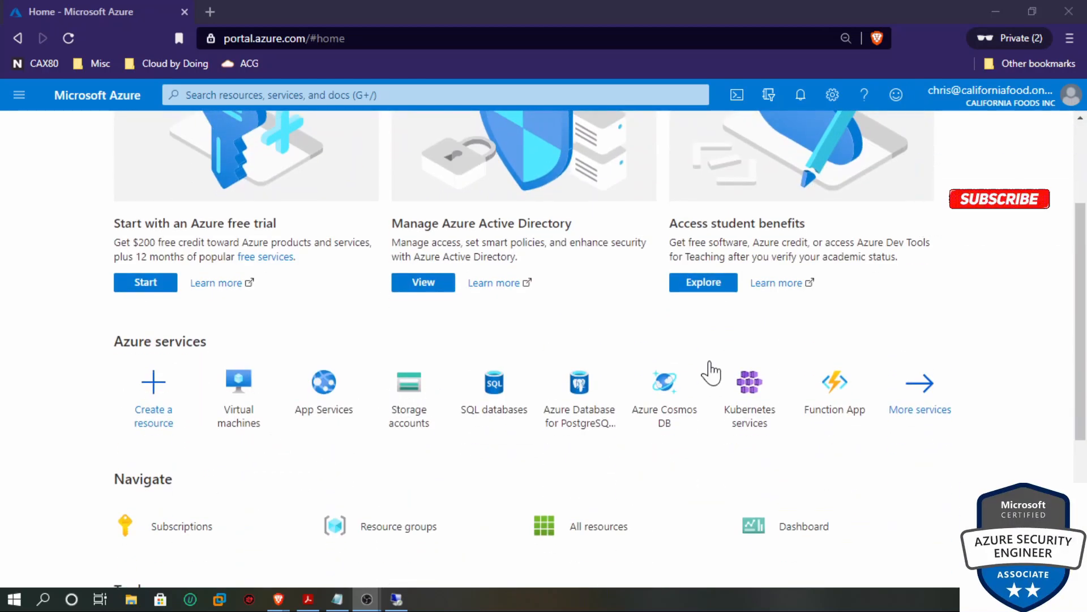
pyautogui.click(241, 398)
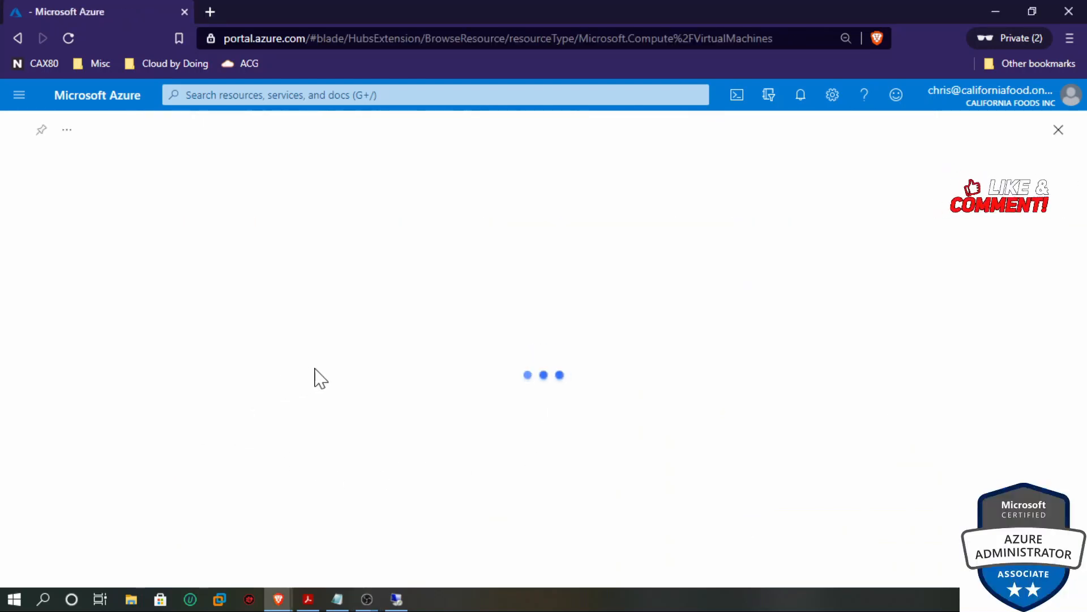
pyautogui.scroll(-1, 460, 321)
pyautogui.scroll(1, 371, 315)
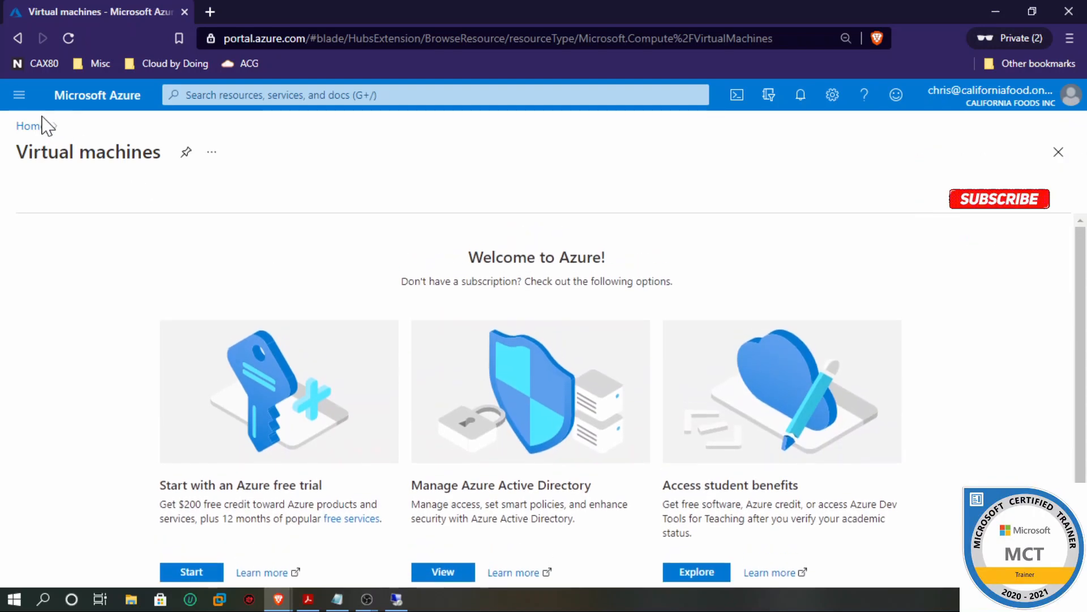
pyautogui.click(31, 126)
# Check the Resource groups page as the new cloud user, and return to the portal home.
pyautogui.scroll(-5, 170, 145)
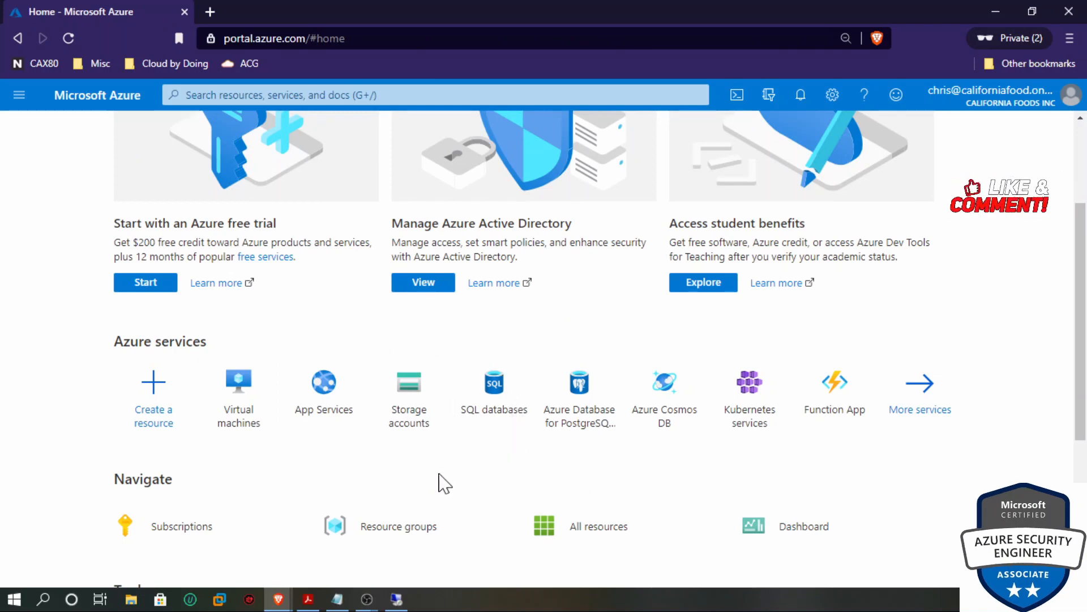
pyautogui.scroll(-2, 226, 515)
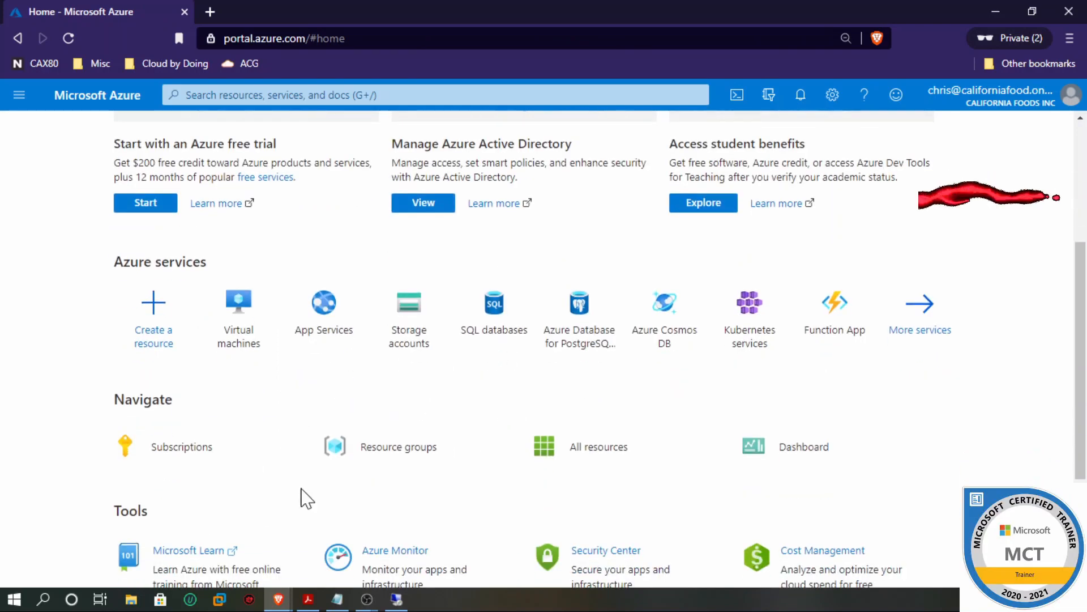
pyautogui.click(395, 450)
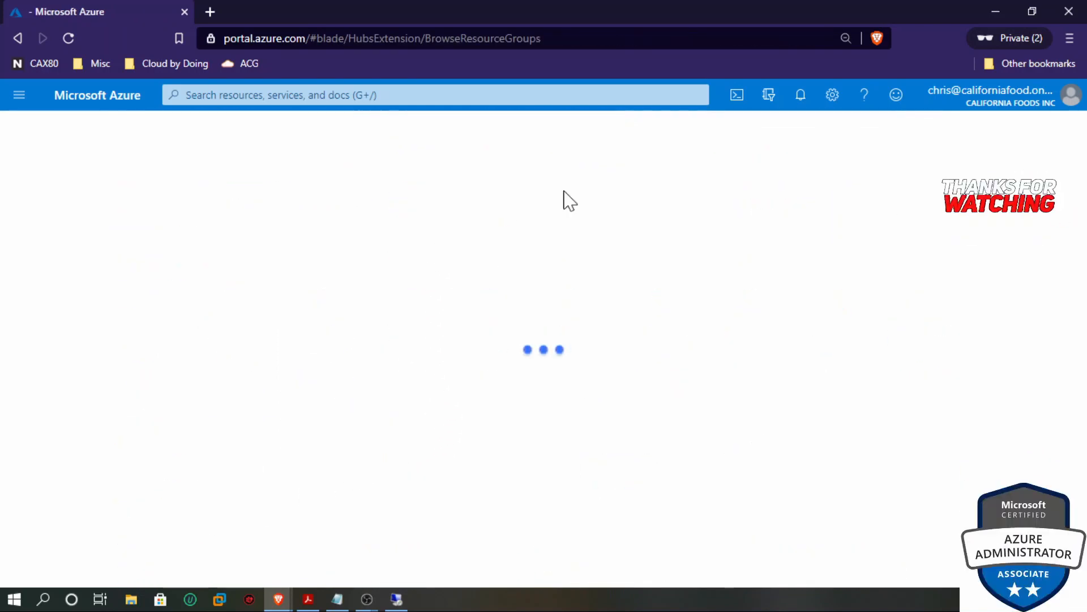
pyautogui.scroll(-1, 561, 382)
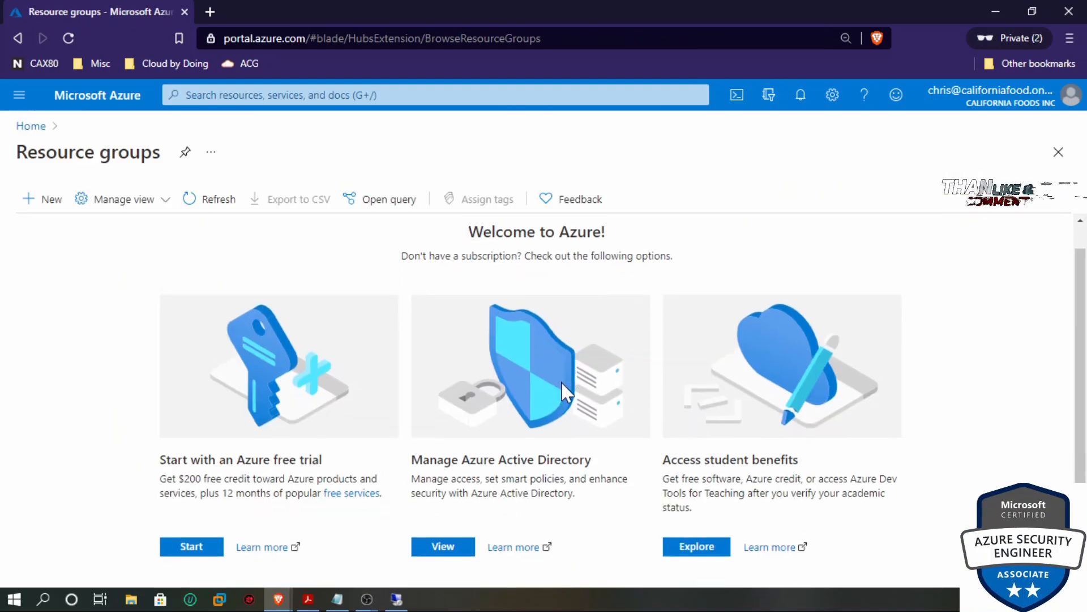
pyautogui.click(24, 126)
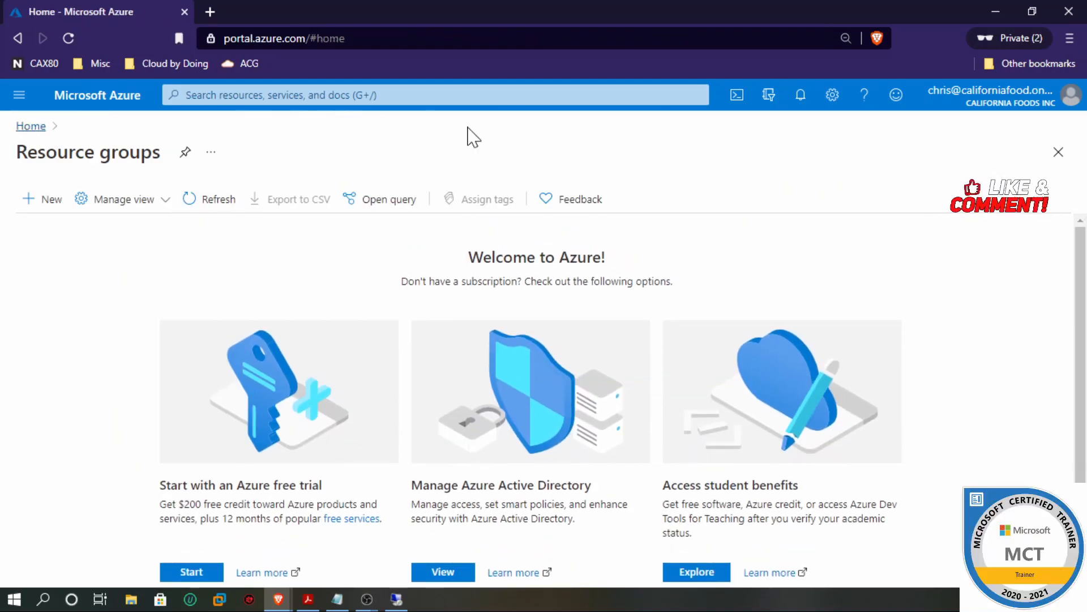
# Minimise the private window and Notepad, and reopen the new user's profile from the California foods inc user list in the administrator's portal.
pyautogui.click(998, 11)
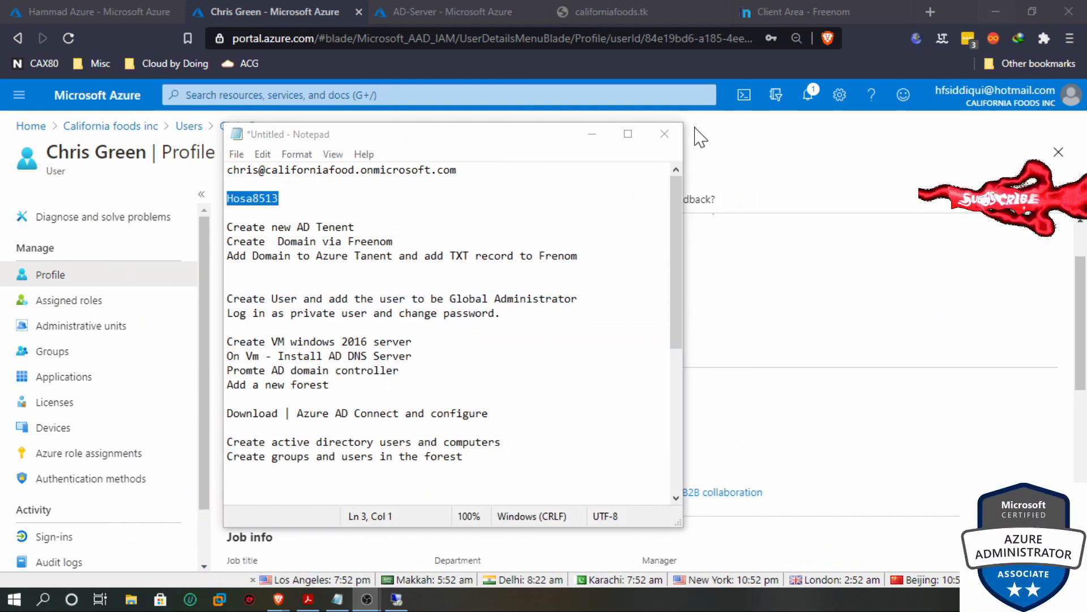
pyautogui.click(593, 134)
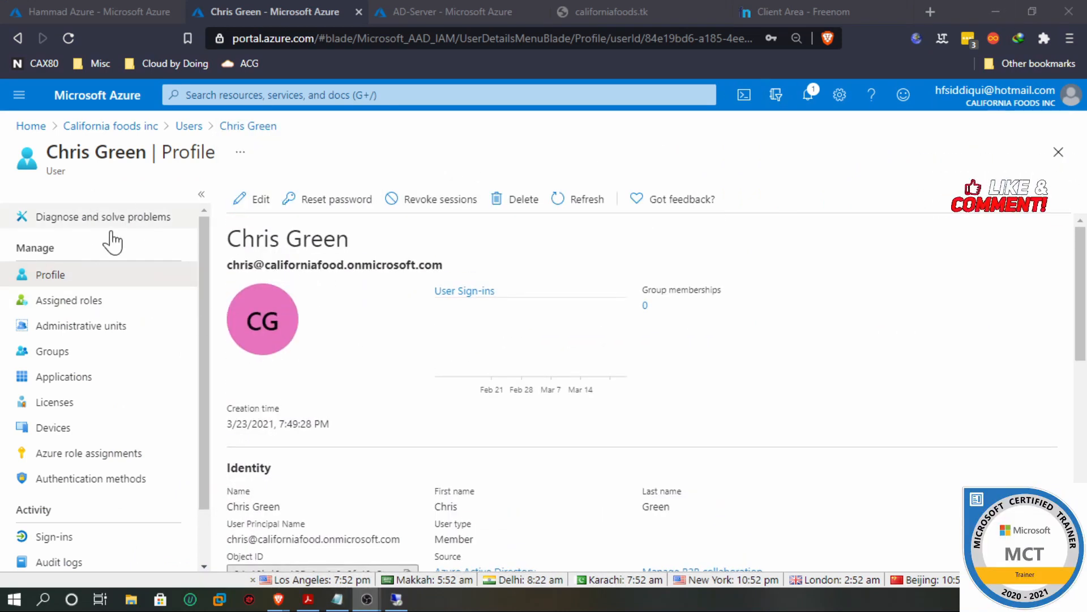
pyautogui.click(125, 128)
pyautogui.click(125, 128)
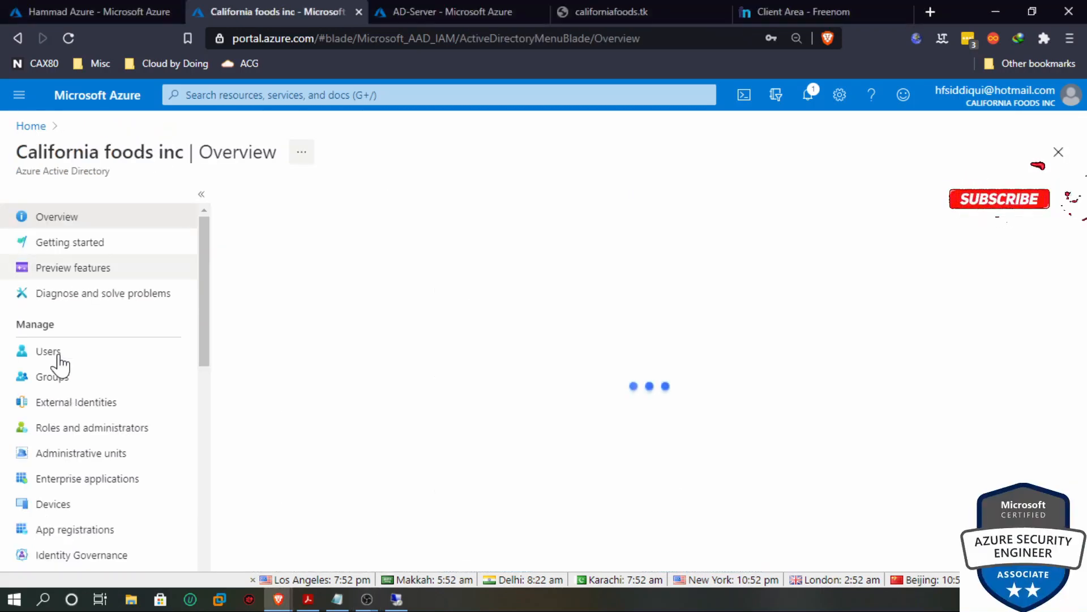
pyautogui.click(59, 356)
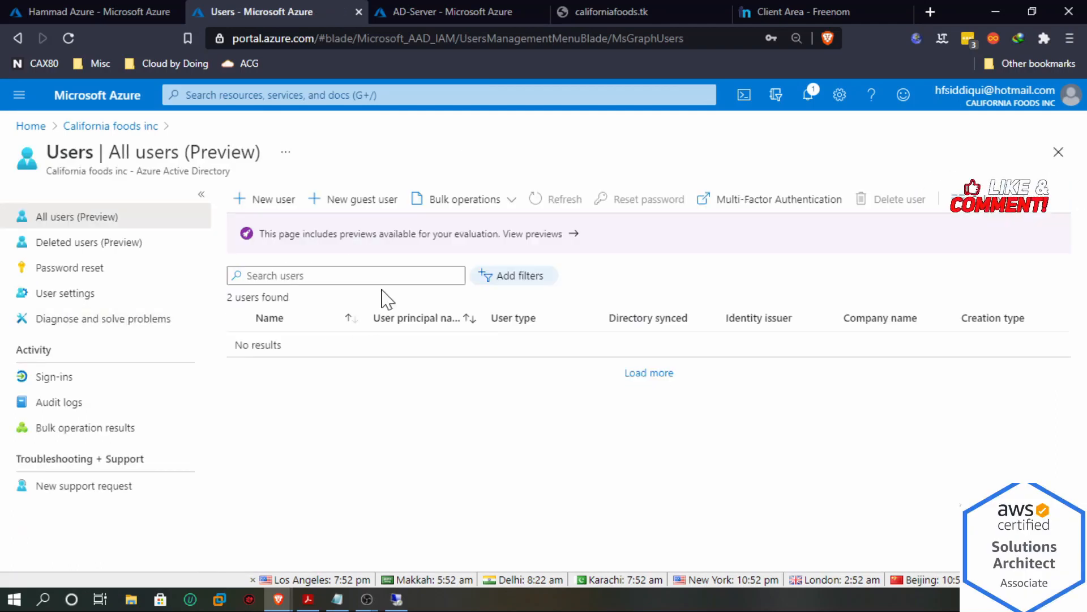
pyautogui.click(319, 345)
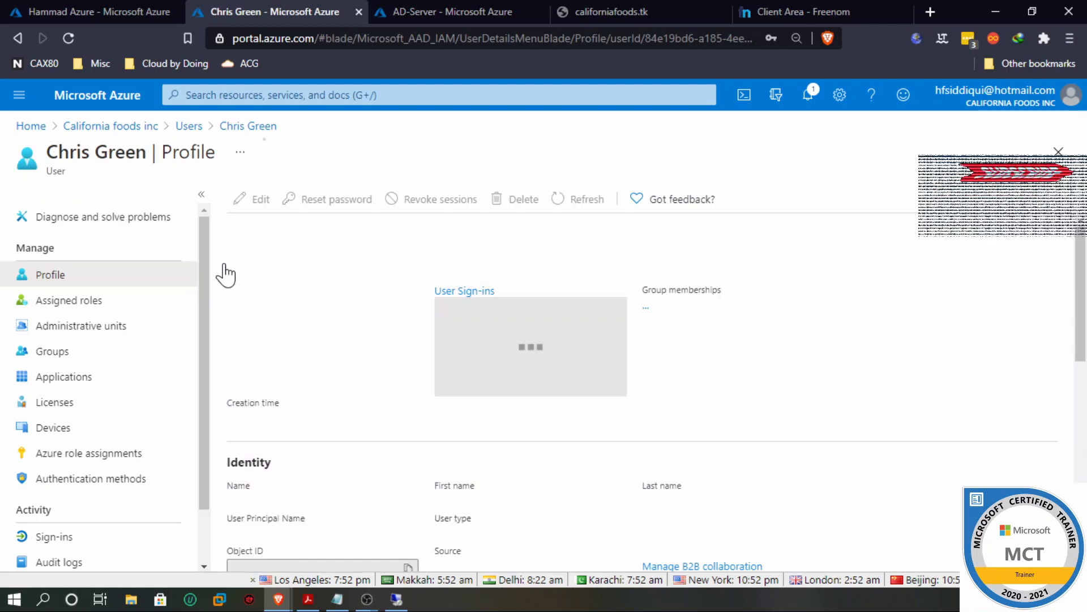
# Open the new user's assigned roles and start adding a directory role assignment.
pyautogui.click(59, 304)
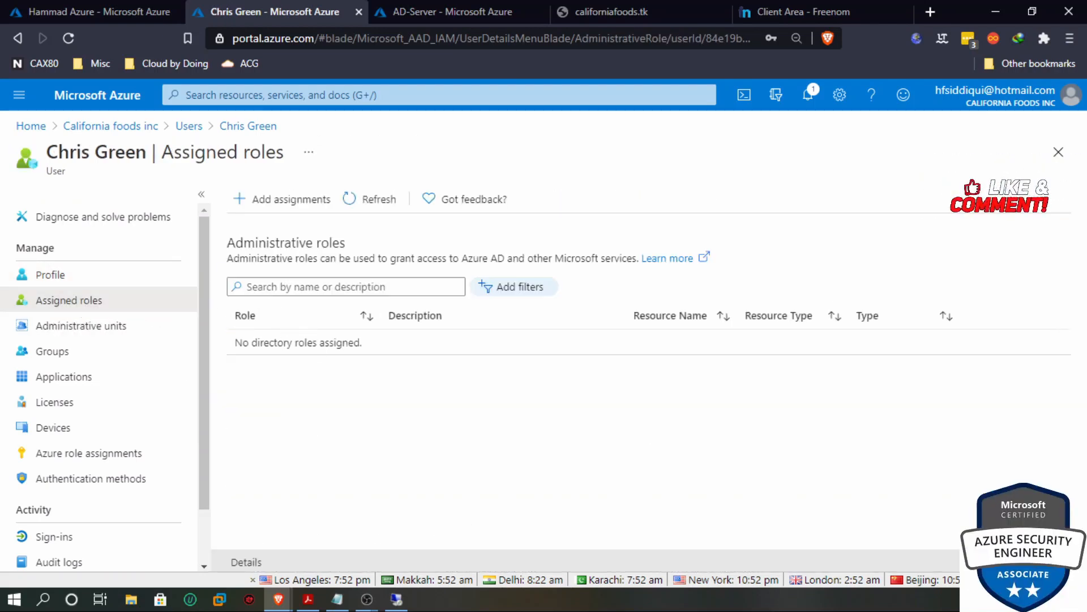
pyautogui.moveTo(392, 346); pyautogui.dragTo(292, 346)
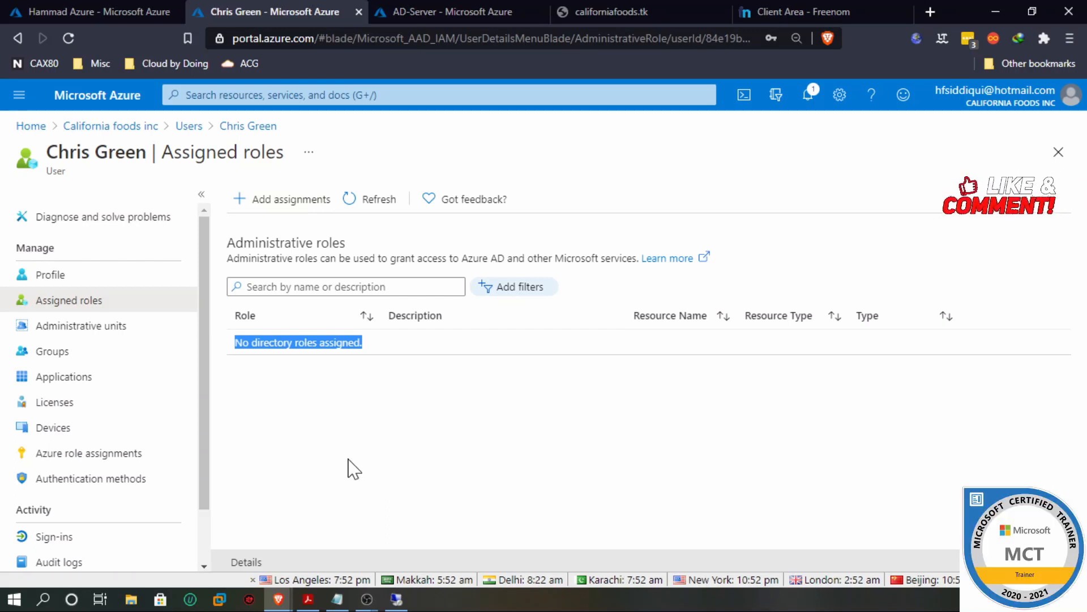
pyautogui.click(291, 199)
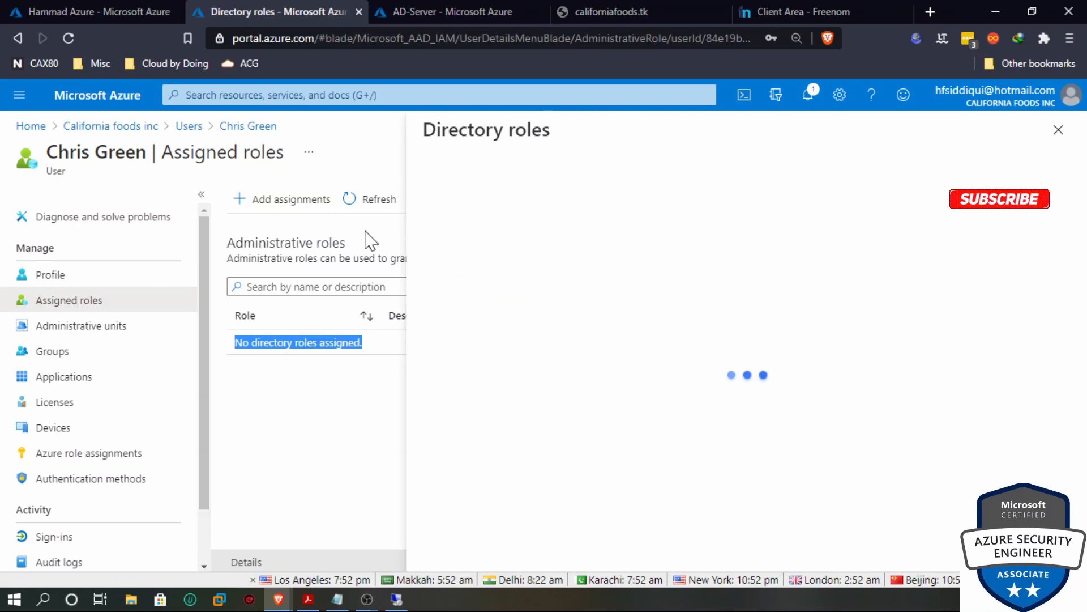
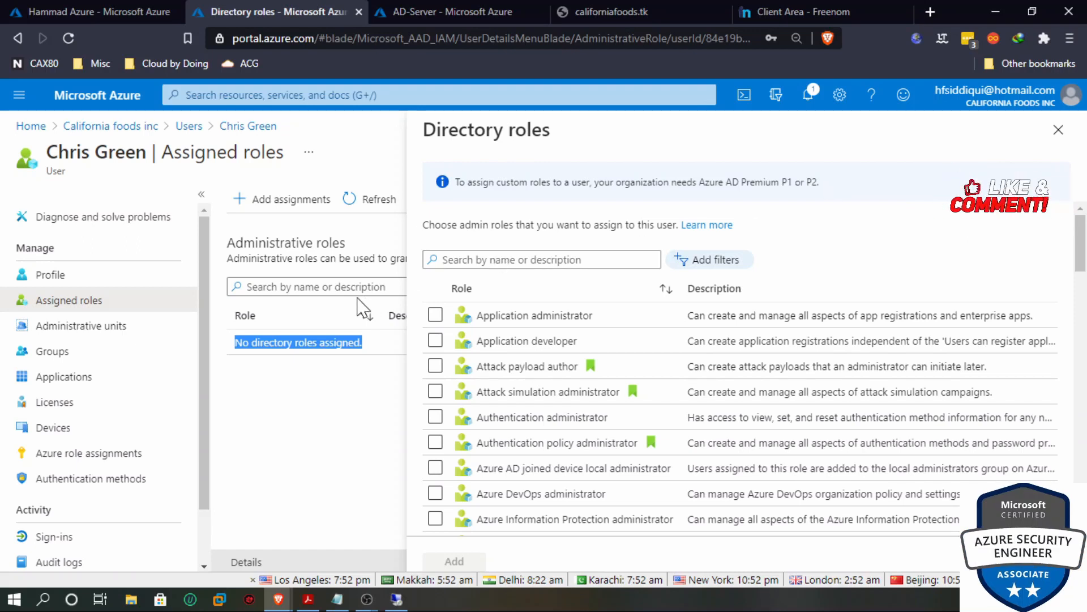
# Cancel the role selection, check which licences can be assigned to the new user, and return to the Users list.
pyautogui.click(1057, 130)
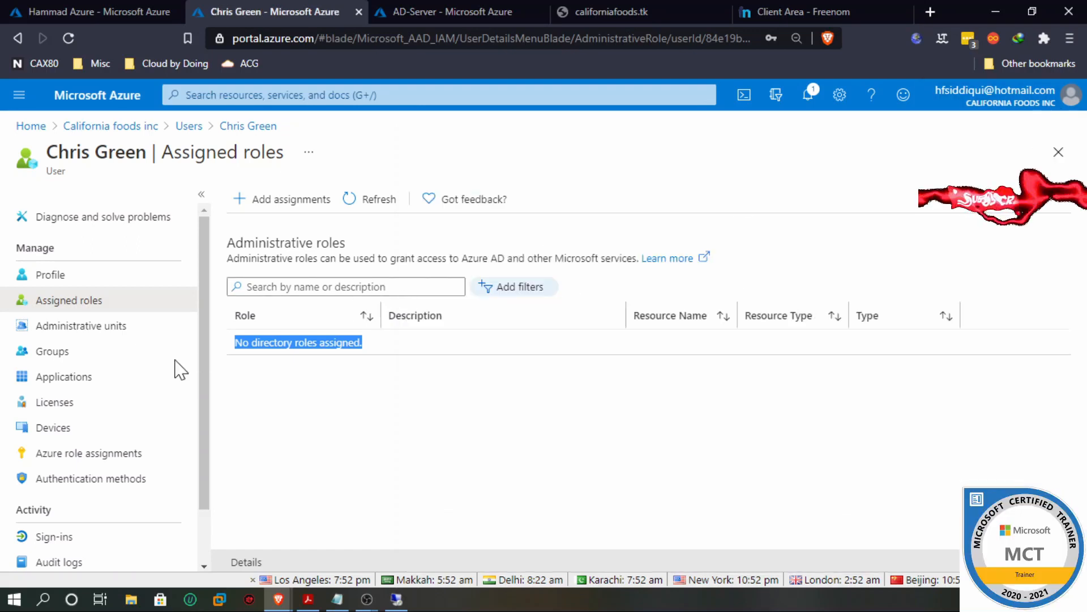
pyautogui.click(52, 408)
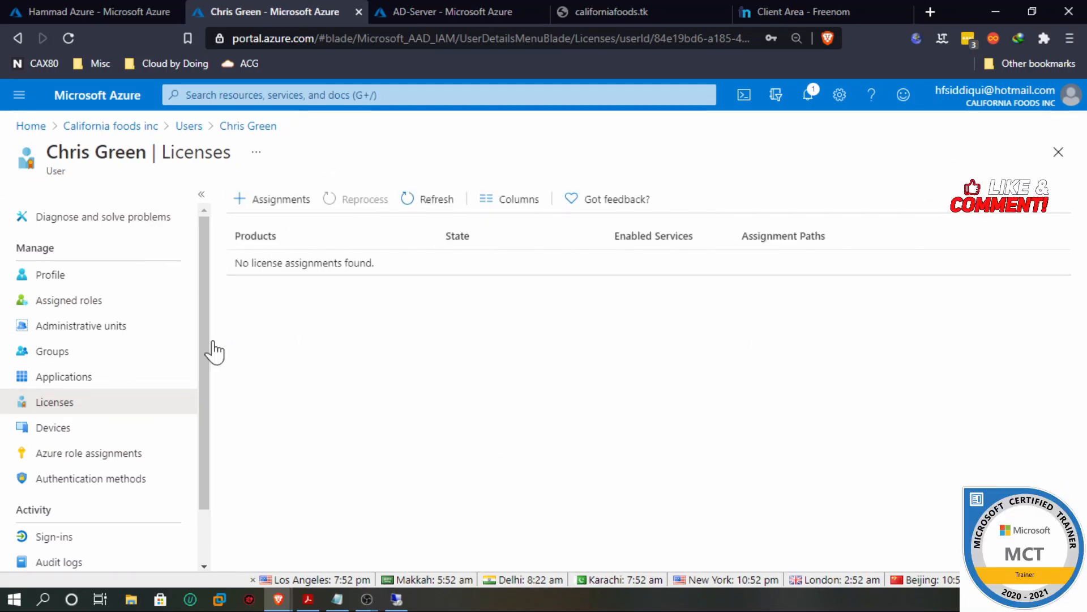
pyautogui.click(280, 203)
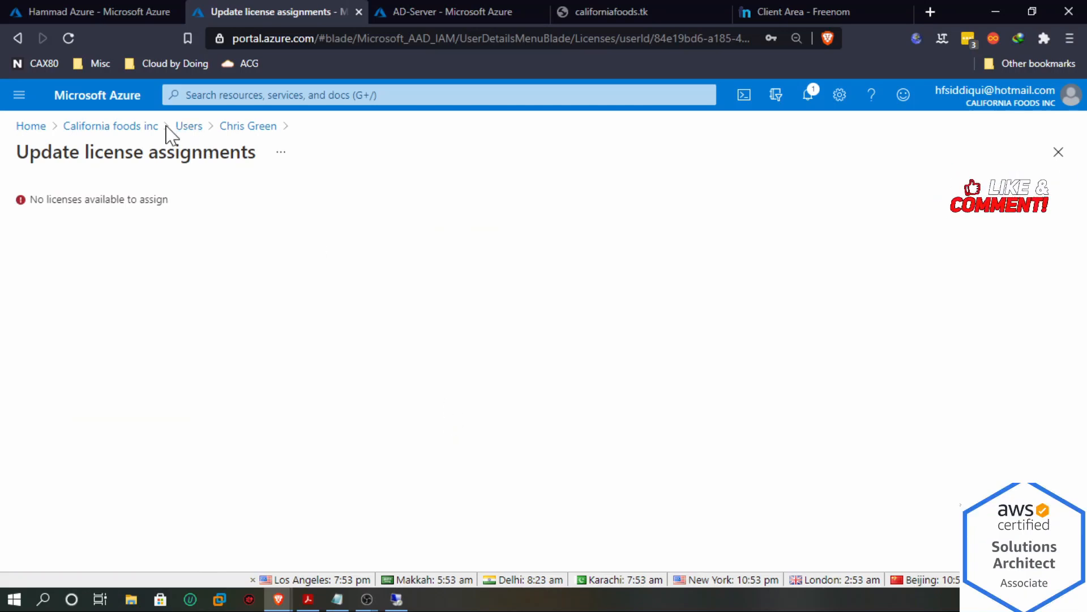
pyautogui.click(189, 127)
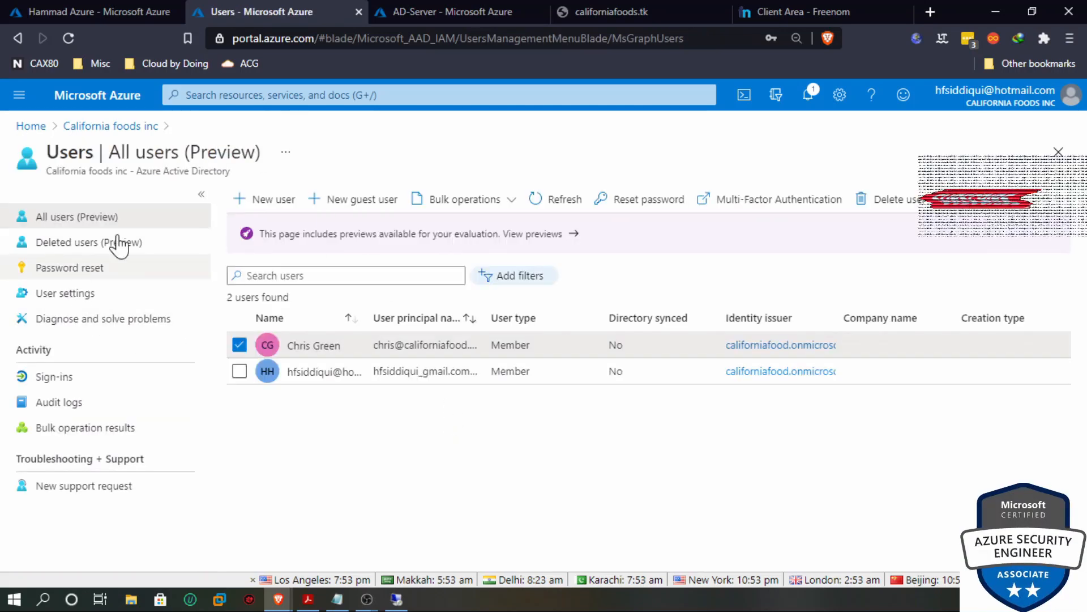
# Reopen the new user's assigned roles and add the Global administrator directory role.
pyautogui.click(315, 345)
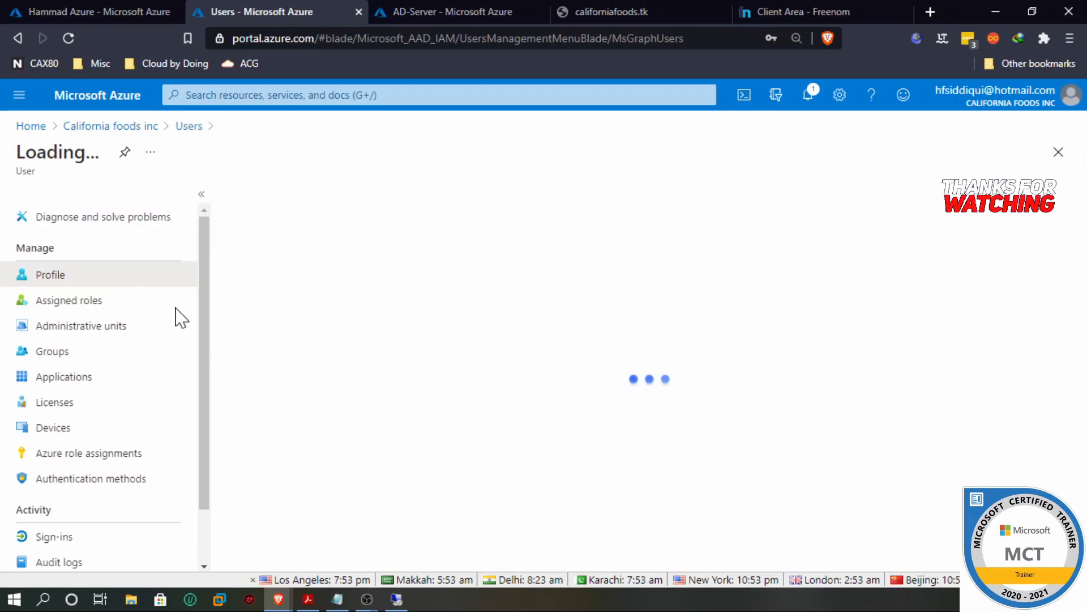
pyautogui.click(45, 306)
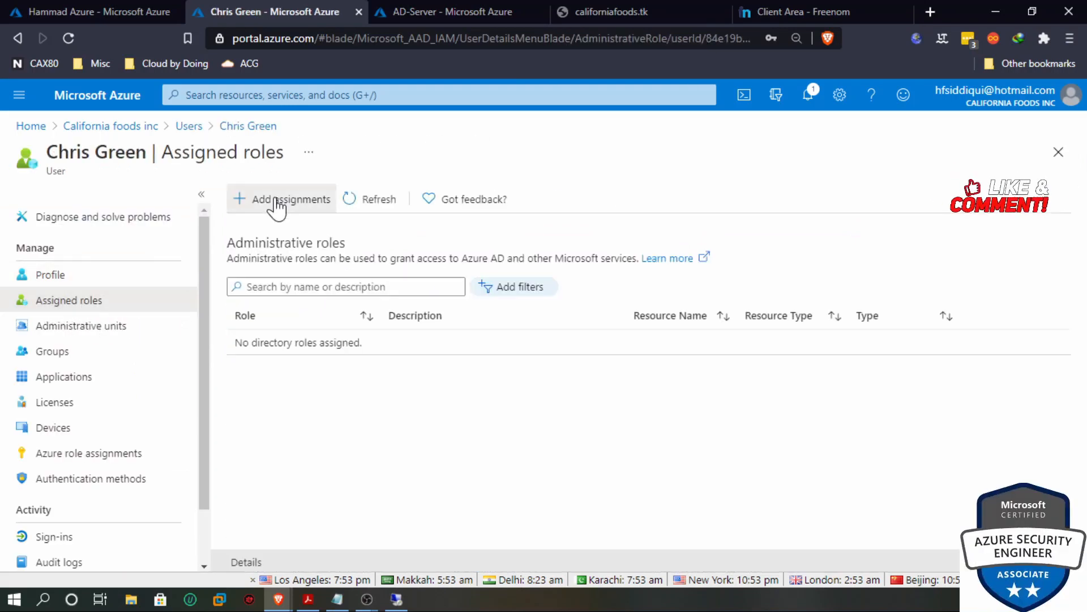
pyautogui.click(275, 205)
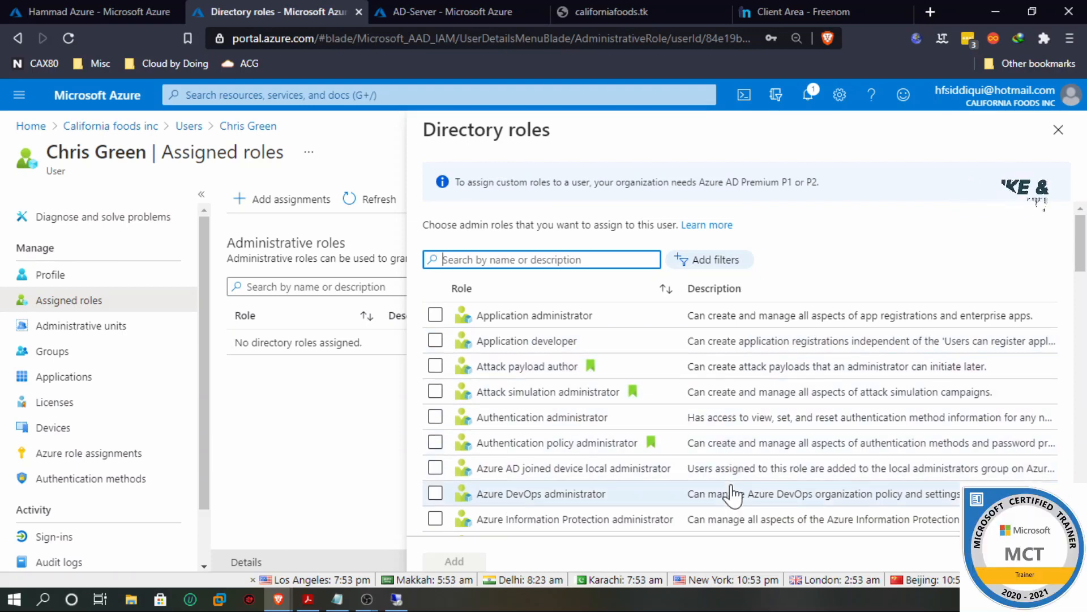
pyautogui.scroll(-3, 735, 495)
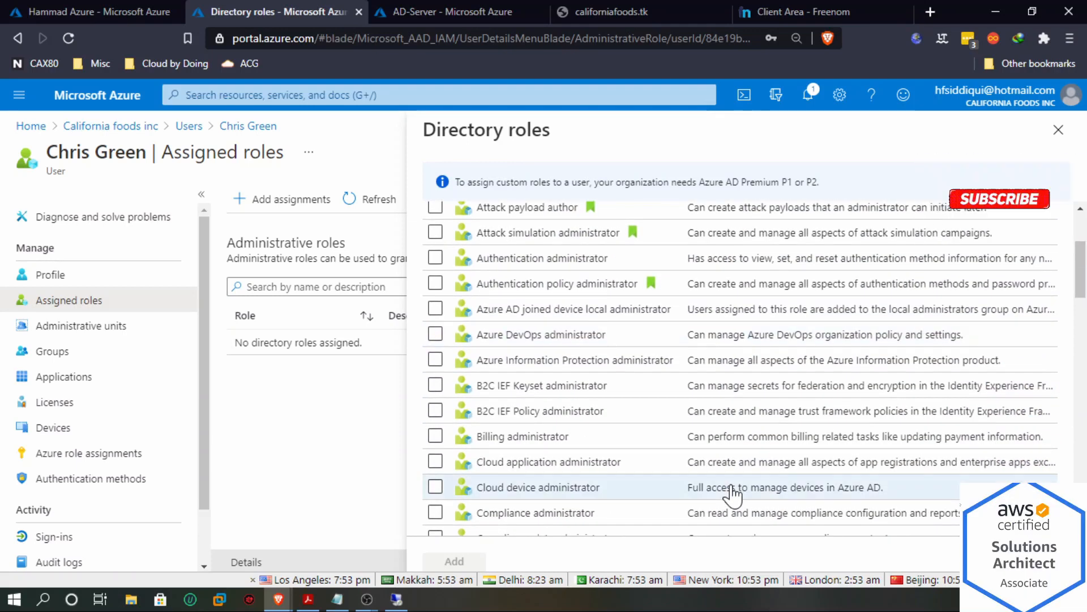
pyautogui.scroll(-4, 735, 495)
pyautogui.scroll(7, 735, 495)
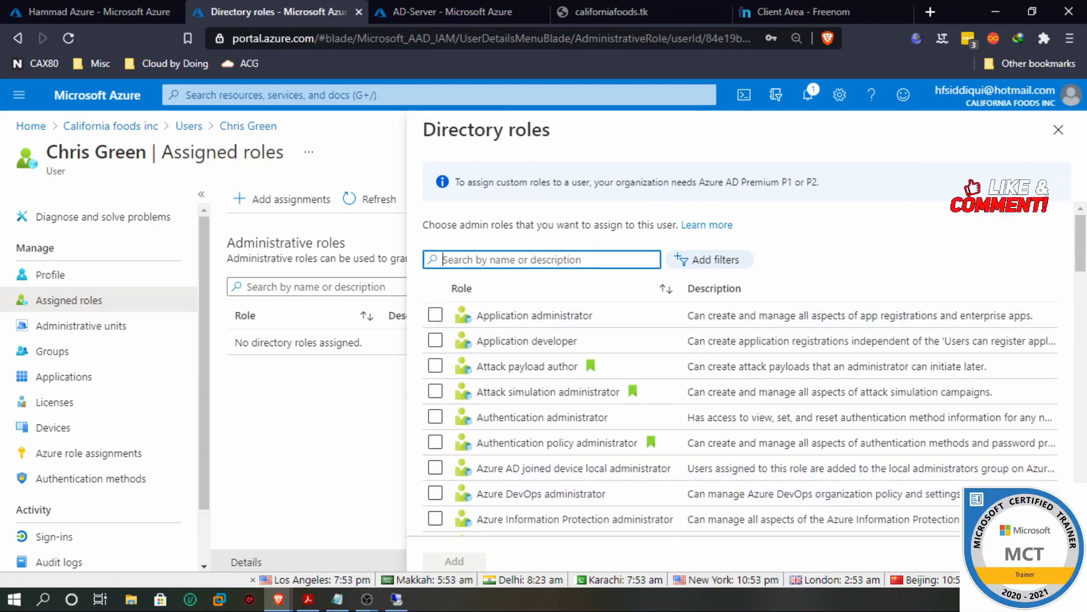
pyautogui.write('lobal')
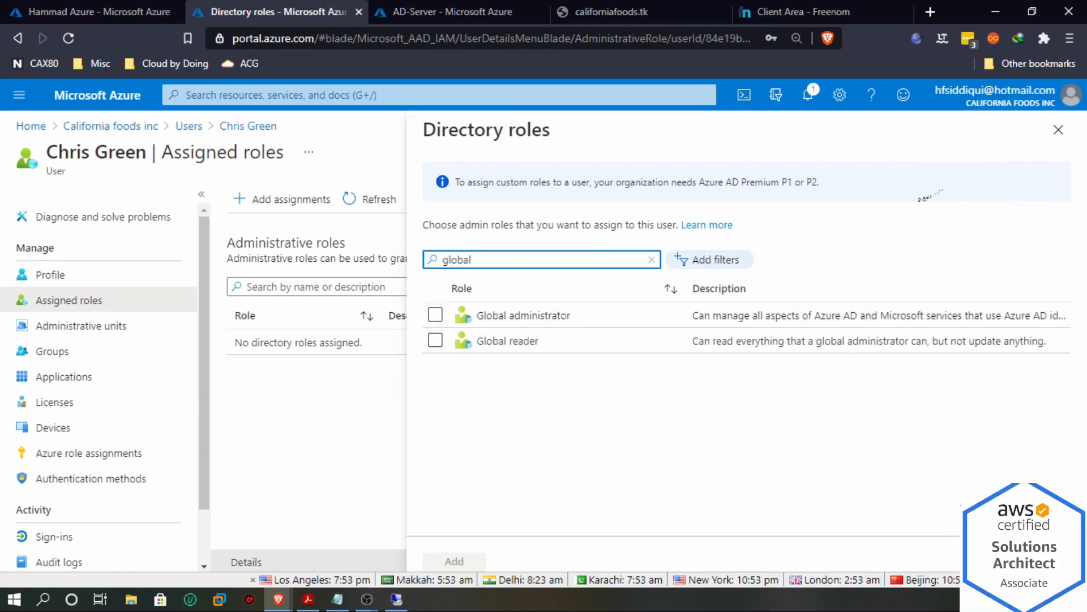
pyautogui.click(435, 315)
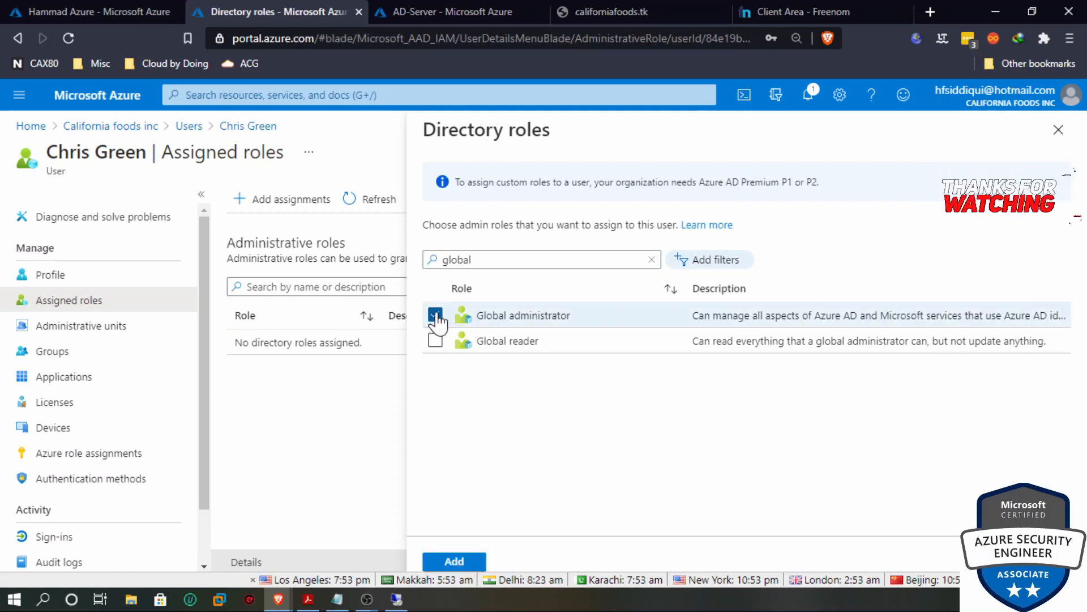
pyautogui.click(455, 562)
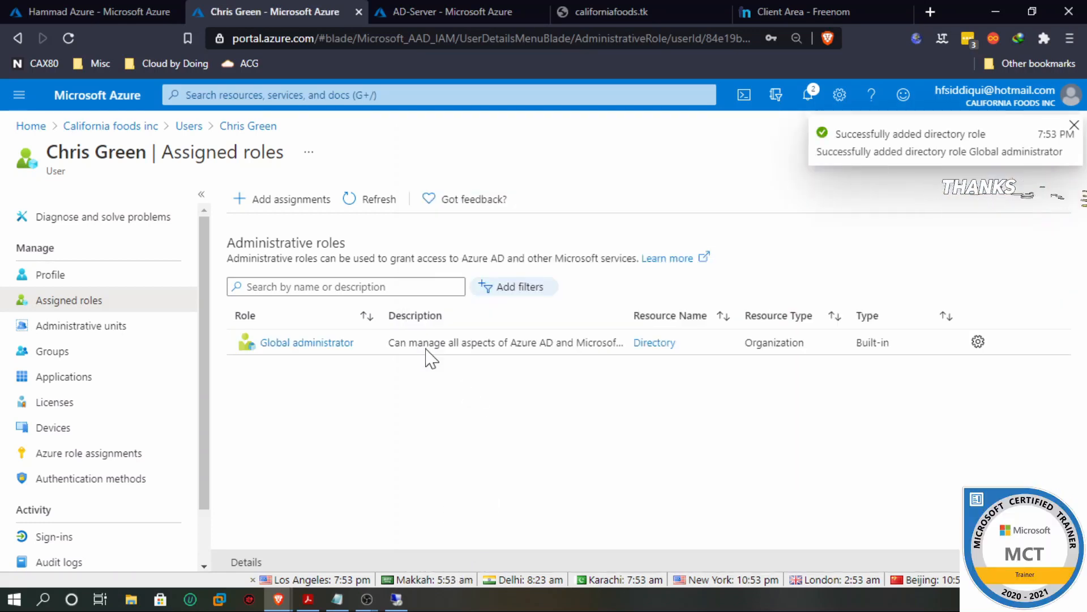
# Search the assignable directory roles for helpdesk and user administrator roles without adding any, and refresh the user's assigned roles.
pyautogui.click(278, 202)
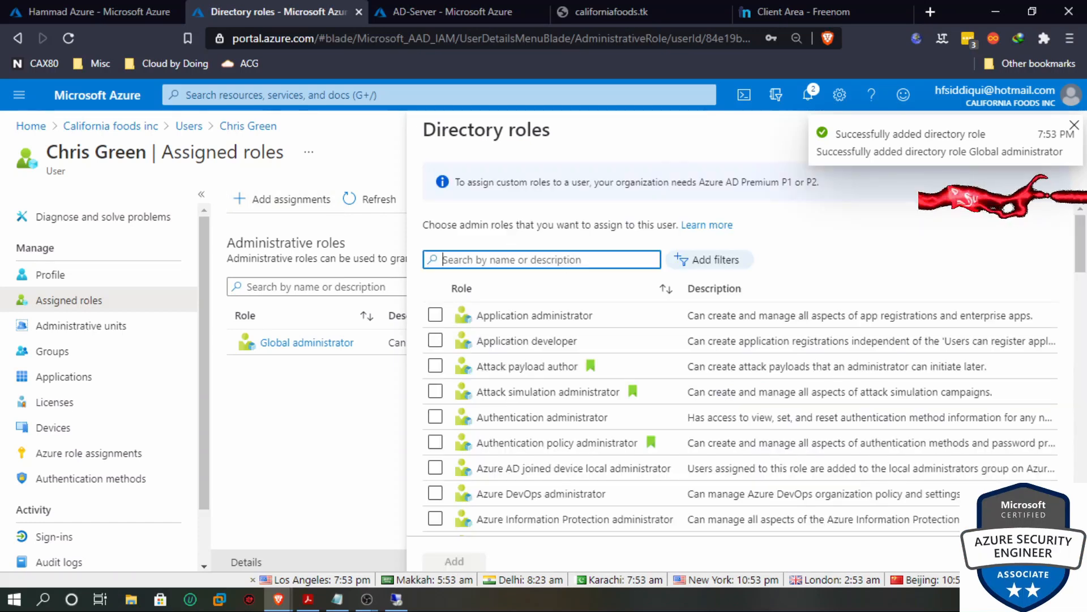
pyautogui.write('helpde')
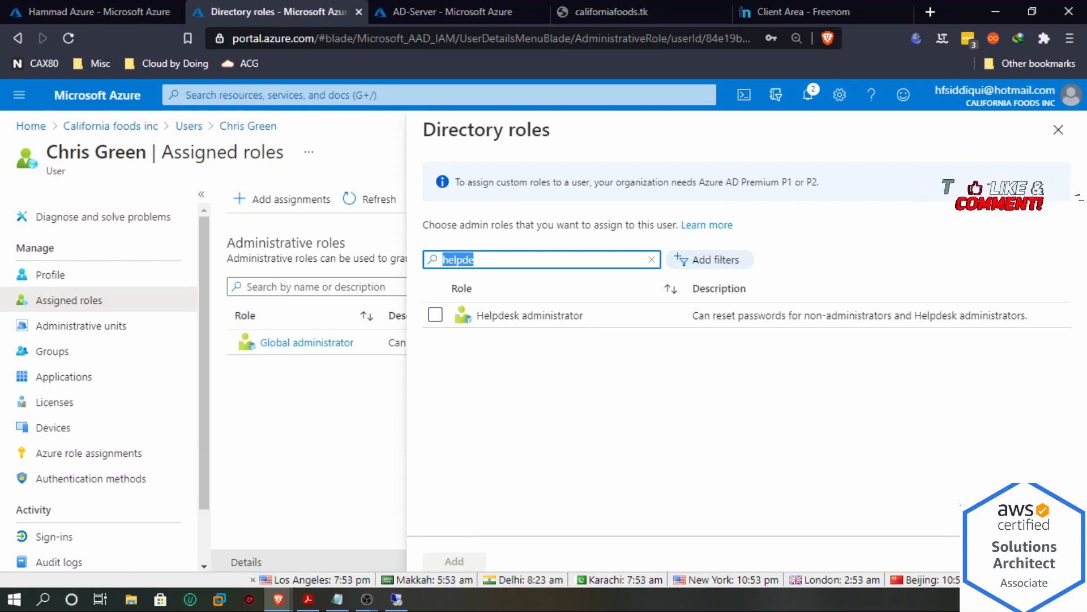
pyautogui.write('user')
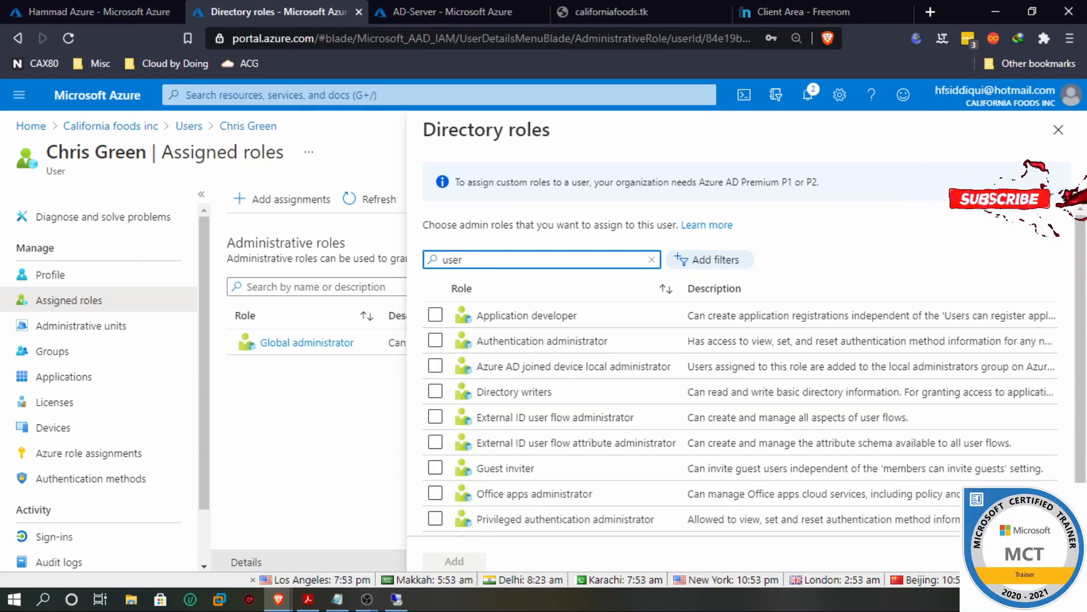
pyautogui.write(' ad')
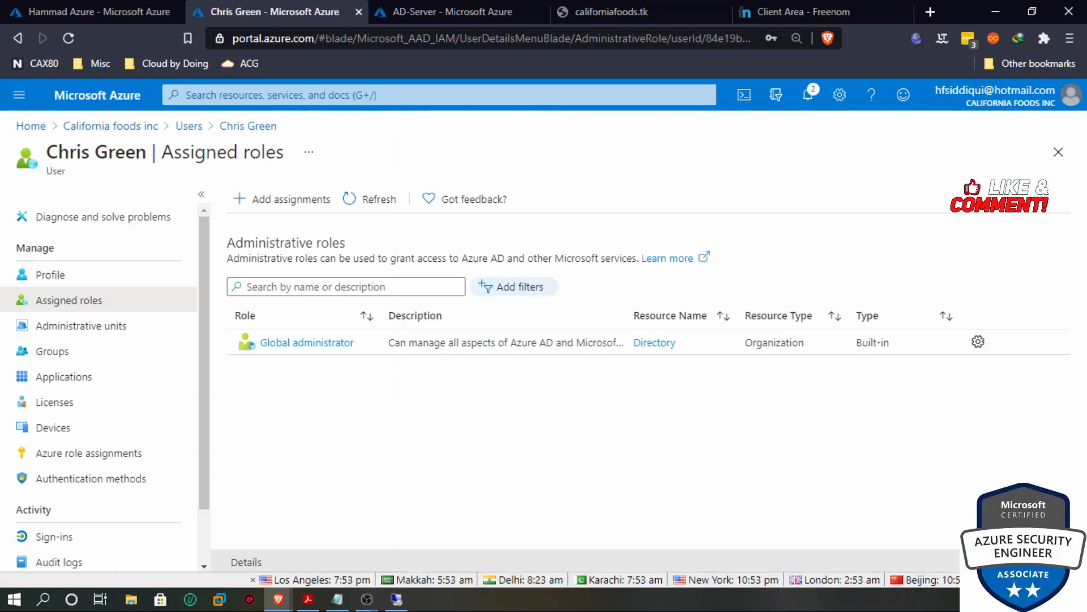
pyautogui.click(390, 199)
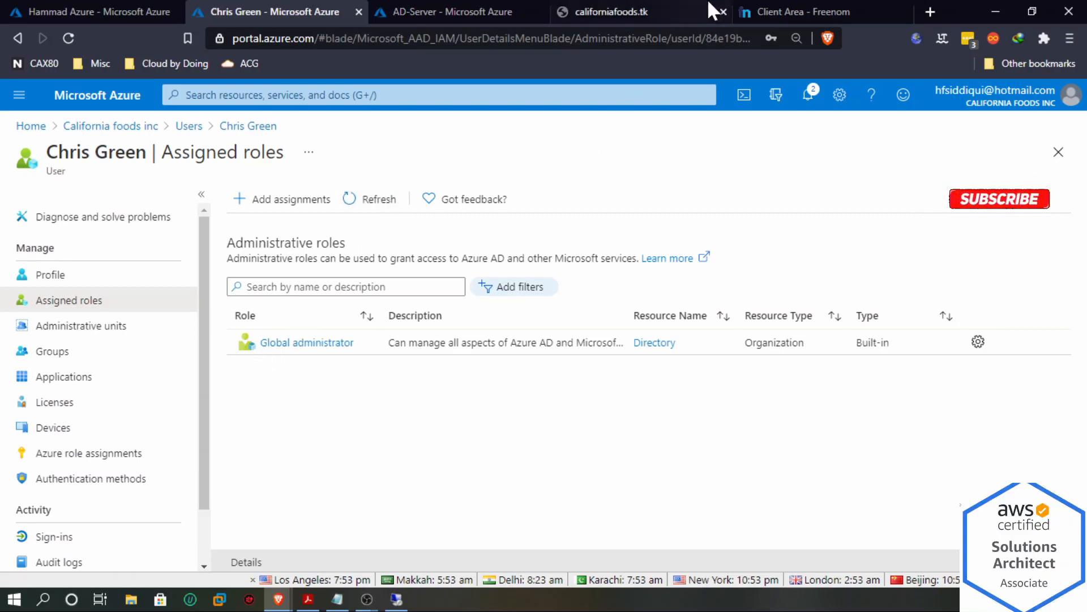
# Switch to the private window with the new user's Azure portal, reload the home page and dismiss the recommendations pop-up.
pyautogui.moveTo(408, 608)
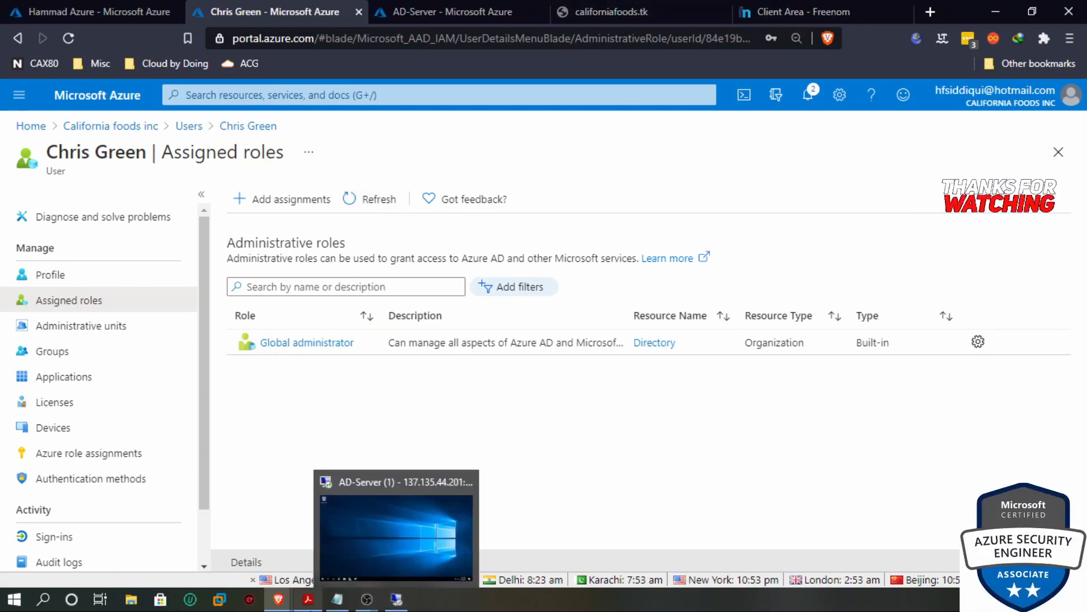
pyautogui.moveTo(278, 599)
pyautogui.click(292, 534)
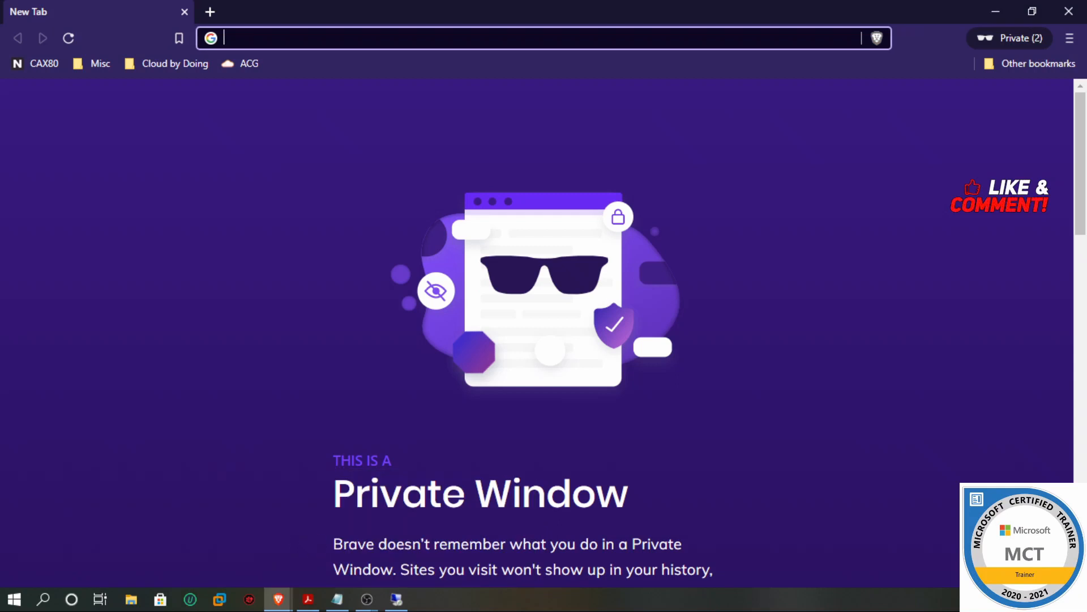
pyautogui.click(437, 544)
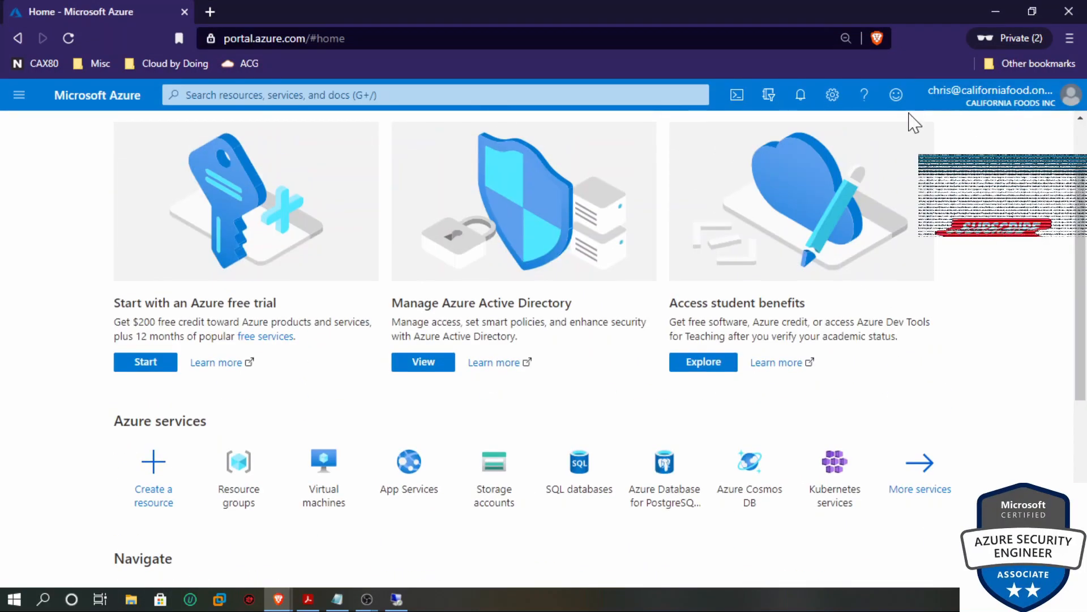
pyautogui.click(65, 38)
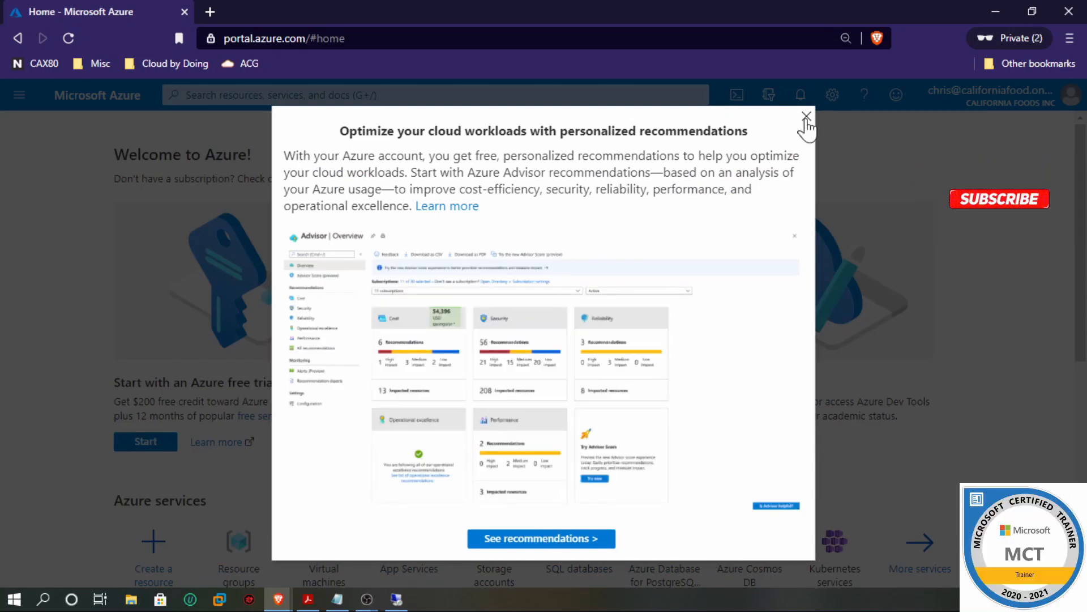
pyautogui.click(806, 117)
# Check the Virtual machines page with the newly granted role, and return to the portal home.
pyautogui.scroll(-4, 721, 365)
pyautogui.click(318, 311)
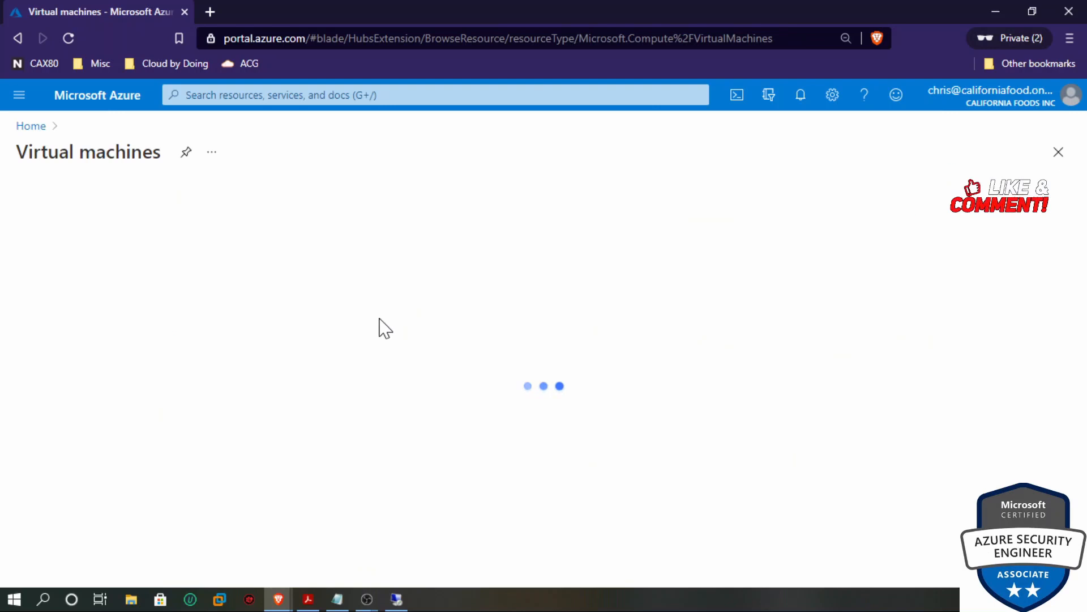
pyautogui.scroll(-1, 384, 320)
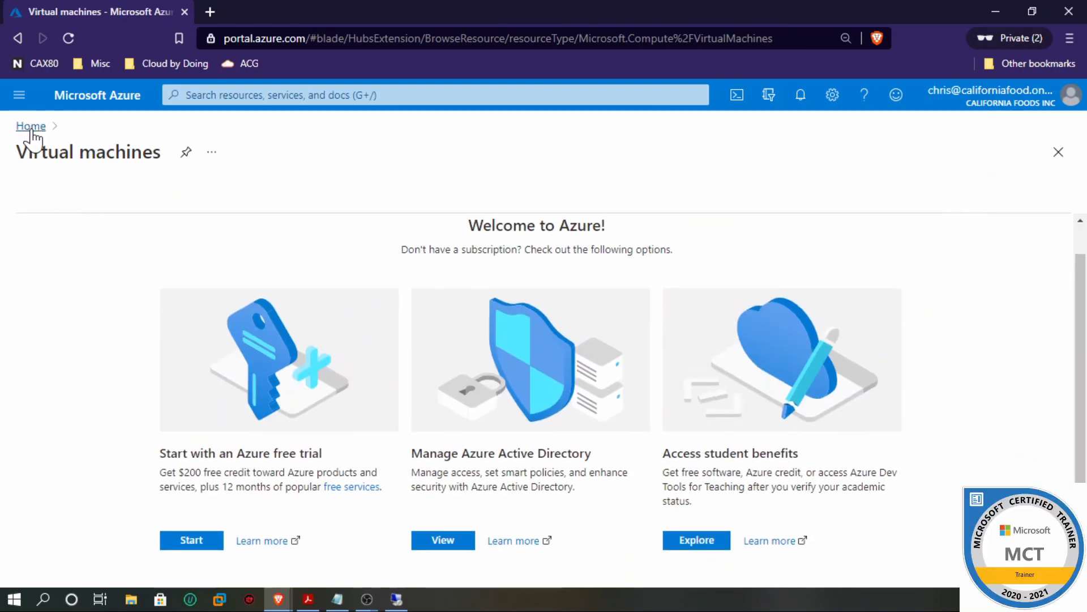
pyautogui.click(31, 126)
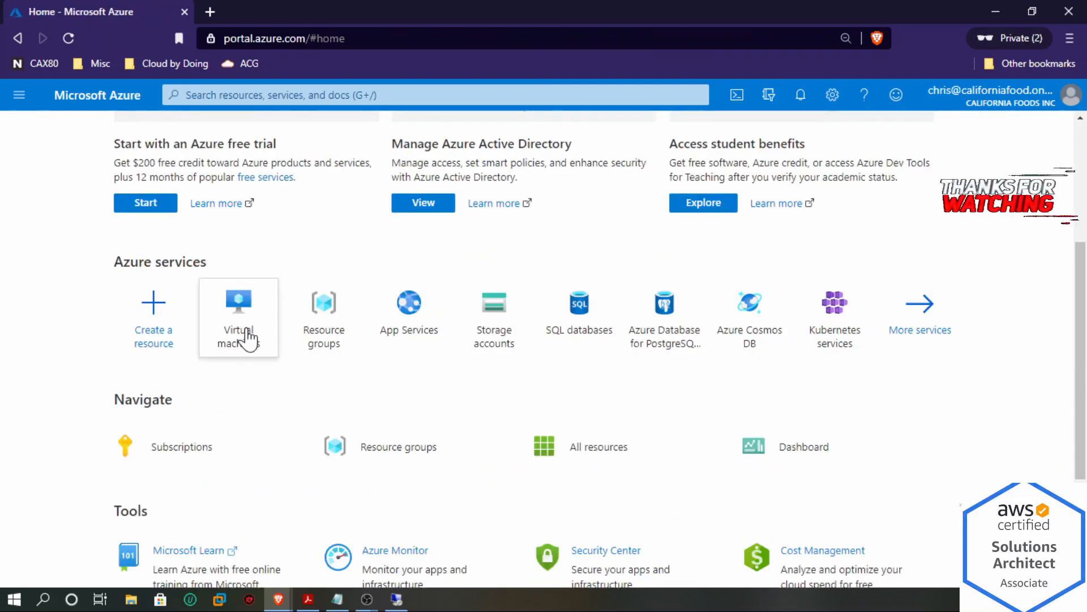
# Sign the new cloud user out of the Azure portal and sign back in with the account password.
pyautogui.click(1037, 108)
pyautogui.click(1056, 130)
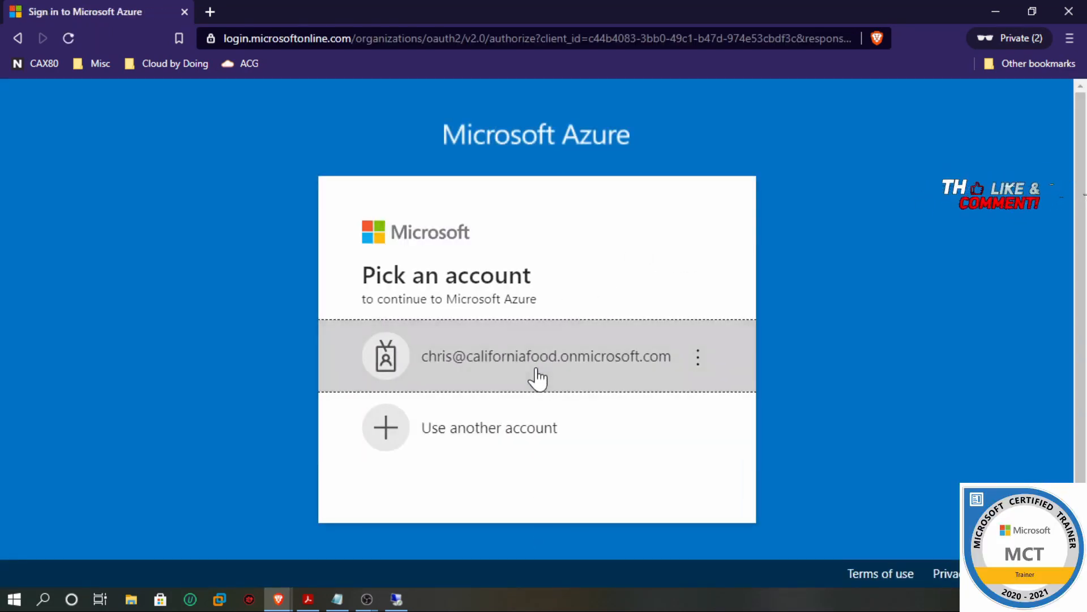
pyautogui.click(537, 378)
pyautogui.write('•')
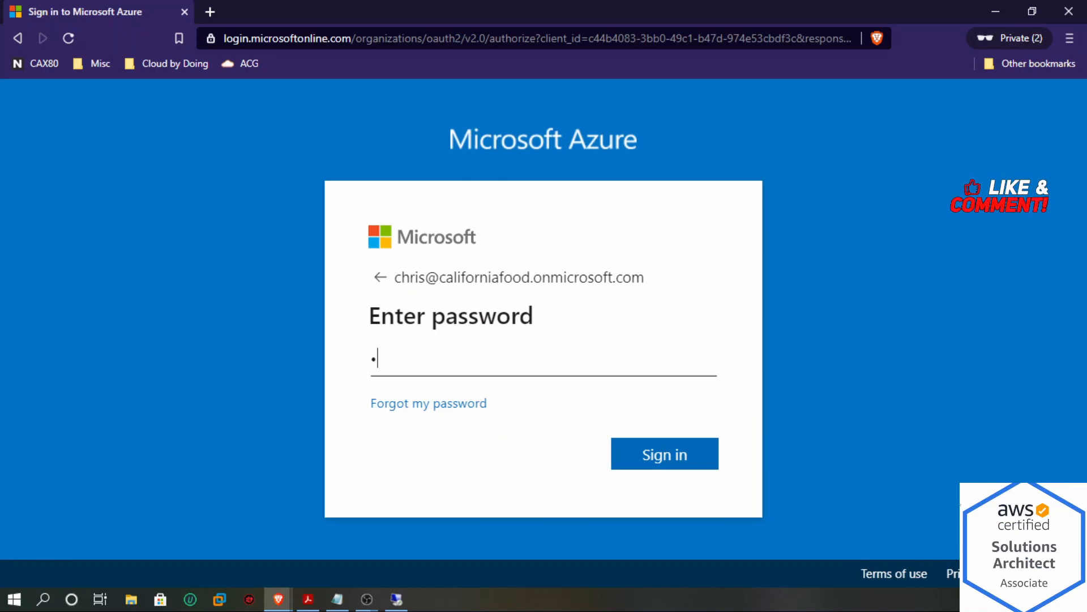
pyautogui.write('•••••••••')
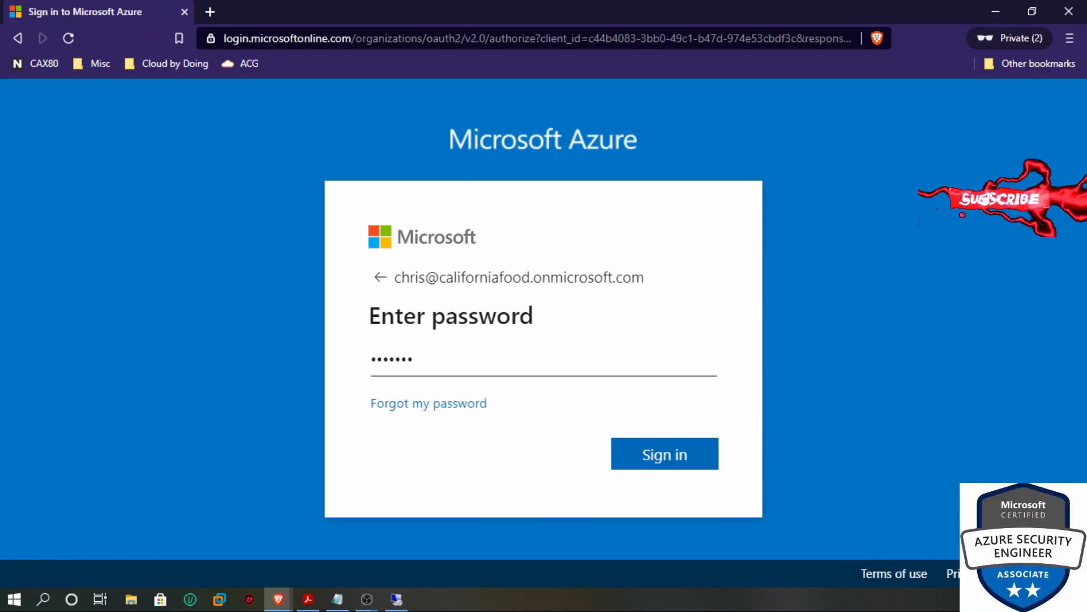
pyautogui.write('••')
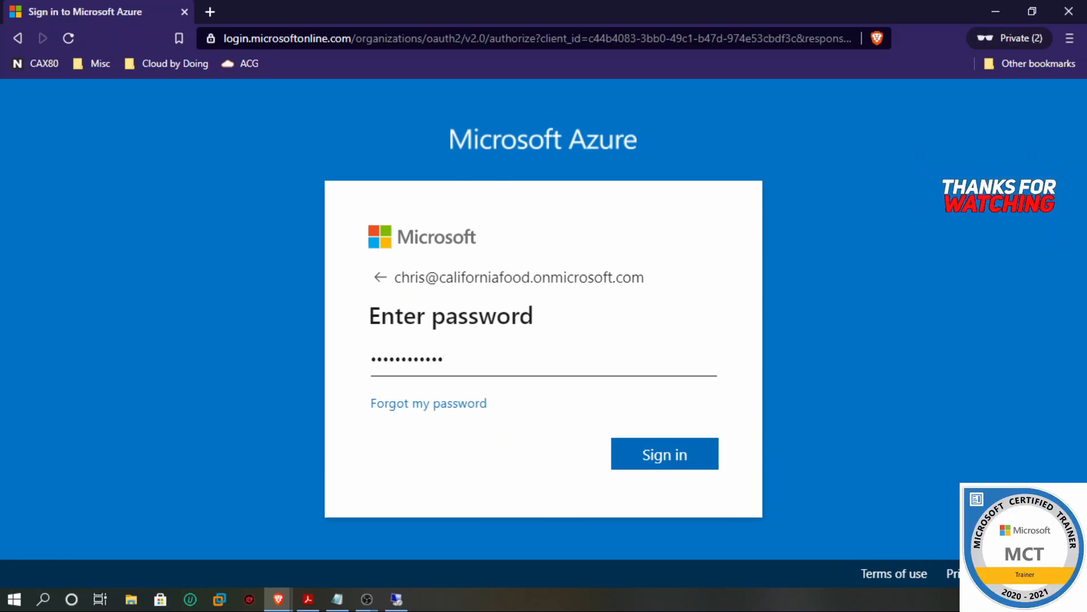
pyautogui.click(694, 448)
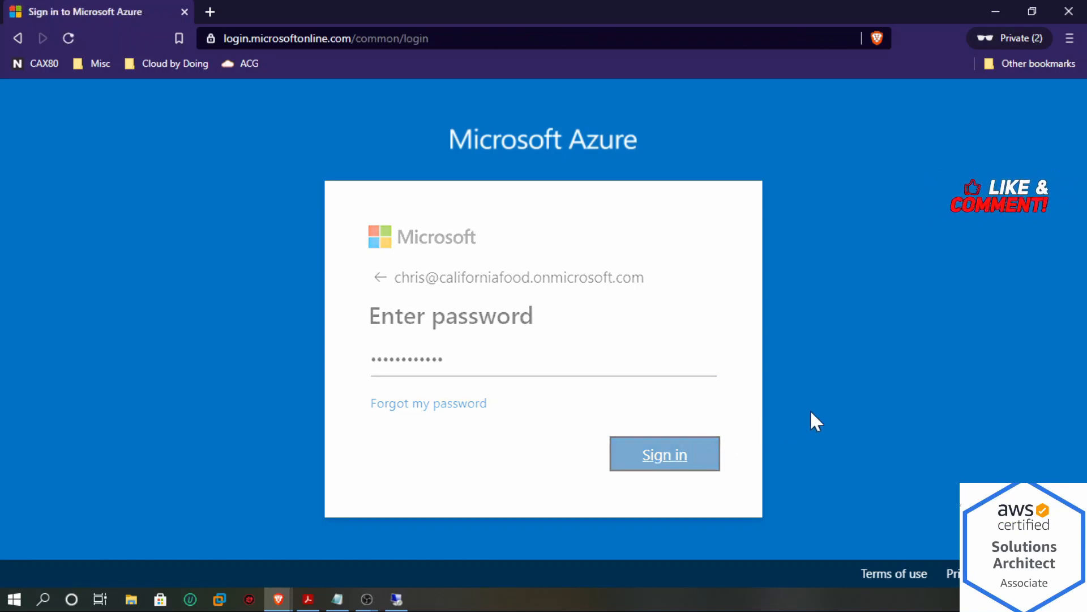
pyautogui.click(651, 467)
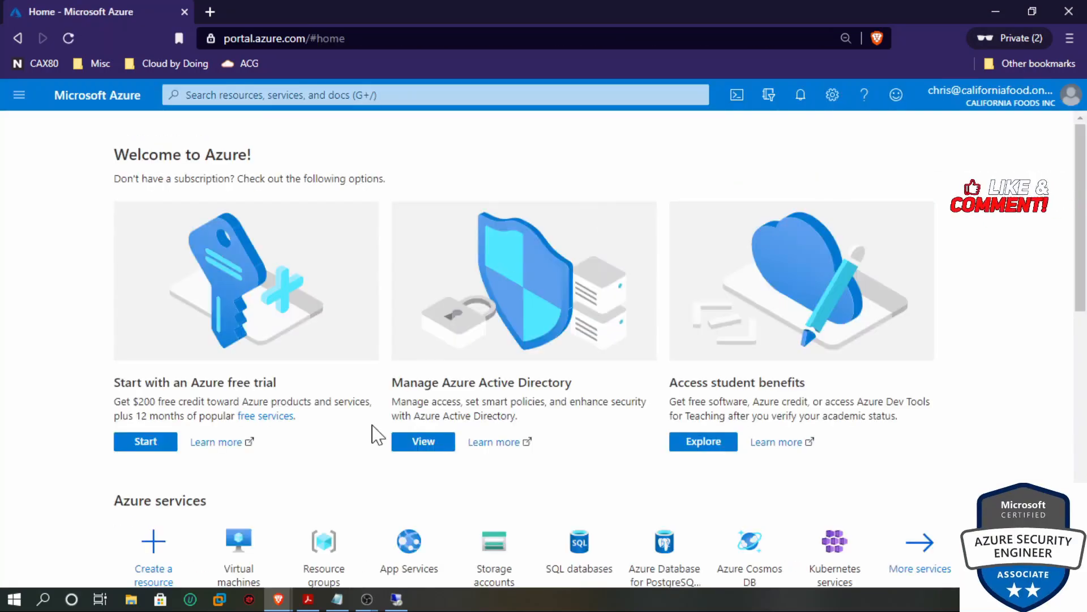
# Recheck the Virtual machines page after the new sign-in, and return to the portal home to look through its services and tools.
pyautogui.scroll(-3, 361, 449)
pyautogui.click(239, 381)
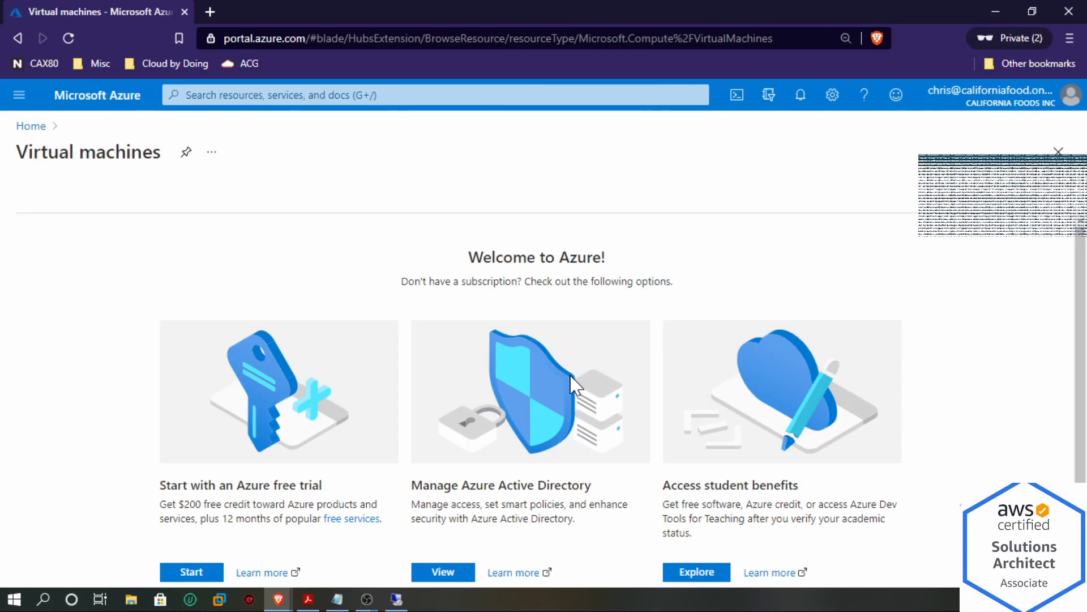
pyautogui.scroll(-1, 569, 378)
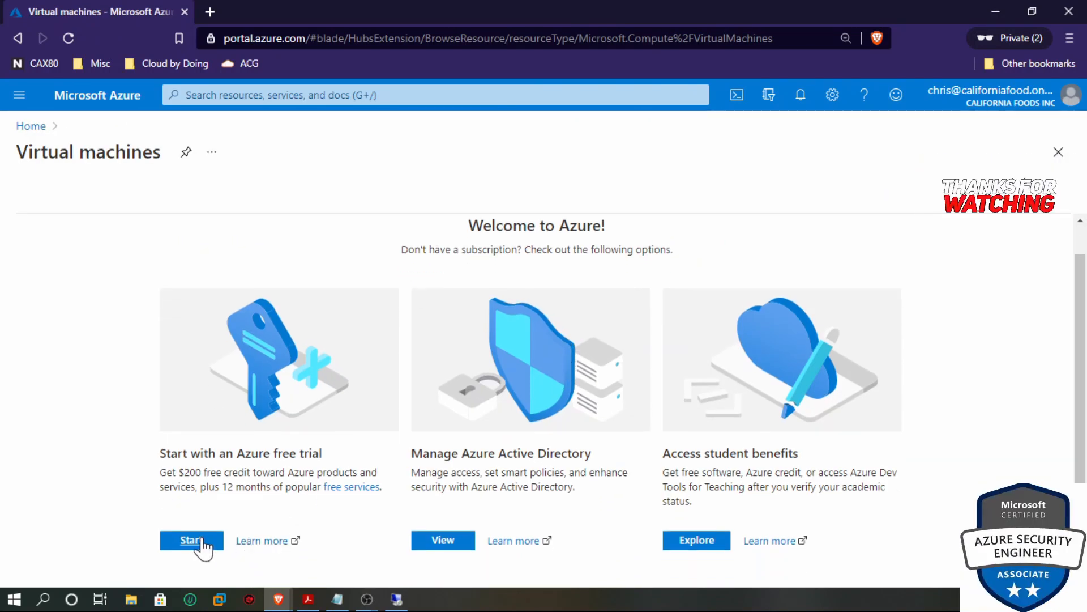
pyautogui.click(31, 128)
pyautogui.scroll(-3, 315, 154)
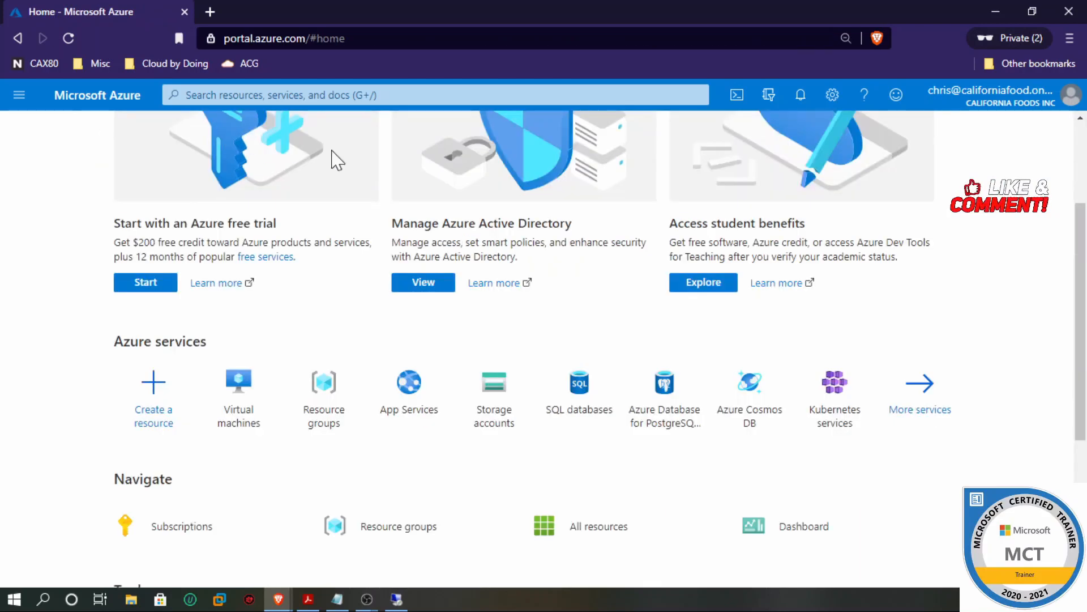
pyautogui.scroll(-3, 415, 435)
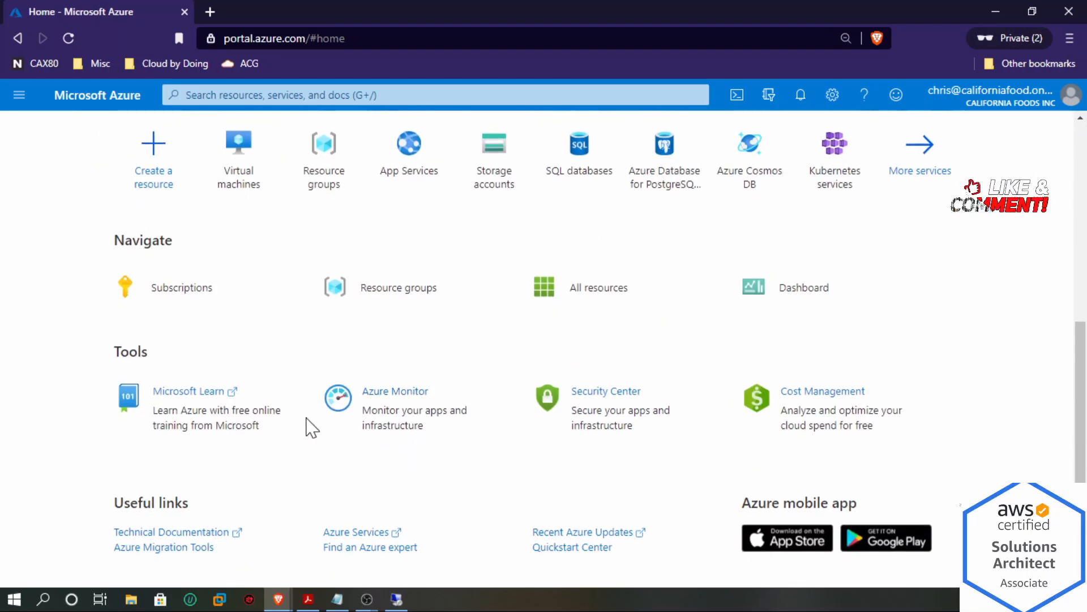
pyautogui.scroll(4, 310, 430)
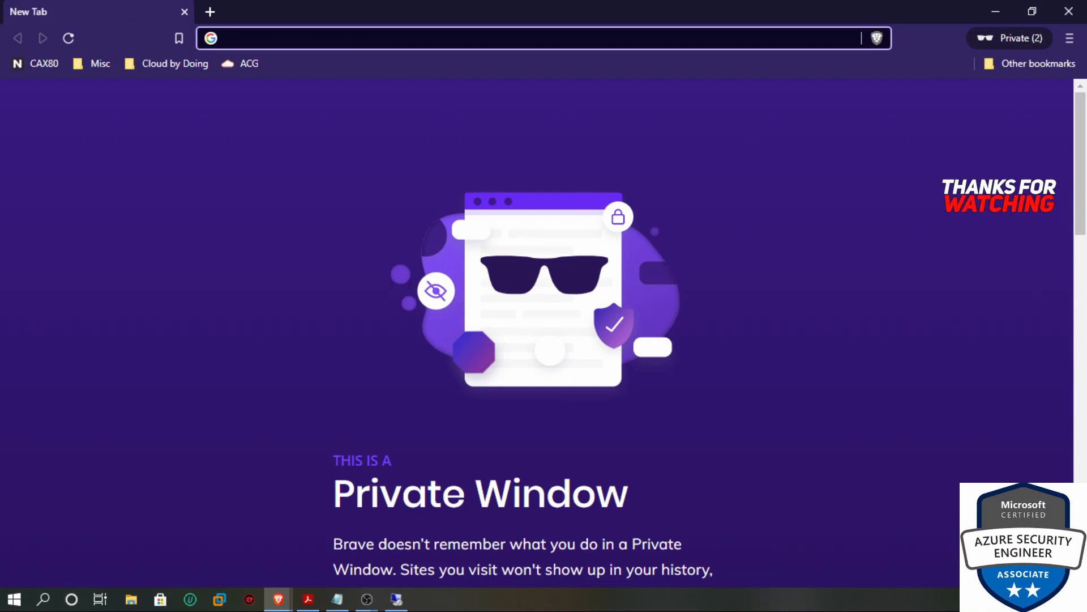
# Leave the private window and look up the licenses that can be assigned to the new cloud user.
pyautogui.click(1054, 9)
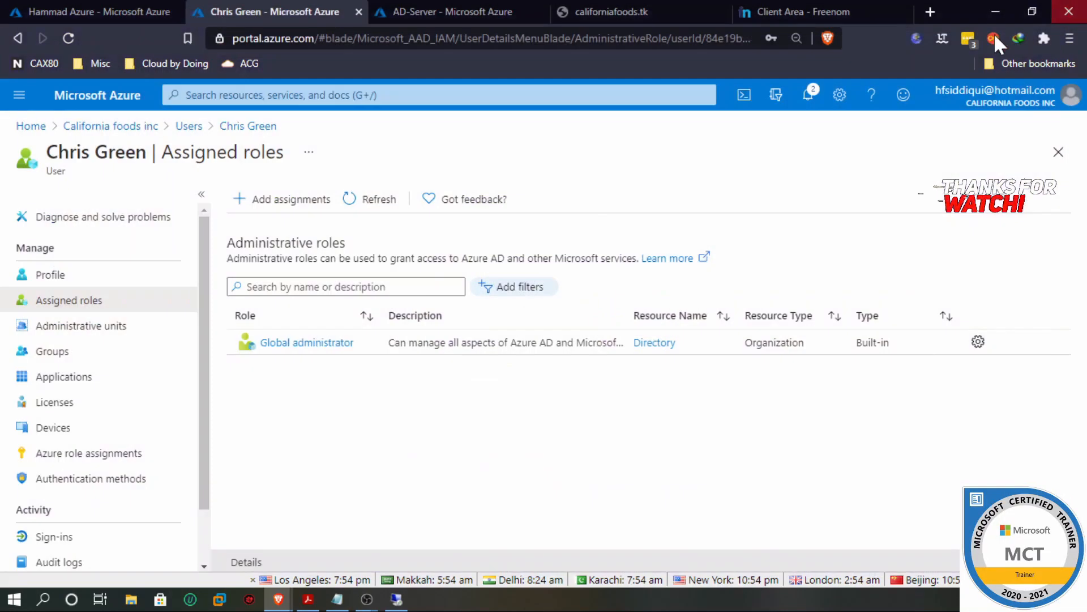
pyautogui.click(57, 404)
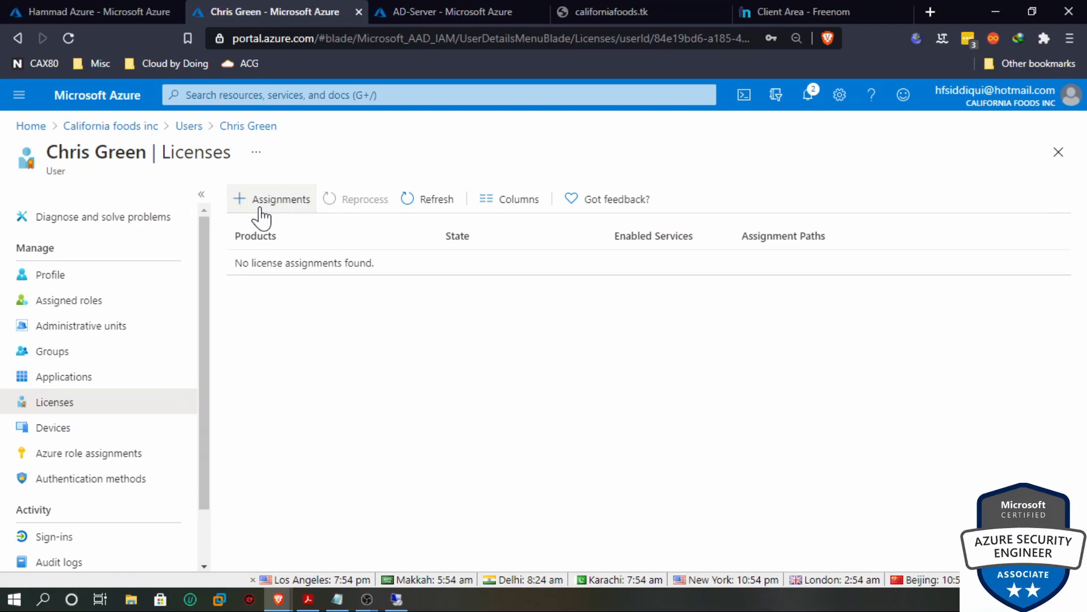
pyautogui.click(250, 202)
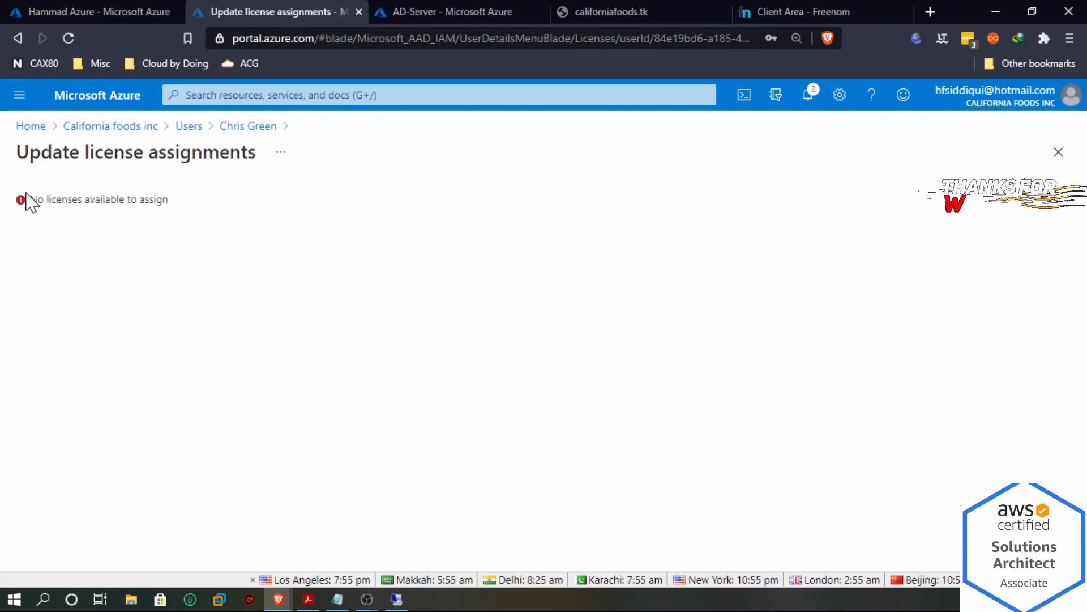
pyautogui.moveTo(26, 194); pyautogui.dragTo(156, 202)
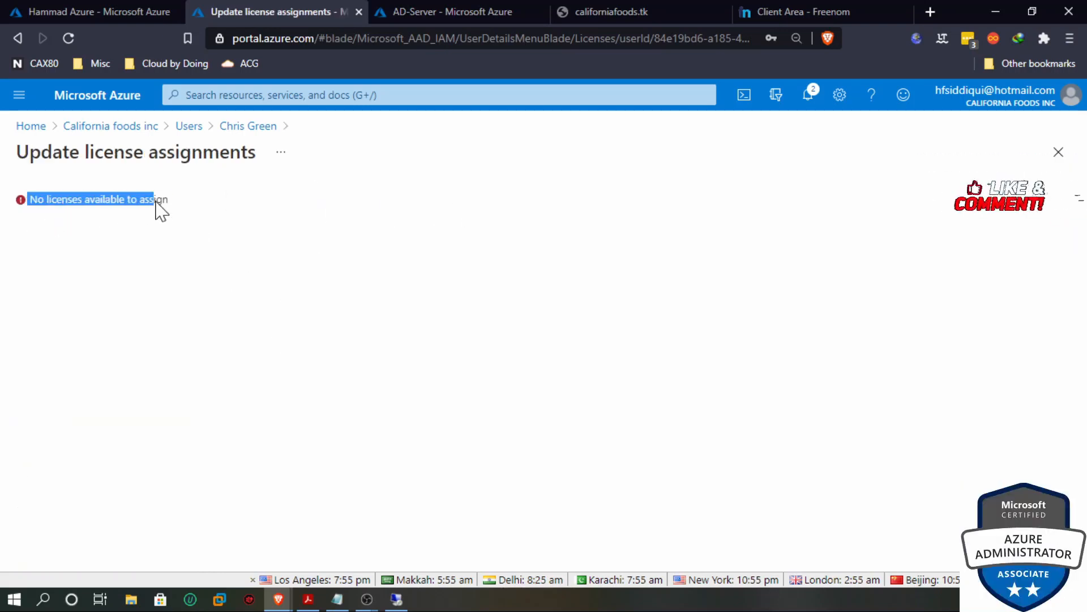
# Activate the Azure AD Premium P2 free trial for the California foods inc directory through its license management.
pyautogui.click(124, 128)
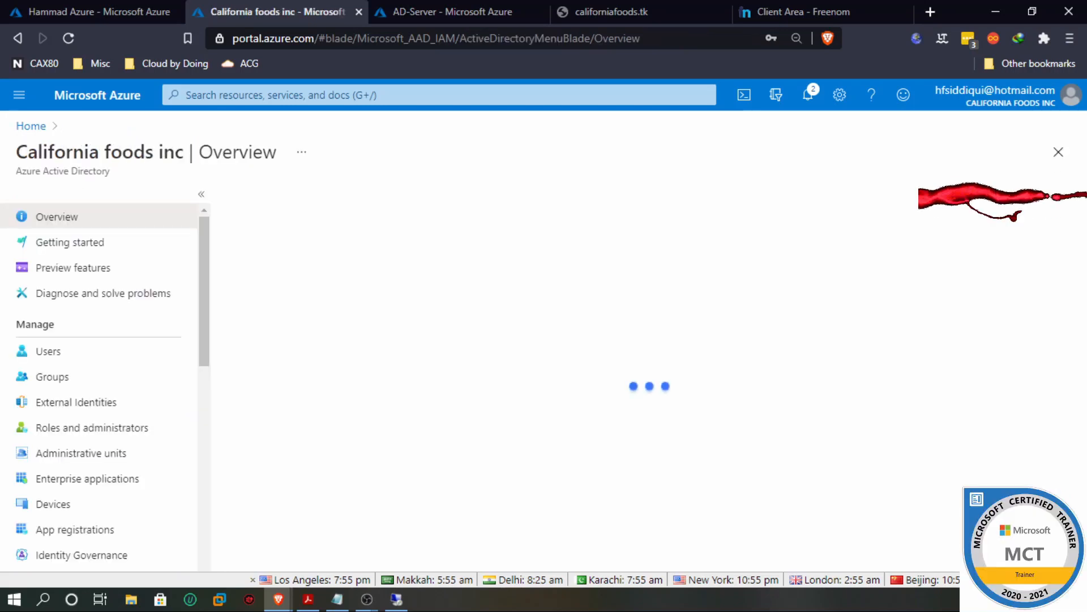
pyautogui.scroll(-7, 153, 357)
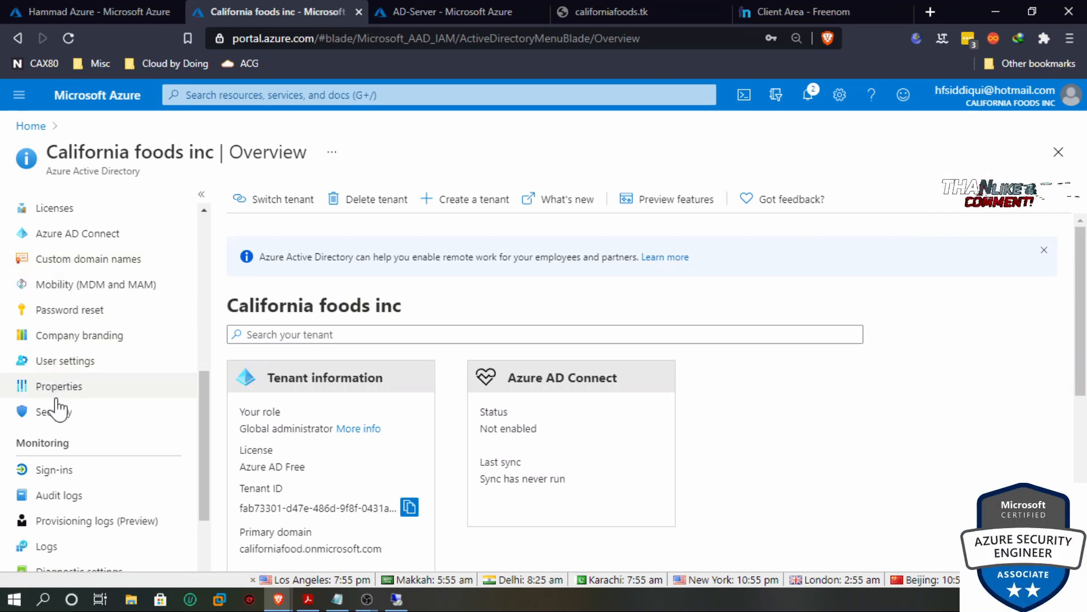
pyautogui.scroll(-2, 57, 408)
pyautogui.scroll(4, 57, 410)
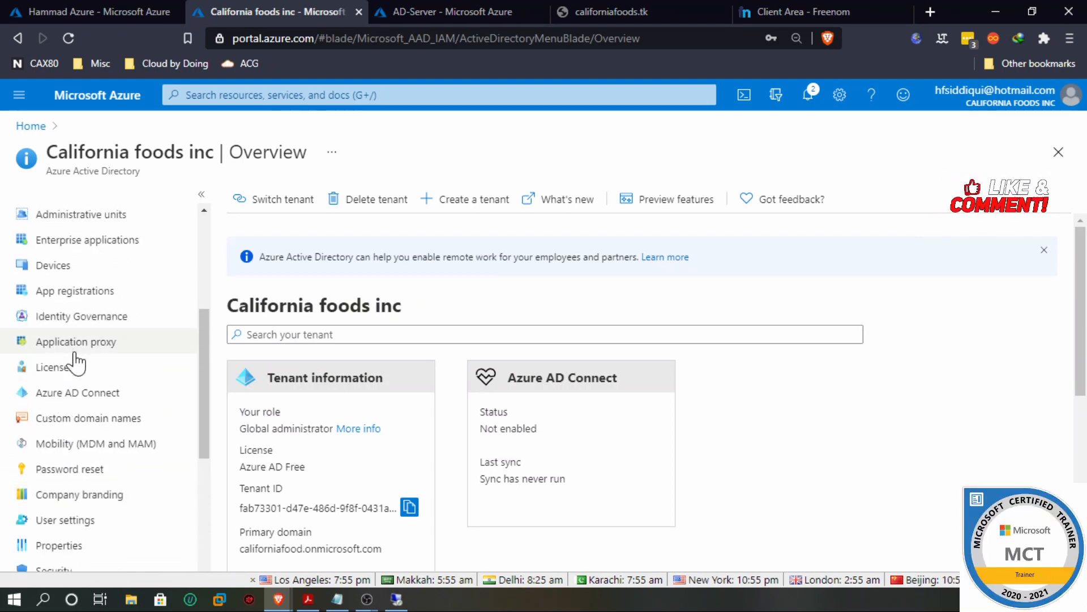
pyautogui.click(78, 366)
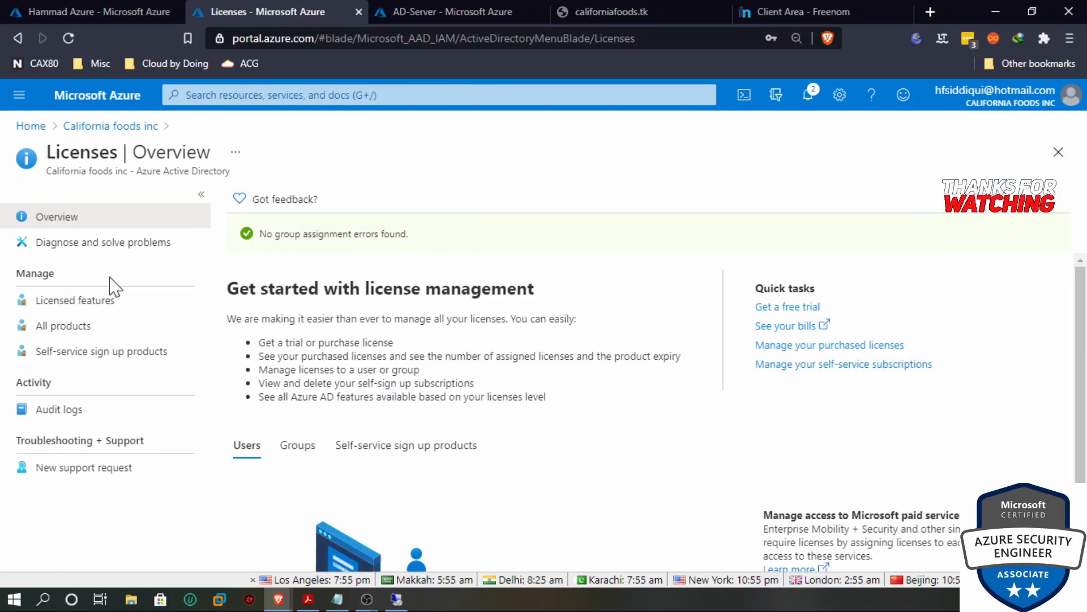
pyautogui.scroll(-2, 396, 536)
pyautogui.scroll(1, 497, 531)
pyautogui.scroll(1, 497, 531)
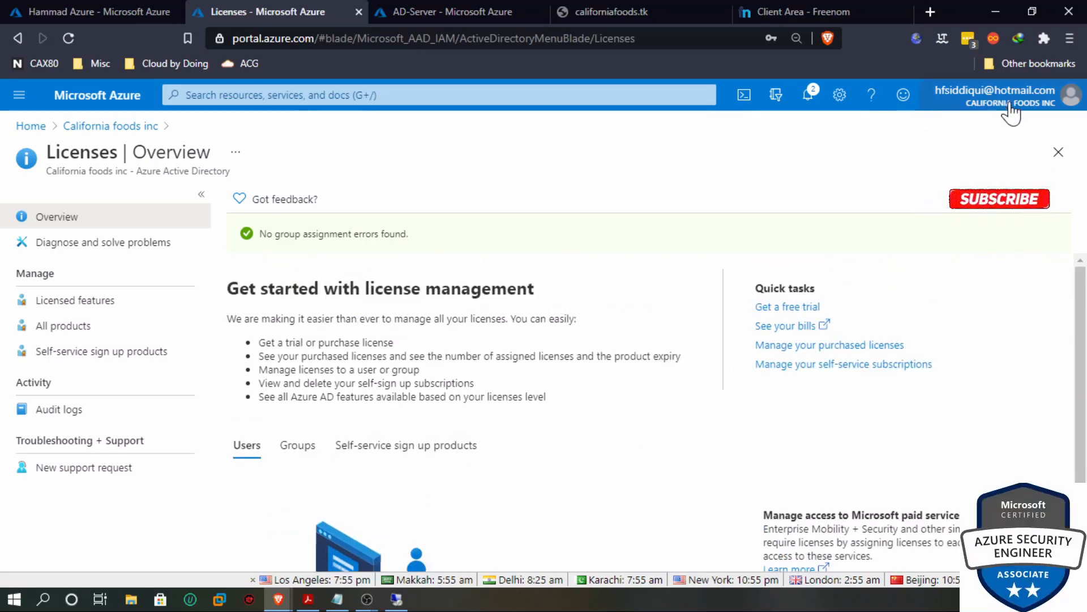
pyautogui.click(777, 309)
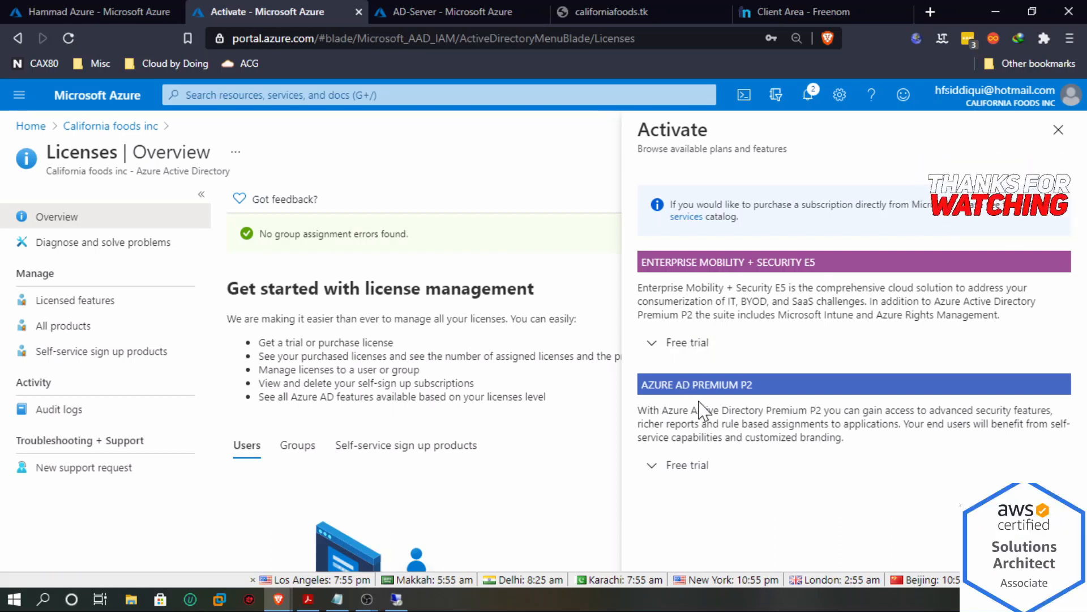
pyautogui.click(677, 469)
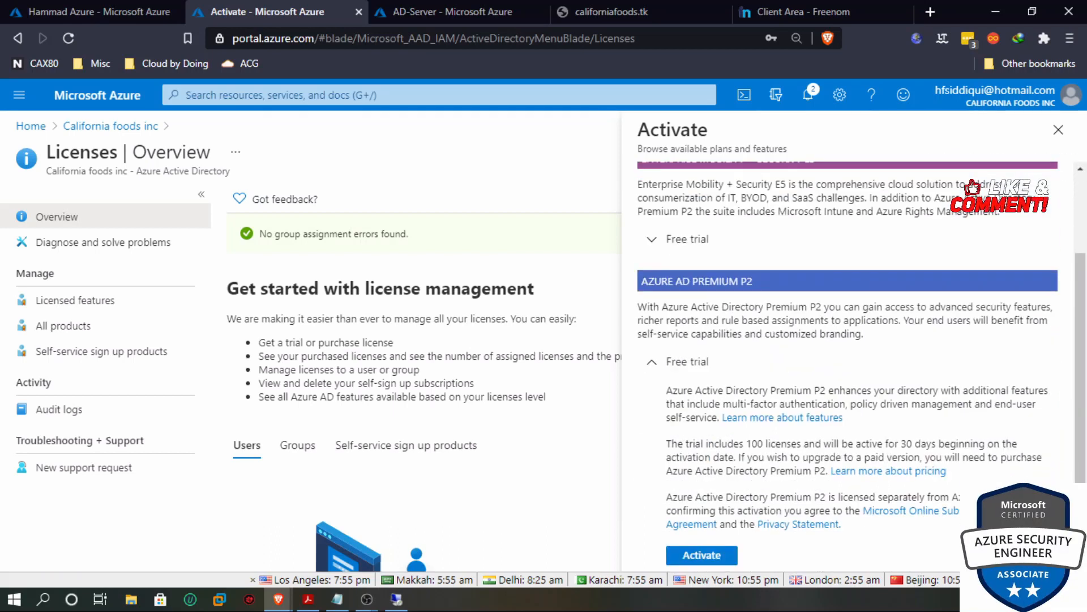
pyautogui.click(693, 555)
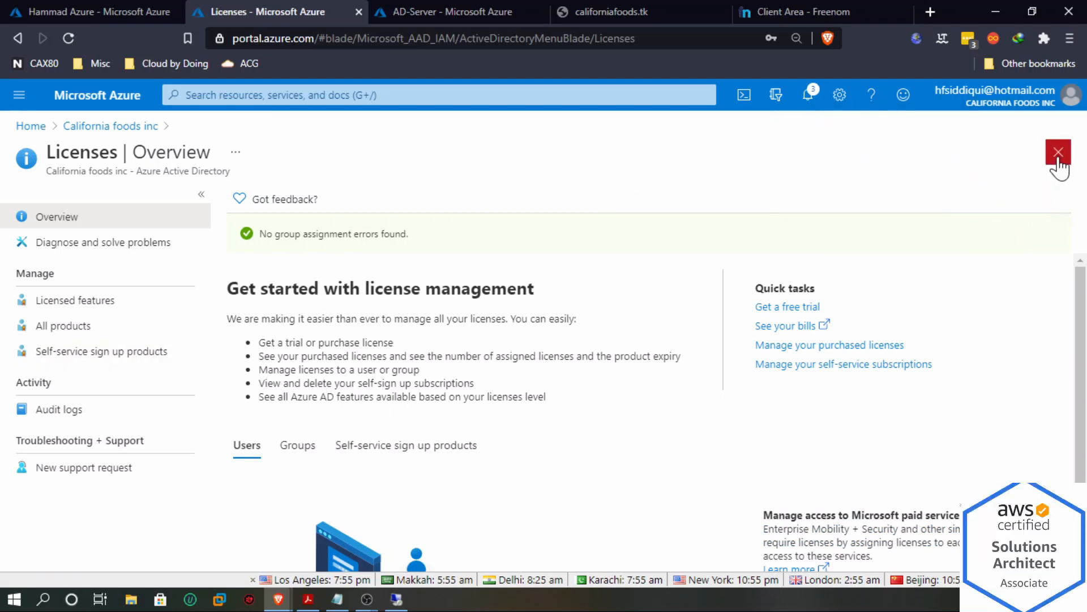
# Check the license edition in the tenant information on the California foods inc overview.
pyautogui.click(122, 126)
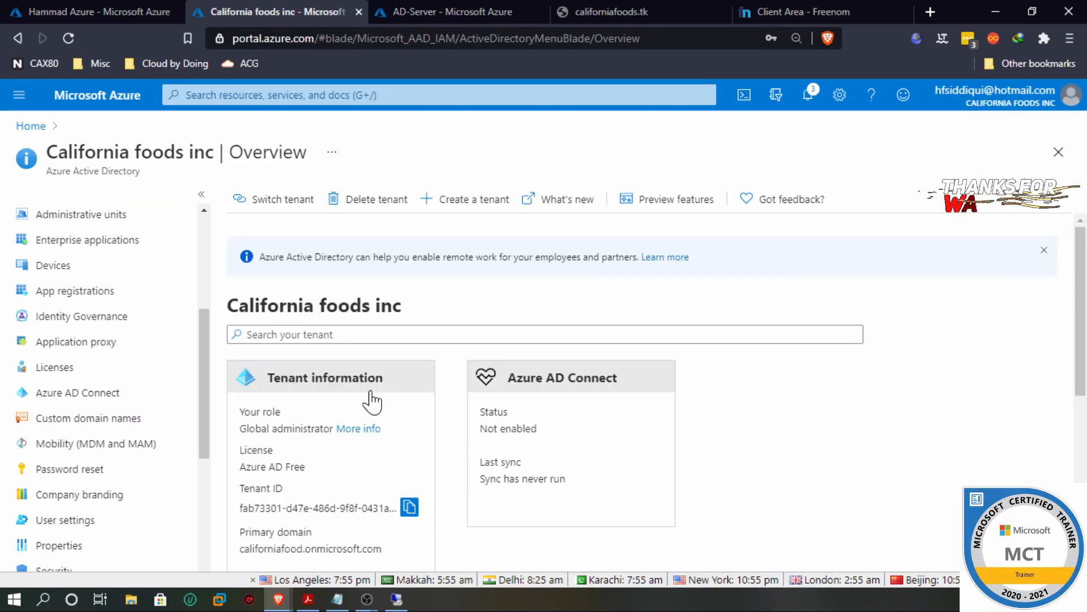
pyautogui.scroll(-4, 367, 400)
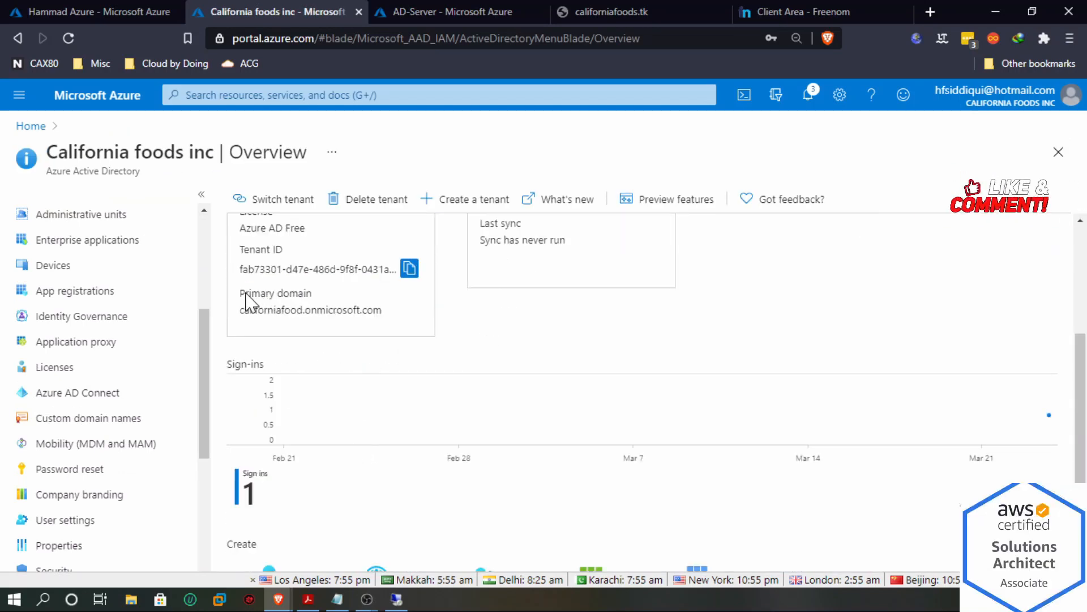
pyautogui.scroll(1, 255, 306)
pyautogui.moveTo(238, 313); pyautogui.dragTo(236, 312)
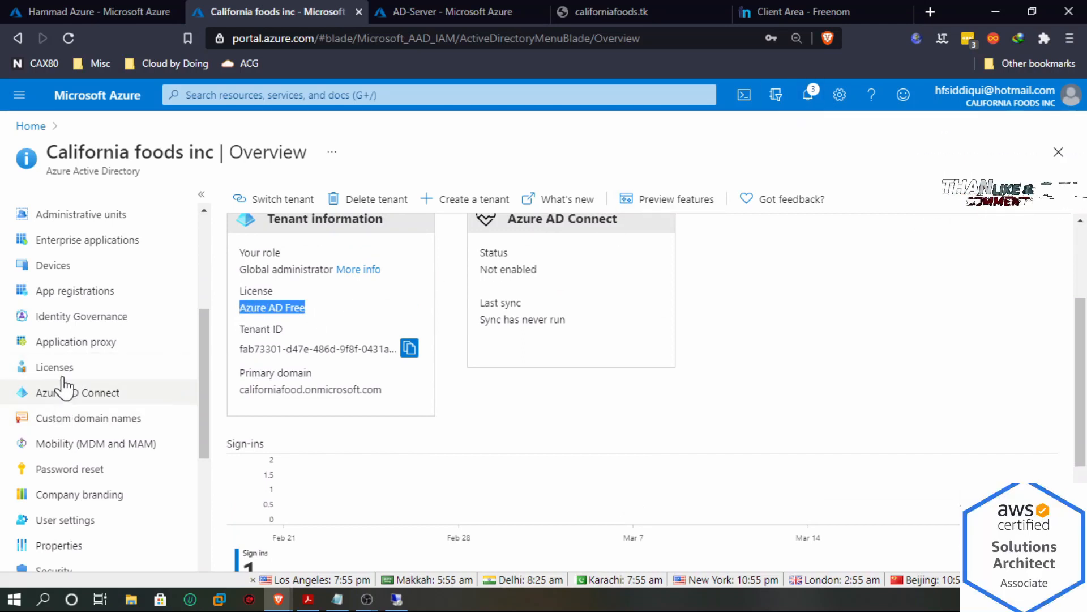
# Try to verify the custom domain californiafoods.tk in California foods inc, and return to the list of custom domain names.
pyautogui.click(121, 392)
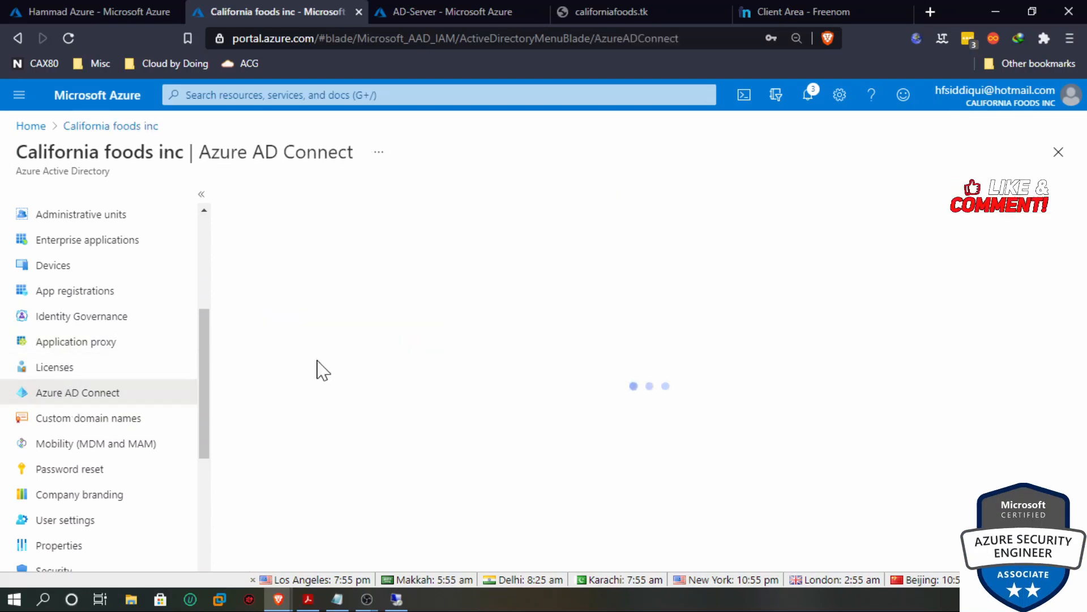
pyautogui.click(61, 420)
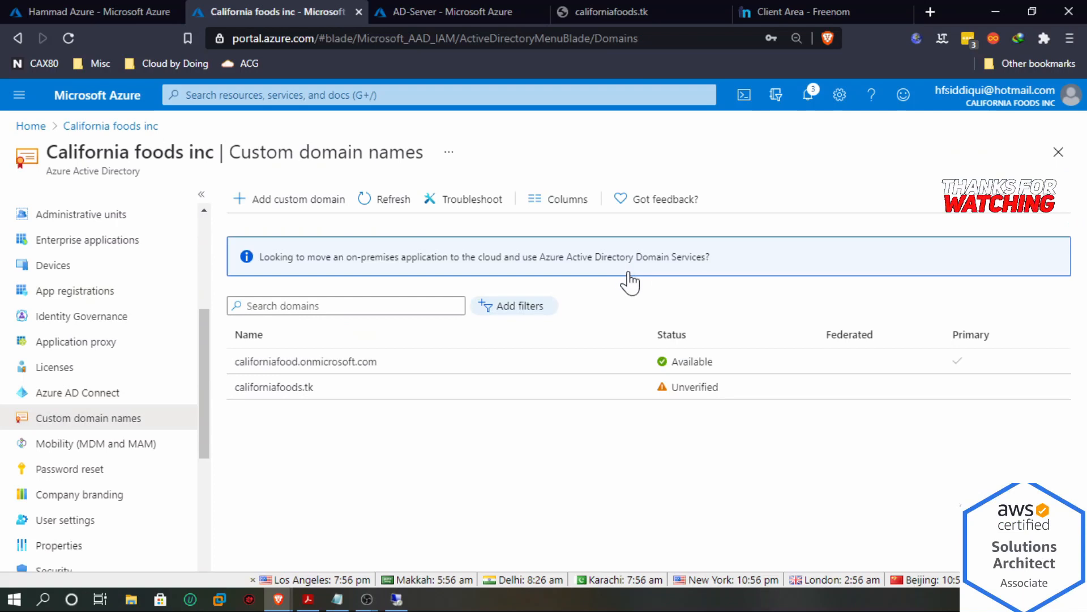
pyautogui.click(553, 392)
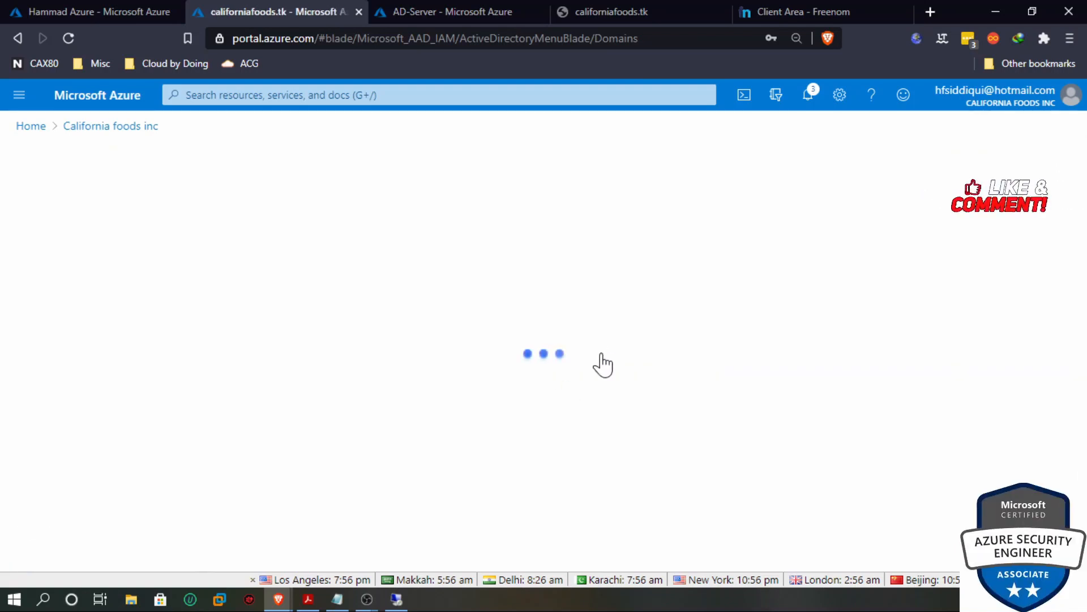
pyautogui.click(54, 548)
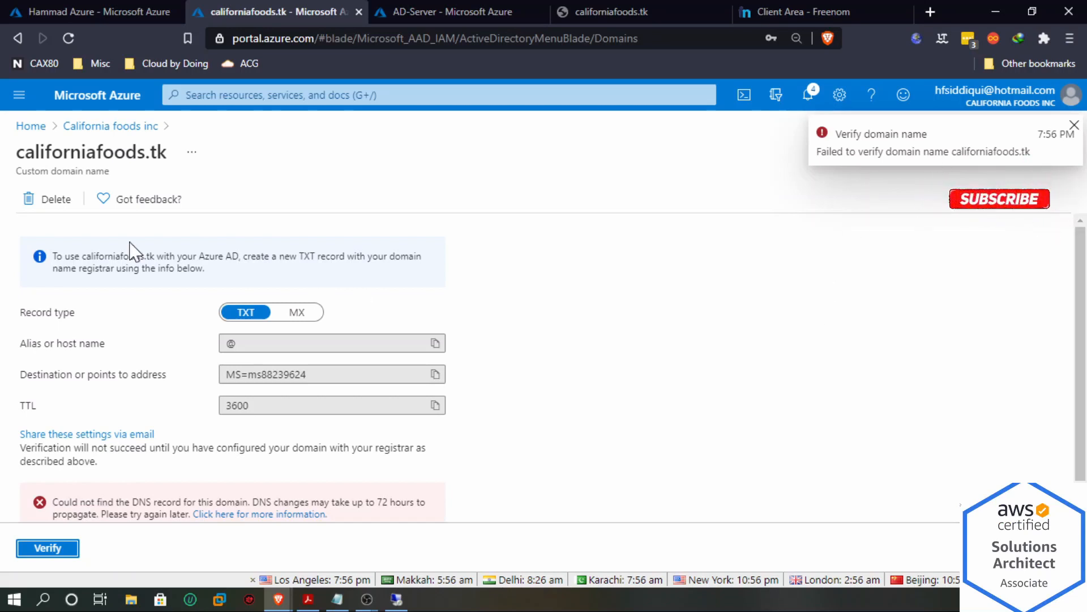
pyautogui.click(103, 126)
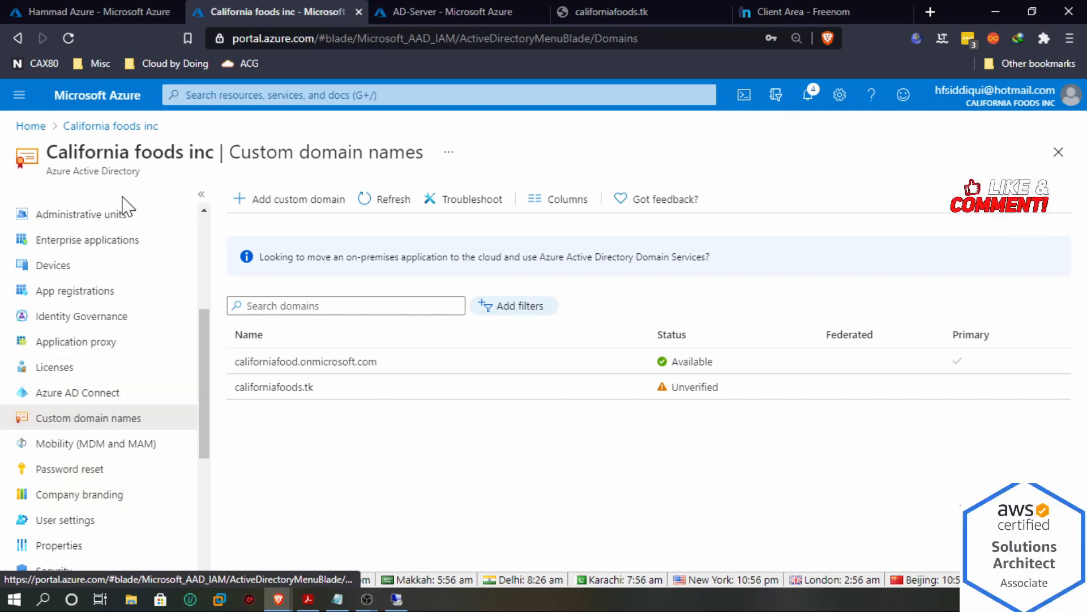
# Switch the portal to the account owner's other directory, and switch back to California foods inc to reload it.
pyautogui.click(775, 96)
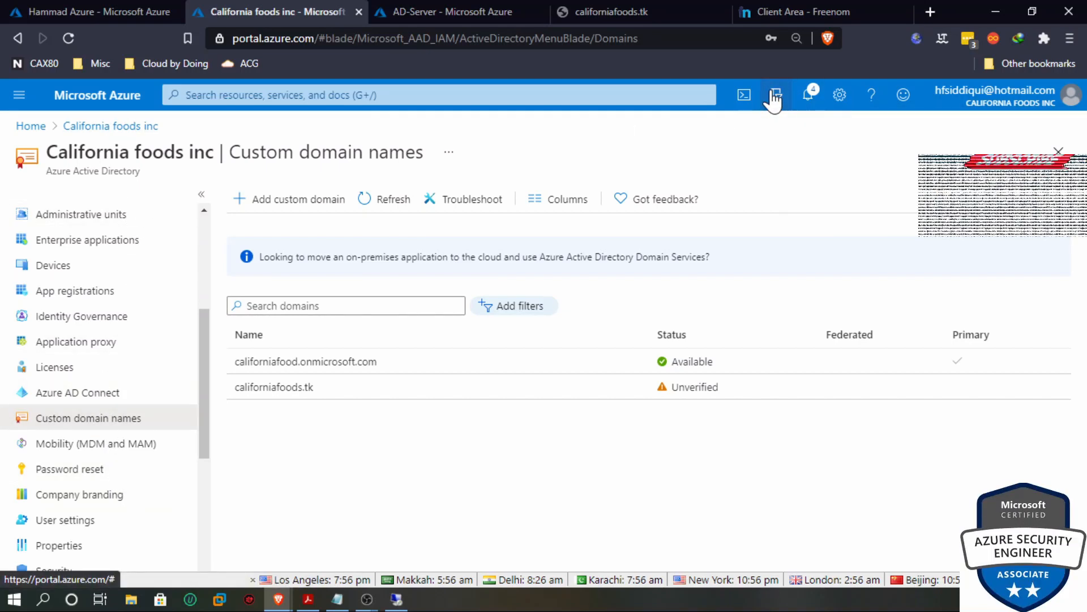
pyautogui.click(879, 470)
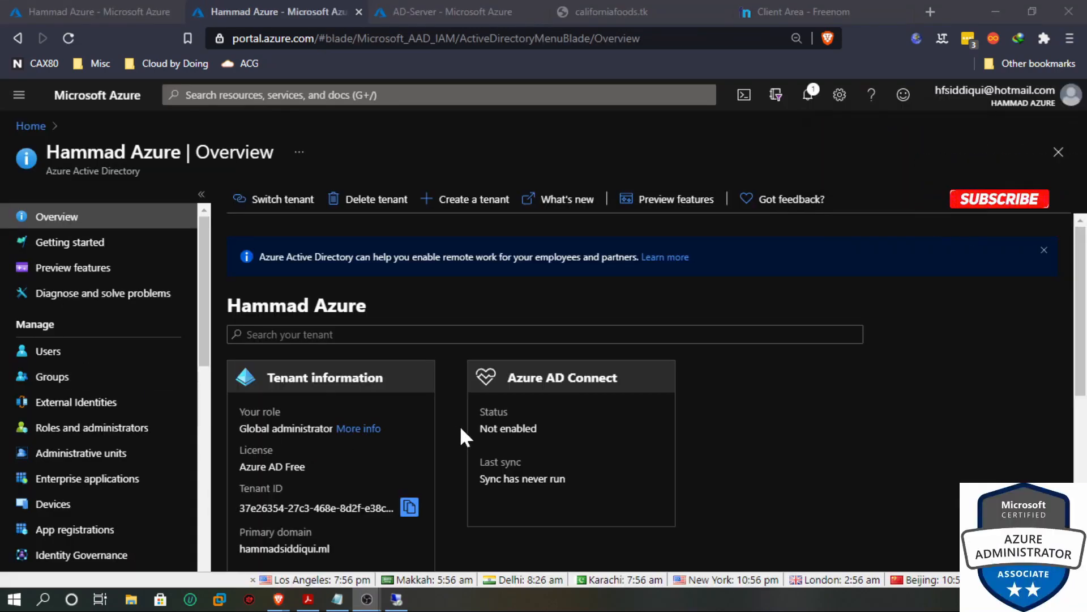
pyautogui.click(805, 102)
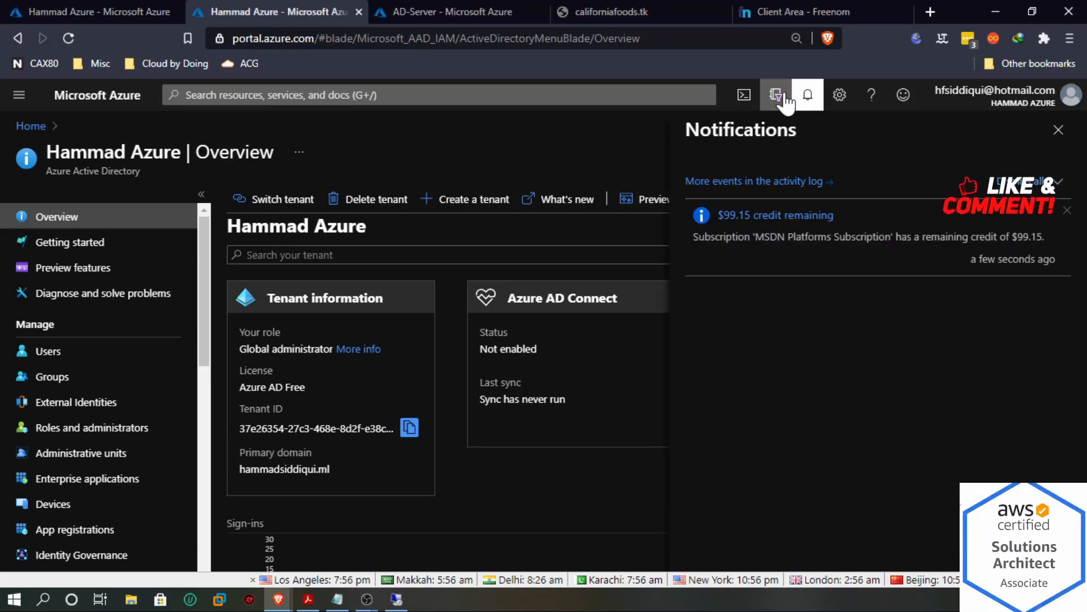
pyautogui.click(776, 97)
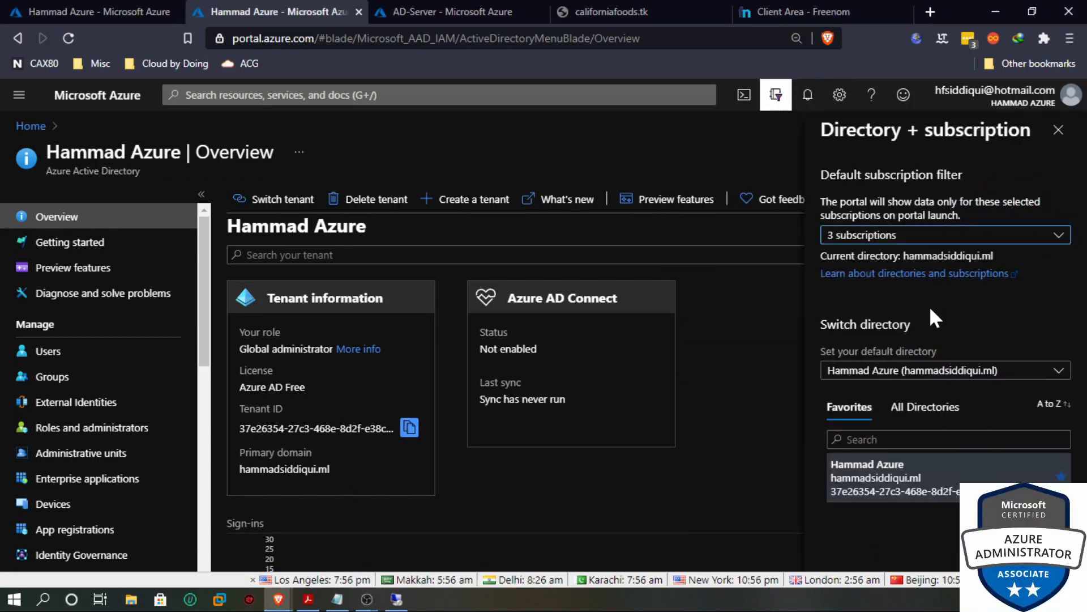
pyautogui.click(921, 409)
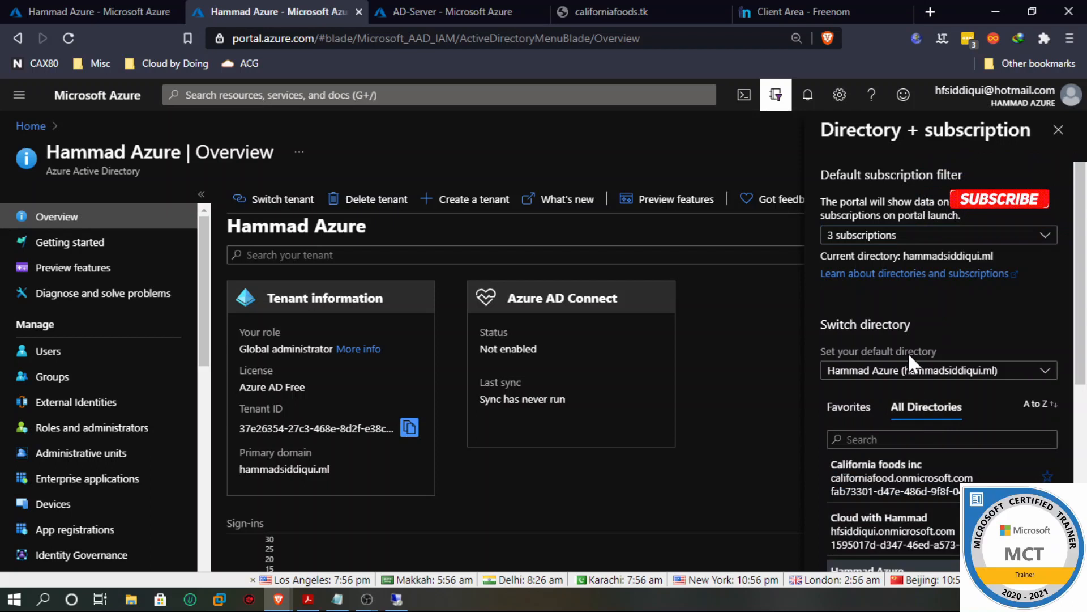
pyautogui.scroll(-3, 908, 352)
pyautogui.click(906, 320)
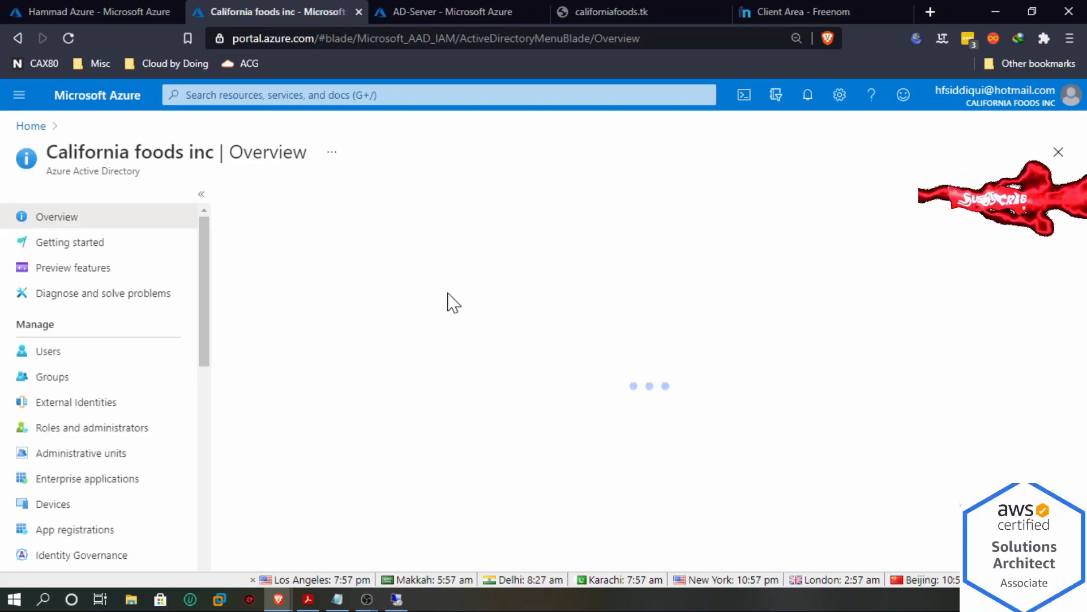
# Recheck the license edition in the tenant information of California foods inc after switching directories.
pyautogui.scroll(-3, 369, 359)
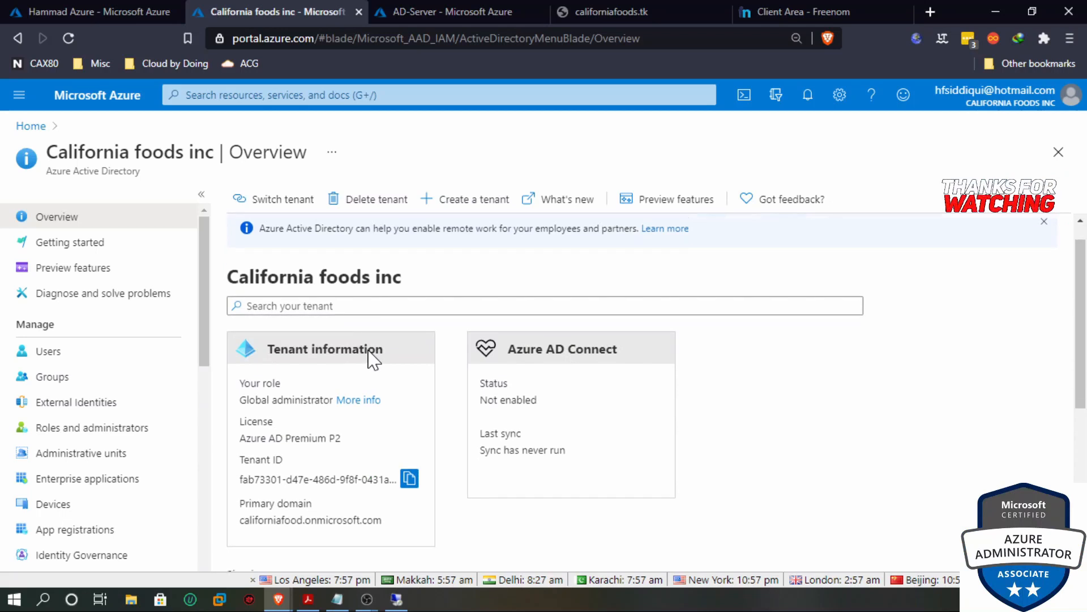
pyautogui.moveTo(279, 311); pyautogui.dragTo(247, 312)
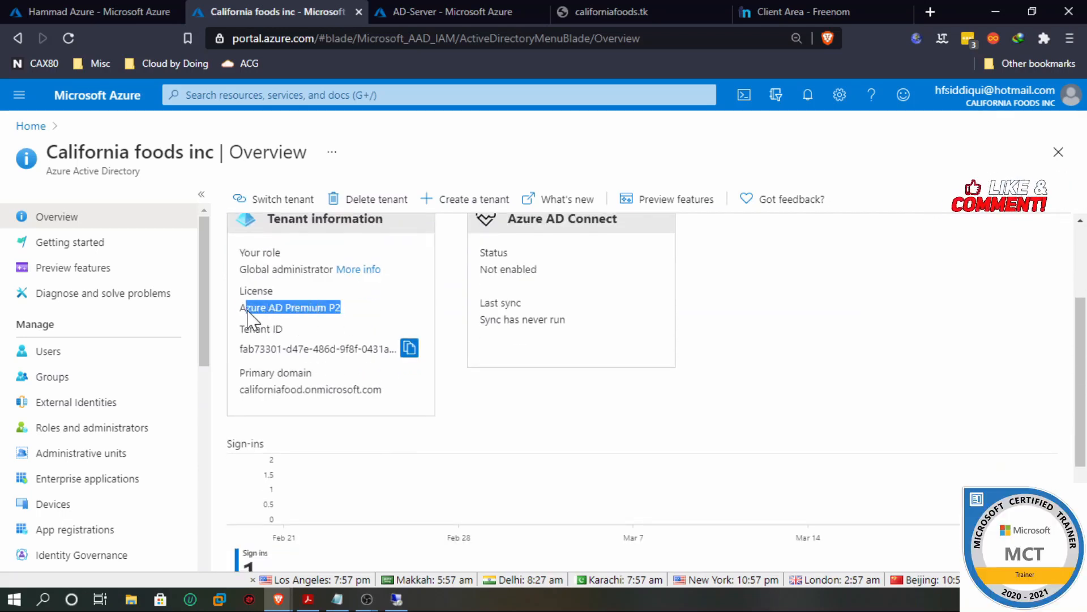
pyautogui.scroll(3, 352, 441)
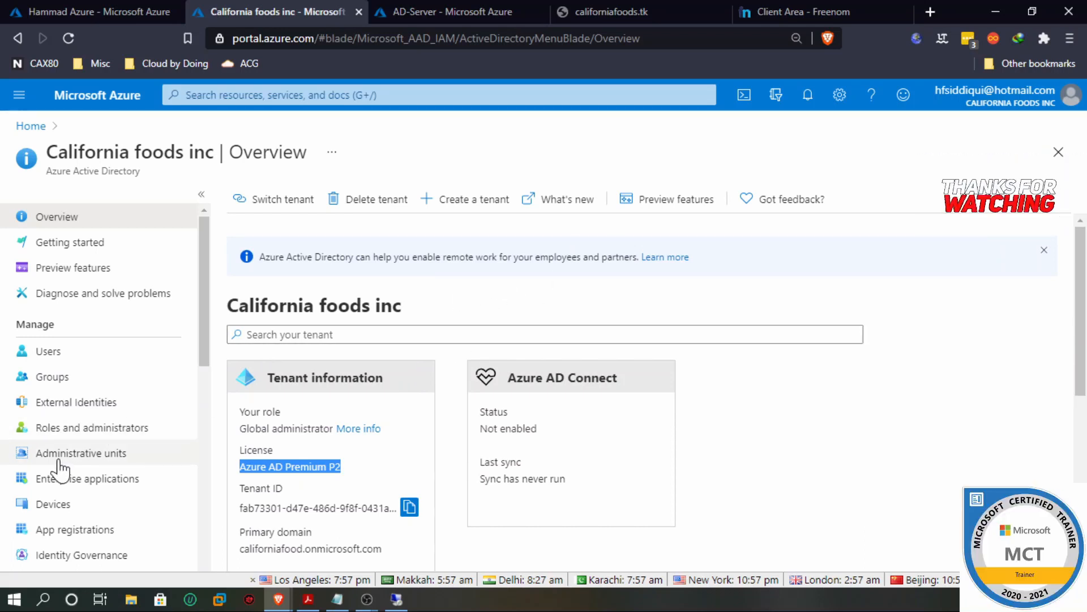
# Retry the verification of californiafoods.tk from the custom domain names, and dismiss the resulting notification.
pyautogui.scroll(-4, 55, 428)
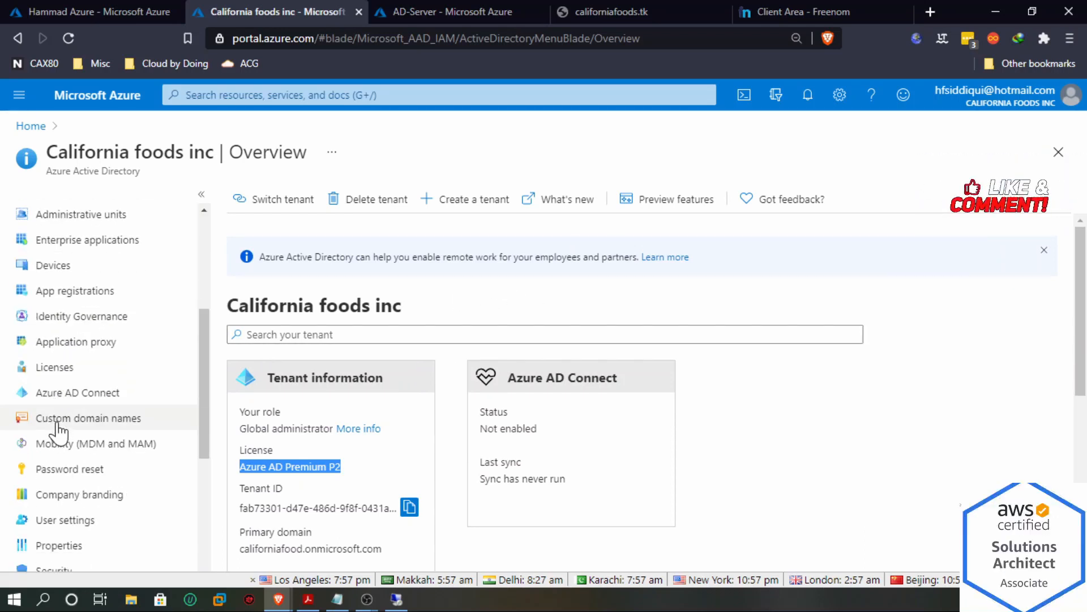
pyautogui.click(54, 420)
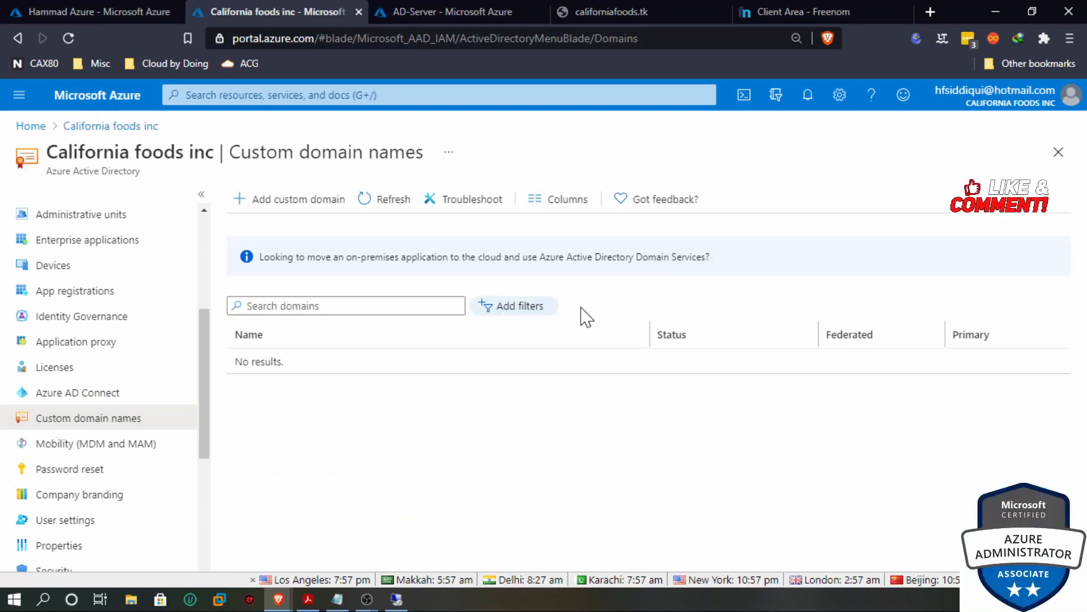
pyautogui.click(474, 395)
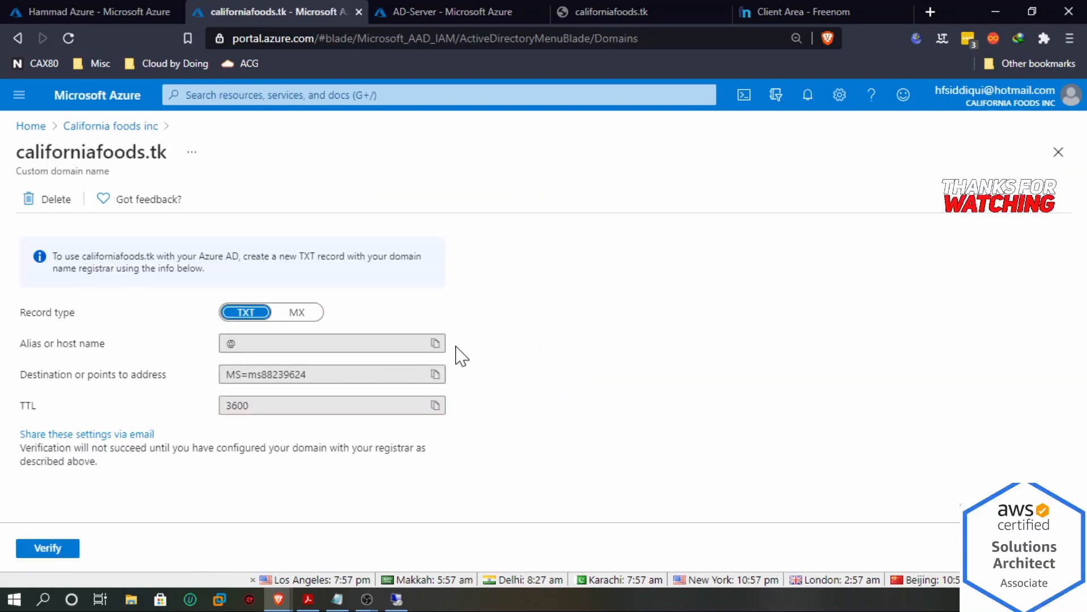
pyautogui.click(68, 551)
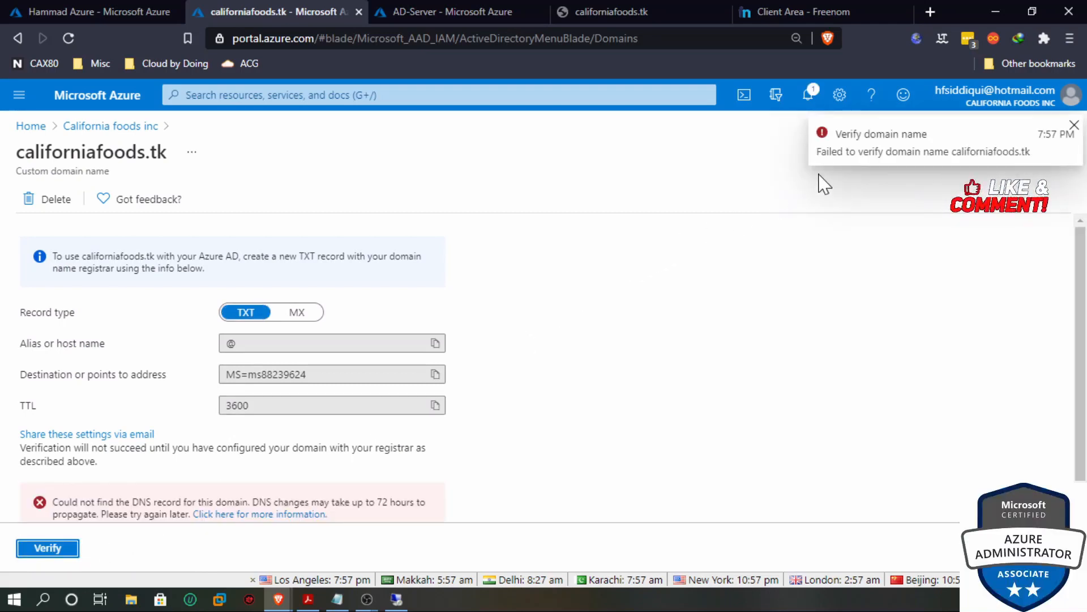
pyautogui.click(1074, 125)
# Switch to the Freenom DNS management of californiafoods.tk and delete its existing TXT record, confirming the removal.
pyautogui.click(785, 12)
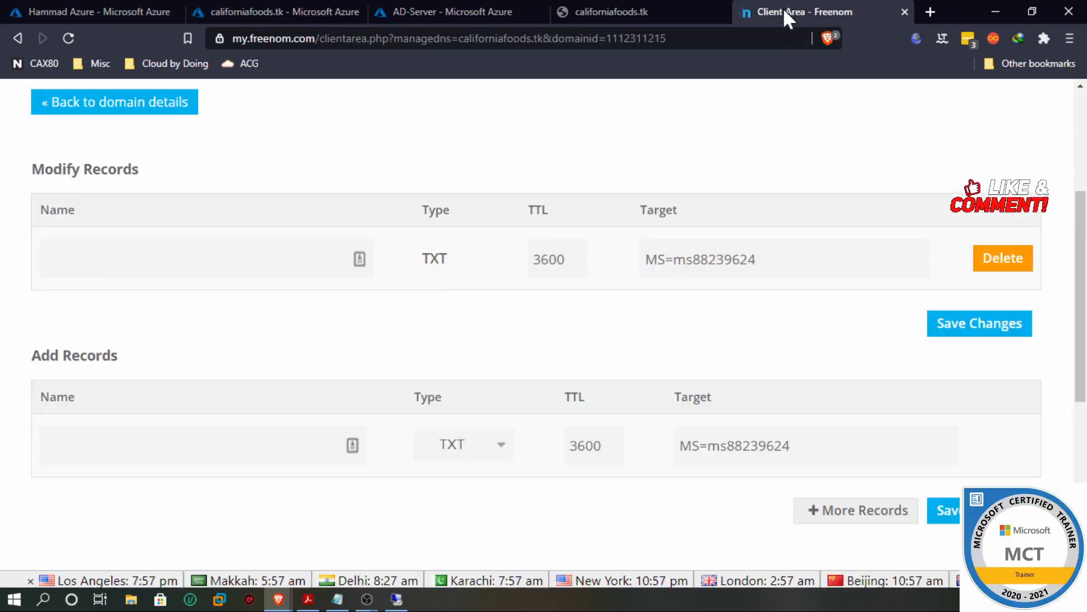
pyautogui.click(1003, 258)
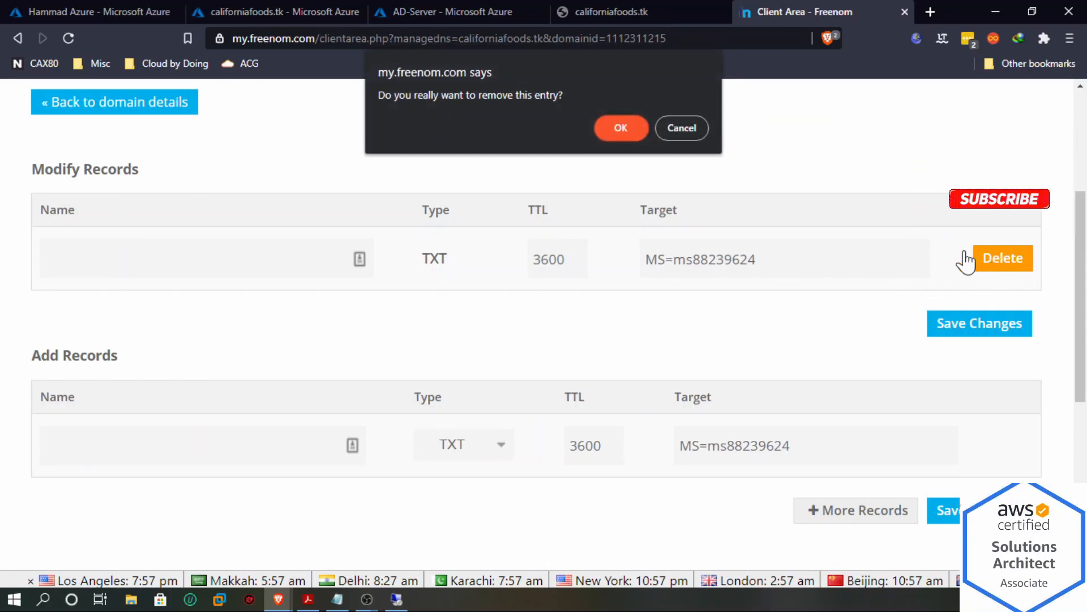
pyautogui.click(627, 127)
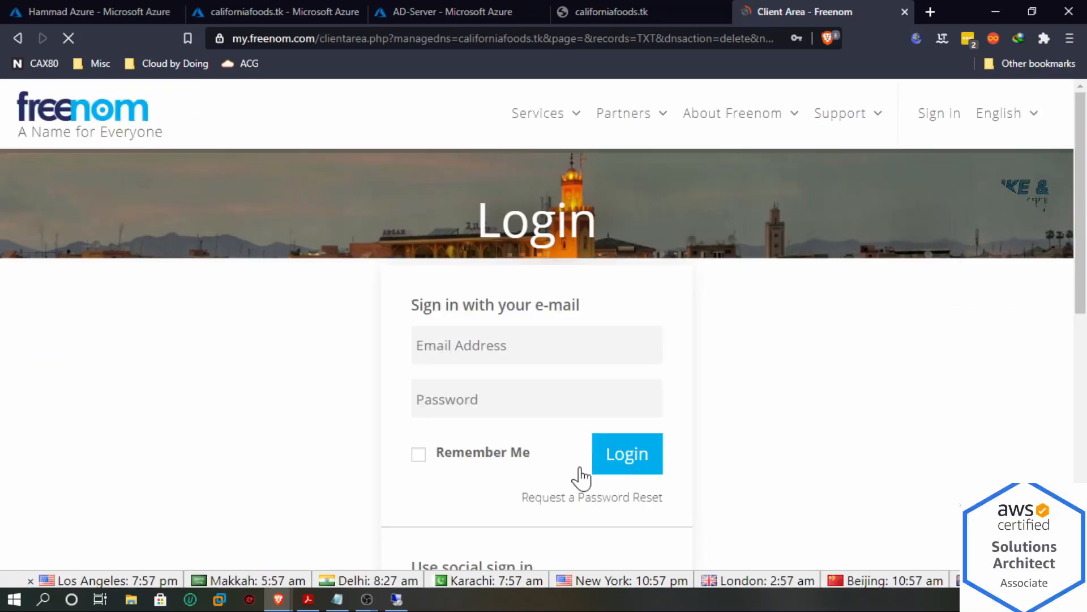
# Sign in to the Freenom client area again with the account's e-mail address and password.
pyautogui.click(534, 348)
pyautogui.click(519, 399)
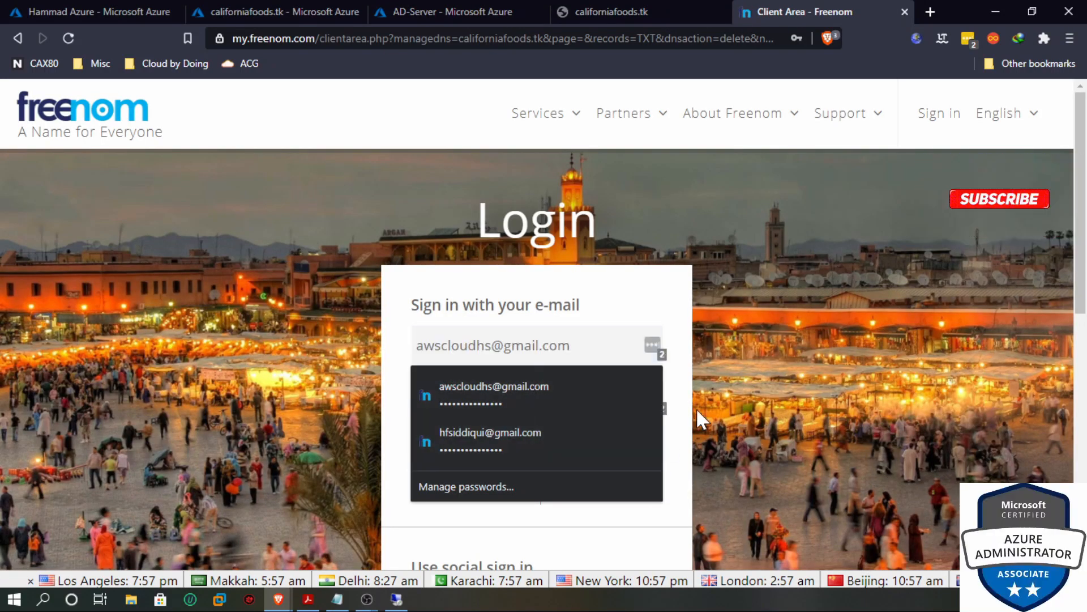
pyautogui.click(698, 289)
pyautogui.click(609, 459)
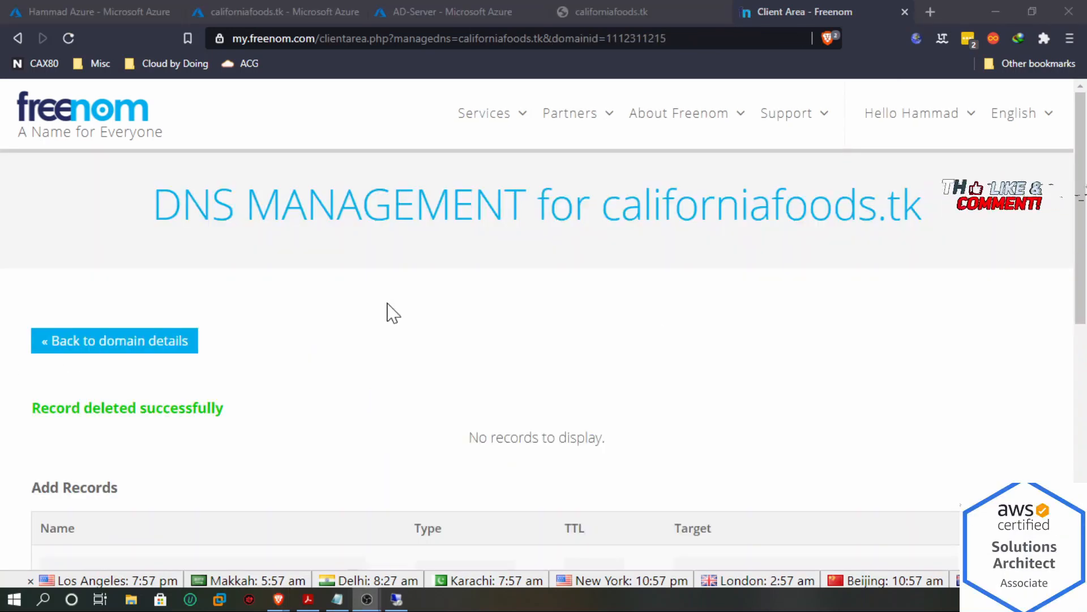
# Add a TXT record for californiafoods.tk in Freenom with TTL 3600 and the domain verification value copied from Azure as target, and save it.
pyautogui.scroll(-4, 351, 317)
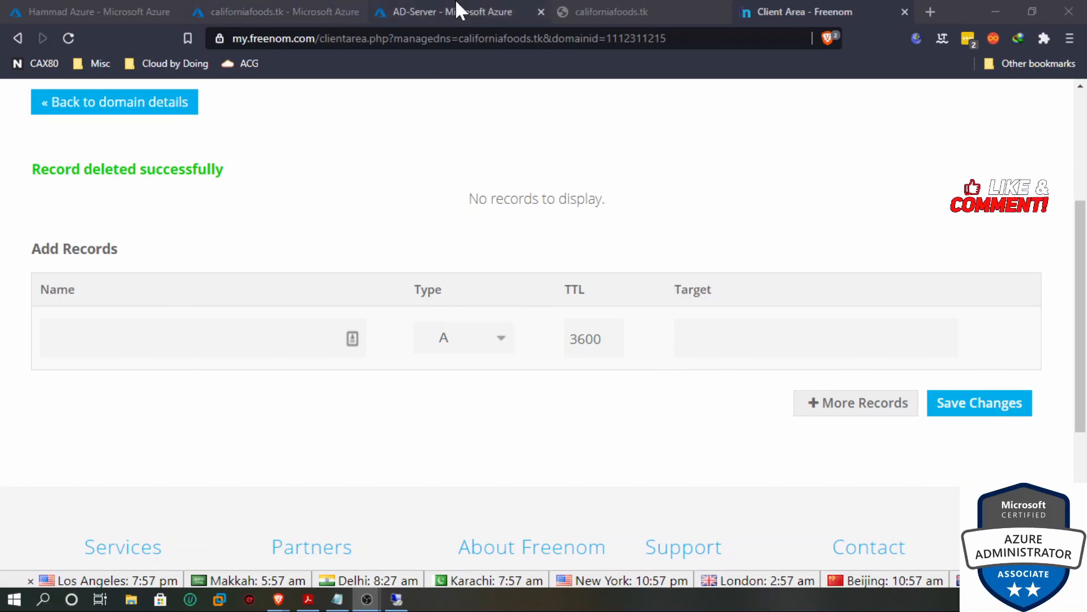
pyautogui.click(441, 12)
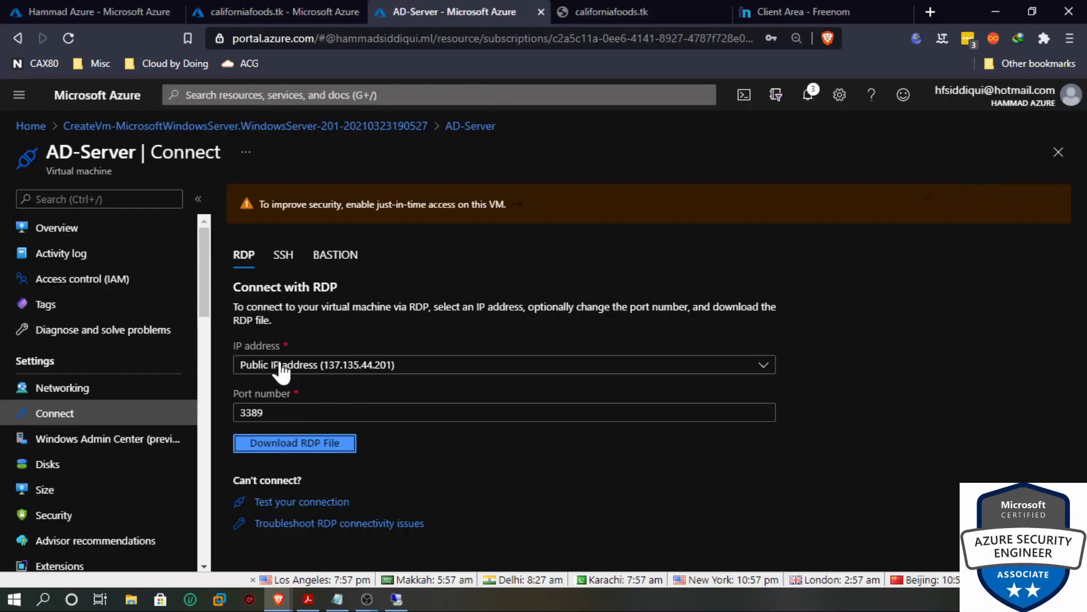
pyautogui.click(282, 13)
pyautogui.click(435, 374)
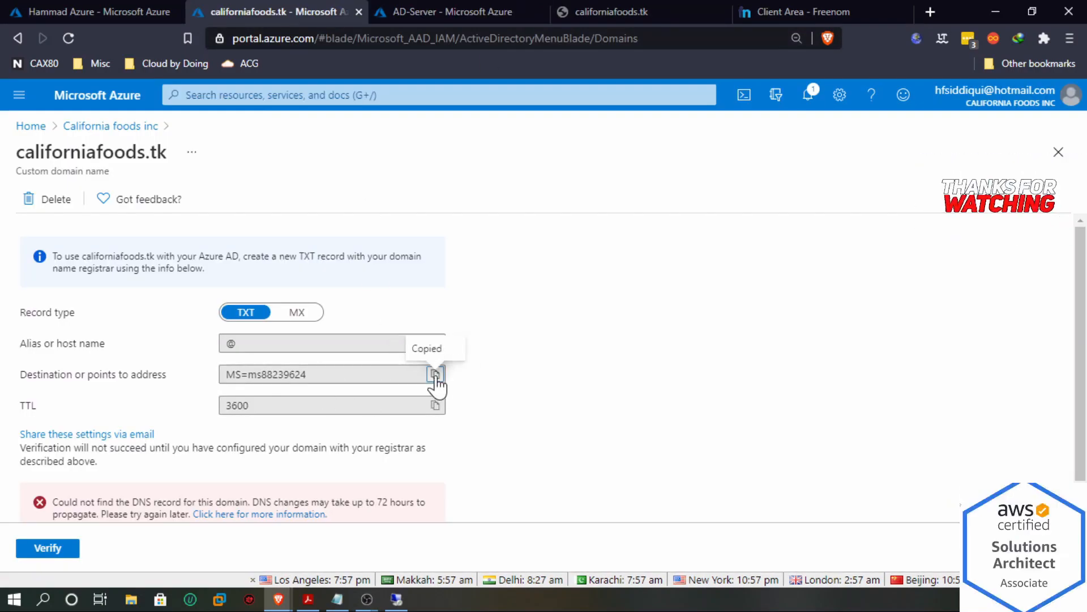
pyautogui.click(789, 16)
pyautogui.click(803, 340)
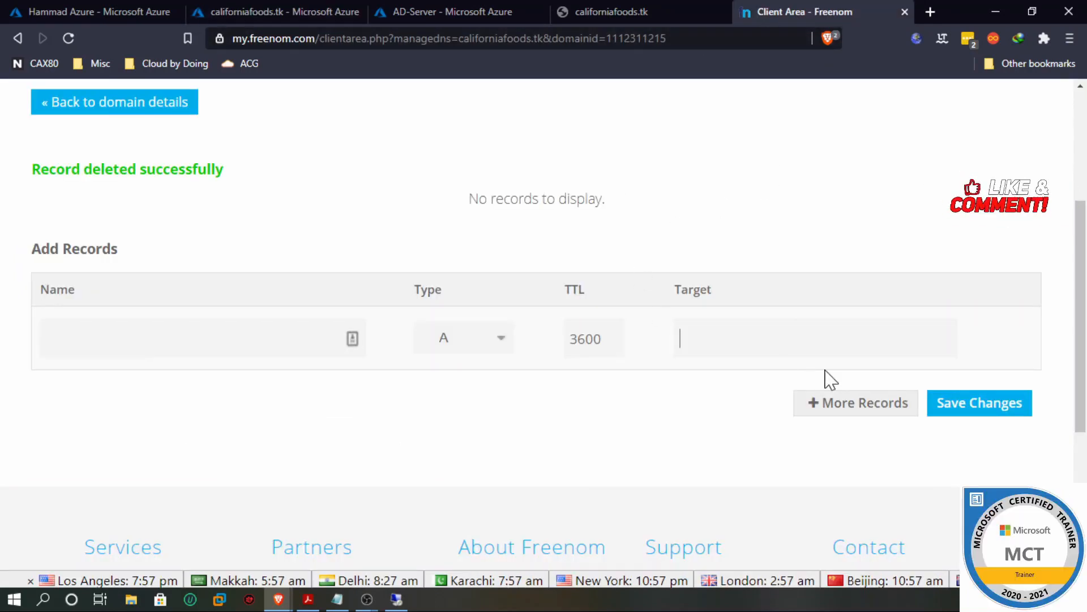
pyautogui.hotkey('ctrl', 'v')
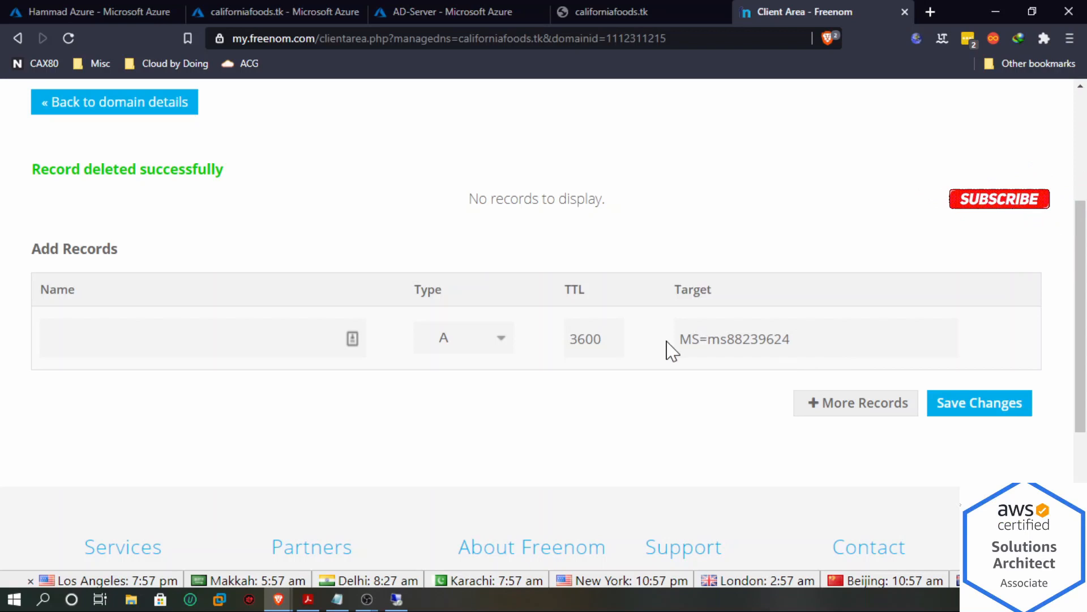
pyautogui.click(509, 346)
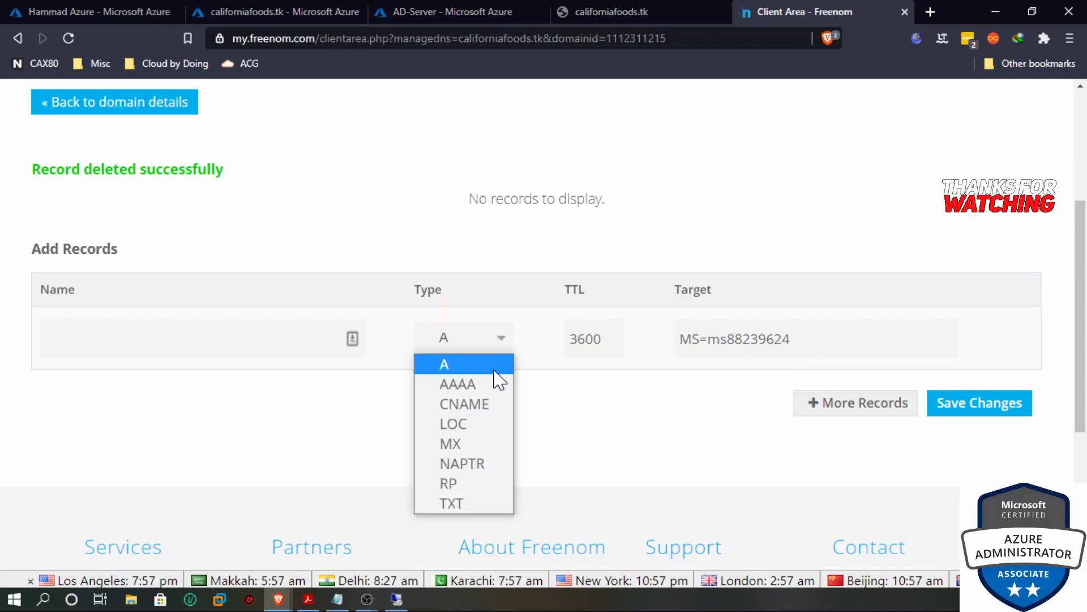
pyautogui.click(459, 504)
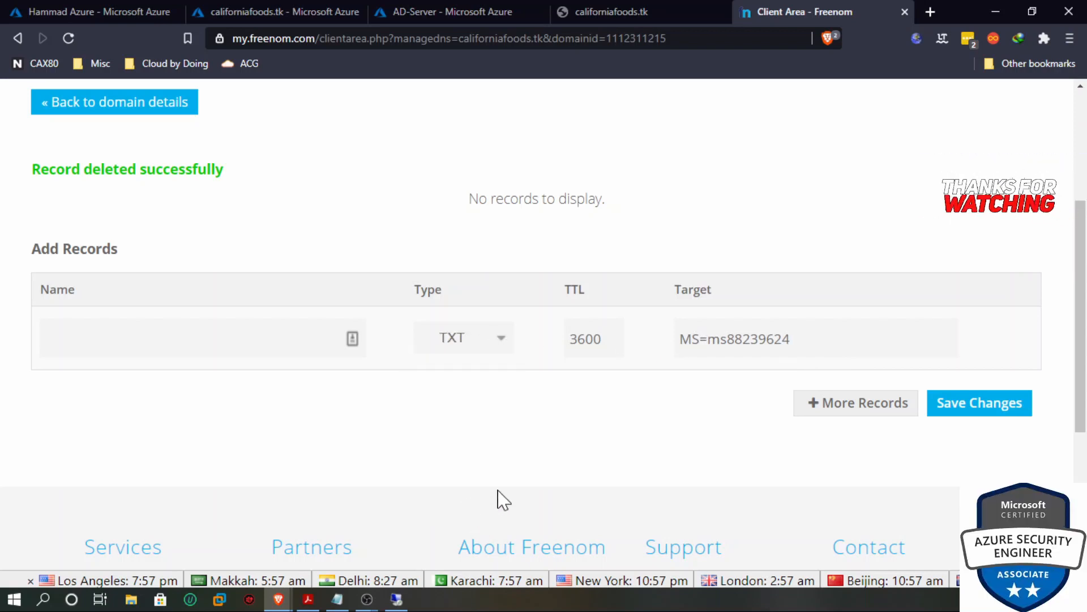
pyautogui.click(962, 405)
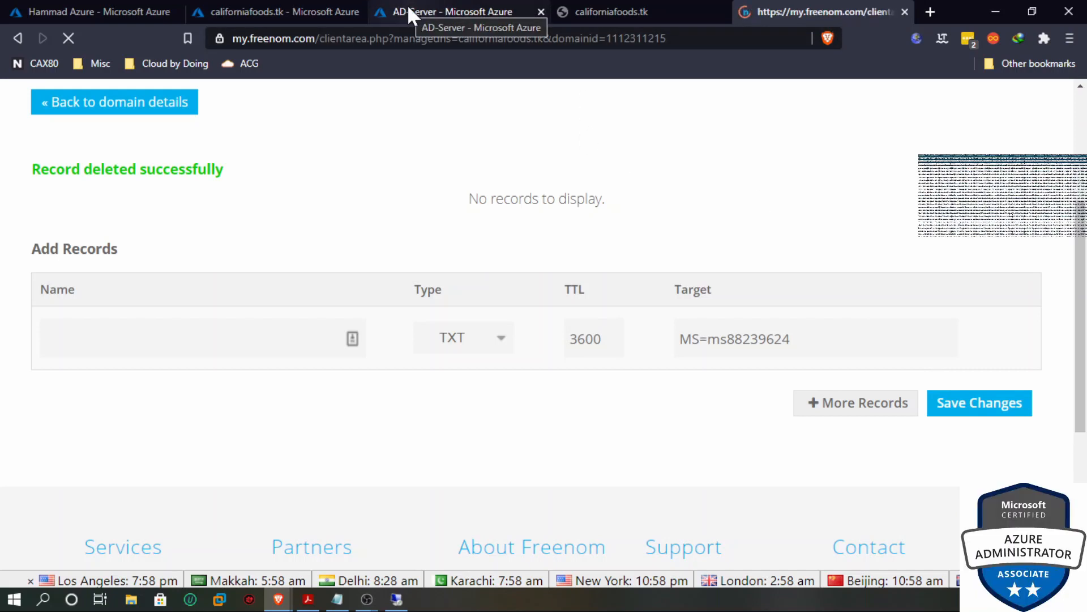
pyautogui.scroll(-1, 568, 241)
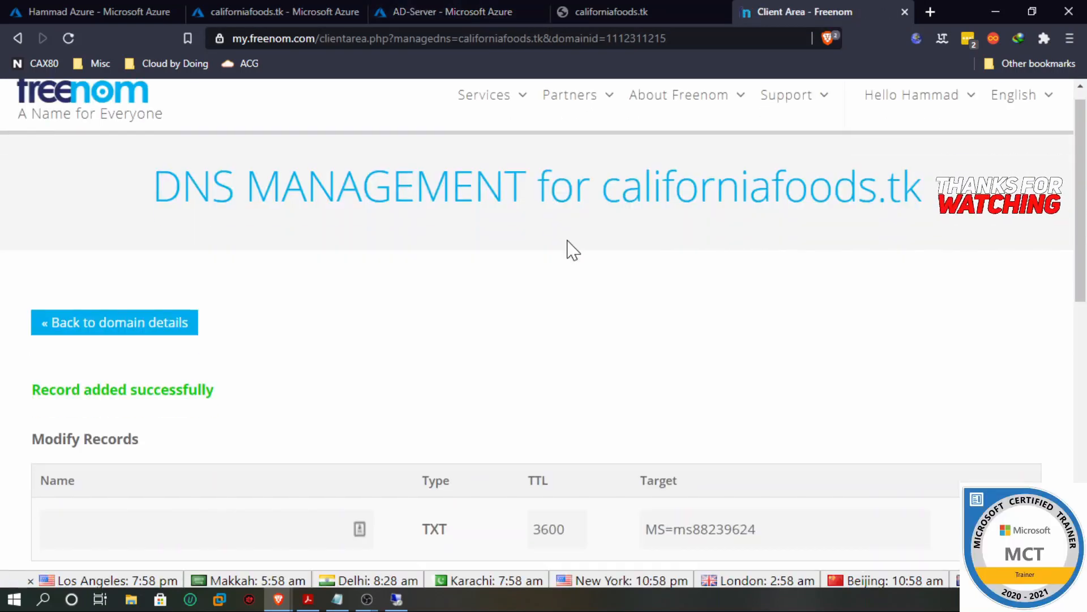
# Return to the Azure portal, leave the californiafoods.tk verification page and open the groups list of California foods inc.
pyautogui.click(460, 12)
pyautogui.click(290, 13)
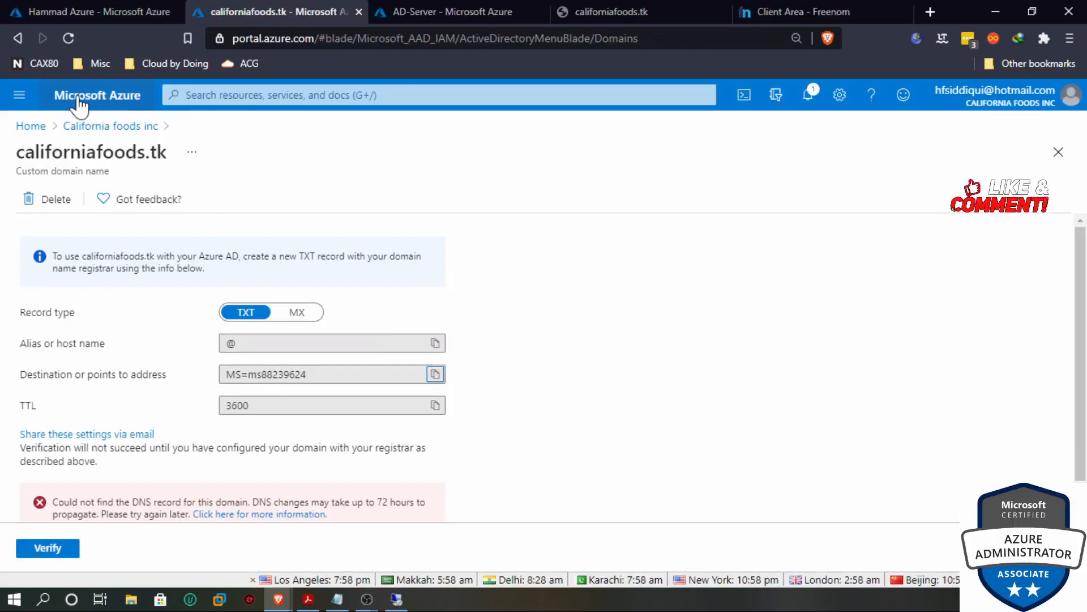
pyautogui.click(19, 94)
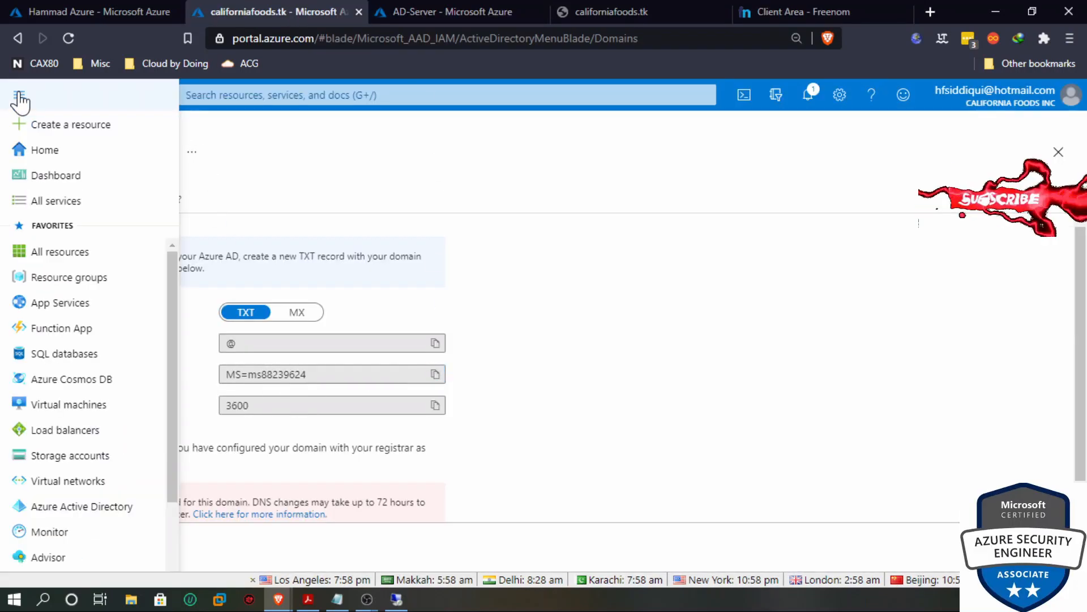
pyautogui.click(229, 138)
pyautogui.click(108, 126)
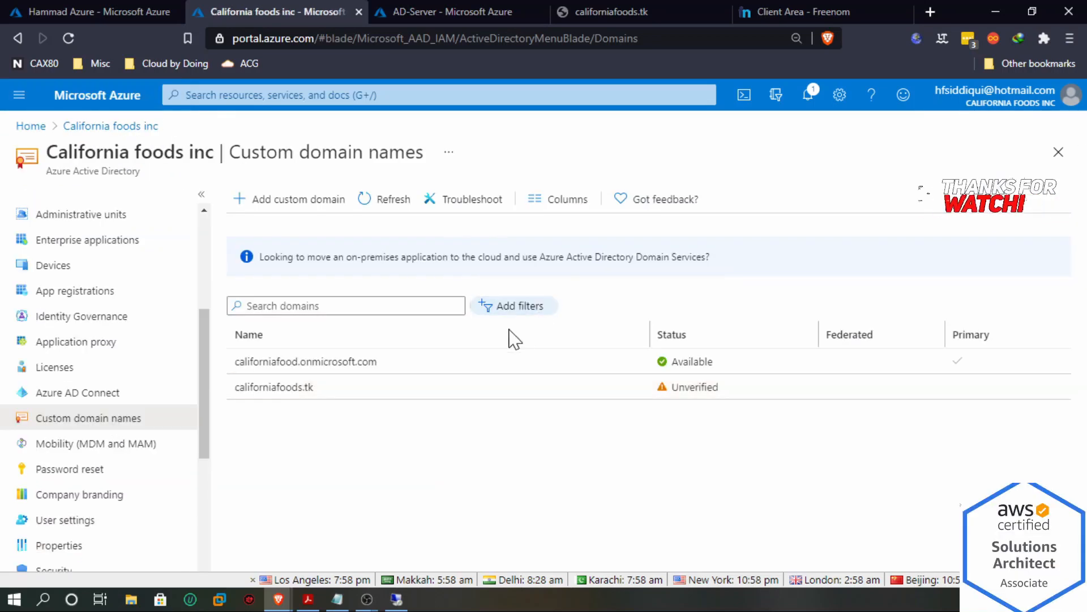
pyautogui.scroll(5, 139, 306)
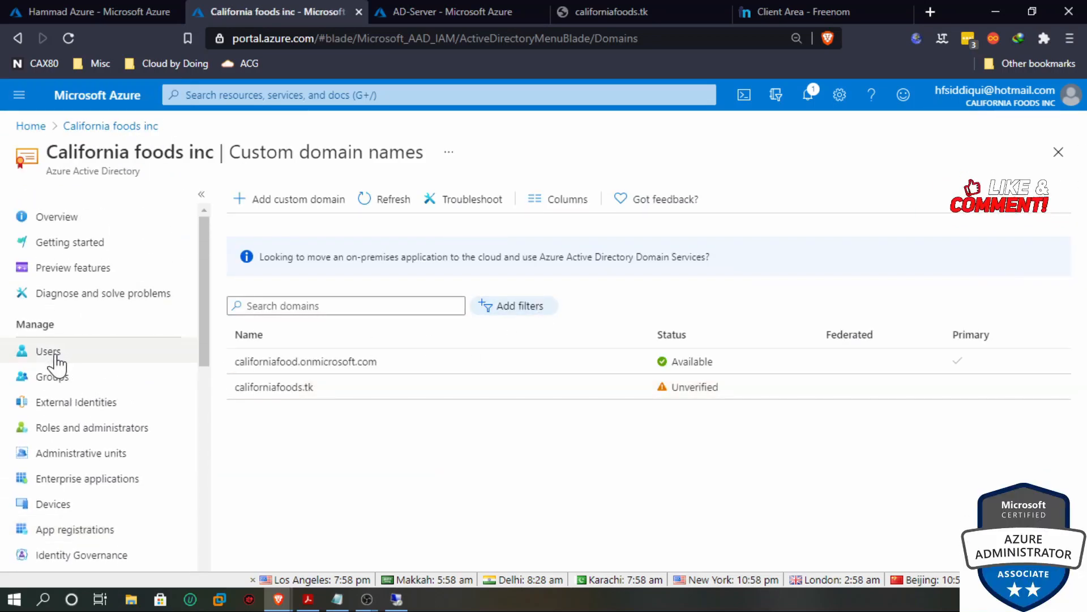
pyautogui.click(55, 378)
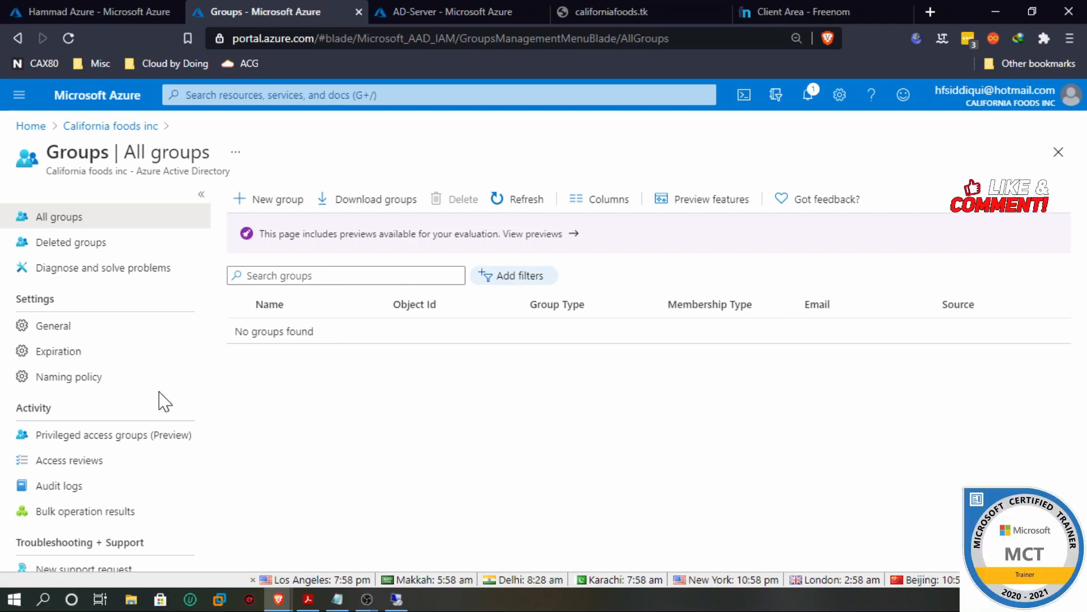
pyautogui.scroll(-1, 159, 392)
pyautogui.scroll(1, 79, 272)
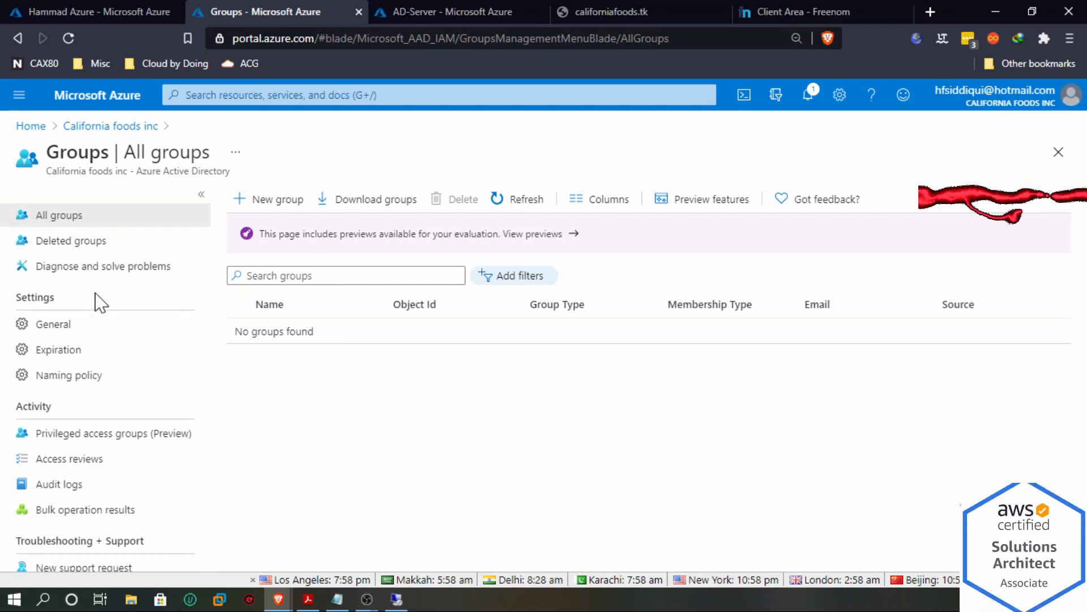
# Open the form for a new group in California foods inc and examine the available group types.
pyautogui.click(265, 201)
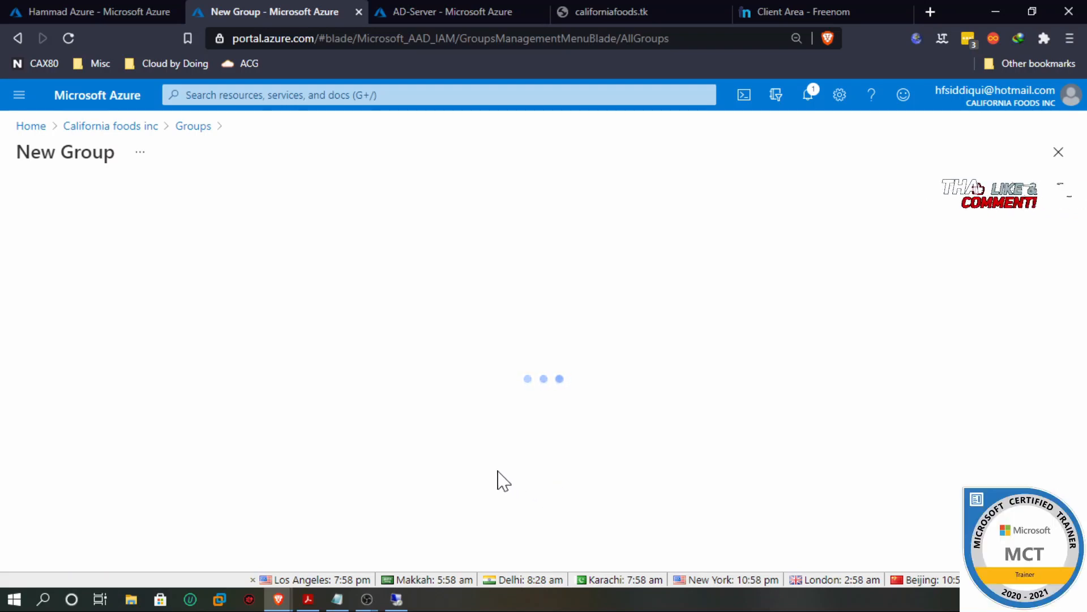
pyautogui.scroll(-1, 156, 424)
pyautogui.scroll(1, 208, 379)
pyautogui.click(157, 230)
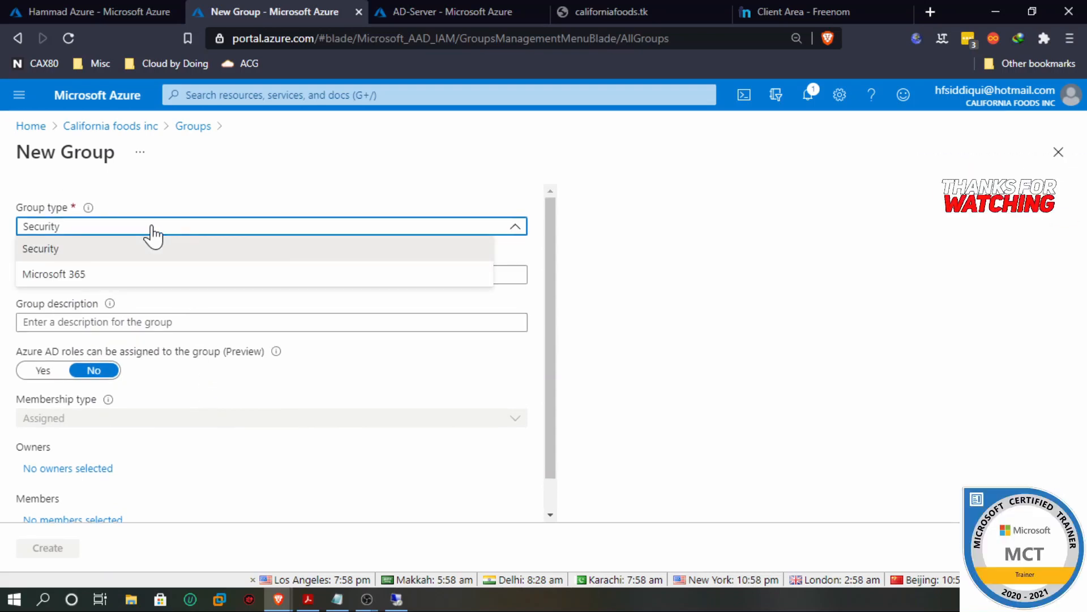
pyautogui.click(647, 303)
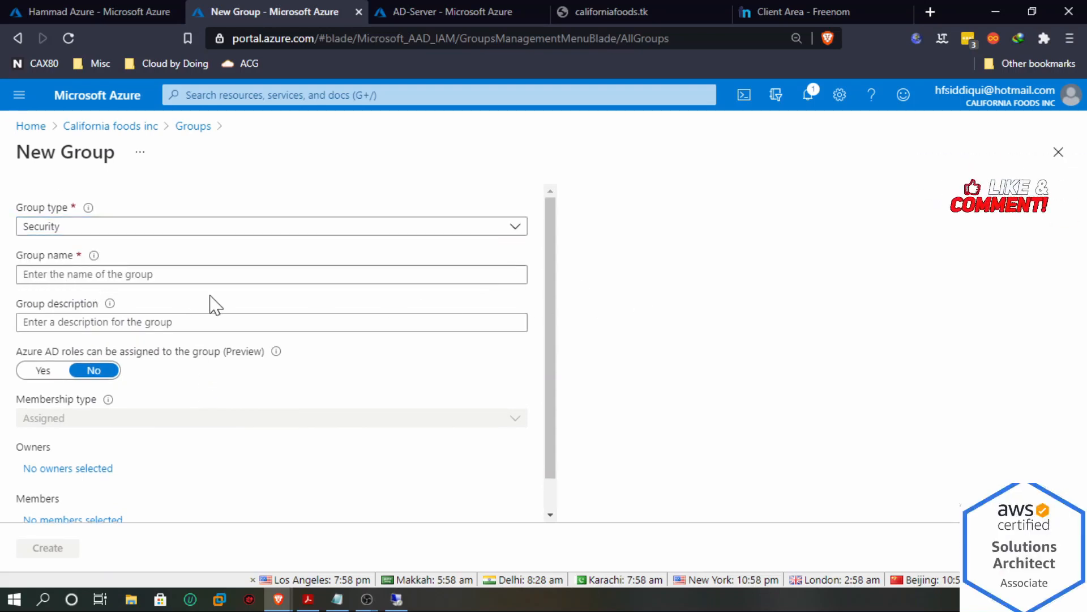
pyautogui.click(155, 322)
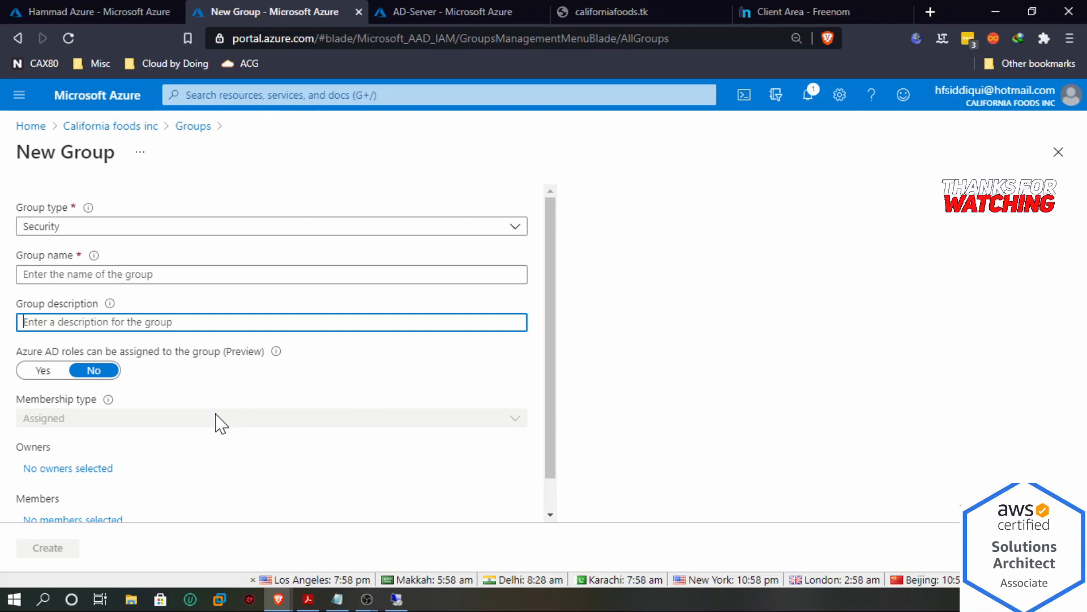
pyautogui.click(109, 234)
pyautogui.click(110, 235)
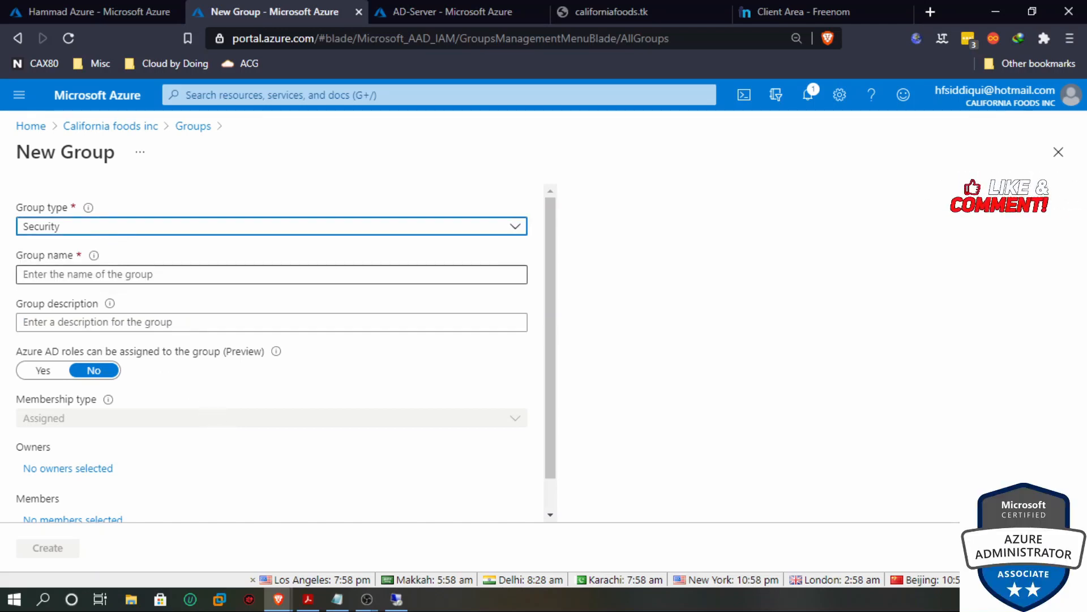
# Check the membership type with Azure AD role assignment switched to Yes and back to No, and leave the new group form without creating a group.
pyautogui.click(37, 371)
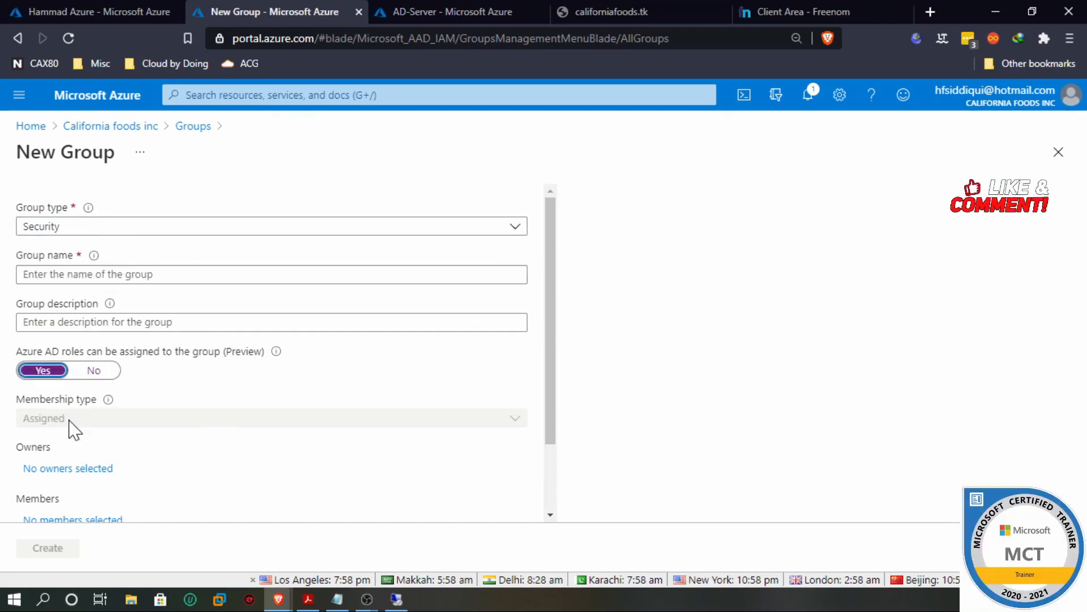
pyautogui.click(89, 372)
pyautogui.scroll(-1, 198, 441)
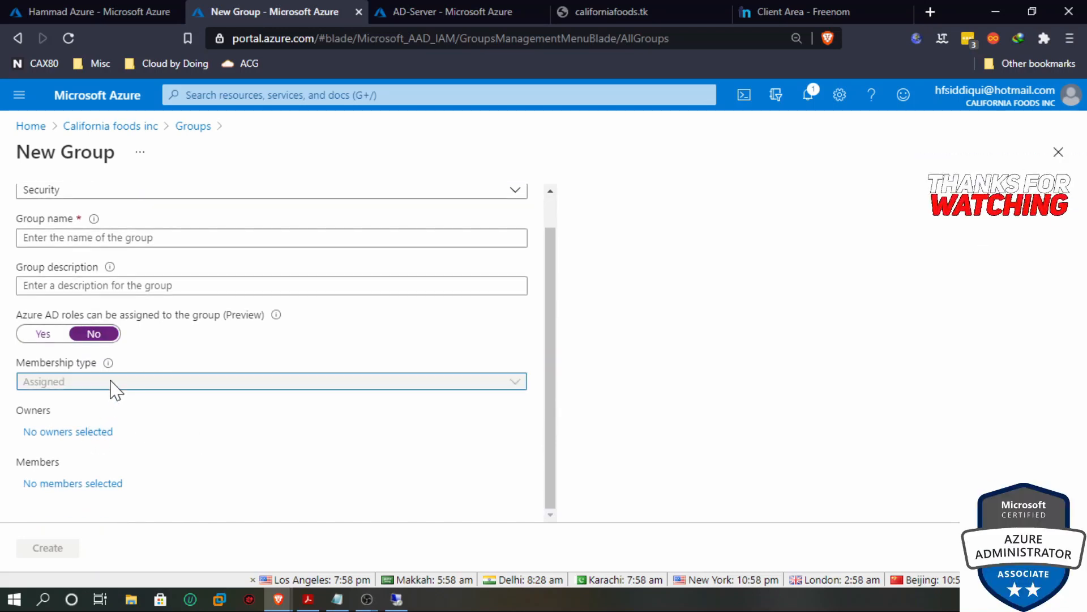
pyautogui.scroll(1, 186, 403)
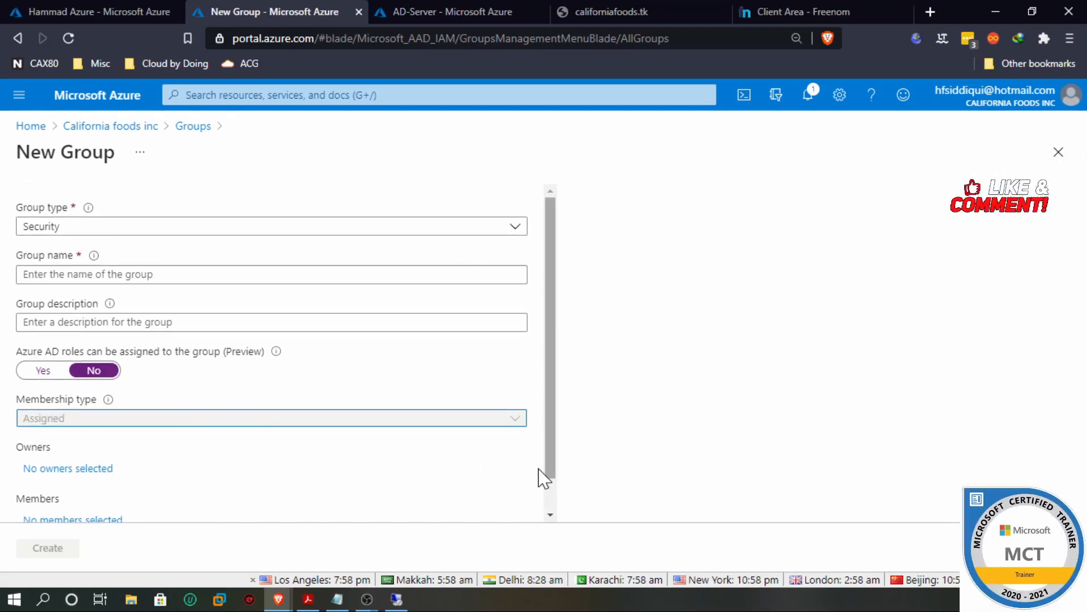
pyautogui.click(193, 126)
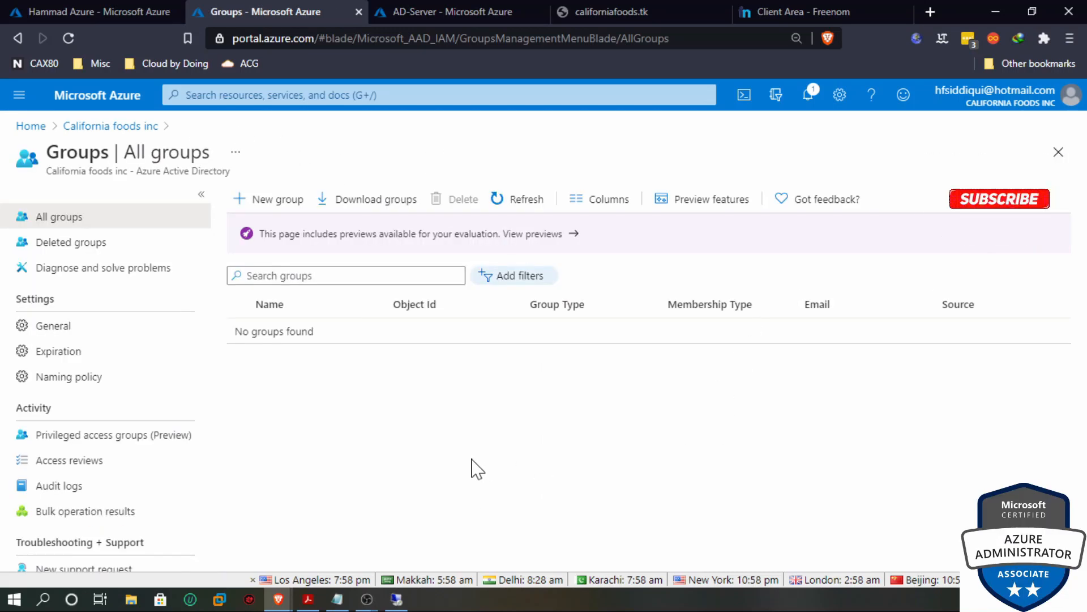
# Go back to the California foods inc overview, open the Password reset page and review its self-service password reset information.
pyautogui.click(146, 126)
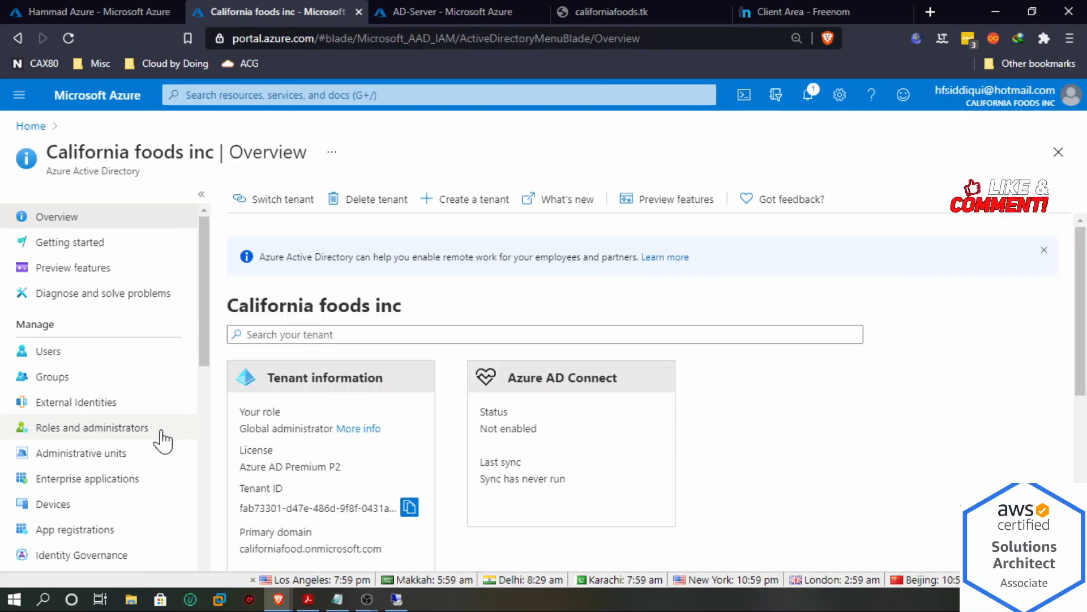
pyautogui.scroll(-3, 153, 427)
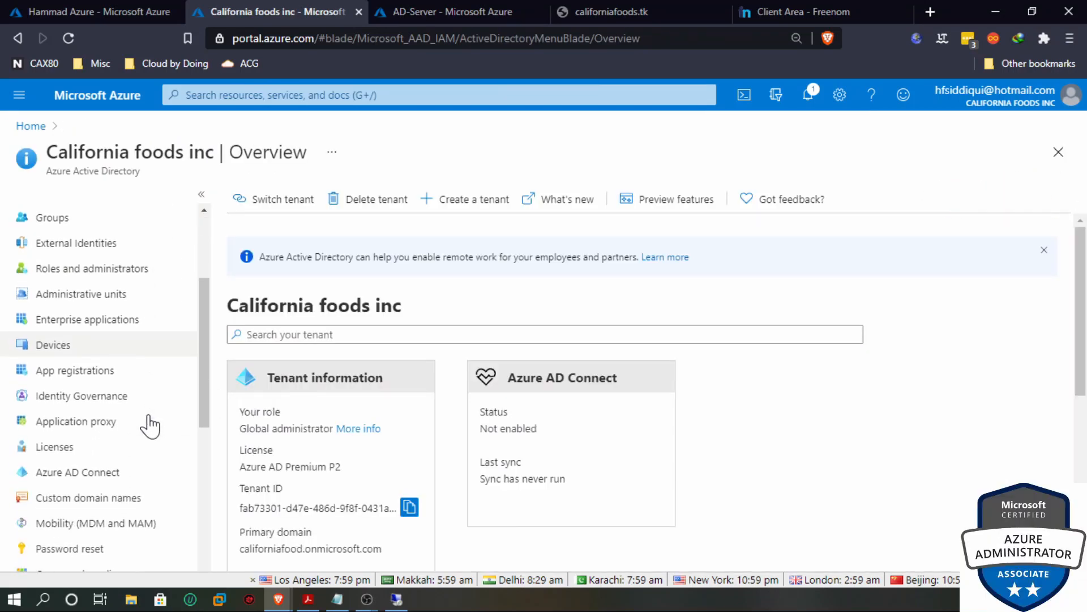
pyautogui.scroll(-3, 150, 426)
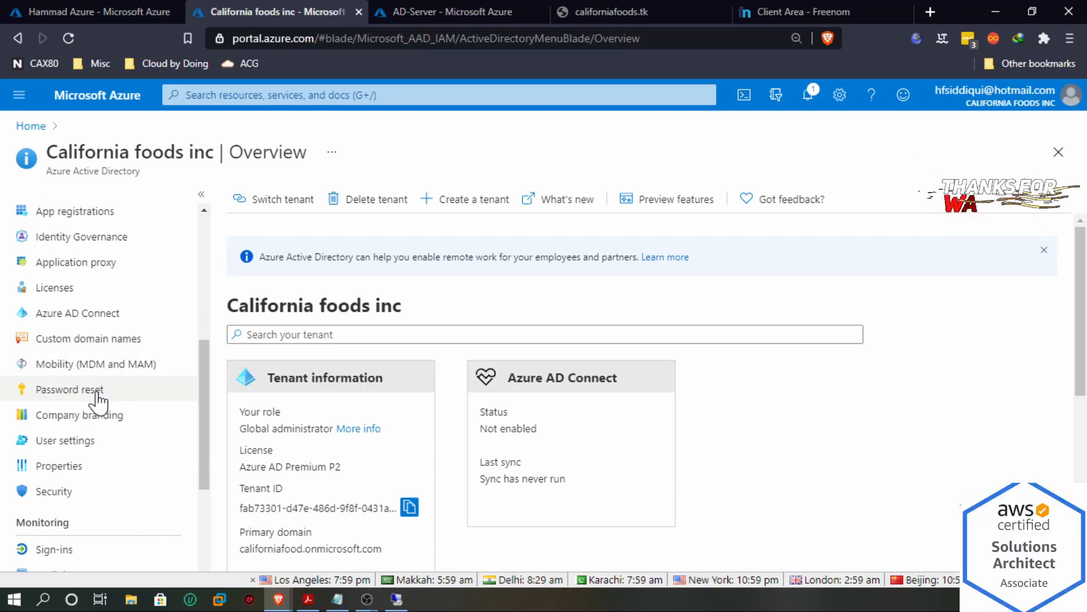
pyautogui.click(93, 396)
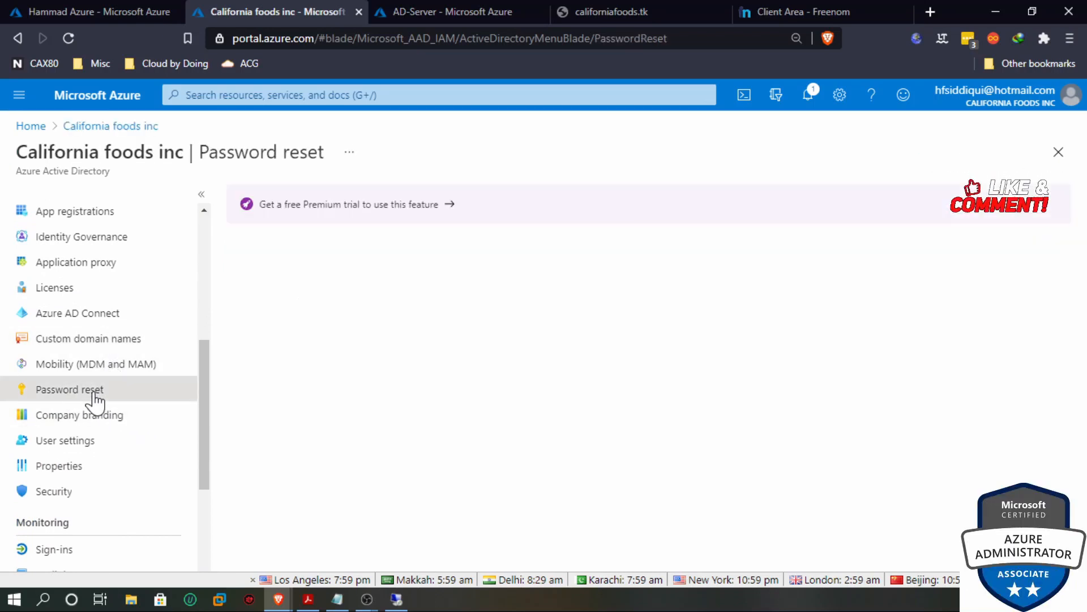
pyautogui.scroll(-3, 403, 369)
pyautogui.scroll(-2, 402, 376)
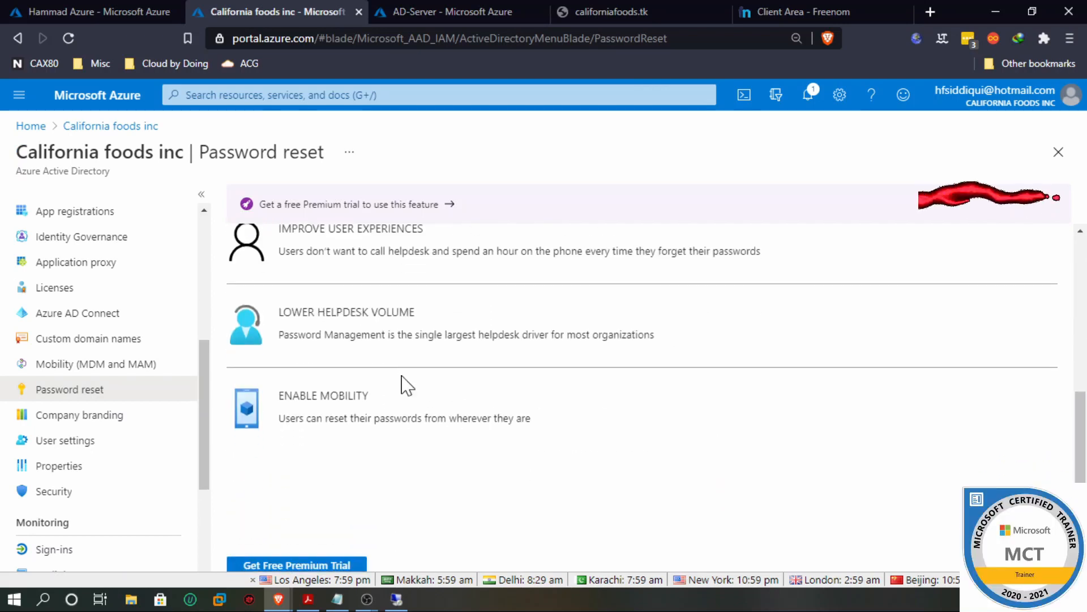
pyautogui.scroll(5, 405, 393)
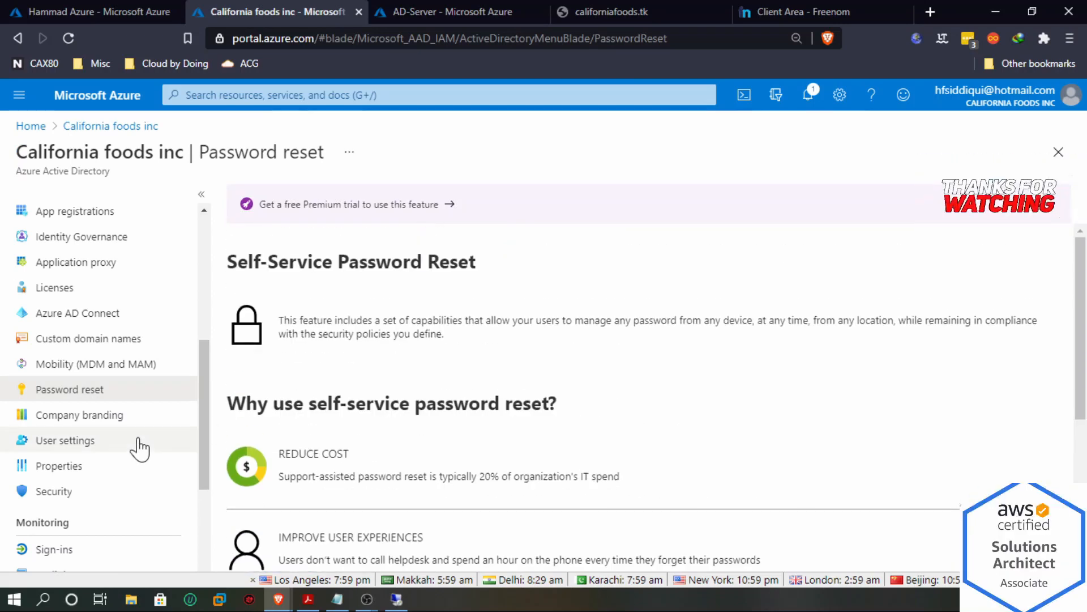
# Open the Azure AD Connect page of California foods inc and copy the link address of the Azure AD Connect download.
pyautogui.click(52, 317)
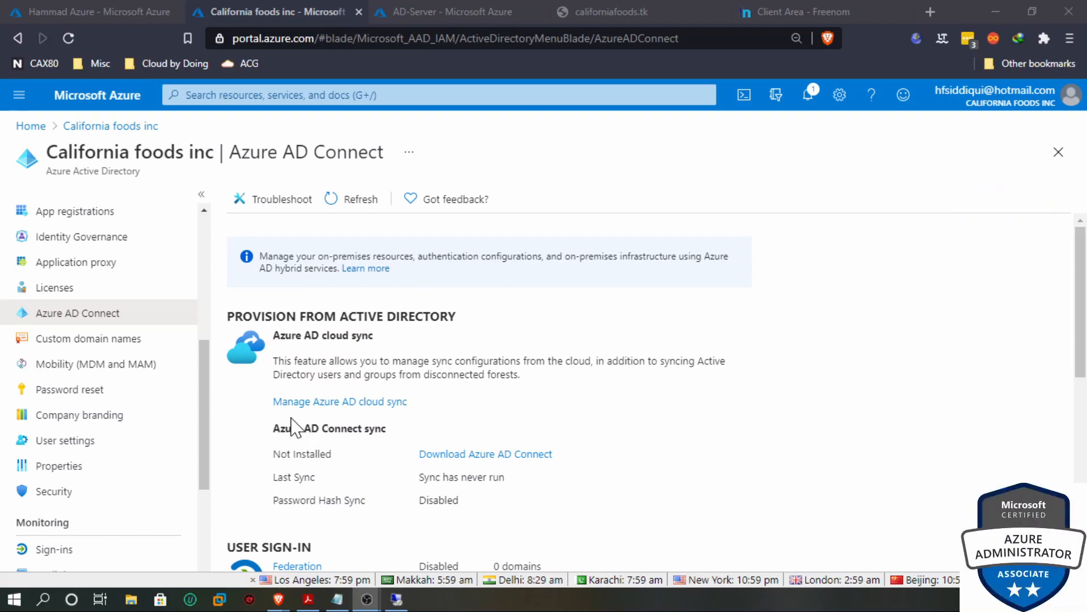
pyautogui.moveTo(228, 152); pyautogui.dragTo(384, 152)
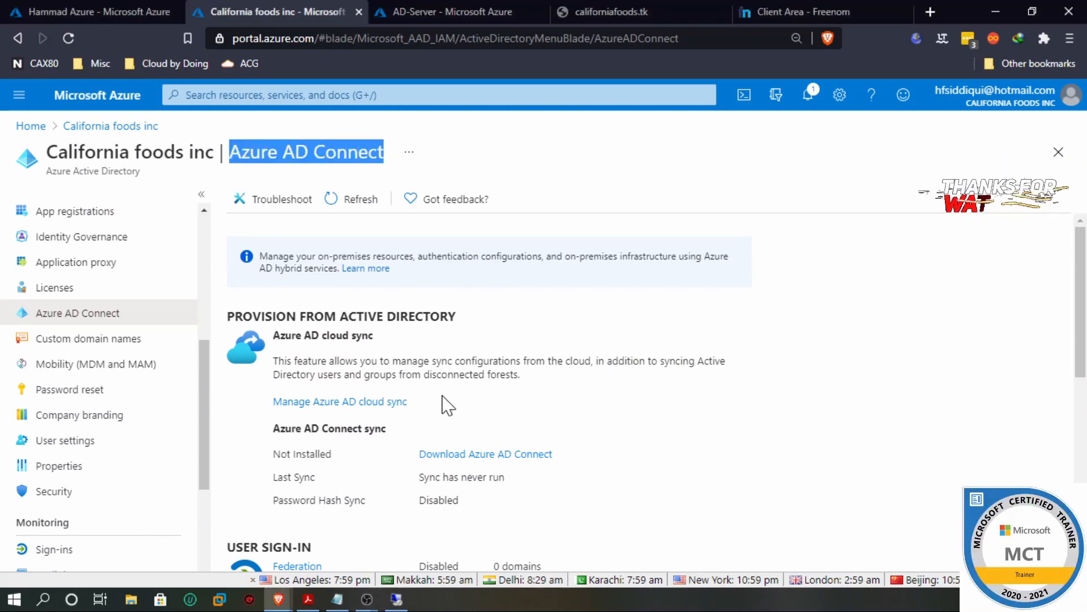
pyautogui.scroll(-3, 444, 400)
pyautogui.scroll(2, 340, 317)
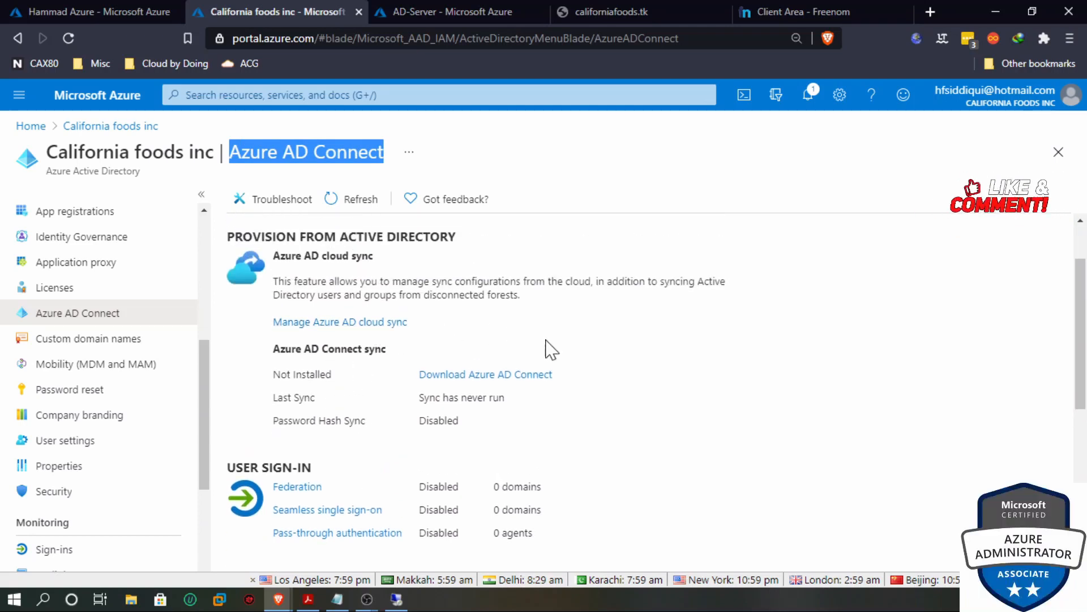
pyautogui.rightClick(476, 377)
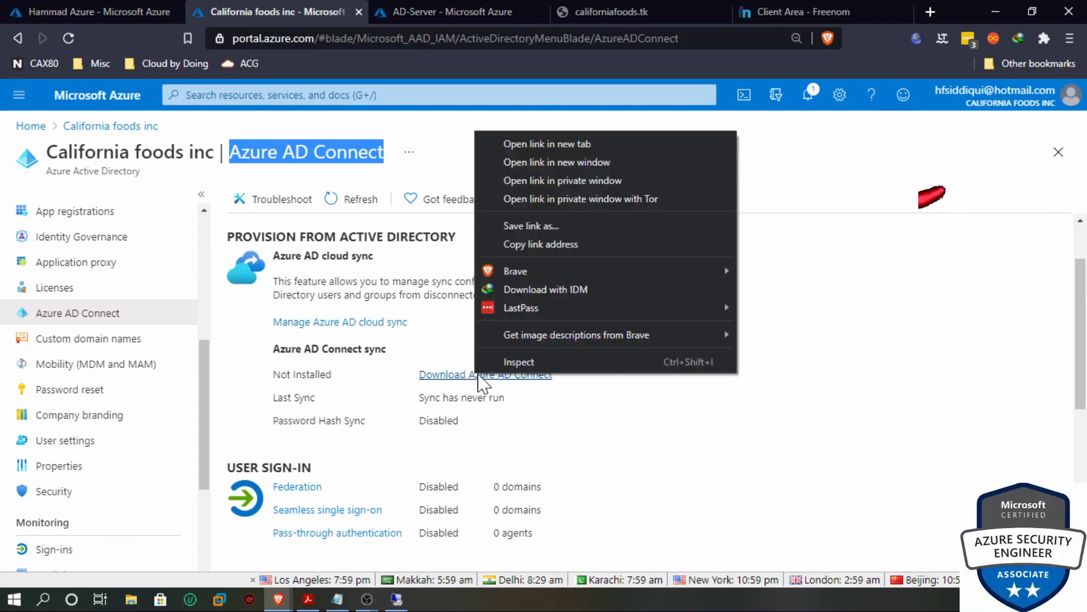
pyautogui.click(544, 244)
pyautogui.scroll(-2, 432, 474)
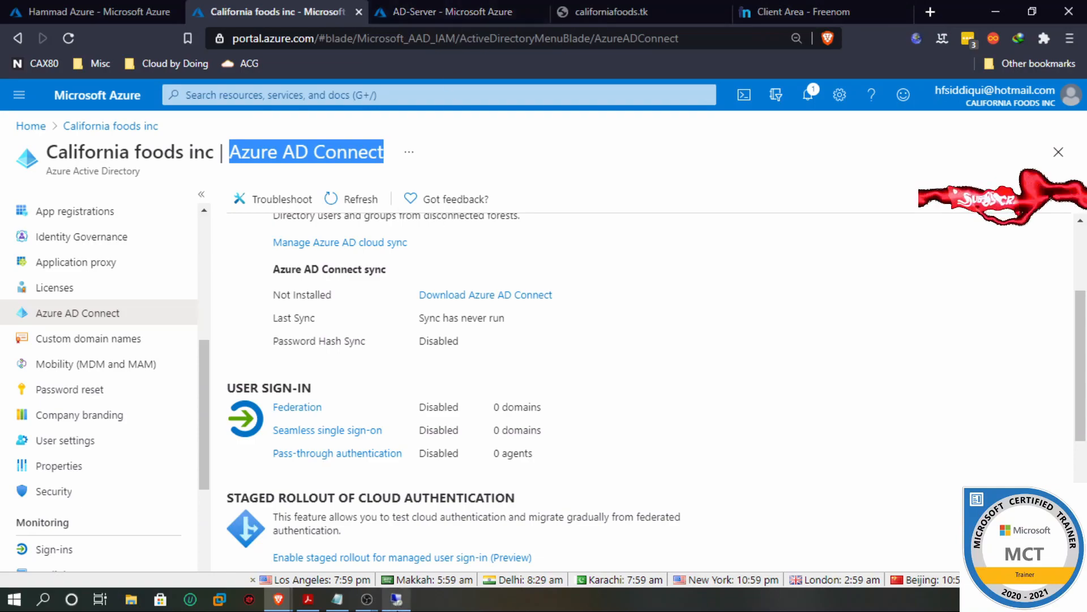
# Switch to the remote server session and start Internet Explorer, accepting the recommended security, privacy and compatibility settings.
pyautogui.click(397, 600)
pyautogui.rightClick(372, 167)
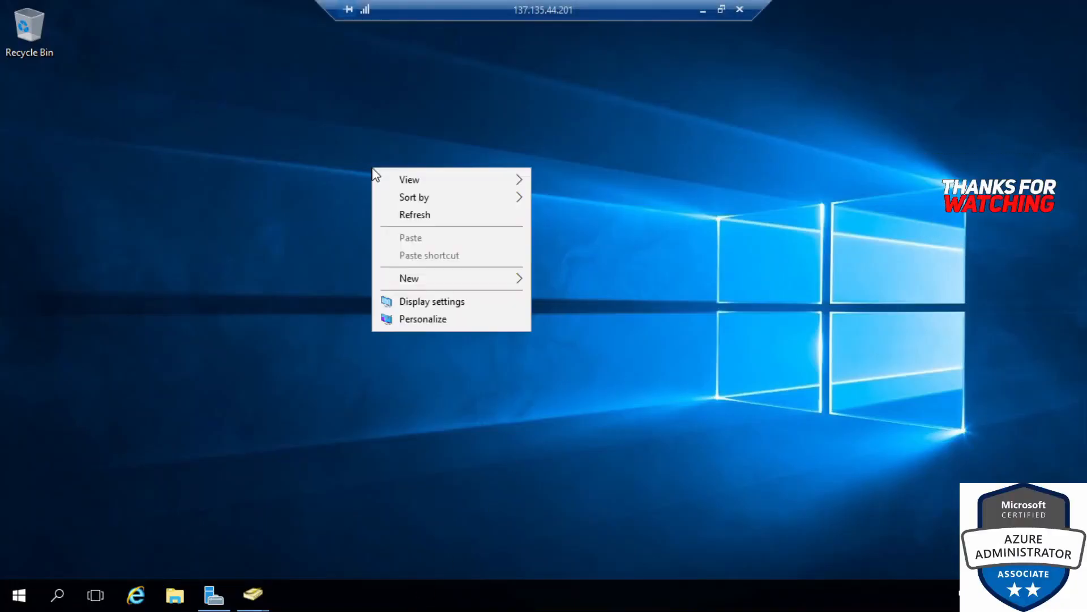
pyautogui.click(136, 596)
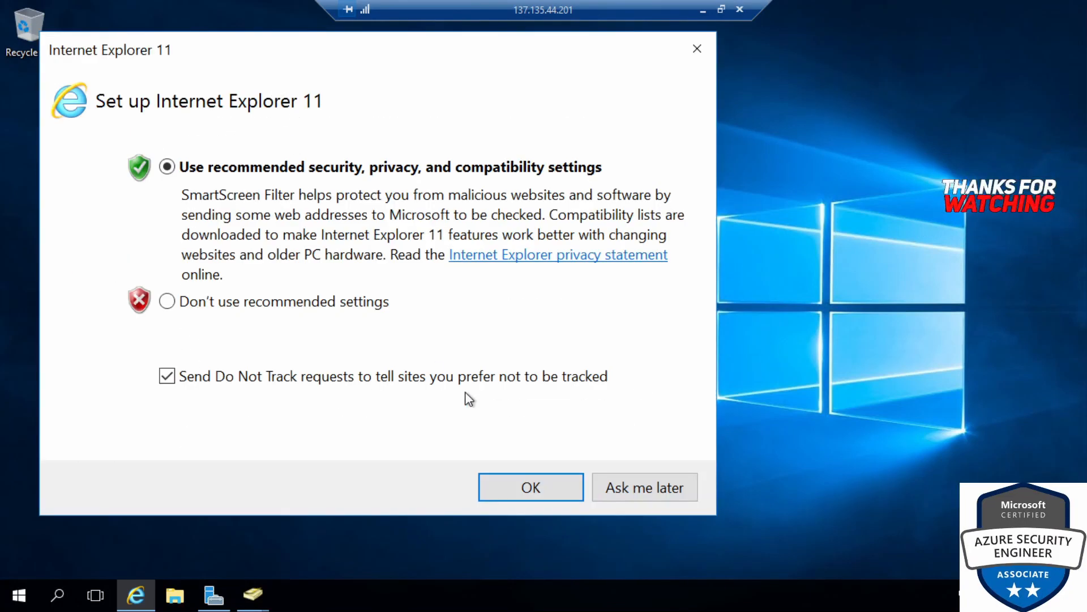
pyautogui.click(524, 486)
# Load the copied Azure AD Connect download link in Internet Explorer and maximize the browser window.
pyautogui.click(280, 85)
pyautogui.rightClick(279, 85)
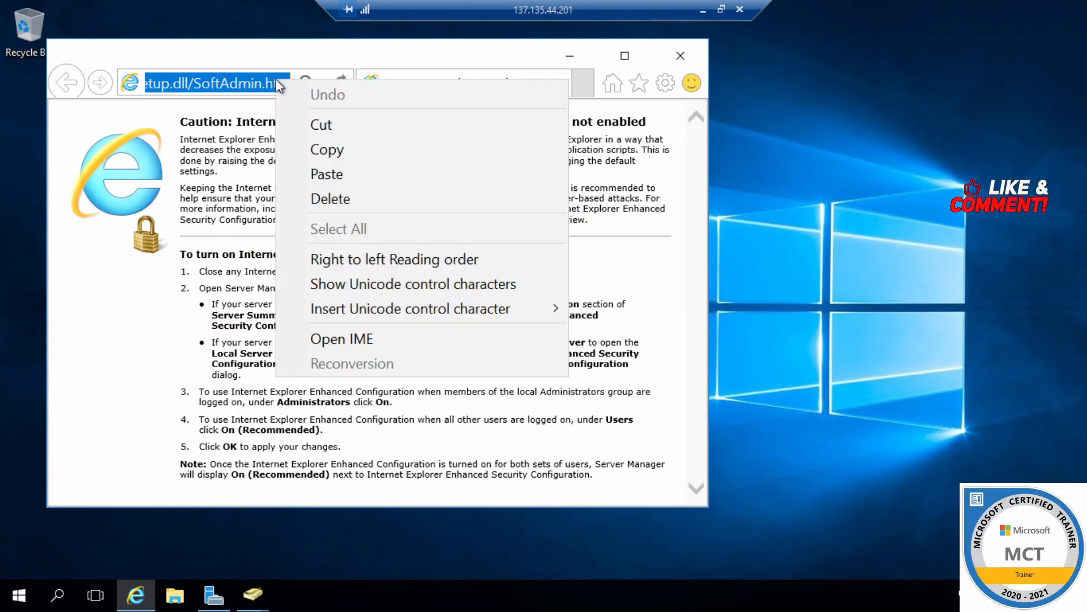
pyautogui.click(378, 169)
pyautogui.press('Return')
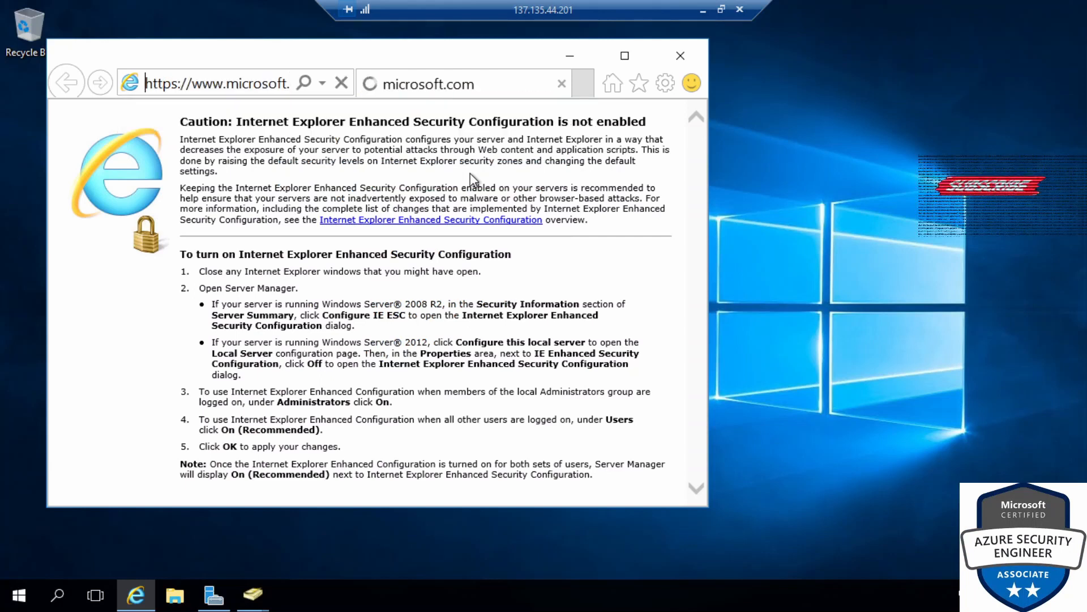
pyautogui.click(625, 56)
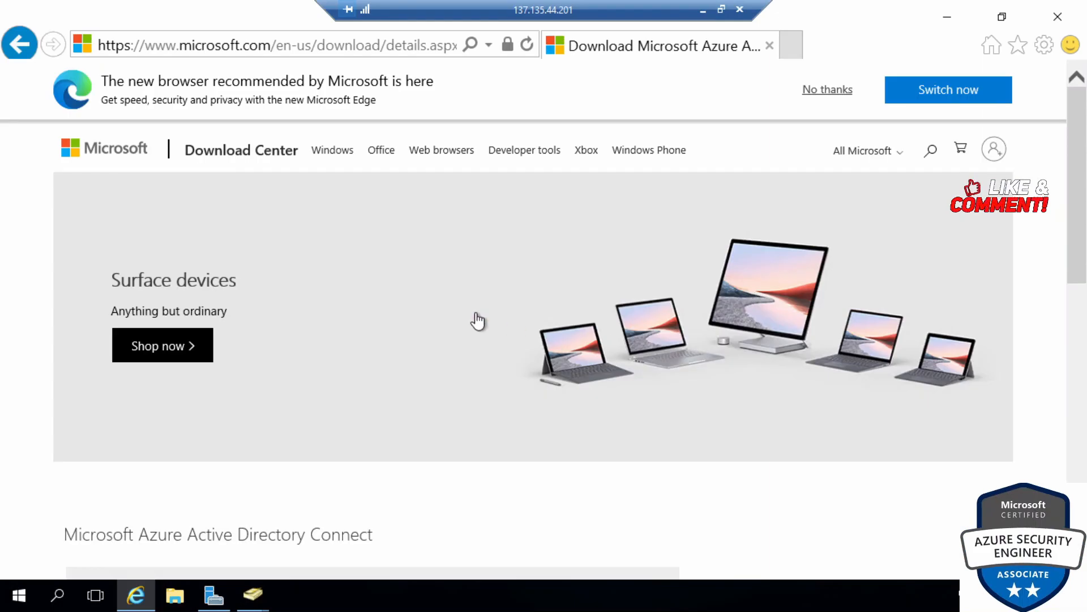
# Download Microsoft Azure Active Directory Connect and save AzureADConnect.msi on the server.
pyautogui.scroll(-4, 453, 311)
pyautogui.moveTo(63, 307); pyautogui.dragTo(328, 312)
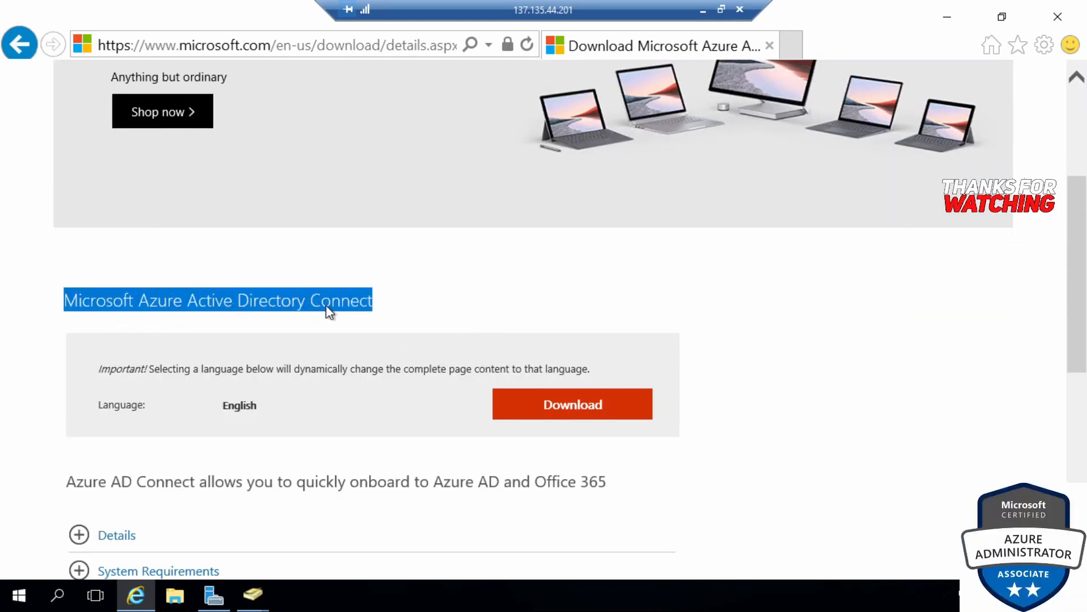
pyautogui.click(595, 414)
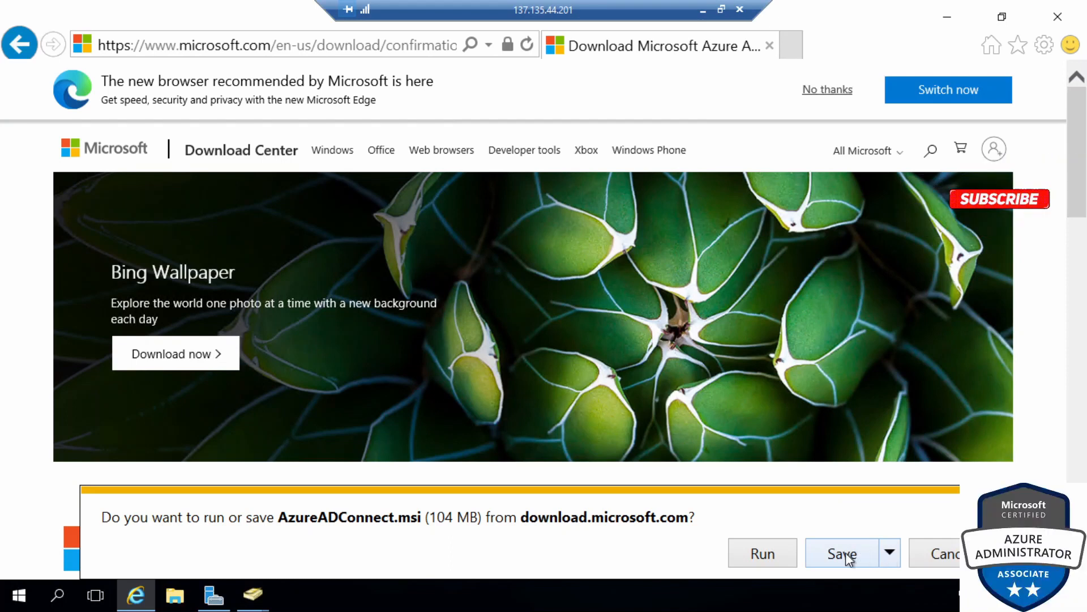
pyautogui.click(848, 558)
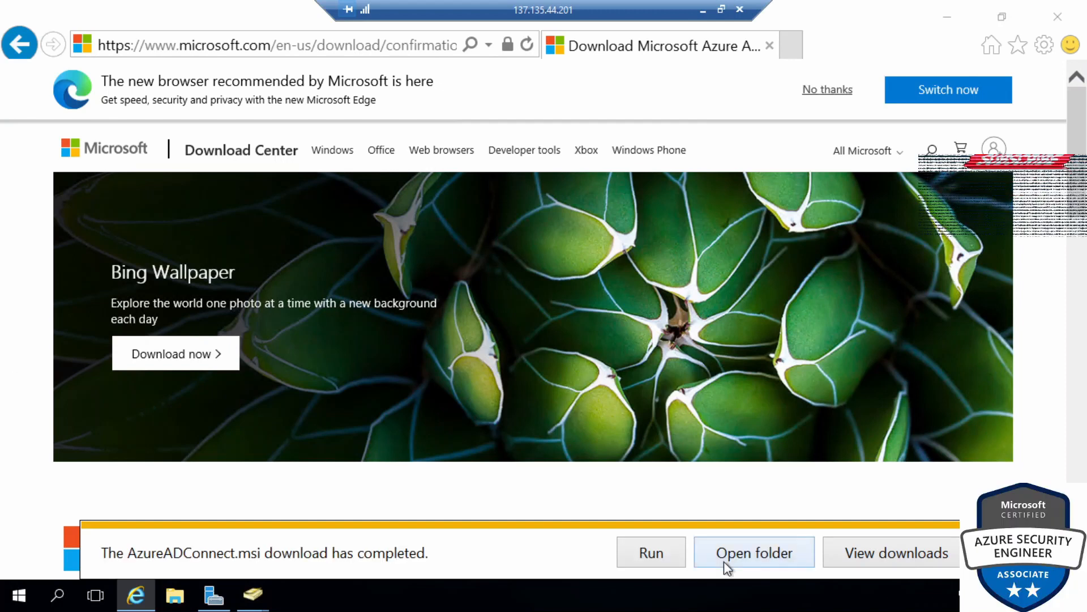
# Install AzureADConnect from the Downloads folder, allow the file to run, and close the folder and browser windows.
pyautogui.click(724, 561)
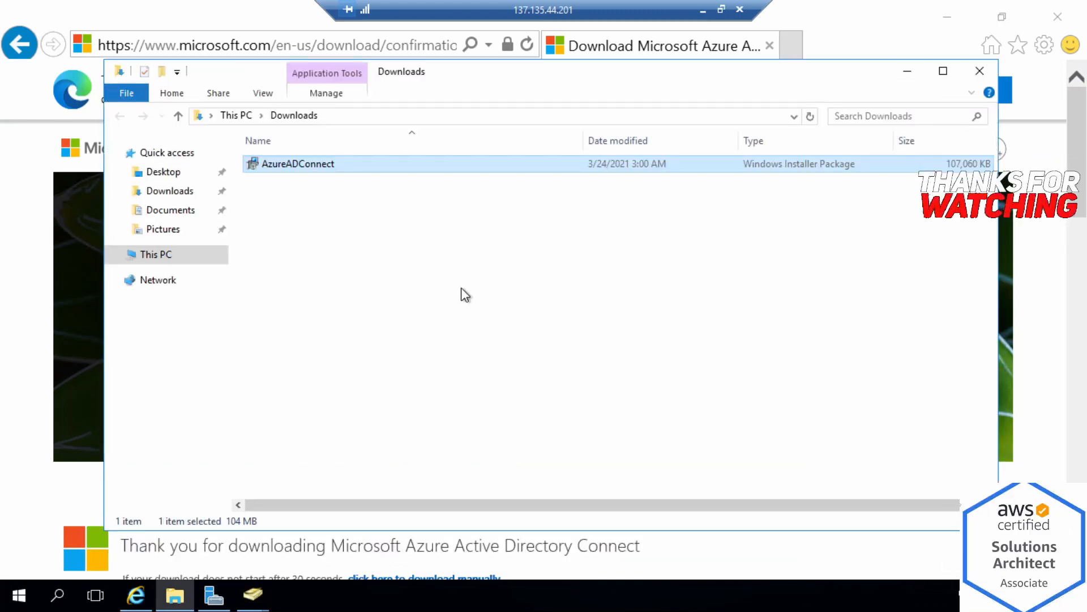
pyautogui.rightClick(295, 165)
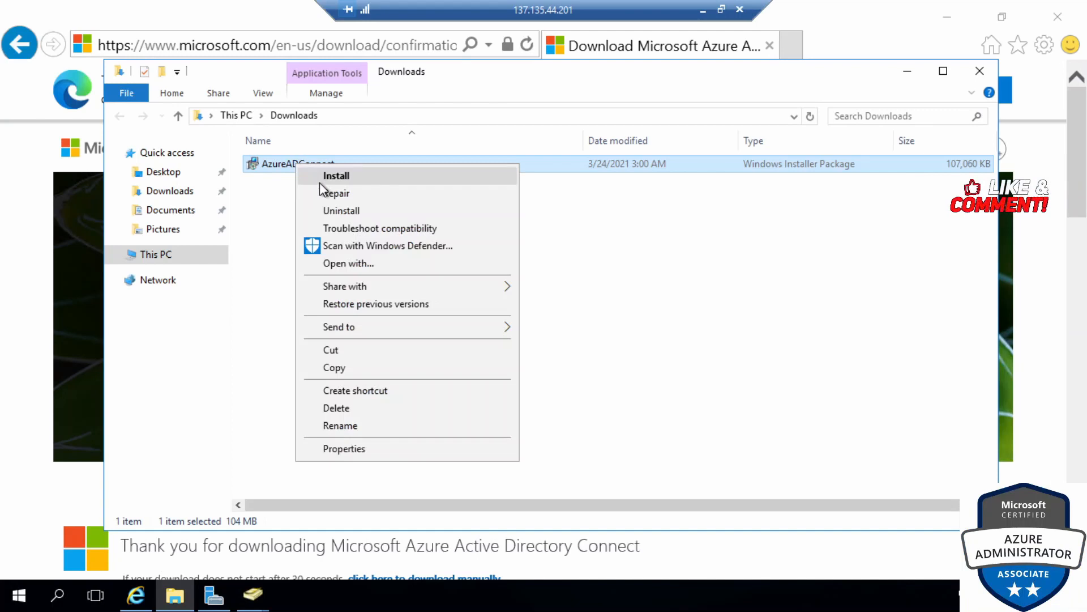
pyautogui.click(319, 181)
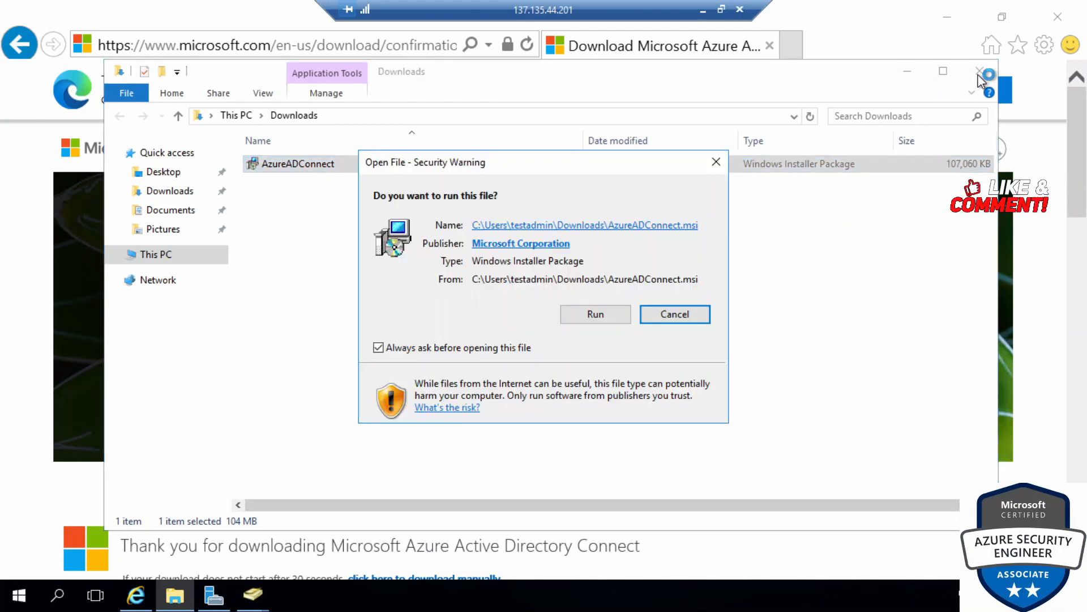
pyautogui.click(598, 313)
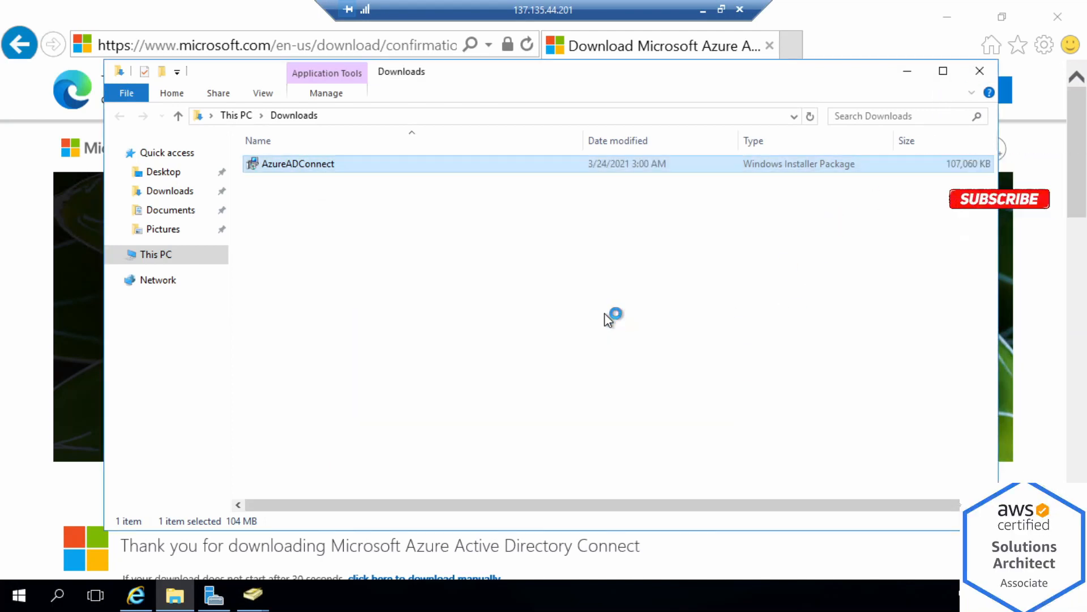
pyautogui.click(978, 75)
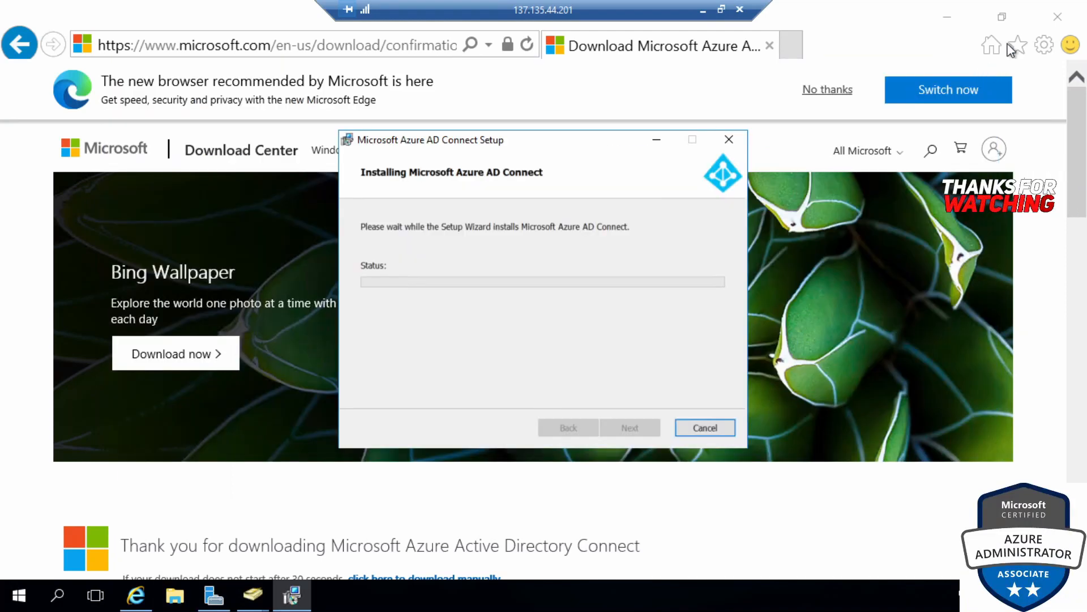
pyautogui.click(1055, 12)
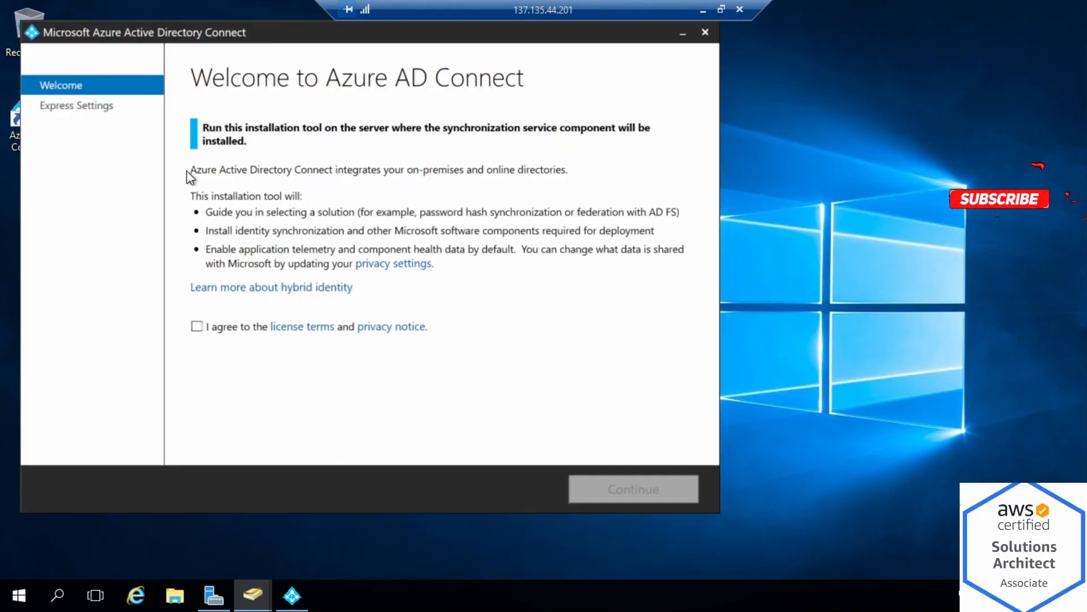
# Agree to the license terms in the Azure AD Connect wizard and proceed with the express settings.
pyautogui.moveTo(260, 34); pyautogui.dragTo(367, 59)
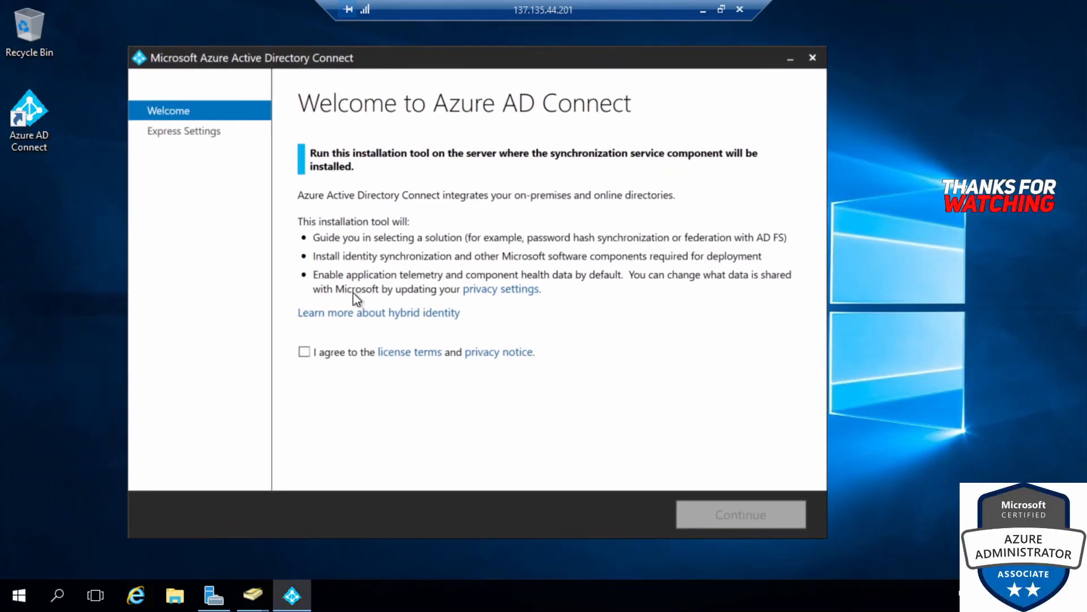
pyautogui.click(304, 352)
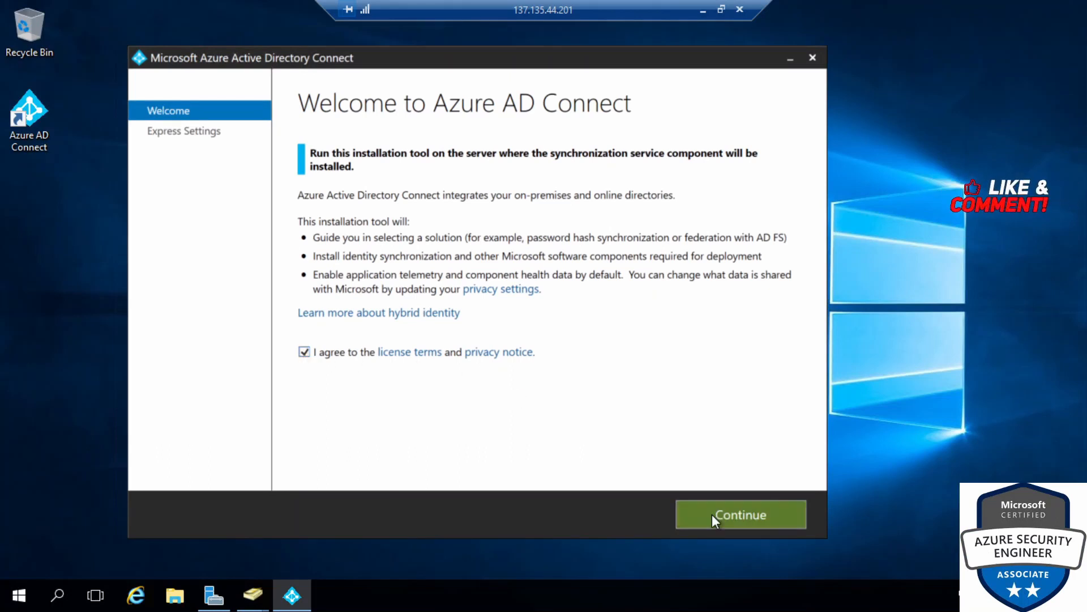
pyautogui.click(712, 514)
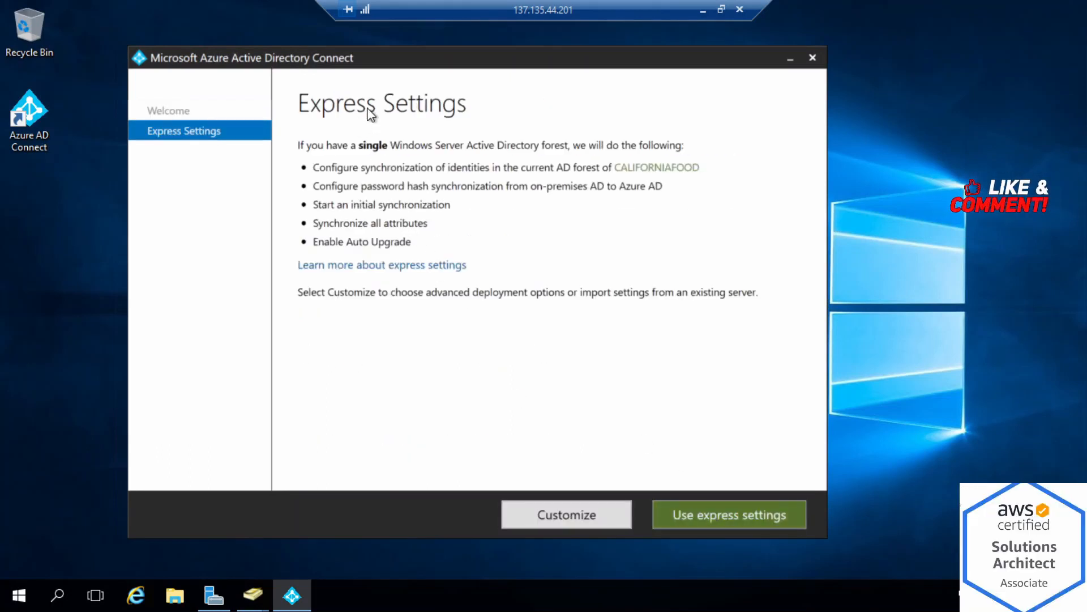
pyautogui.click(715, 513)
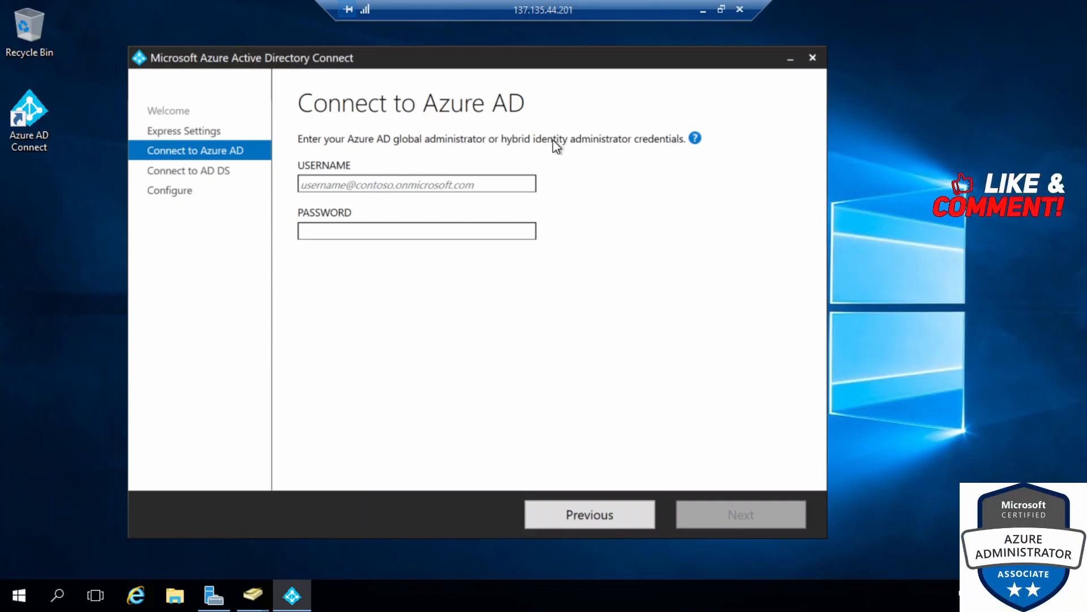
# Return to the Azure portal, open the list of all users in California foods inc and dismiss the notifications view.
pyautogui.click(705, 10)
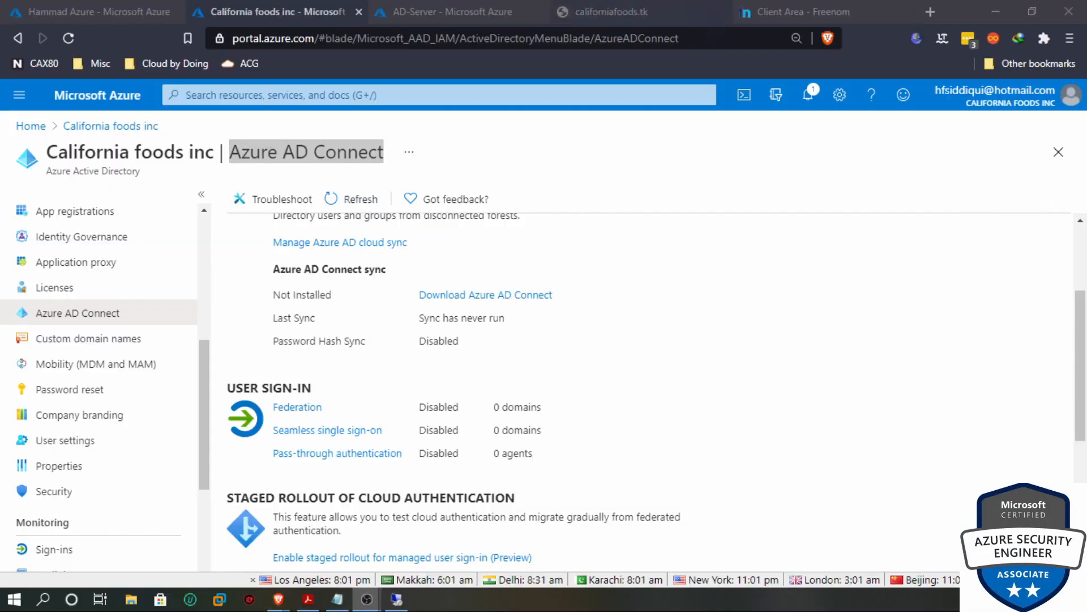
pyautogui.click(813, 95)
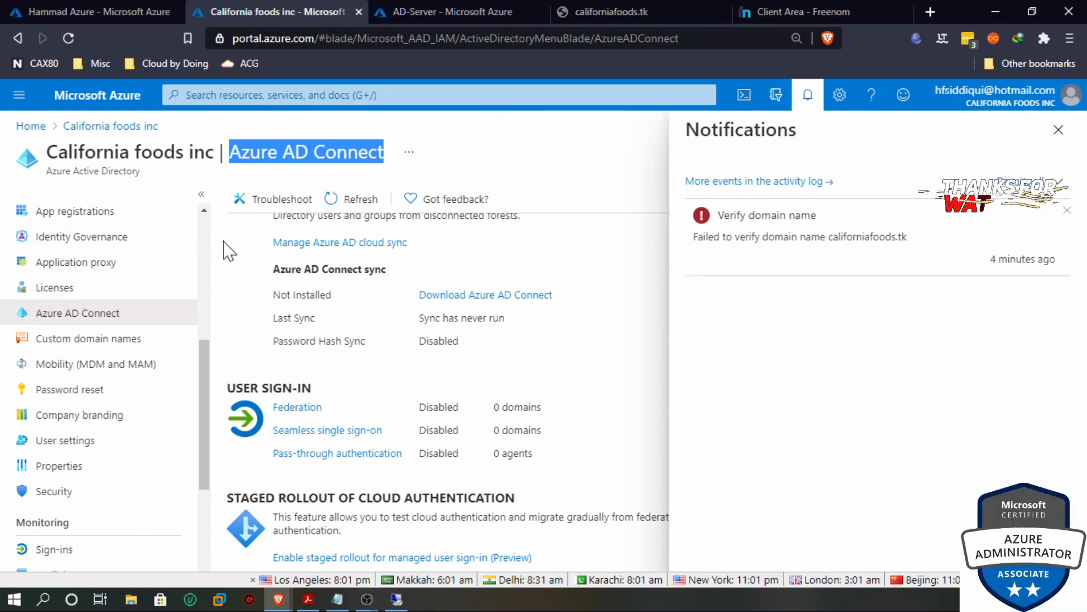
pyautogui.scroll(5, 210, 231)
pyautogui.click(66, 223)
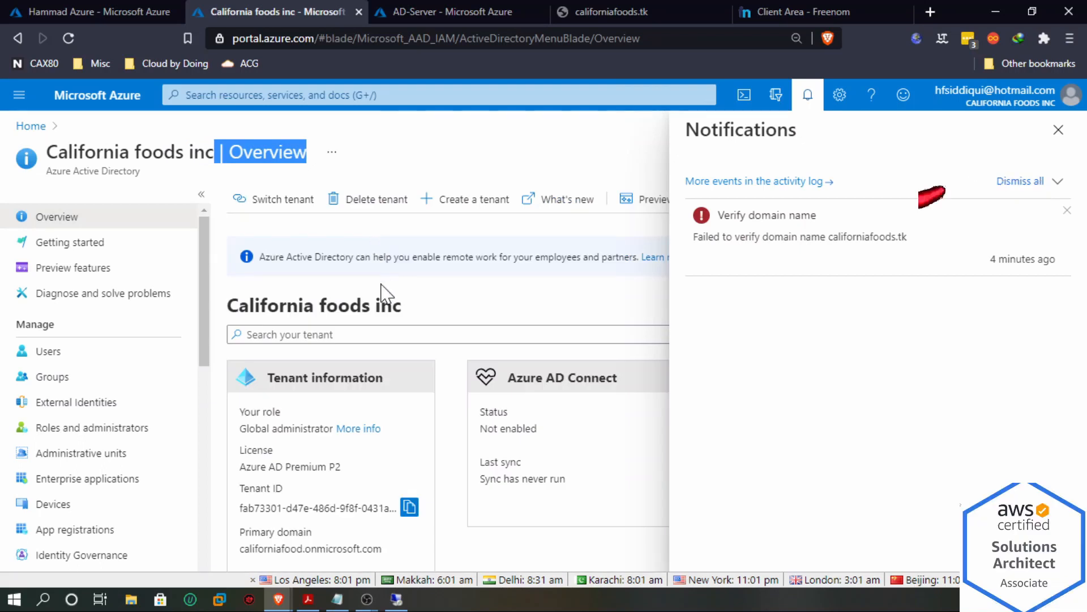
pyautogui.click(60, 373)
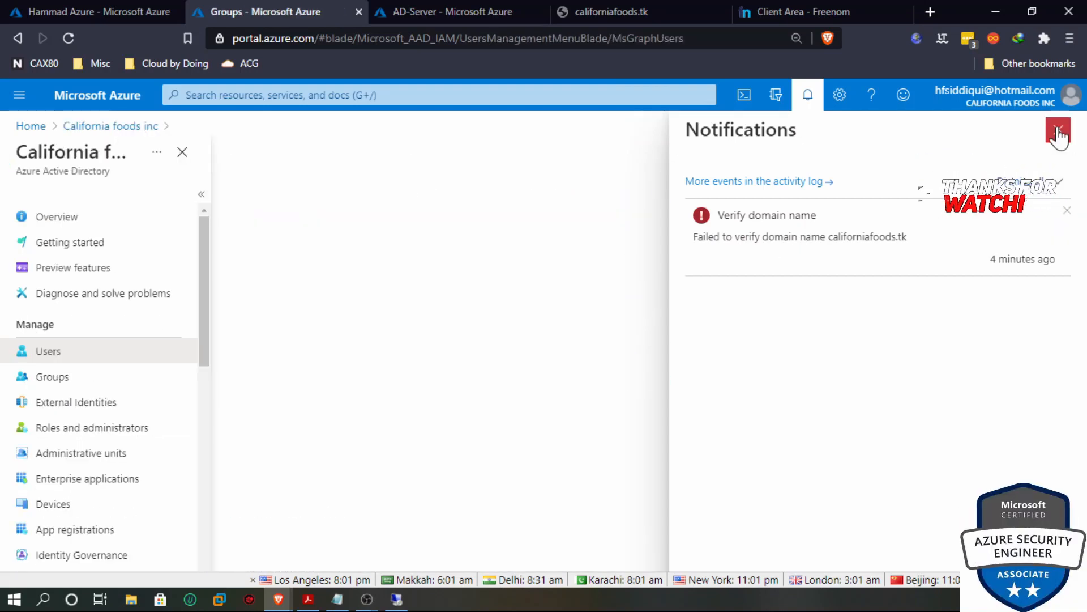
pyautogui.click(1058, 130)
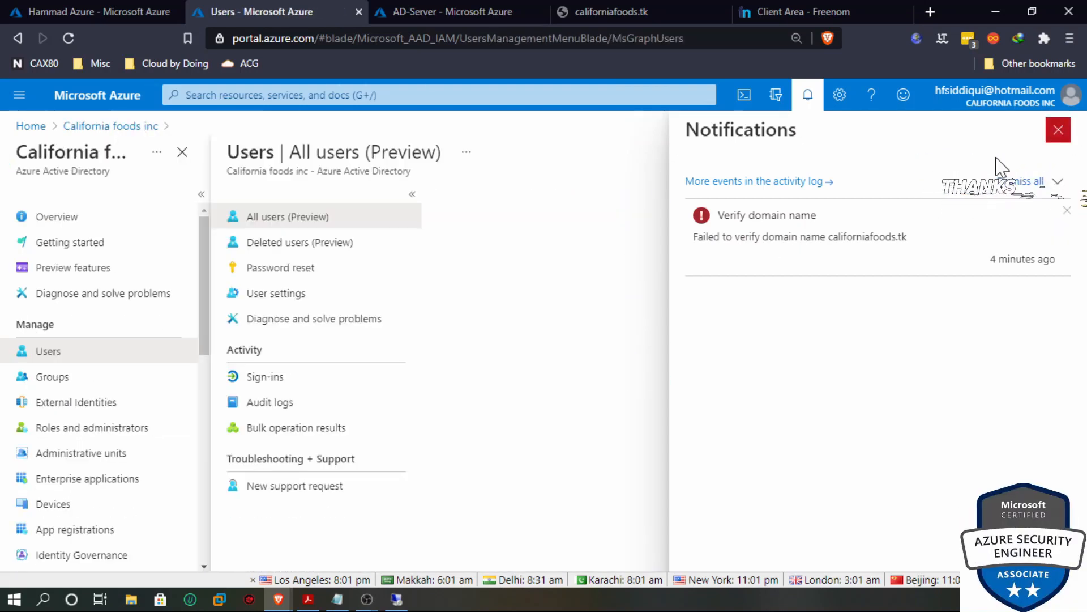
# Open the profile of the first member user in the list and copy the account's user principal name.
pyautogui.click(317, 347)
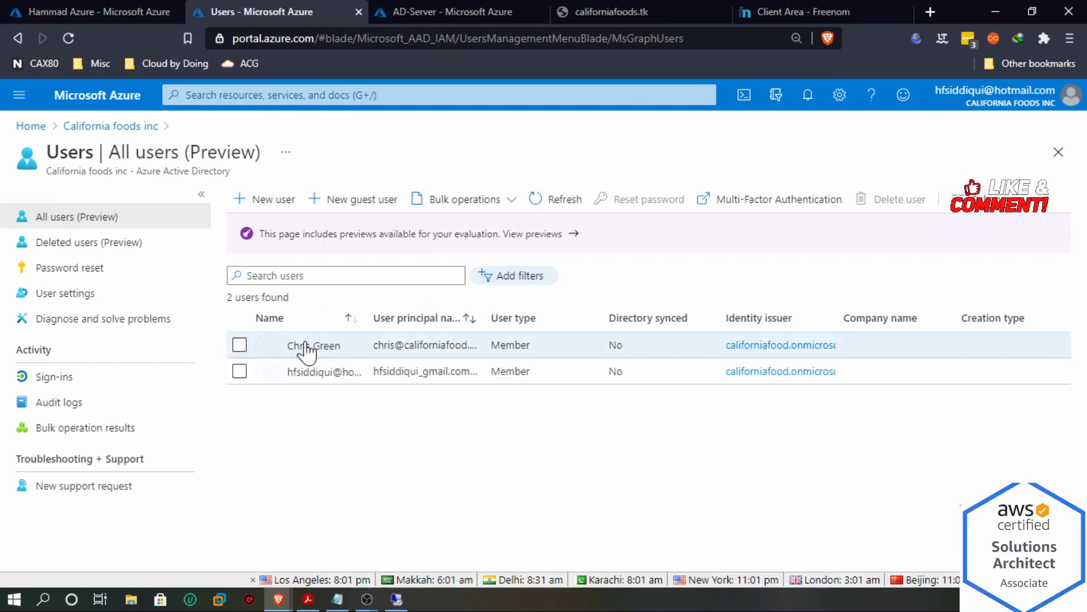
pyautogui.click(356, 354)
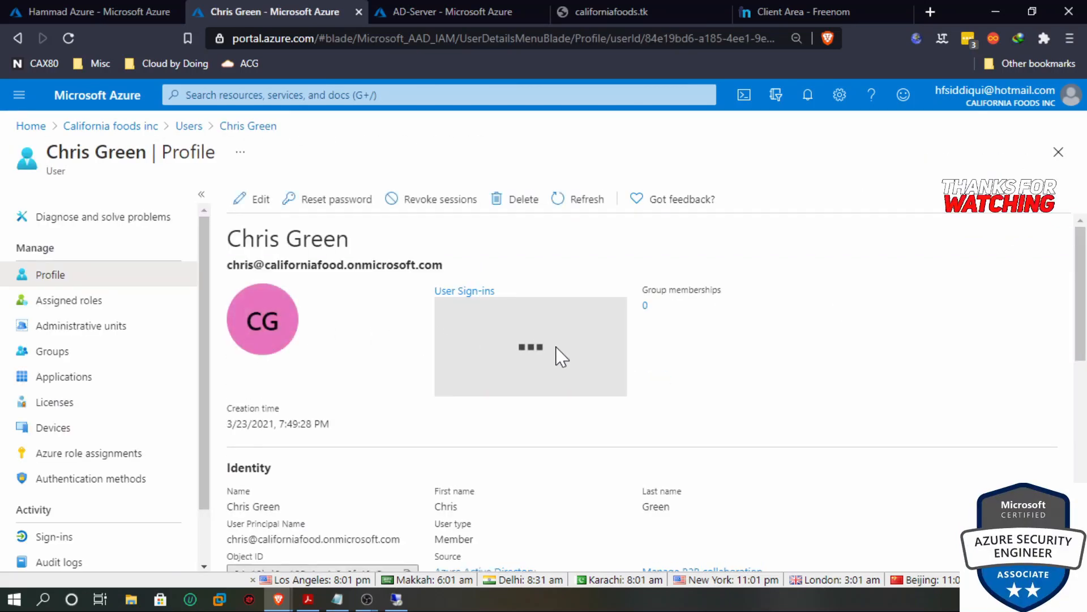
pyautogui.scroll(-1, 560, 366)
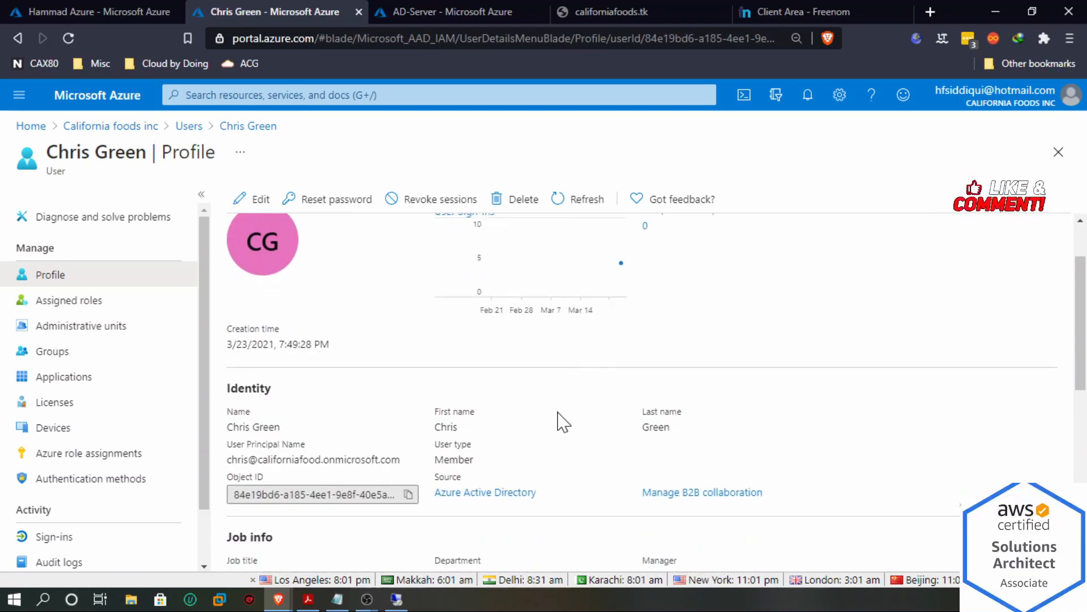
pyautogui.moveTo(226, 459); pyautogui.dragTo(401, 459)
pyautogui.rightClick(384, 455)
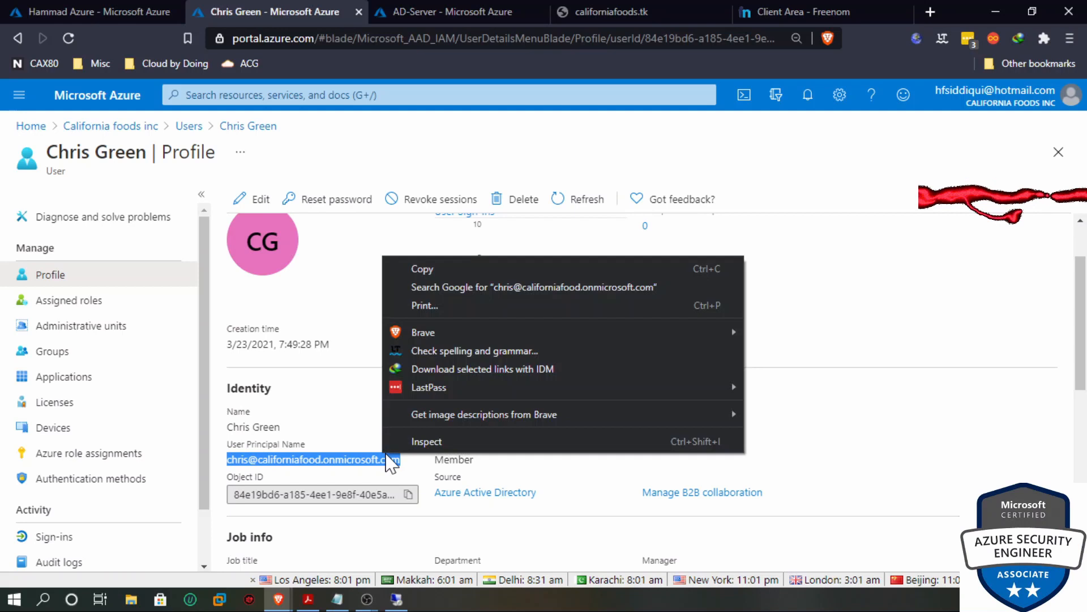
pyautogui.click(473, 269)
# Check the user's assigned administrative roles and go back to the Azure AD Connect wizard on the remote server.
pyautogui.click(55, 302)
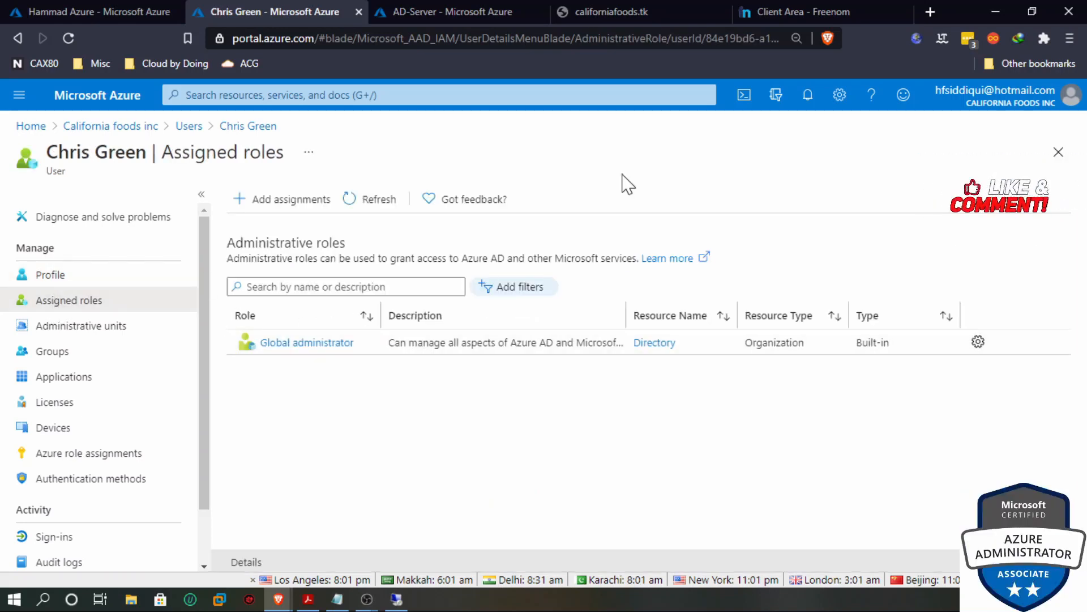
pyautogui.click(998, 11)
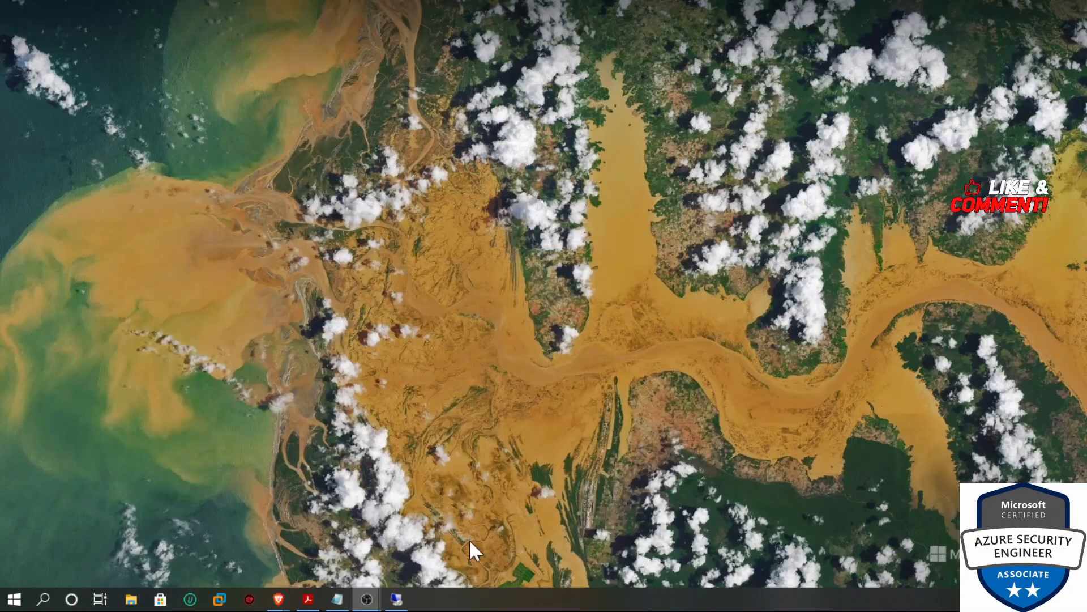
pyautogui.click(397, 599)
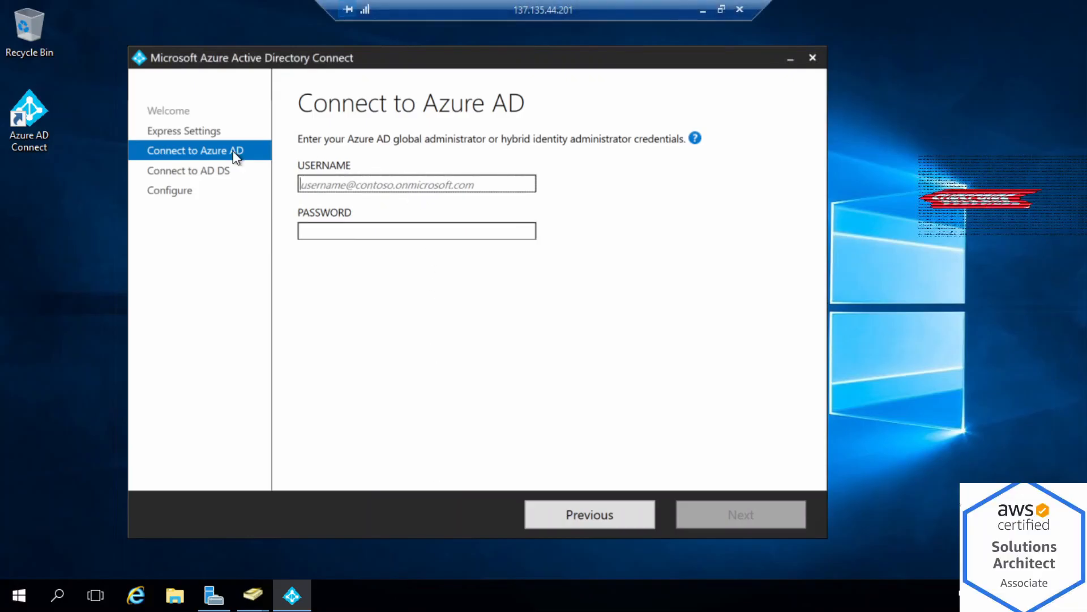
# Sign in to Azure AD with the copied global administrator username and the account password, and proceed to the AD DS connection.
pyautogui.click(339, 181)
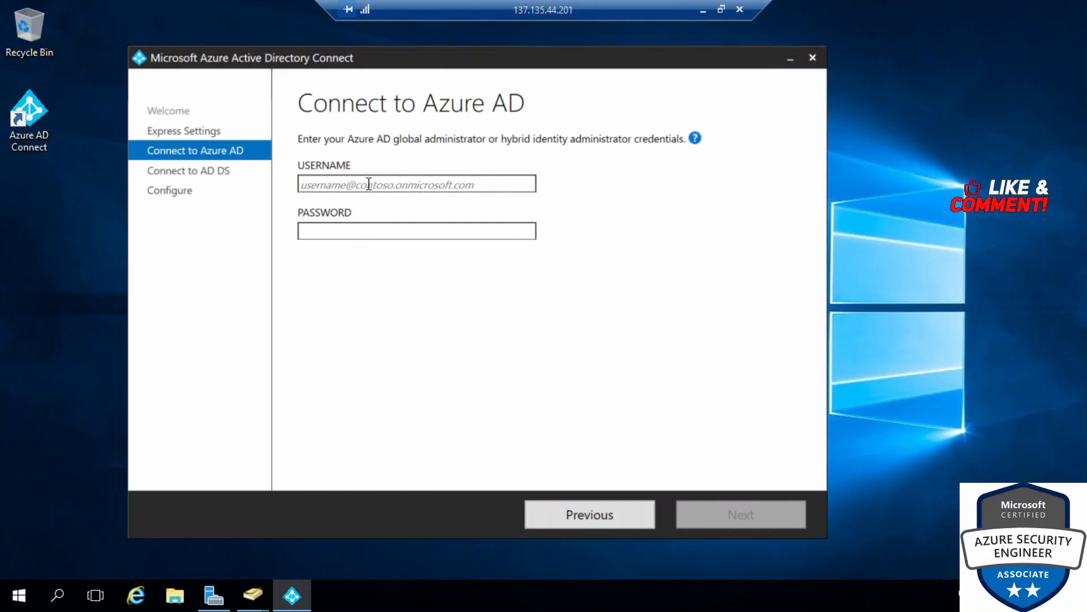
pyautogui.hotkey('ctrl', 'v')
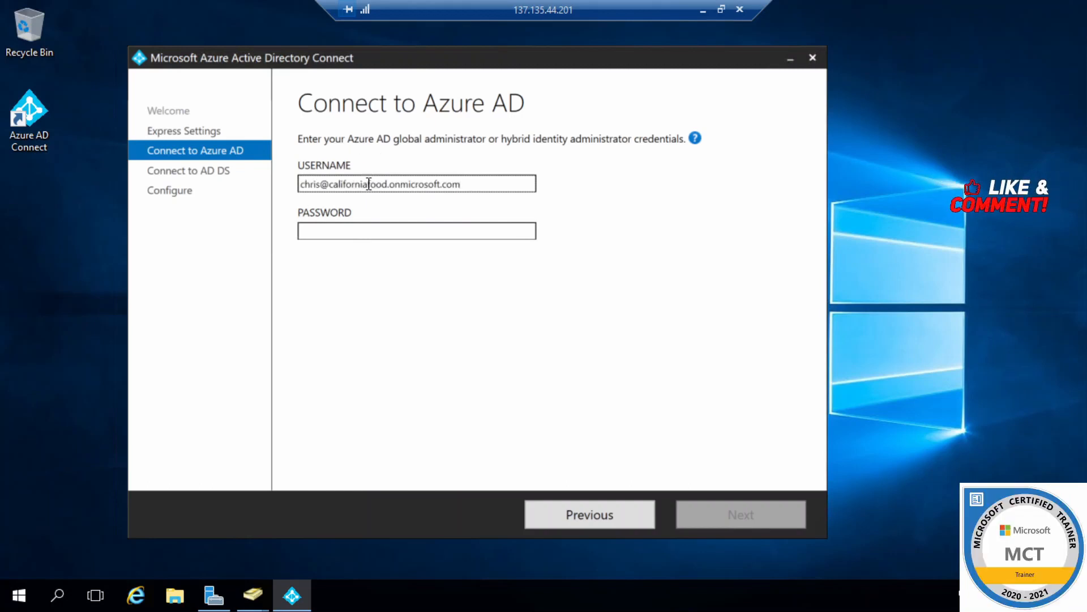
pyautogui.click(420, 229)
pyautogui.write('•••••••')
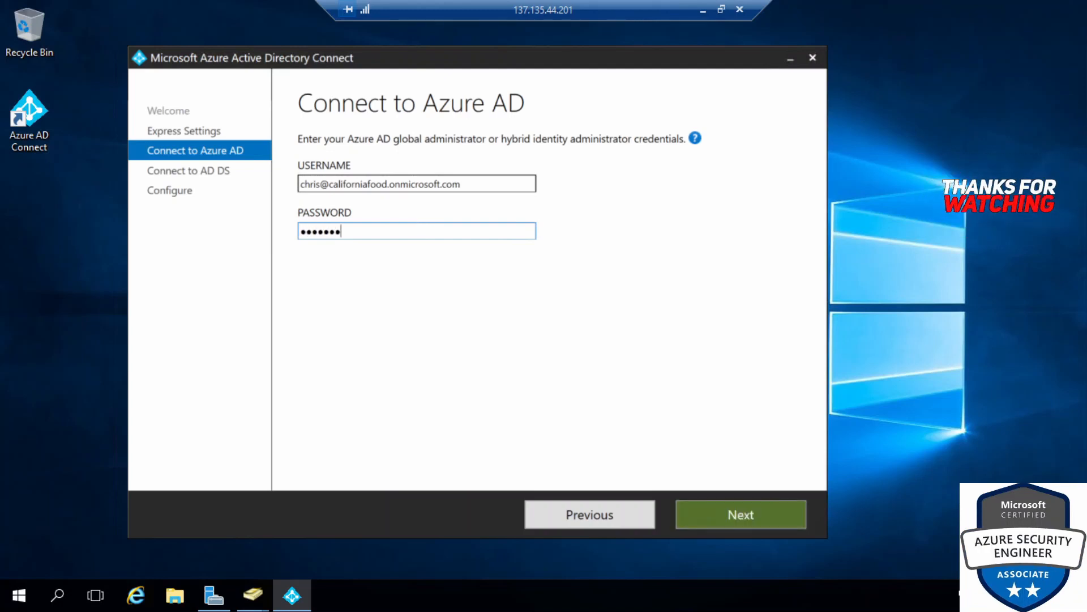
pyautogui.write('••')
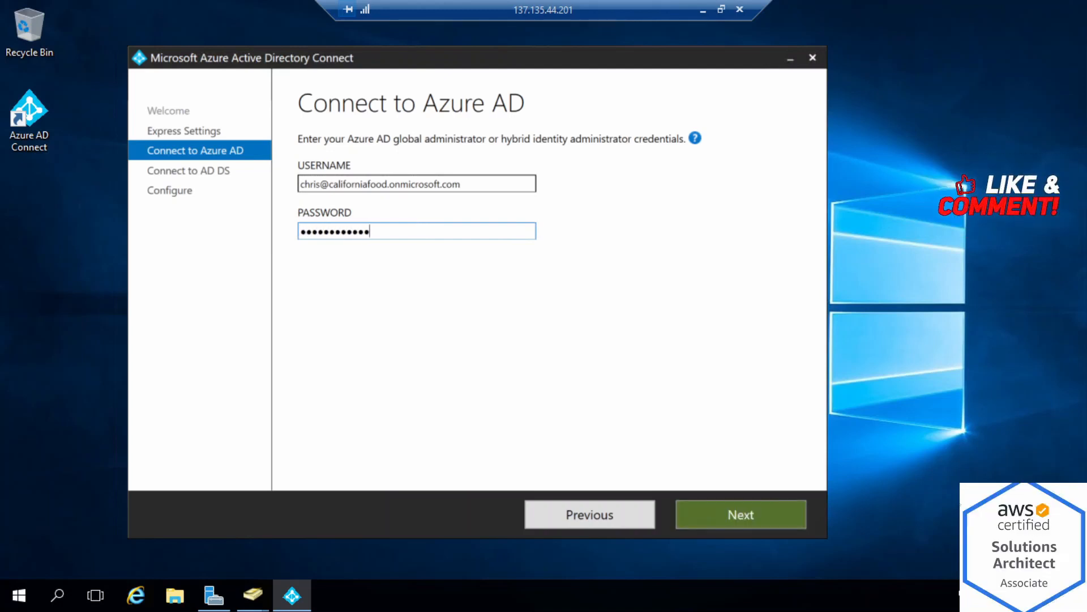
pyautogui.click(715, 521)
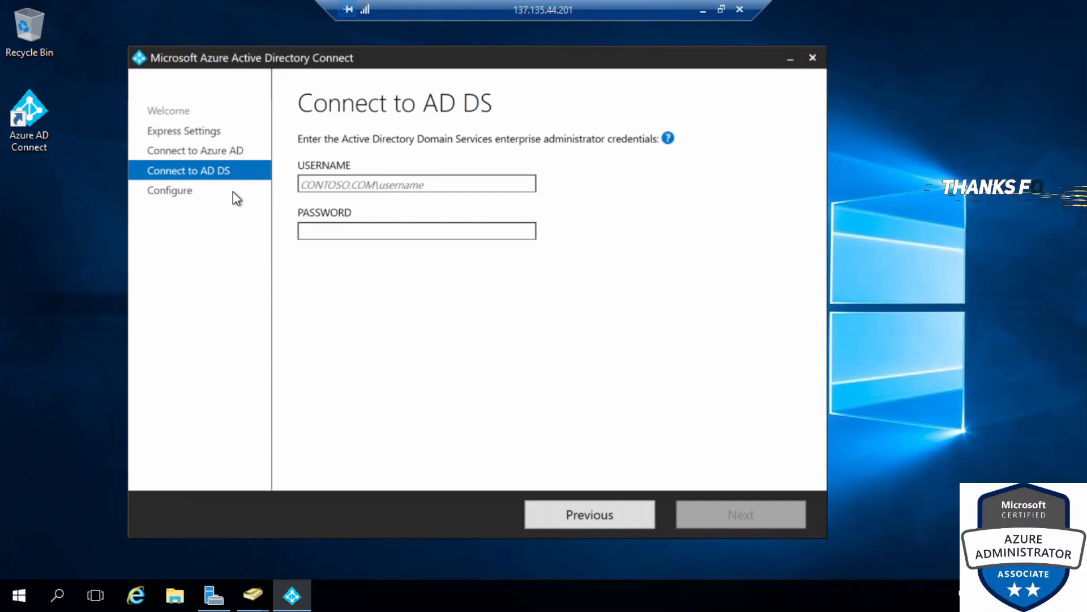
# Enter CALIFORNIAFOODS\testadmin as the username for the AD DS enterprise administrator credentials.
pyautogui.click(308, 182)
pyautogui.write('cali')
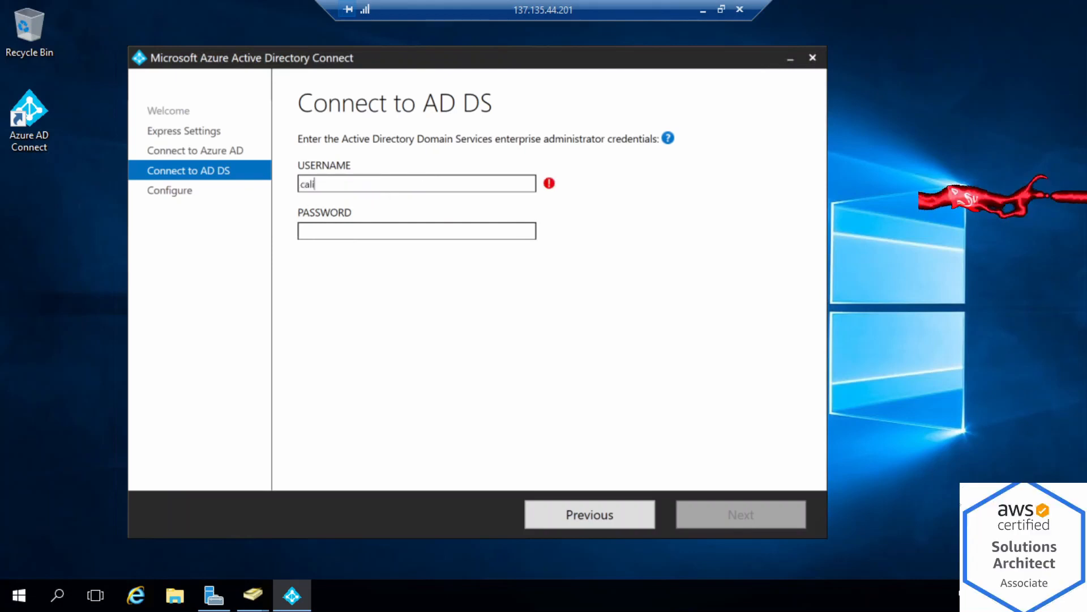
pyautogui.write('forniaf')
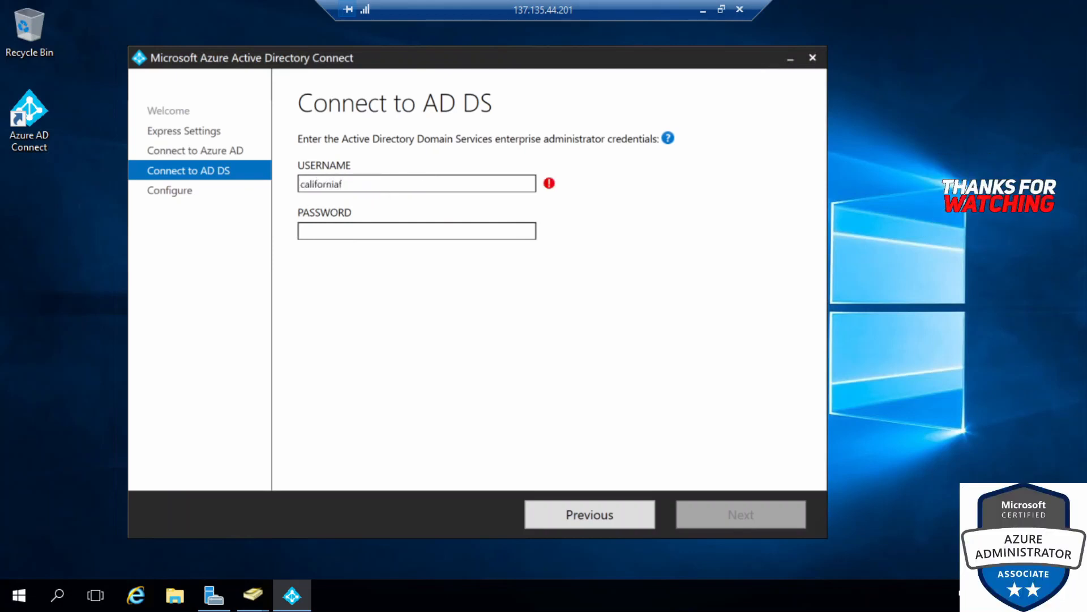
pyautogui.write('oo')
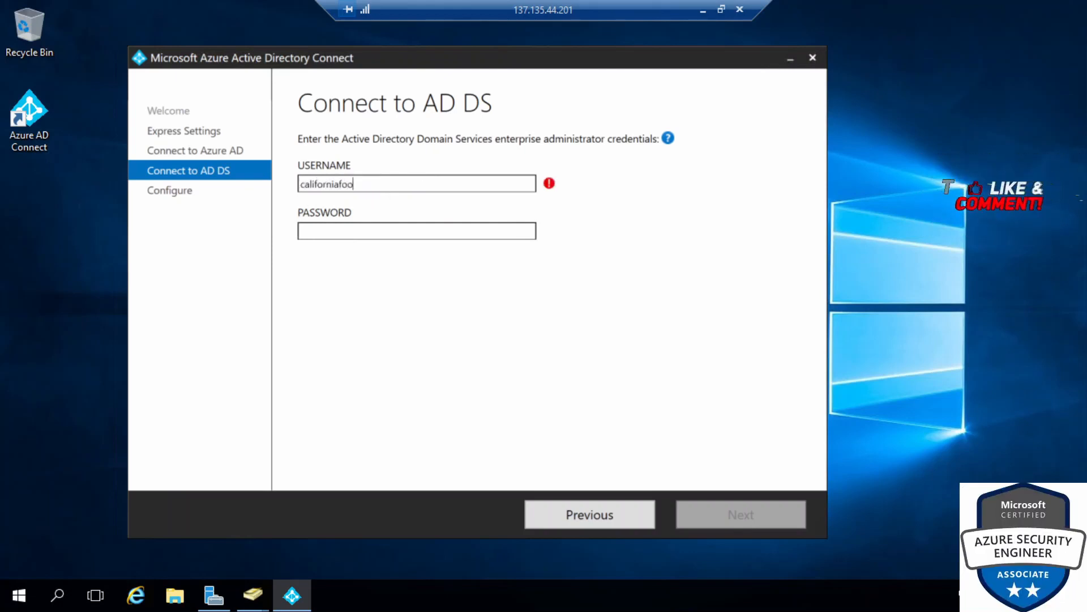
pyautogui.write('ds')
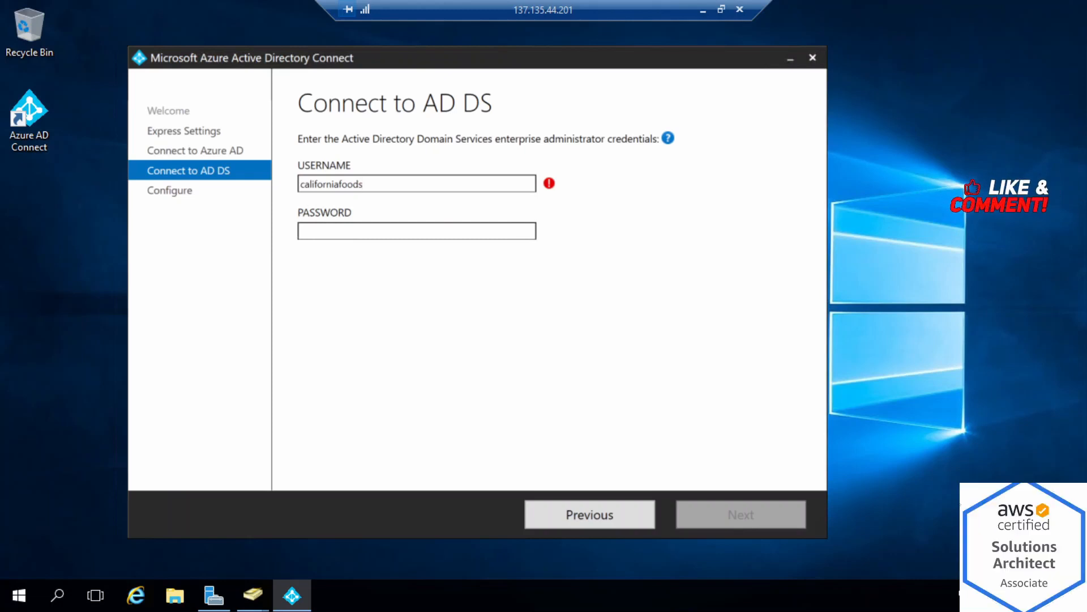
pyautogui.write('\\')
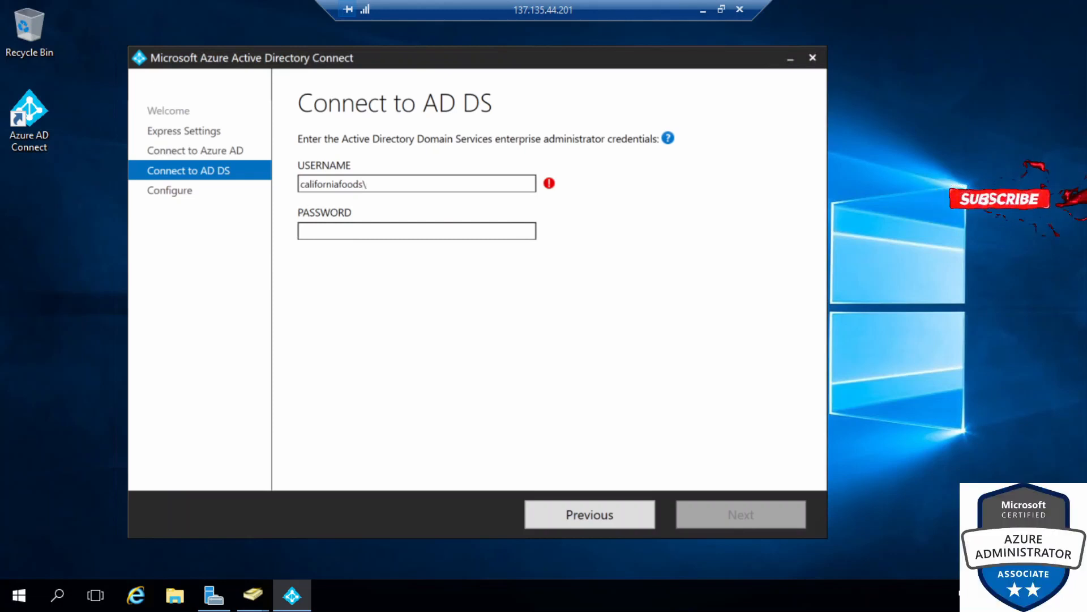
pyautogui.write('testa')
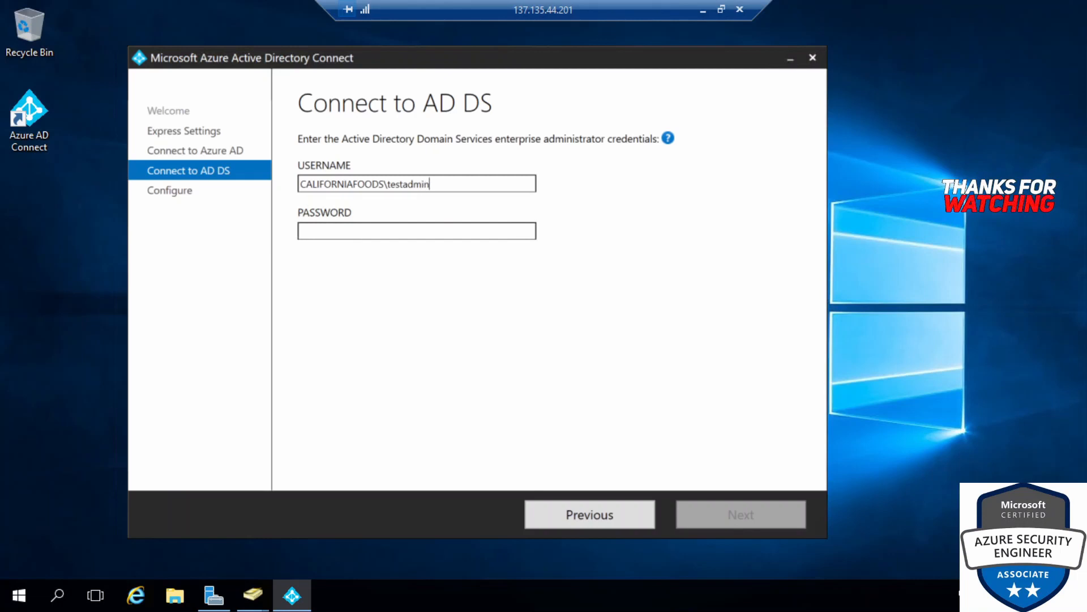
pyautogui.write('dmin')
# Enter the AD DS enterprise administrator's password and submit the credentials for validation.
pyautogui.press('Tab')
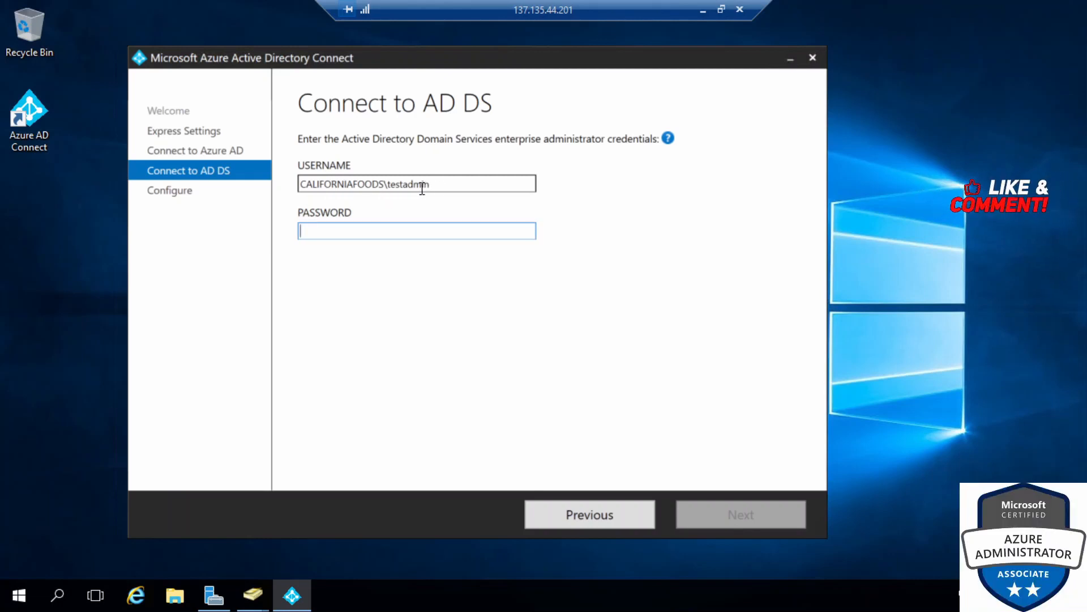
pyautogui.write('•••••••')
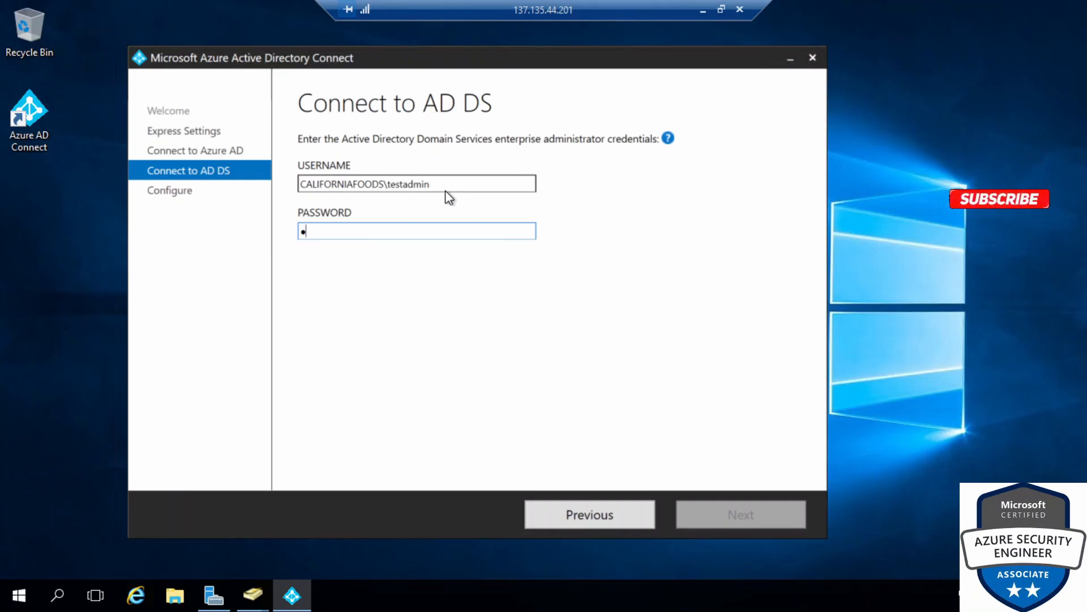
pyautogui.write('••••••')
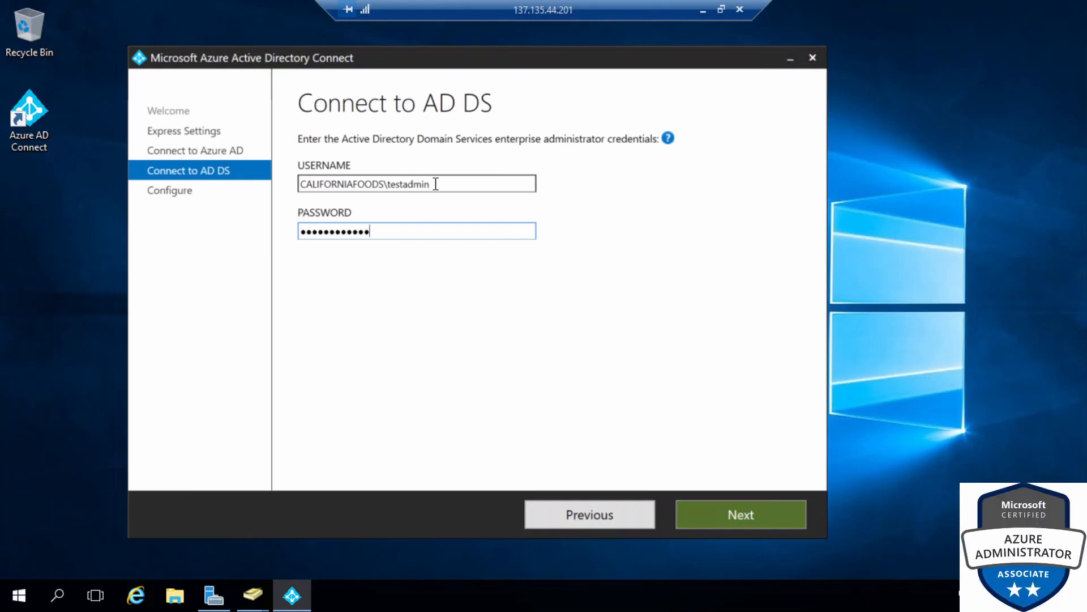
pyautogui.click(738, 515)
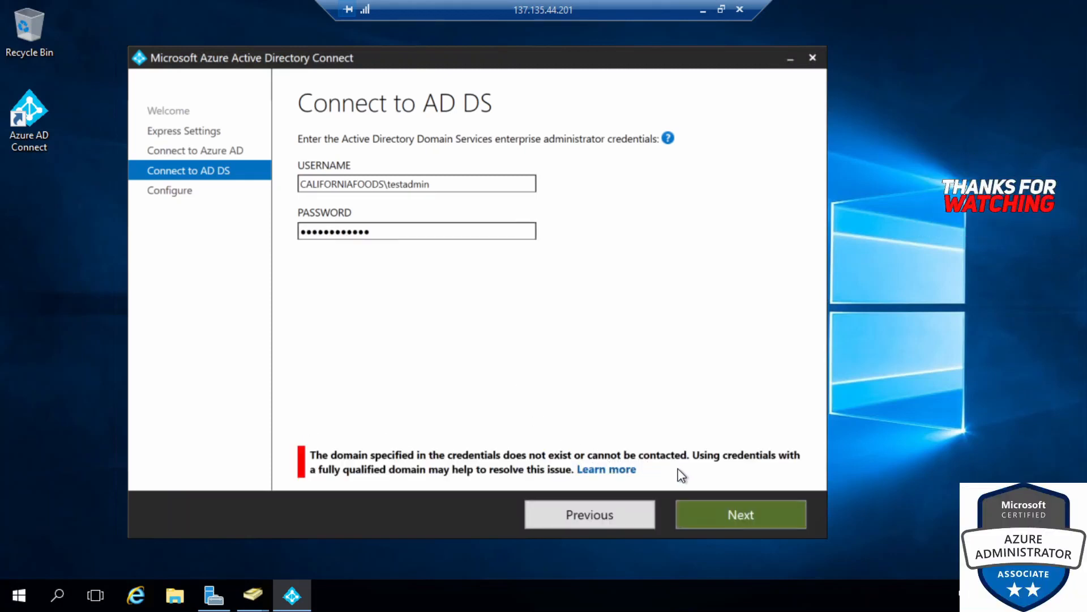
# Try to validate the AD DS credentials with the domain qualified as CALIFORNIAFOODS.TK\testadmin.
pyautogui.click(743, 517)
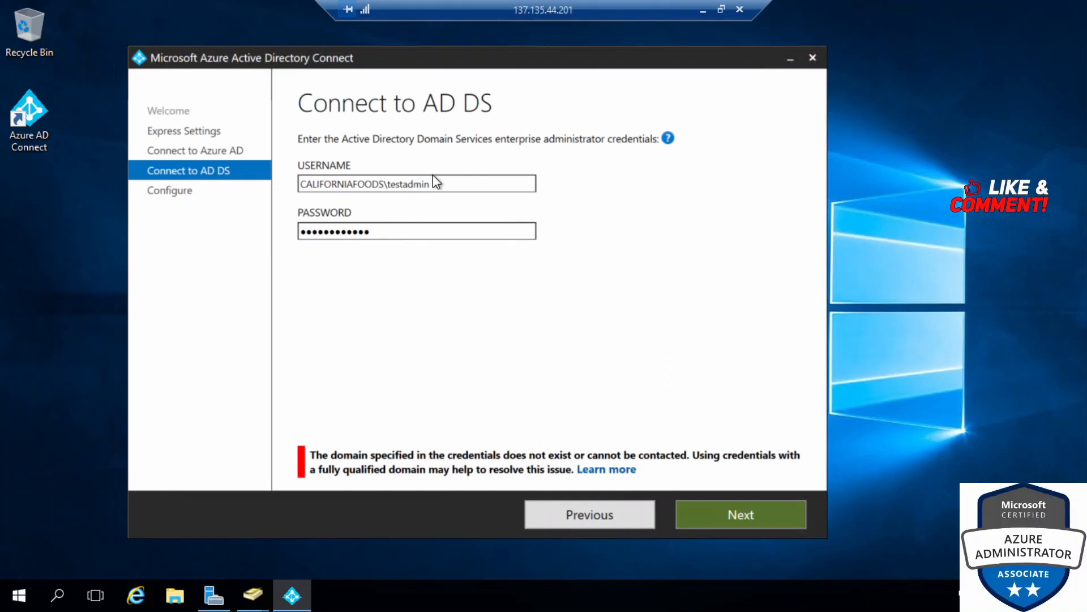
pyautogui.write('.TK')
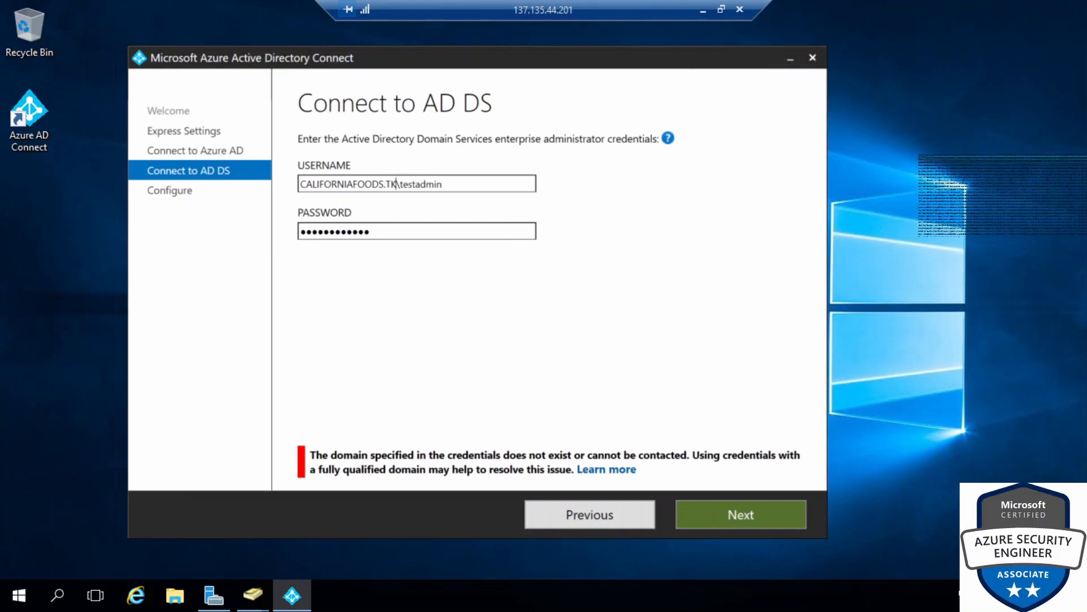
pyautogui.click(702, 503)
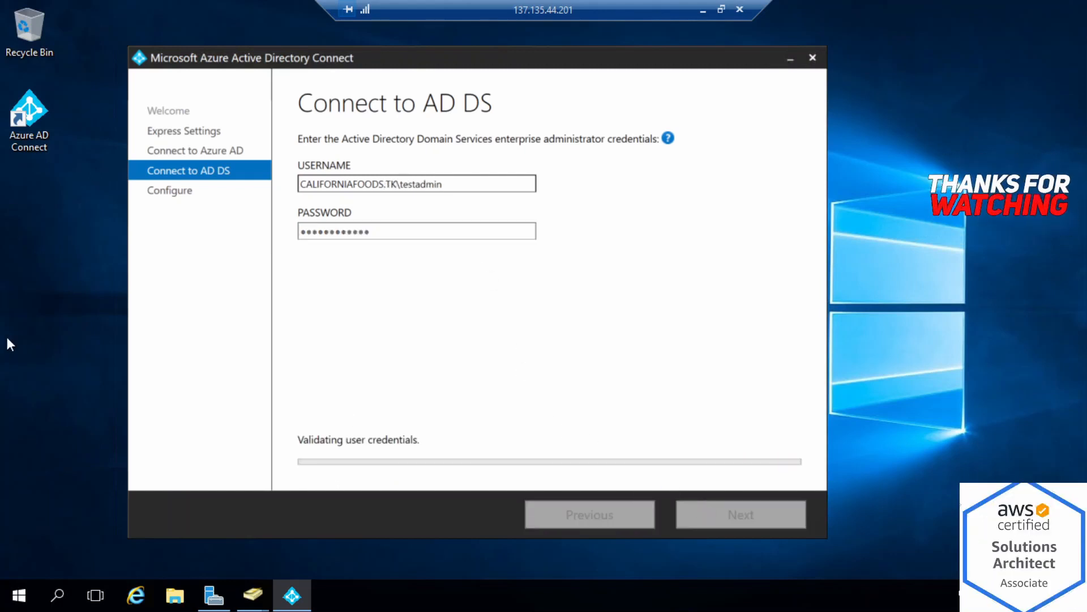
# Check the domain name in Active Directory Users and Computers, correct the AD DS username to CALIFORNIAFOOD\testadmin and resubmit the credentials.
pyautogui.click(254, 594)
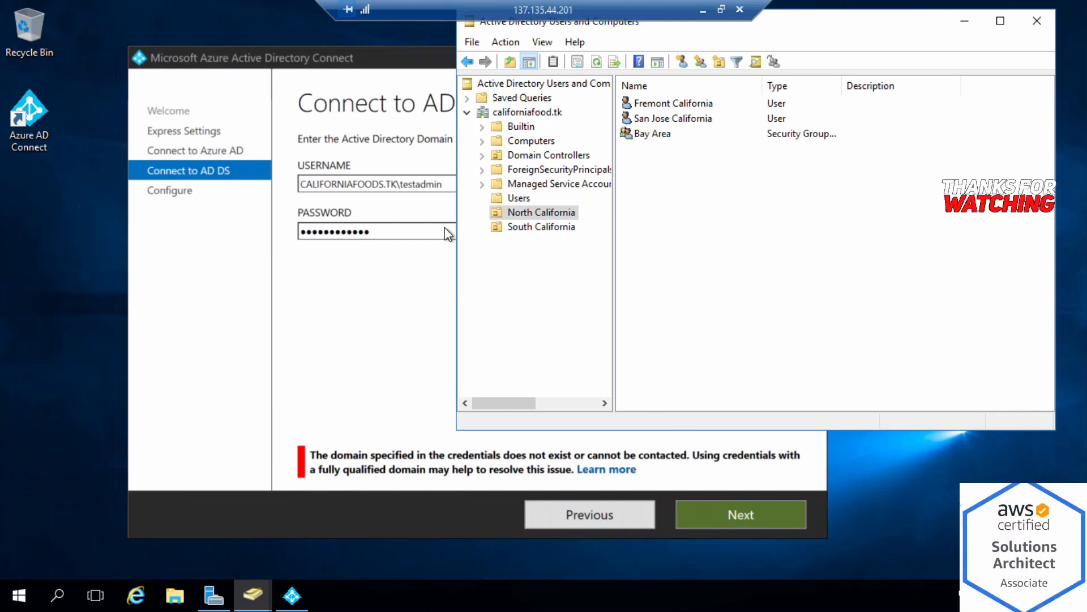
pyautogui.click(375, 187)
pyautogui.moveTo(379, 186); pyautogui.dragTo(398, 187)
pyautogui.press('BackSpace')
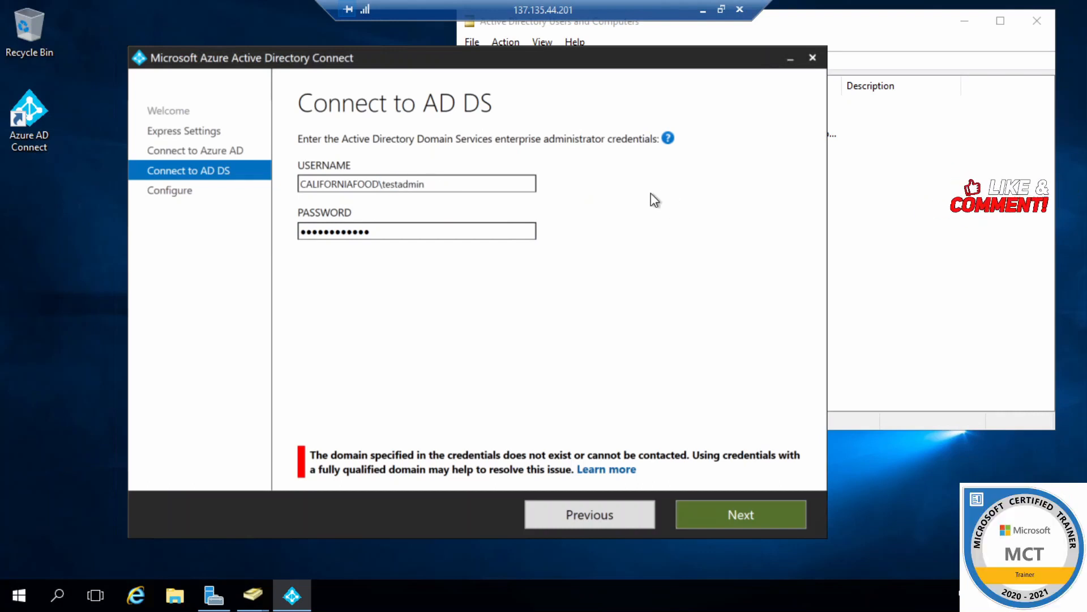
pyautogui.click(465, 234)
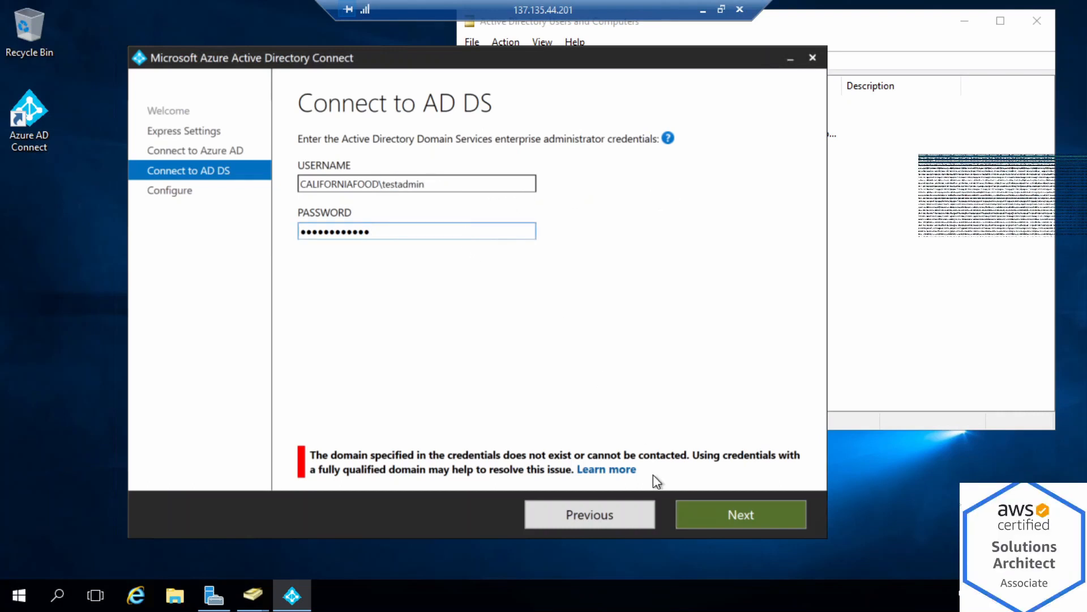
pyautogui.click(716, 510)
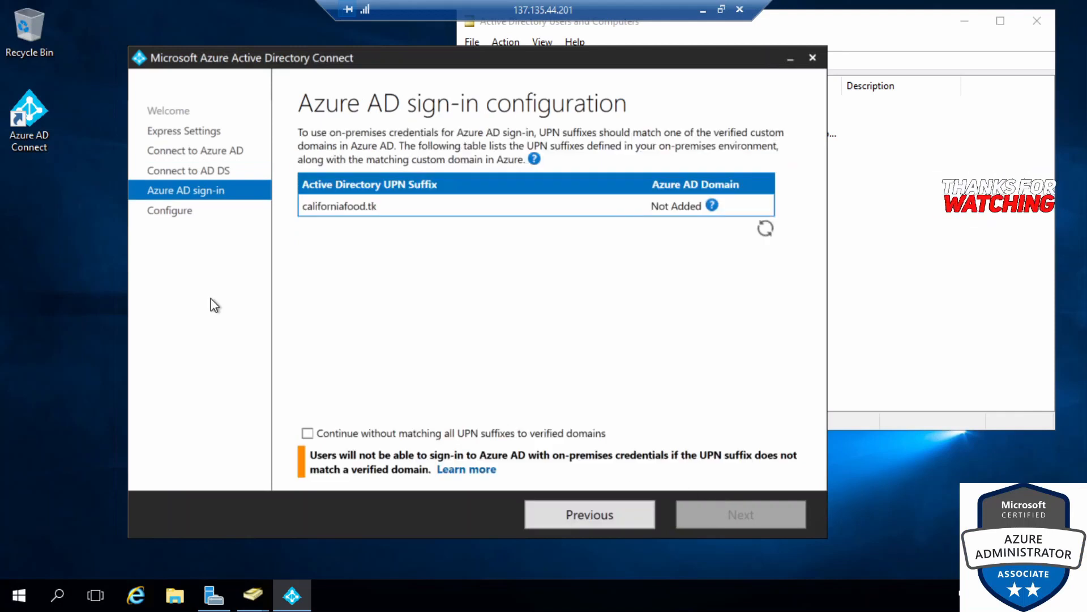
# Choose to continue without matching all UPN suffixes to verified domains and start the Azure AD Connect installation.
pyautogui.click(861, 214)
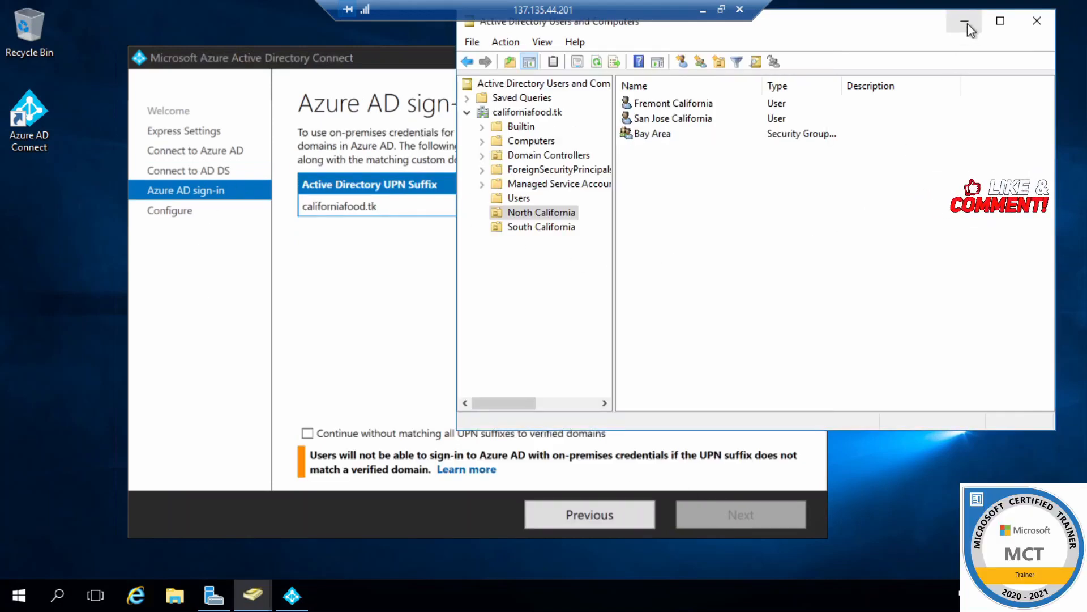
pyautogui.click(965, 21)
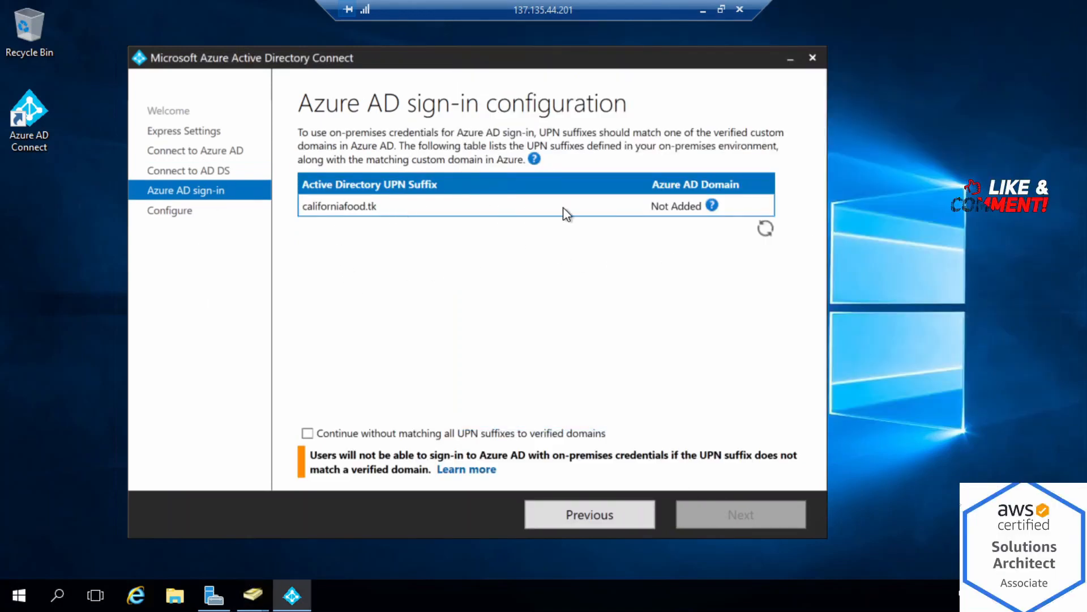
pyautogui.click(763, 228)
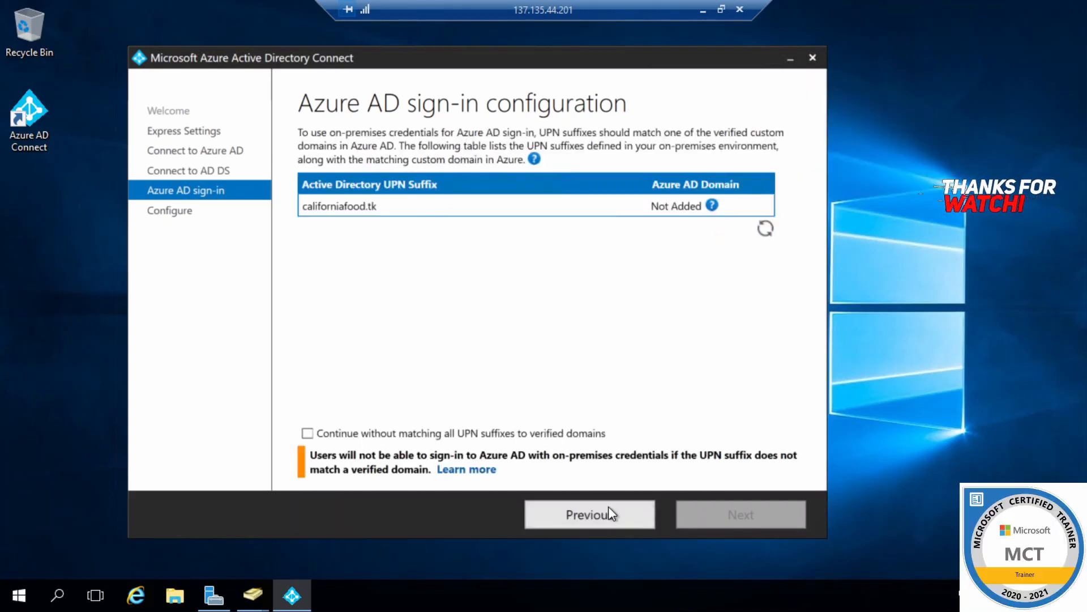
pyautogui.click(308, 434)
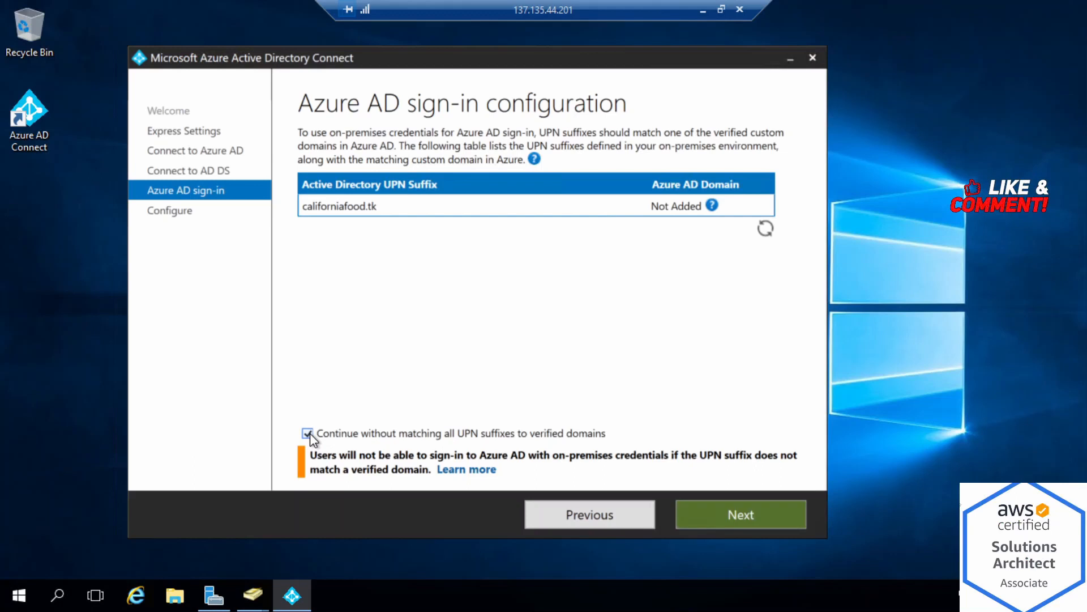
pyautogui.click(767, 514)
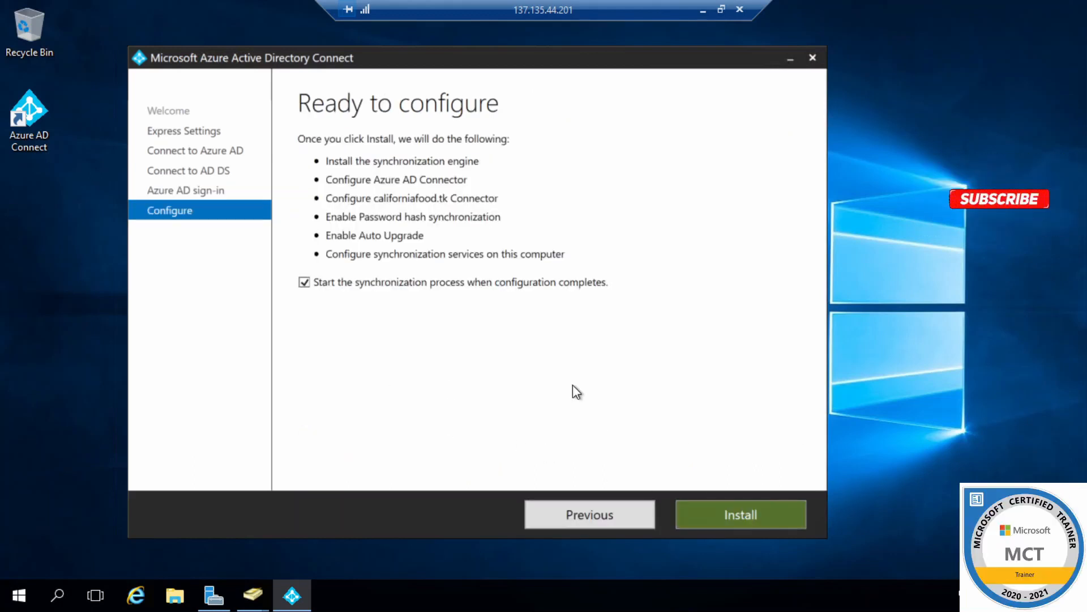
pyautogui.click(725, 516)
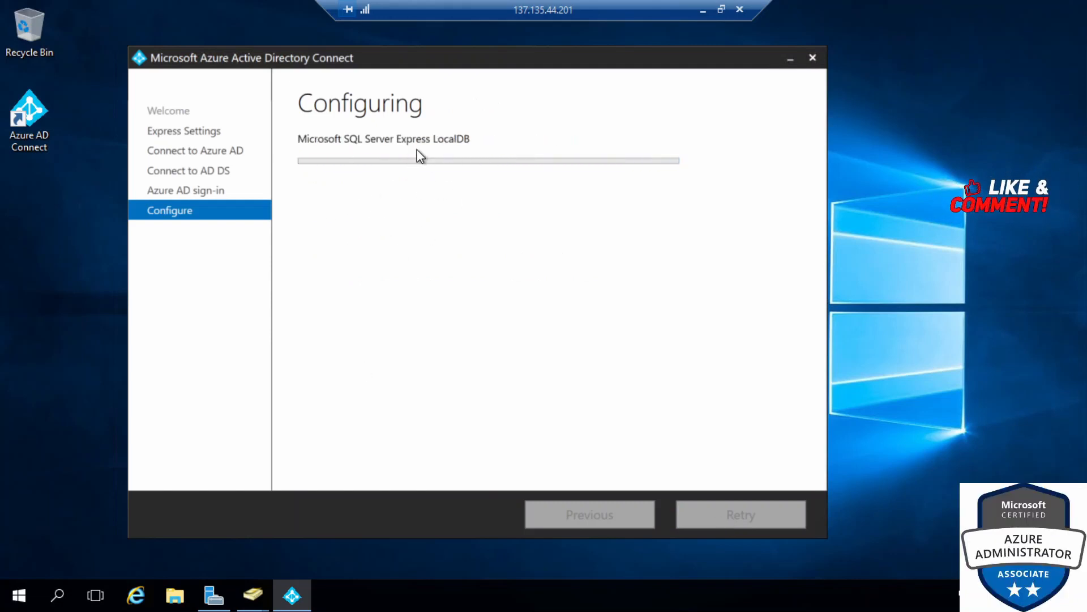
# Switch from the remote server to the Azure portal in the browser and return to the California foods inc directory overview.
pyautogui.click(703, 10)
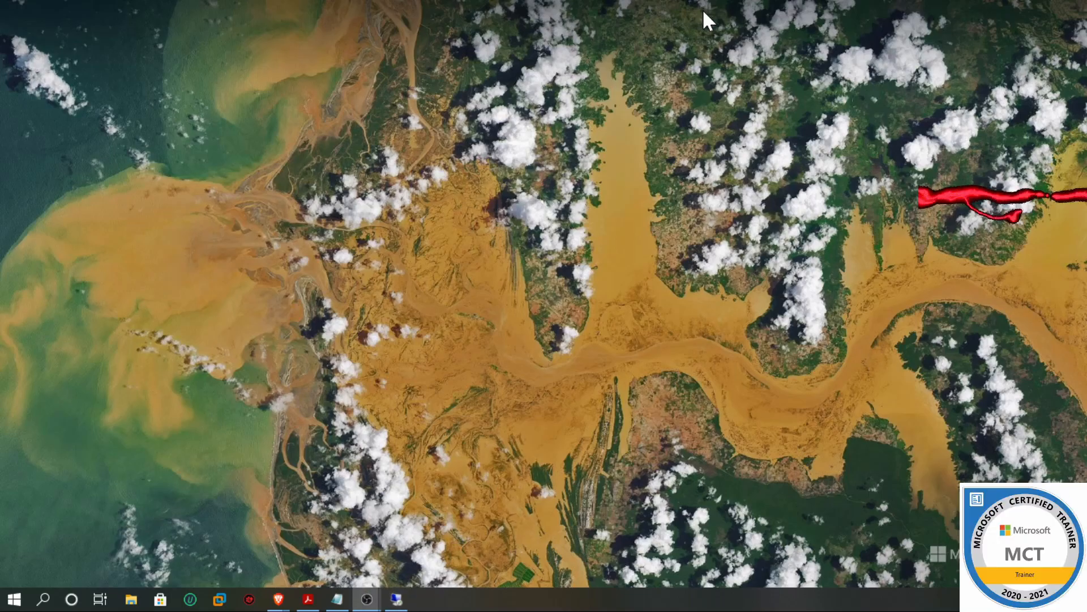
pyautogui.moveTo(286, 599)
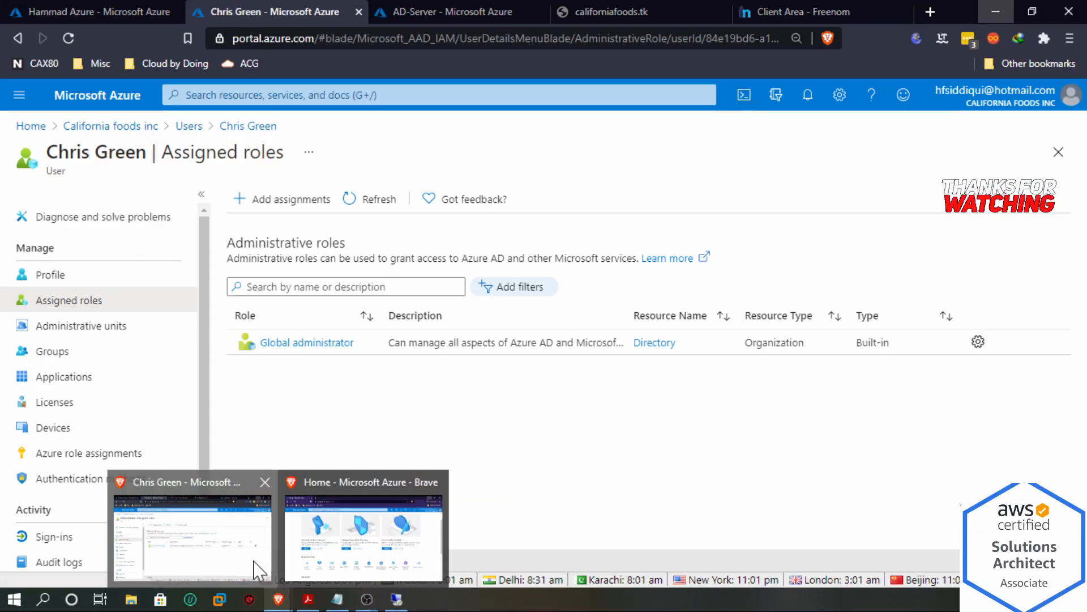
pyautogui.click(255, 561)
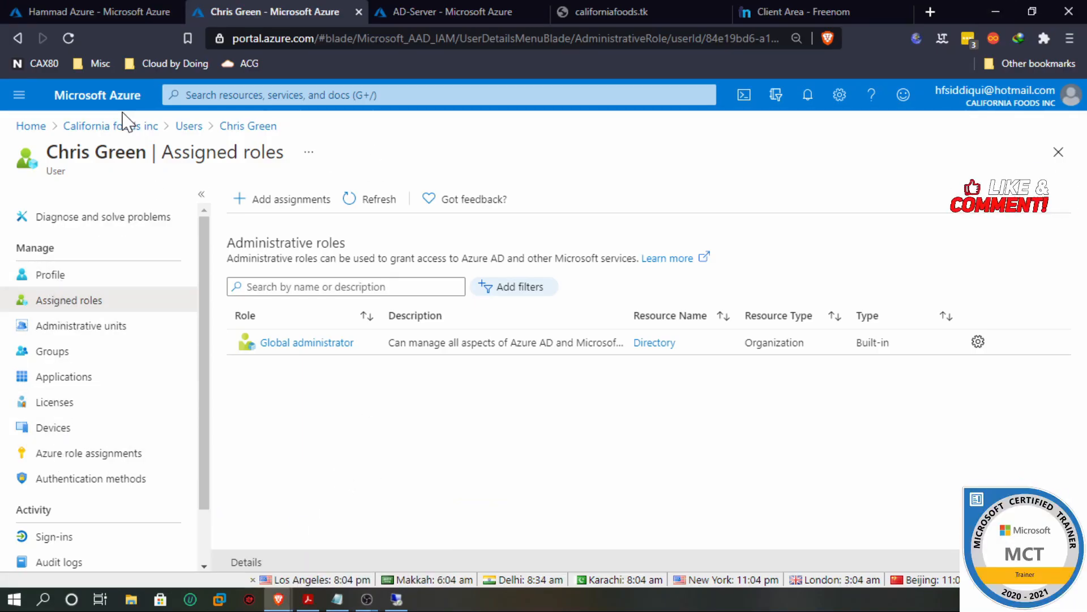
pyautogui.click(189, 125)
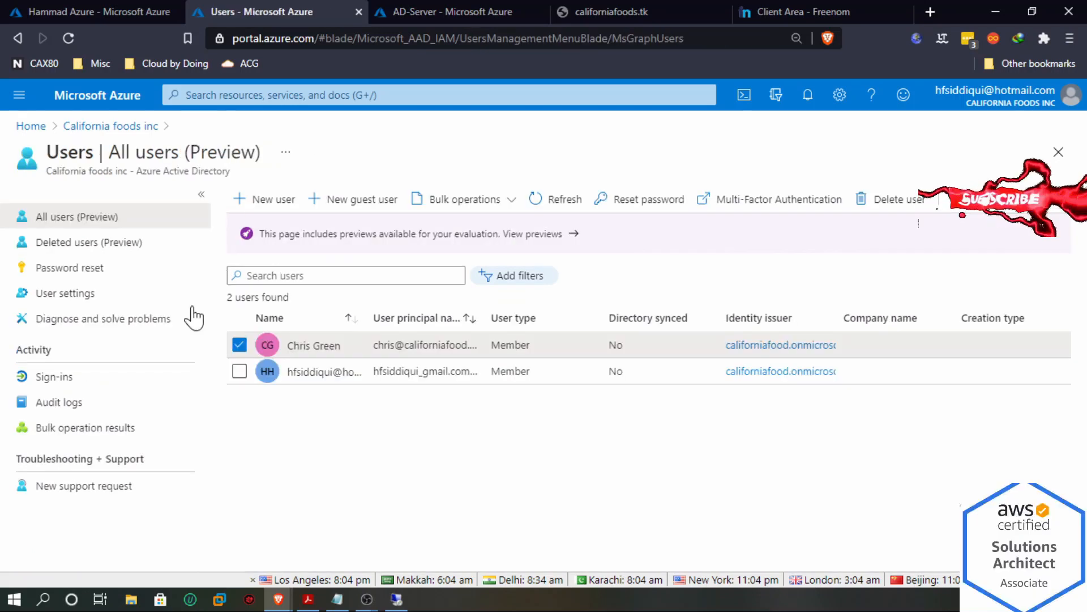
pyautogui.click(113, 125)
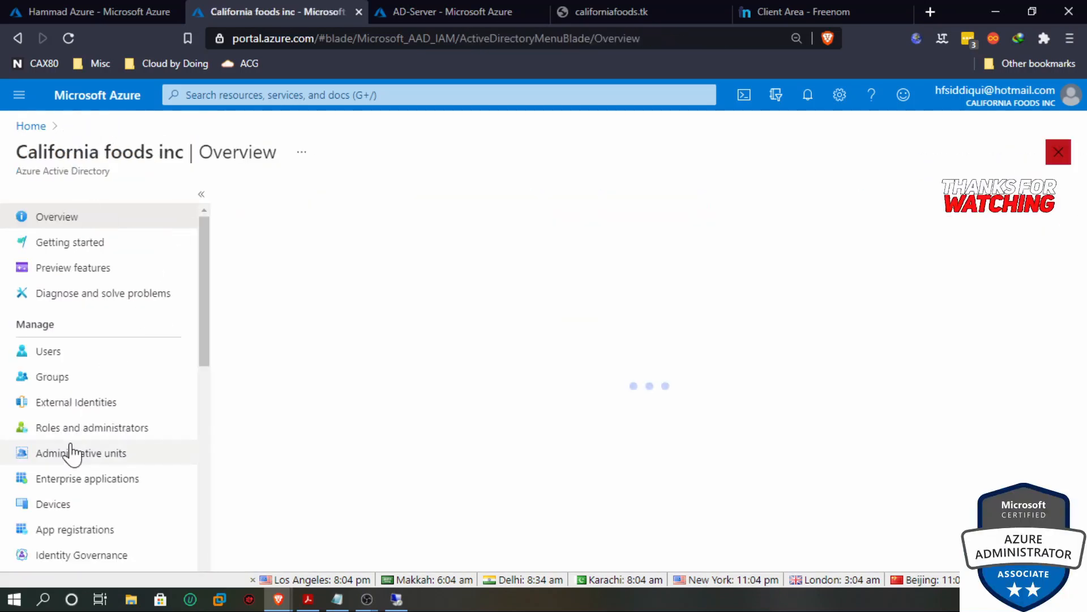
# Open the californiafoods.tk entry in the directory's custom domain names.
pyautogui.scroll(-8, 90, 462)
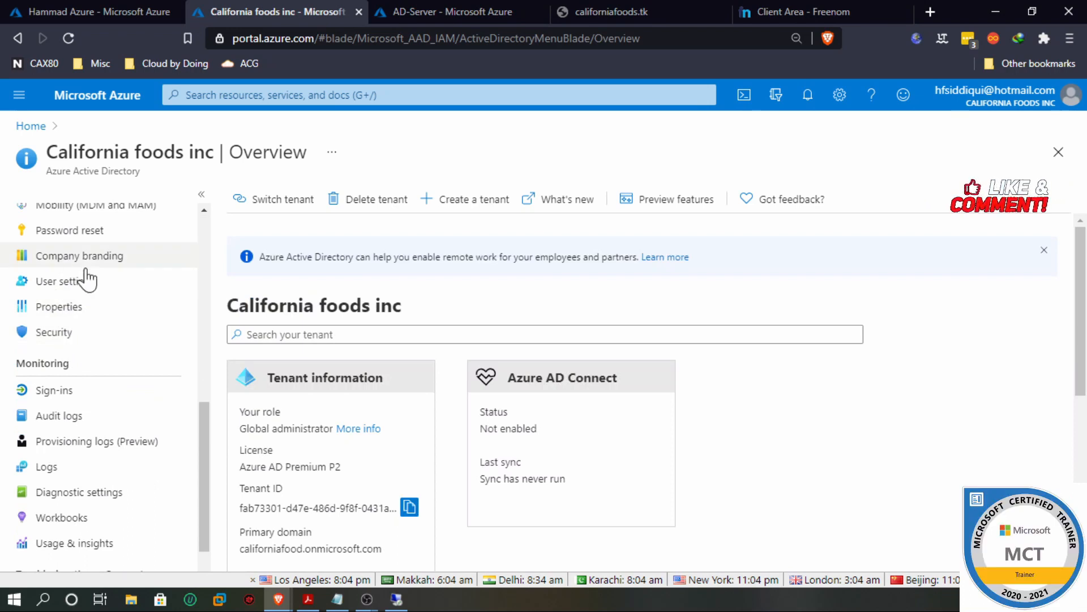
pyautogui.scroll(2, 107, 366)
pyautogui.click(105, 262)
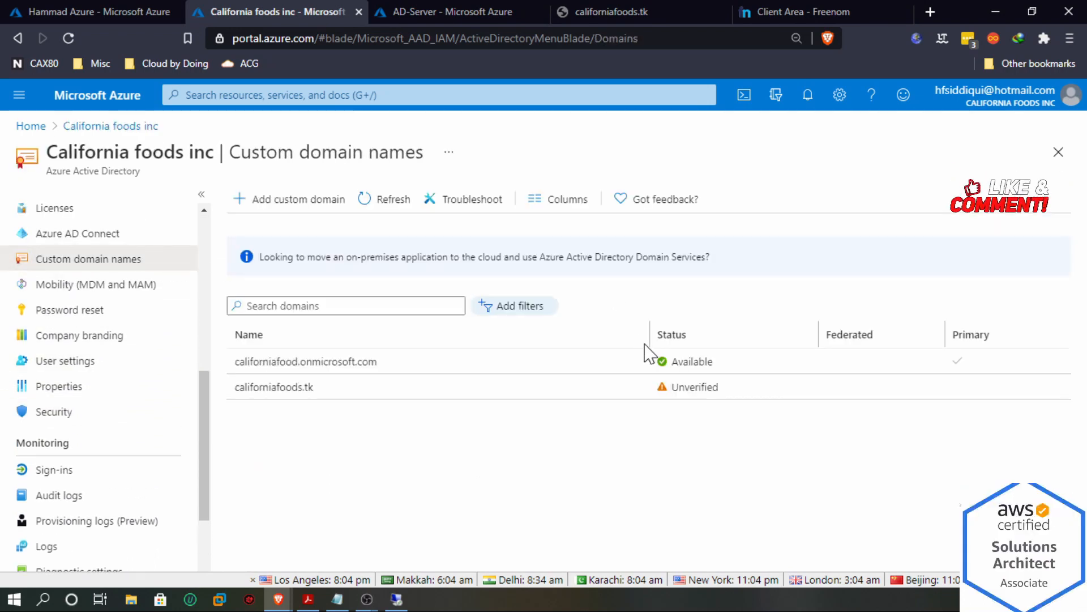
pyautogui.click(323, 394)
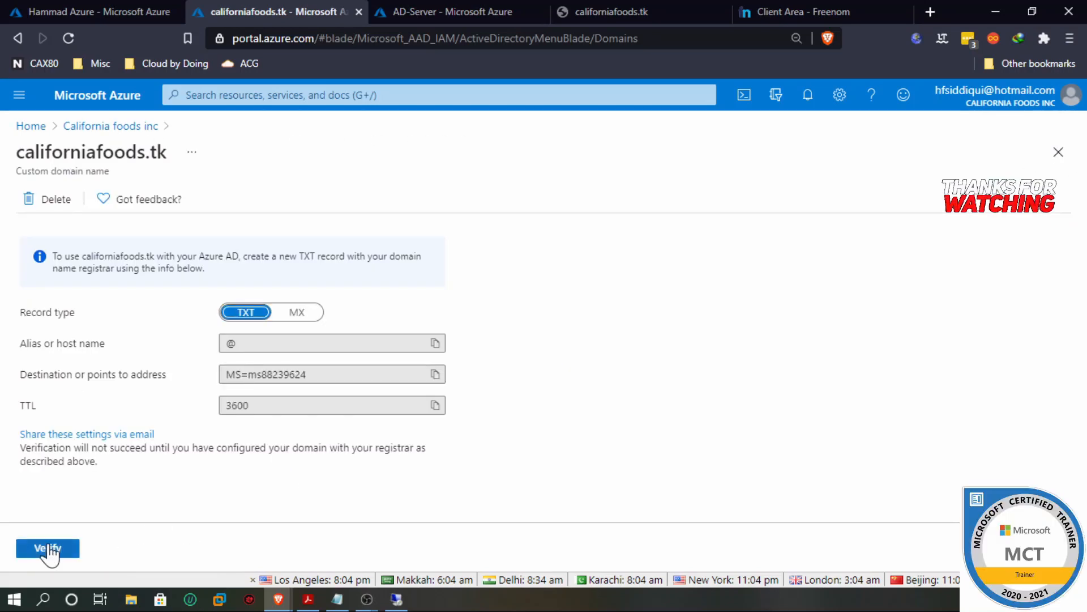
# Verify the californiafoods.tk custom domain, make it the primary domain and return to the custom domain names list.
pyautogui.click(46, 549)
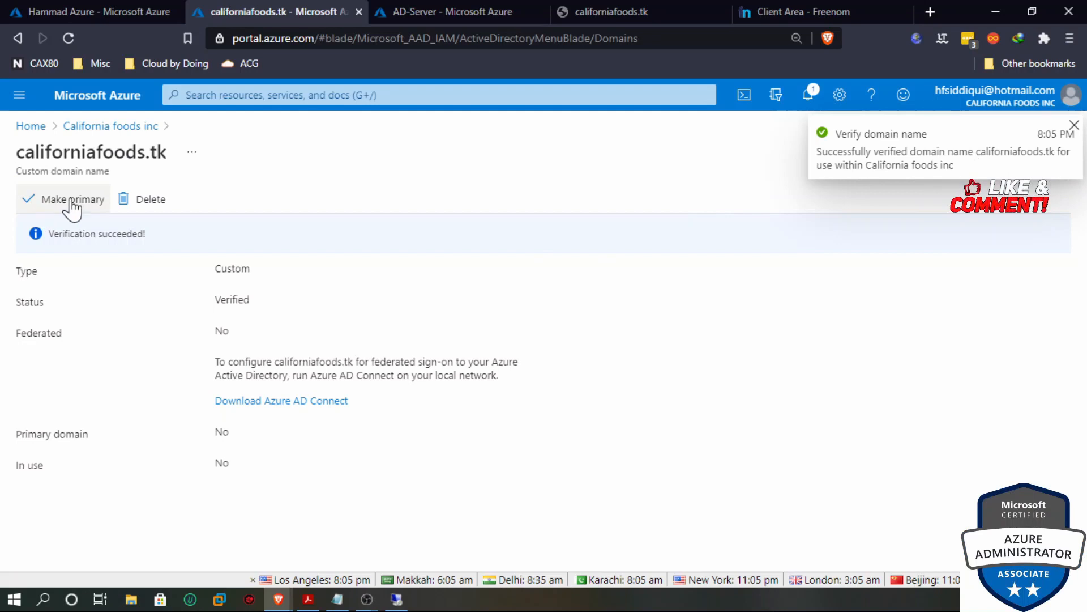
pyautogui.click(43, 204)
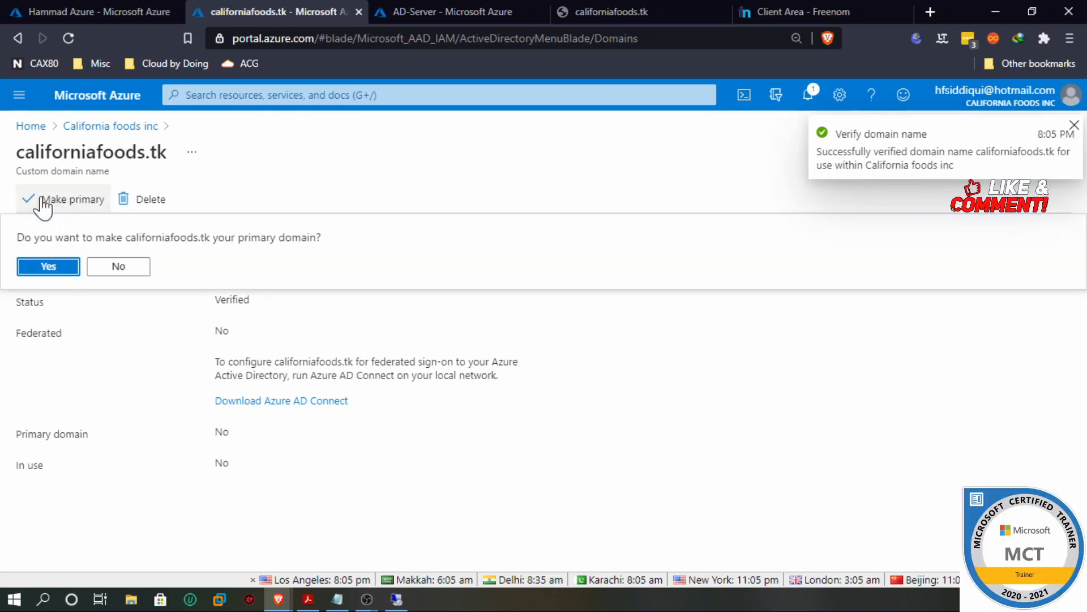
pyautogui.click(52, 273)
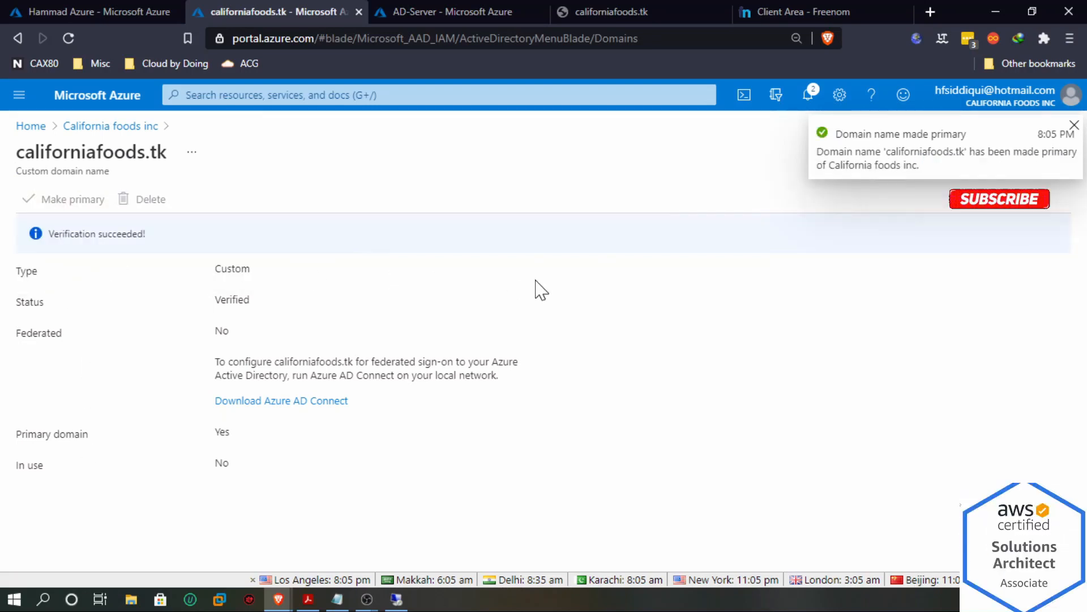
pyautogui.click(128, 125)
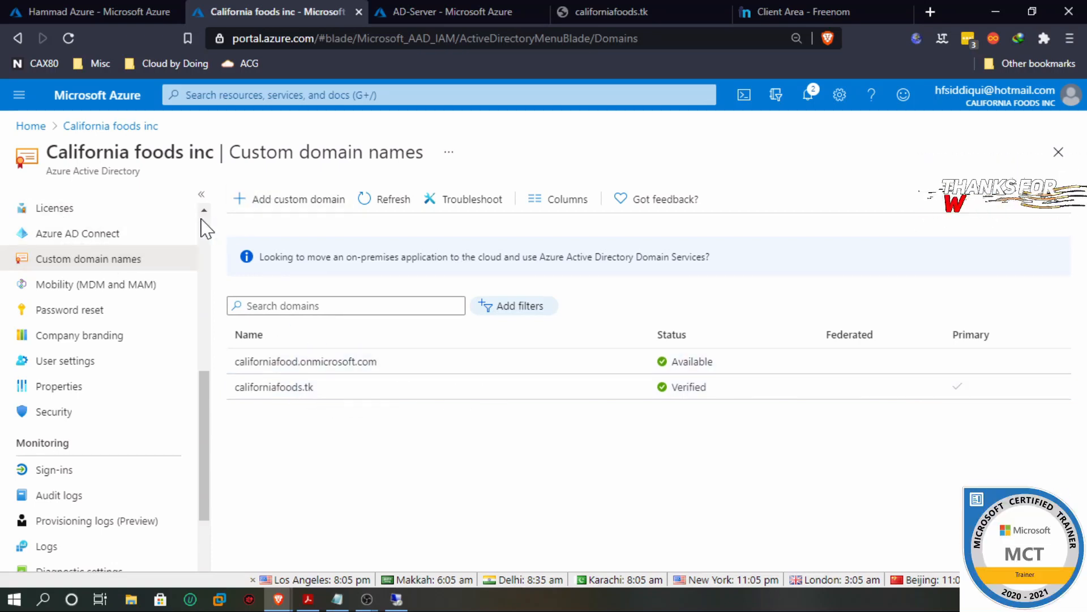
# Start creating a new directory user, entering the user name and keeping californiafoods.tk as its domain.
pyautogui.scroll(5, 204, 223)
pyautogui.click(57, 376)
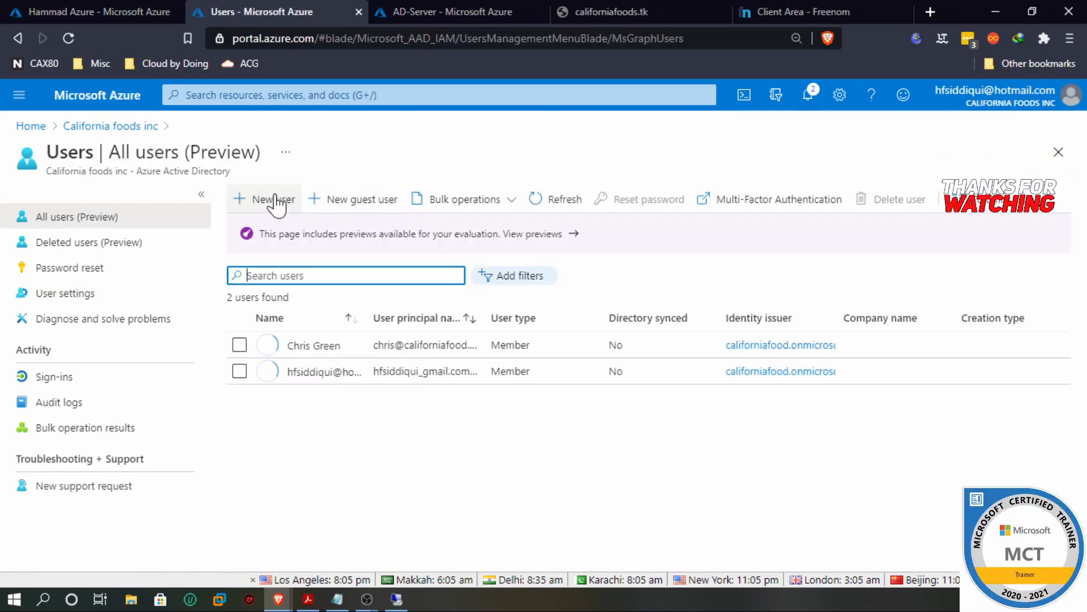
pyautogui.click(270, 198)
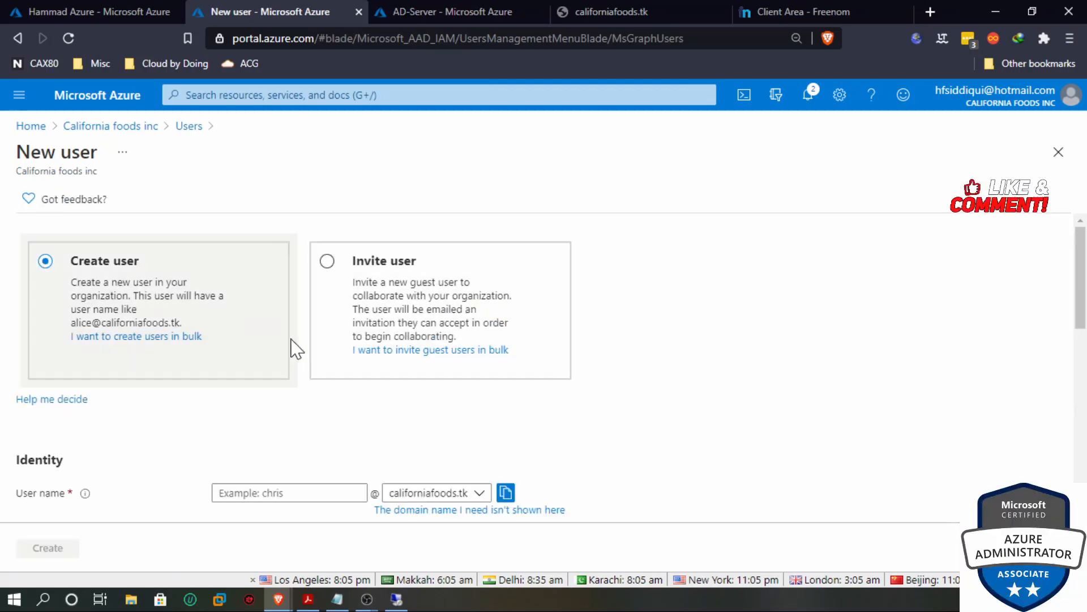
pyautogui.click(305, 493)
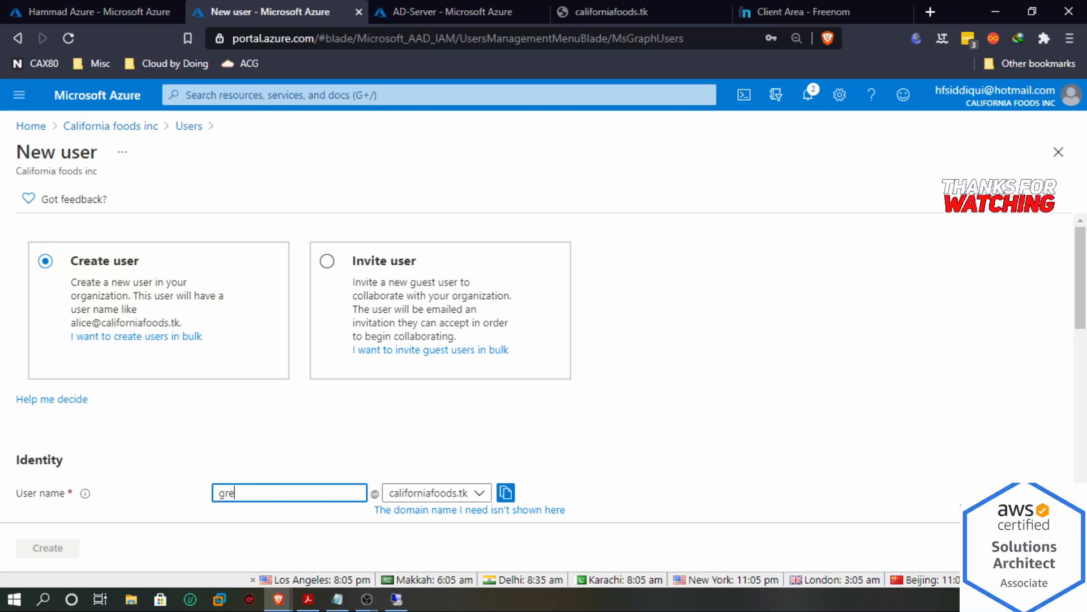
pyautogui.click(480, 493)
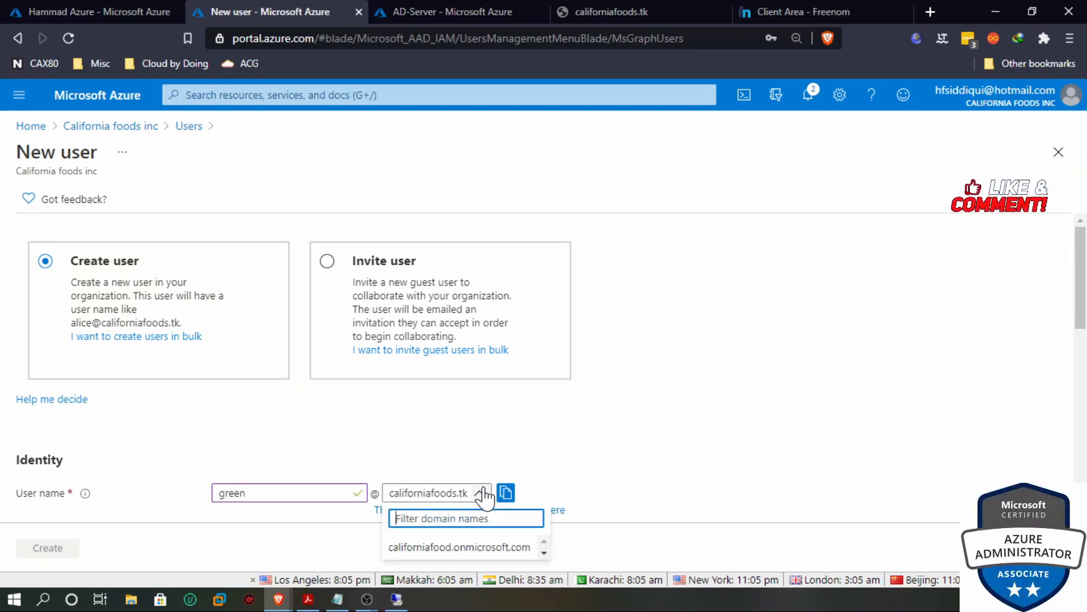
pyautogui.click(543, 553)
pyautogui.click(470, 557)
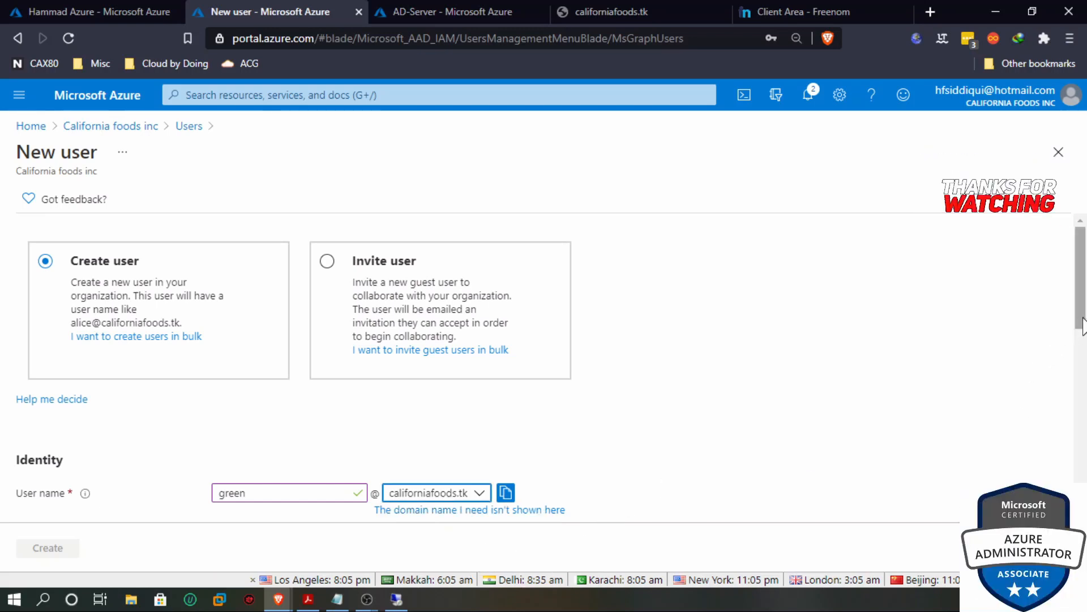
# Fill in the new user's display name, first name and last name.
pyautogui.scroll(-3, 1079, 334)
pyautogui.click(359, 406)
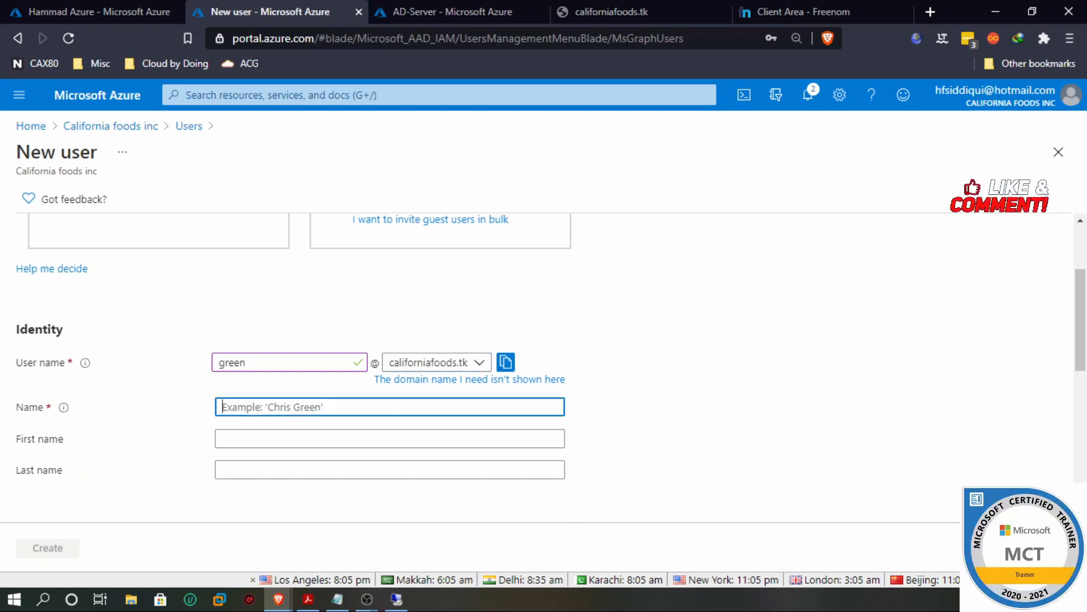
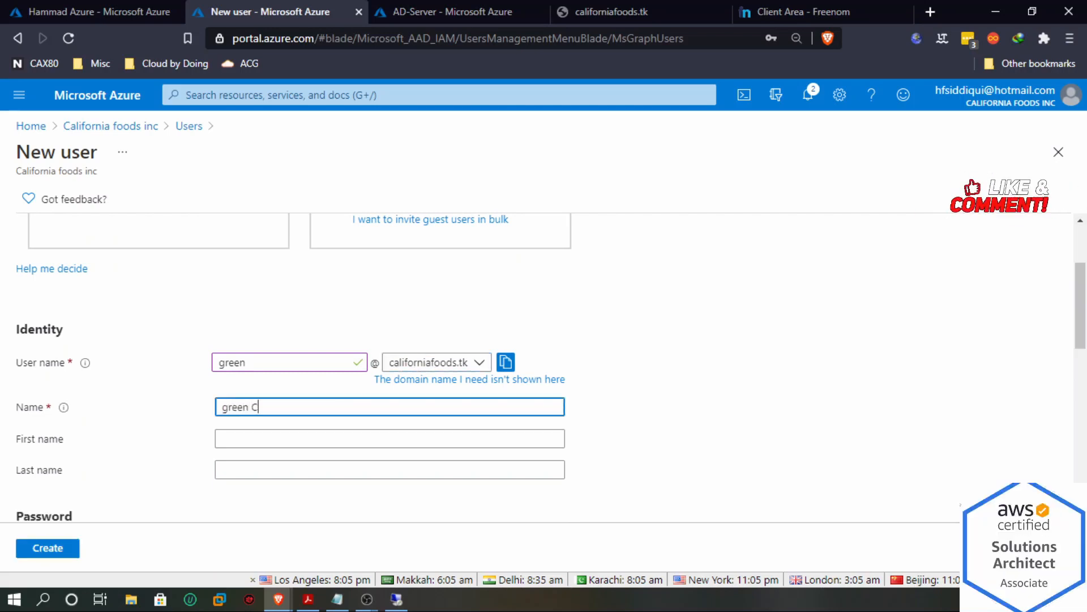
pyautogui.press('Tab')
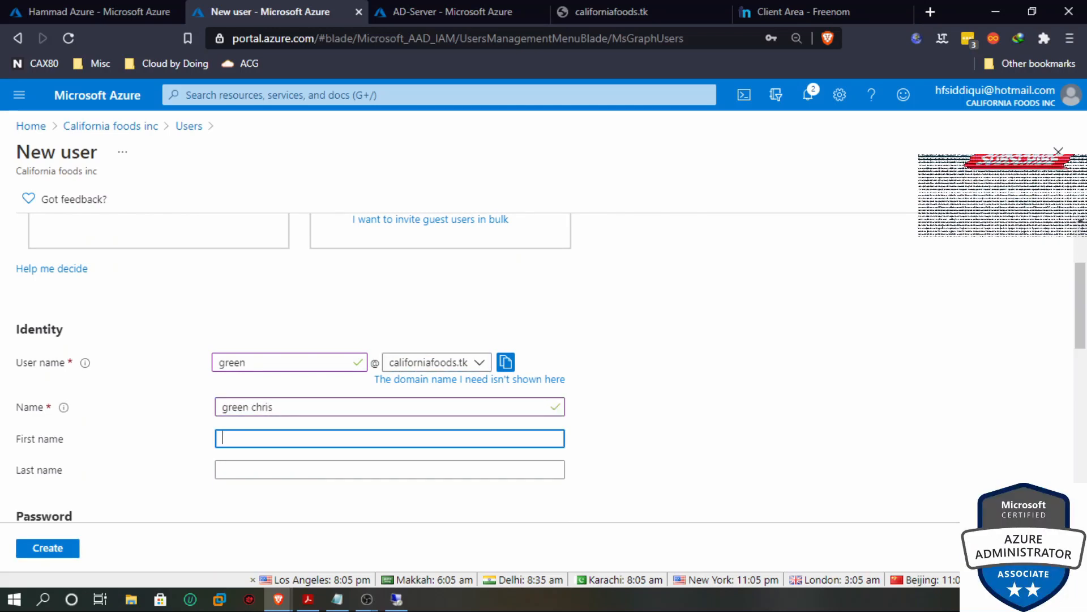
pyautogui.press('Tab')
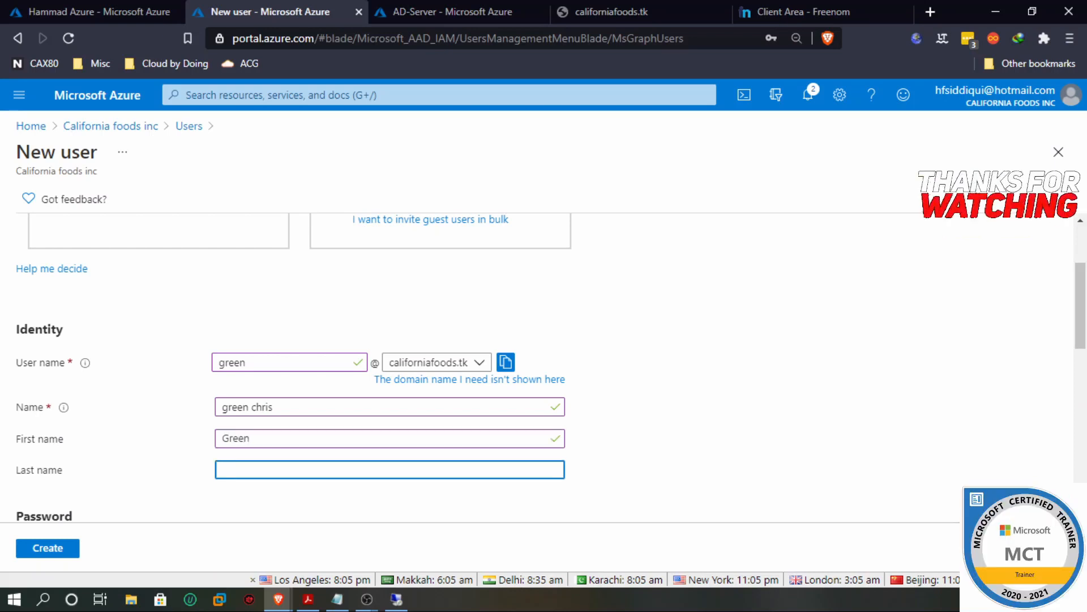
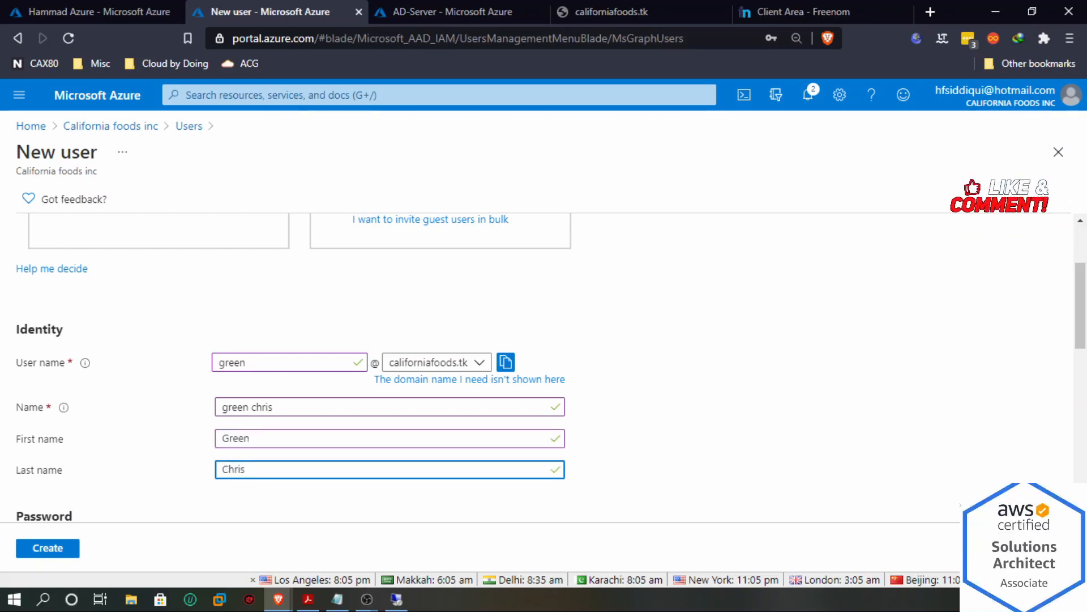
# Choose to create the password manually, enter the initial password and create the user.
pyautogui.scroll(-4, 145, 418)
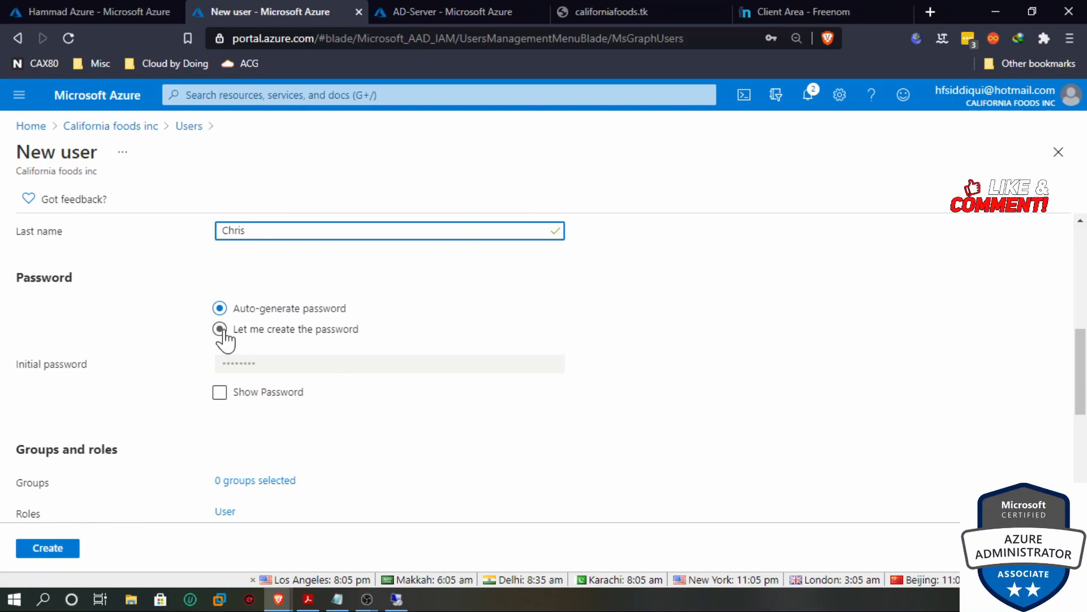
pyautogui.click(222, 331)
pyautogui.click(233, 363)
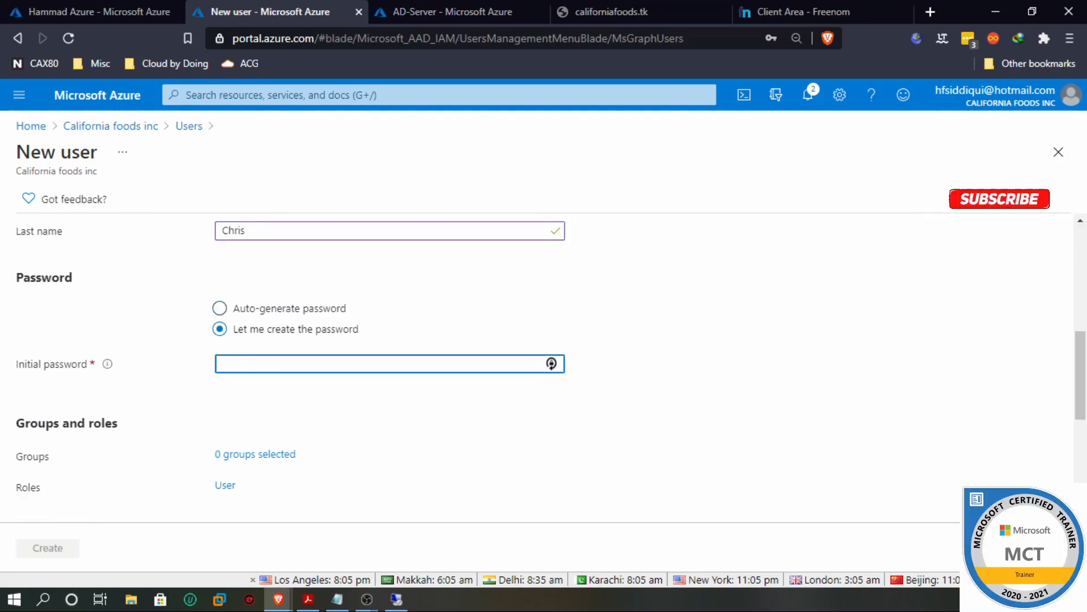
pyautogui.write('***********')
pyautogui.press('Tab')
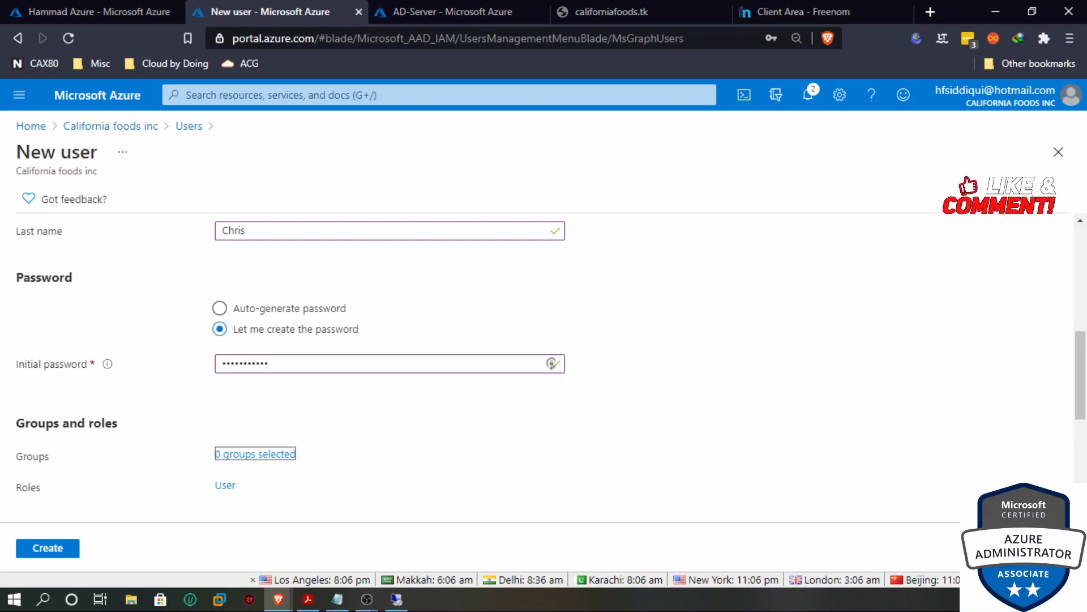
pyautogui.click(48, 547)
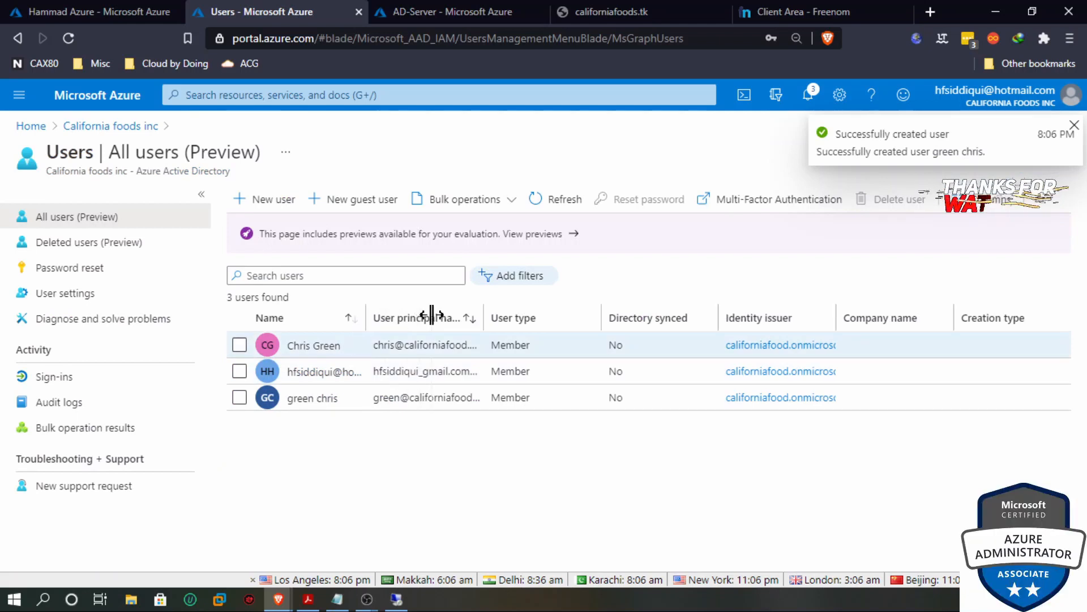
# Widen the Name and User principal name columns in the user list to examine the full sign-in names.
pyautogui.moveTo(432, 315); pyautogui.dragTo(441, 318)
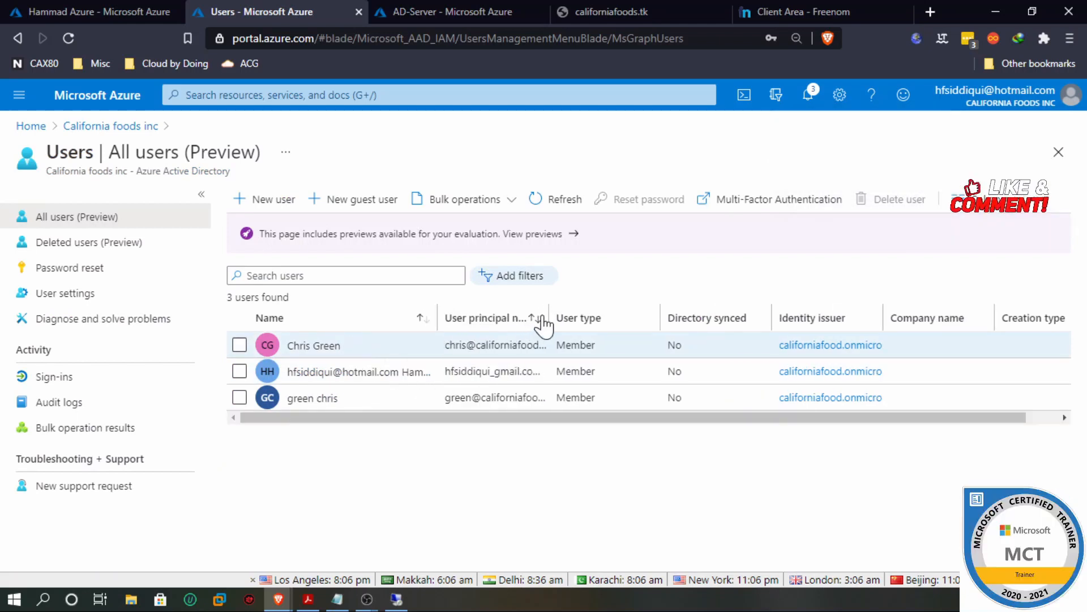
pyautogui.moveTo(550, 315); pyautogui.dragTo(660, 315)
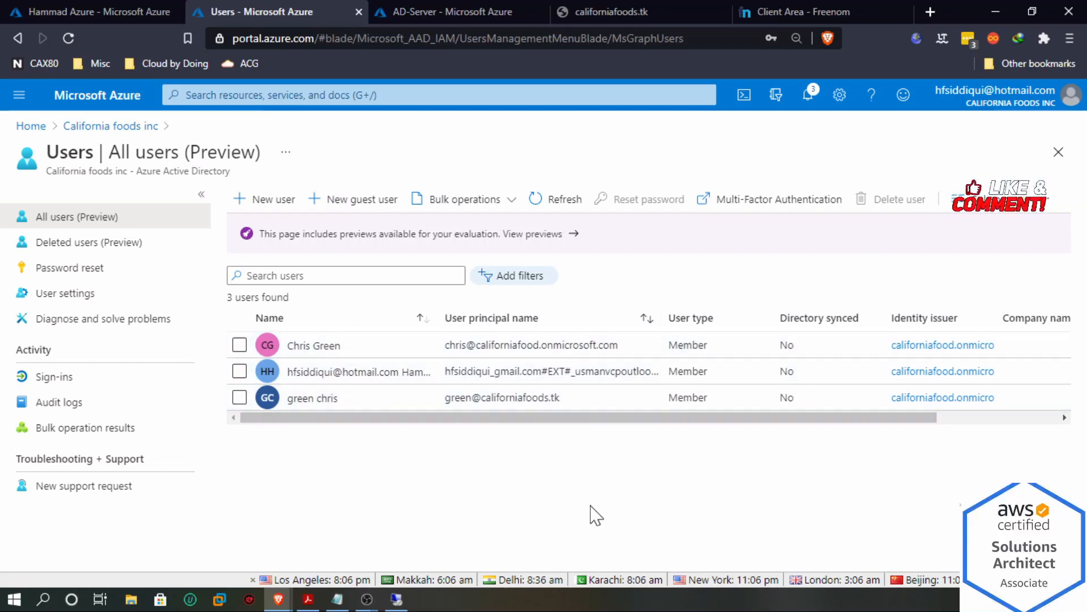
# Switch to the remote AD server, exit the completed Azure AD Connect wizard and open Synchronization Service.
pyautogui.click(397, 598)
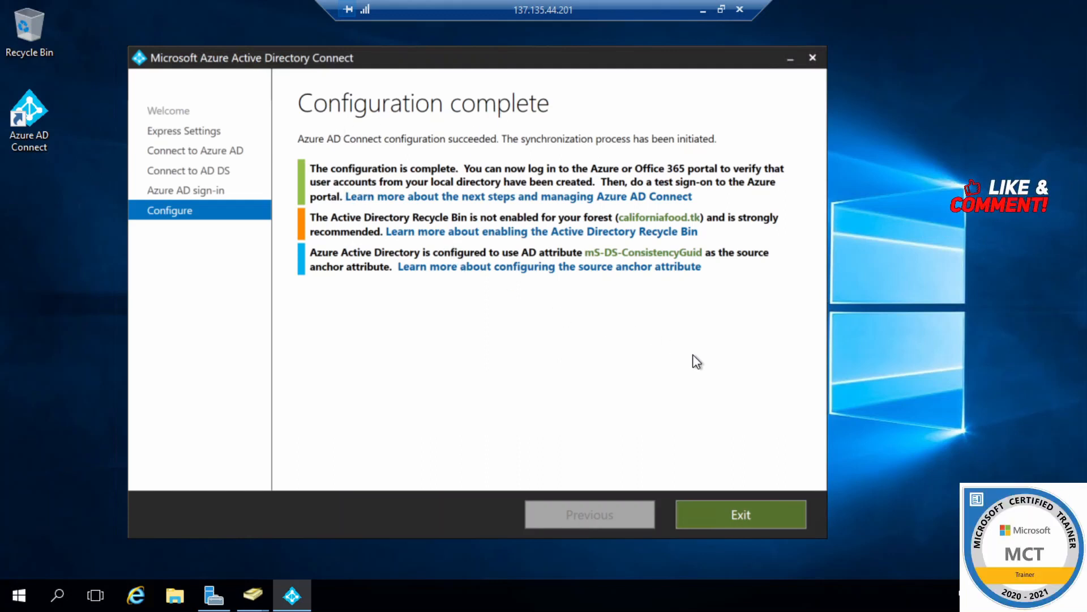
pyautogui.click(728, 517)
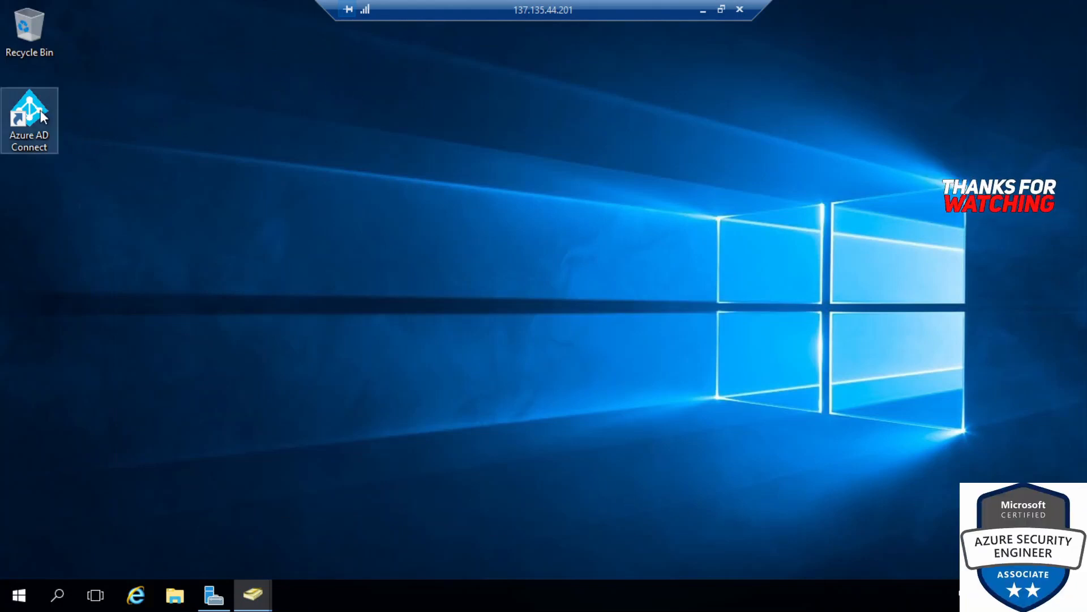
pyautogui.click(27, 604)
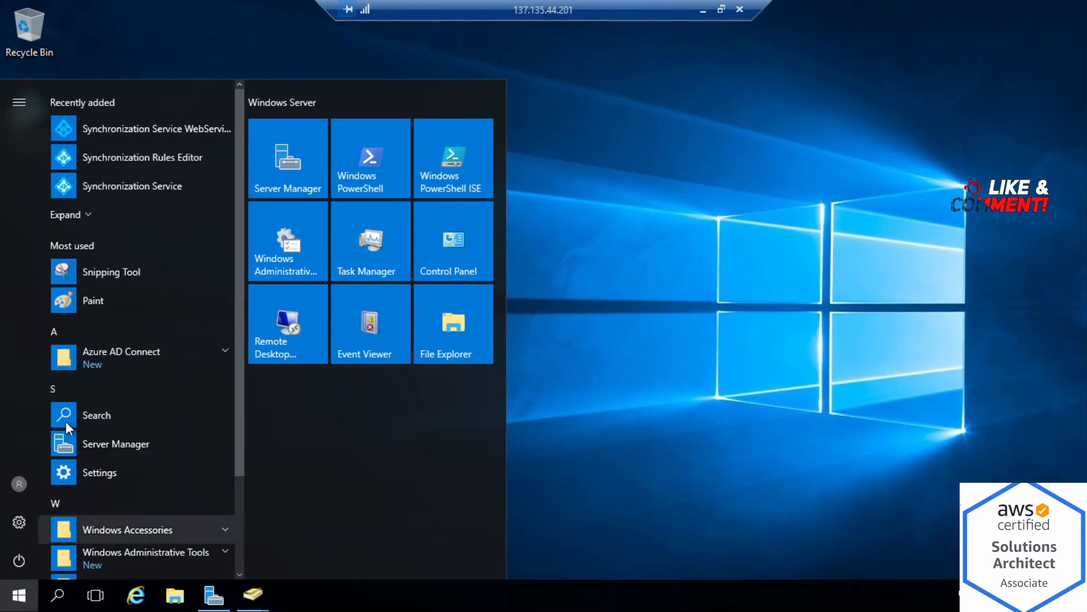
pyautogui.click(122, 184)
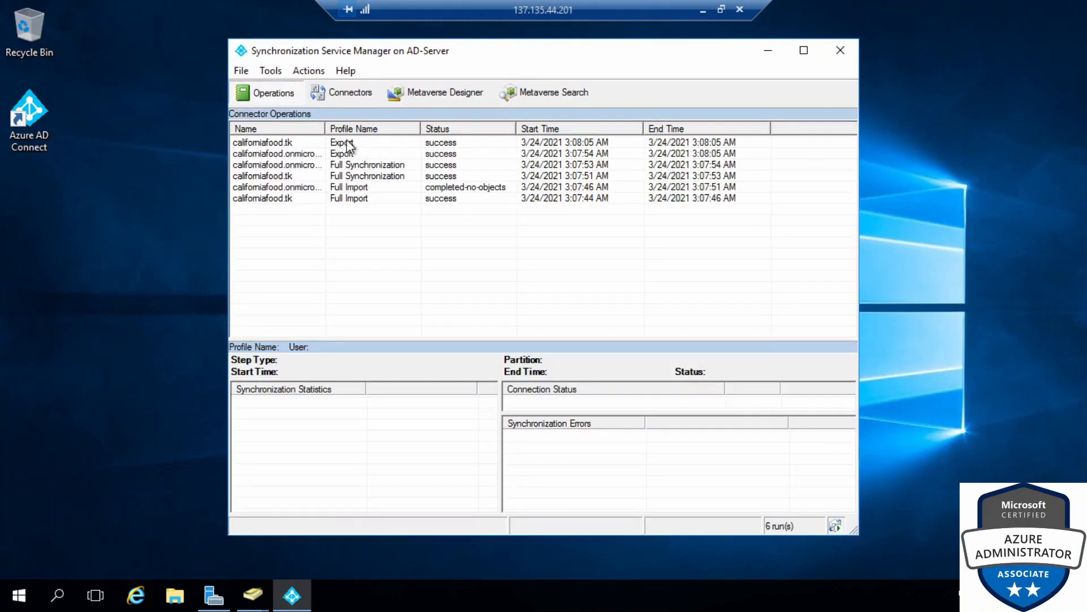
# Widen the Name column and examine the details of both Export runs and the californiafood.onmicrosoft.com Full Synchronization run.
pyautogui.moveTo(373, 129); pyautogui.dragTo(375, 129)
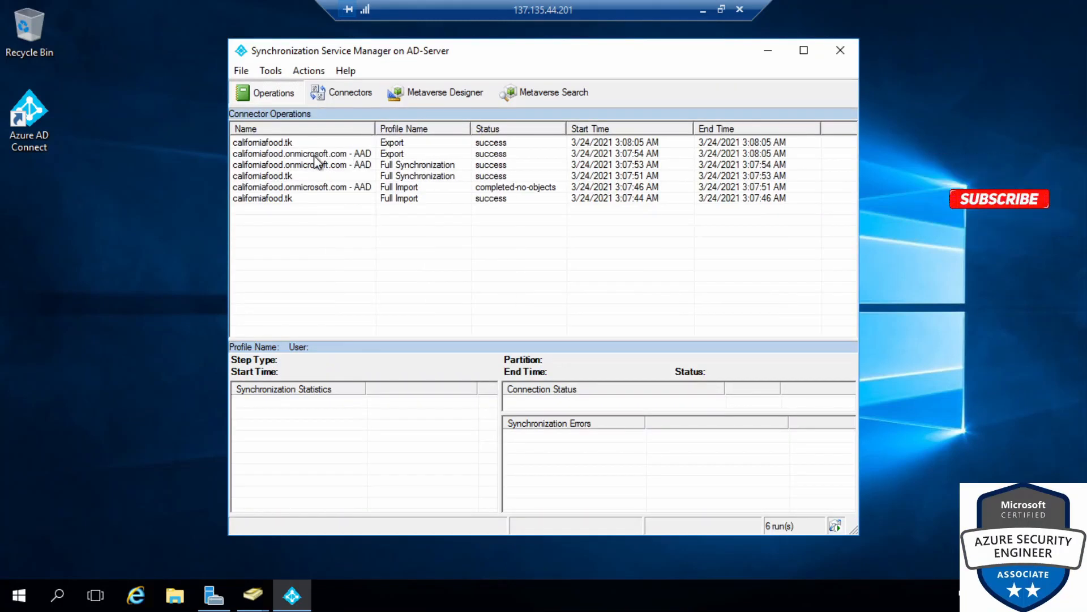
pyautogui.click(252, 145)
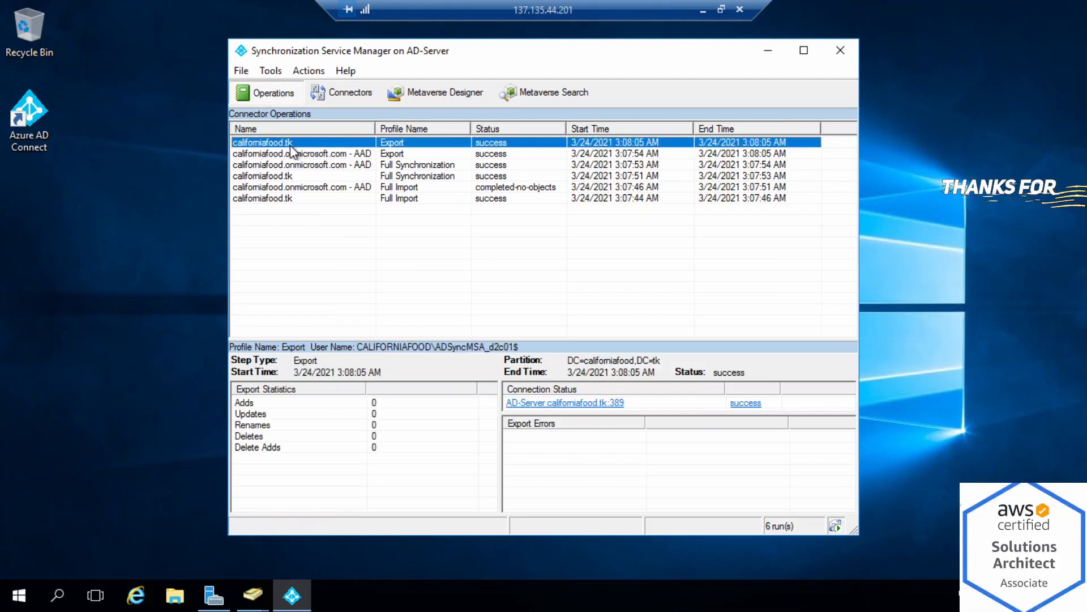
pyautogui.click(324, 154)
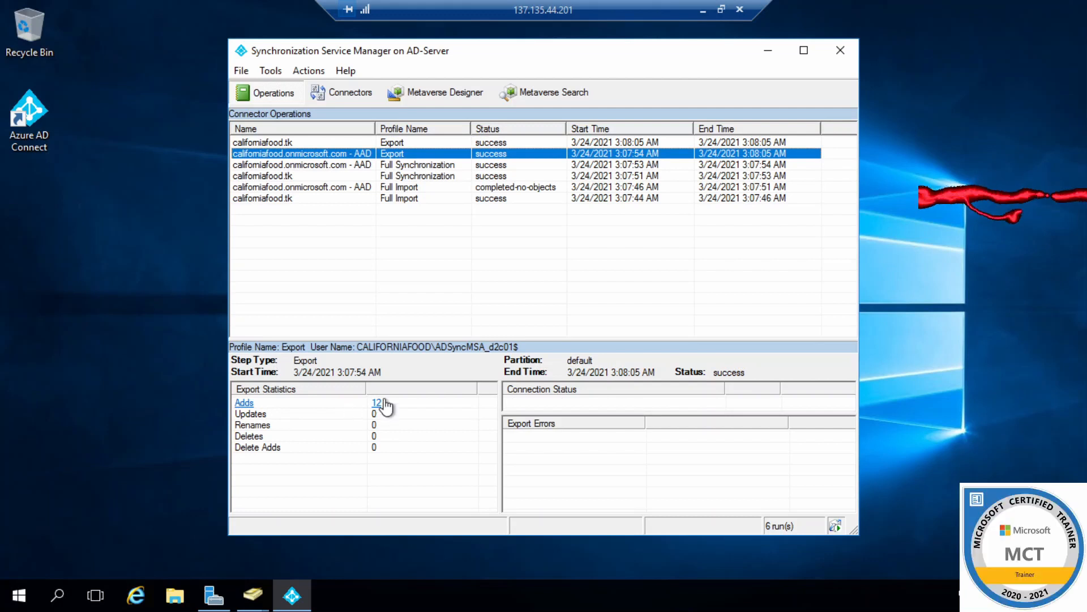
pyautogui.click(336, 164)
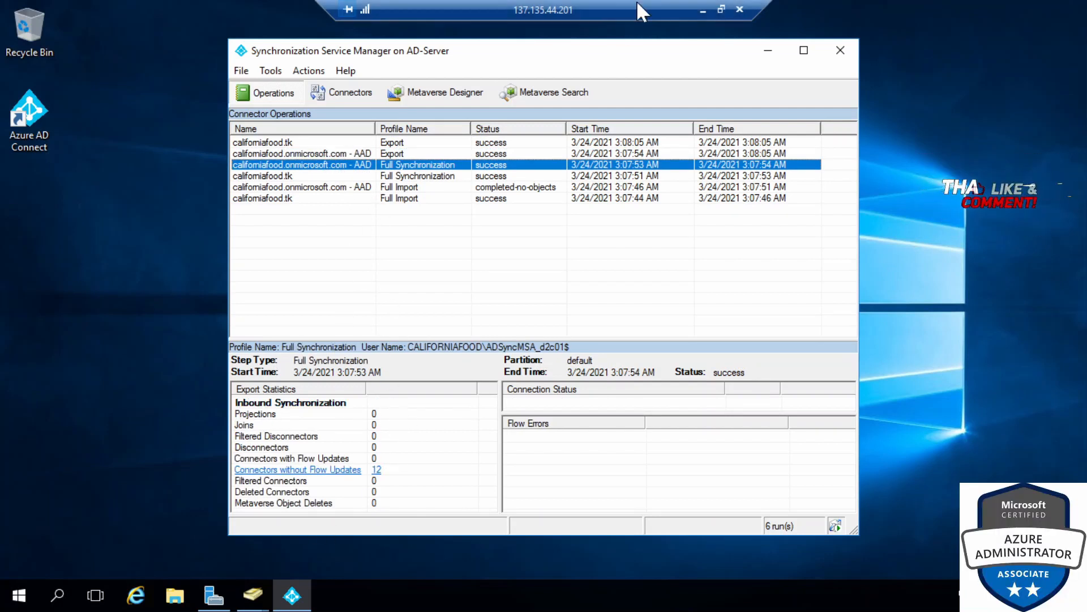
# Switch back to the Azure portal, refresh the user list to check for synced users and return to the California foods inc overview.
pyautogui.click(703, 8)
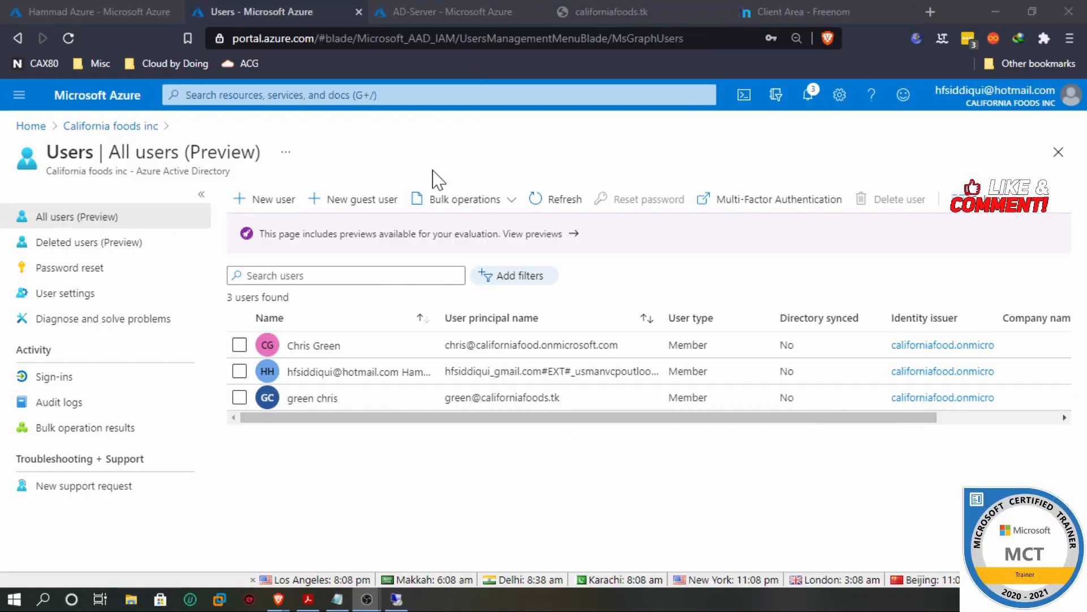
pyautogui.click(562, 202)
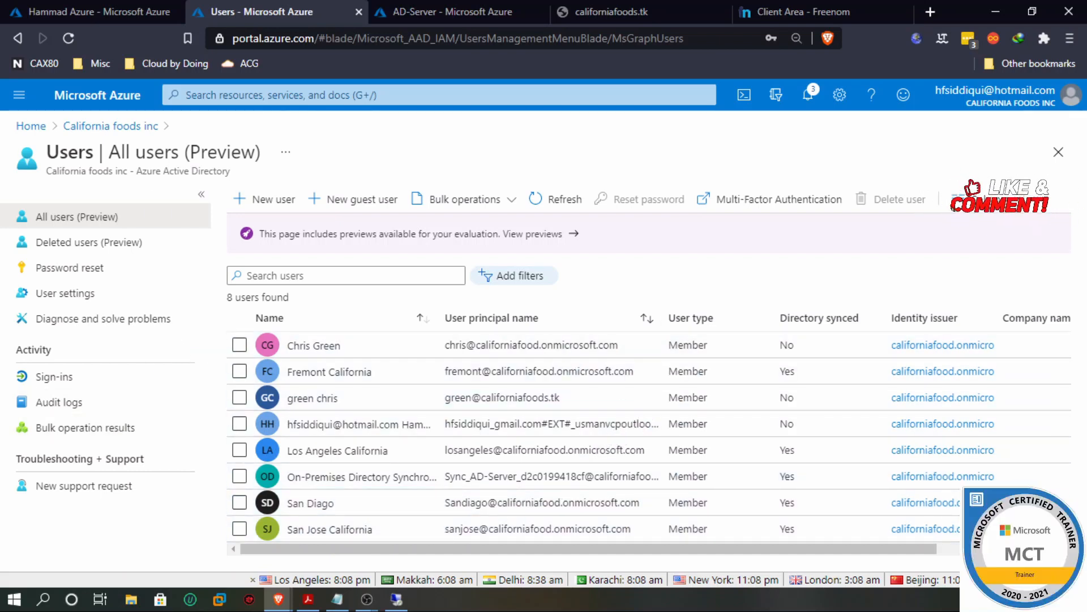
pyautogui.click(126, 126)
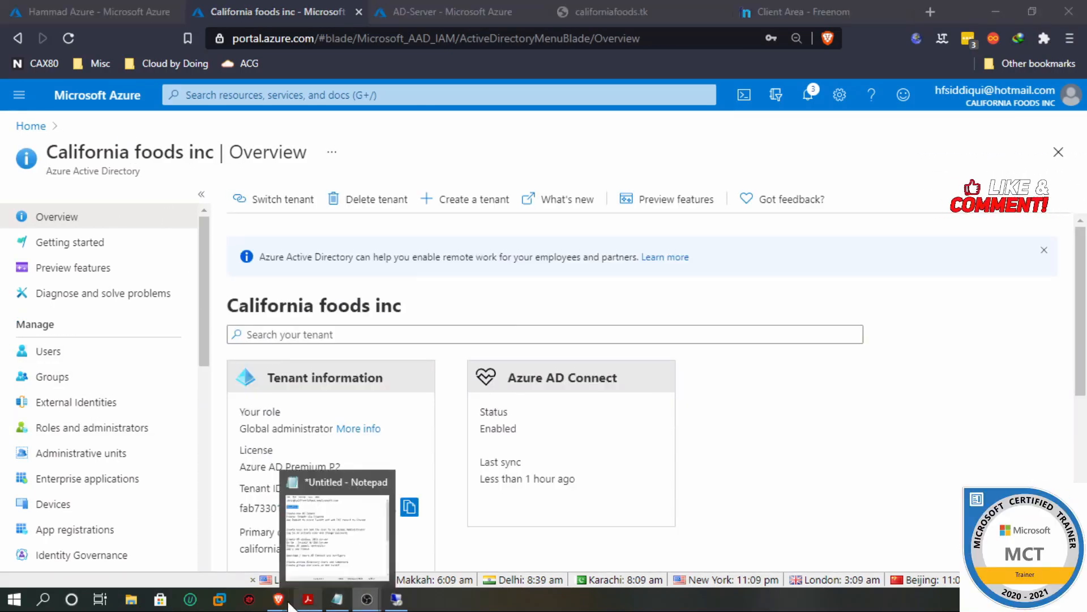
# Switch to the private browser window, sign out of its Azure portal account and choose to sign in with another account.
pyautogui.moveTo(278, 599)
pyautogui.click(343, 527)
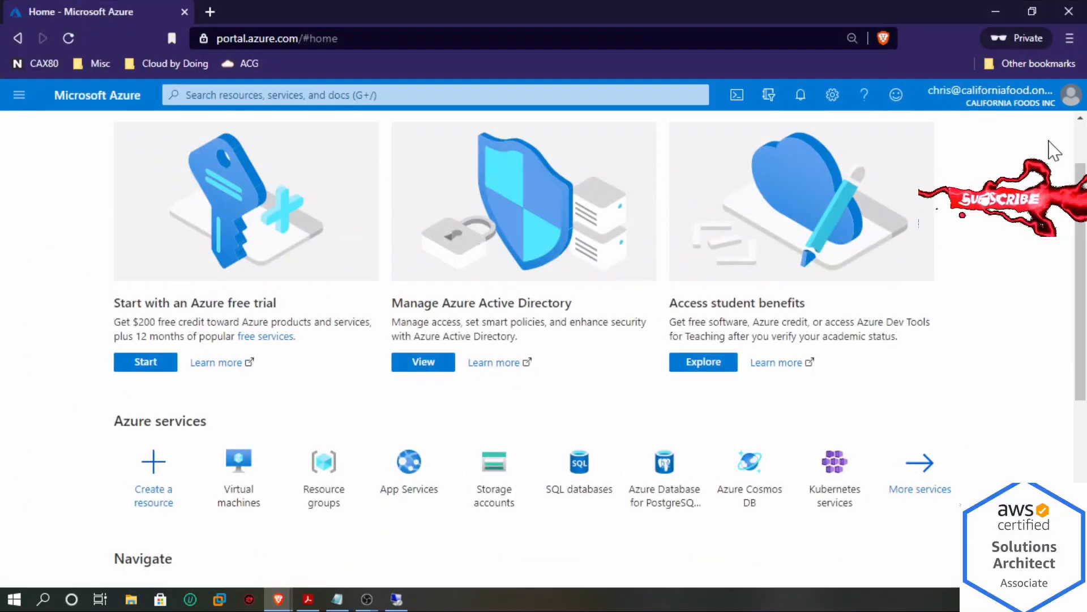
pyautogui.click(1047, 91)
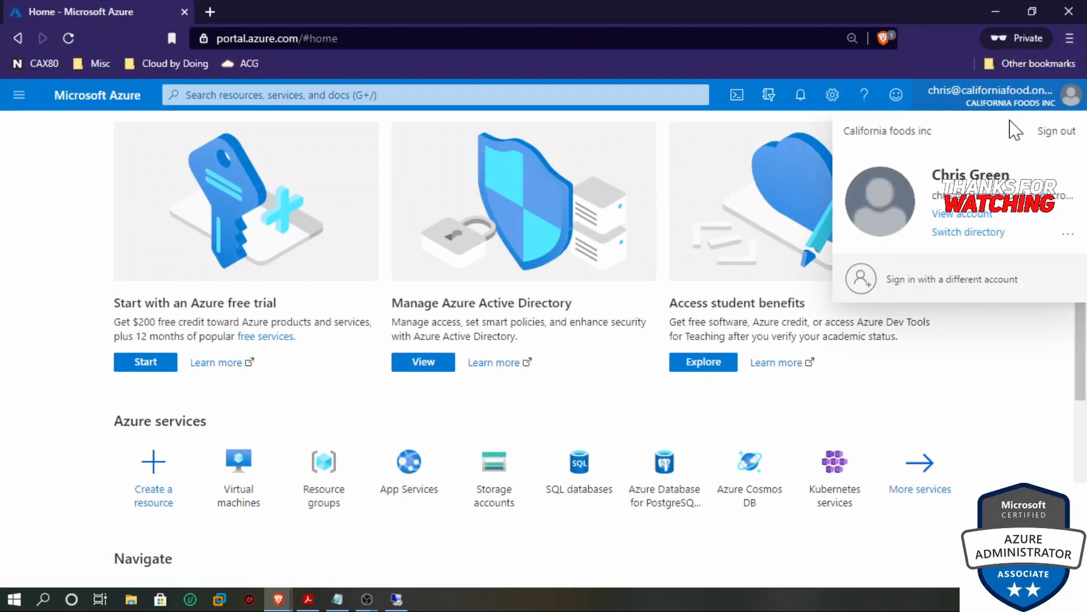
pyautogui.click(1058, 129)
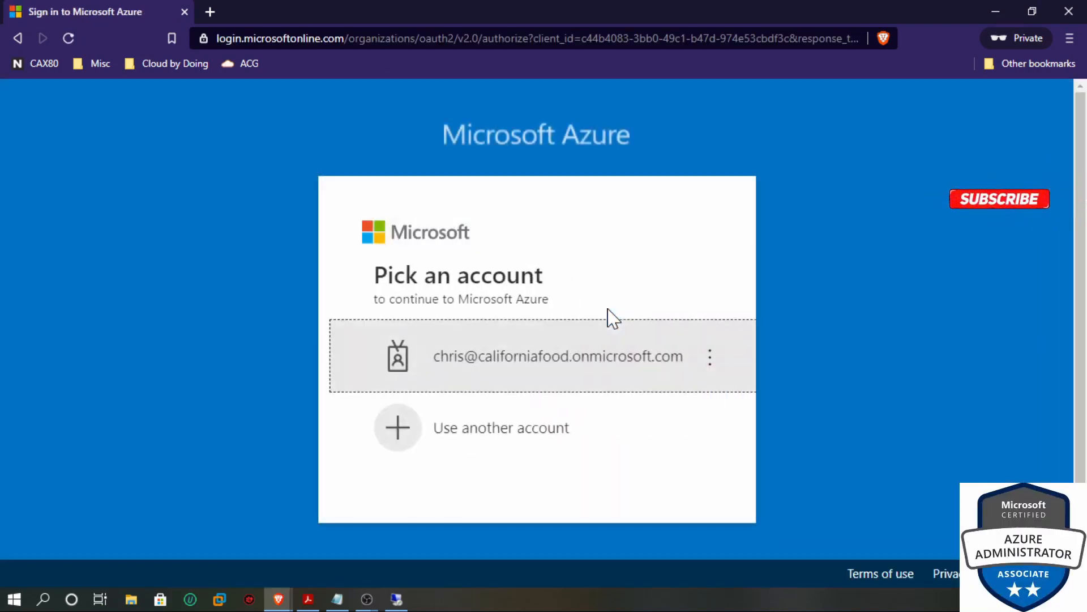
pyautogui.click(487, 449)
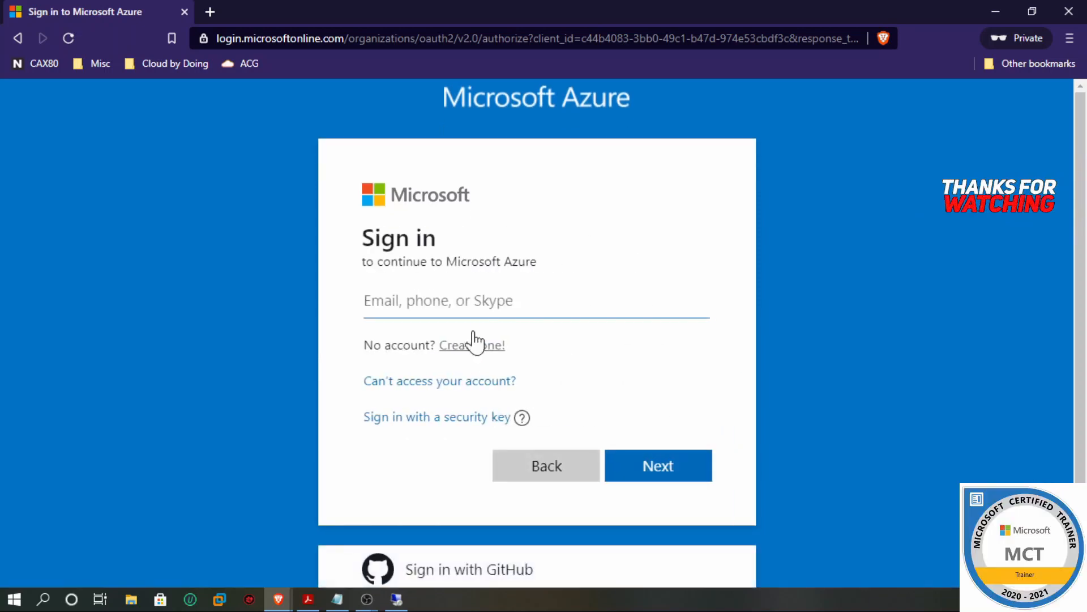
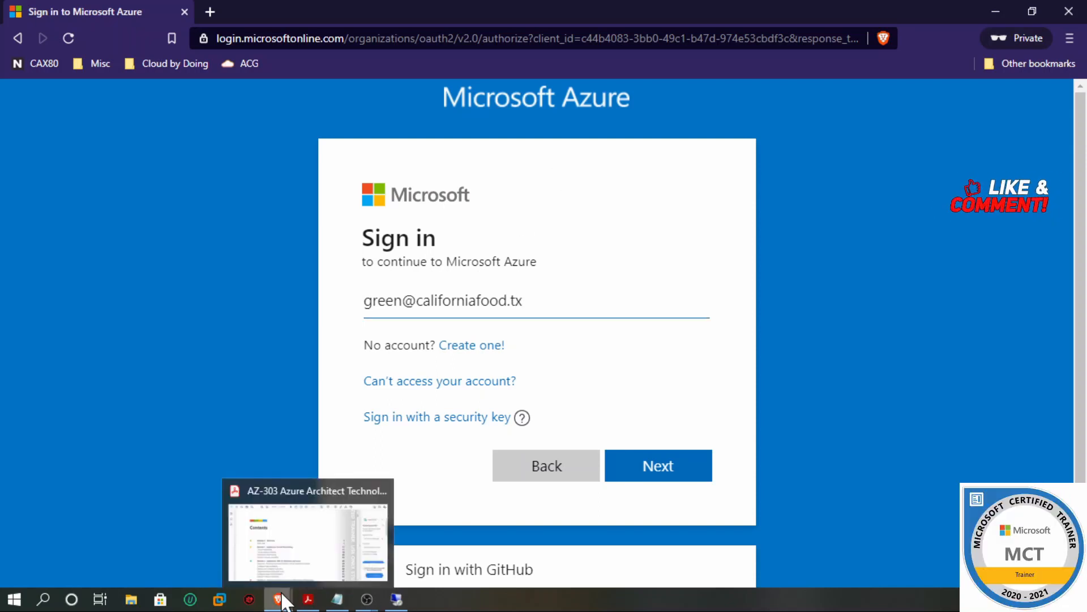
# Switch to the main Azure portal window and check the tenant information in the California foods inc overview.
pyautogui.moveTo(278, 599)
pyautogui.click(250, 559)
pyautogui.scroll(-2, 352, 538)
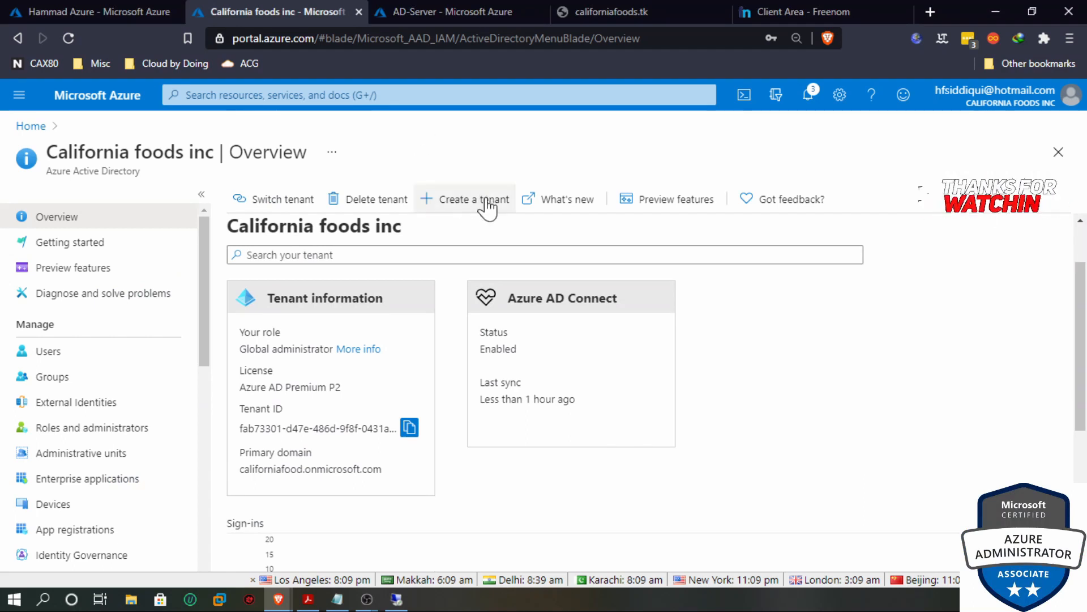
pyautogui.scroll(2, 463, 242)
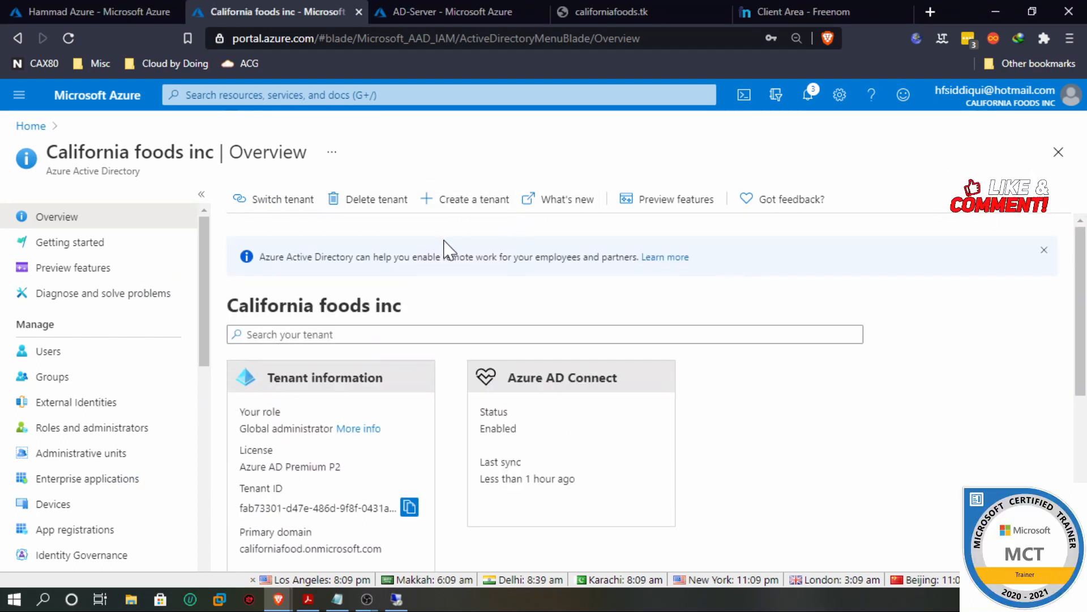
# Switch the portal from California foods inc to the default tenant.
pyautogui.click(298, 199)
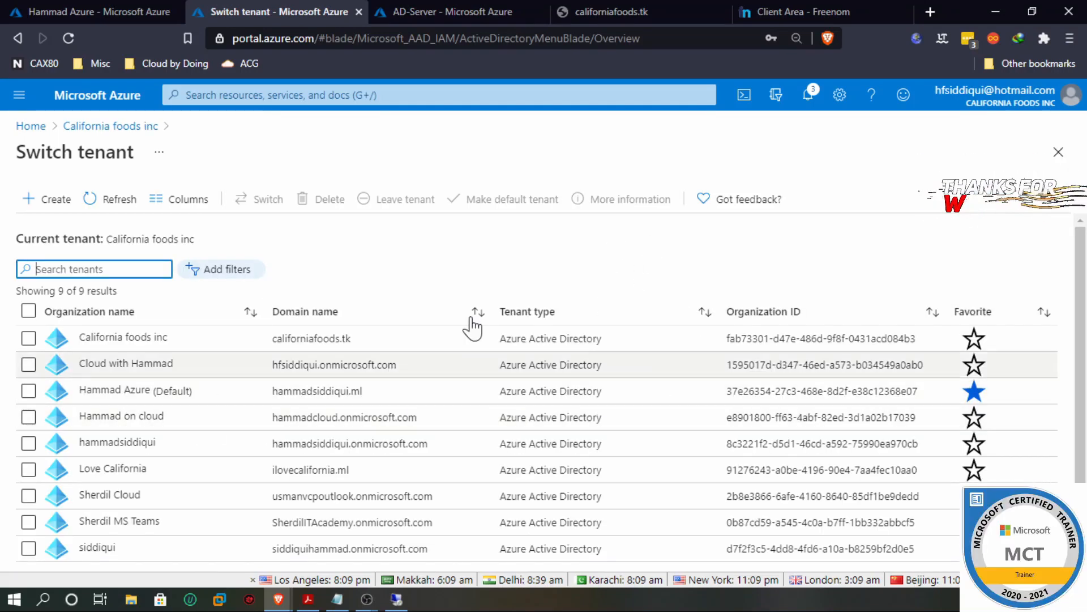
pyautogui.click(169, 396)
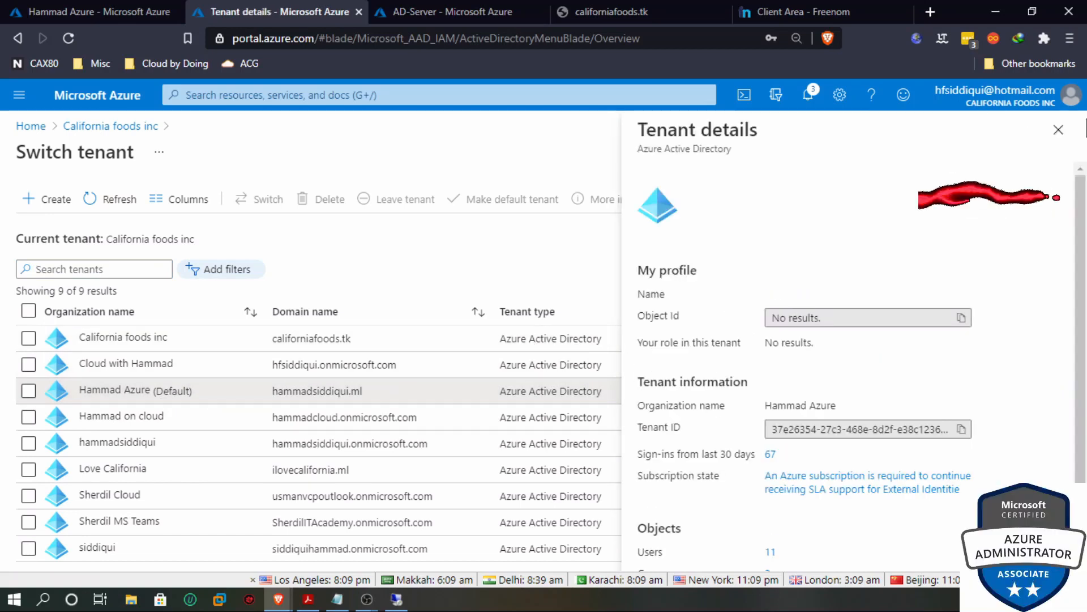
pyautogui.click(1058, 130)
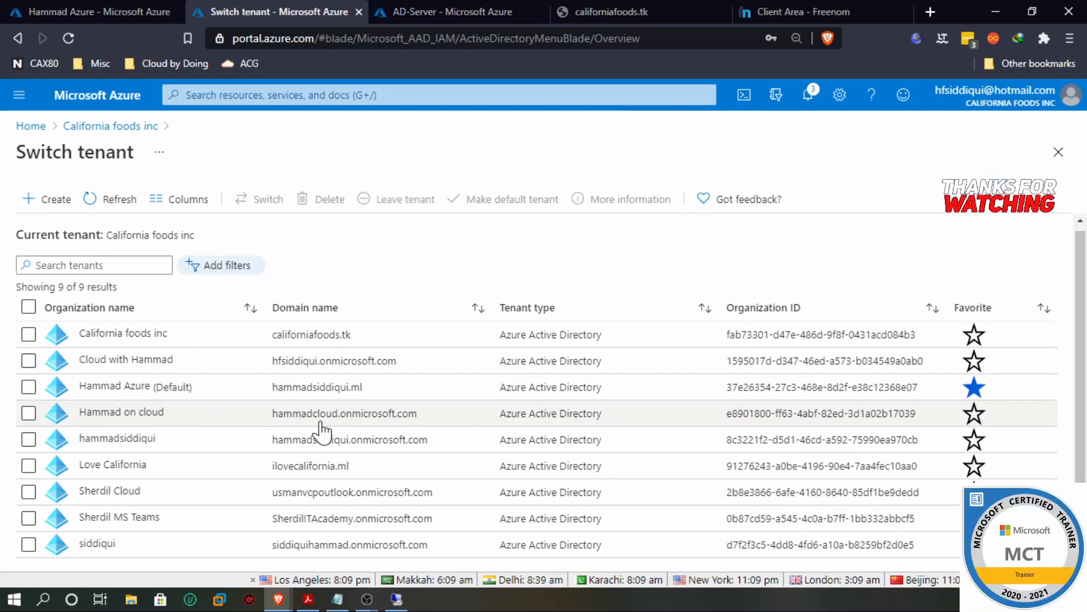
pyautogui.click(119, 387)
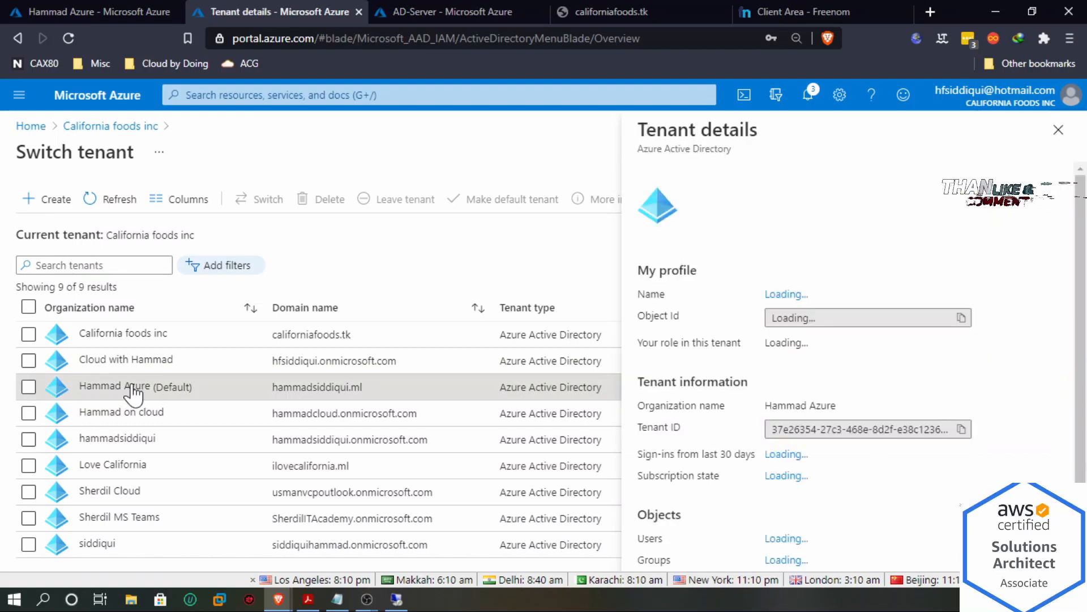
pyautogui.click(1058, 130)
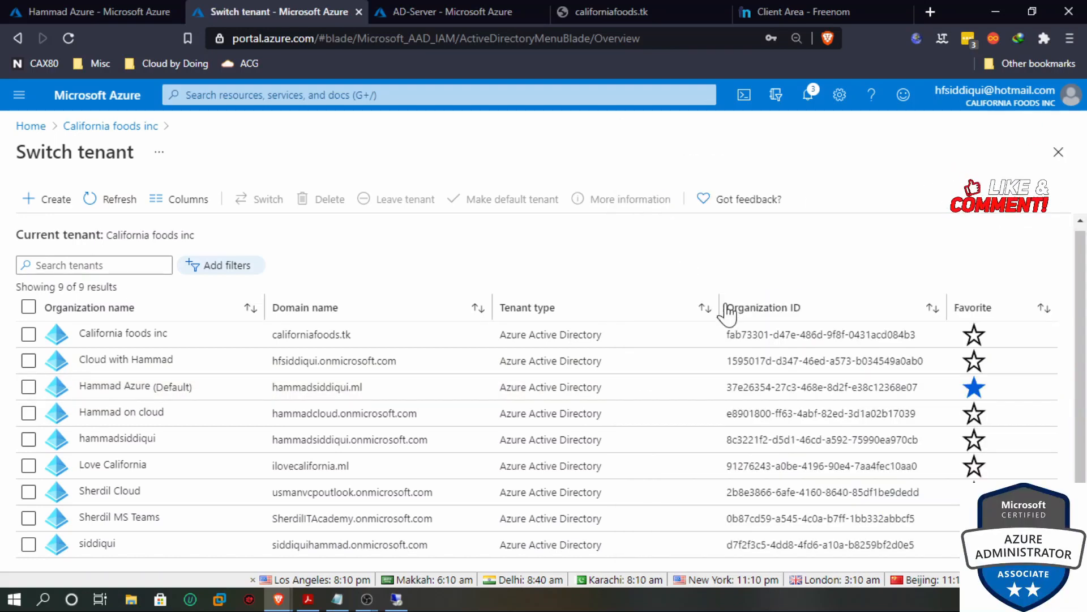
pyautogui.click(29, 388)
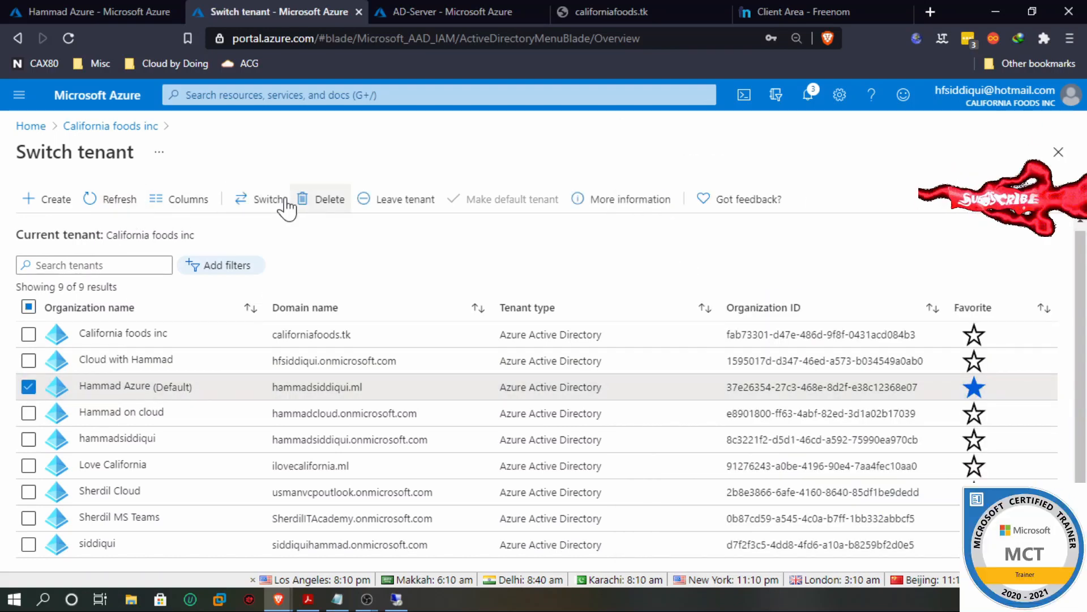
pyautogui.click(266, 199)
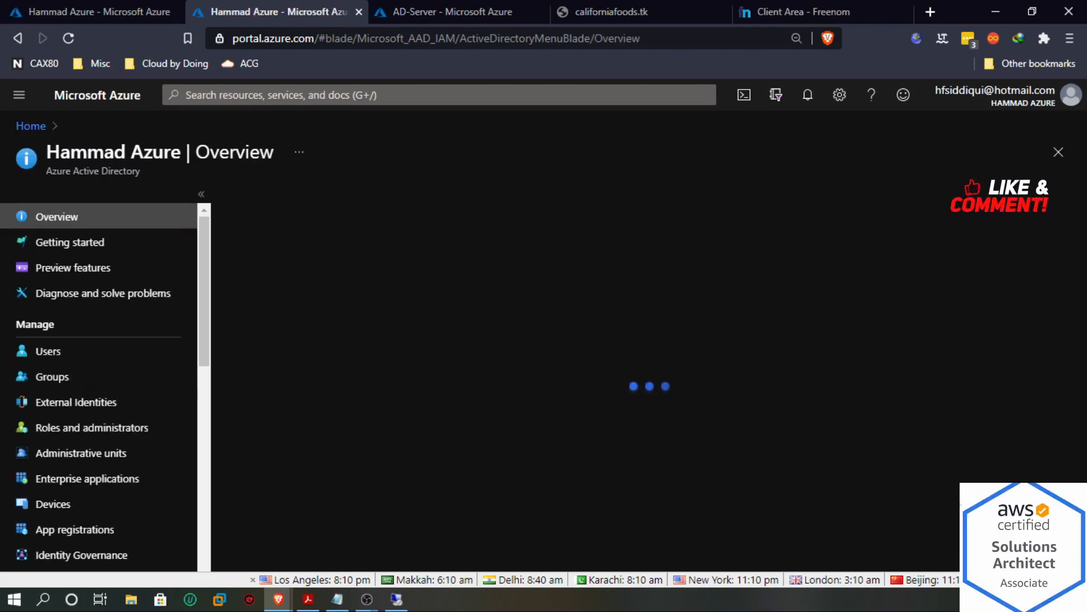
# Switch the portal directory back to California foods inc and check the primary domain in its overview.
pyautogui.click(777, 96)
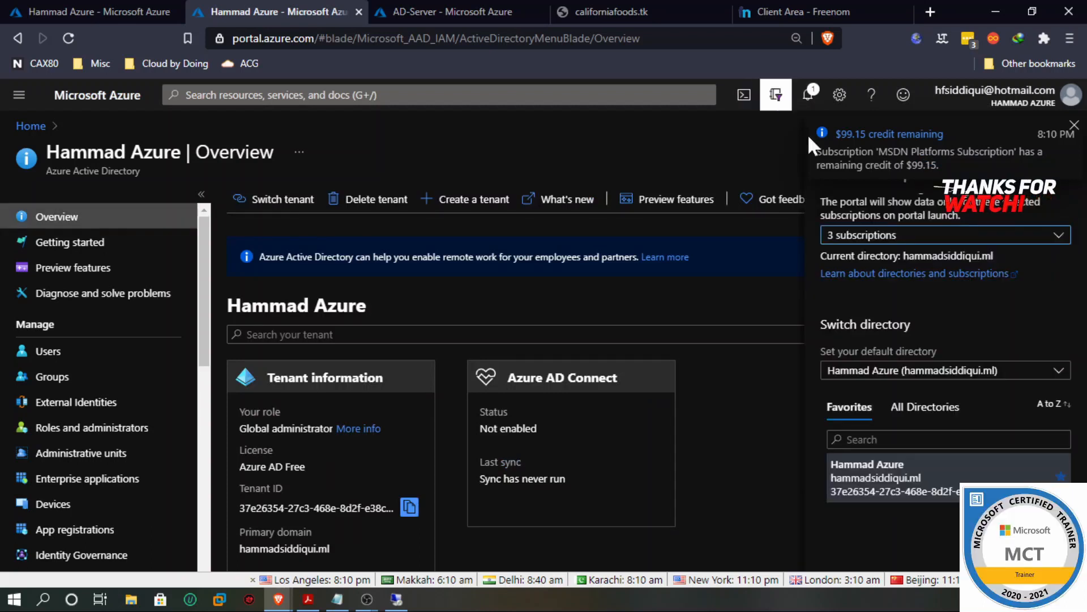
pyautogui.click(914, 406)
pyautogui.click(909, 478)
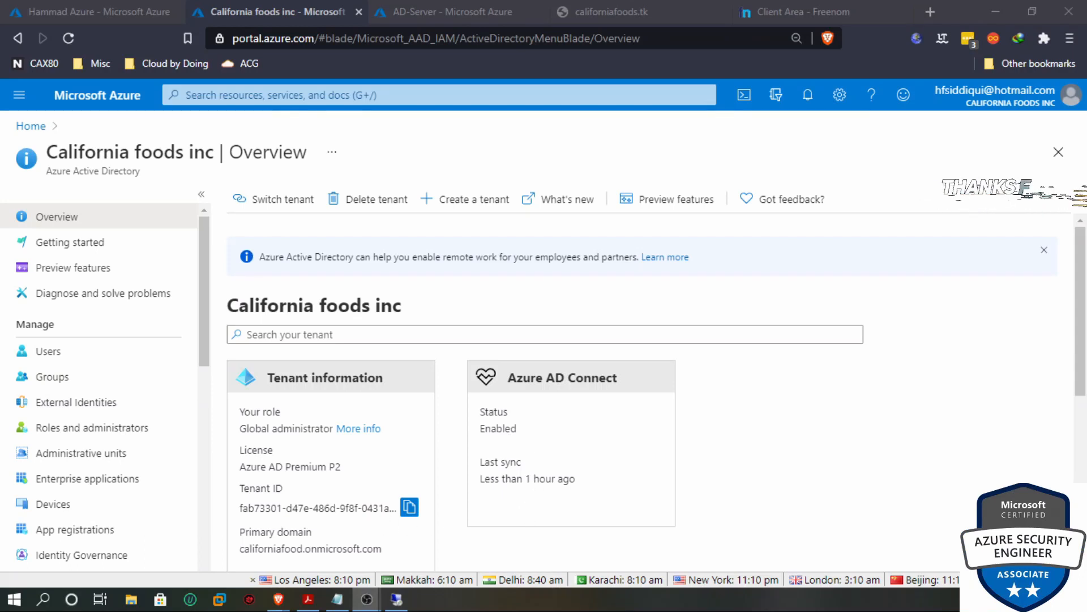
pyautogui.scroll(-1, 357, 520)
pyautogui.moveTo(240, 469); pyautogui.dragTo(383, 469)
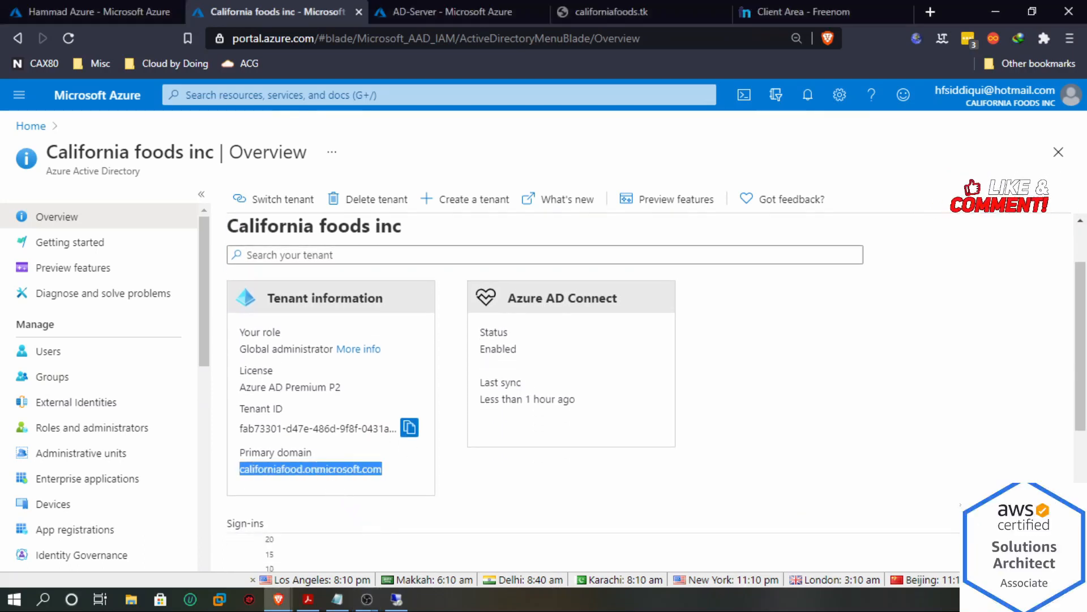
# Open the custom domain names, examine the details of californiafoods.tk and refresh the domain list.
pyautogui.scroll(-1, 23, 445)
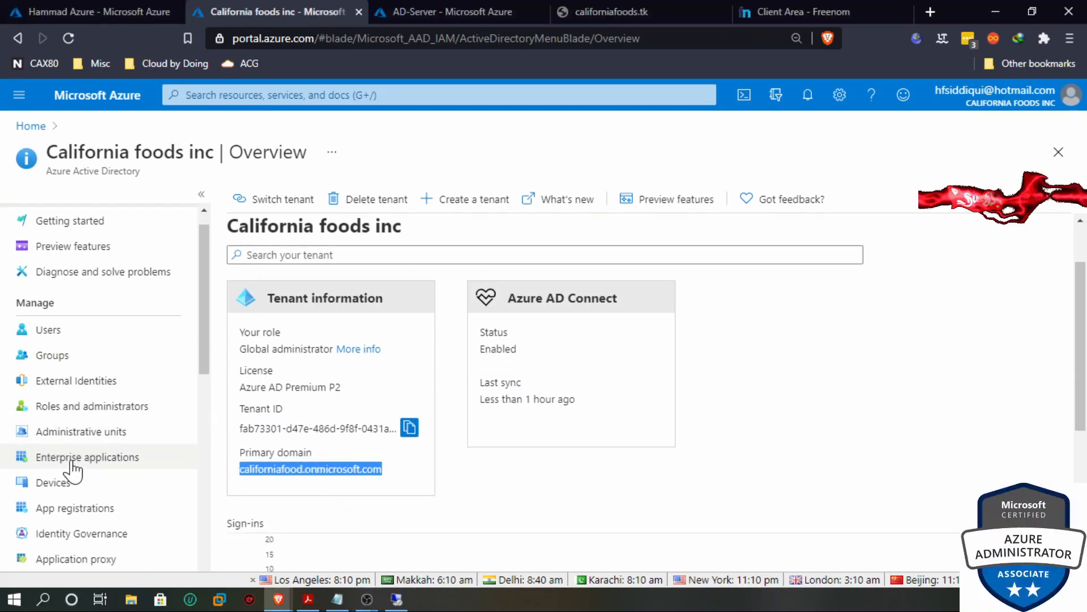
pyautogui.scroll(-2, 78, 487)
pyautogui.click(82, 418)
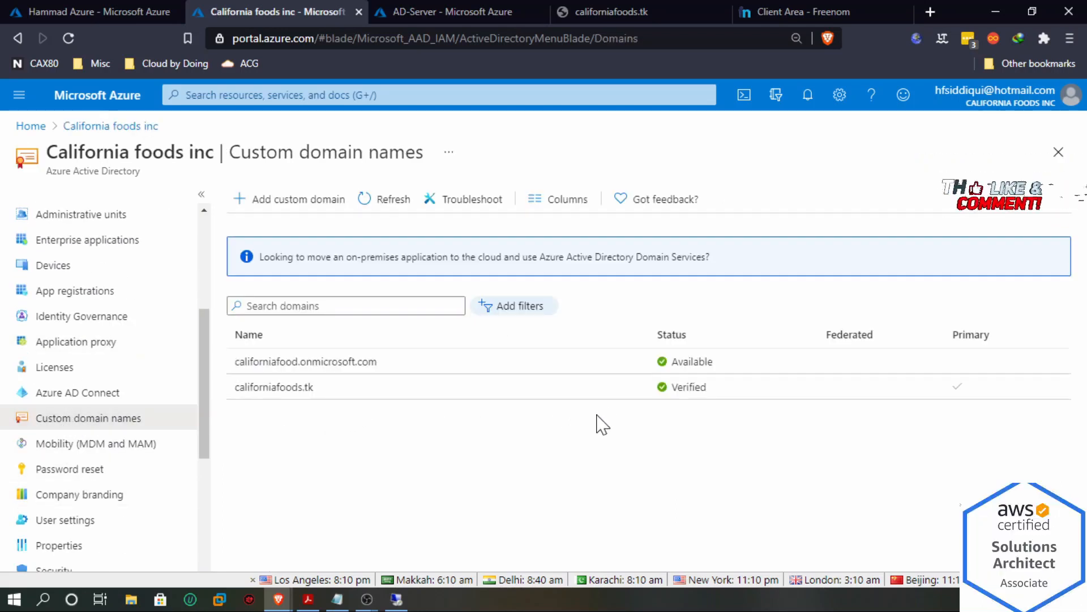
pyautogui.click(396, 390)
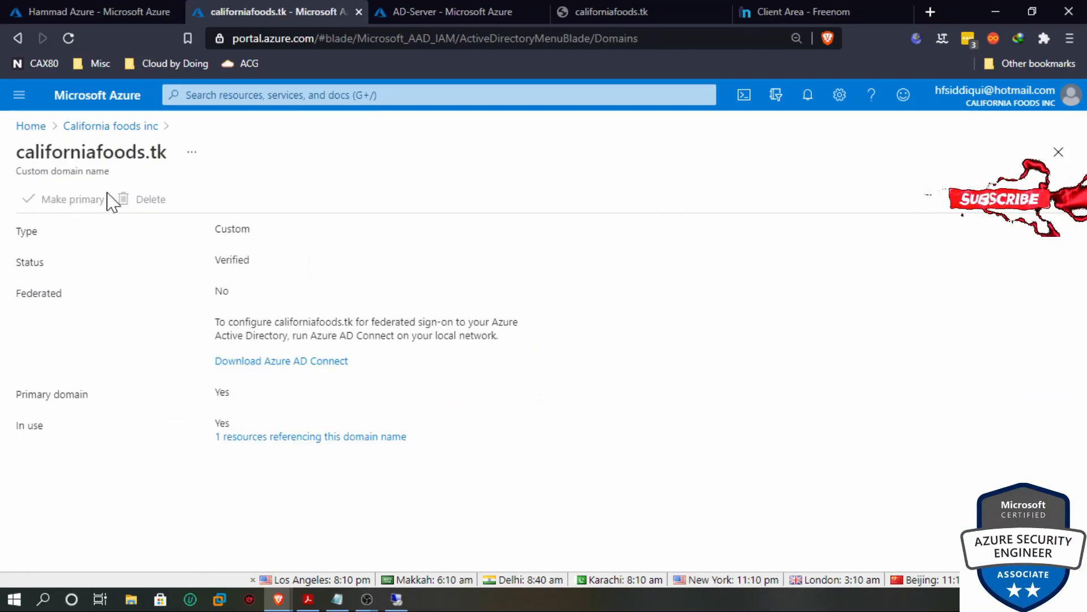
pyautogui.click(129, 130)
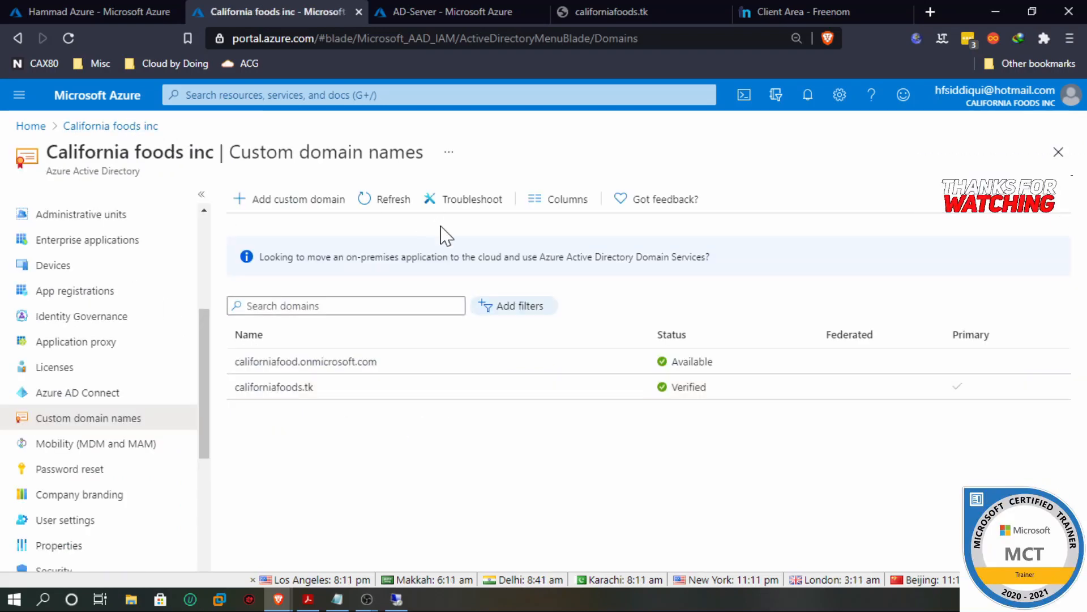
pyautogui.click(394, 203)
# Open the profile of the user with initials GC from the tenant's user list and copy the sign-in address.
pyautogui.scroll(4, 122, 315)
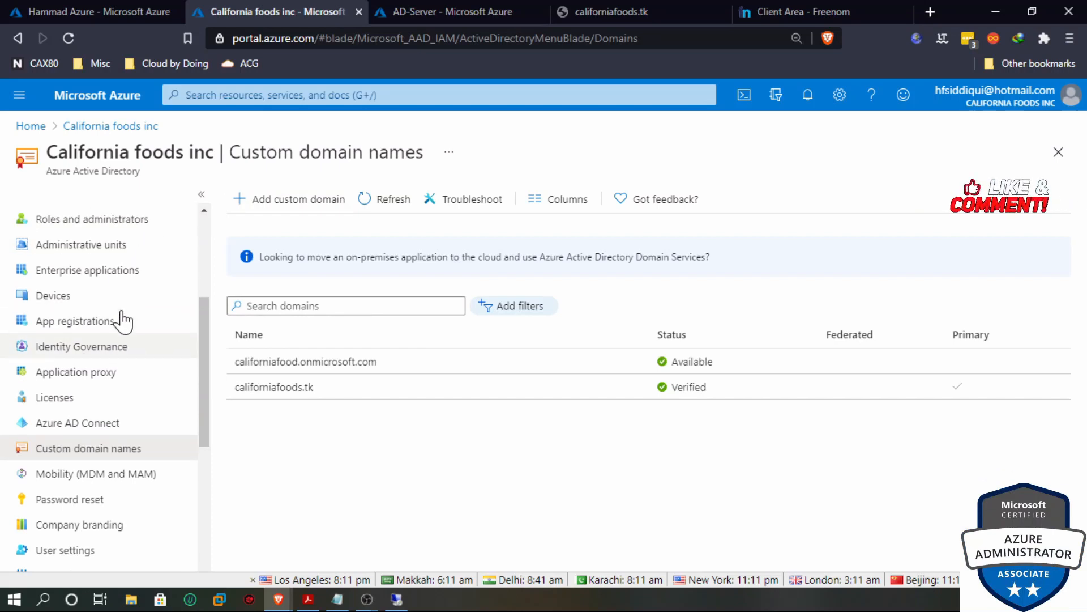
pyautogui.click(51, 376)
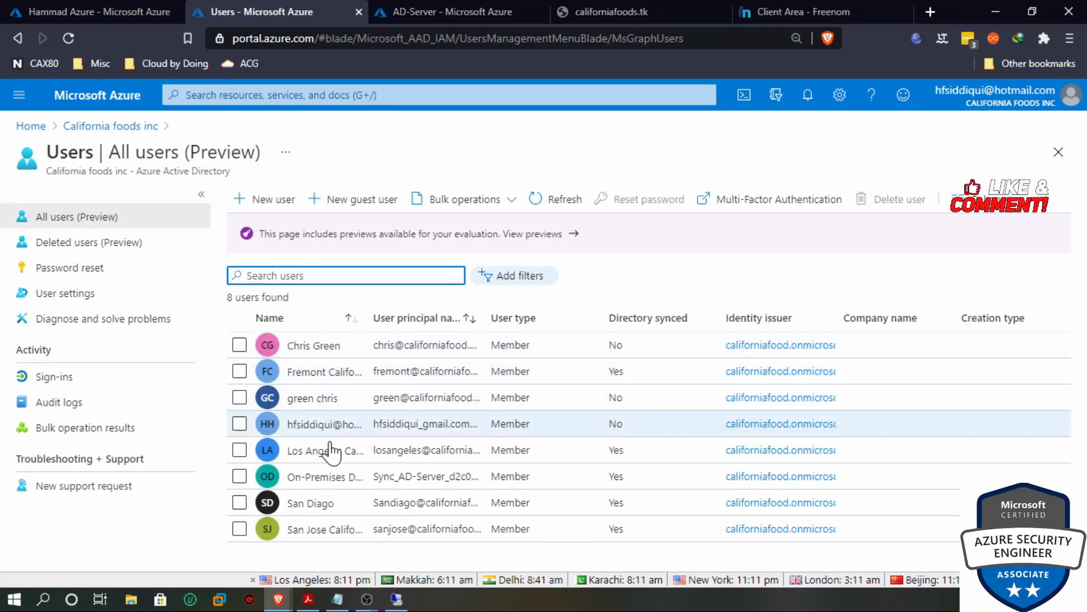
pyautogui.click(312, 403)
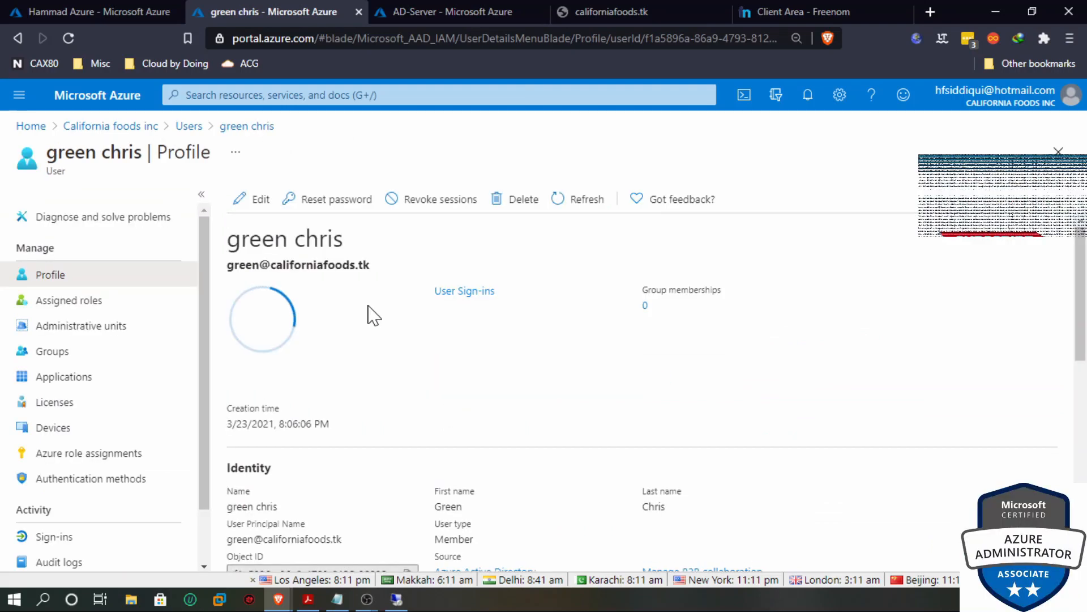
pyautogui.moveTo(258, 274); pyautogui.dragTo(372, 275)
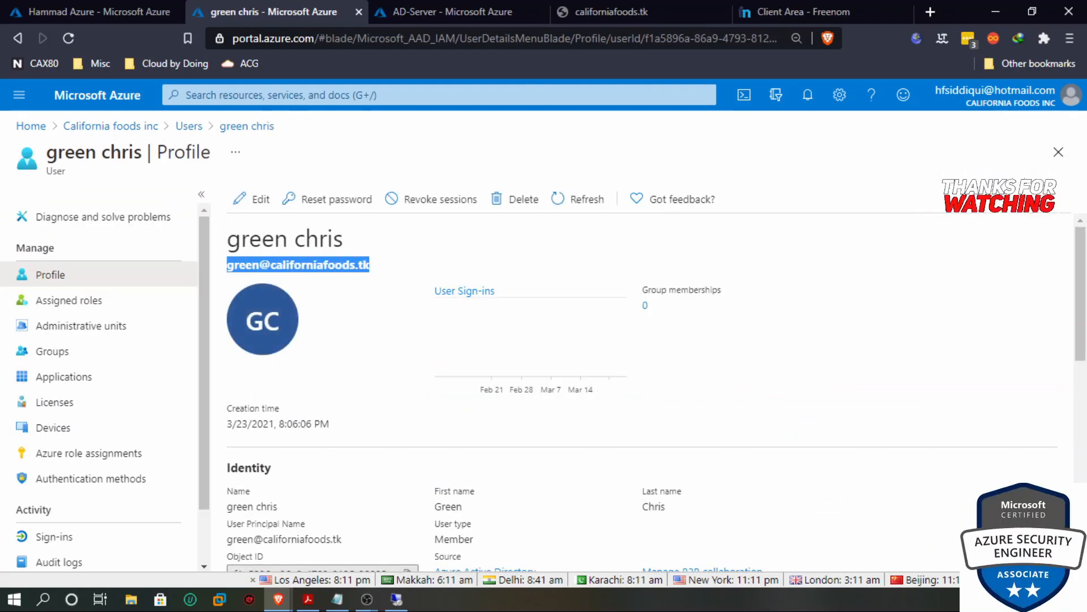
pyautogui.rightClick(365, 263)
pyautogui.click(395, 274)
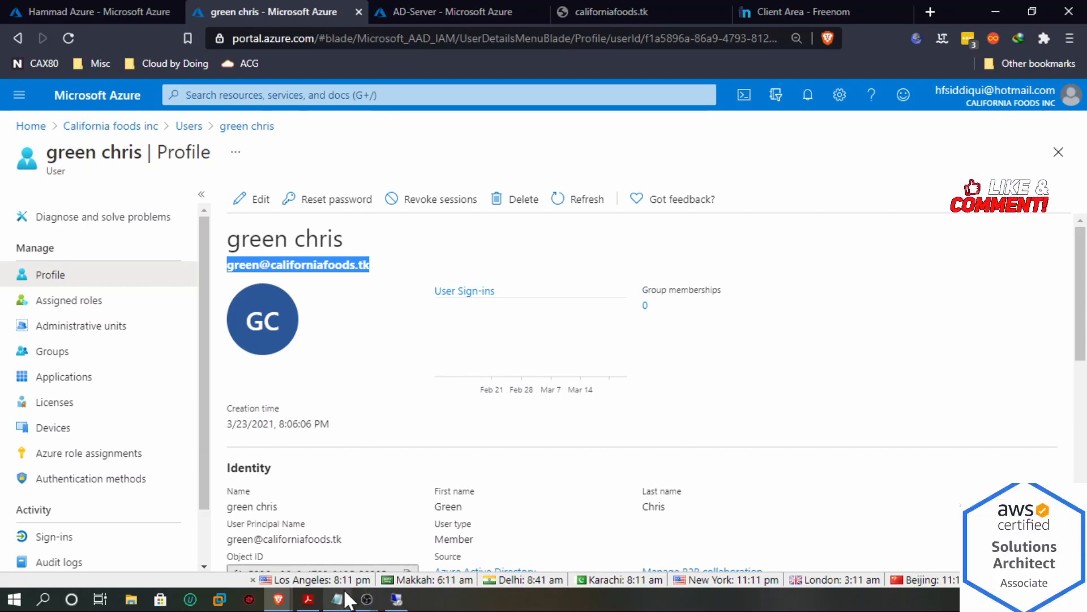
# Return to the private browser window, replace the sign-in name with the copied user address and continue to the password prompt.
pyautogui.moveTo(293, 599)
pyautogui.click(412, 518)
pyautogui.moveTo(524, 301); pyautogui.dragTo(323, 308)
pyautogui.hotkey('ctrl', 'v')
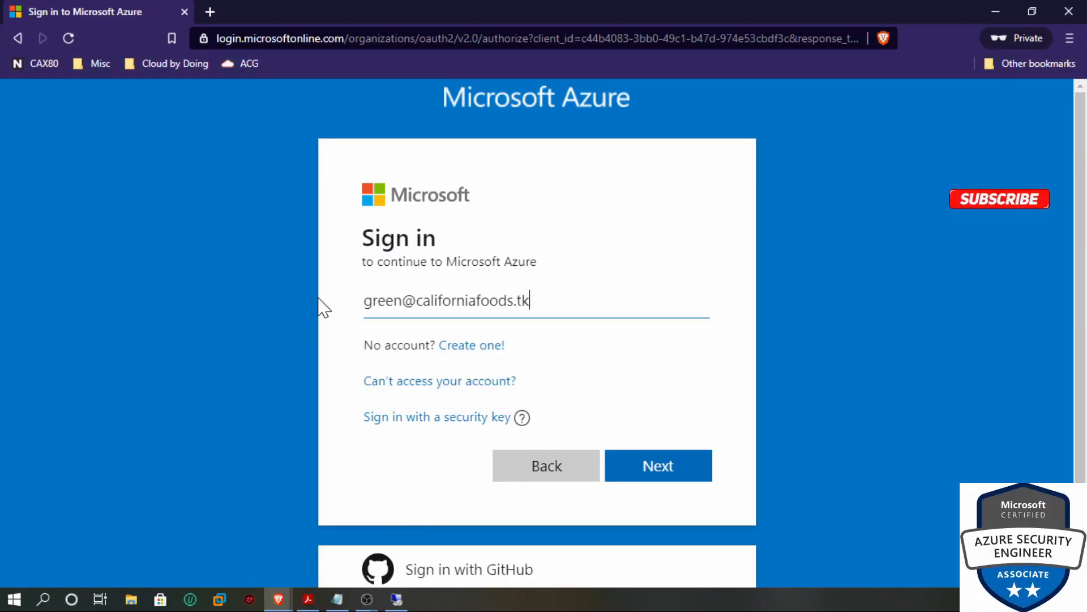
pyautogui.click(650, 476)
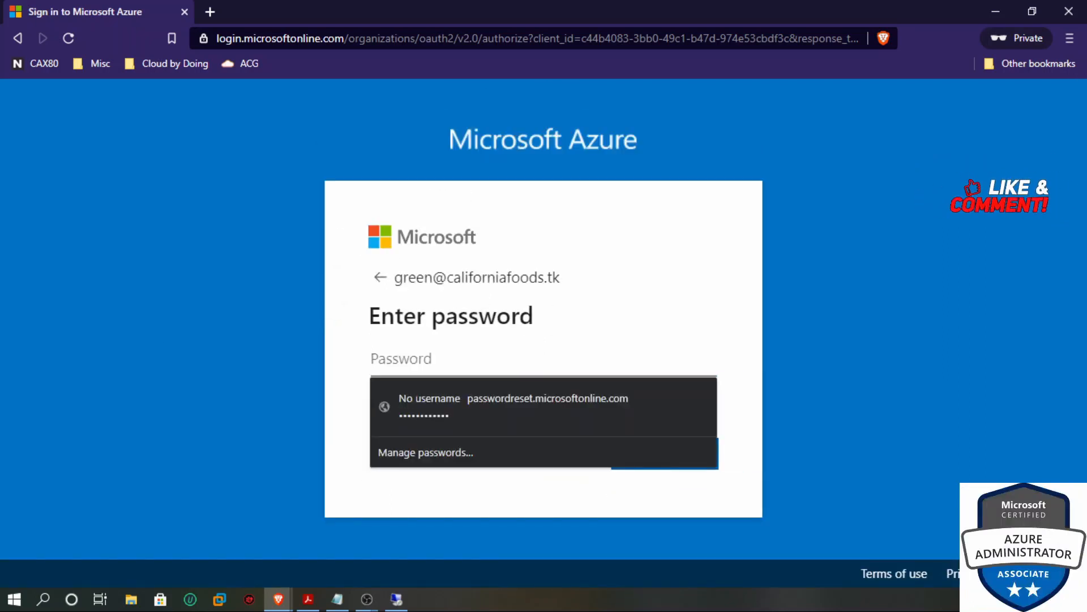
# Try to sign in with the test user's account password.
pyautogui.write('*******')
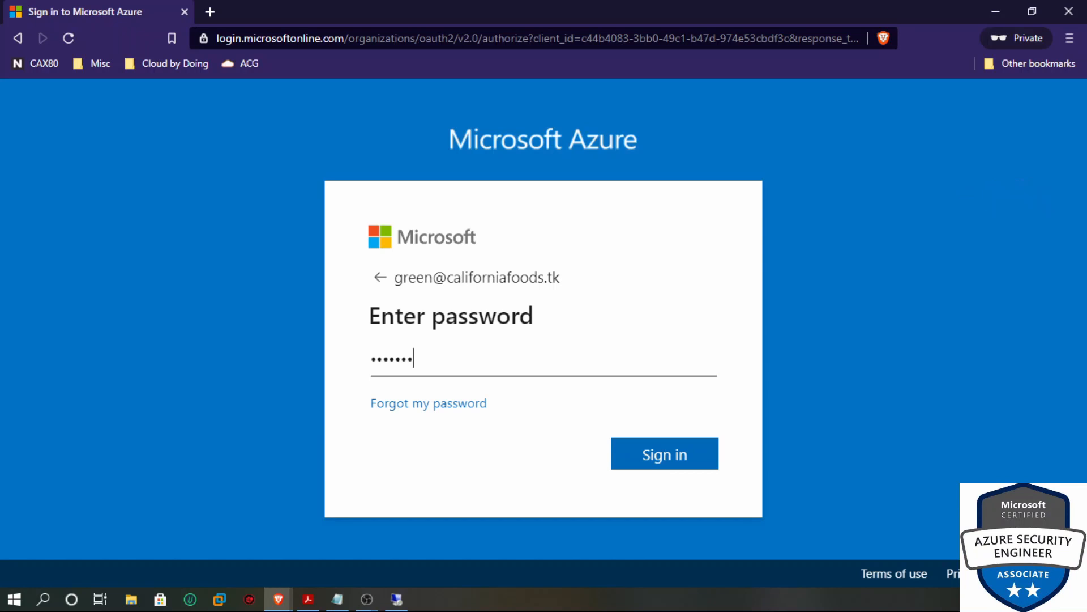
pyautogui.write('*')
pyautogui.press('Return')
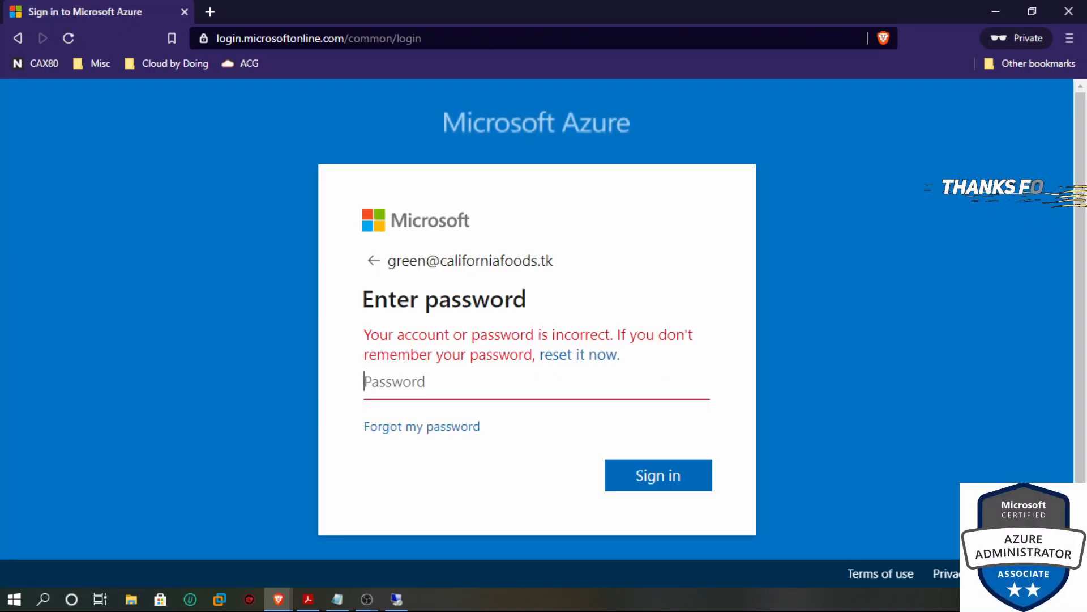
# Re-enter the test user's account password and submit the sign-in.
pyautogui.write('****')
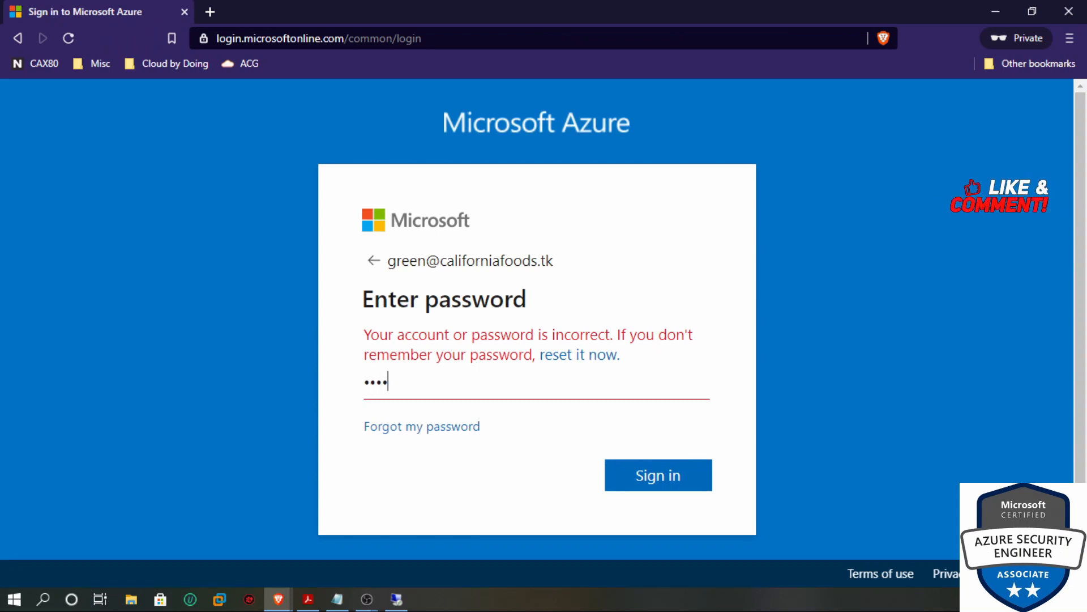
pyautogui.write('*******')
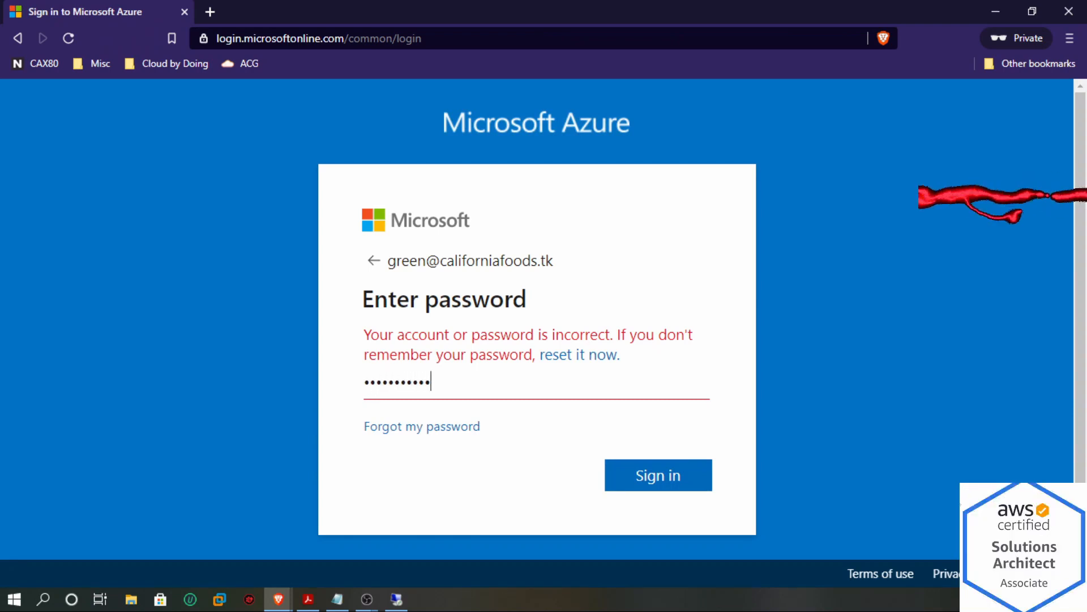
pyautogui.press('Return')
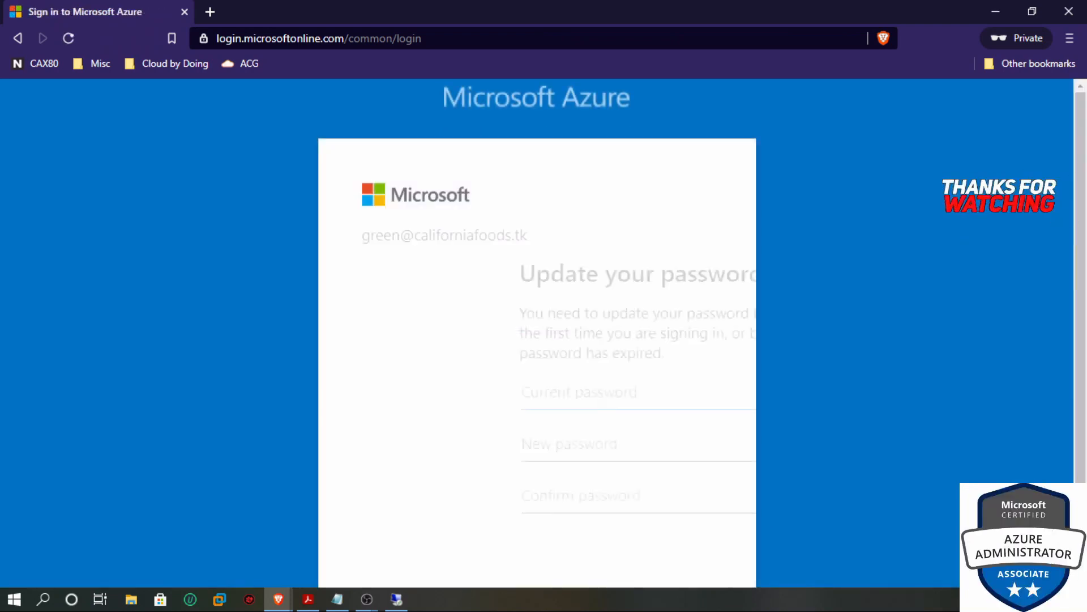
# Fill in the test user's current password, enter and confirm a new password, and submit the required password update to sign in.
pyautogui.write('*****')
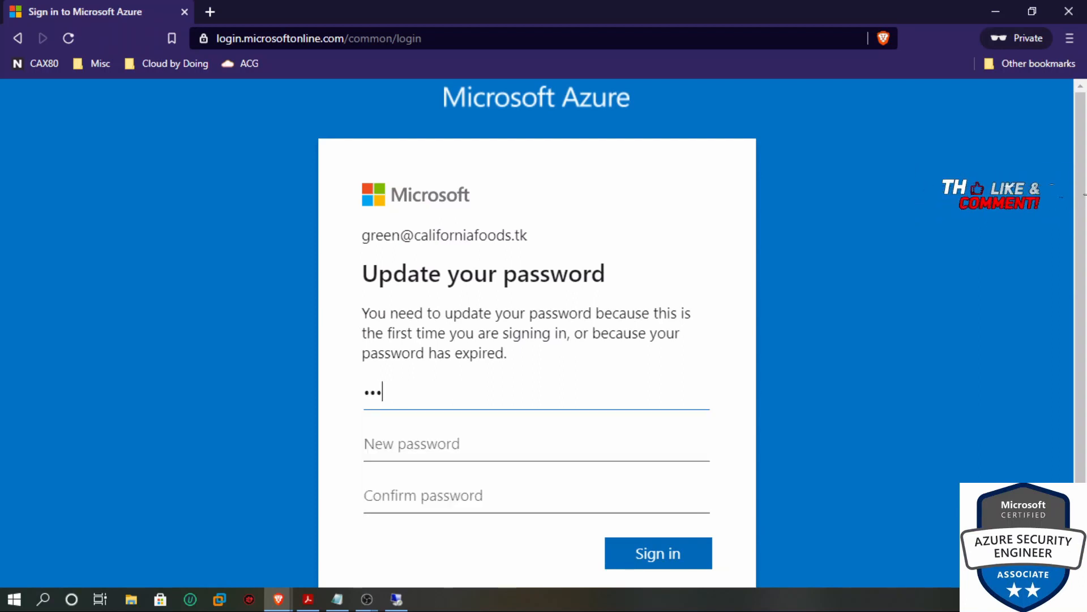
pyautogui.write('****')
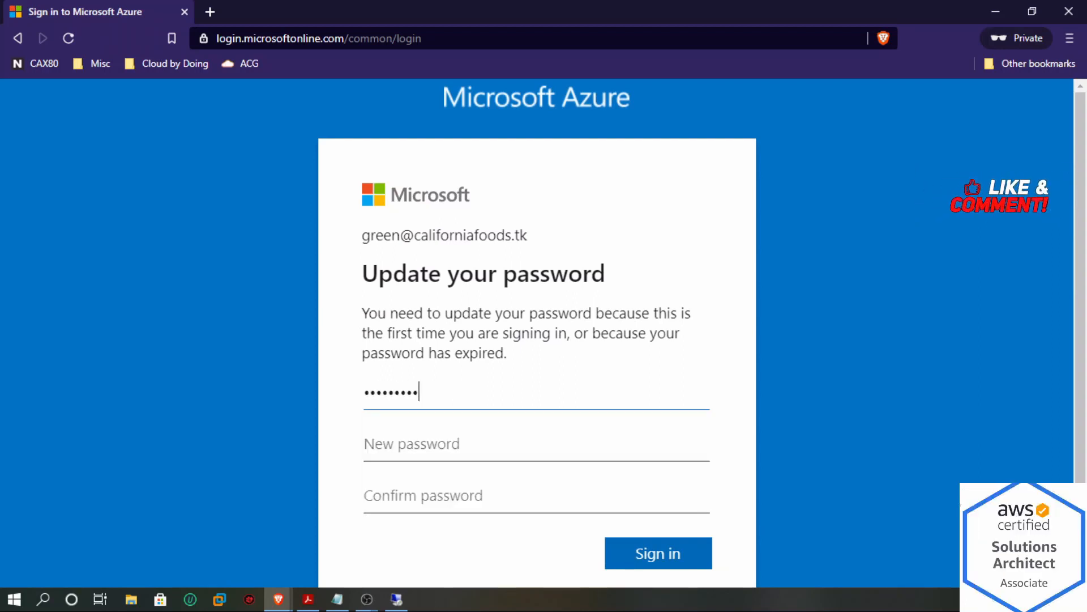
pyautogui.press('Tab')
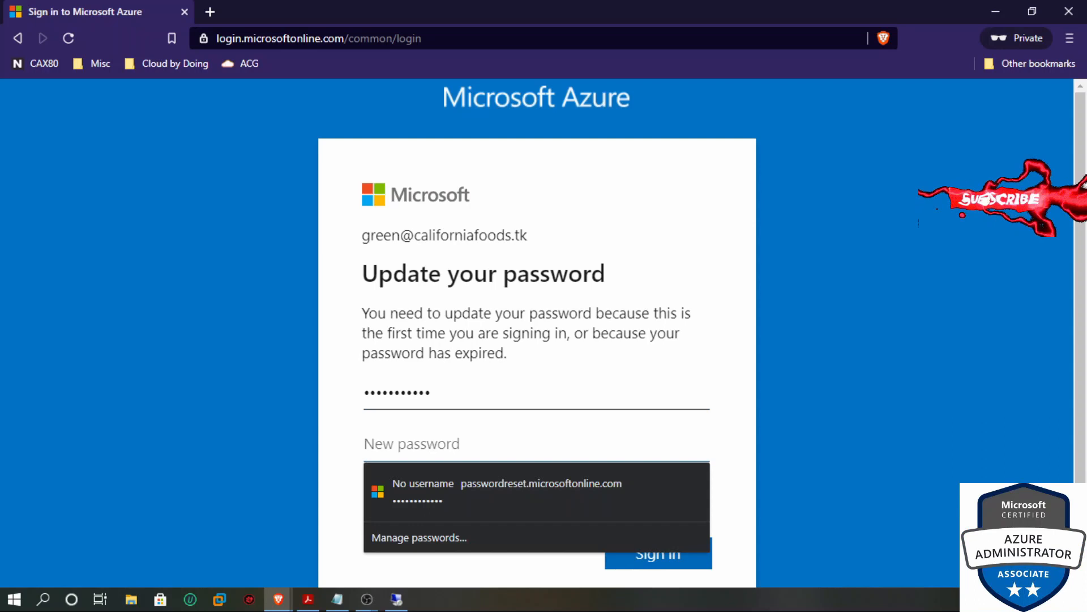
pyautogui.write('********')
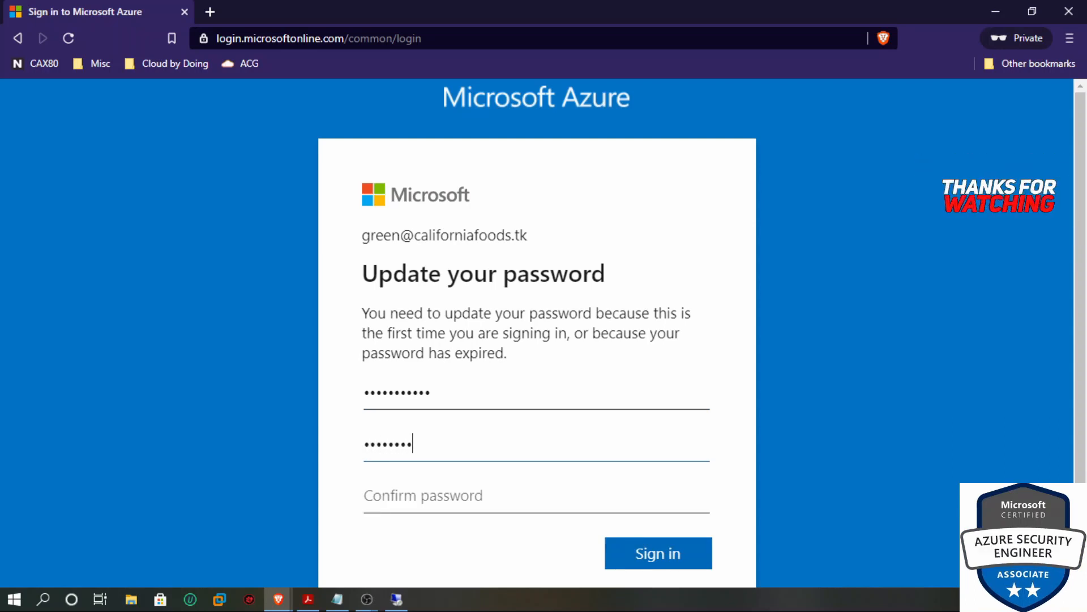
pyautogui.write('*')
pyautogui.press('Tab')
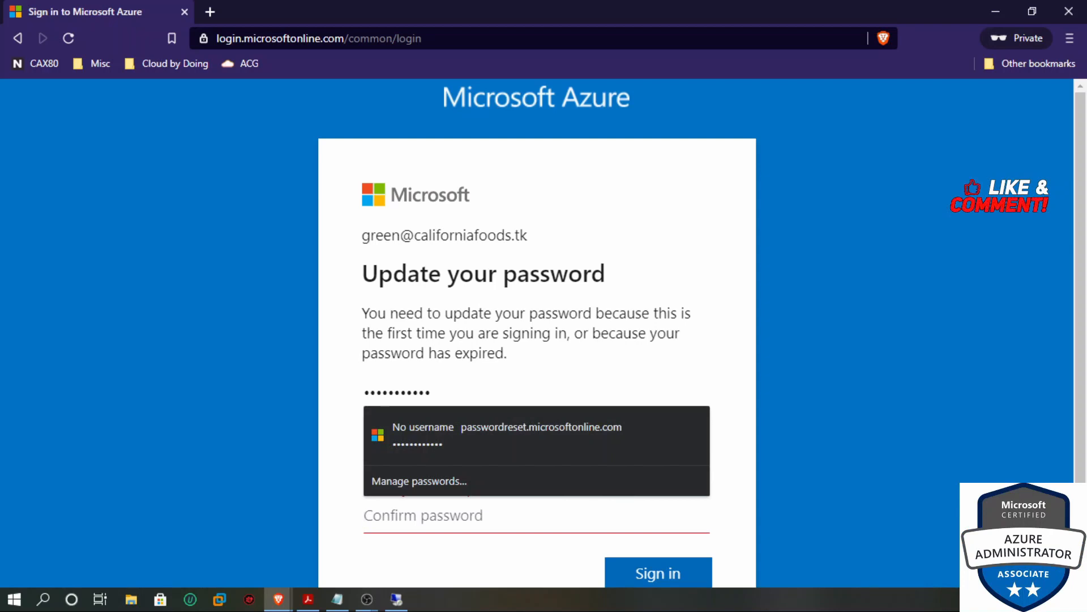
pyautogui.write('********')
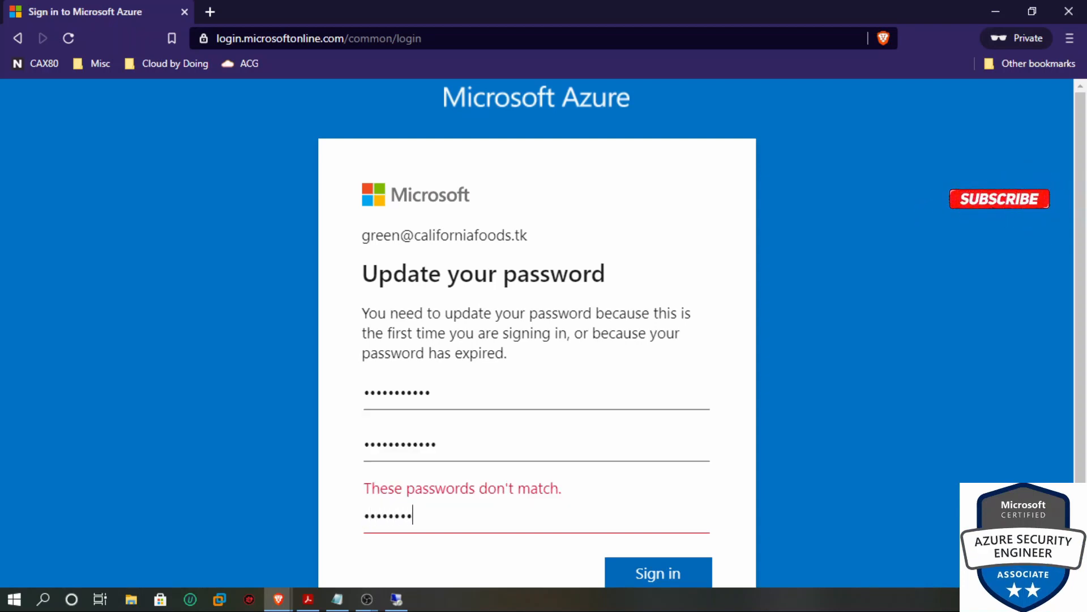
pyautogui.write('****')
pyautogui.press('Return')
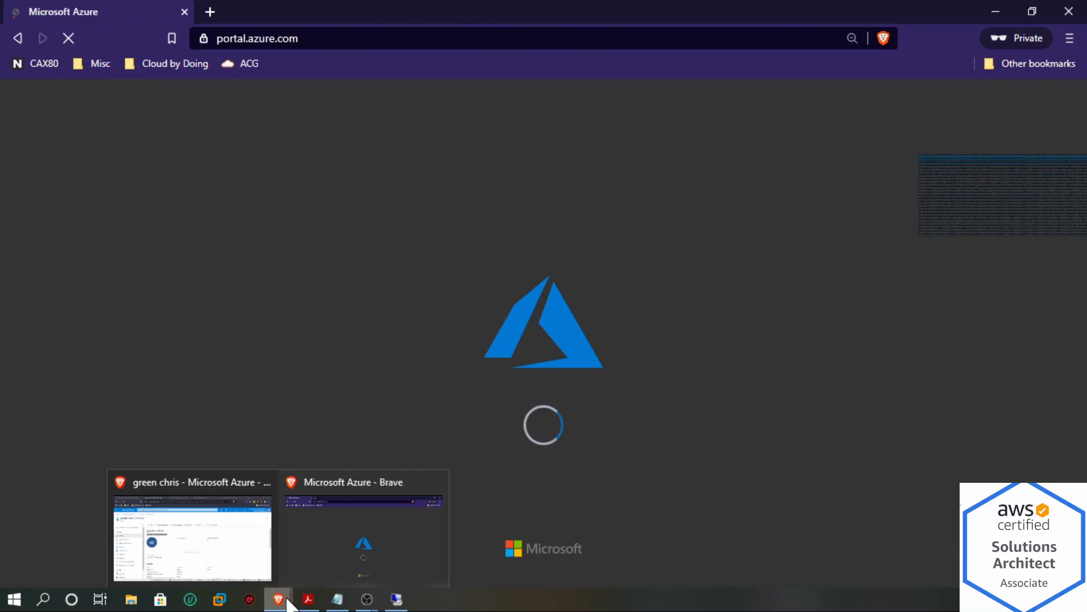
# Switch to the admin browser window and assign the User administrator directory role to the synchronized test user.
pyautogui.click(249, 527)
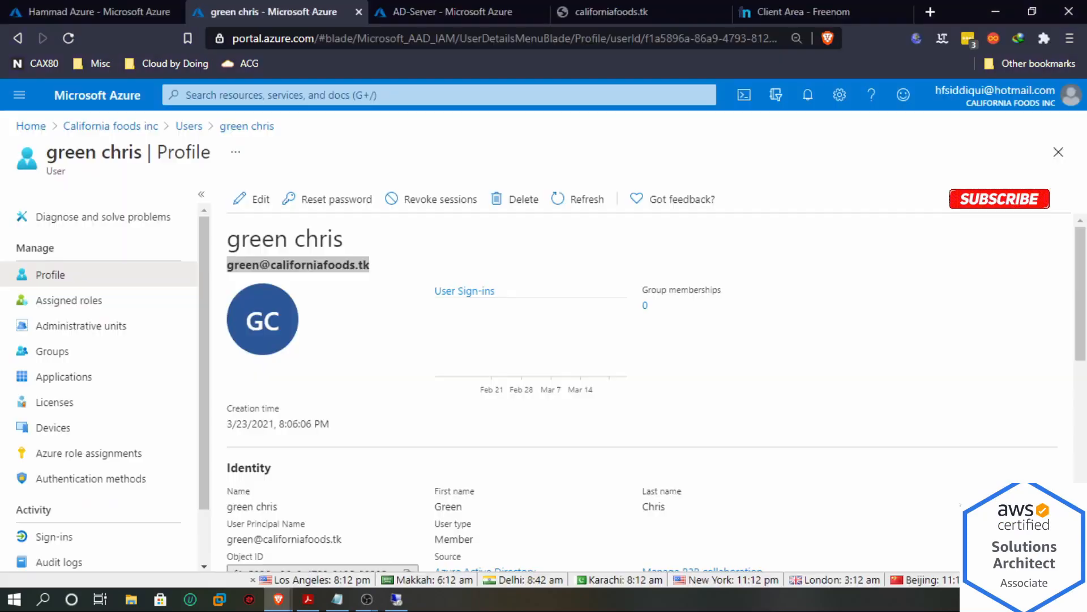
pyautogui.click(67, 303)
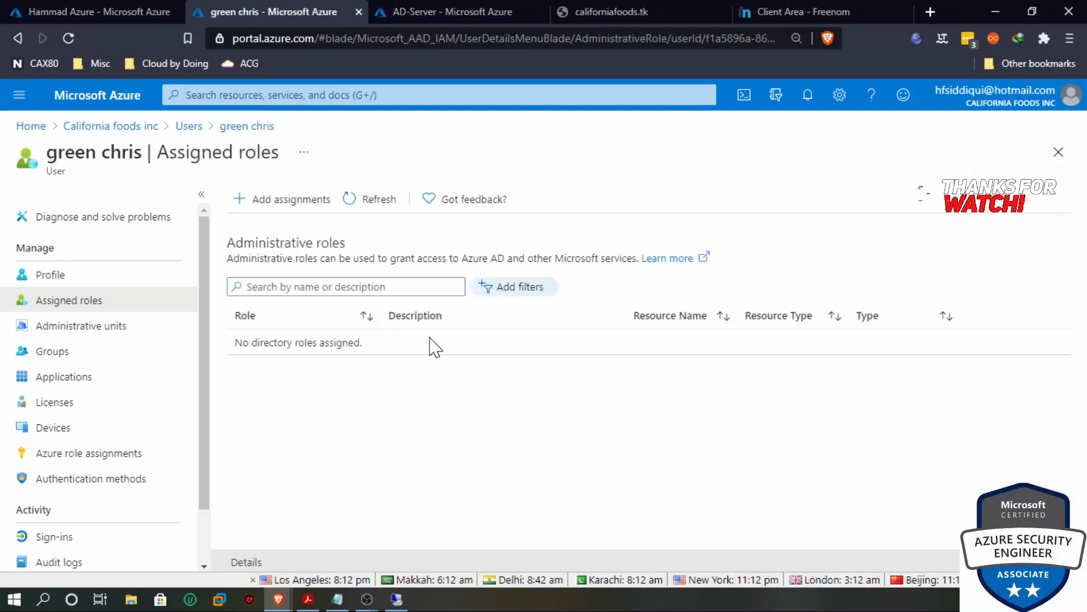
pyautogui.click(280, 204)
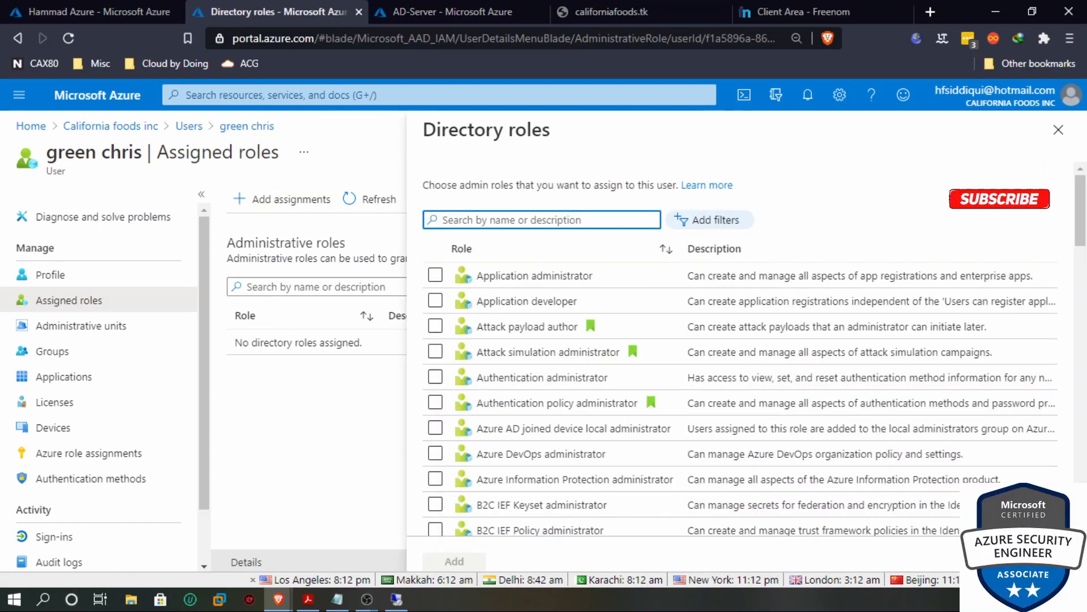
pyautogui.write('user ad')
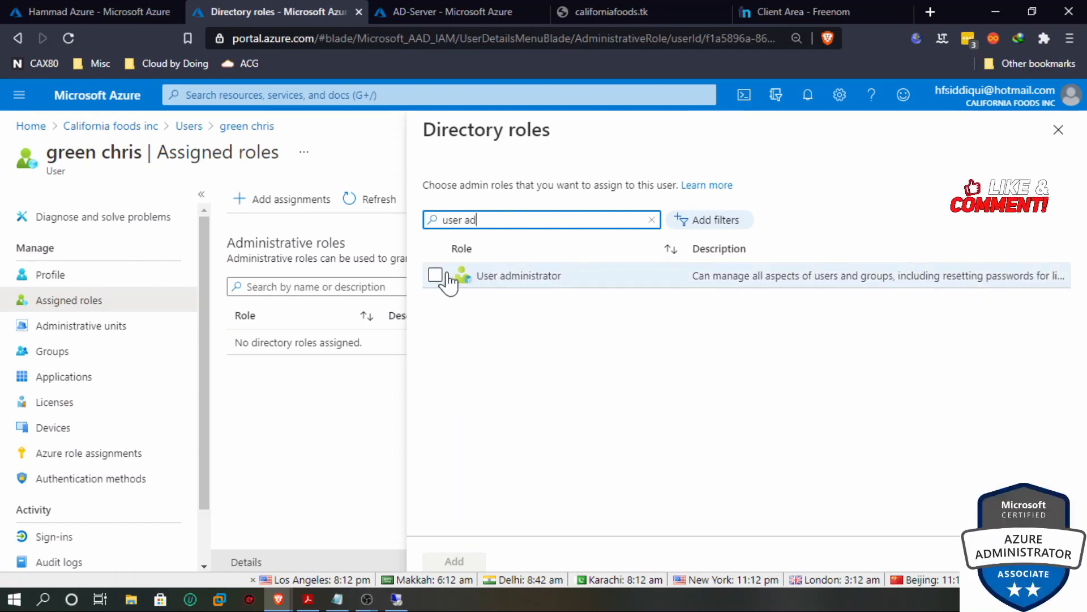
pyautogui.click(456, 278)
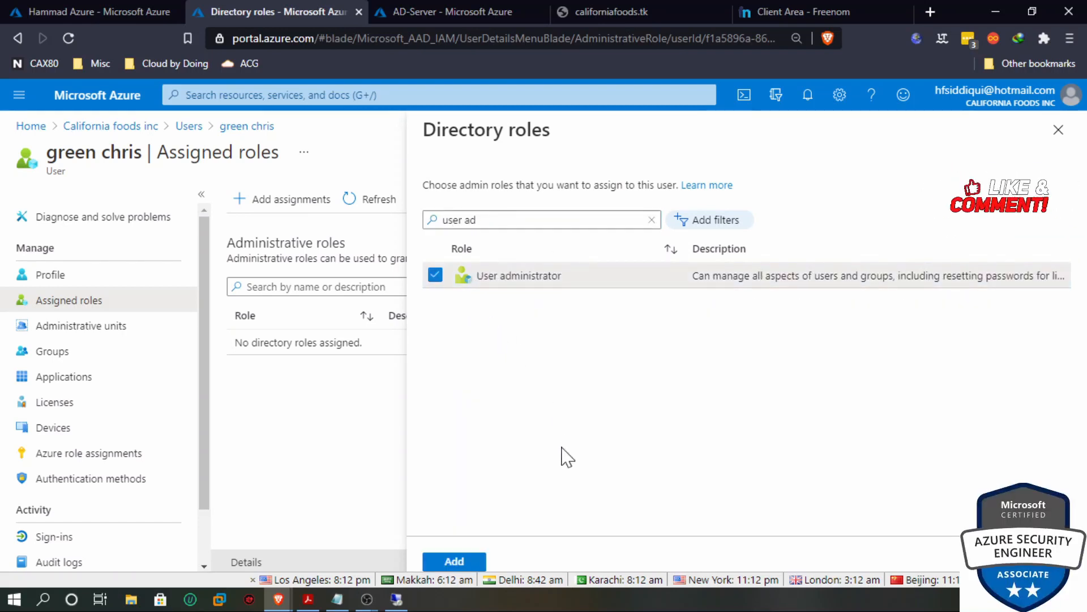
pyautogui.click(468, 566)
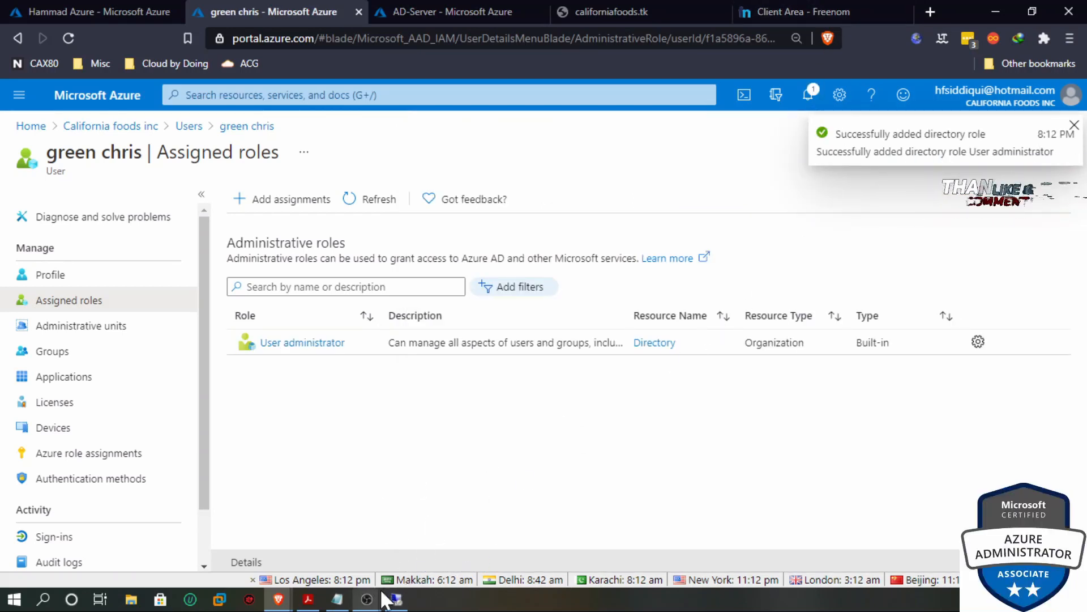
# Start and close the Azure welcome tour in the test user's private window, and return to the admin browser window.
pyautogui.moveTo(391, 600)
pyautogui.click(355, 559)
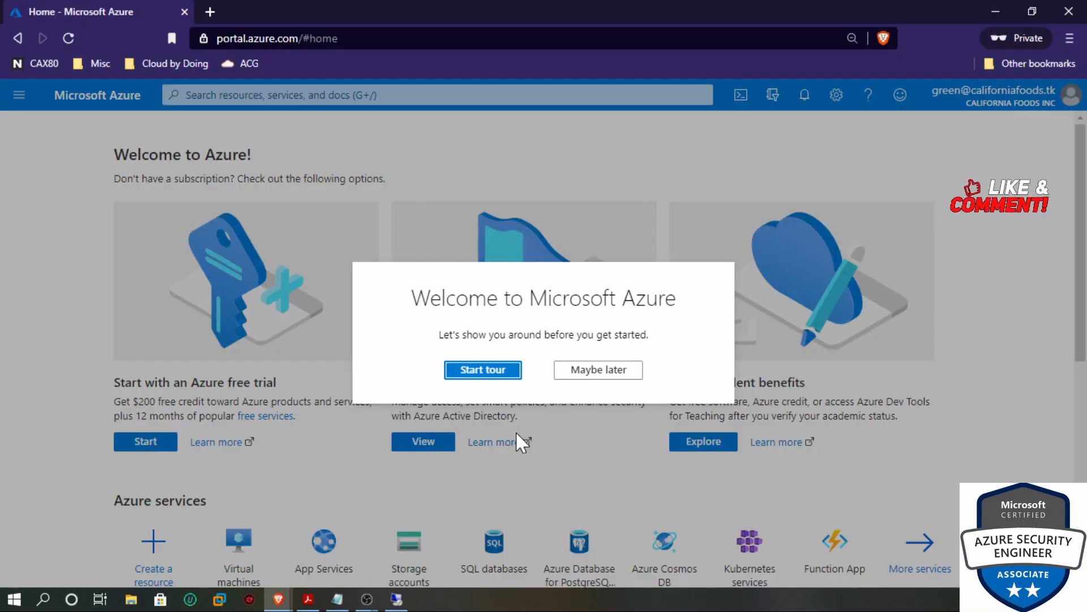
pyautogui.click(483, 370)
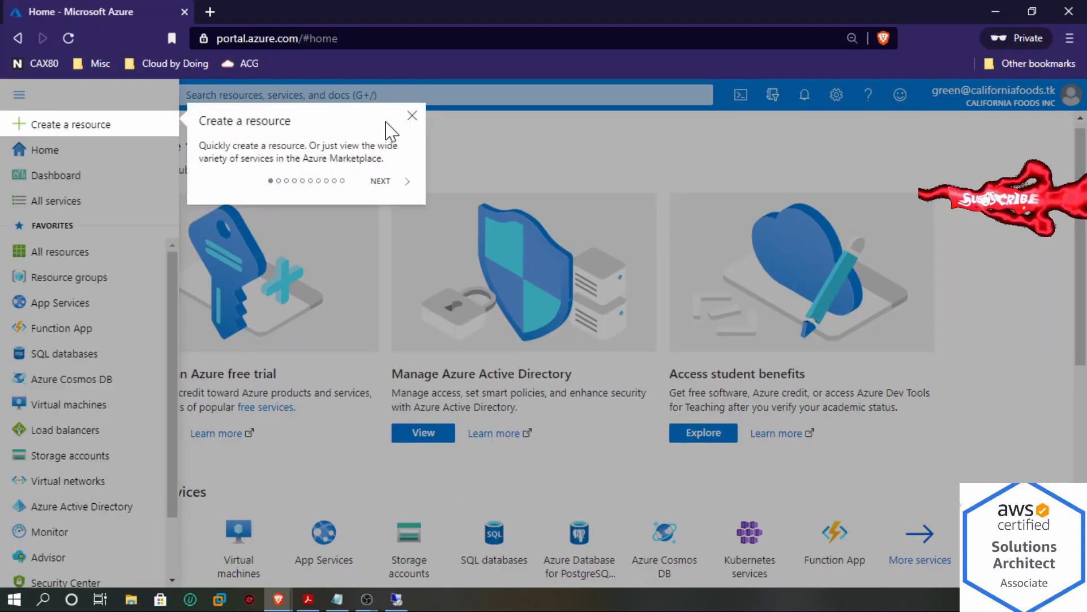
pyautogui.click(411, 116)
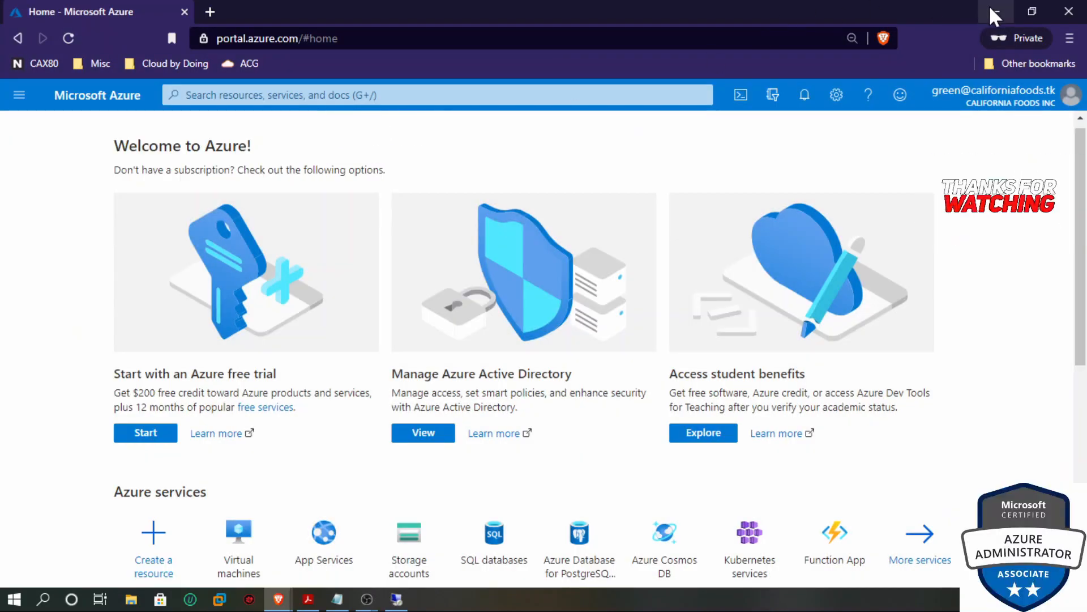
pyautogui.moveTo(278, 598)
pyautogui.click(217, 541)
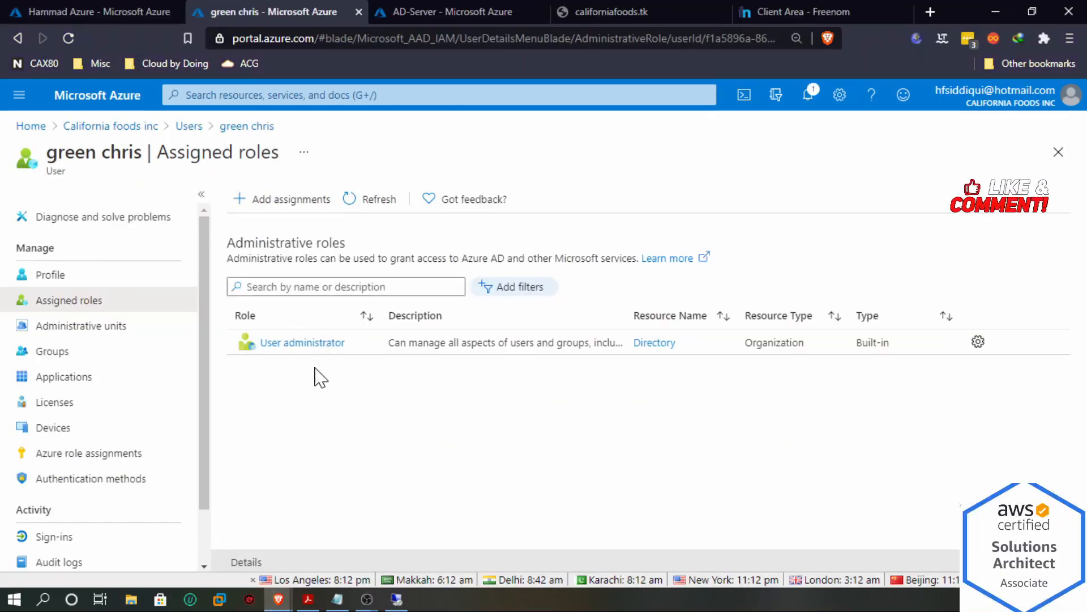
# Try to assign the Azure Active Directory Premium P2 license with all its service options to the test user.
pyautogui.click(67, 403)
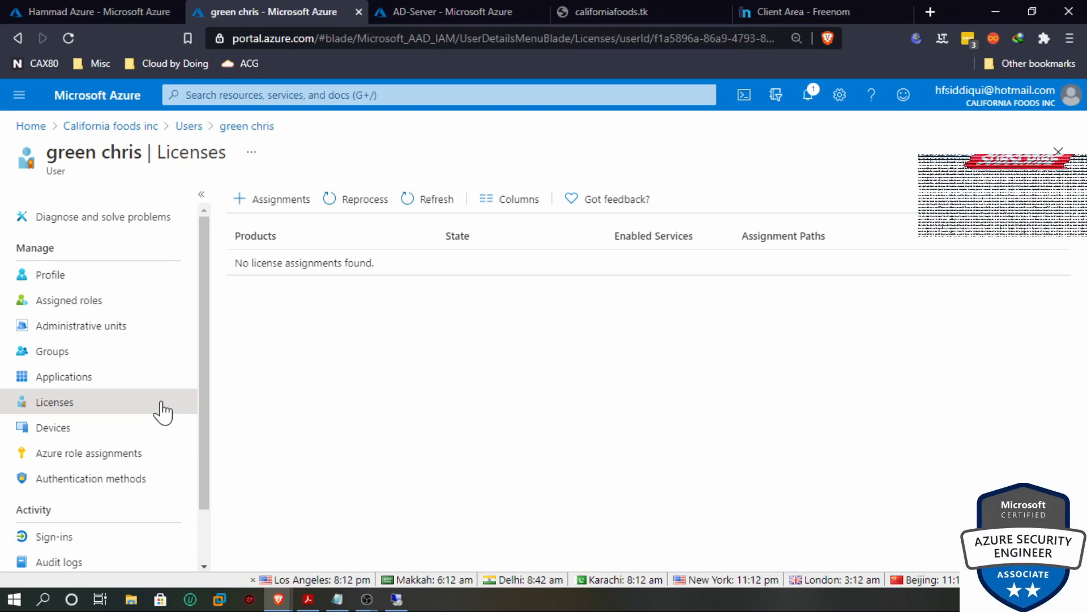
pyautogui.moveTo(242, 263); pyautogui.dragTo(334, 263)
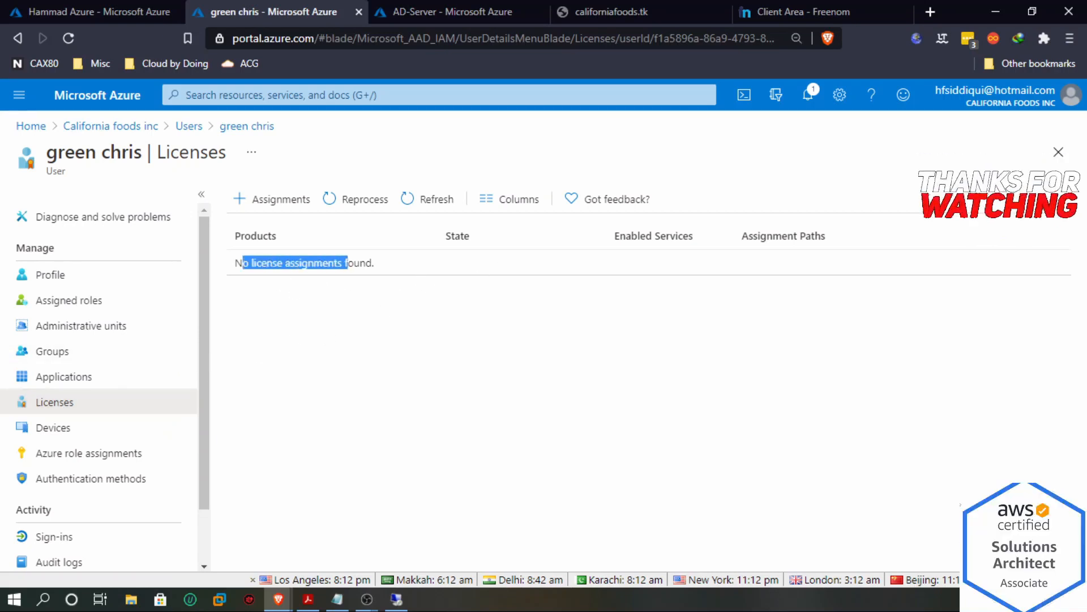
pyautogui.click(248, 200)
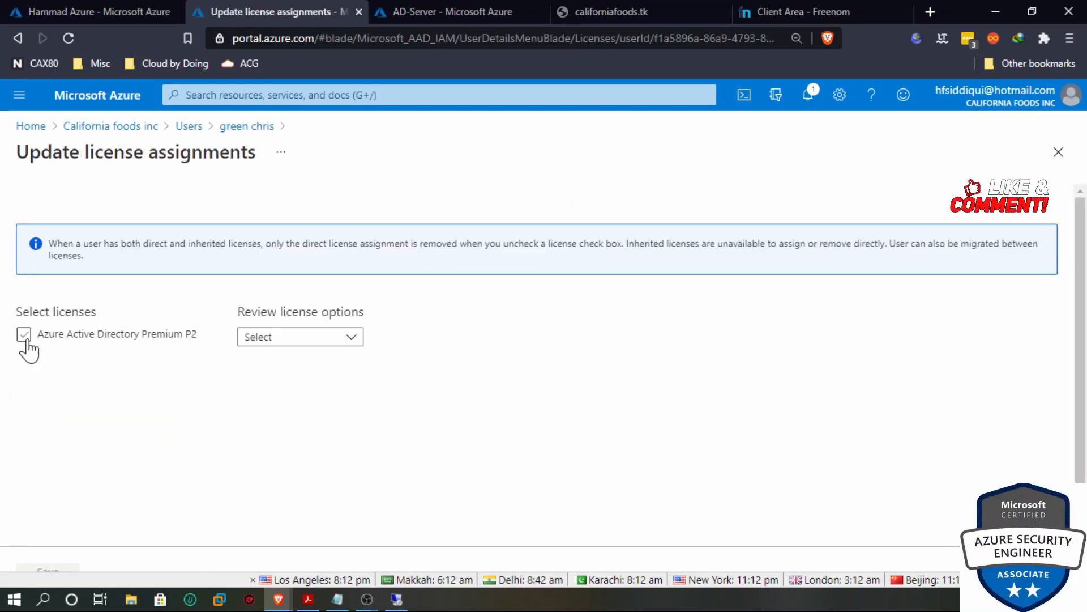
pyautogui.click(25, 338)
pyautogui.click(298, 339)
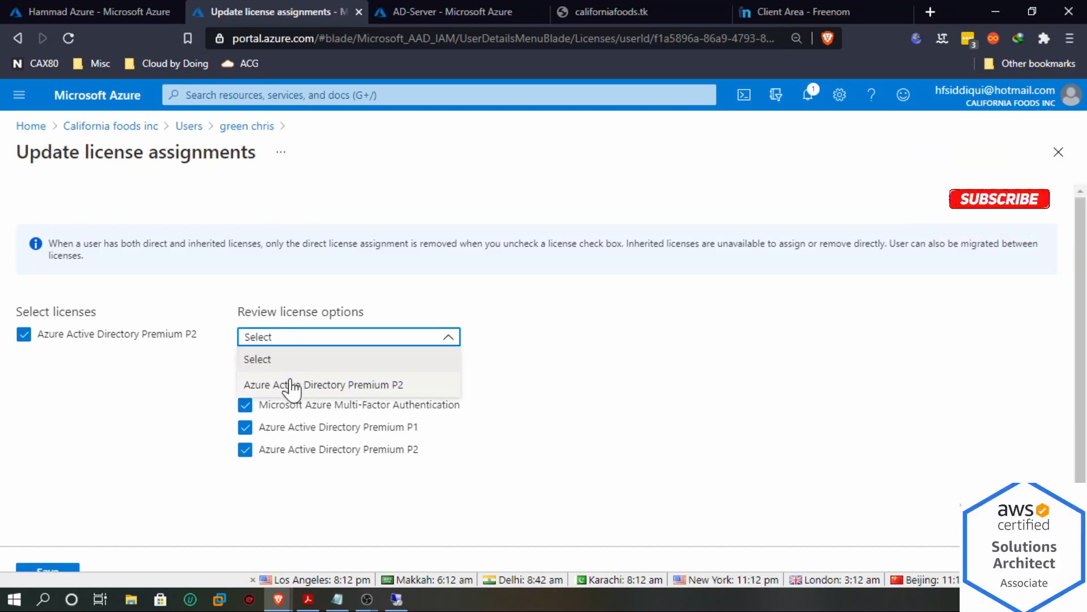
pyautogui.click(292, 385)
pyautogui.scroll(-1, 195, 521)
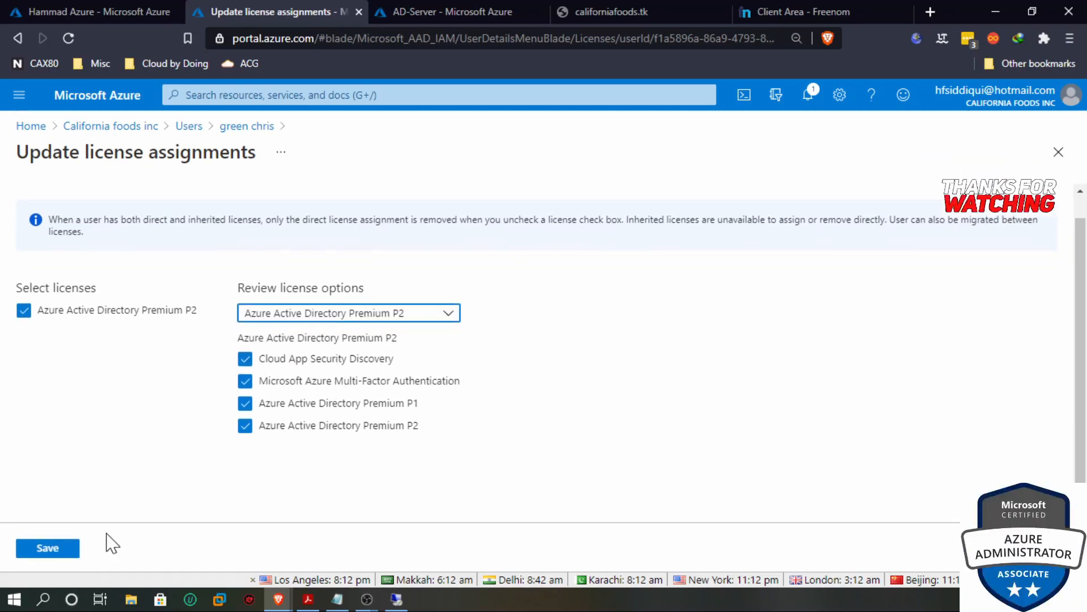
pyautogui.click(50, 548)
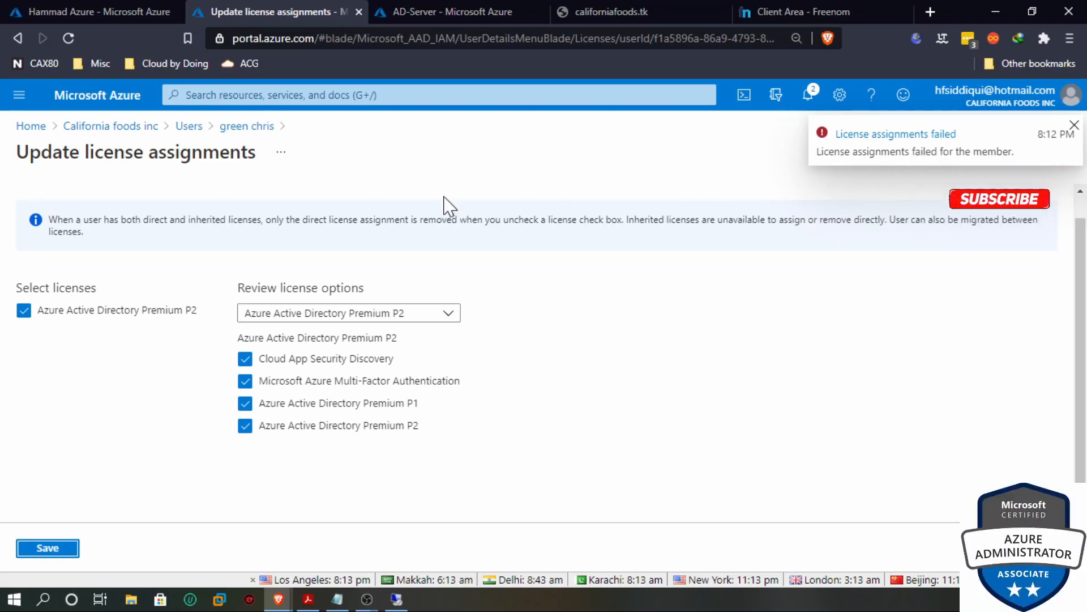
# Set the usage location in the test user's profile to United States and save the profile.
pyautogui.click(248, 126)
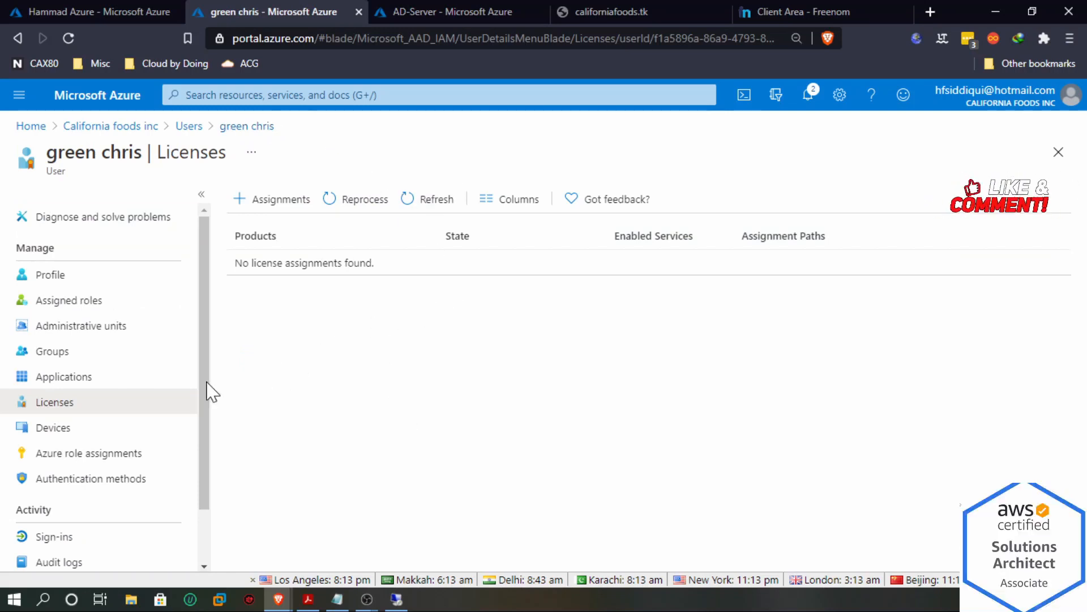
pyautogui.click(230, 128)
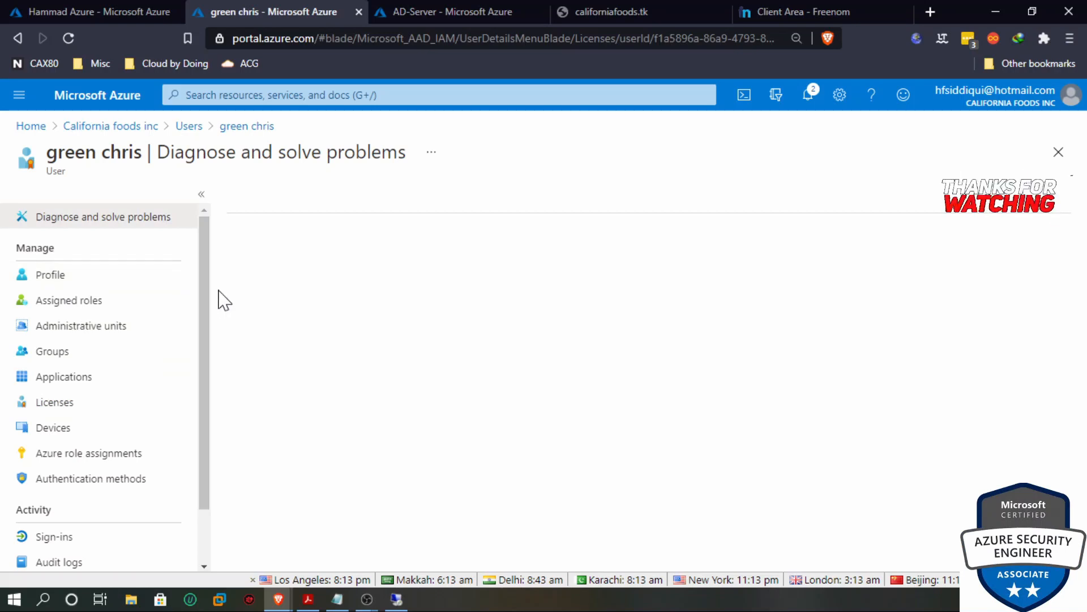
pyautogui.click(105, 276)
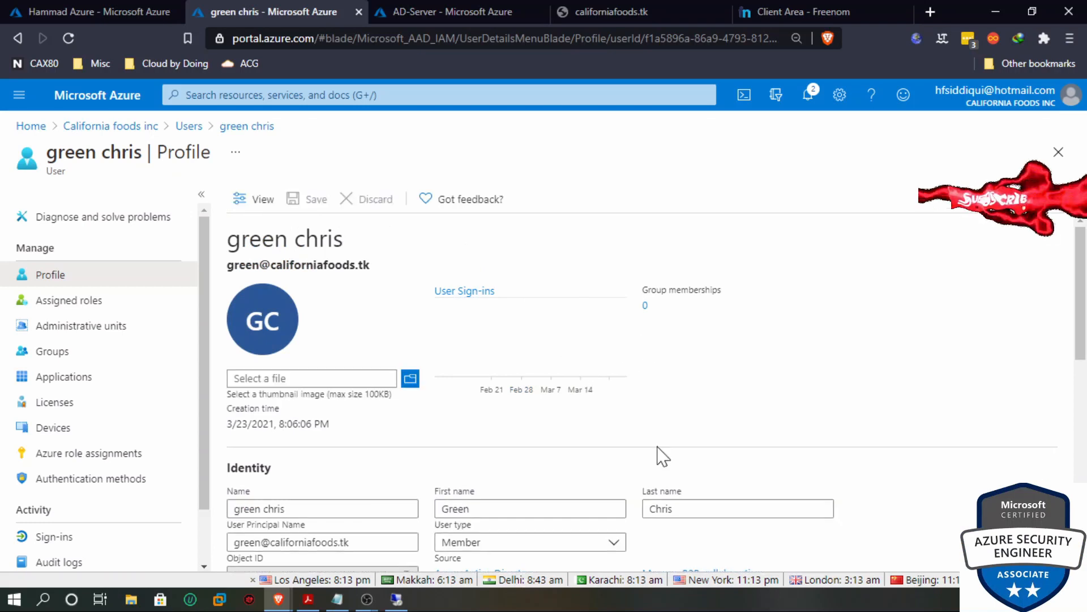
pyautogui.scroll(-3, 660, 455)
pyautogui.scroll(-4, 660, 453)
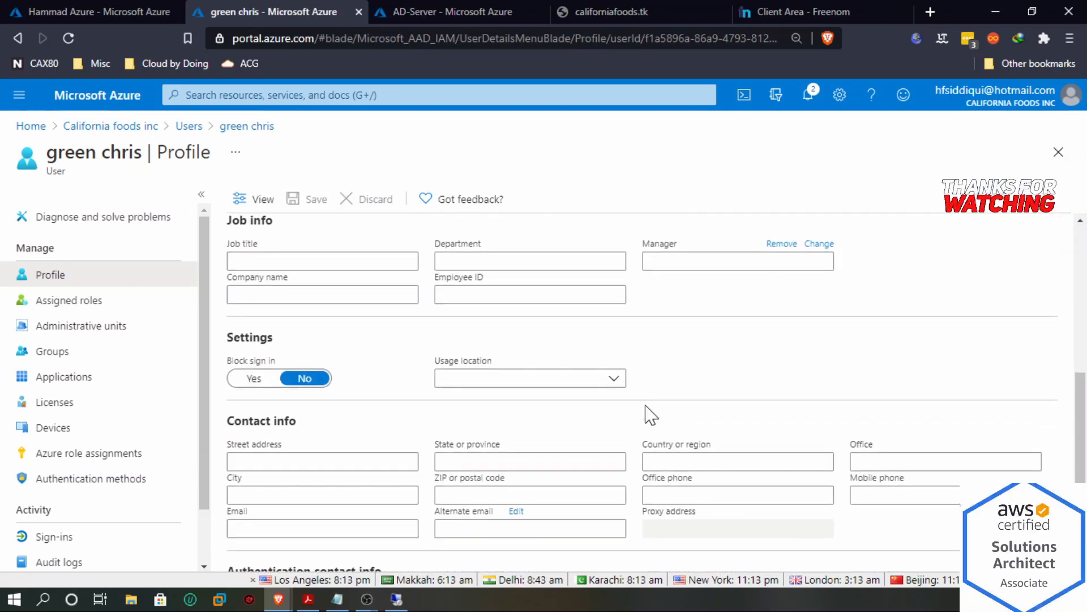
pyautogui.click(615, 380)
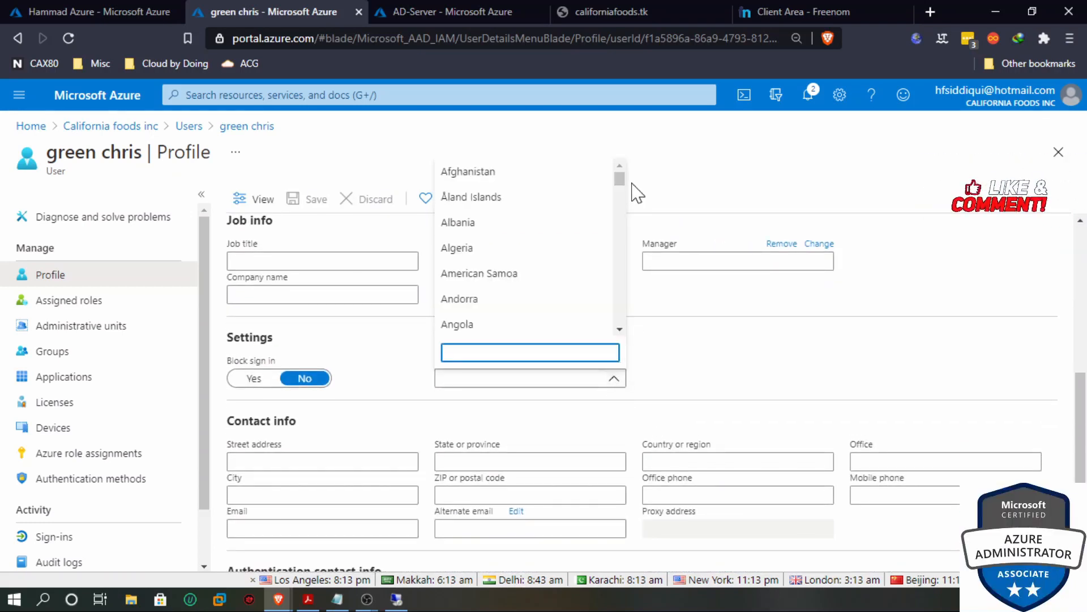
pyautogui.moveTo(622, 181); pyautogui.dragTo(623, 313)
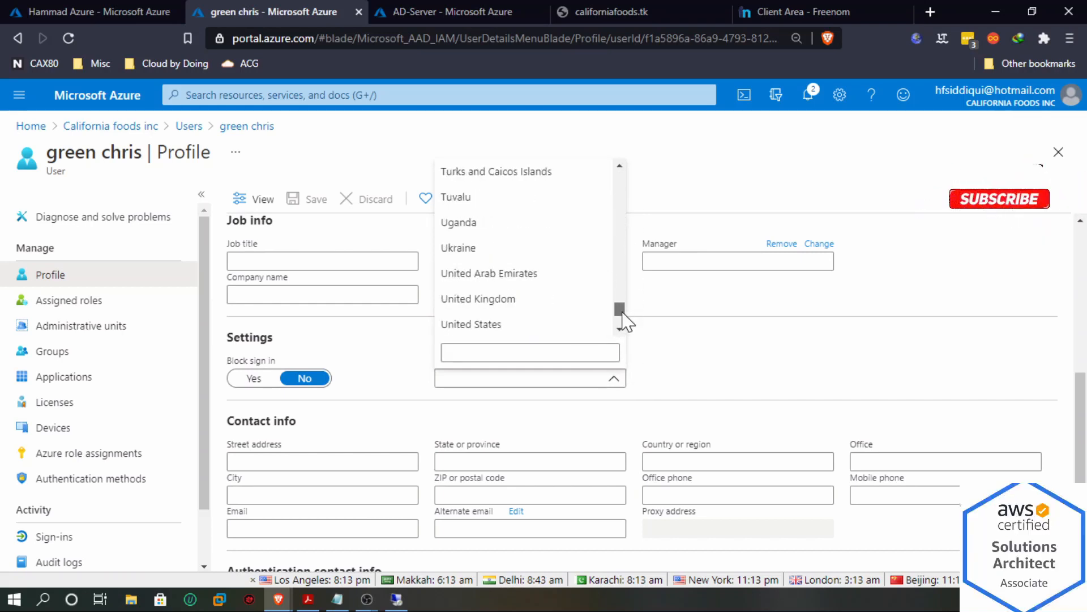
pyautogui.click(552, 327)
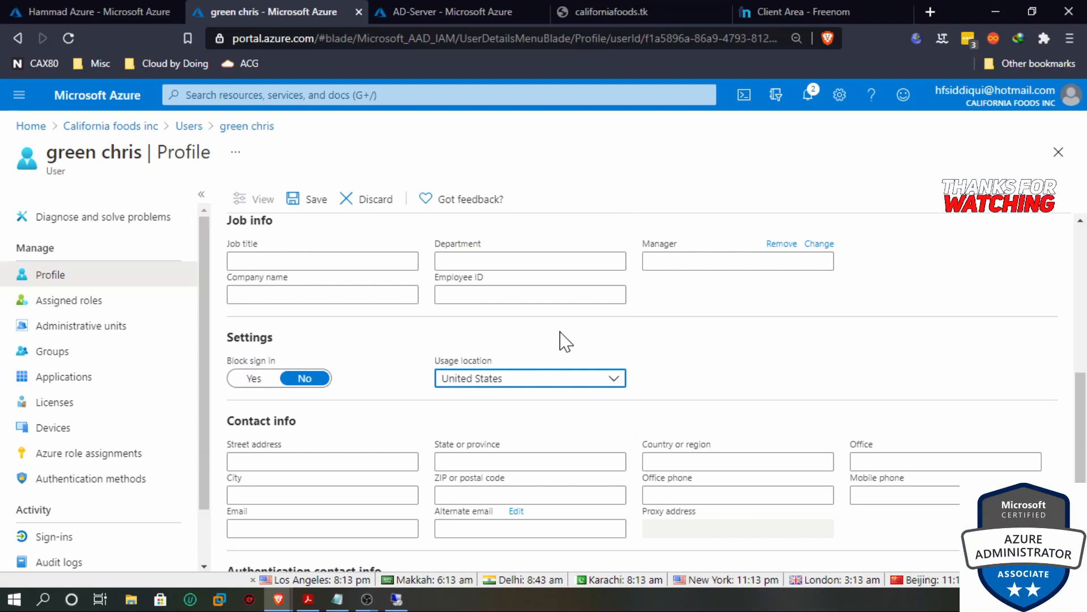
pyautogui.click(309, 209)
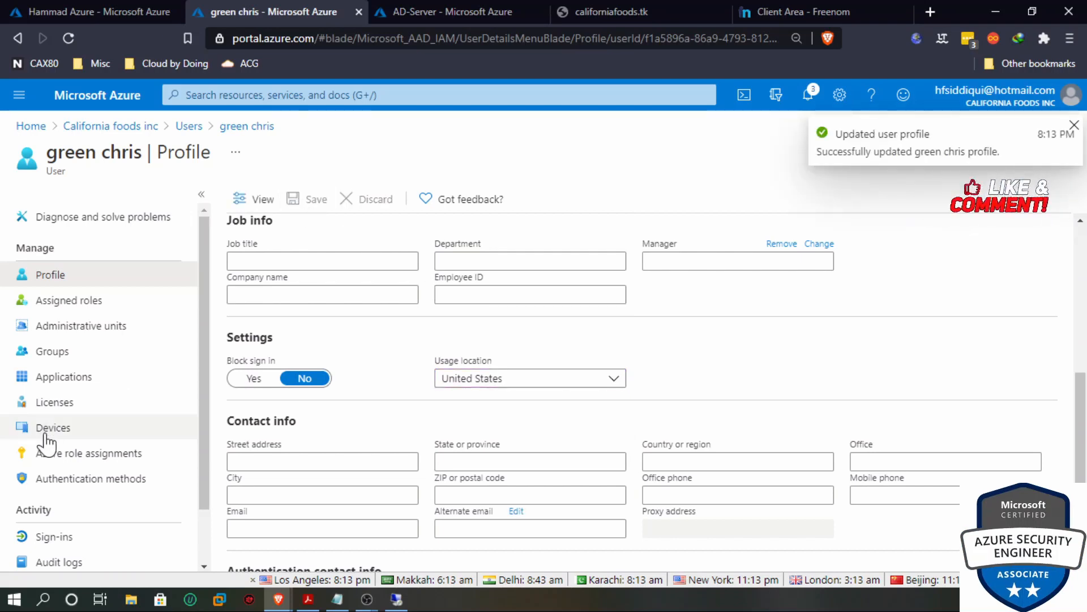
# Assign the Azure Active Directory Premium P2 license with all its service options to the test user and save the assignment.
pyautogui.scroll(-2, 48, 442)
pyautogui.click(62, 337)
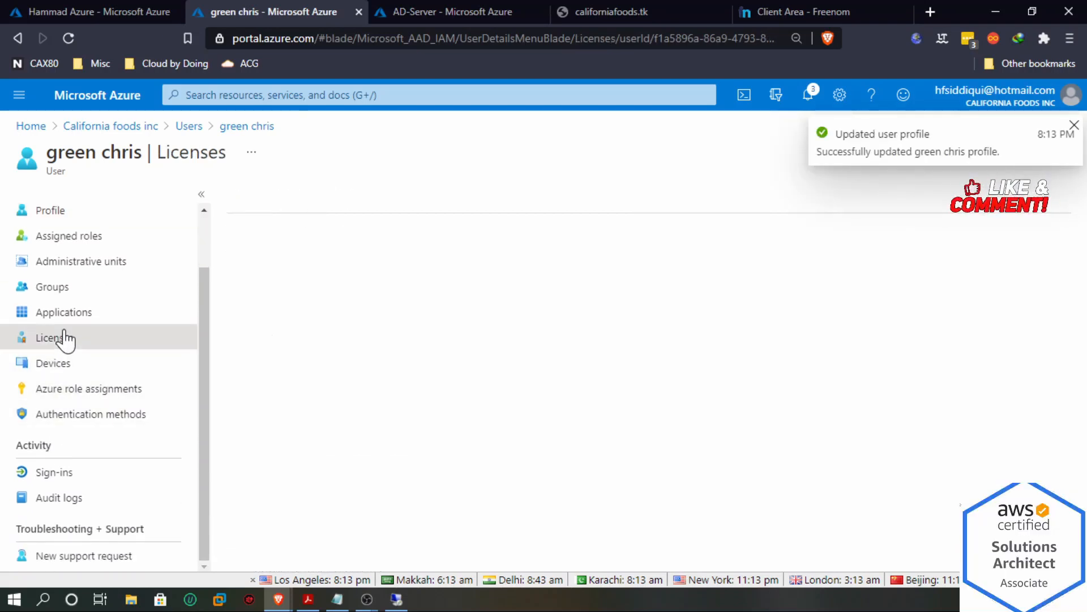
pyautogui.click(282, 208)
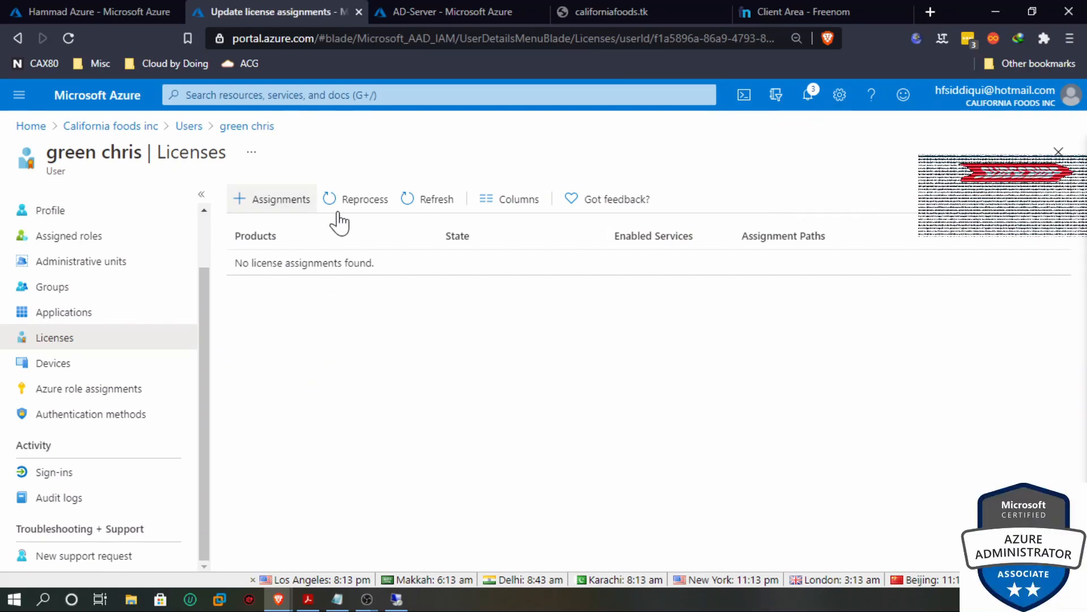
pyautogui.click(24, 335)
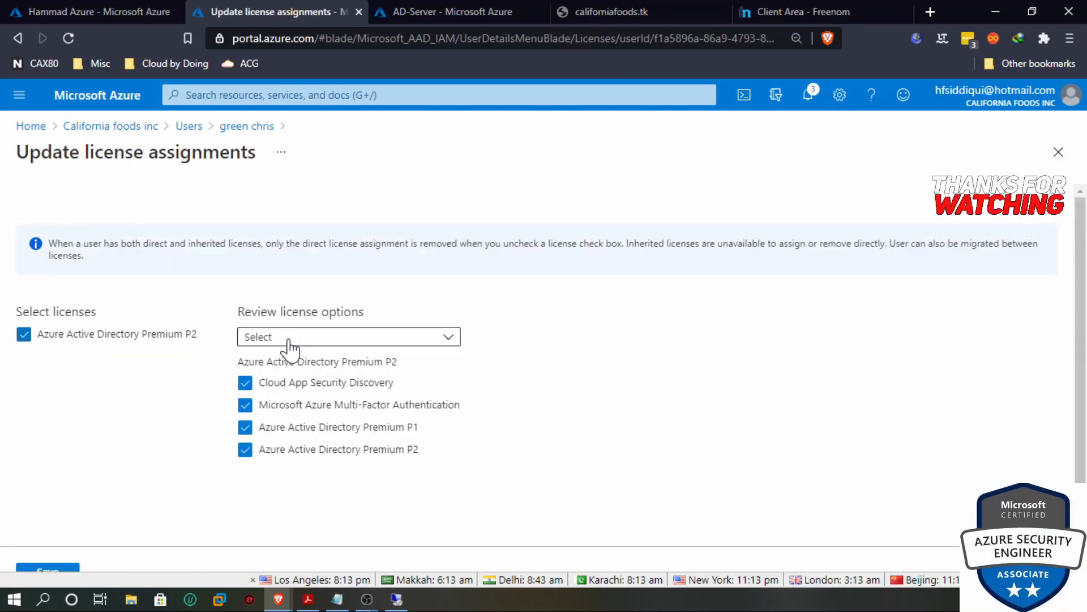
pyautogui.click(284, 340)
pyautogui.click(287, 384)
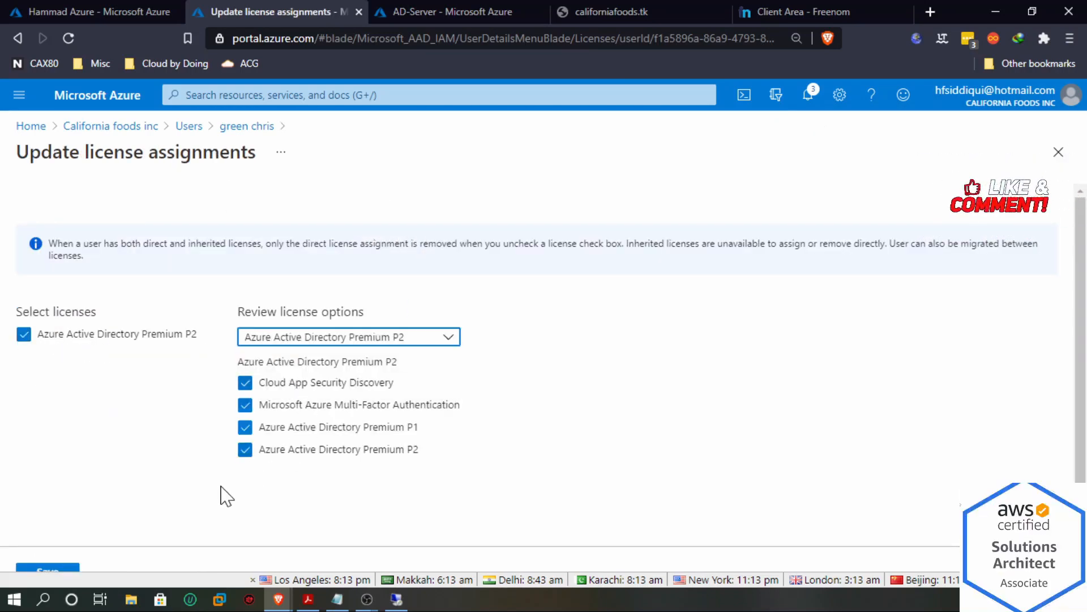
pyautogui.scroll(-1, 169, 510)
pyautogui.click(45, 548)
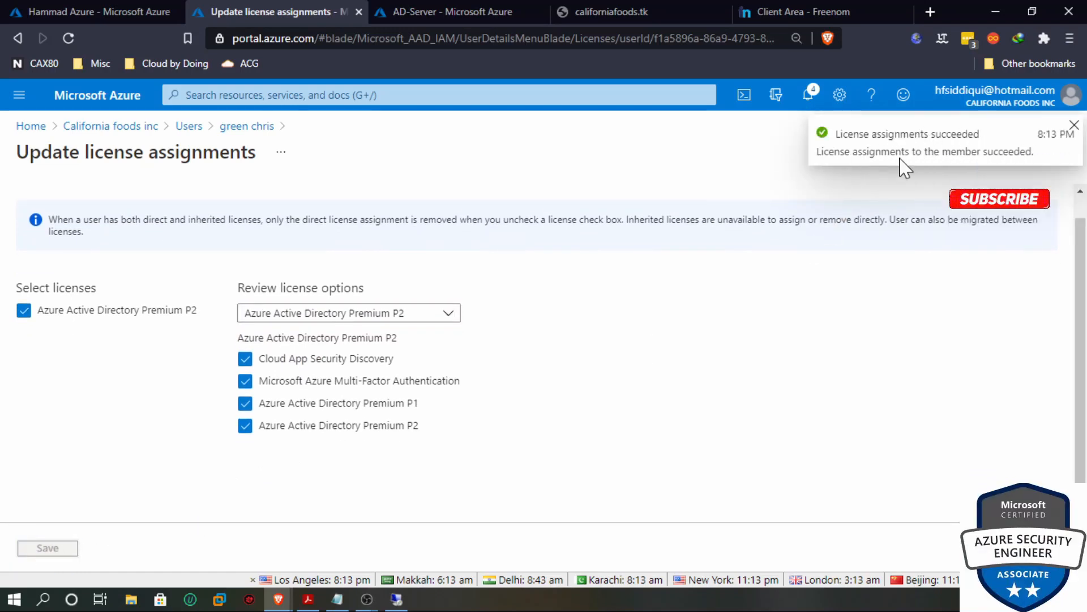
# Switch to the private browser window and sign the test user out of the Azure portal.
pyautogui.moveTo(278, 599)
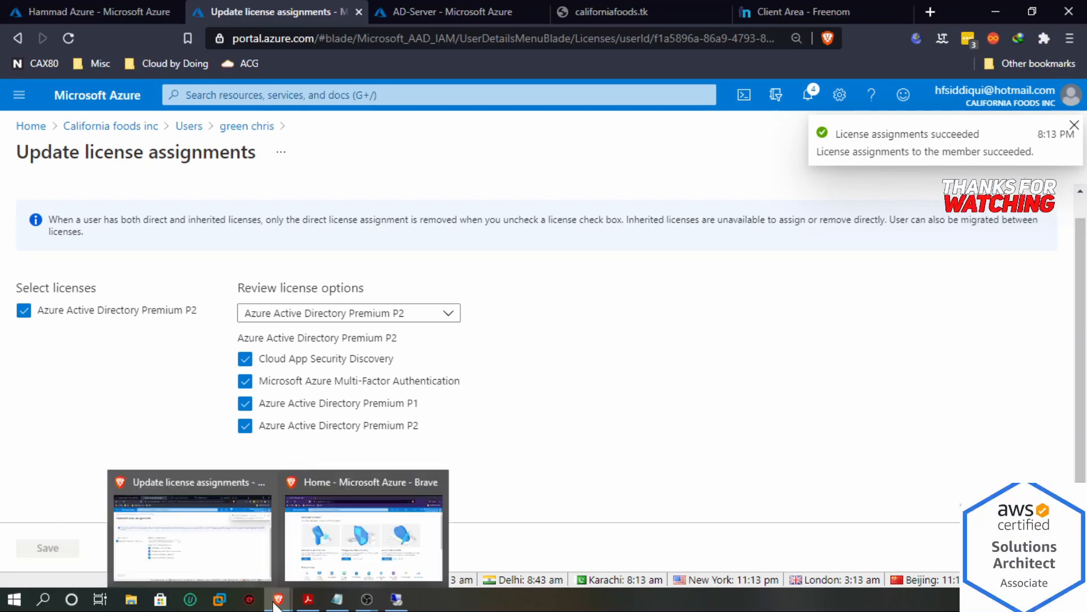
pyautogui.click(352, 546)
pyautogui.click(1014, 102)
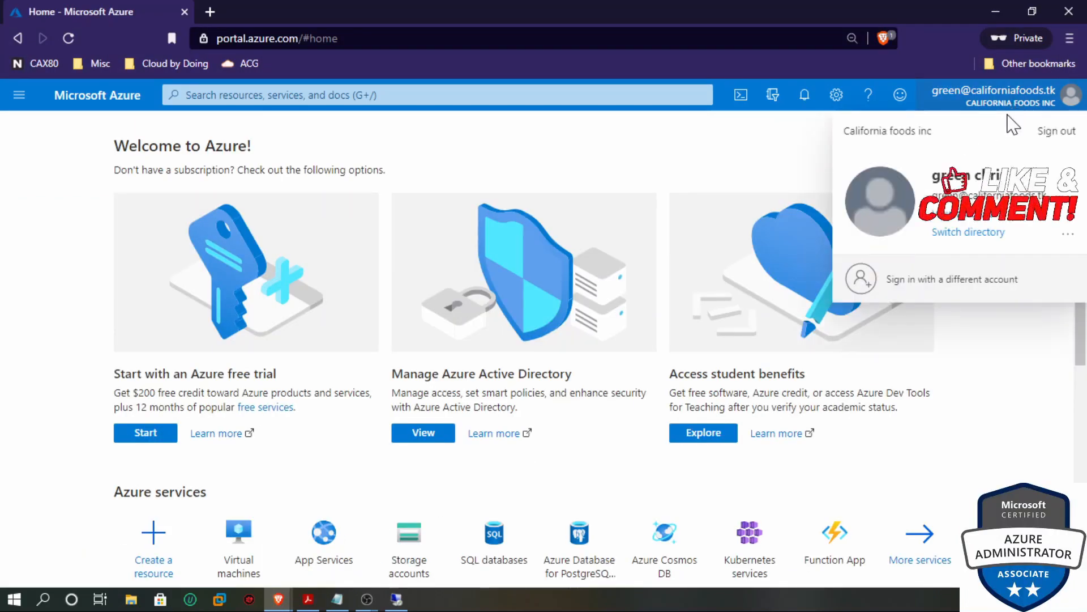
pyautogui.click(1057, 131)
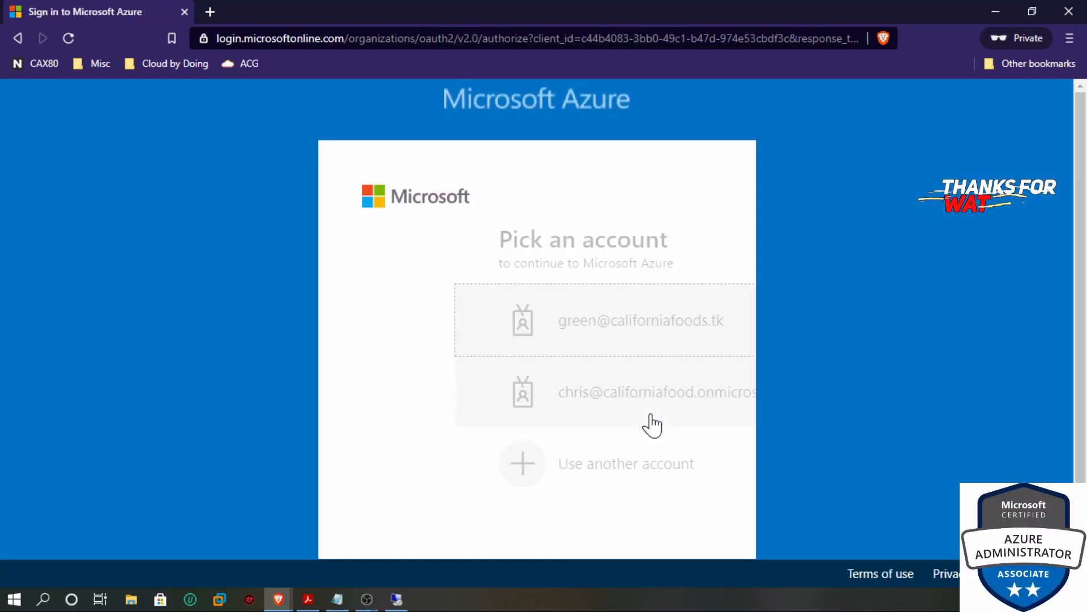
# Sign back in as the synchronized test user with the account password, stay signed in, and dismiss the recommendations pop-up.
pyautogui.click(493, 321)
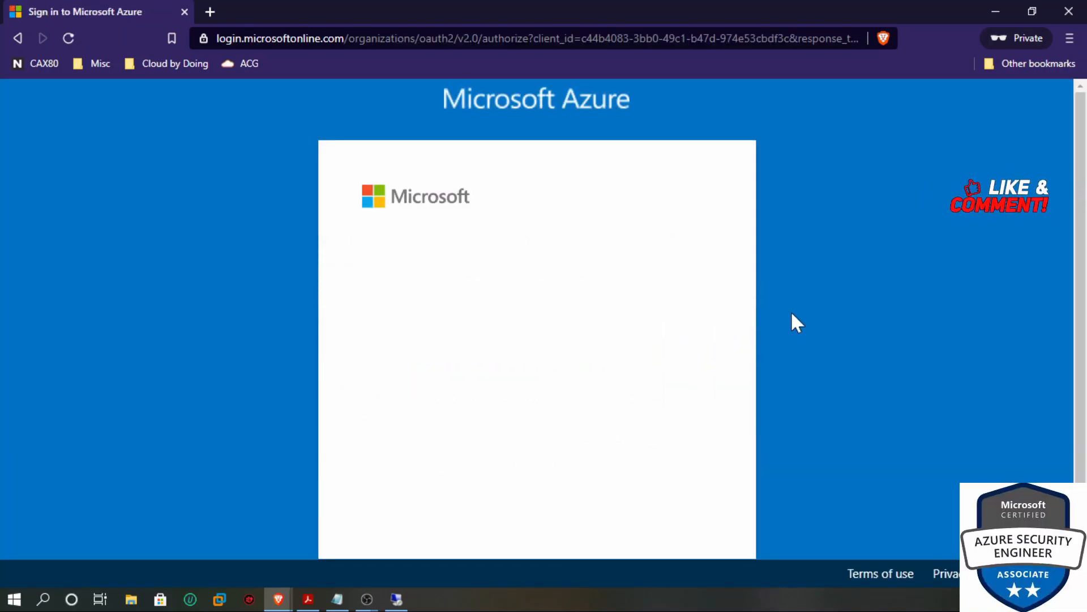
pyautogui.click(632, 363)
pyautogui.write('•••••••')
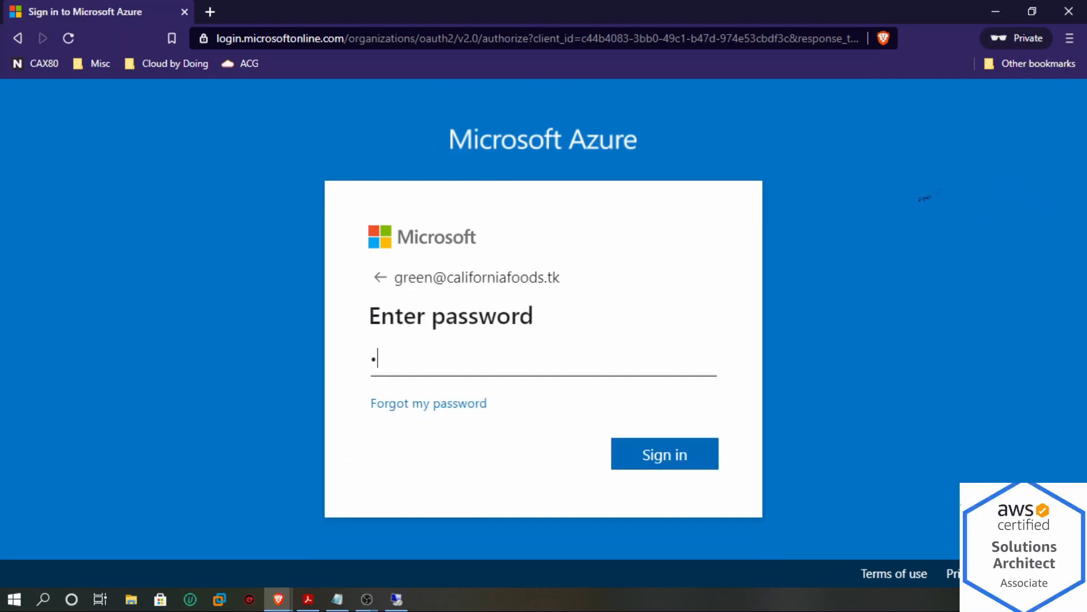
pyautogui.write('•••••')
pyautogui.press('Return')
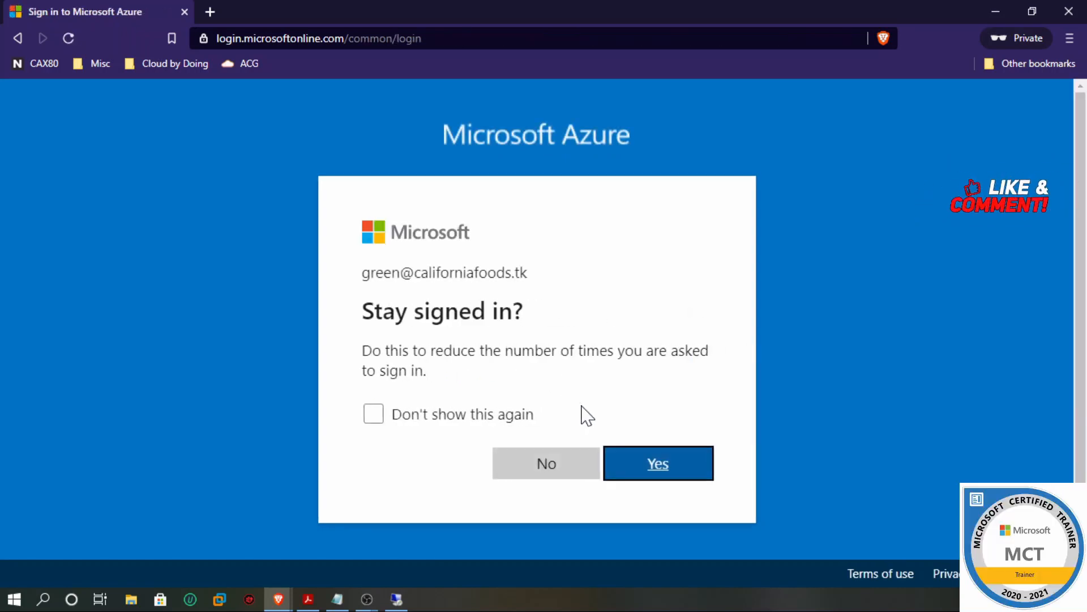
pyautogui.click(644, 464)
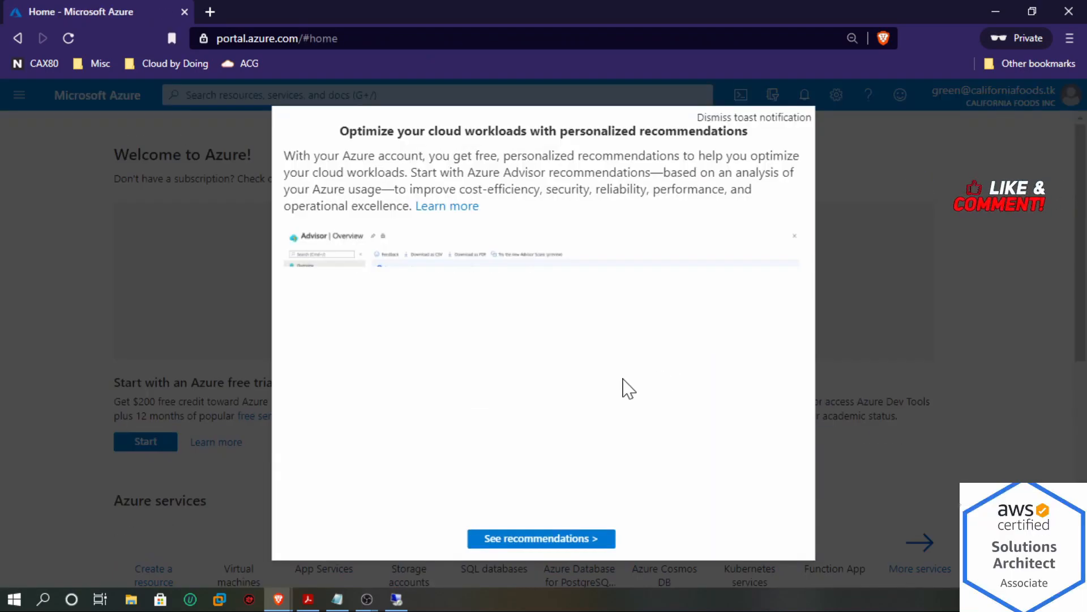
pyautogui.click(806, 117)
# Open the test user's Subscriptions page and start adding a subscription.
pyautogui.scroll(-3, 567, 283)
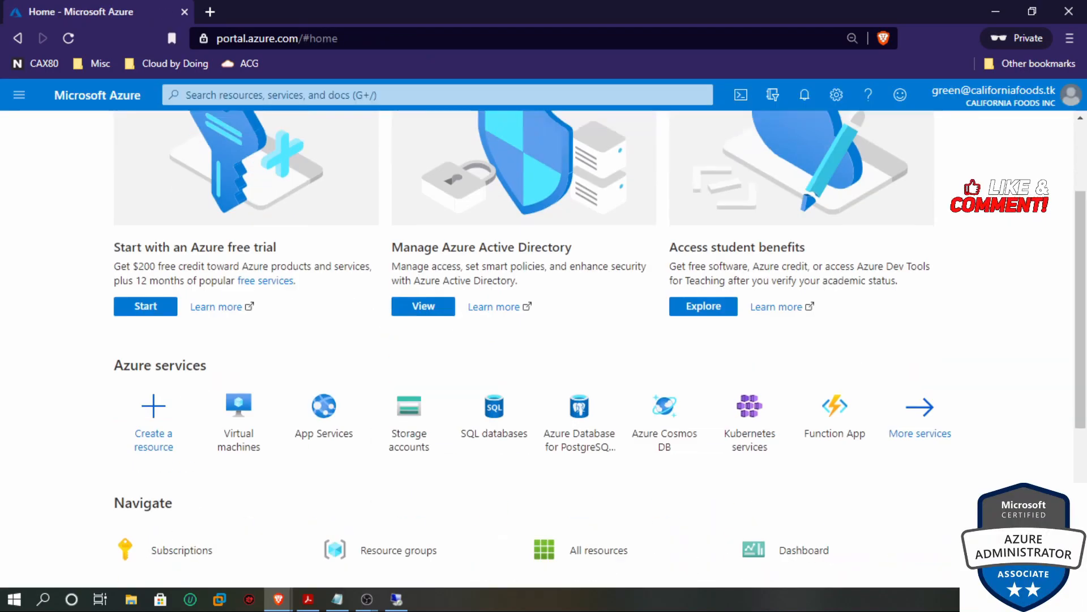
pyautogui.click(170, 544)
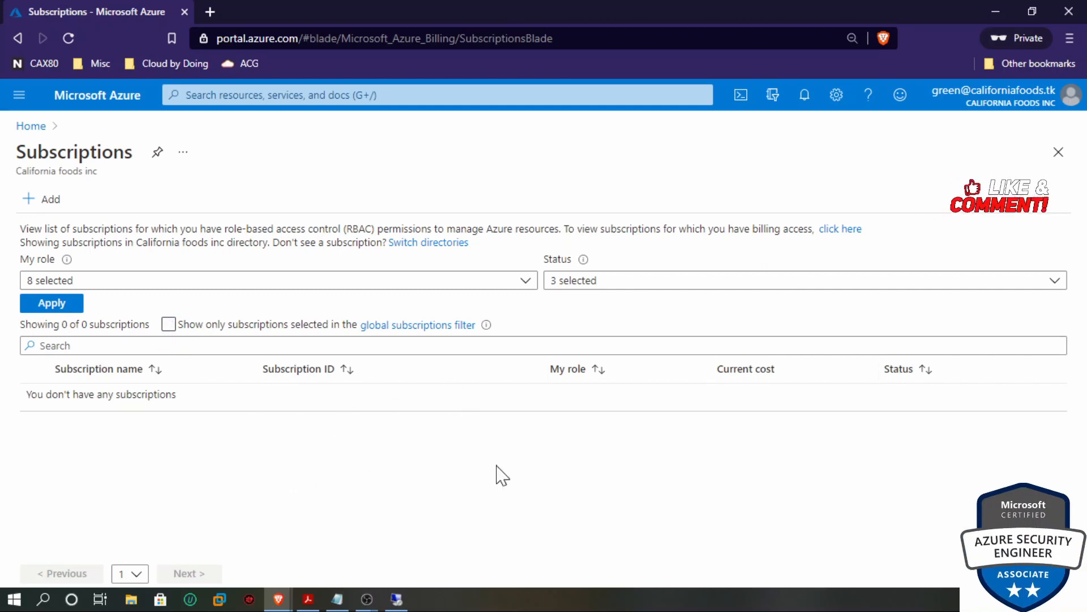
pyautogui.click(44, 199)
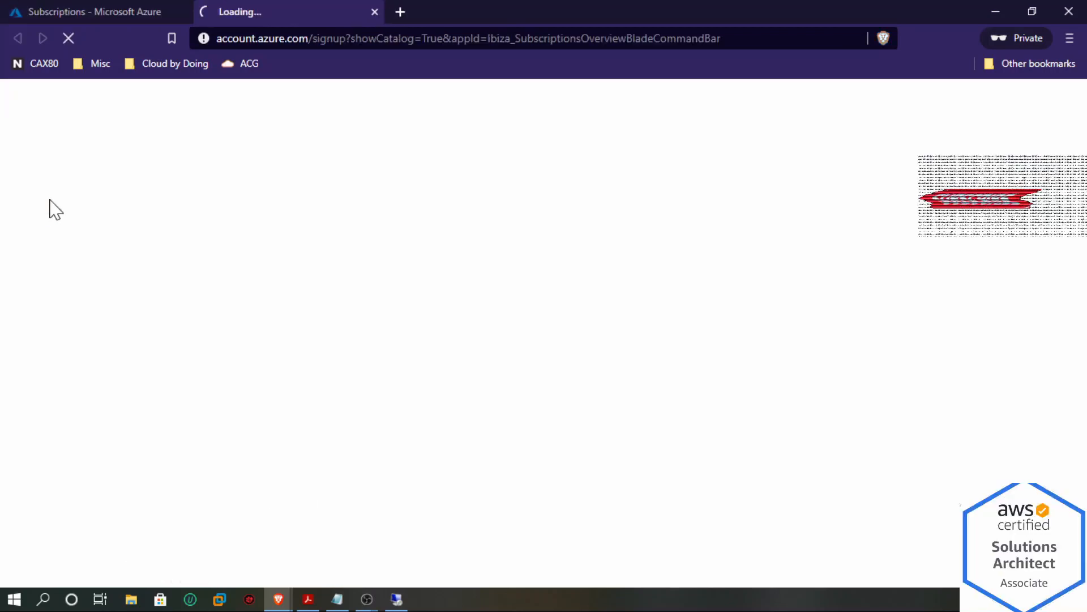
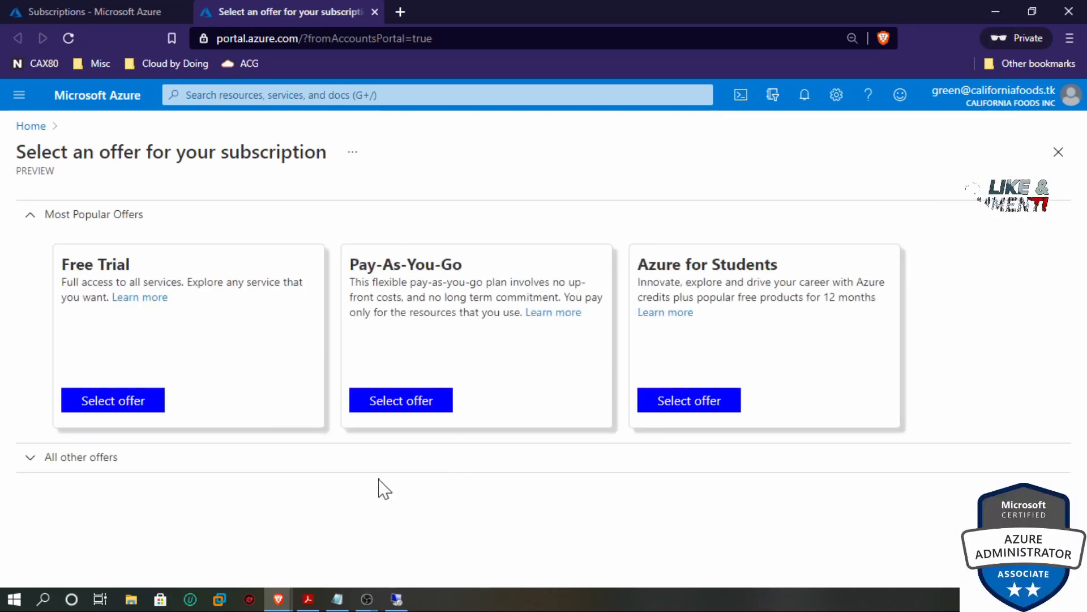
# Select the Free Trial subscription offer and review the free account sign-up page's profile form, benefits and agreement options.
pyautogui.moveTo(60, 264); pyautogui.dragTo(140, 273)
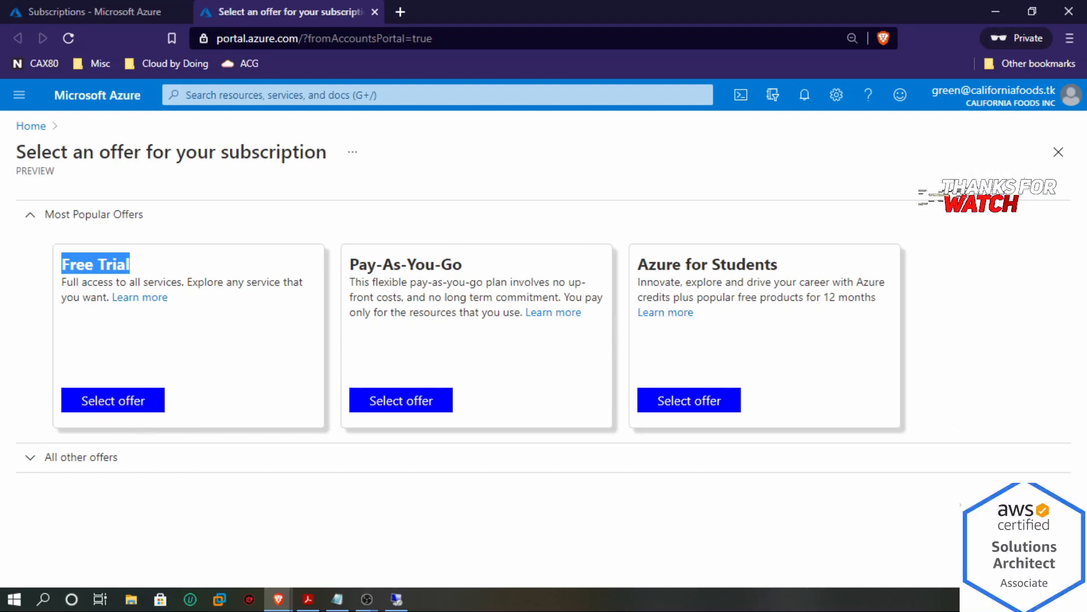
pyautogui.click(94, 403)
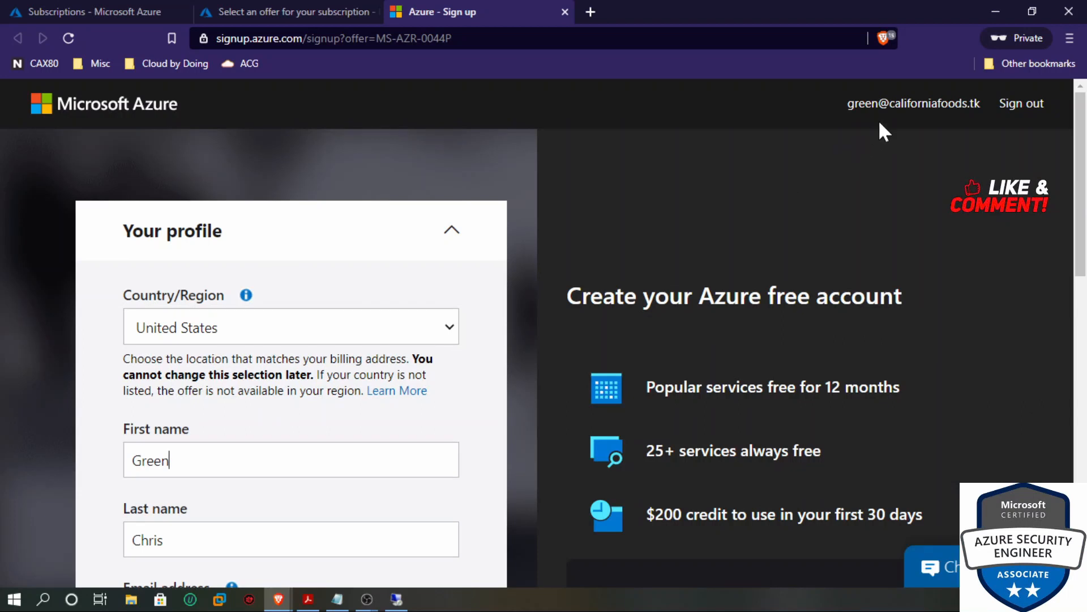
pyautogui.moveTo(889, 105); pyautogui.dragTo(991, 106)
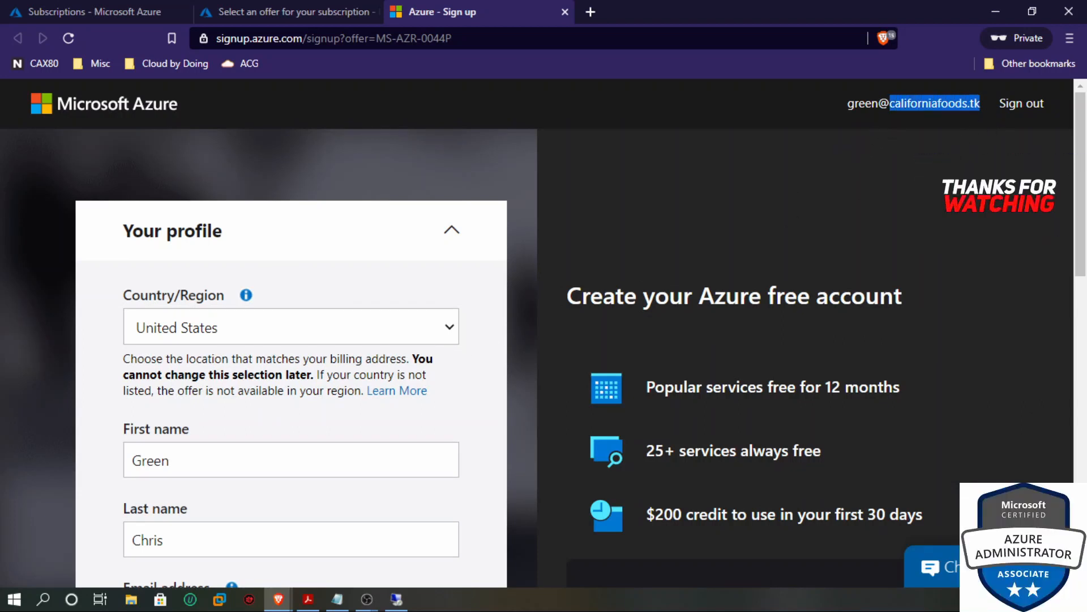
pyautogui.scroll(-4, 437, 381)
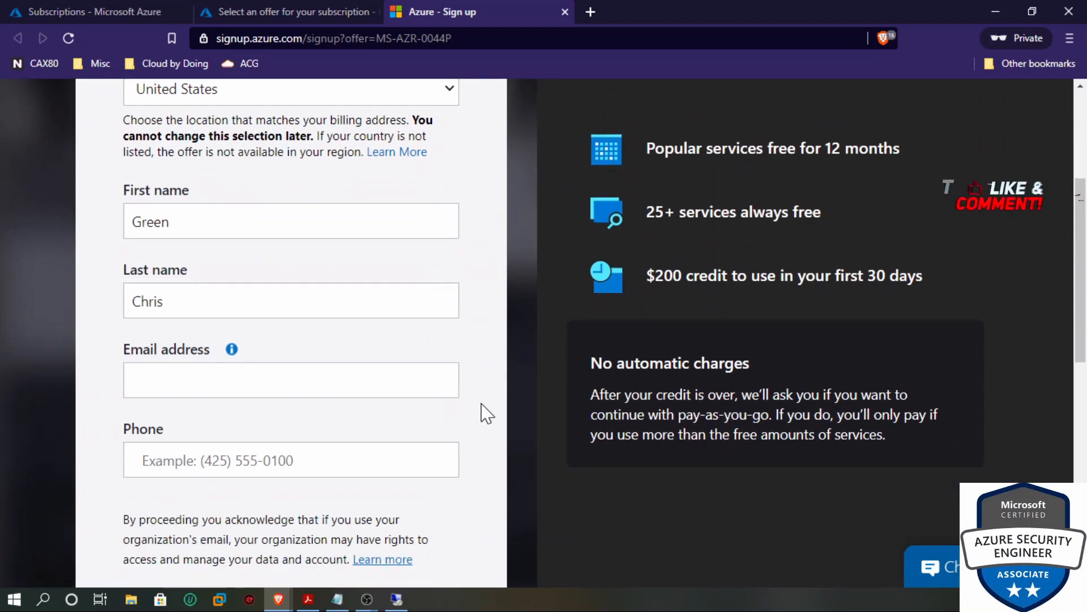
pyautogui.moveTo(904, 152); pyautogui.dragTo(737, 148)
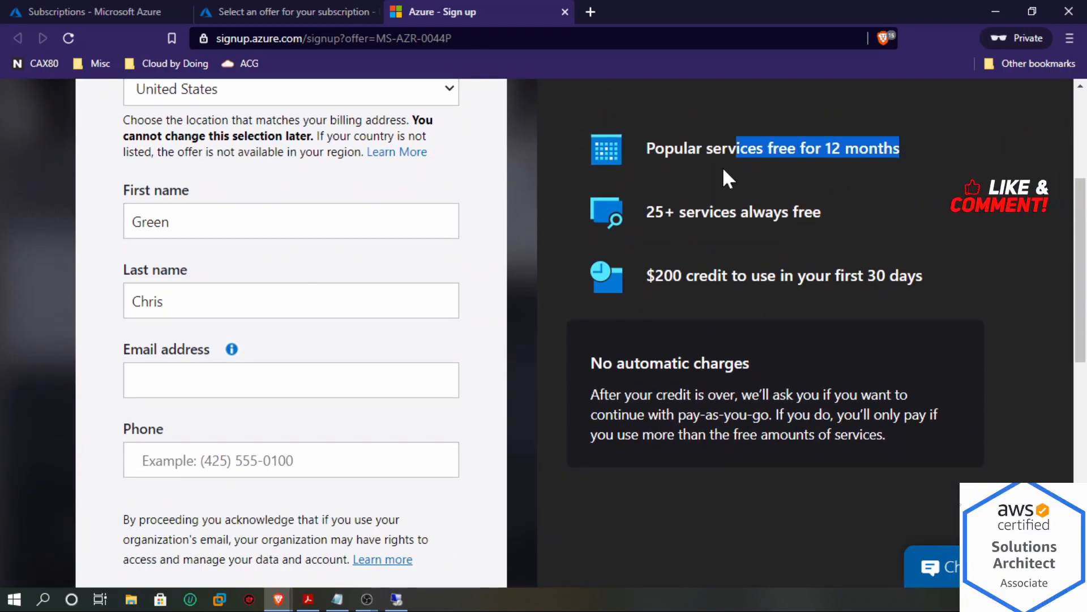
pyautogui.moveTo(649, 277); pyautogui.dragTo(854, 277)
pyautogui.scroll(-10, 299, 497)
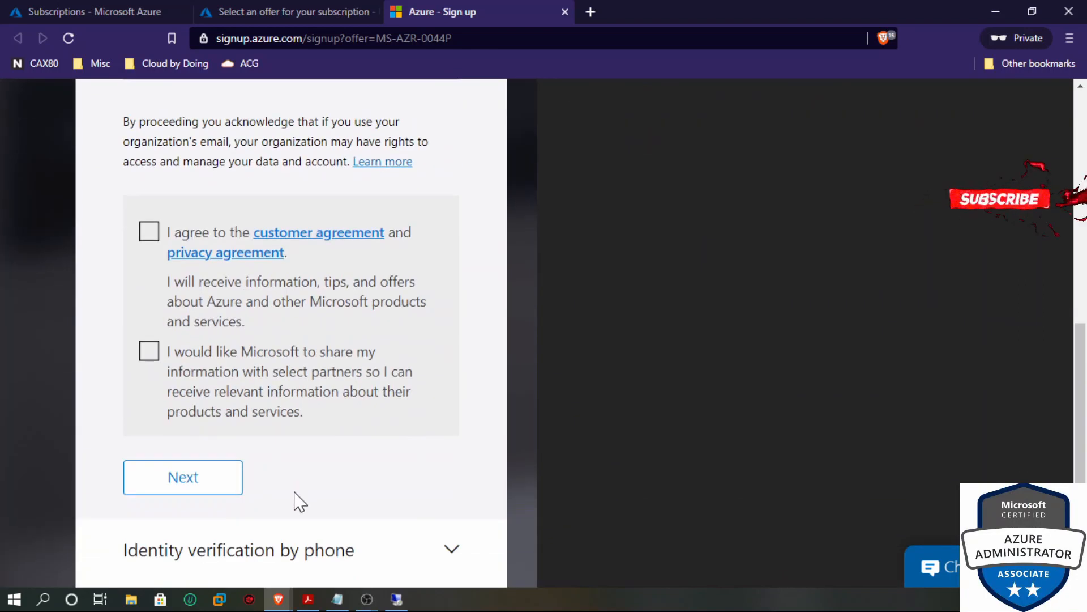
# Sign the test user out of the free account sign-up page and close its browser tab.
pyautogui.scroll(12, 522, 469)
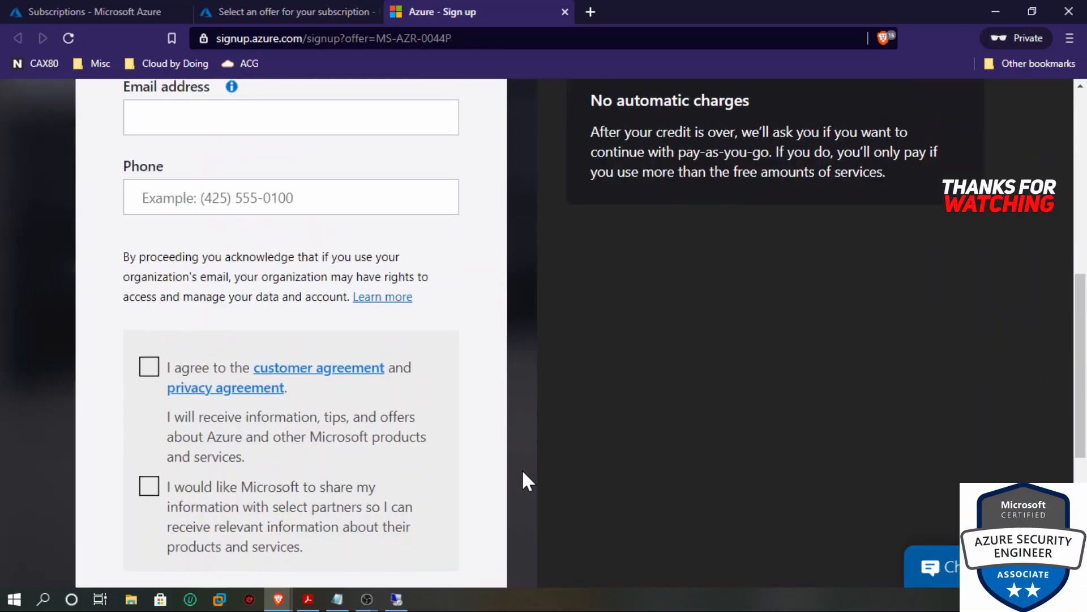
pyautogui.scroll(2, 891, 206)
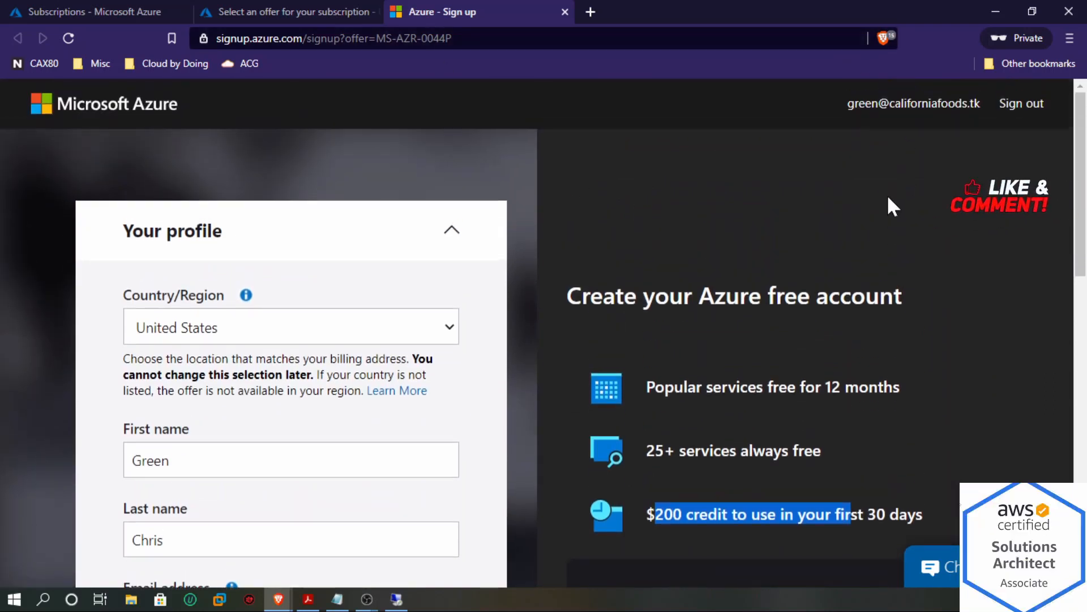
pyautogui.click(1028, 104)
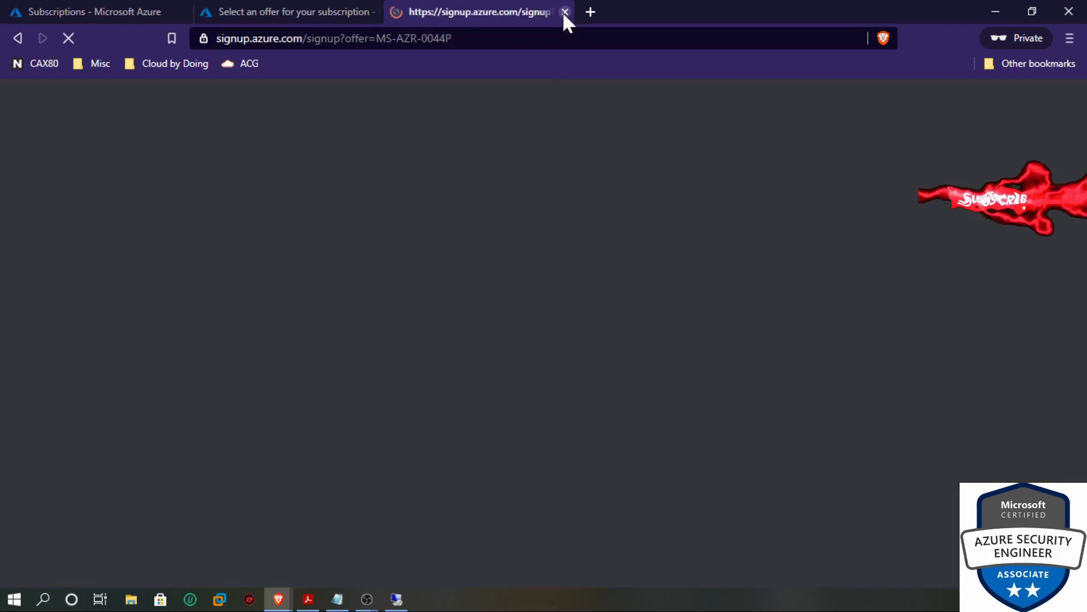
pyautogui.click(565, 11)
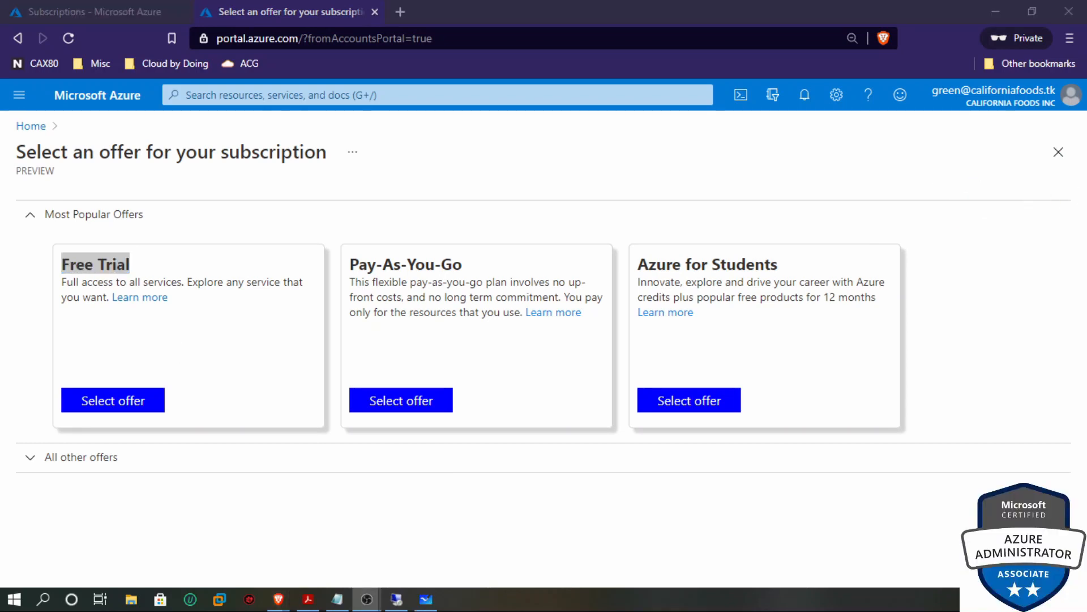
# Switch to Microsoft Whiteboard, maximize its window and examine the AD Connect diagrams and the on-premises AD integration overview picture.
pyautogui.moveTo(1, 34); pyautogui.dragTo(504, 35)
pyautogui.doubleClick(504, 23)
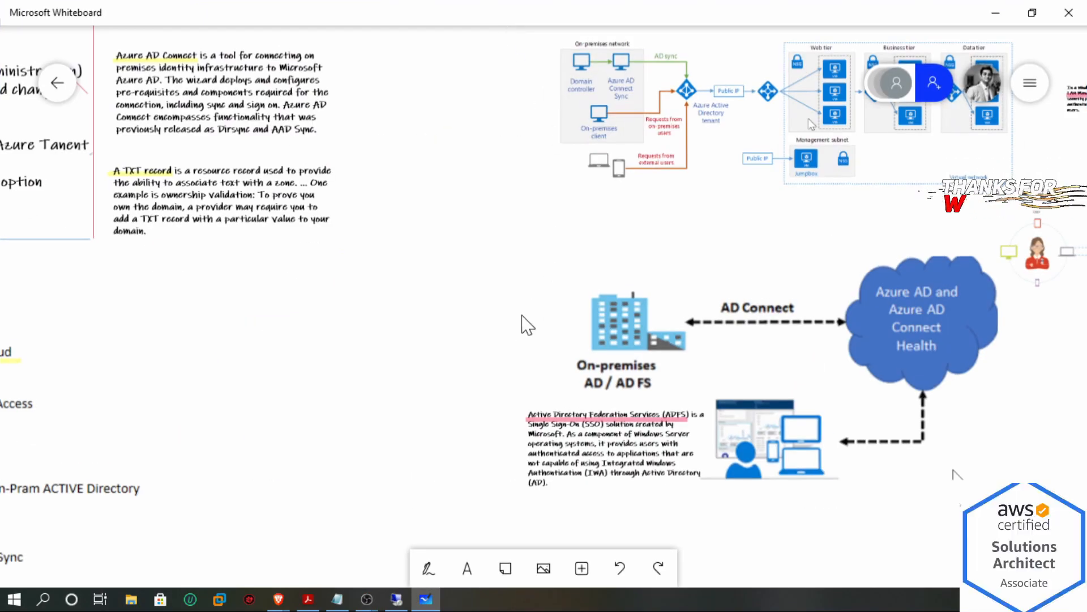
pyautogui.scroll(-1, 521, 331)
pyautogui.scroll(3, 520, 334)
pyautogui.scroll(-3, 521, 336)
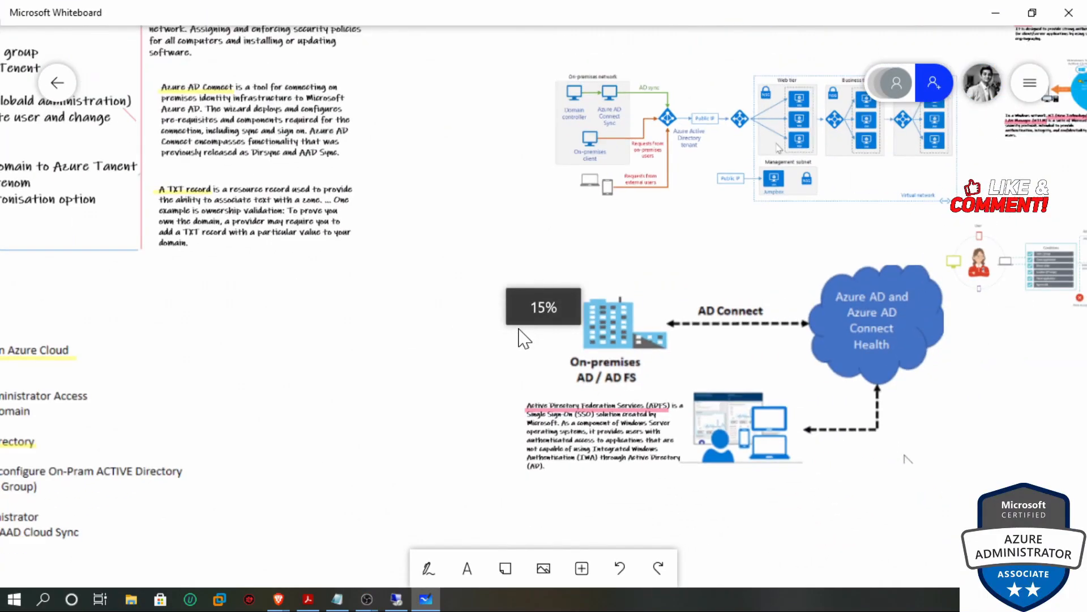
pyautogui.scroll(-3, 519, 331)
pyautogui.moveTo(363, 361); pyautogui.dragTo(260, 535)
pyautogui.scroll(4, 388, 296)
pyautogui.moveTo(967, 243); pyautogui.dragTo(504, 435)
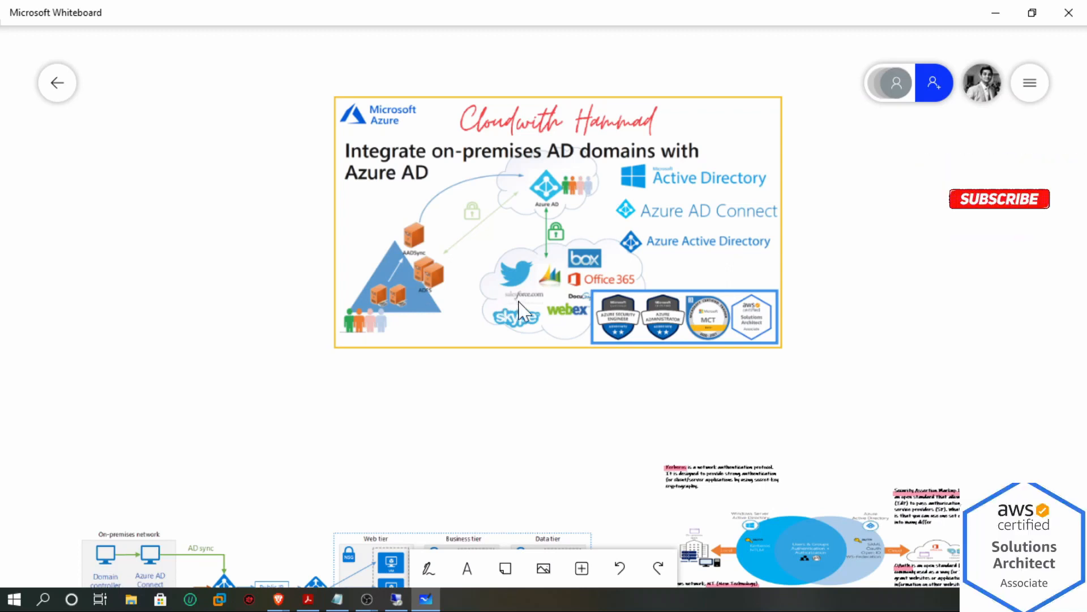
pyautogui.scroll(2, 541, 317)
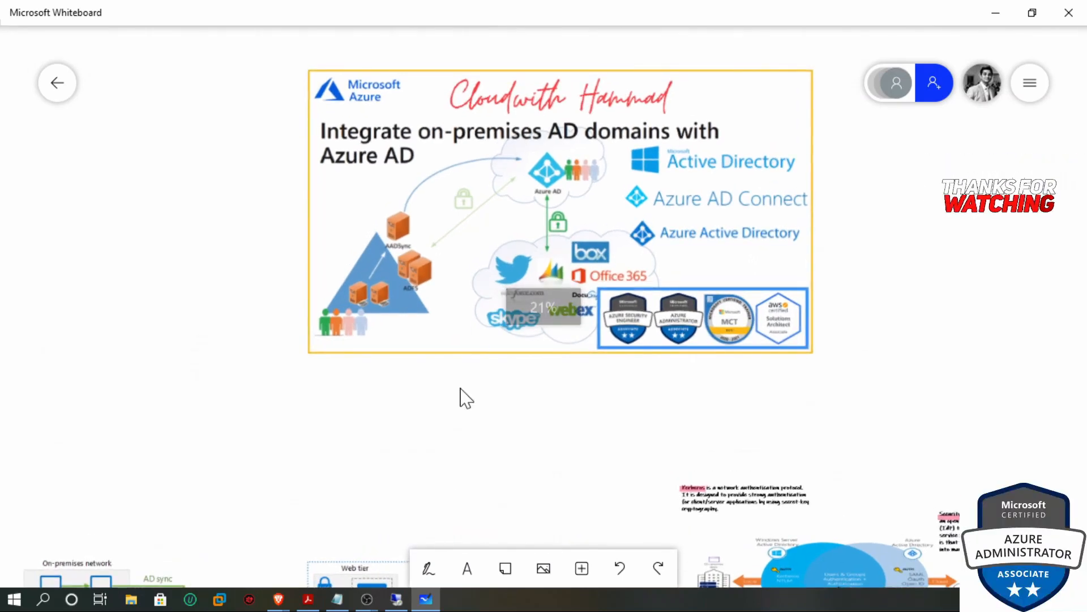
# Switch to the administrator's Azure portal window, view the users list, and open the California foods inc groups list.
pyautogui.moveTo(402, 604)
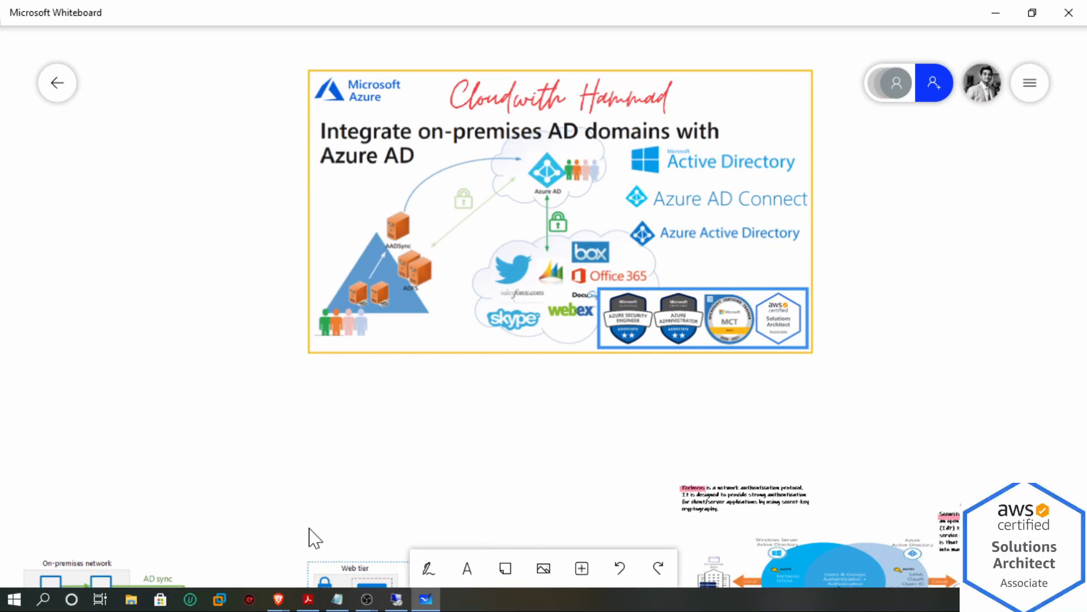
pyautogui.click(253, 563)
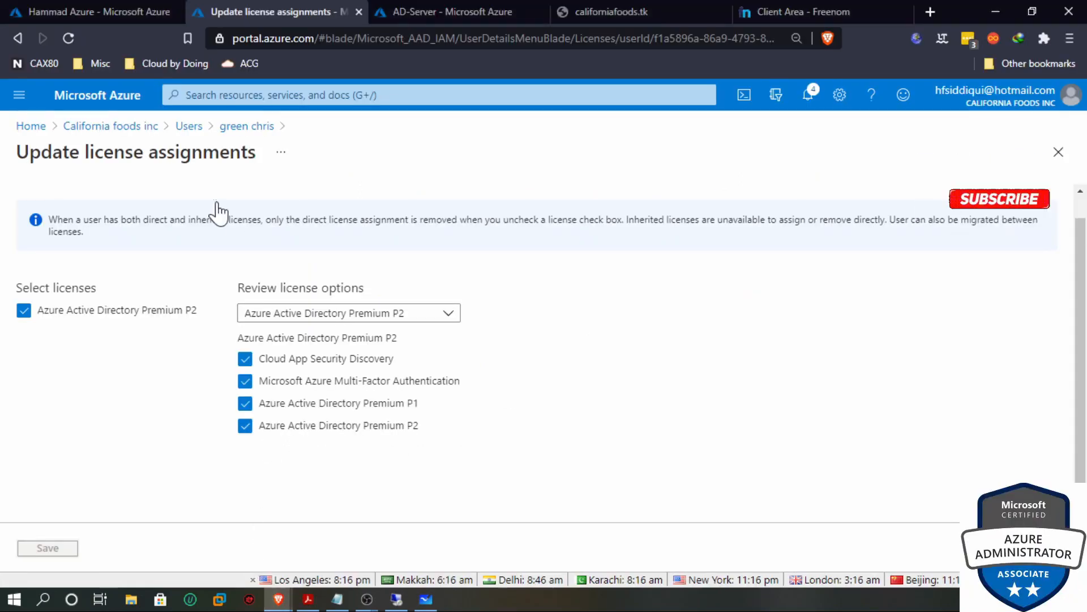
pyautogui.click(191, 126)
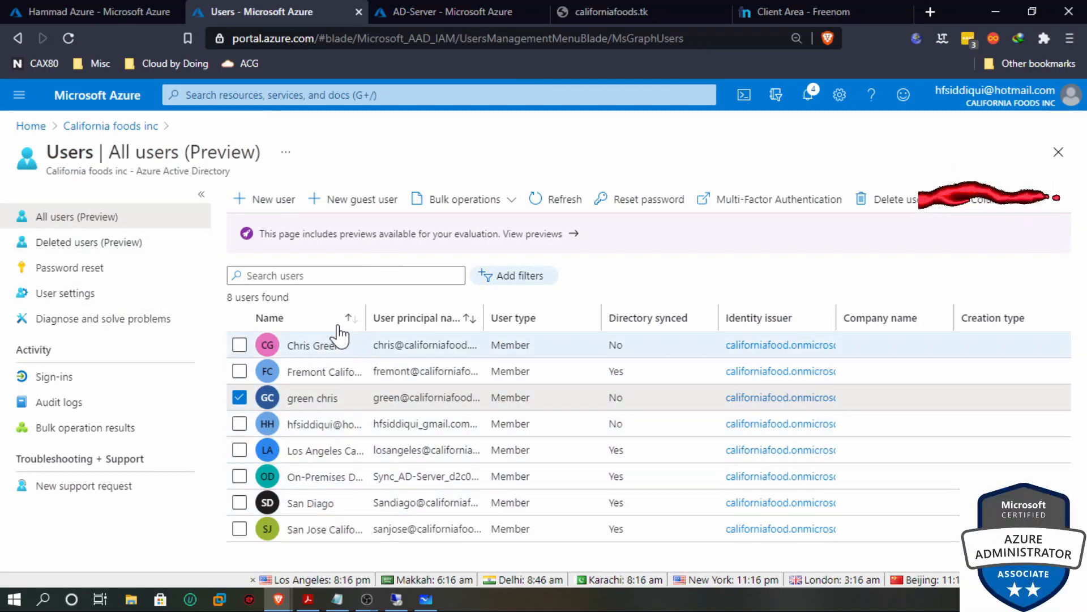
pyautogui.click(118, 128)
pyautogui.click(66, 380)
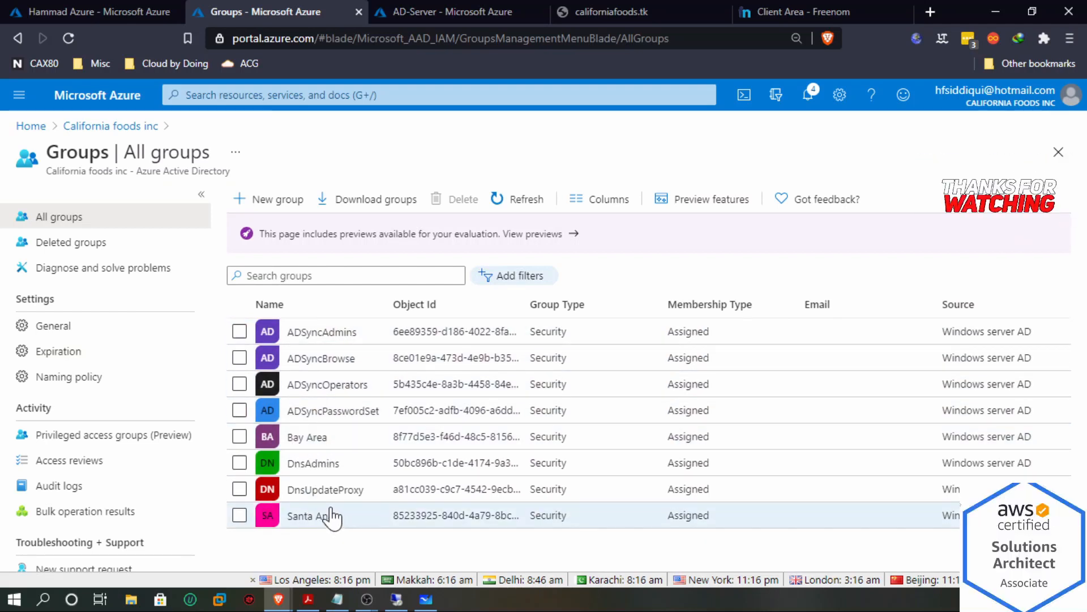
# Open the Bay Area group and view its overview and direct members.
pyautogui.click(321, 439)
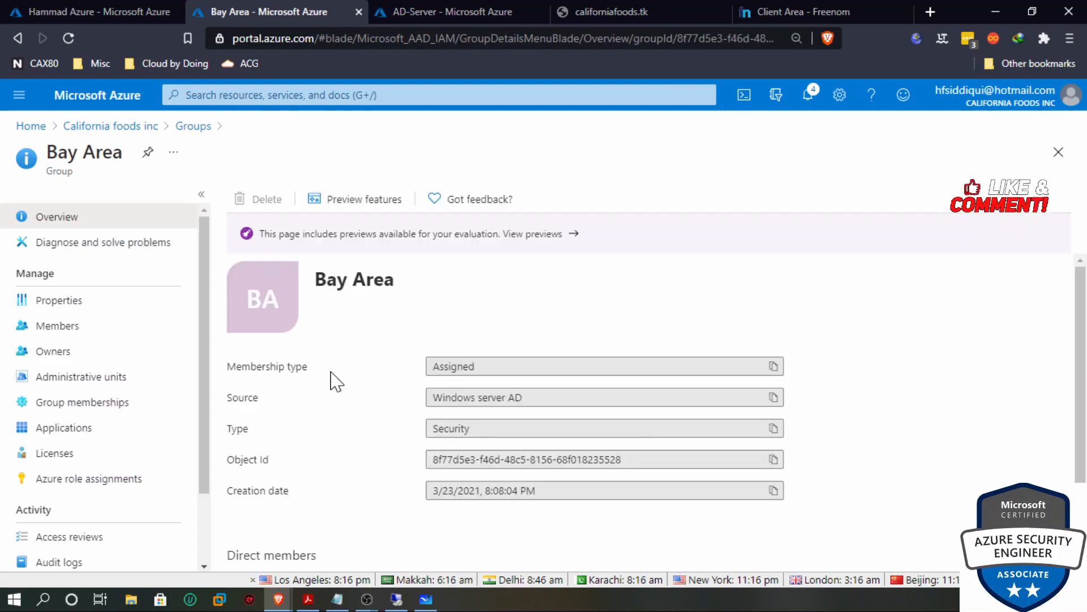
pyautogui.scroll(-1, 317, 386)
pyautogui.click(57, 326)
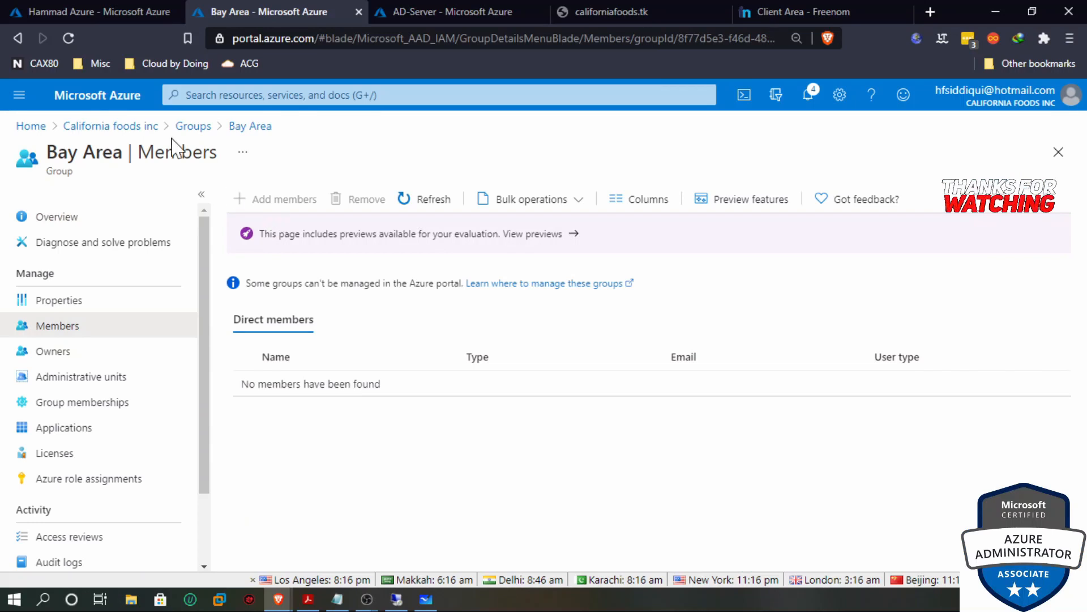
# Return to the groups list and view the direct members of the Santa Ana group.
pyautogui.click(210, 127)
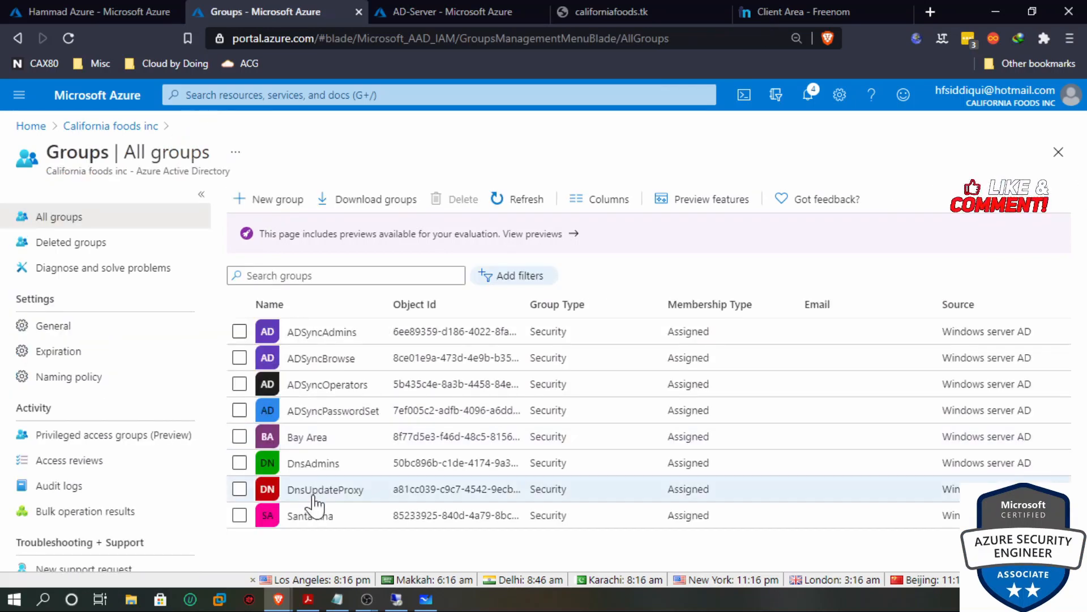
pyautogui.click(313, 516)
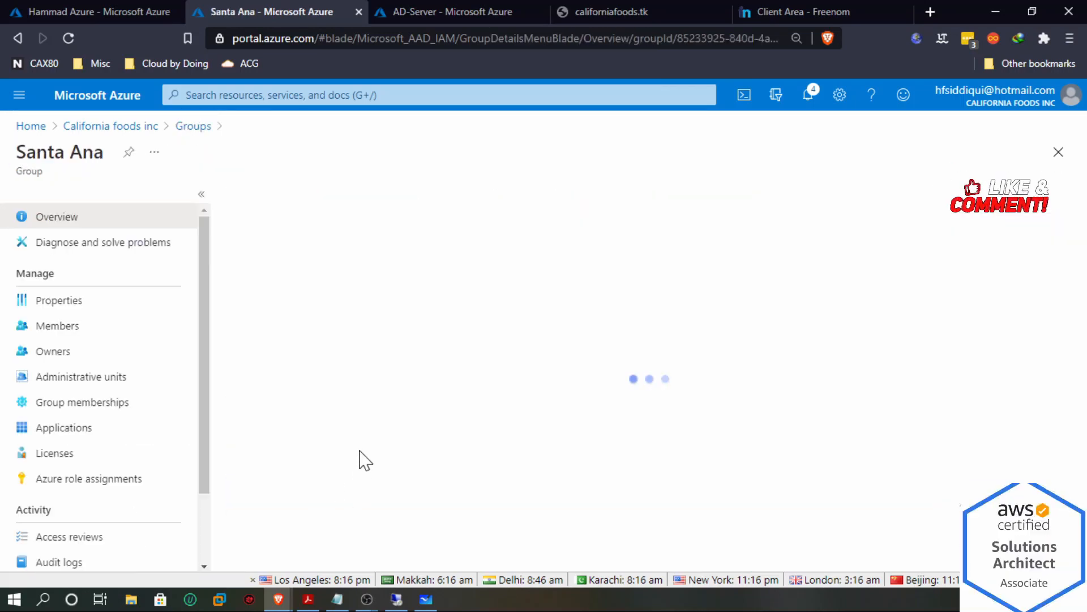
pyautogui.click(58, 328)
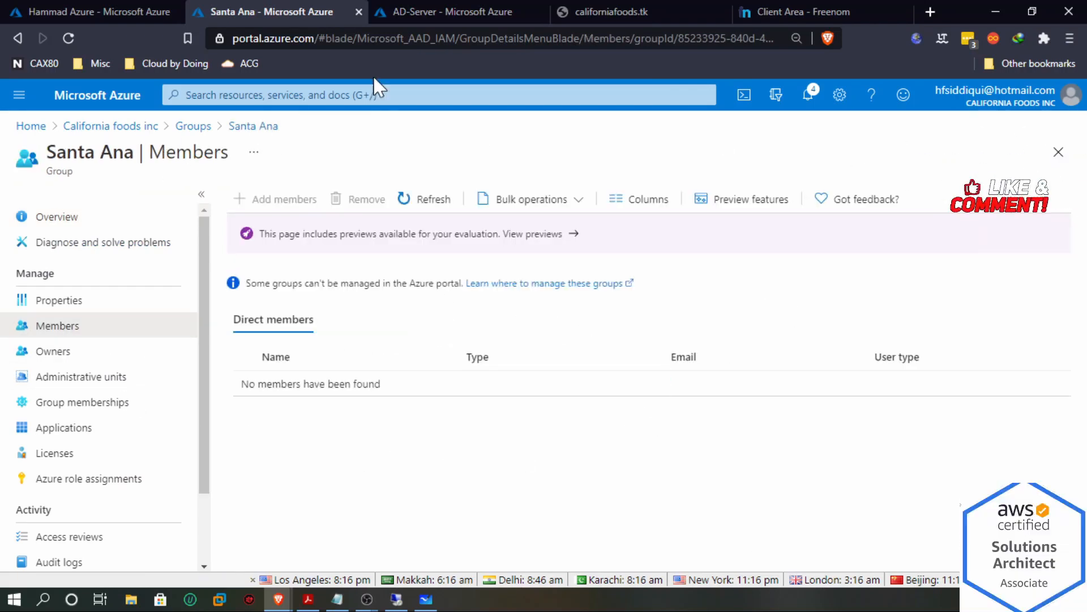
# Minimize the browser and zoom the Microsoft Whiteboard out to review all lab tasks, definitions and Azure AD diagrams together.
pyautogui.click(997, 7)
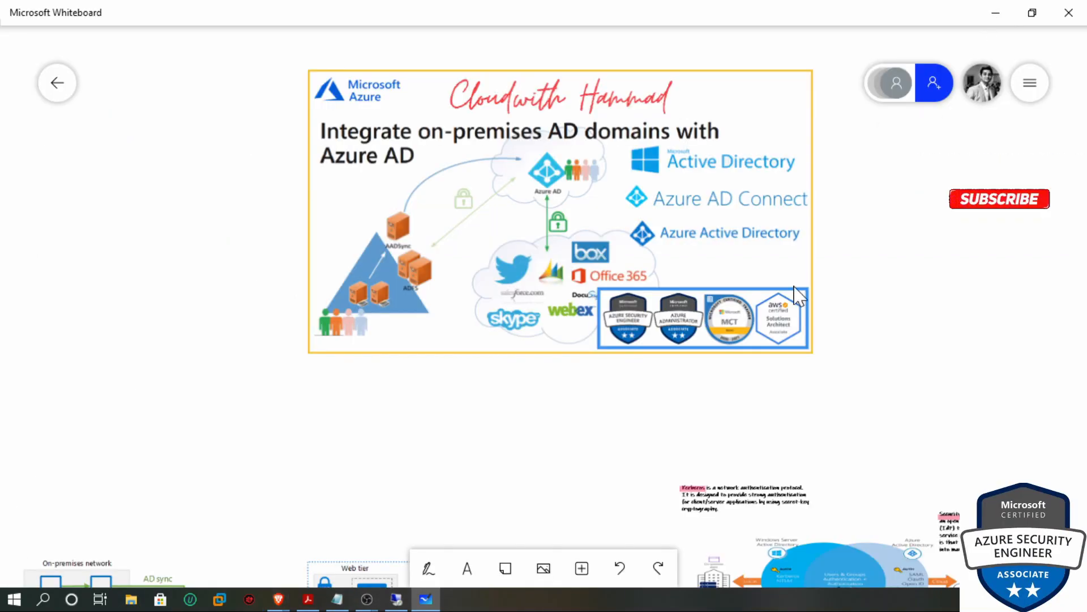
pyautogui.scroll(-5, 814, 328)
pyautogui.scroll(-3, 947, 334)
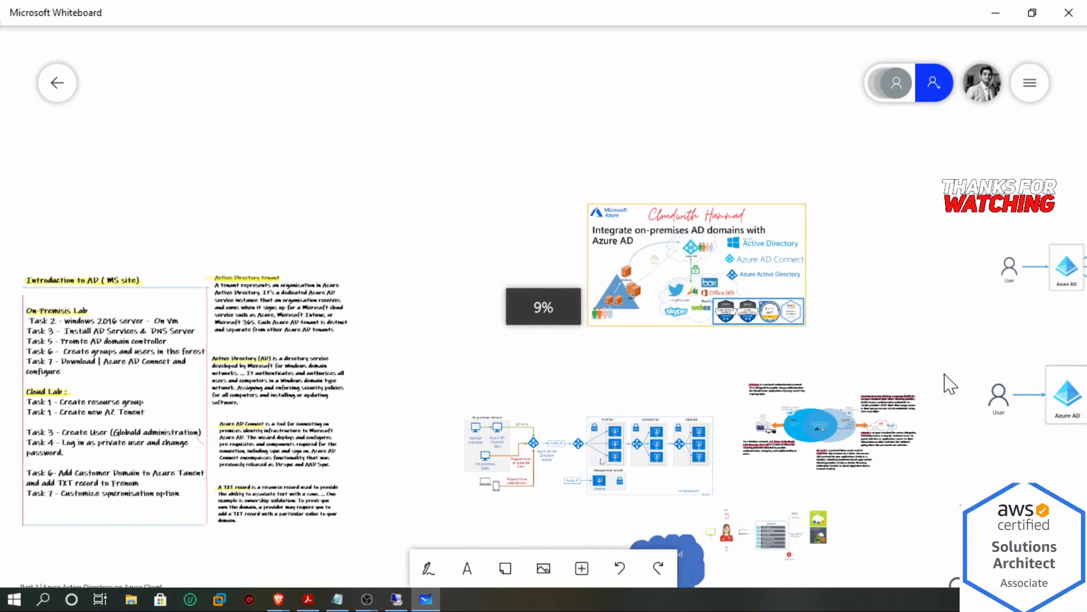
pyautogui.scroll(-1, 920, 451)
pyautogui.scroll(-3, 921, 451)
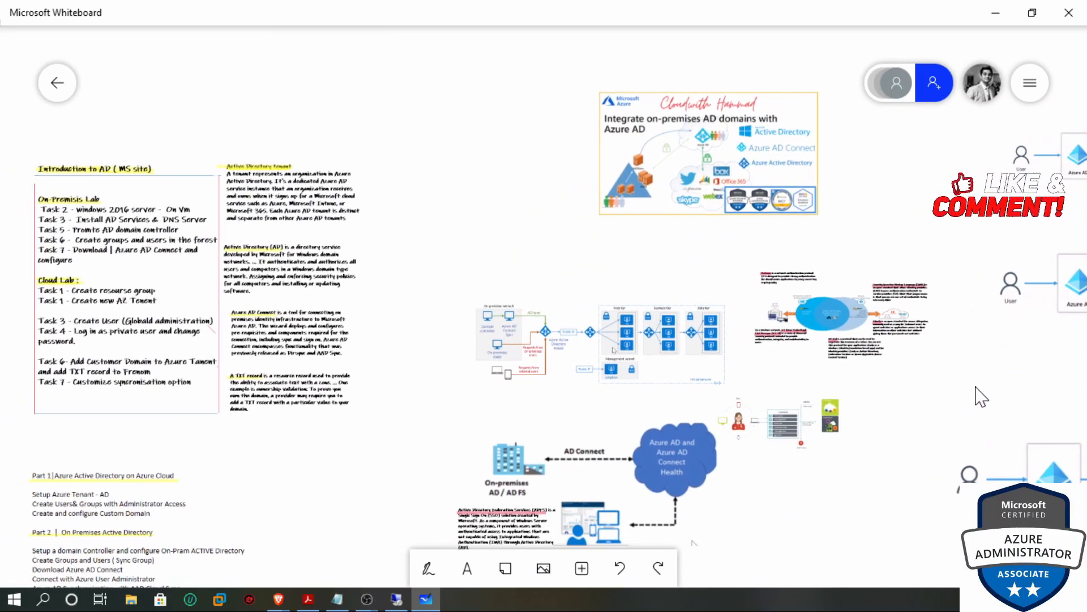
pyautogui.scroll(-2, 891, 396)
pyautogui.moveTo(572, 214); pyautogui.dragTo(351, 144)
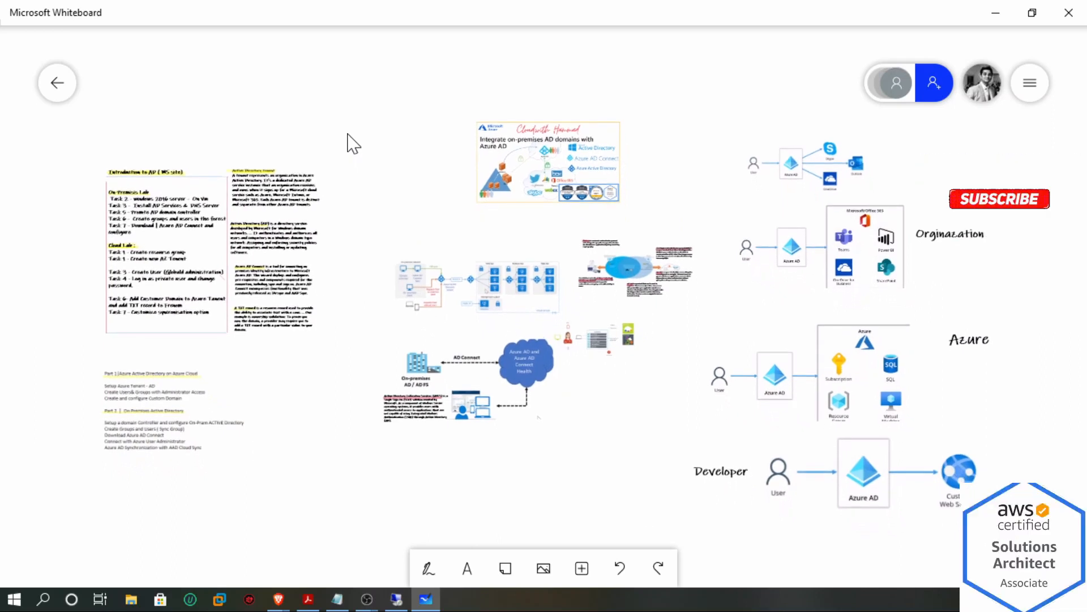